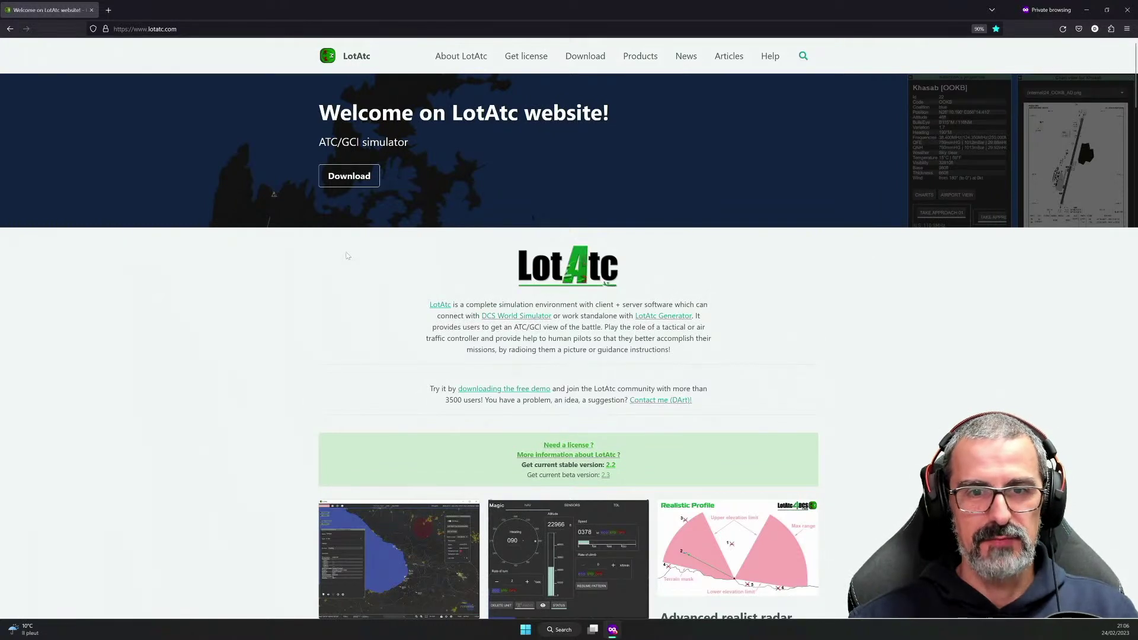
Go to the LotAtc download page and review the installable products and the 64-bit installer download.
{"action": "left_click", "coordinate": [164, 29]}
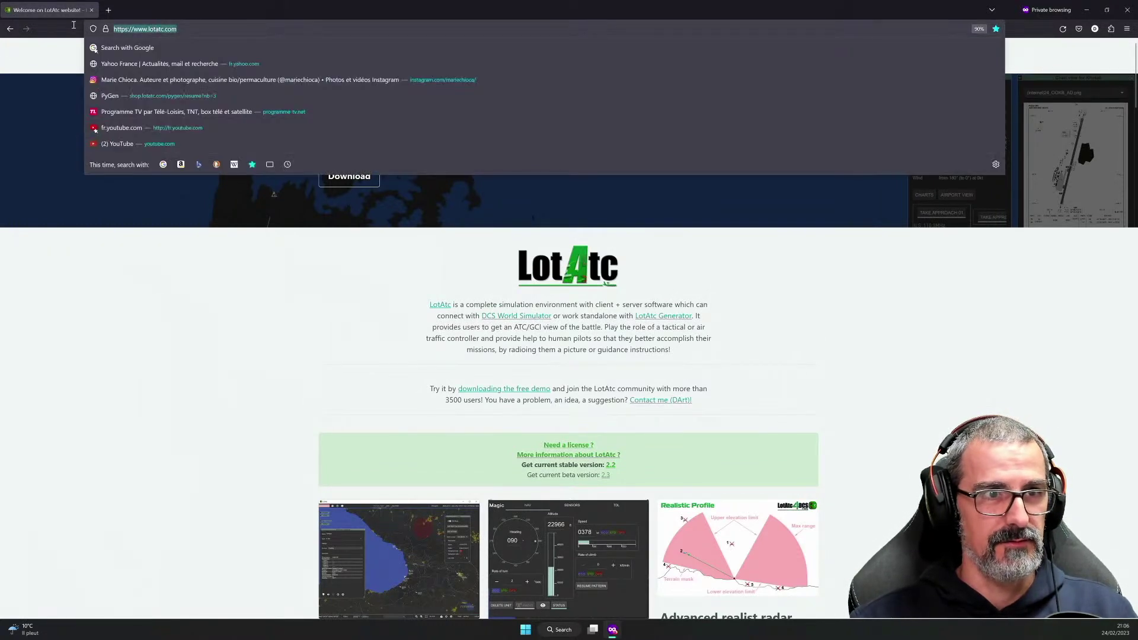
{"action": "left_click", "coordinate": [213, 220]}
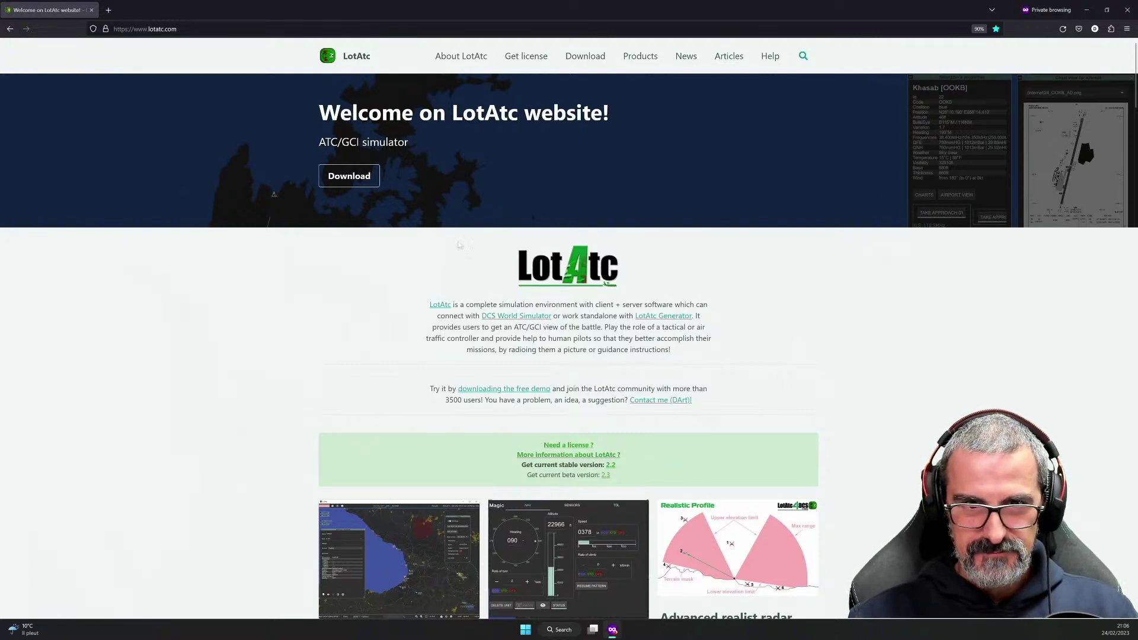
{"action": "left_click", "coordinate": [343, 178]}
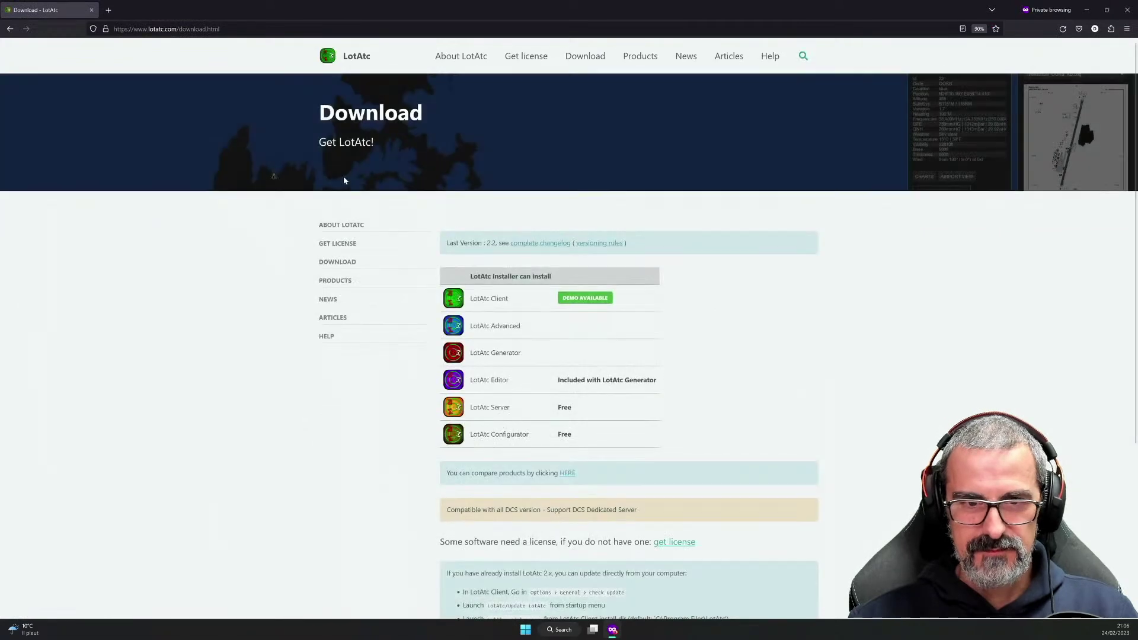
{"action": "scroll", "coordinate": [770, 325], "scroll_direction": "down", "scroll_amount": 4}
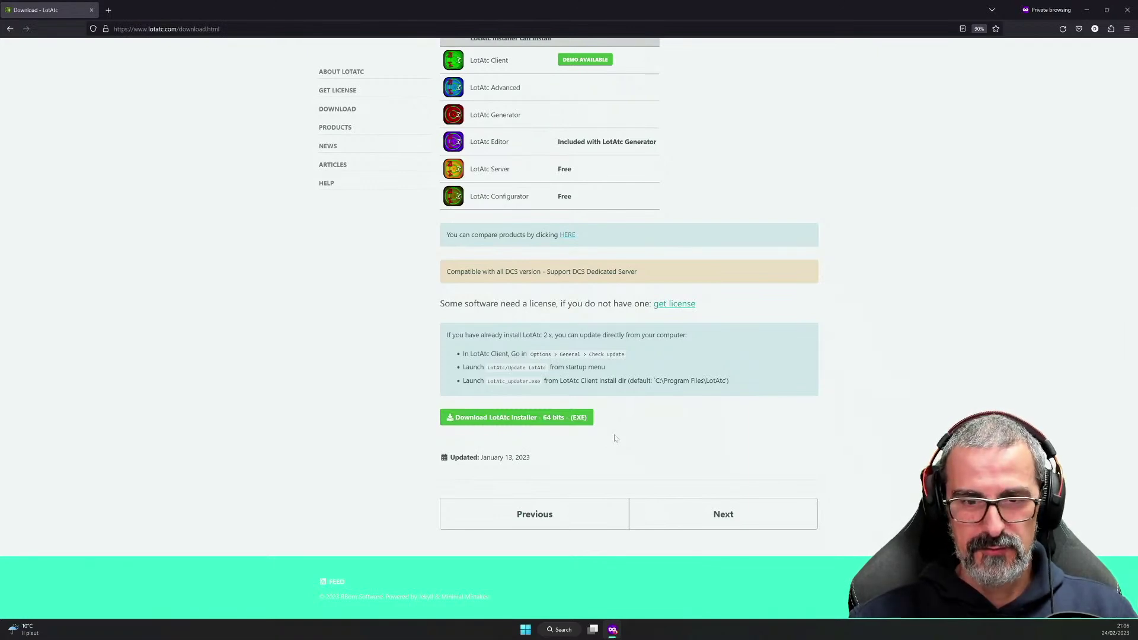
{"action": "scroll", "coordinate": [614, 437], "scroll_direction": "up", "scroll_amount": 2}
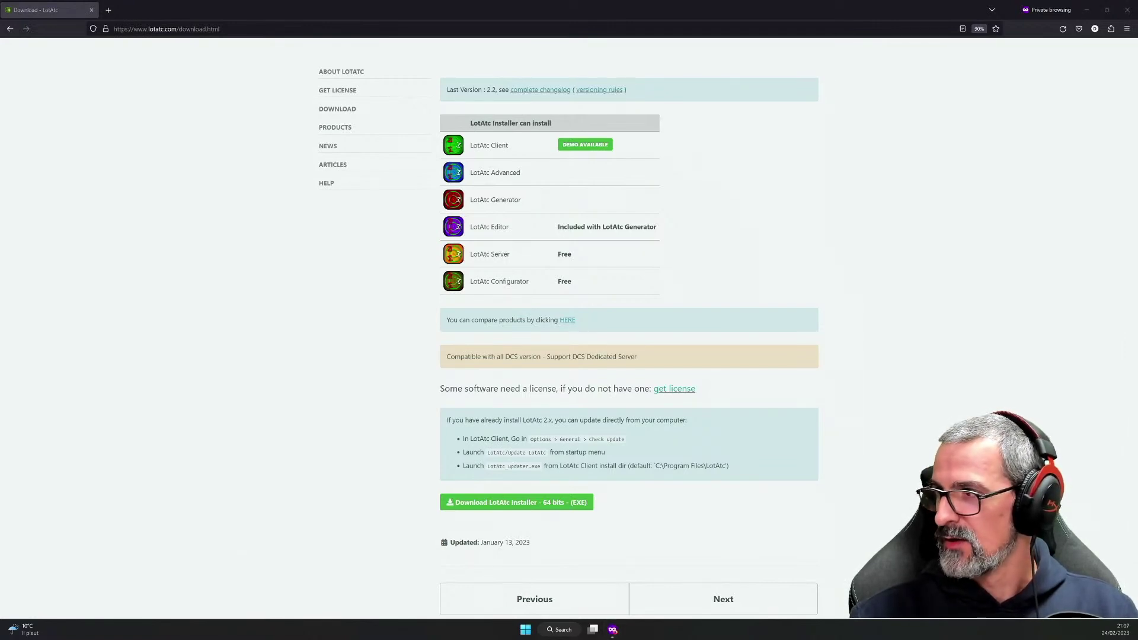
Minimize the browser, launch Setup_LotAtc.exe from the STREAM folder, and reposition the setup wizard on the desktop.
{"action": "left_click", "coordinate": [1086, 10]}
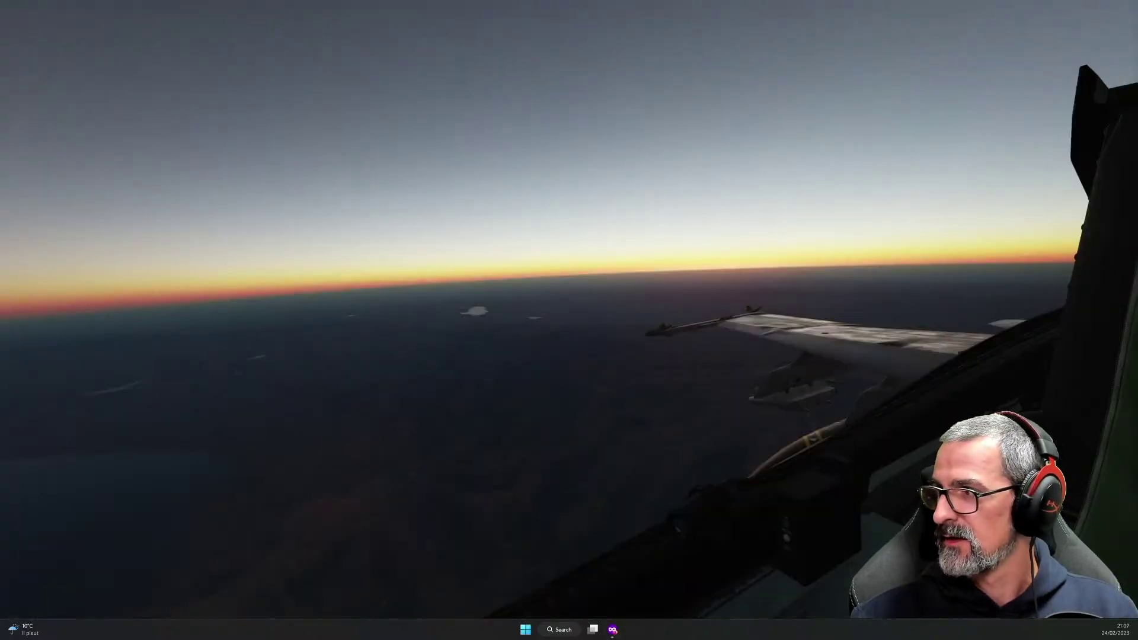
{"action": "key", "text": "super+e"}
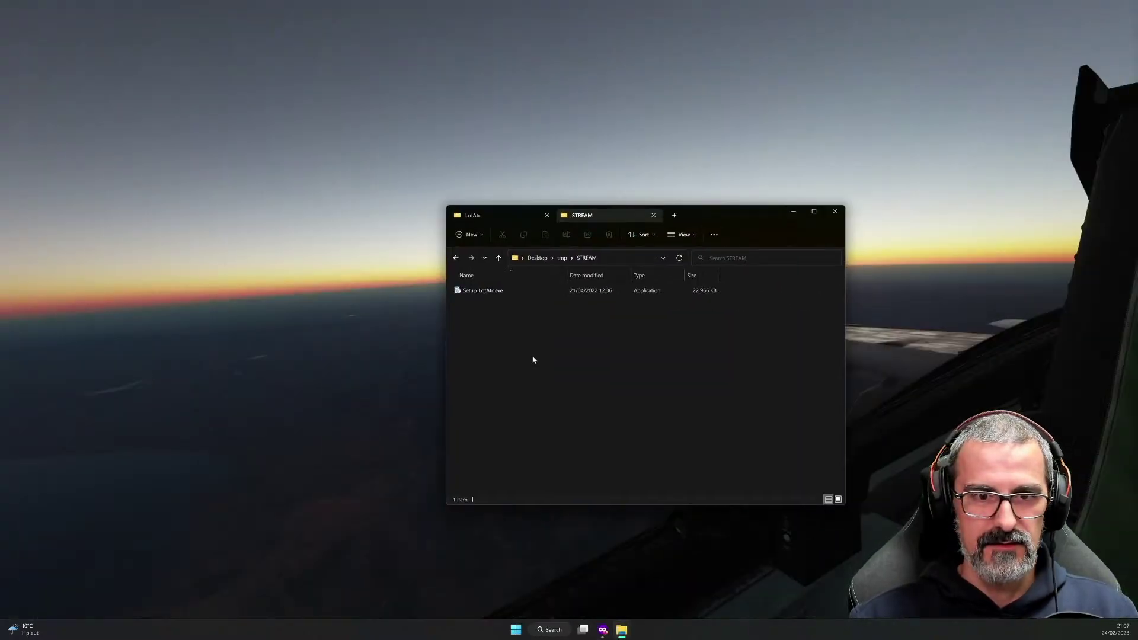
{"action": "left_click", "coordinate": [483, 291]}
{"action": "key", "text": "Return"}
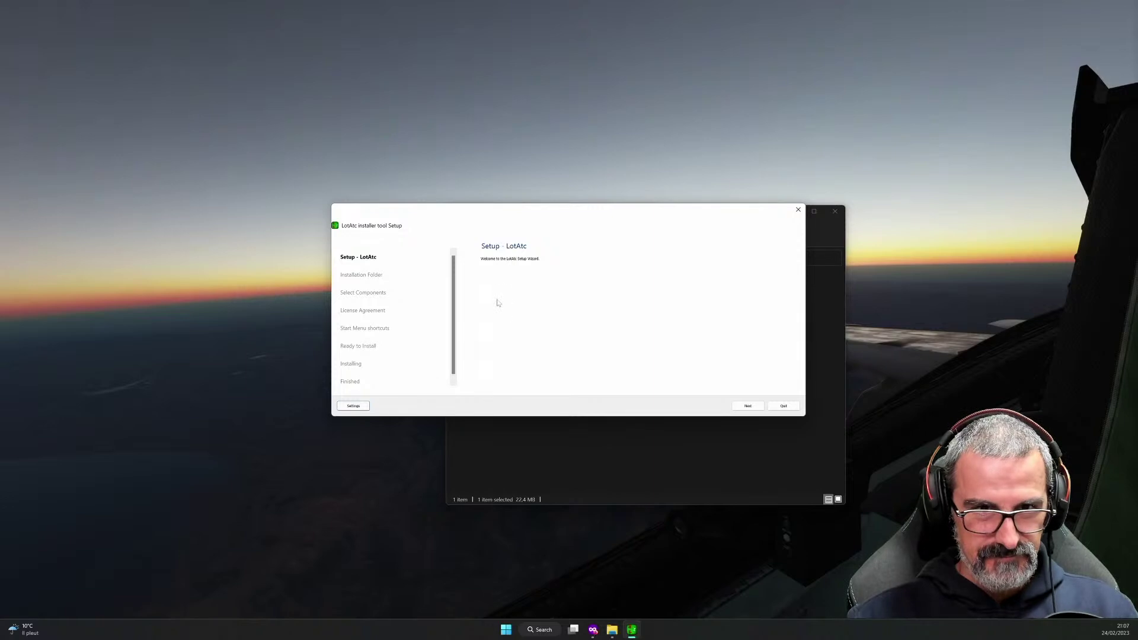
{"action": "left_click_drag", "start_coordinate": [548, 211], "coordinate": [542, 345]}
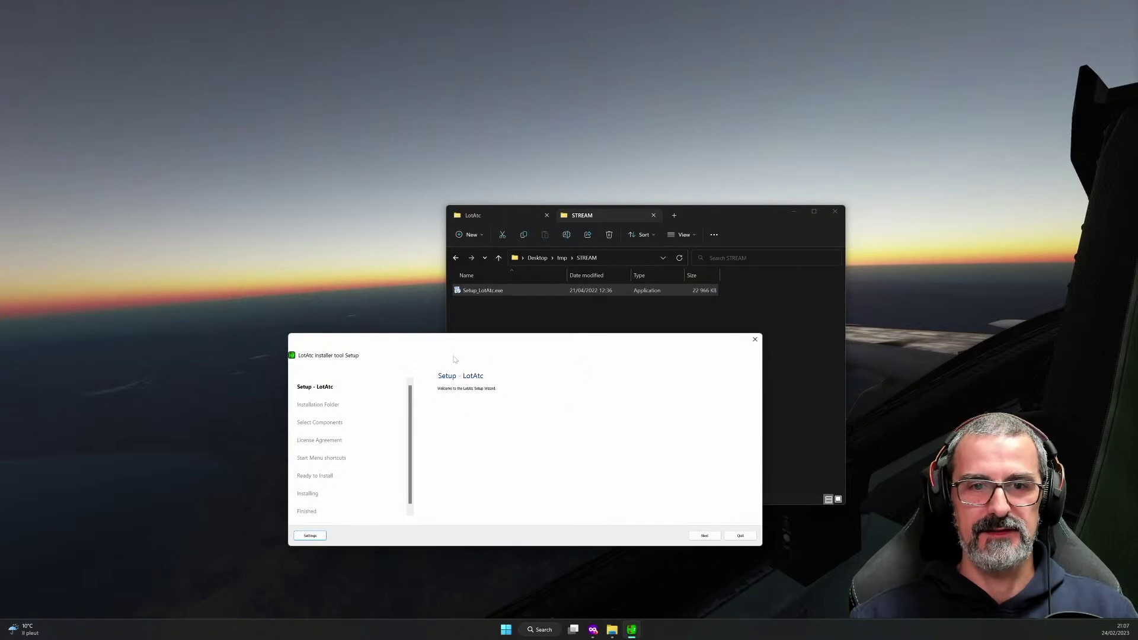
{"action": "left_click_drag", "start_coordinate": [522, 343], "coordinate": [437, 326]}
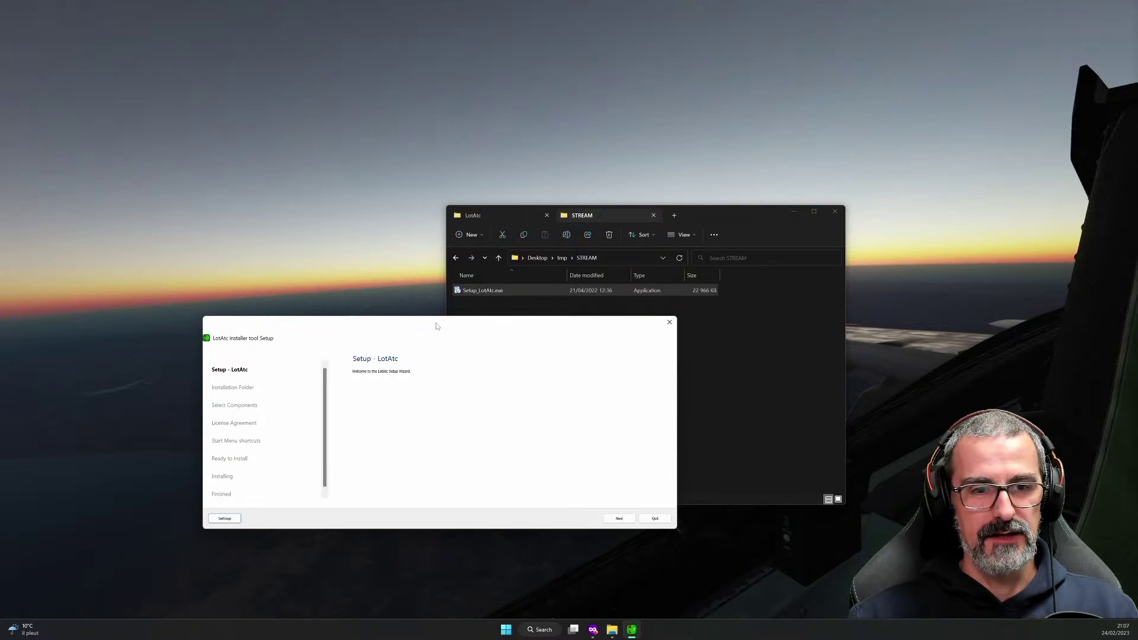
{"action": "left_click_drag", "start_coordinate": [436, 326], "coordinate": [445, 326]}
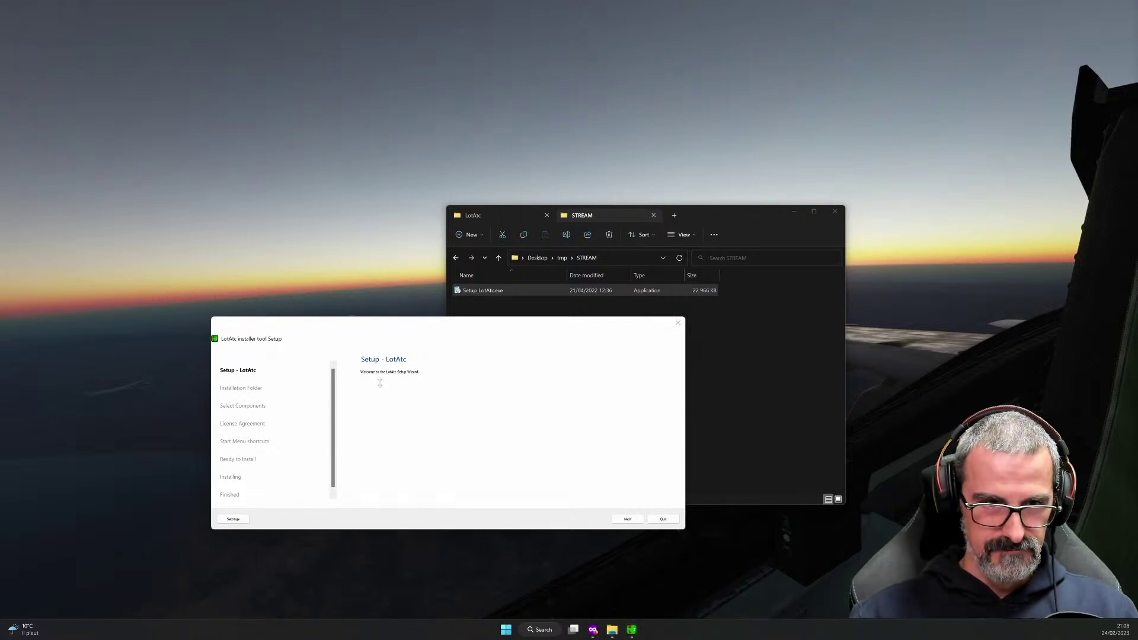
Enable the LotAtc Beta repository (UNSTABLE) in the installer's repository settings and confirm.
{"action": "left_click", "coordinate": [232, 518]}
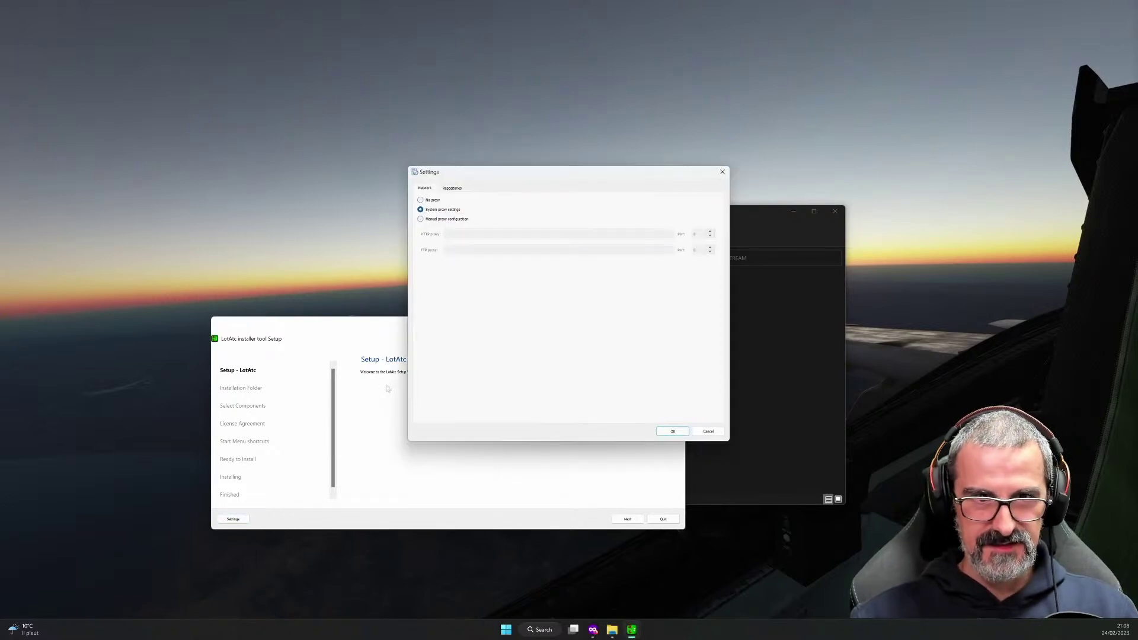
{"action": "left_click", "coordinate": [458, 188]}
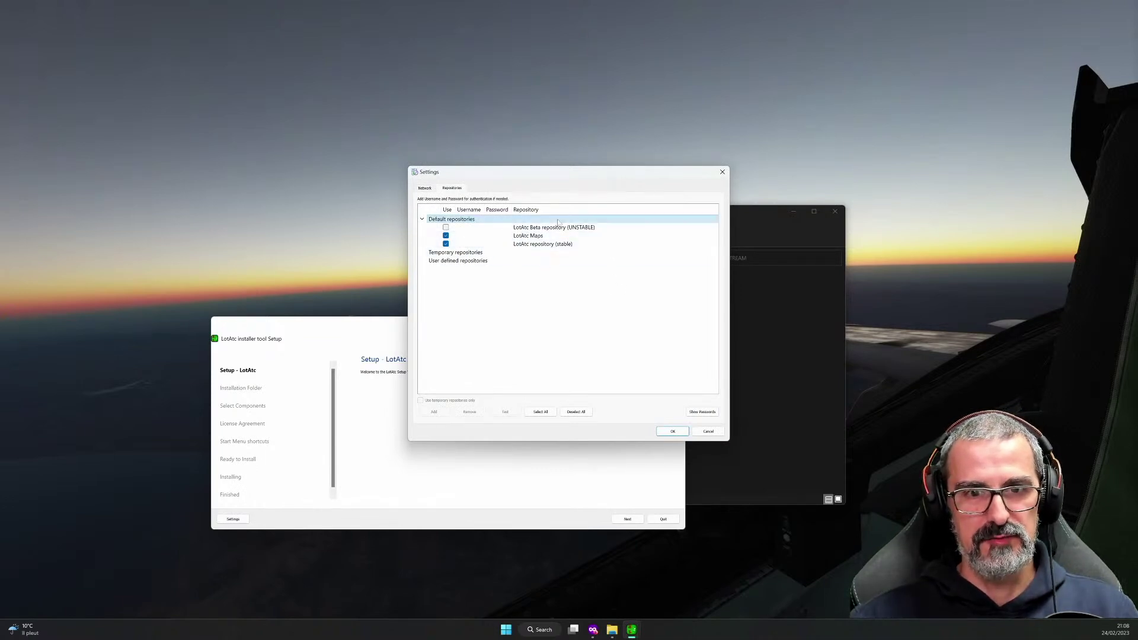
{"action": "left_click", "coordinate": [445, 228]}
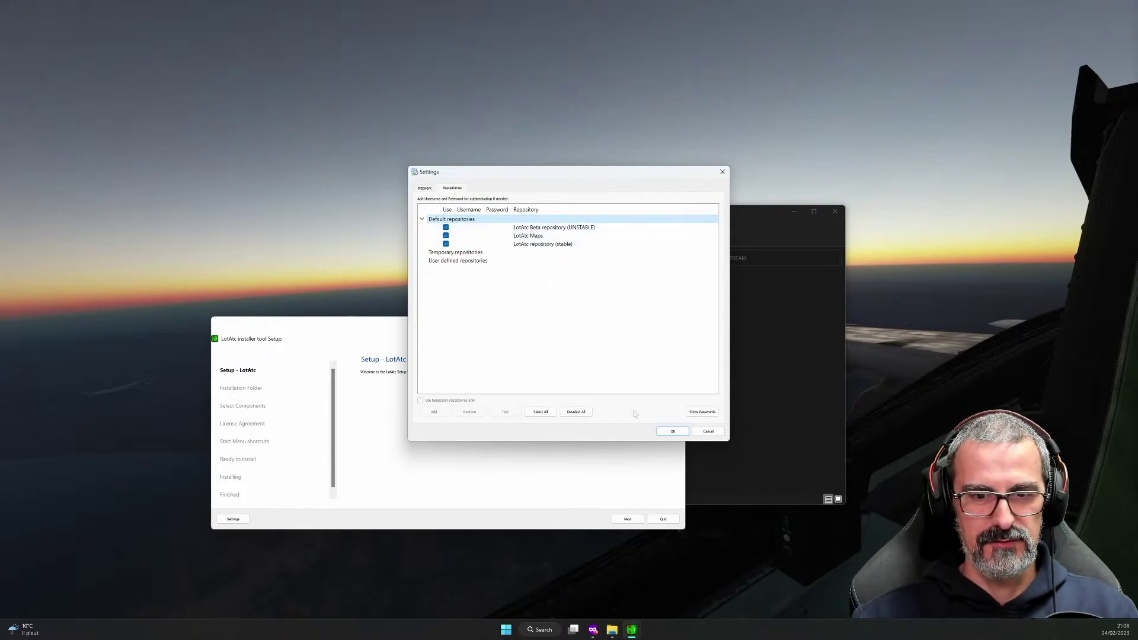
{"action": "left_click", "coordinate": [673, 431]}
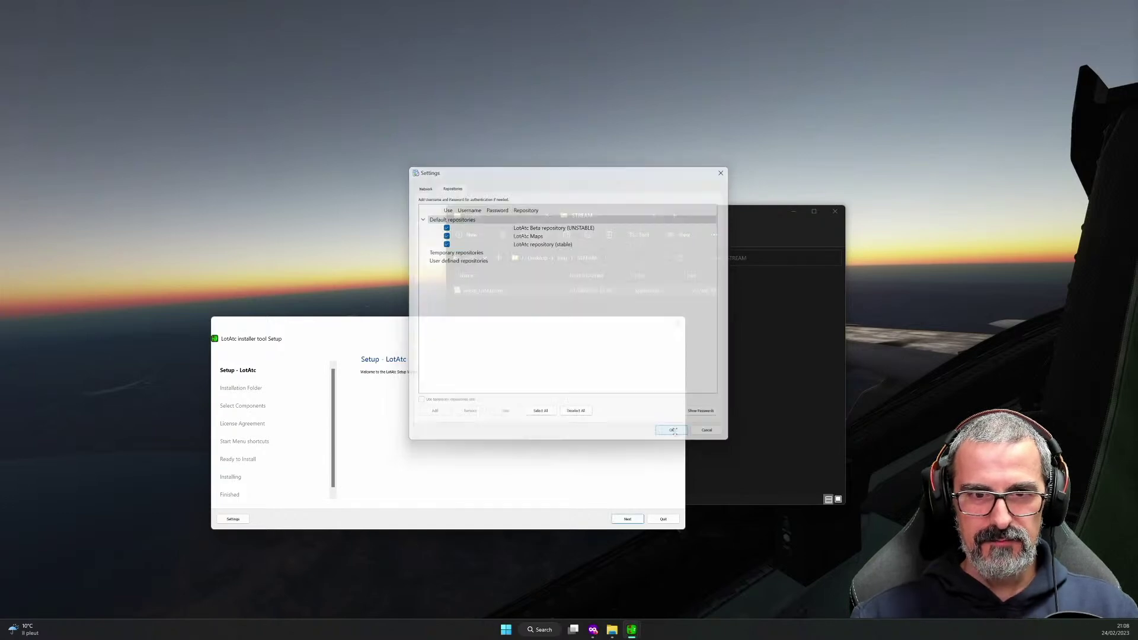
Accept the default LotAtc installation folder, advance to component selection, and enlarge the wizard to show more of the component list.
{"action": "left_click_drag", "start_coordinate": [396, 323], "coordinate": [455, 274]}
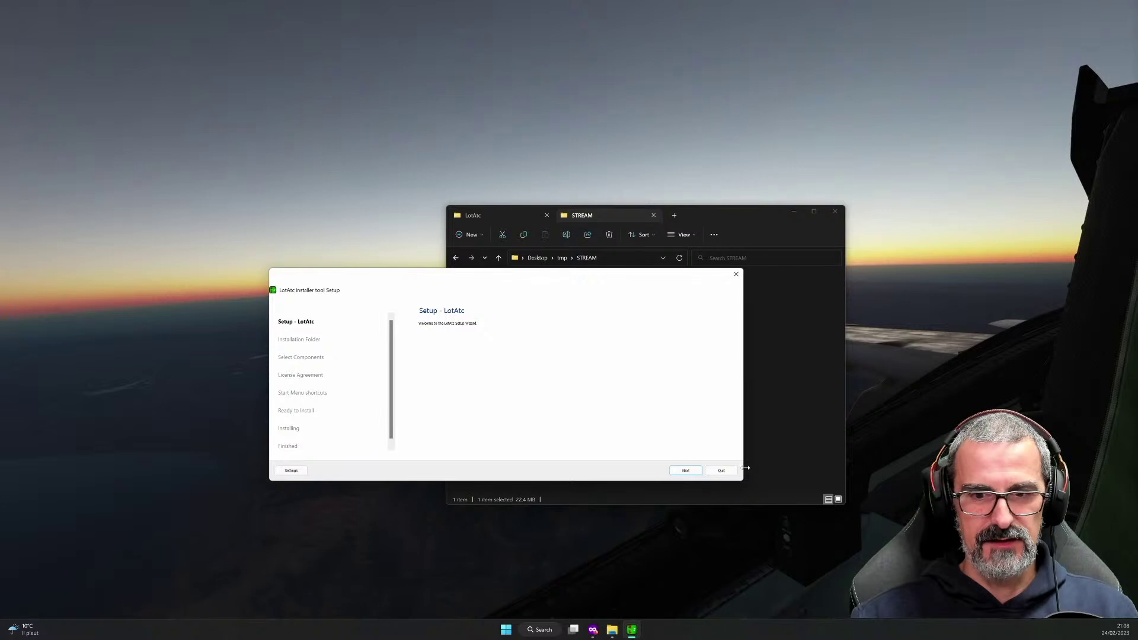
{"action": "left_click", "coordinate": [685, 471]}
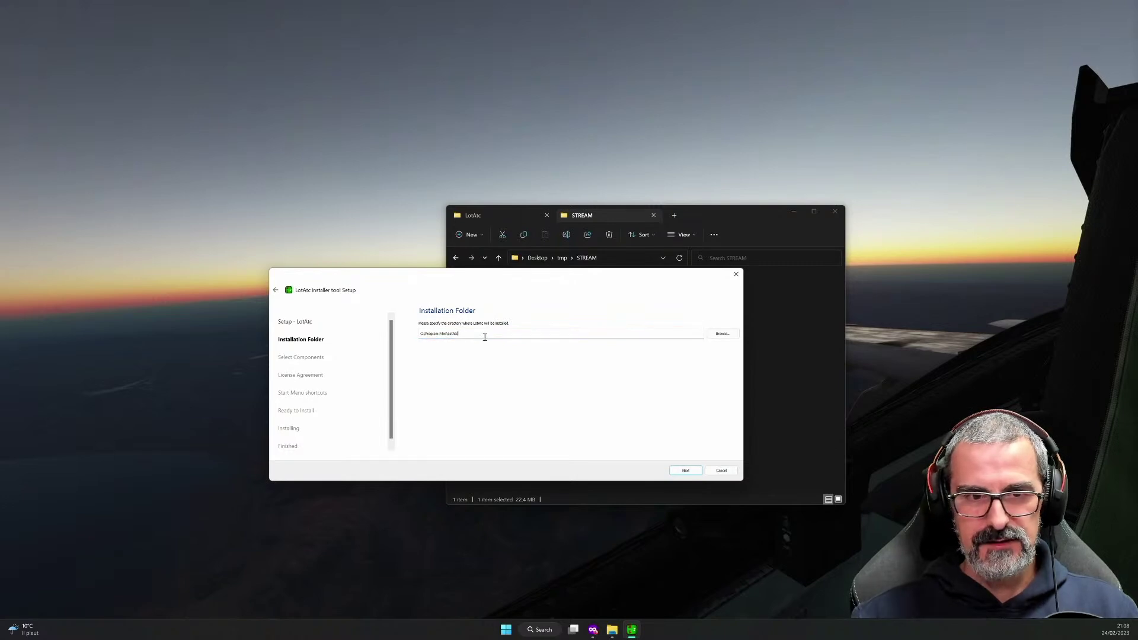
{"action": "left_click", "coordinate": [686, 470]}
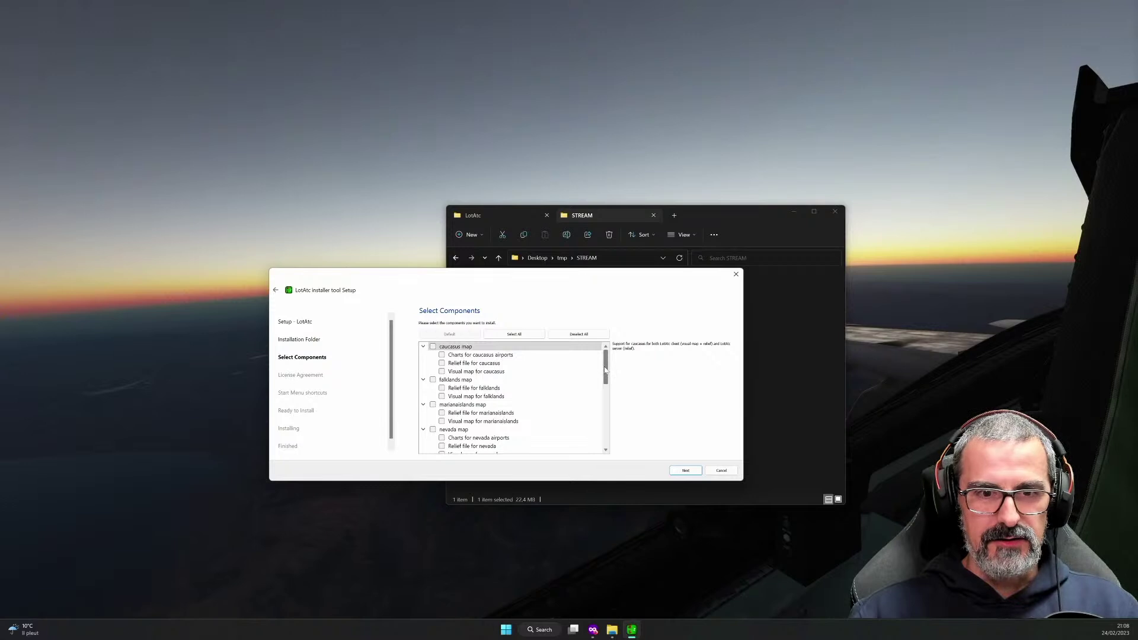
{"action": "scroll", "coordinate": [605, 371], "scroll_direction": "down", "scroll_amount": 10}
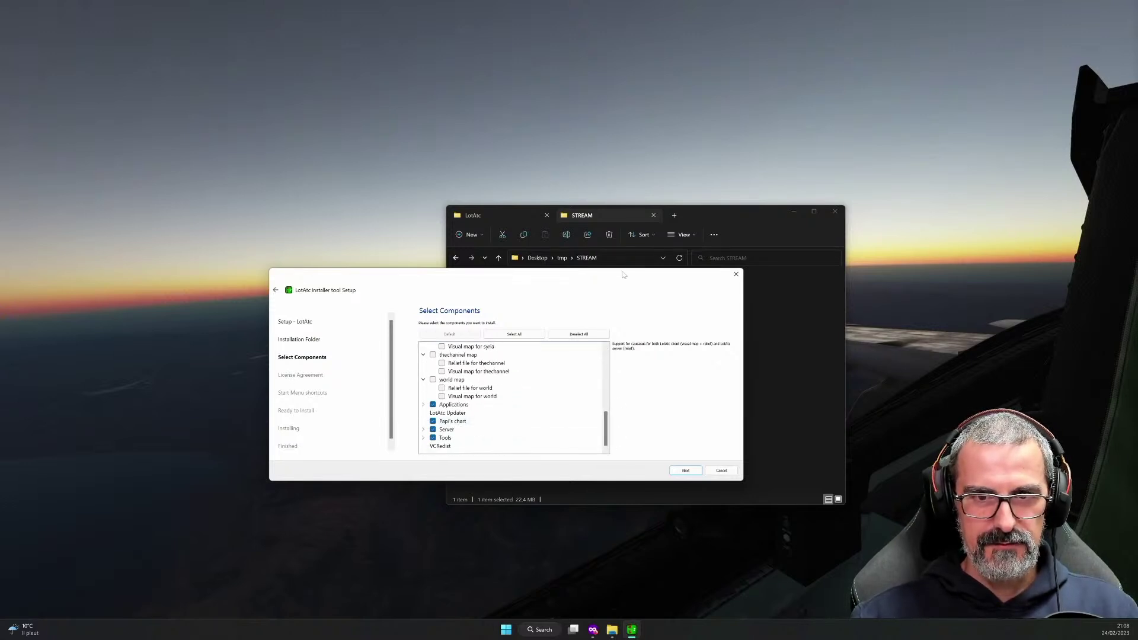
{"action": "left_click_drag", "start_coordinate": [621, 269], "coordinate": [622, 138]}
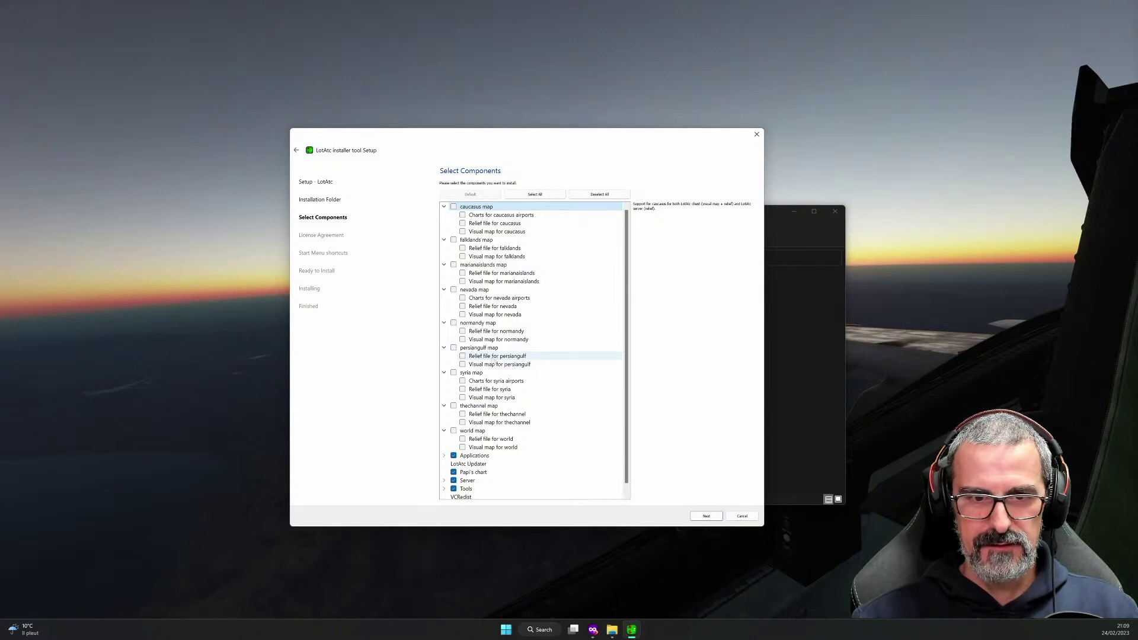
Review the persiangulf map component descriptions and select the relief files for caucasus and persiangulf.
{"action": "mouse_move", "coordinate": [495, 361]}
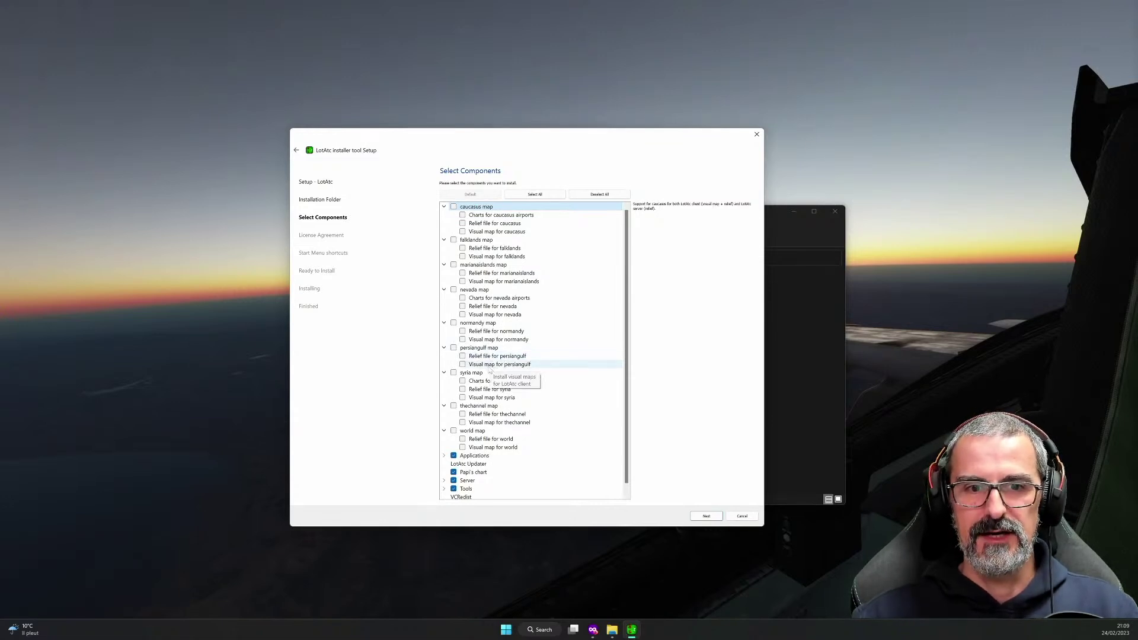
{"action": "left_click", "coordinate": [519, 356]}
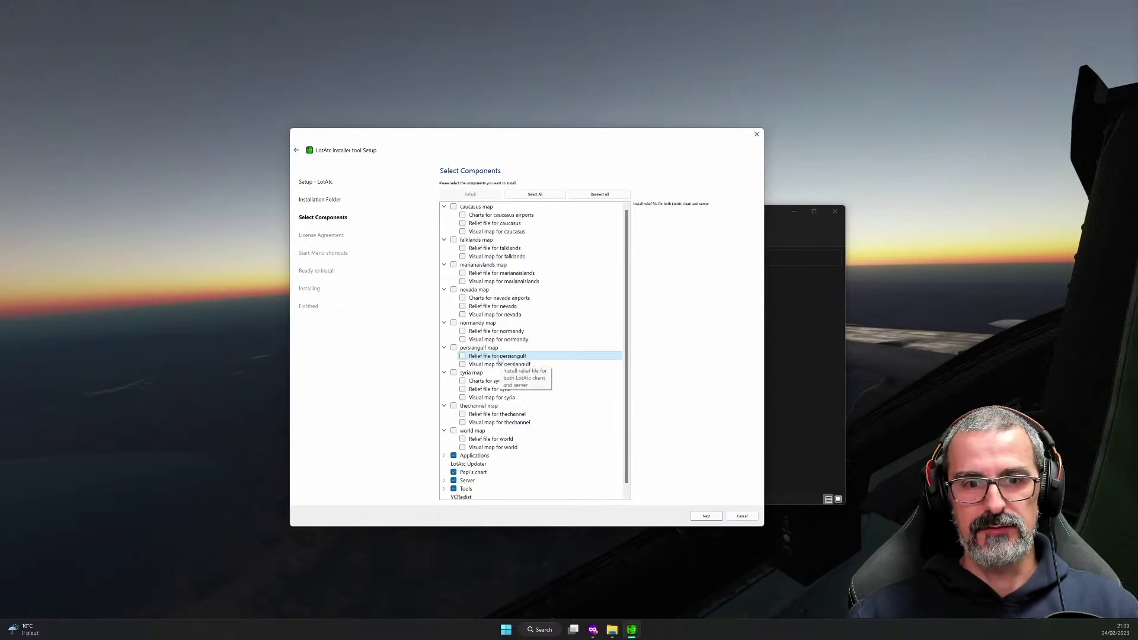
{"action": "left_click", "coordinate": [535, 365]}
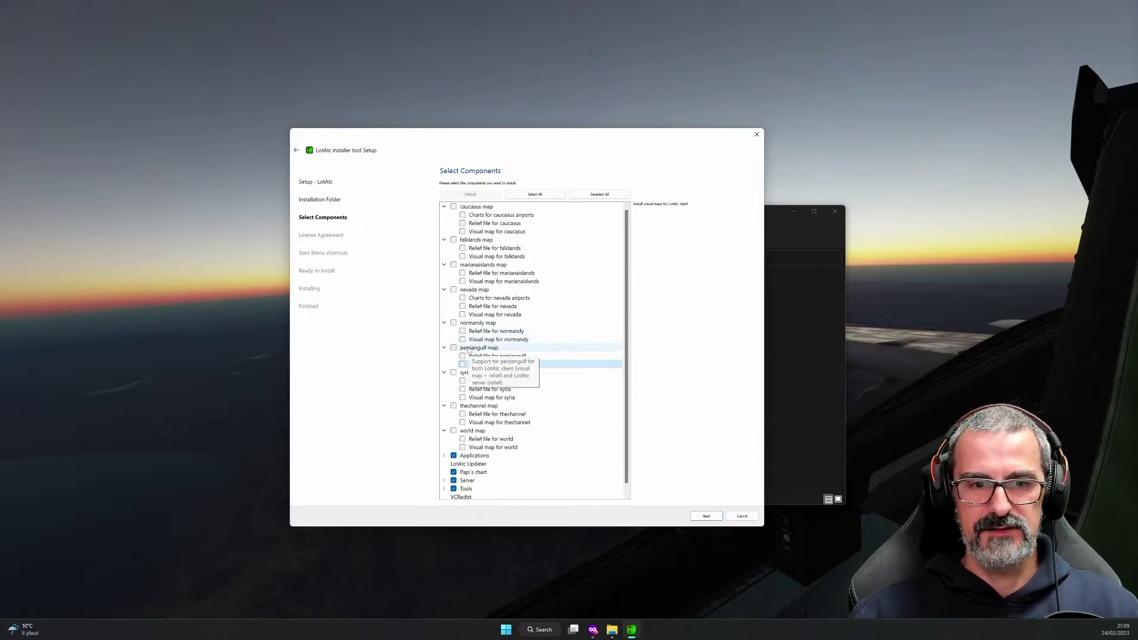
{"action": "left_click", "coordinate": [462, 223]}
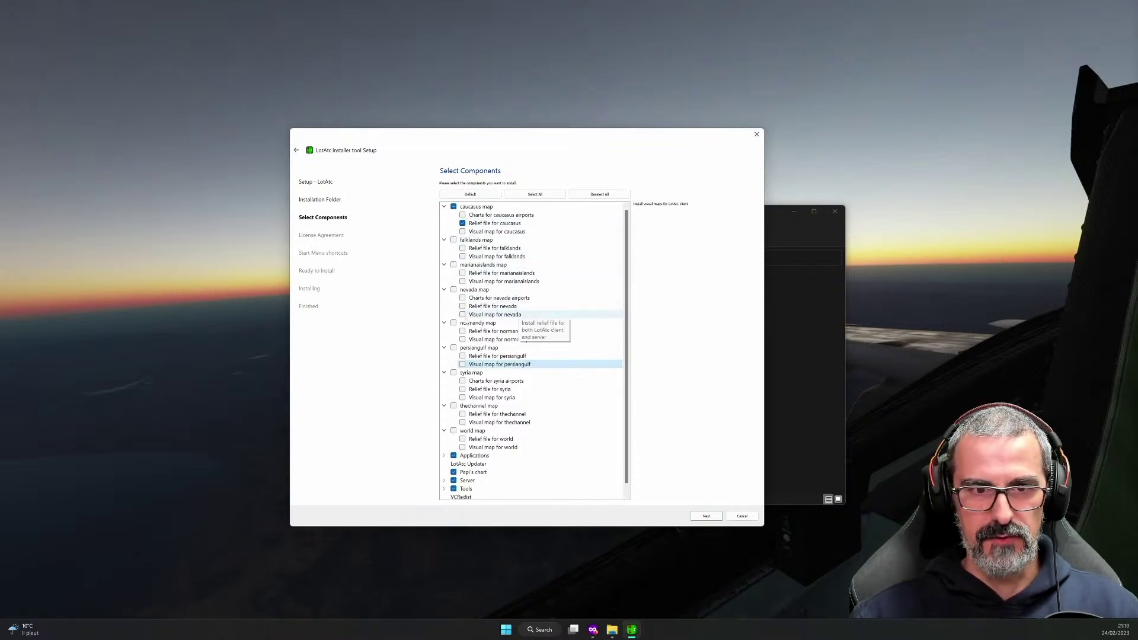
{"action": "left_click", "coordinate": [462, 355]}
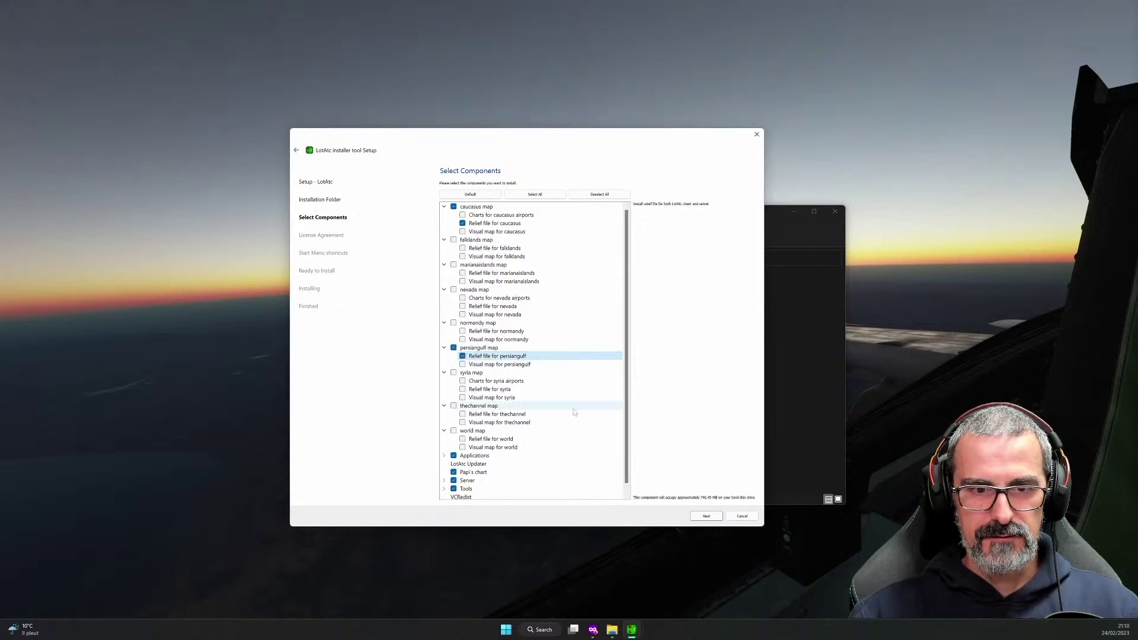
{"action": "left_click", "coordinate": [464, 389]}
Exclude the whole Applications group and Papi's chart from the components to install.
{"action": "scroll", "coordinate": [464, 385], "scroll_direction": "down", "scroll_amount": 1}
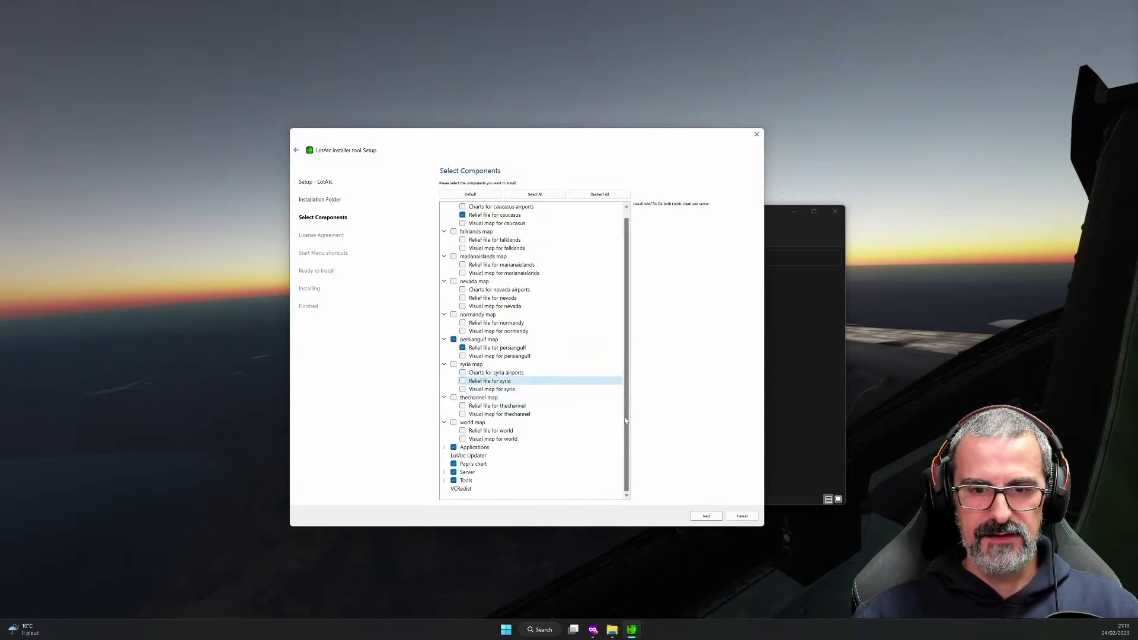
{"action": "left_click", "coordinate": [445, 447]}
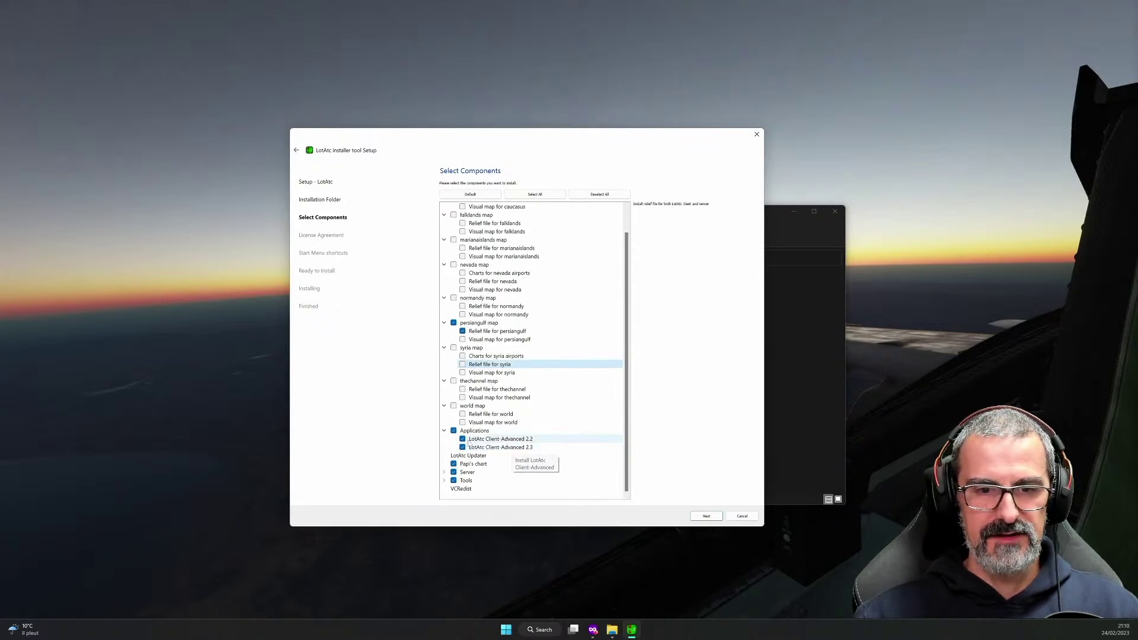
{"action": "left_click", "coordinate": [453, 430]}
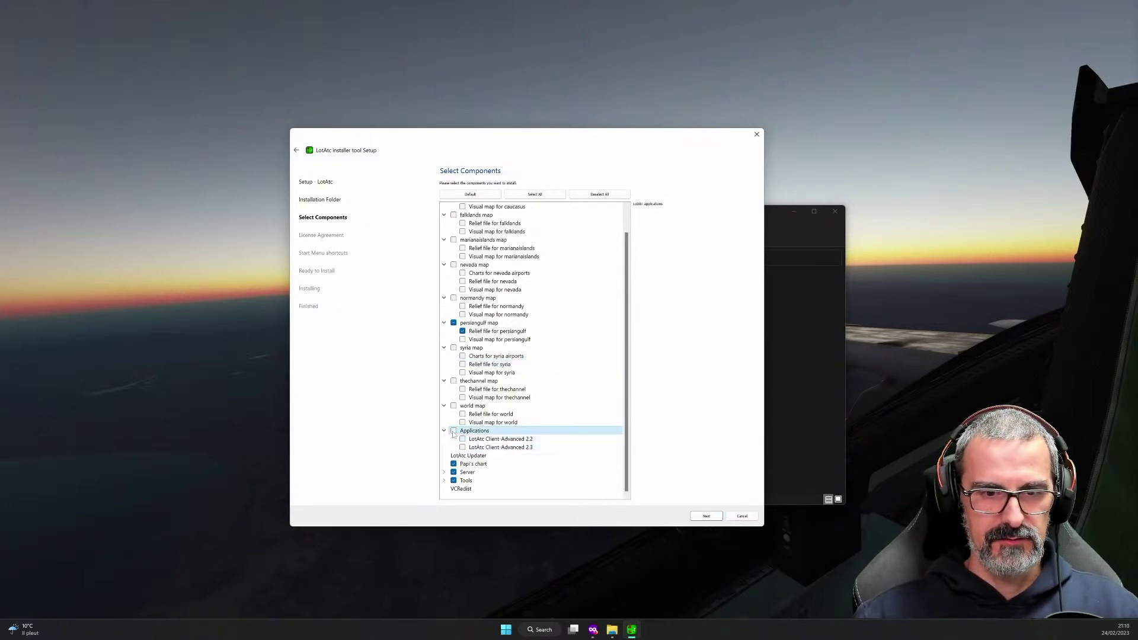
{"action": "left_click", "coordinate": [445, 466]}
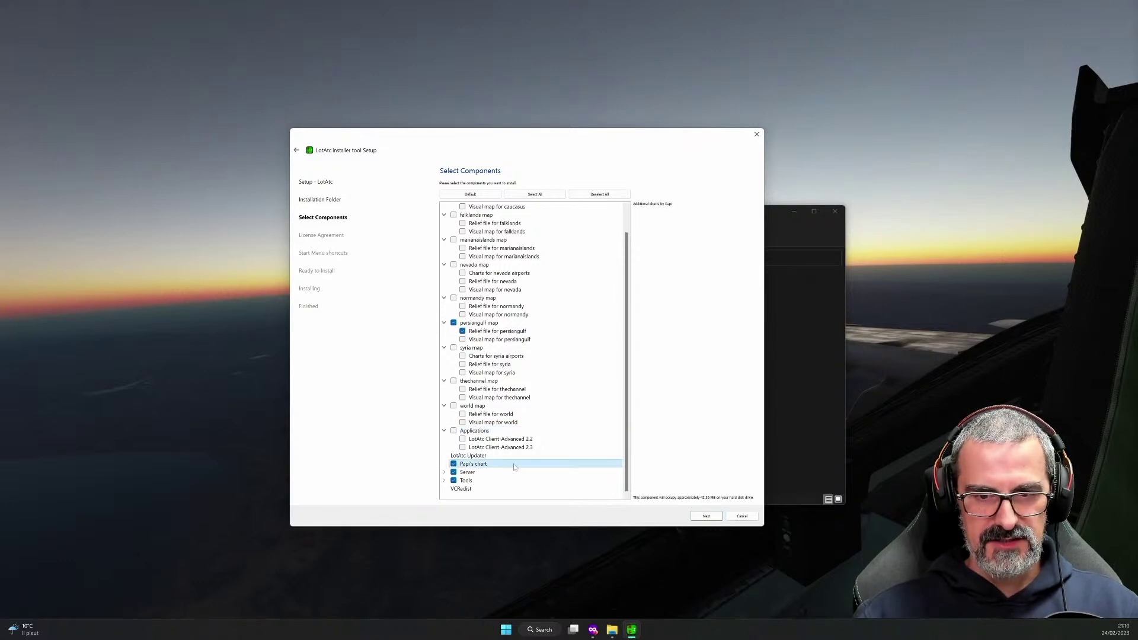
{"action": "left_click_drag", "start_coordinate": [517, 526], "coordinate": [517, 563]}
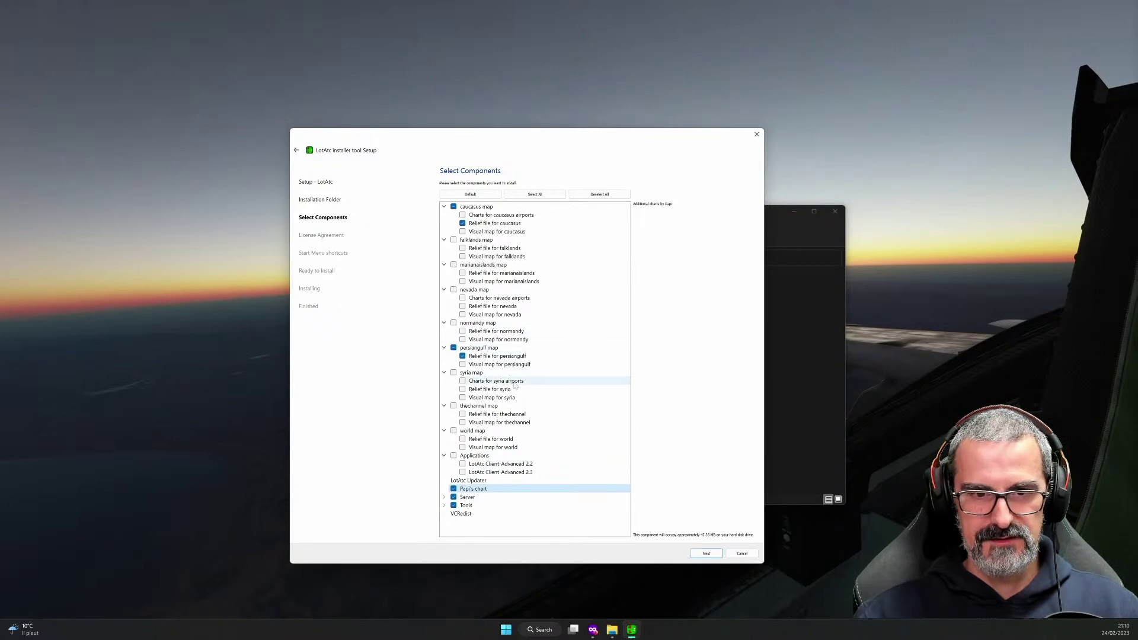
{"action": "left_click", "coordinate": [453, 489]}
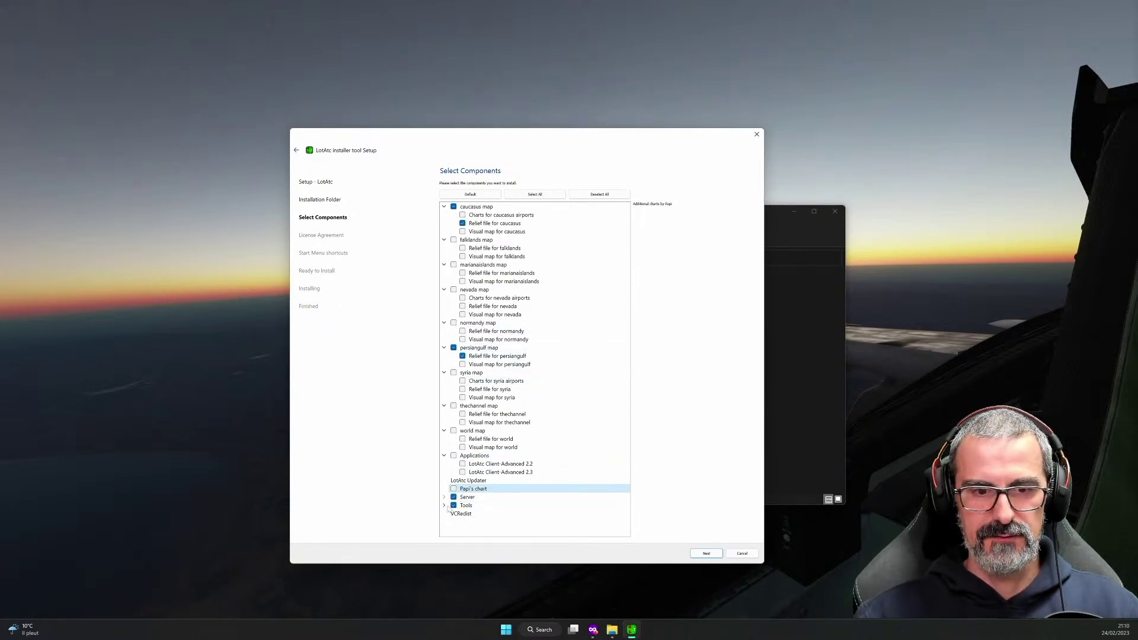
Deselect LotAtc Generator 2.2 and 2.3 in the Server group and view the DCS 2.2 server and OVGME package descriptions.
{"action": "left_click", "coordinate": [444, 497]}
{"action": "scroll", "coordinate": [503, 449], "scroll_direction": "down", "scroll_amount": 2}
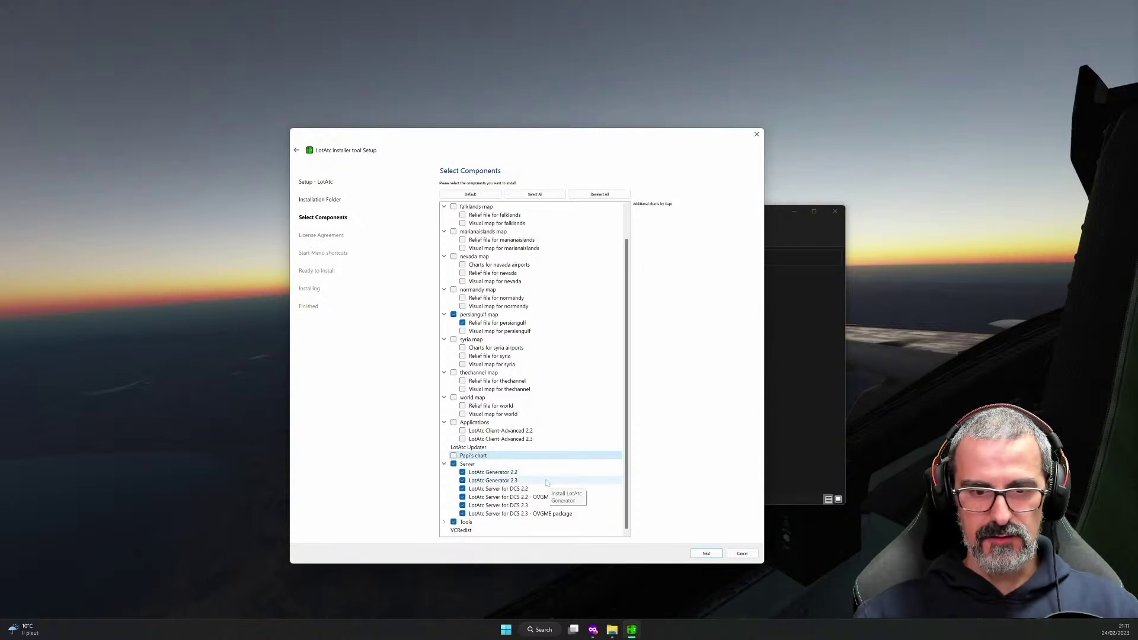
{"action": "left_click", "coordinate": [462, 472]}
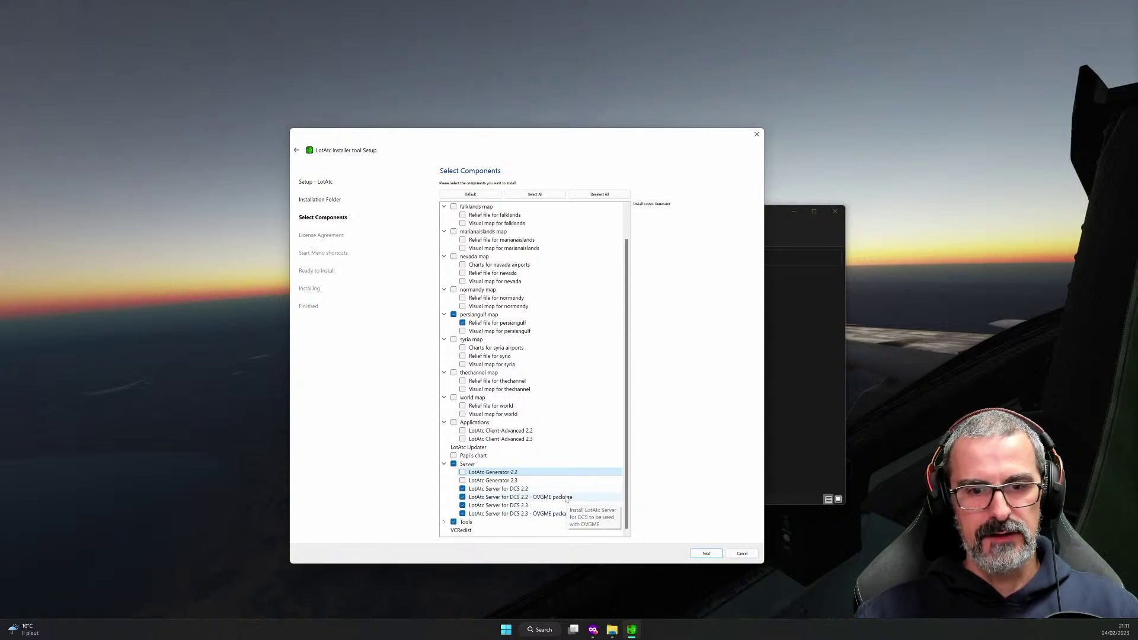
{"action": "left_click", "coordinate": [486, 490]}
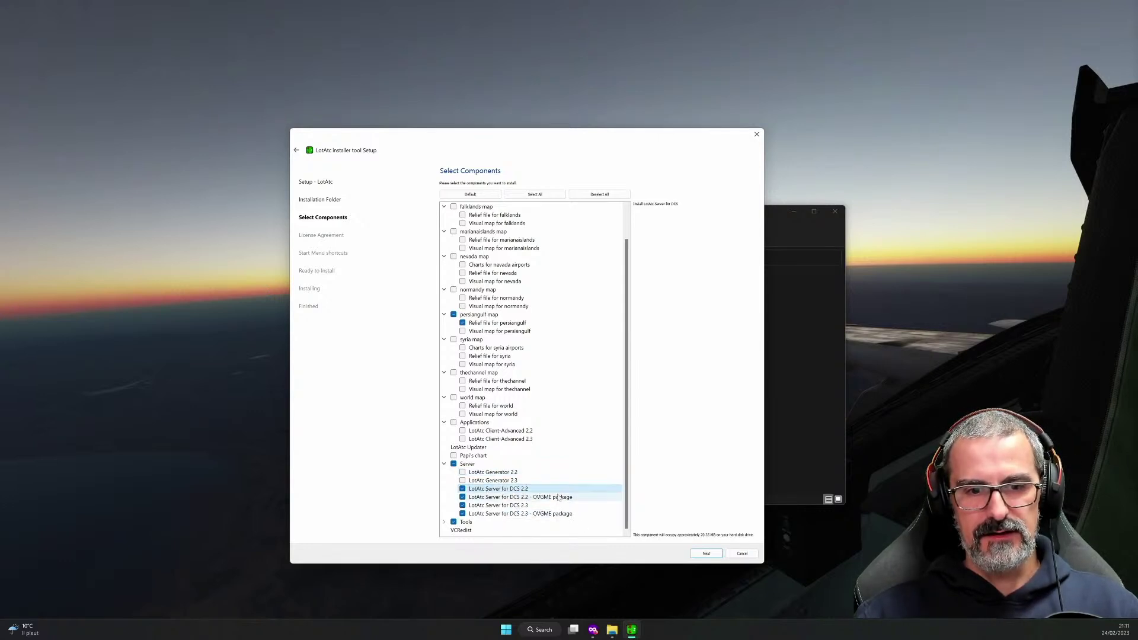
{"action": "left_click", "coordinate": [560, 498]}
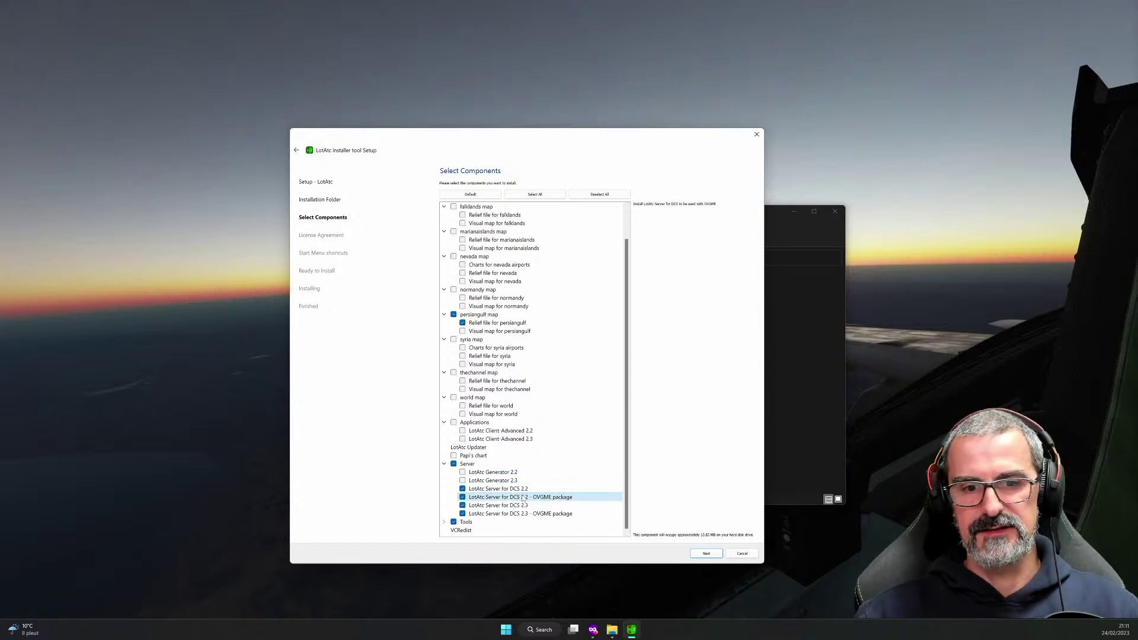
Deselect both OVGME server packages and LotAtc Editor 2.2 and 2.3, keeping LotAtc Server for DCS 2.2 and 2.3 selected.
{"action": "left_click", "coordinate": [462, 497]}
{"action": "left_click", "coordinate": [462, 505]}
{"action": "left_click", "coordinate": [463, 513]}
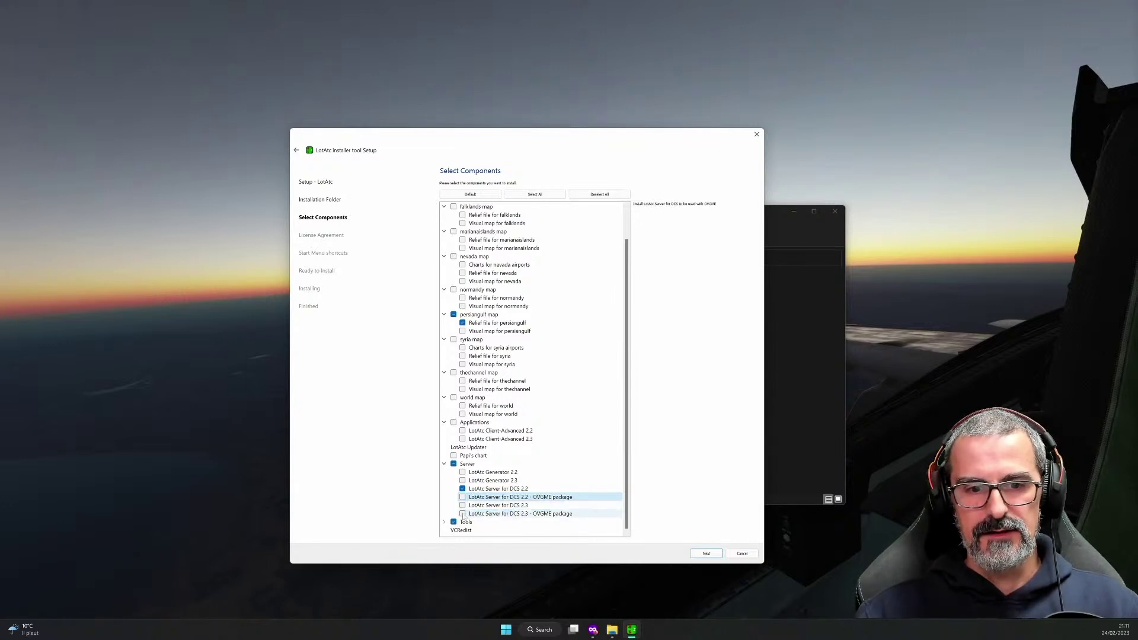
{"action": "left_click", "coordinate": [463, 505]}
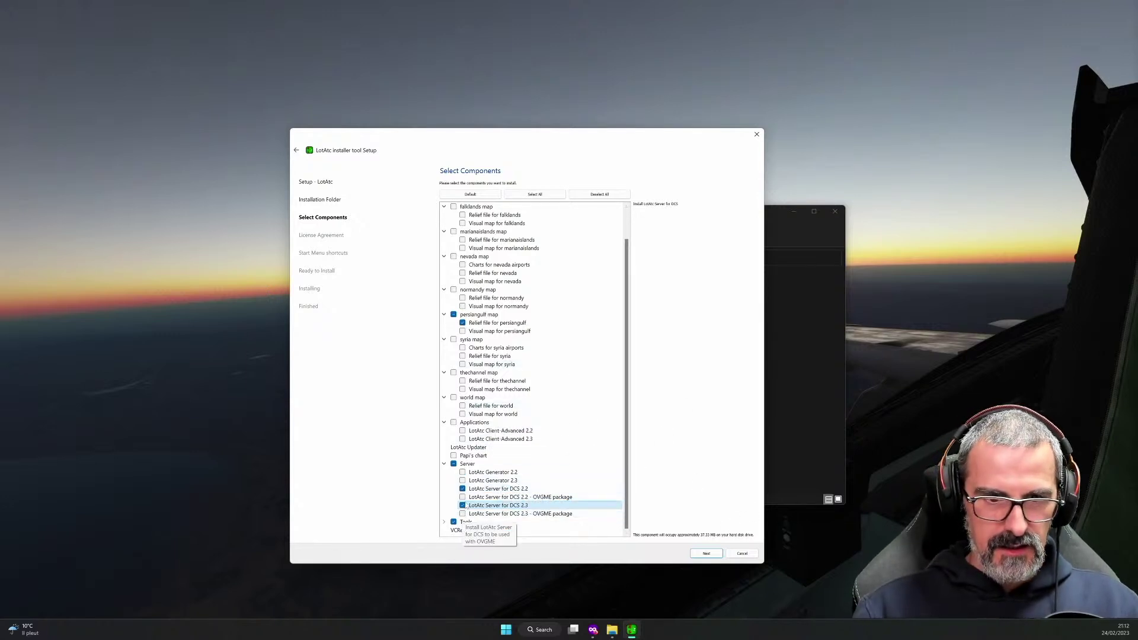
{"action": "scroll", "coordinate": [584, 422], "scroll_direction": "down", "scroll_amount": 2}
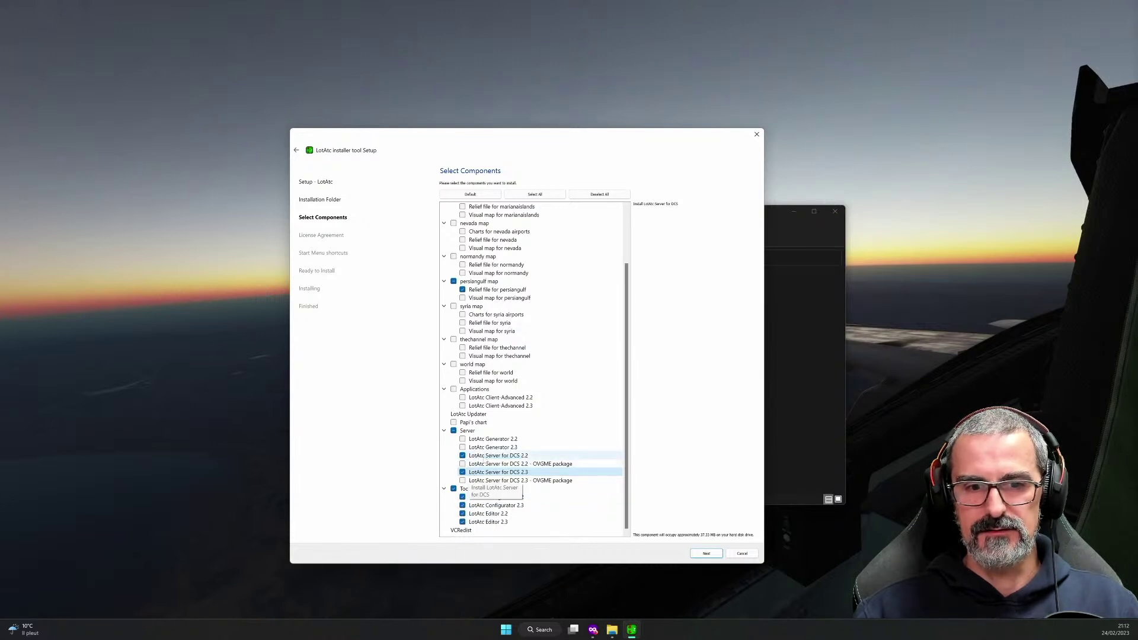
{"action": "left_click", "coordinate": [463, 514]}
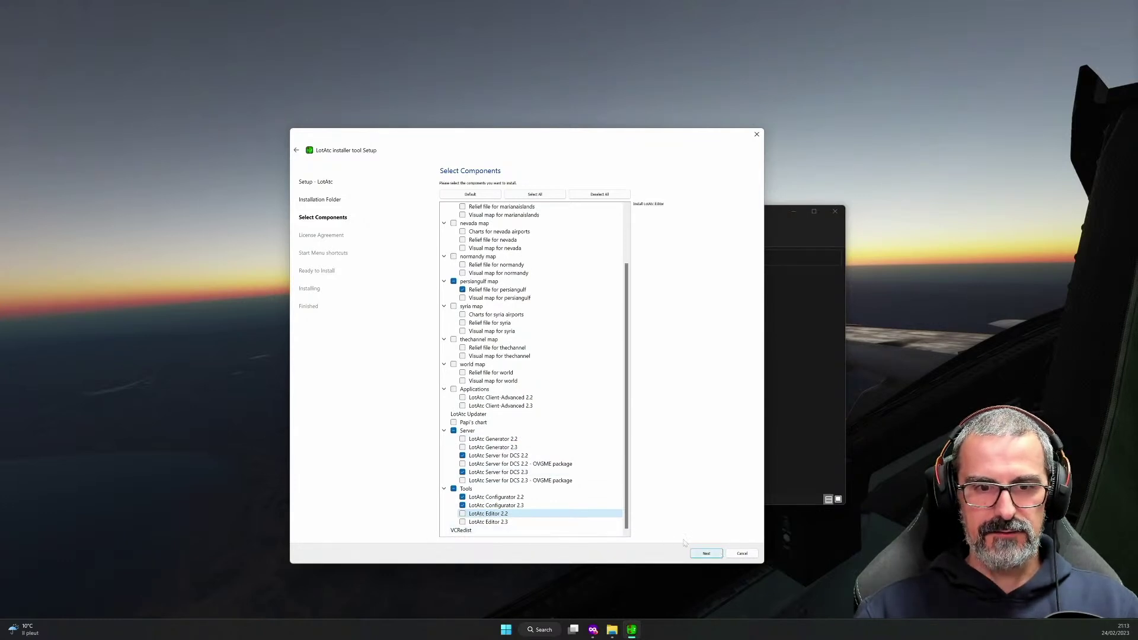
Review the complete component selection and advance through the default Start Menu shortcuts to the Ready to Install page.
{"action": "left_click_drag", "start_coordinate": [627, 363], "coordinate": [631, 271]}
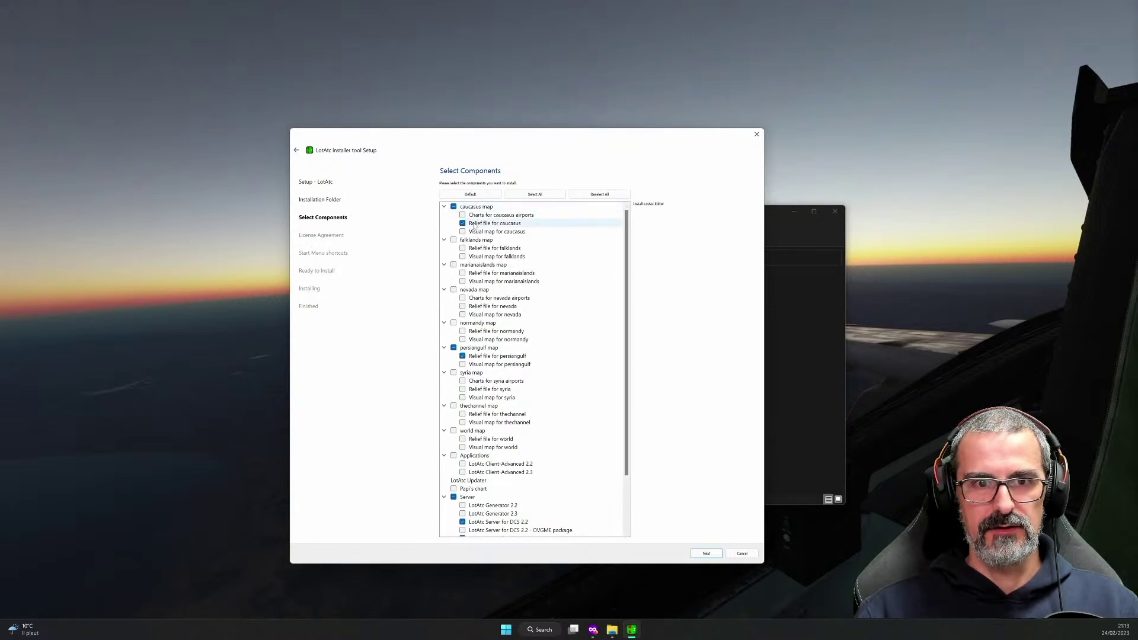
{"action": "scroll", "coordinate": [568, 346], "scroll_direction": "down", "scroll_amount": 3}
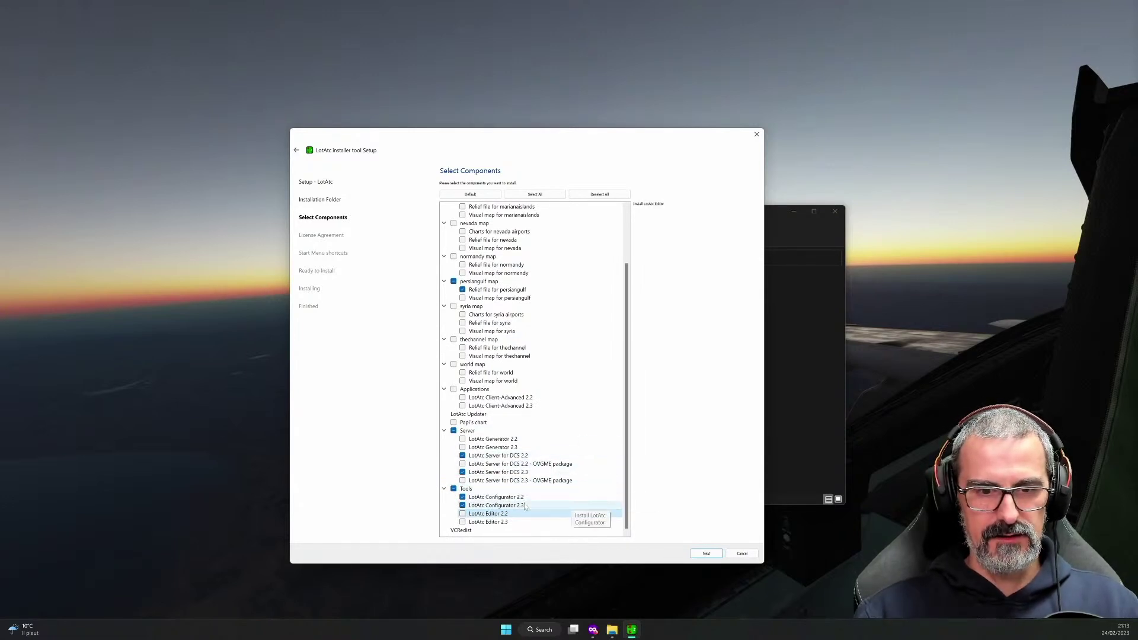
{"action": "left_click", "coordinate": [710, 553]}
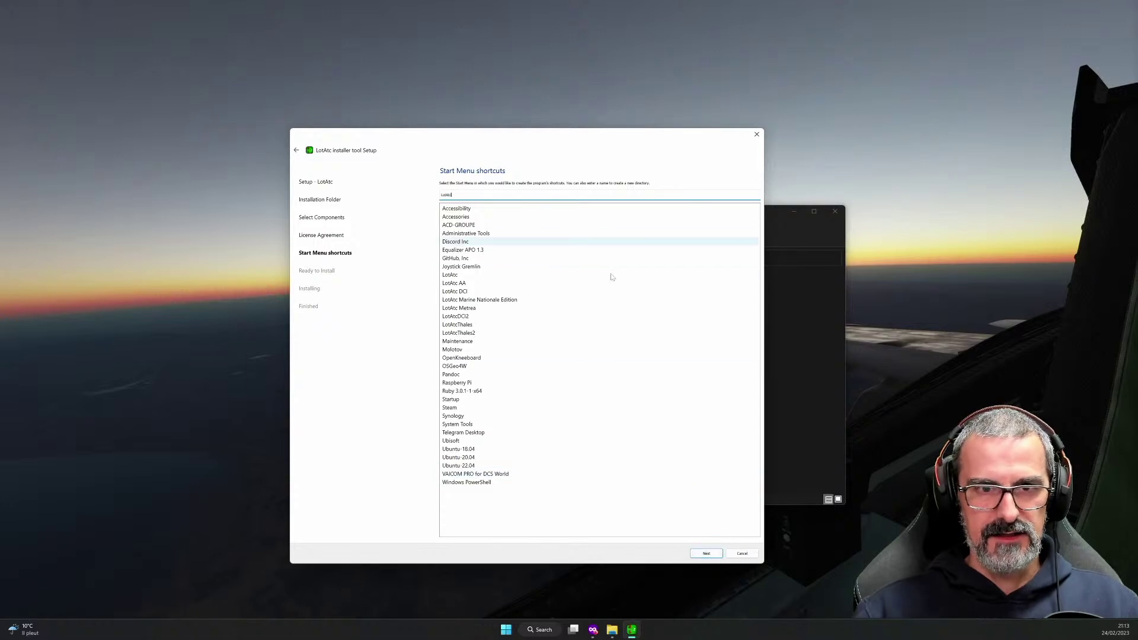
{"action": "left_click", "coordinate": [708, 553]}
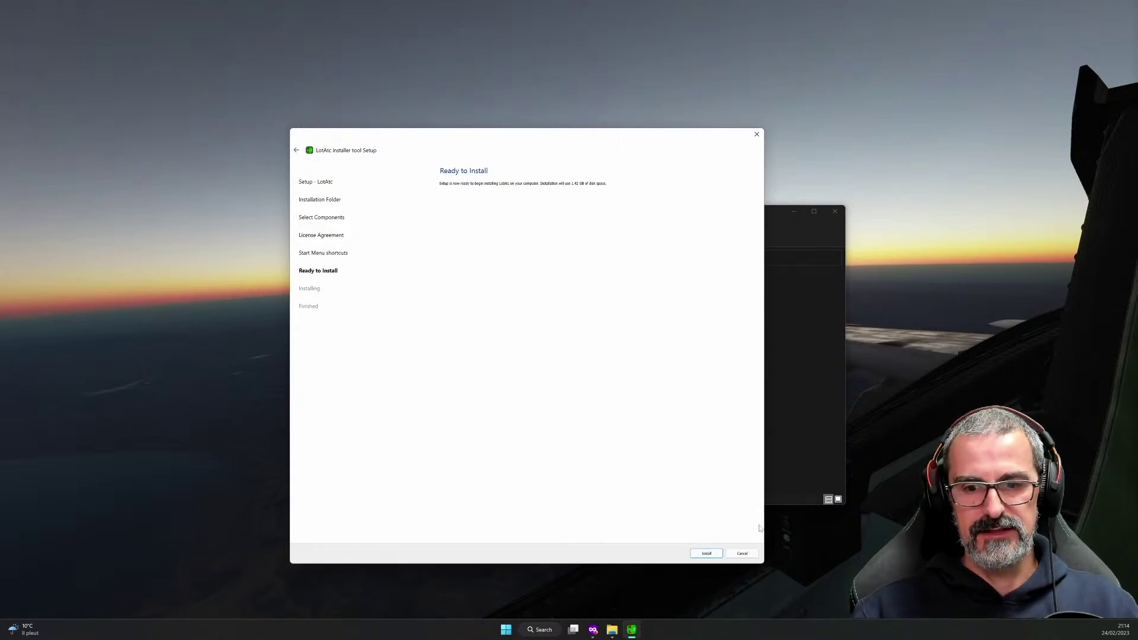
Quit the LotAtc installer without installing and close the STREAM folder window.
{"action": "left_click", "coordinate": [741, 554]}
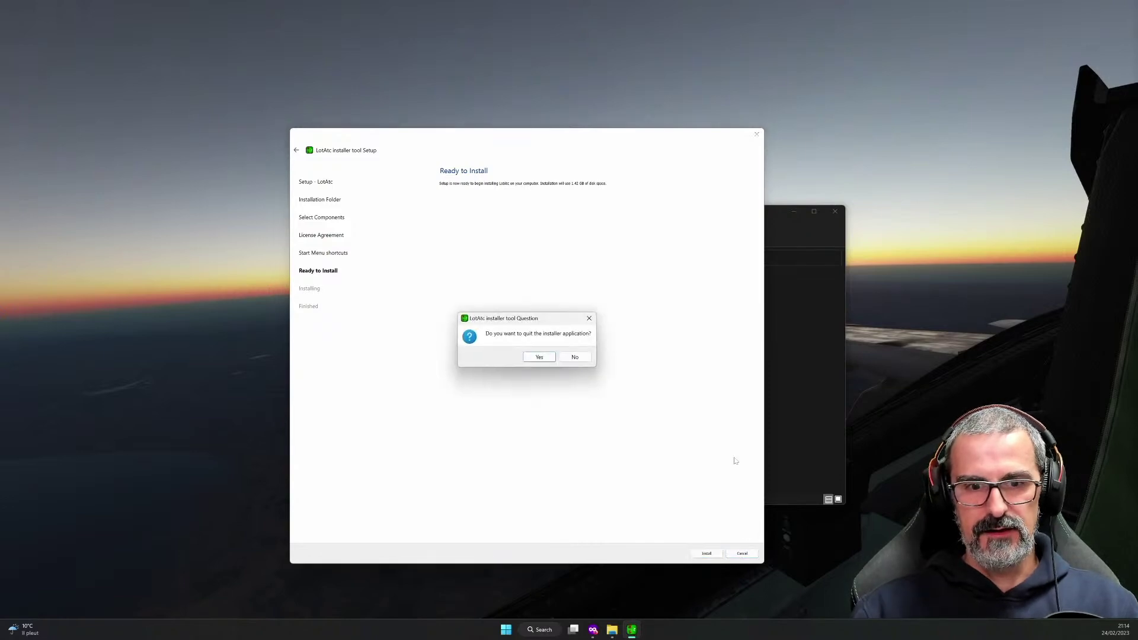
{"action": "left_click", "coordinate": [533, 357]}
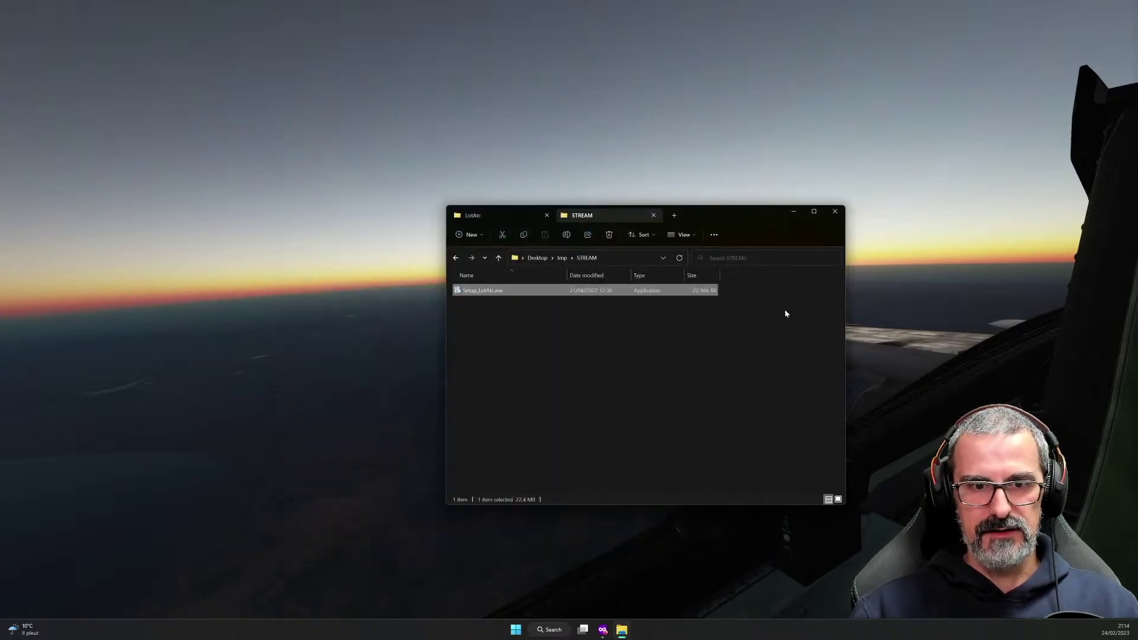
{"action": "left_click", "coordinate": [834, 211]}
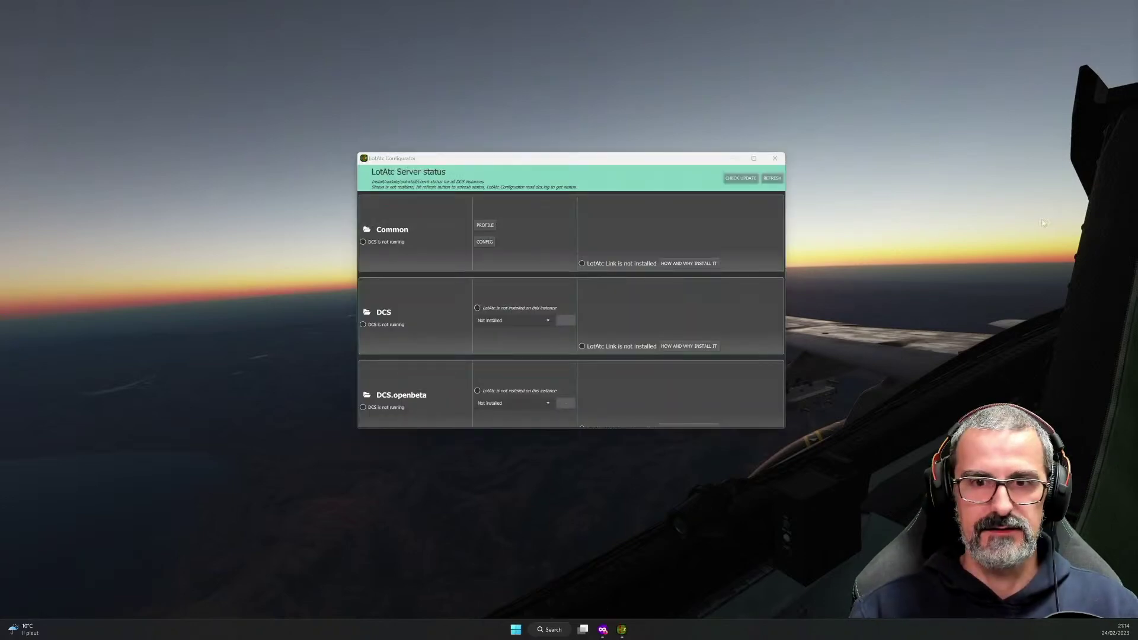
Reposition and enlarge the LotAtc Configurator window and look through the status of the listed DCS instances.
{"action": "left_click_drag", "start_coordinate": [572, 166], "coordinate": [613, 116]}
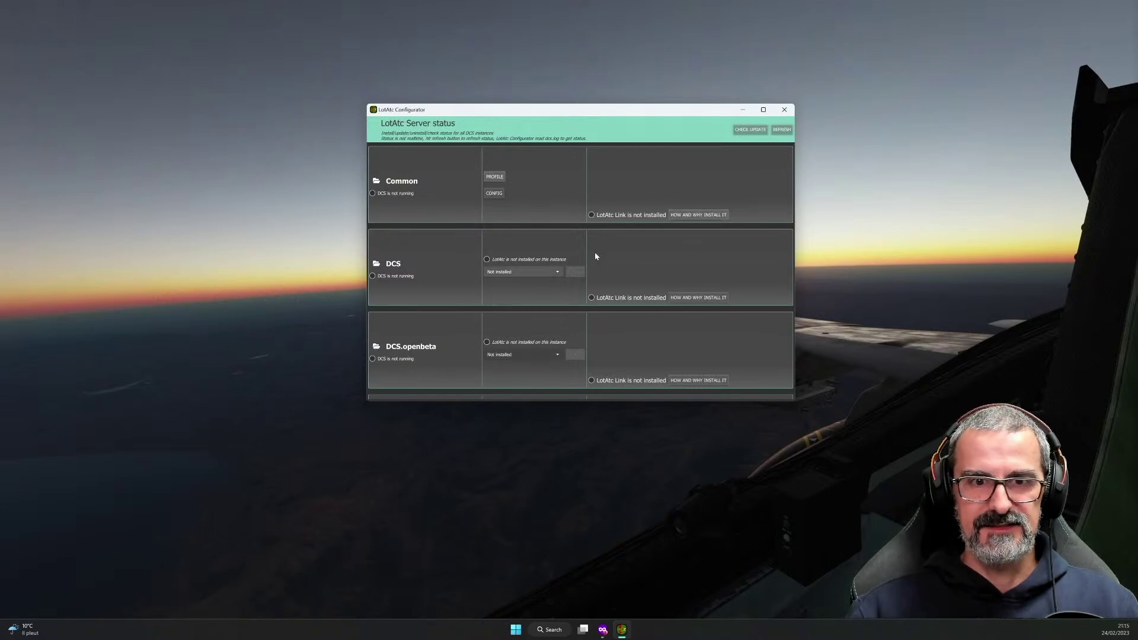
{"action": "left_click_drag", "start_coordinate": [583, 104], "coordinate": [582, 142]}
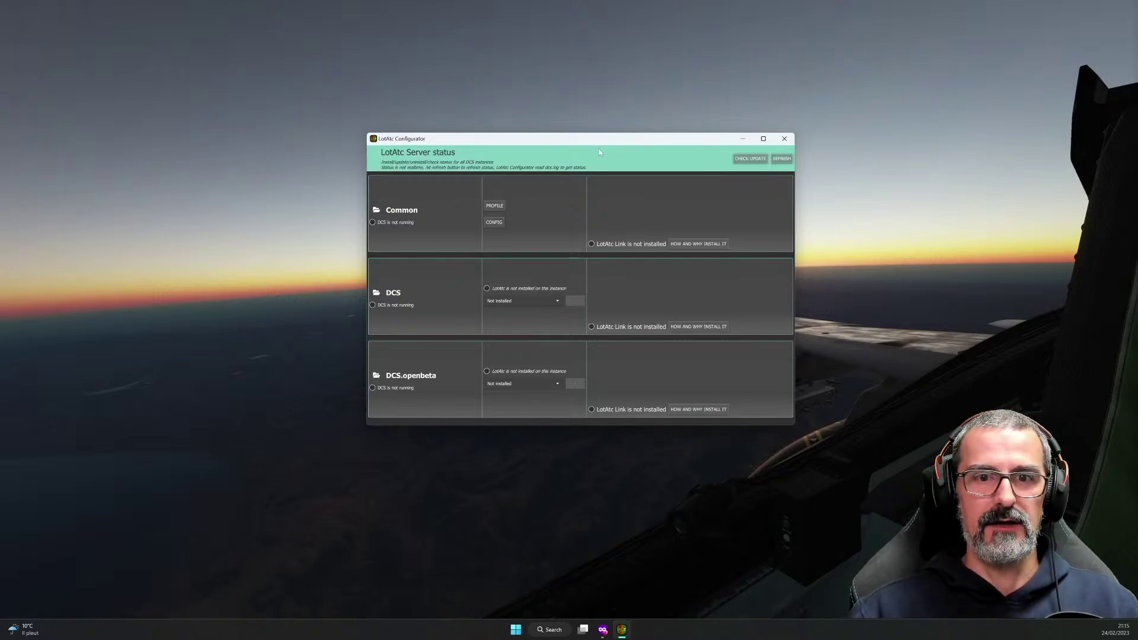
{"action": "left_click_drag", "start_coordinate": [657, 426], "coordinate": [639, 590]}
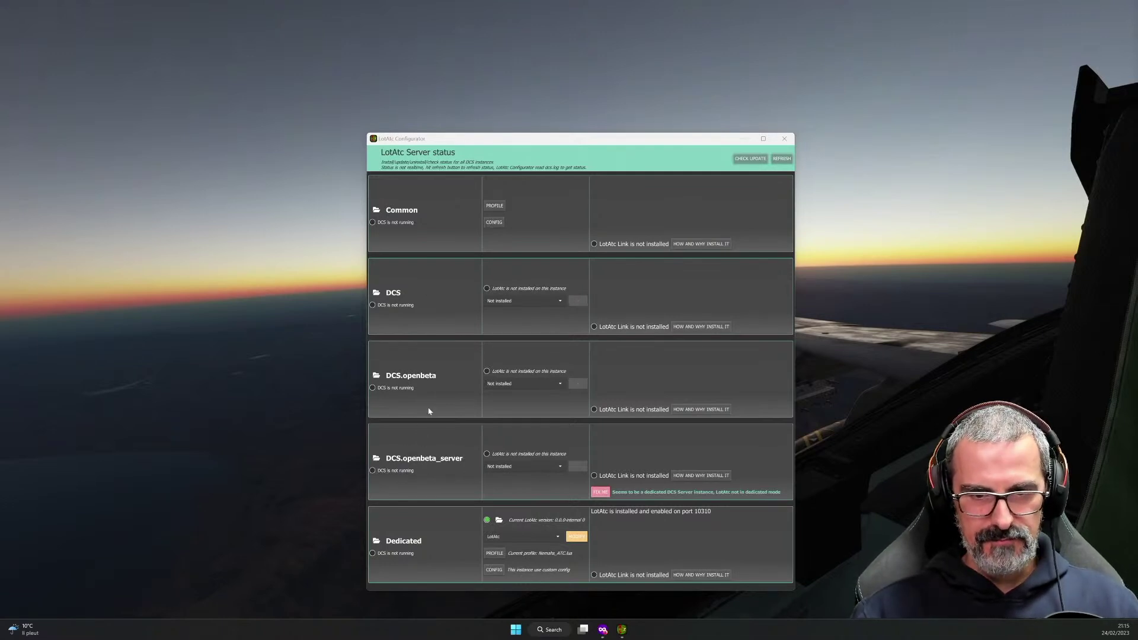
{"action": "scroll", "coordinate": [429, 411], "scroll_direction": "down", "scroll_amount": 5}
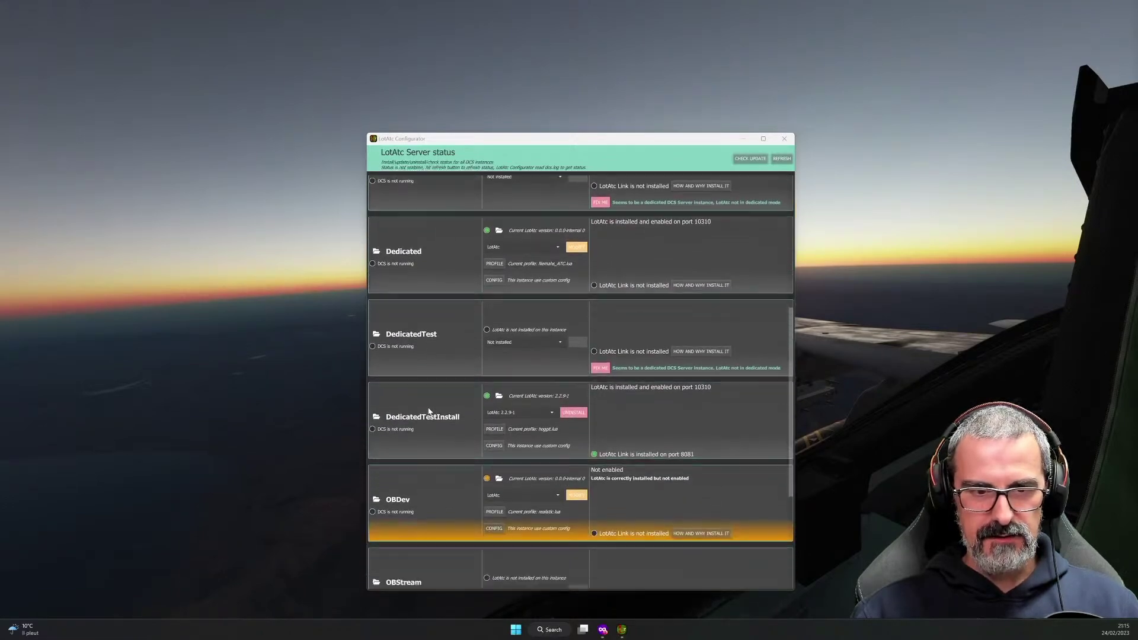
{"action": "scroll", "coordinate": [429, 411], "scroll_direction": "down", "scroll_amount": 2}
{"action": "scroll", "coordinate": [429, 411], "scroll_direction": "up", "scroll_amount": 6}
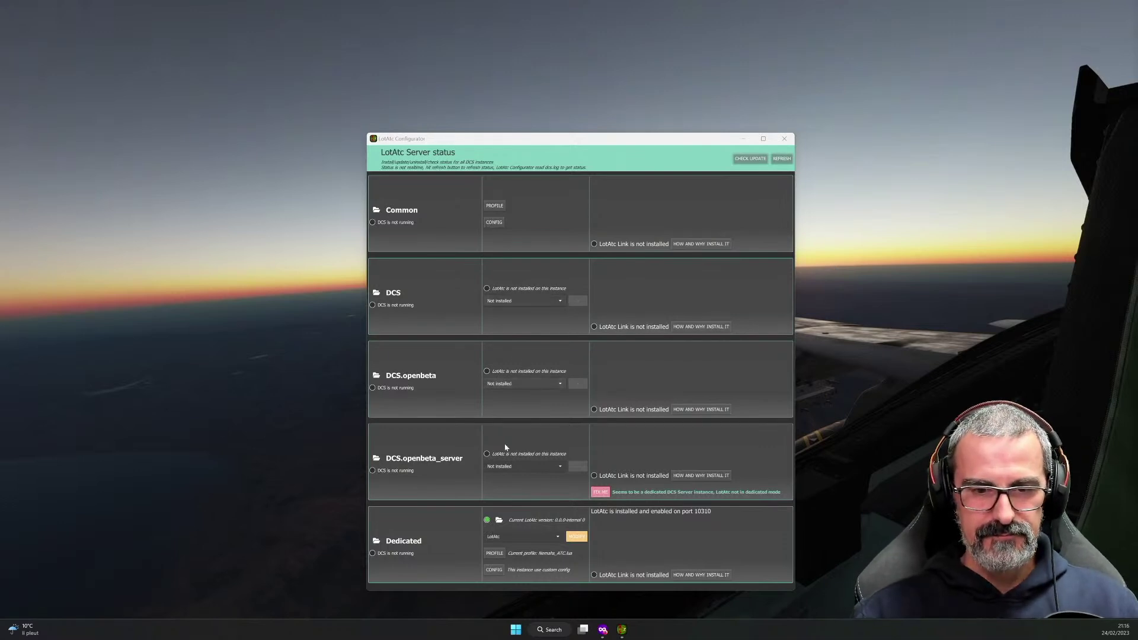
Choose LotAtc version 2.2.9-1 (branch 2.2) as the version to install on the OBStream instance.
{"action": "scroll", "coordinate": [505, 448], "scroll_direction": "down", "scroll_amount": 2}
{"action": "scroll", "coordinate": [506, 447], "scroll_direction": "down", "scroll_amount": 2}
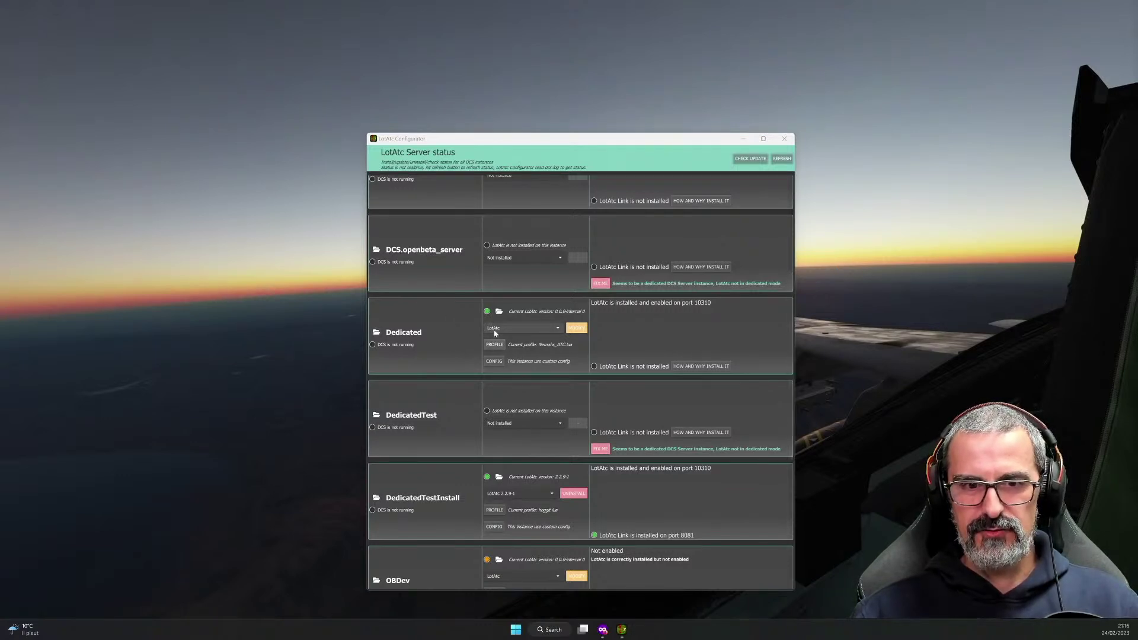
{"action": "scroll", "coordinate": [549, 373], "scroll_direction": "down", "scroll_amount": 3}
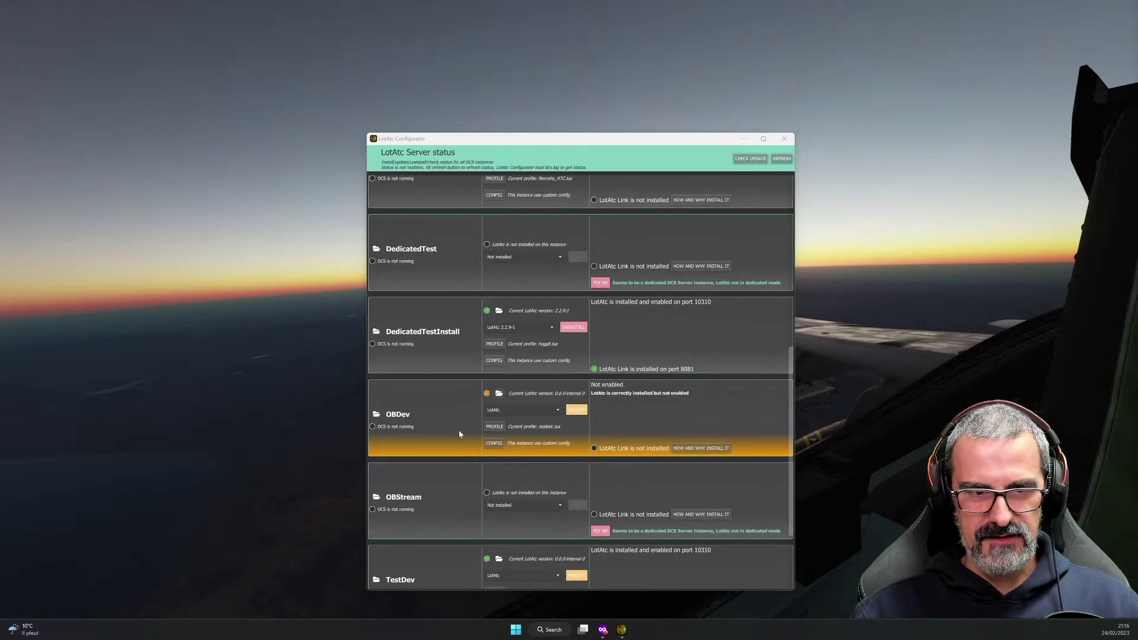
{"action": "scroll", "coordinate": [460, 435], "scroll_direction": "down", "scroll_amount": 2}
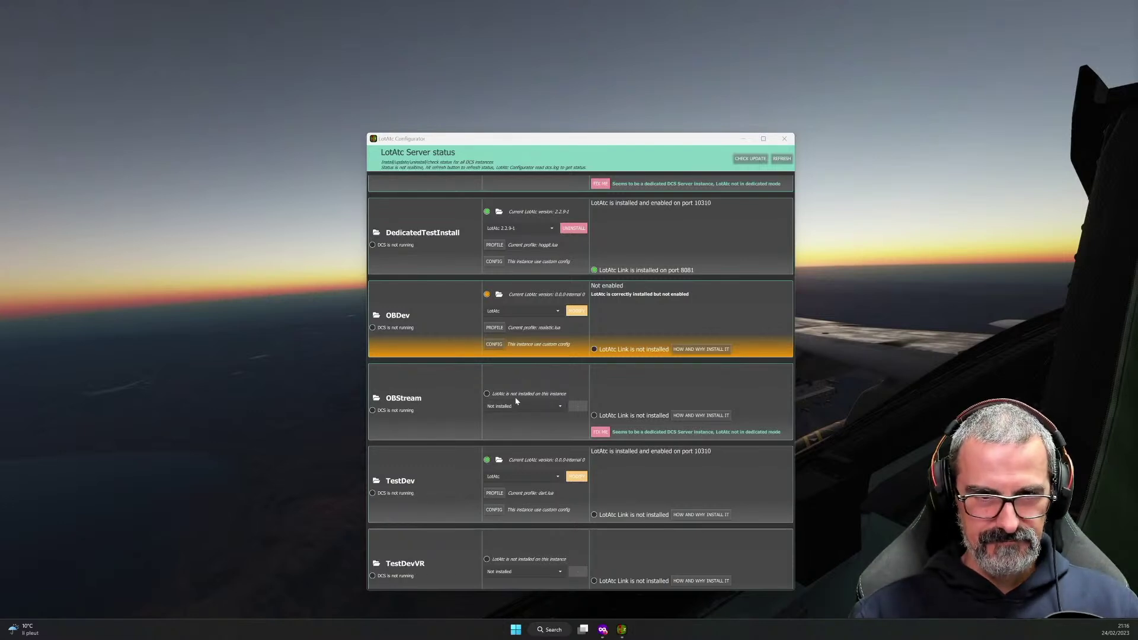
{"action": "left_click", "coordinate": [560, 409]}
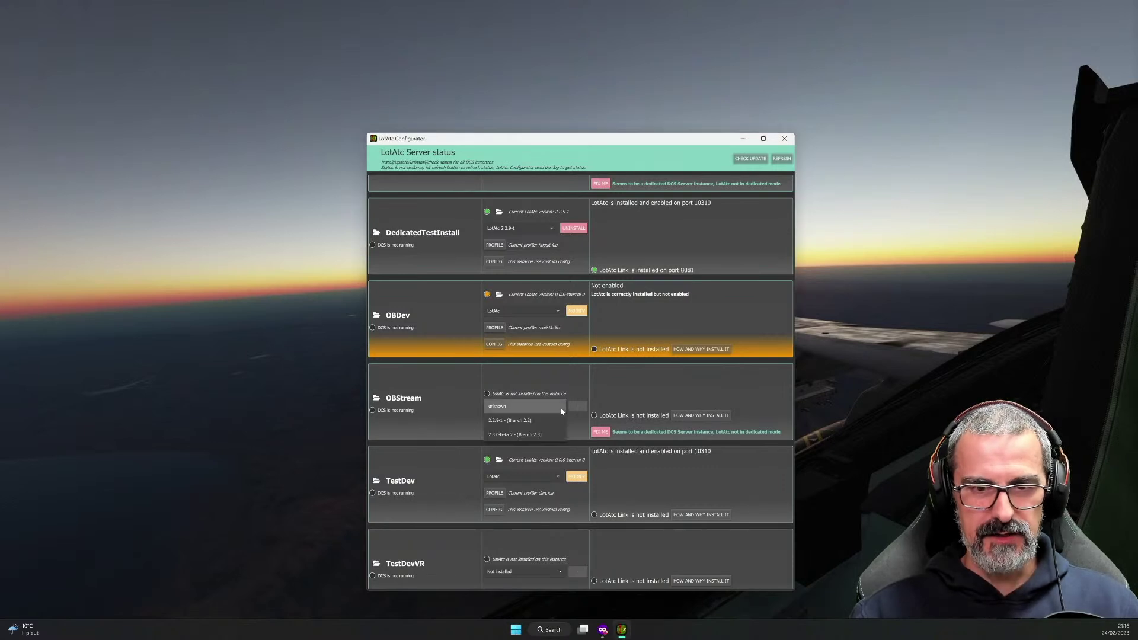
{"action": "left_click", "coordinate": [526, 424]}
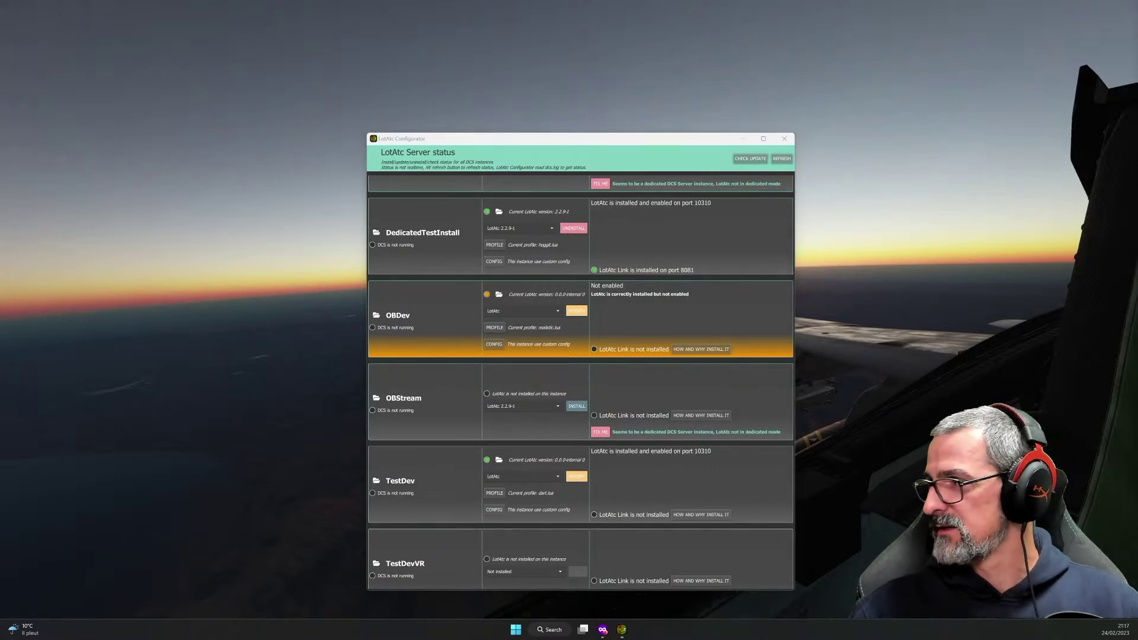
Bring the STREAM folder window in File Explorer over the configurator and navigate it to C:\Program Files.
{"action": "left_click_drag", "start_coordinate": [1137, 284], "coordinate": [616, 225]}
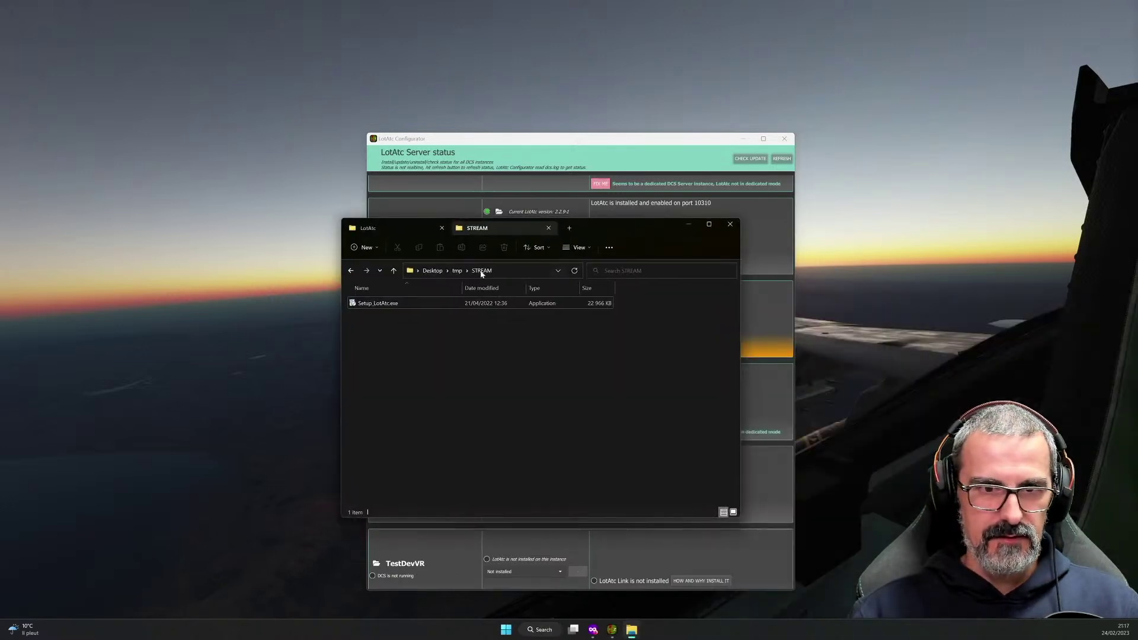
{"action": "left_click", "coordinate": [511, 270]}
{"action": "left_click", "coordinate": [510, 270]}
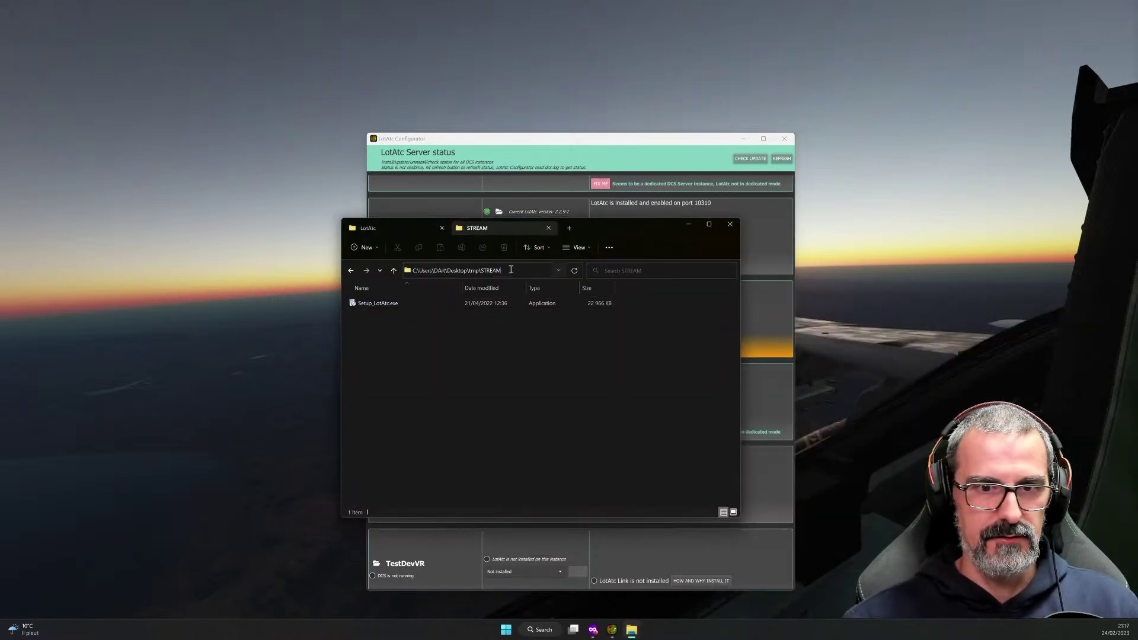
{"action": "key", "text": "BackSpace"}
{"action": "key", "text": "BackSpace"}
{"action": "key", "text": "BackSpace"}
{"action": "key", "text": "BackSpace"}
{"action": "key", "text": "BackSpace"}
{"action": "key", "text": "BackSpace"}
{"action": "key", "text": "BackSpace"}
{"action": "key", "text": "BackSpace"}
{"action": "key", "text": "BackSpace"}
{"action": "key", "text": "BackSpace"}
{"action": "key", "text": "BackSpace"}
{"action": "key", "text": "BackSpace"}
{"action": "key", "text": "BackSpace"}
{"action": "key", "text": "BackSpace"}
{"action": "key", "text": "BackSpace"}
{"action": "key", "text": "BackSpace"}
{"action": "key", "text": "BackSpace"}
{"action": "key", "text": "BackSpace"}
{"action": "key", "text": "BackSpace"}
{"action": "key", "text": "BackSpace"}
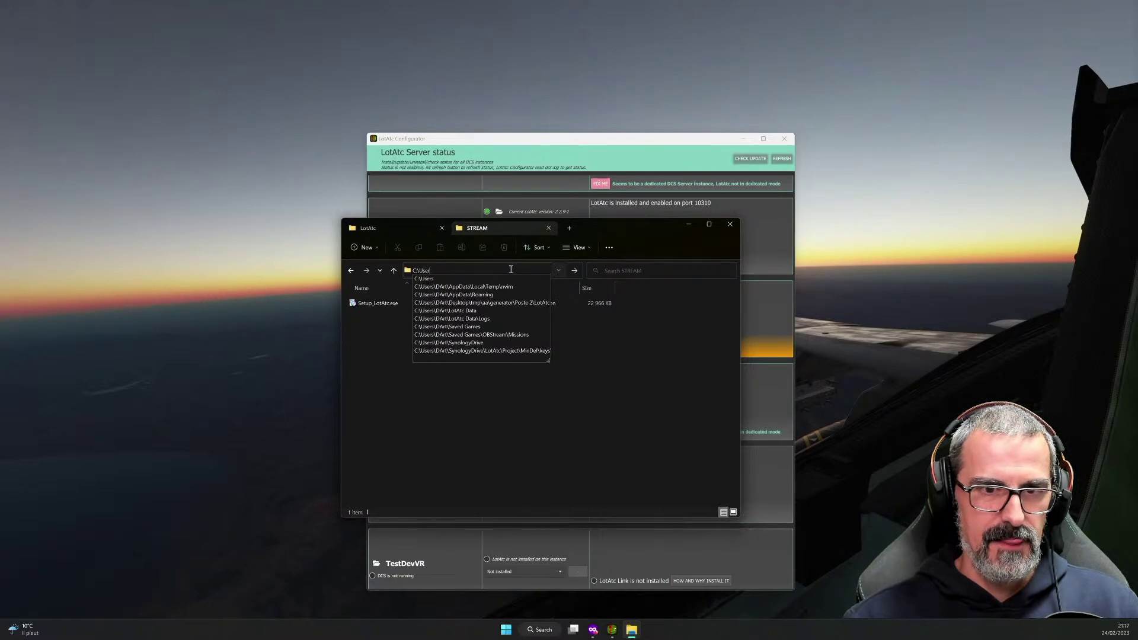
{"action": "key", "text": "BackSpace"}
{"action": "key", "text": "BackSpace"}
{"action": "type", "text": "Program Files"}
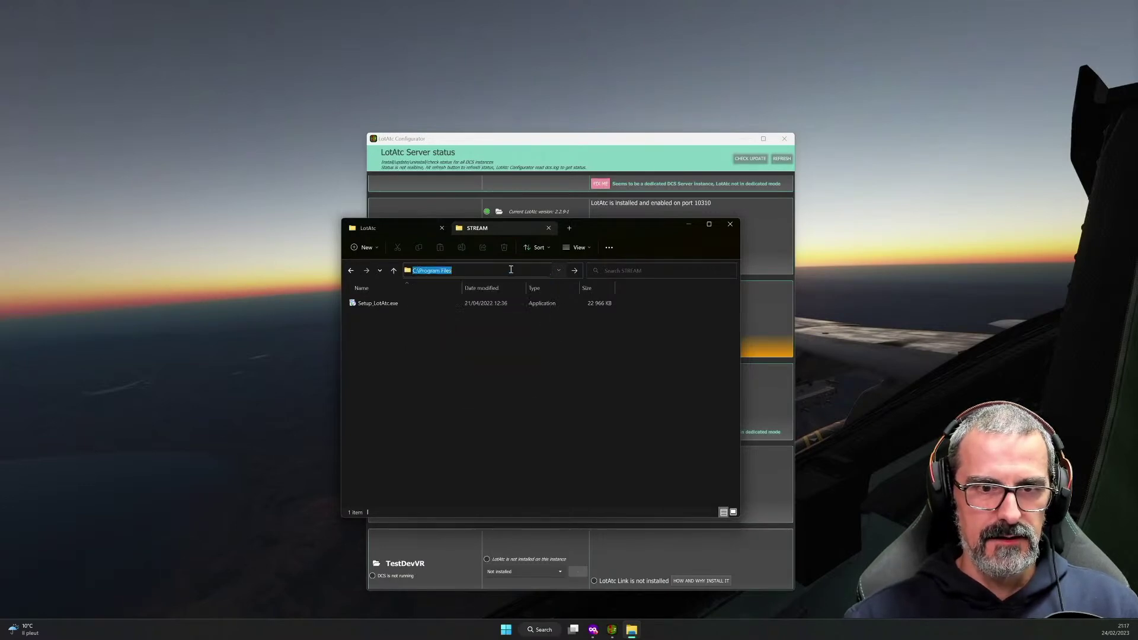
{"action": "key", "text": "Return"}
Look through the Program Files folders for the LotAtc installation folder.
{"action": "scroll", "coordinate": [414, 414], "scroll_direction": "down", "scroll_amount": 5}
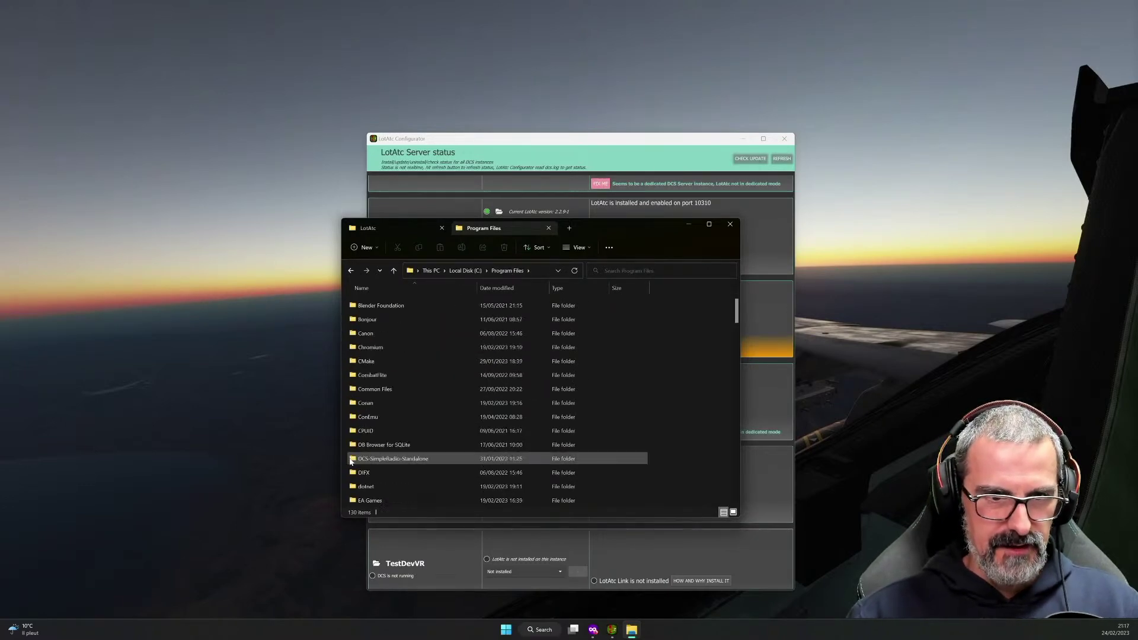
{"action": "scroll", "coordinate": [388, 450], "scroll_direction": "down", "scroll_amount": 10}
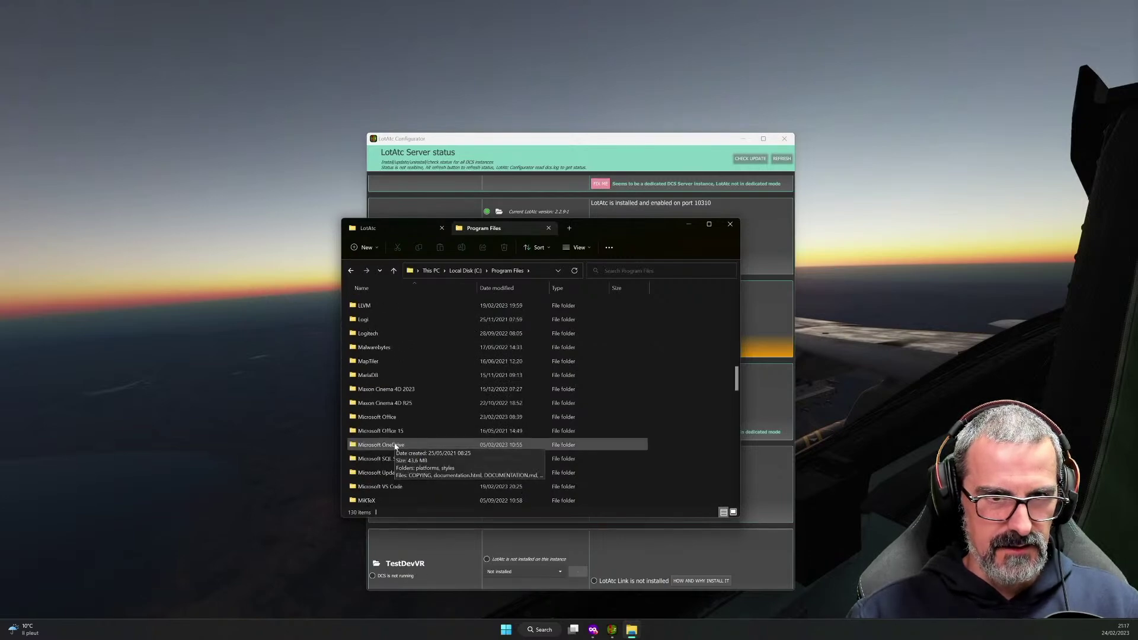
{"action": "scroll", "coordinate": [394, 379], "scroll_direction": "up", "scroll_amount": 2}
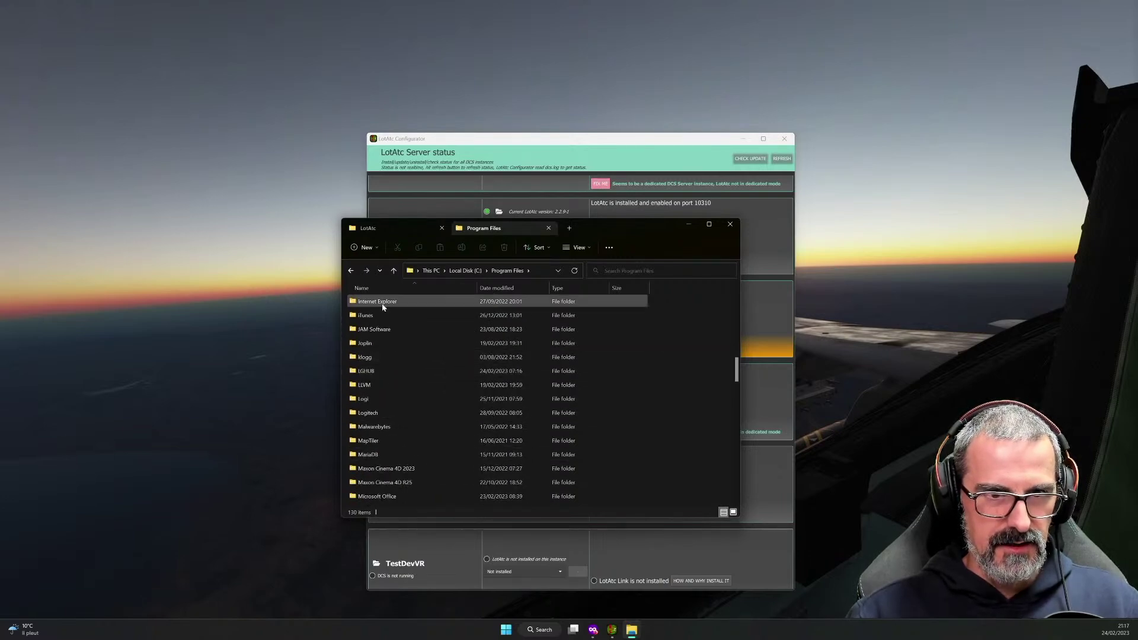
{"action": "scroll", "coordinate": [401, 370], "scroll_direction": "down", "scroll_amount": 10}
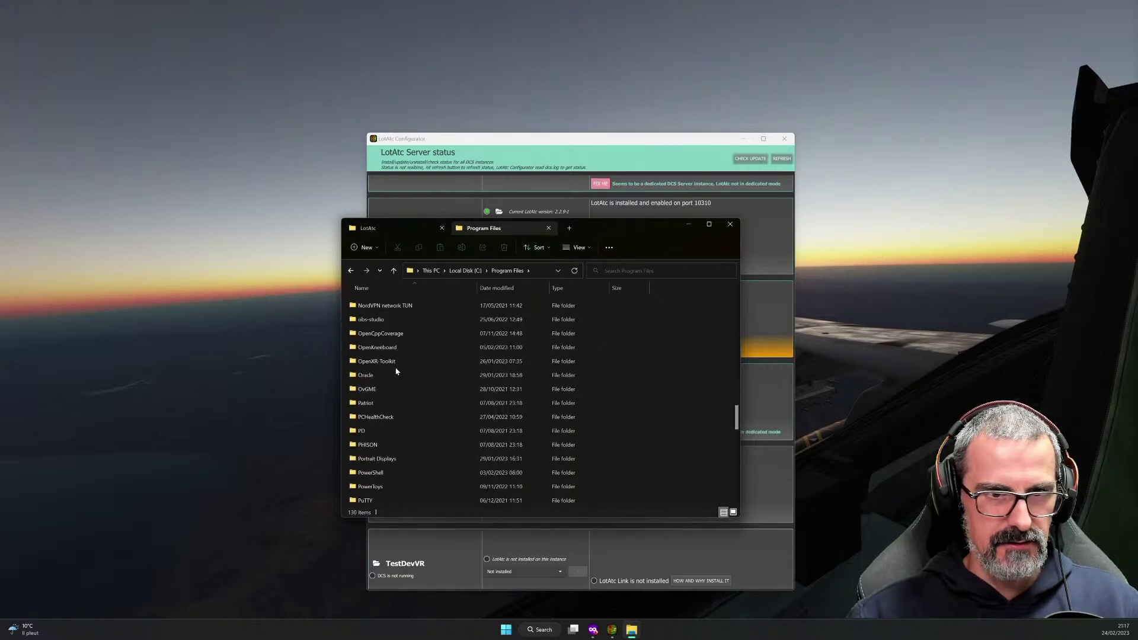
{"action": "scroll", "coordinate": [401, 371], "scroll_direction": "down", "scroll_amount": 5}
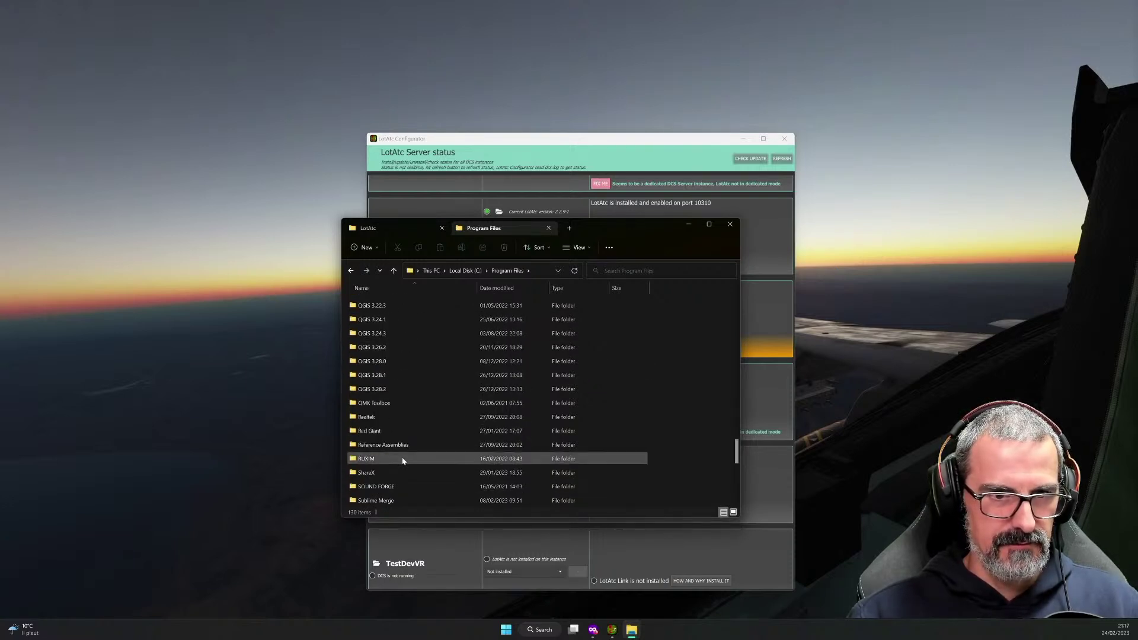
{"action": "scroll", "coordinate": [408, 439], "scroll_direction": "down", "scroll_amount": 1}
{"action": "scroll", "coordinate": [409, 437], "scroll_direction": "down", "scroll_amount": 1}
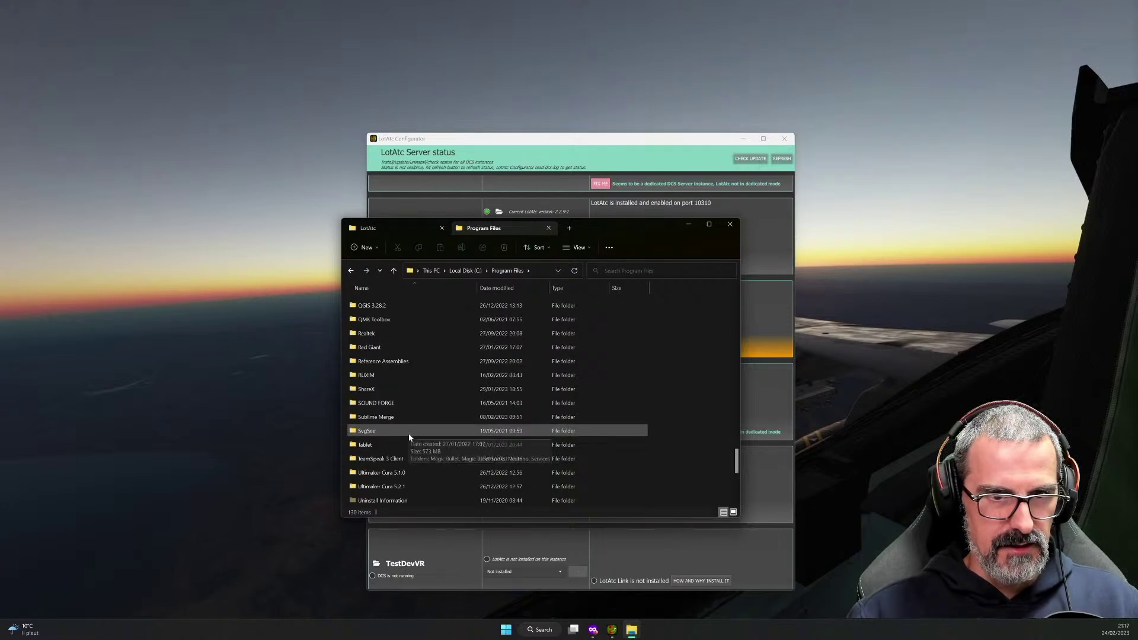
Open the LotAtc folder under Program Files on the Dev (F:) drive and view its files and shortcuts.
{"action": "left_click", "coordinate": [535, 272]}
{"action": "left_click", "coordinate": [533, 272]}
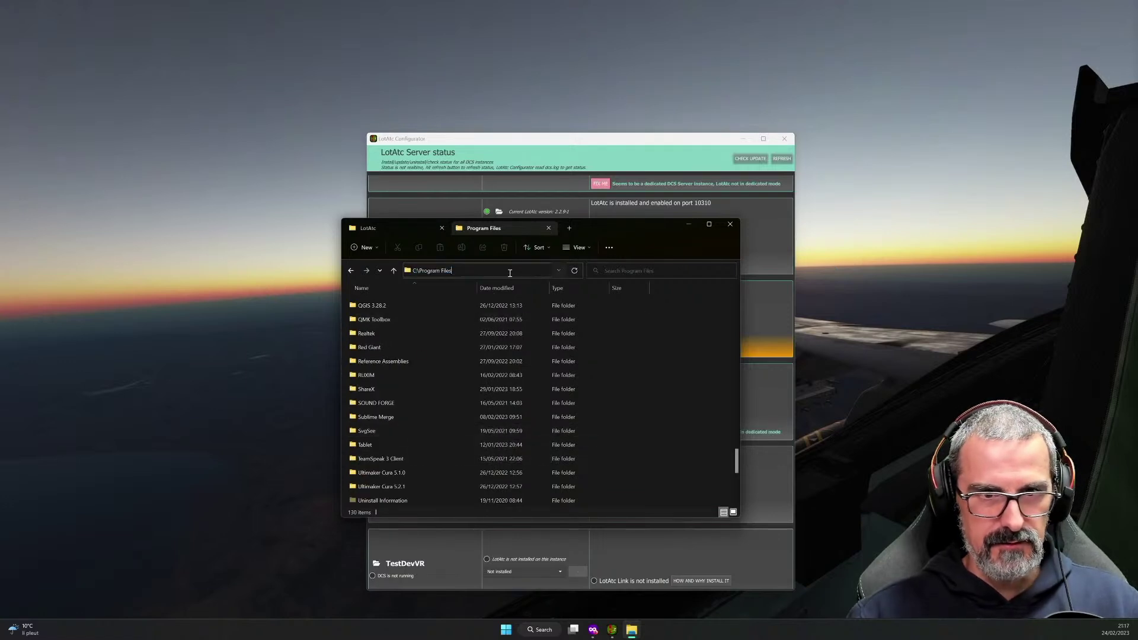
{"action": "type", "text": "\\Lot"}
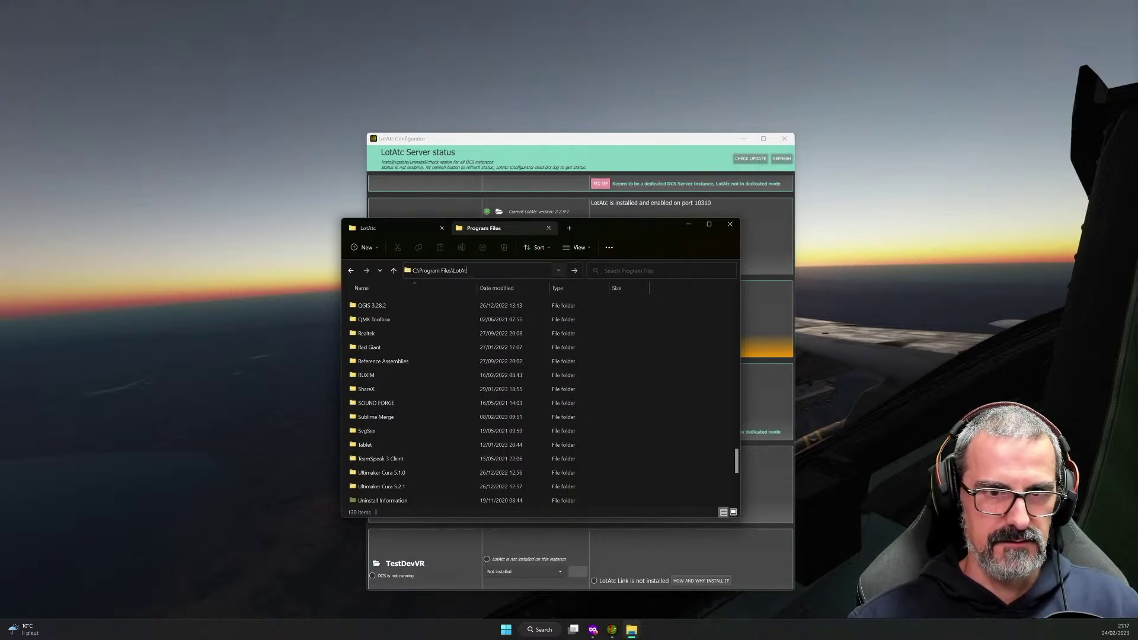
{"action": "type", "text": "Atc\\"}
{"action": "key", "text": "Return"}
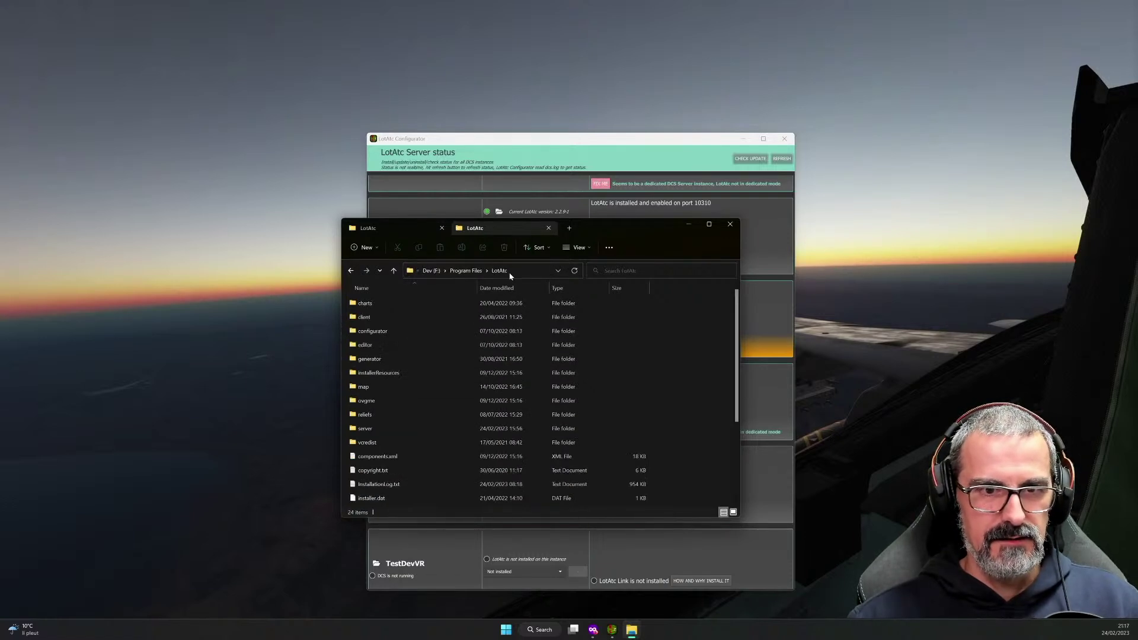
{"action": "scroll", "coordinate": [502, 372], "scroll_direction": "down", "scroll_amount": 3}
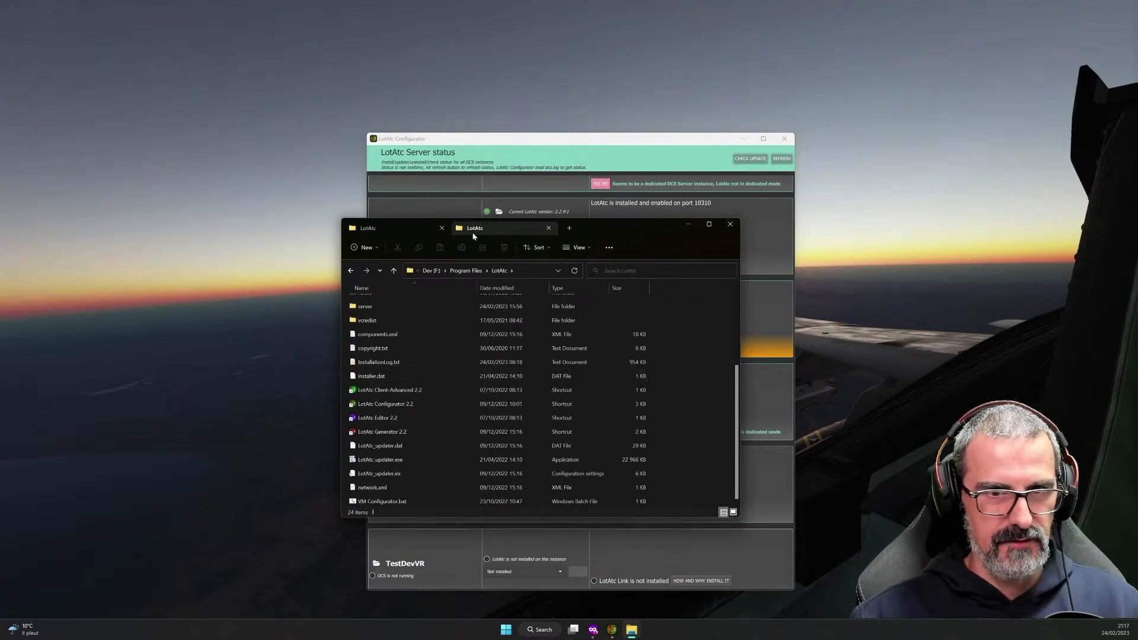
View the whole LotAtc folder and highlight the shortcuts from LotAtc Client-Advanced 2.2 to LotAtc Generator 2.2, then clear the selection.
{"action": "left_click_drag", "start_coordinate": [601, 219], "coordinate": [593, 58]}
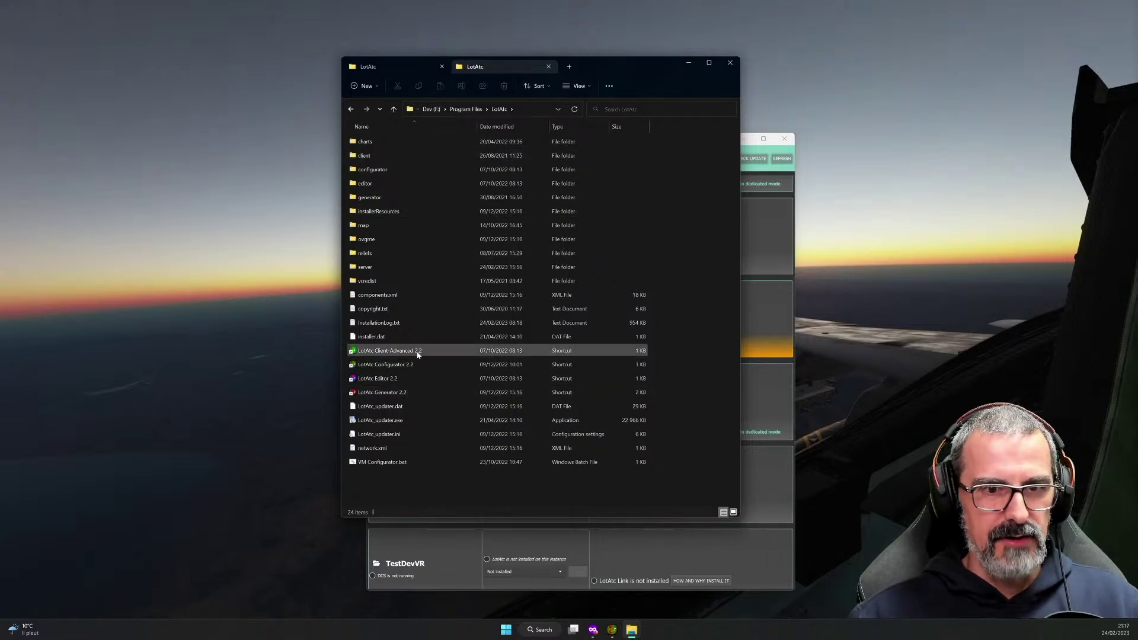
{"action": "left_click", "coordinate": [400, 353]}
{"action": "left_click", "coordinate": [390, 396], "text": "shift"}
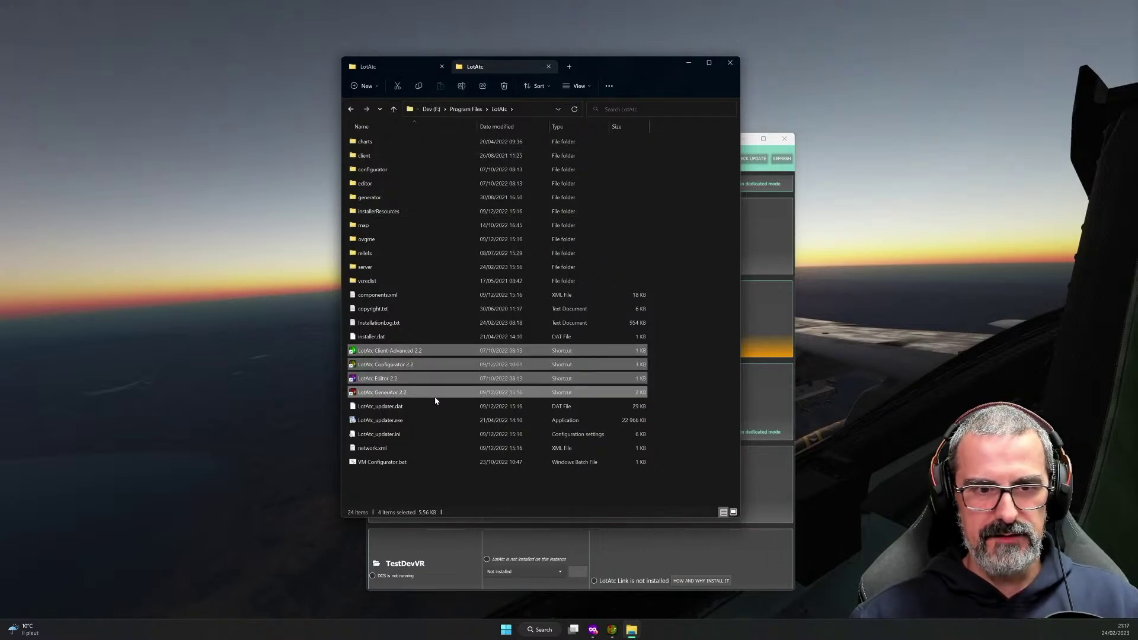
{"action": "left_click", "coordinate": [451, 484]}
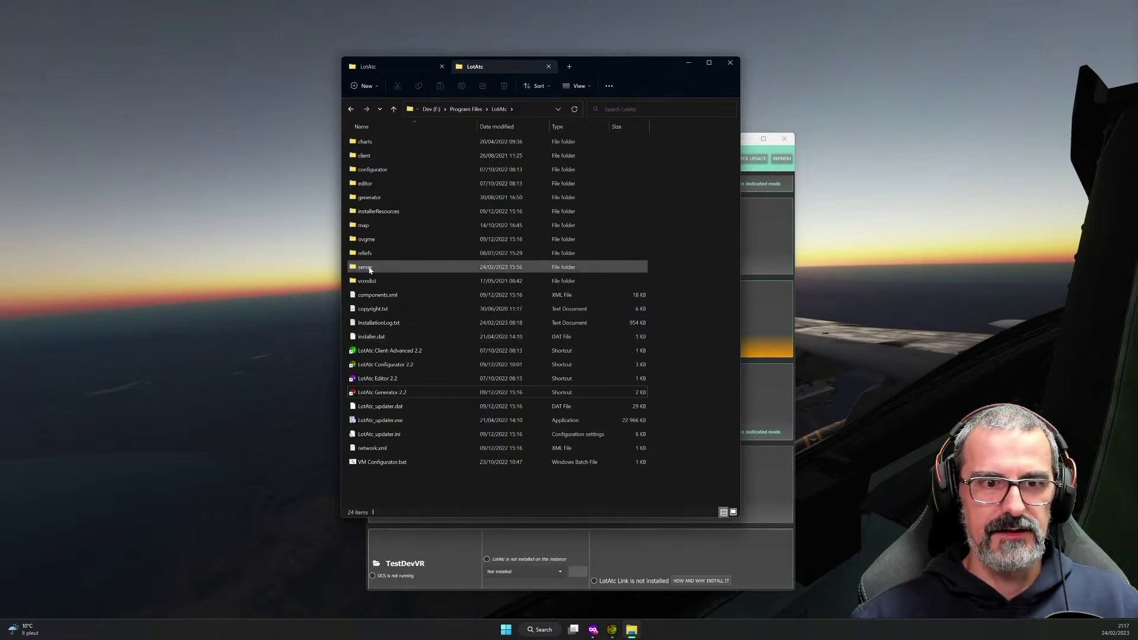
Open the server\2.2 folder, review its contents, and move the Explorer window aside to uncover the configurator.
{"action": "double_click", "coordinate": [367, 269]}
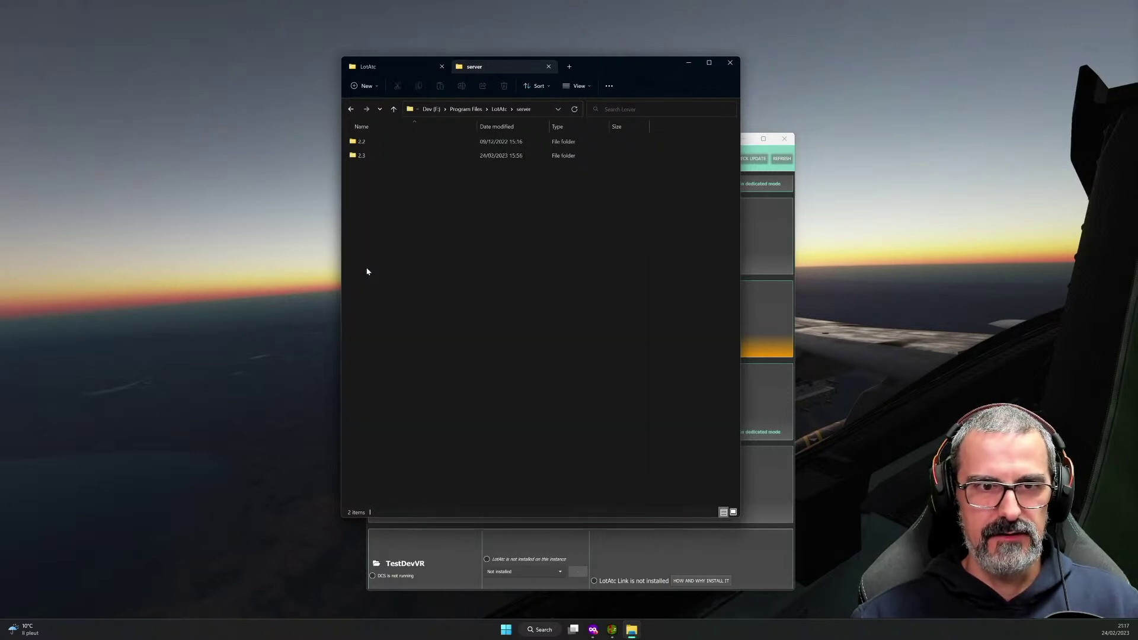
{"action": "double_click", "coordinate": [366, 142]}
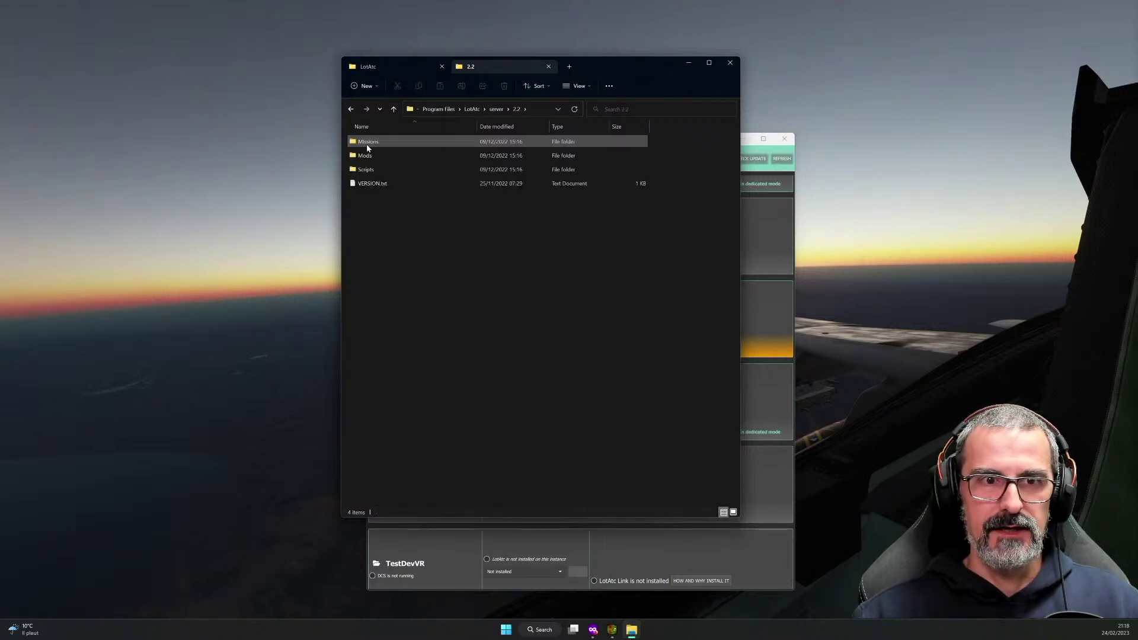
{"action": "left_click_drag", "start_coordinate": [405, 207], "coordinate": [372, 138]}
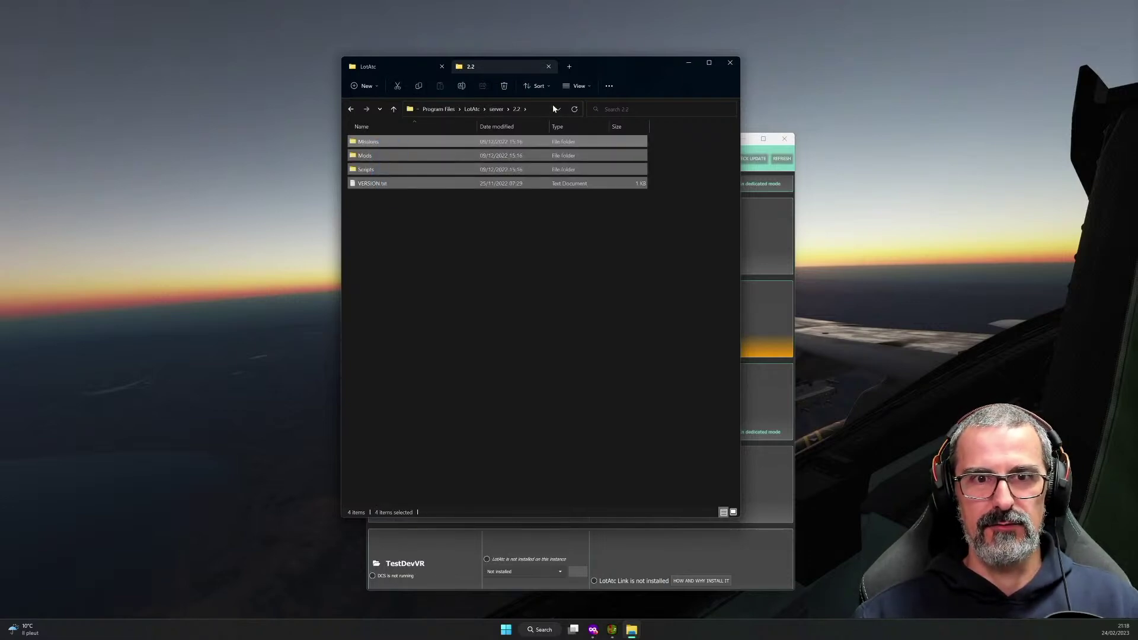
{"action": "left_click_drag", "start_coordinate": [639, 66], "coordinate": [465, 116]}
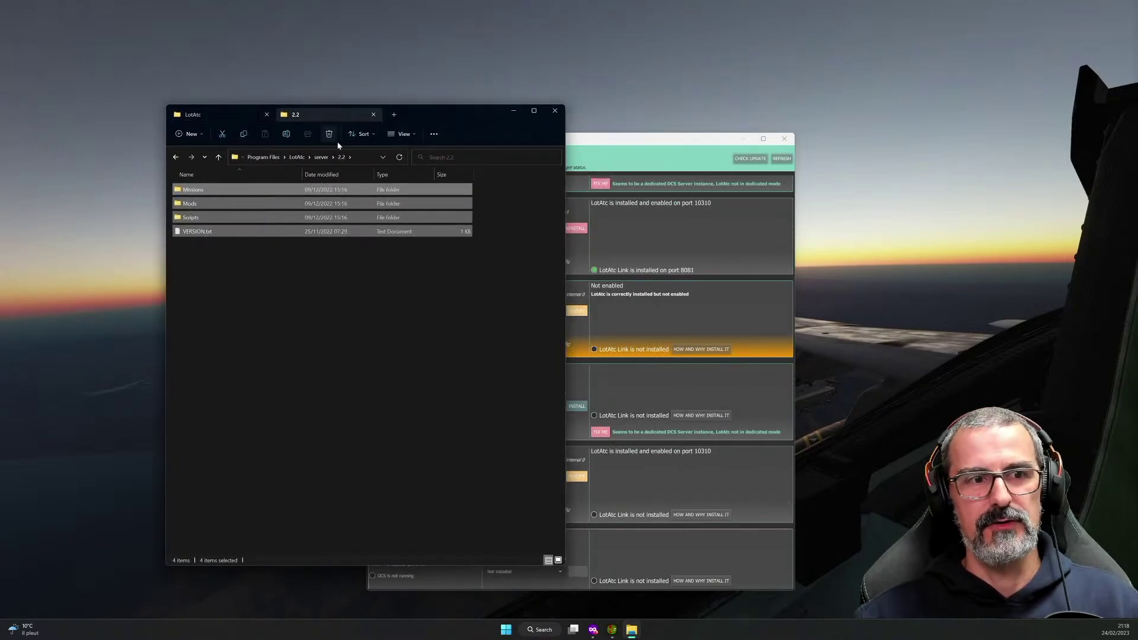
{"action": "left_click", "coordinate": [241, 260]}
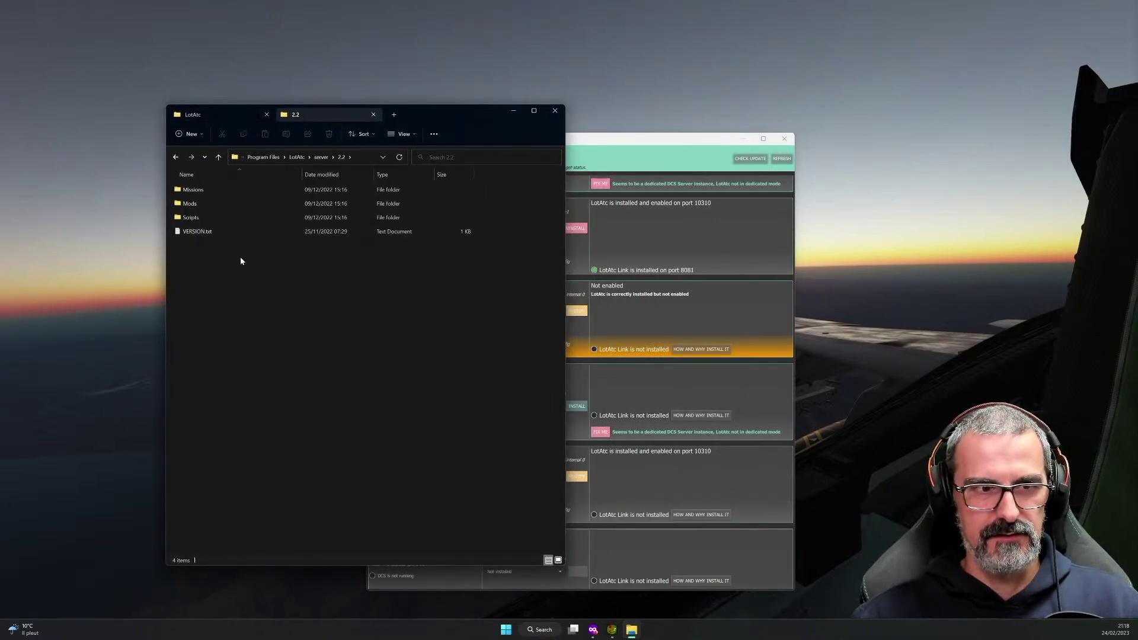
Inspect the 2.2 server's Missions folder and its Mods\services\LotAtc folder.
{"action": "left_click", "coordinate": [199, 194]}
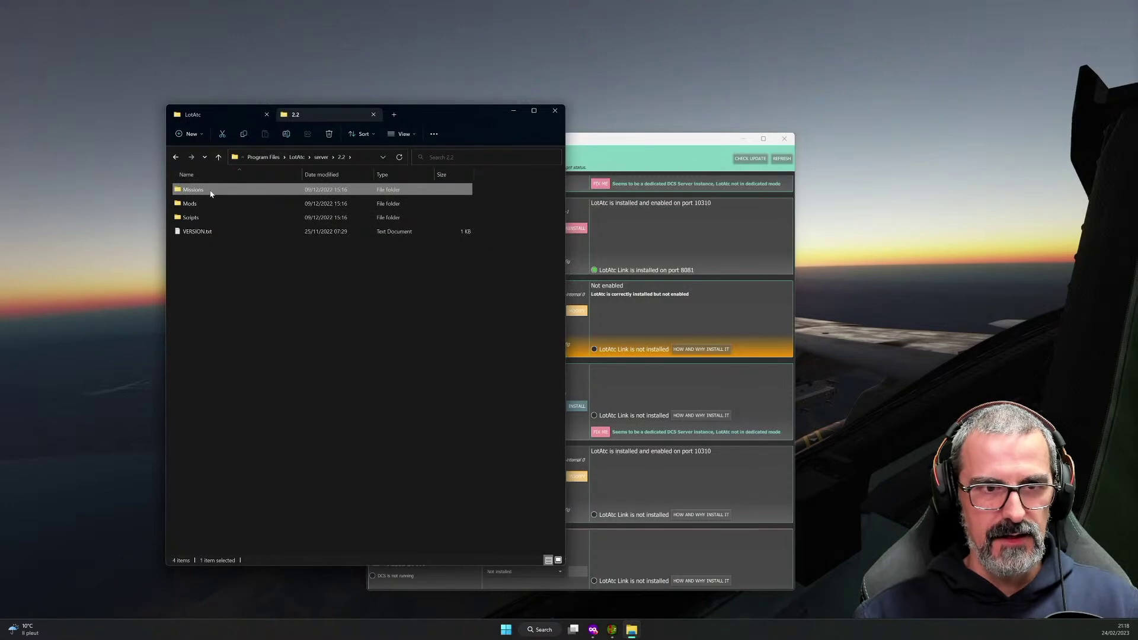
{"action": "double_click", "coordinate": [211, 193]}
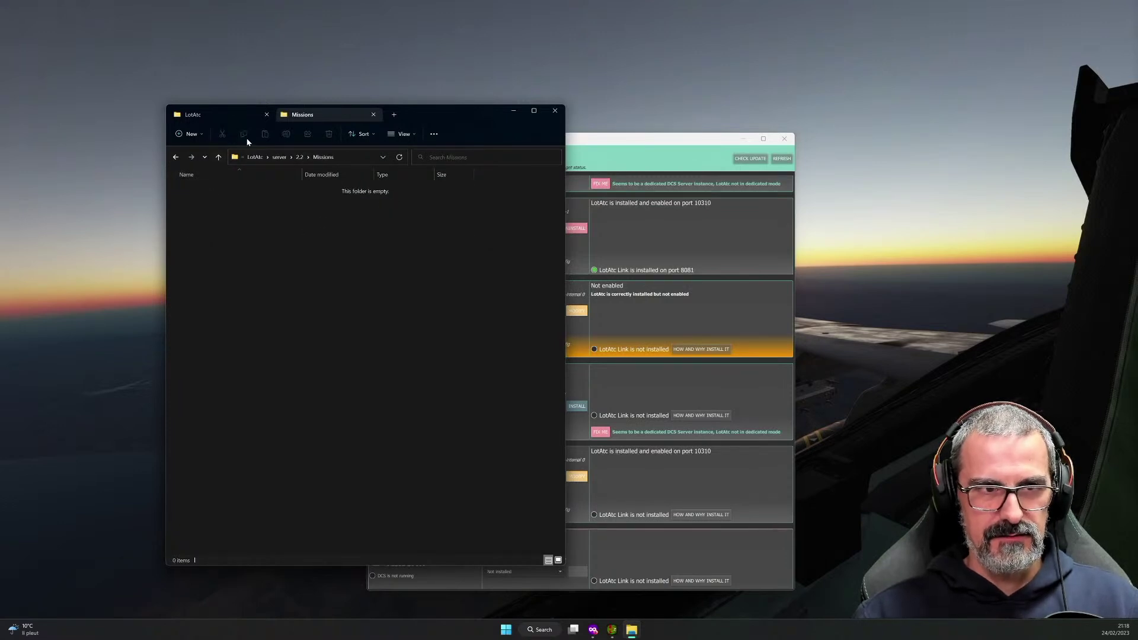
{"action": "left_click", "coordinate": [218, 157]}
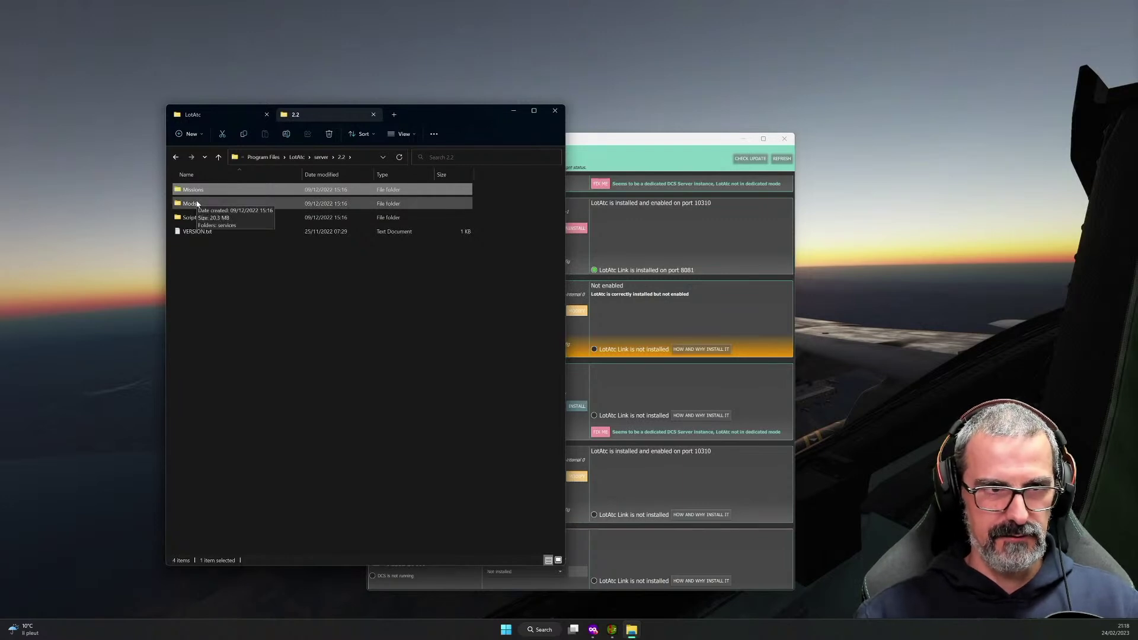
{"action": "double_click", "coordinate": [204, 208]}
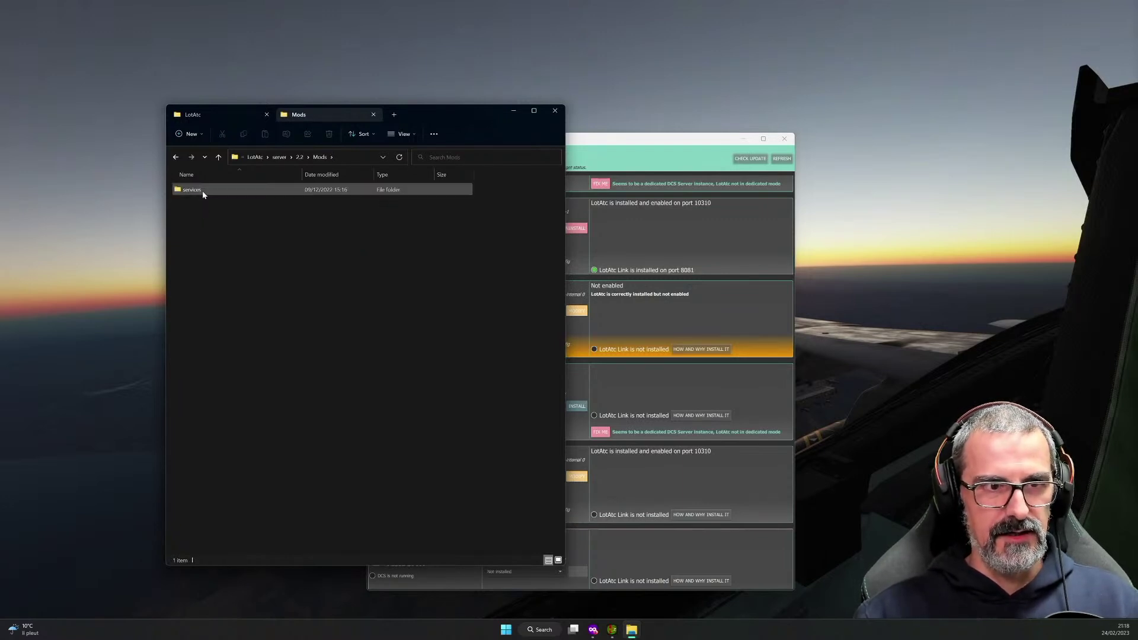
{"action": "double_click", "coordinate": [202, 190]}
{"action": "double_click", "coordinate": [202, 189]}
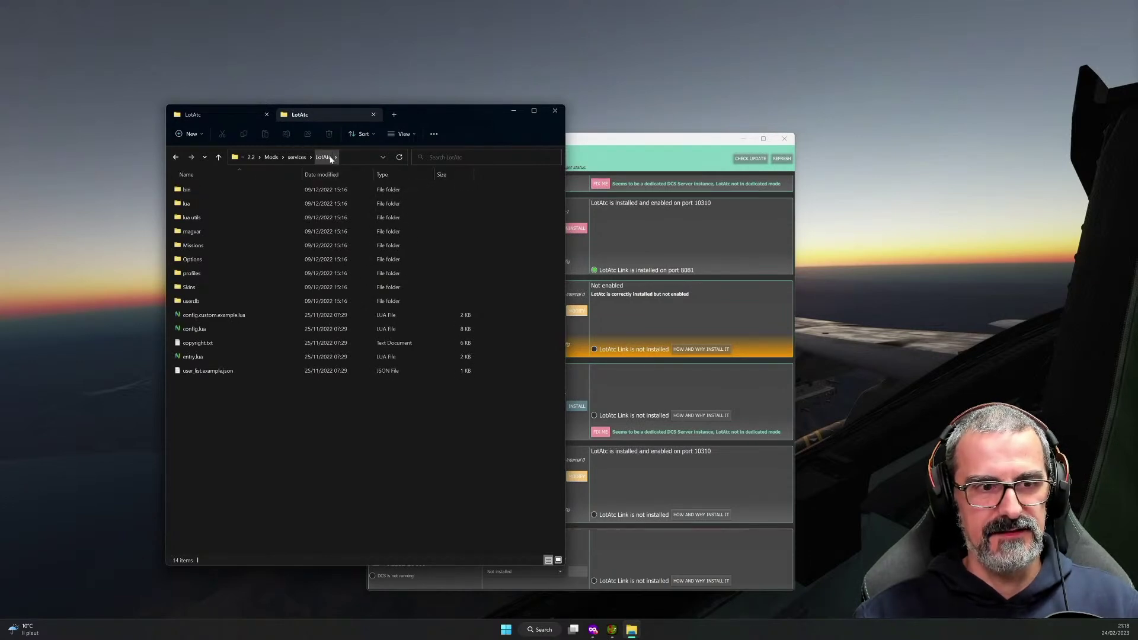
Inspect the Scripts\Hooks folder of the 2.3 server version and return to the server folder.
{"action": "left_click", "coordinate": [275, 158]}
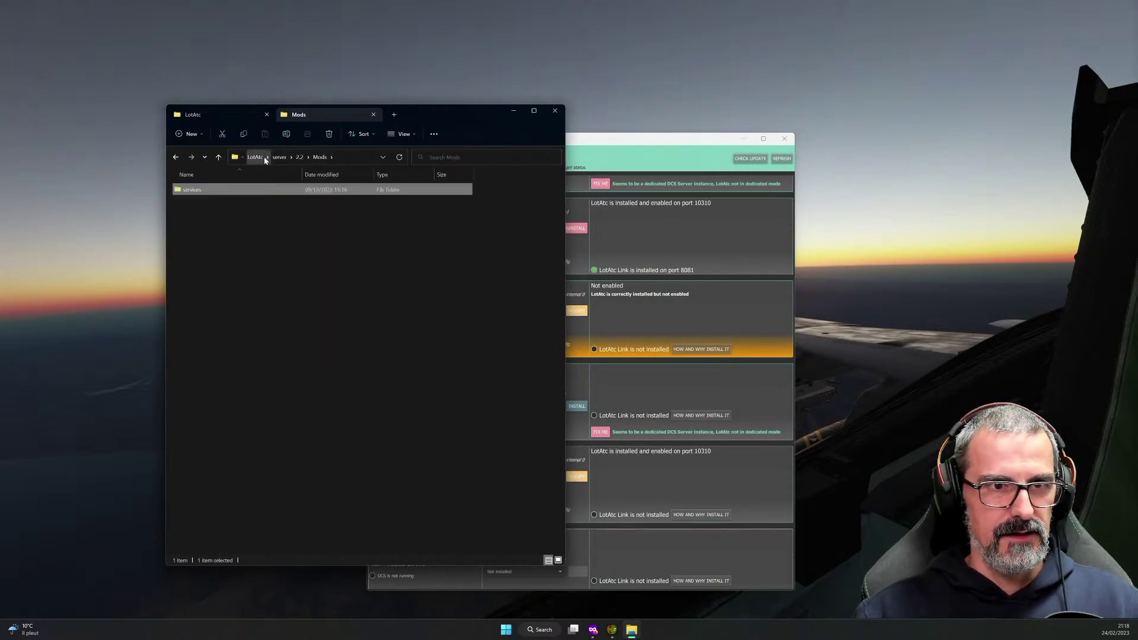
{"action": "left_click", "coordinate": [276, 157]}
{"action": "double_click", "coordinate": [203, 203]}
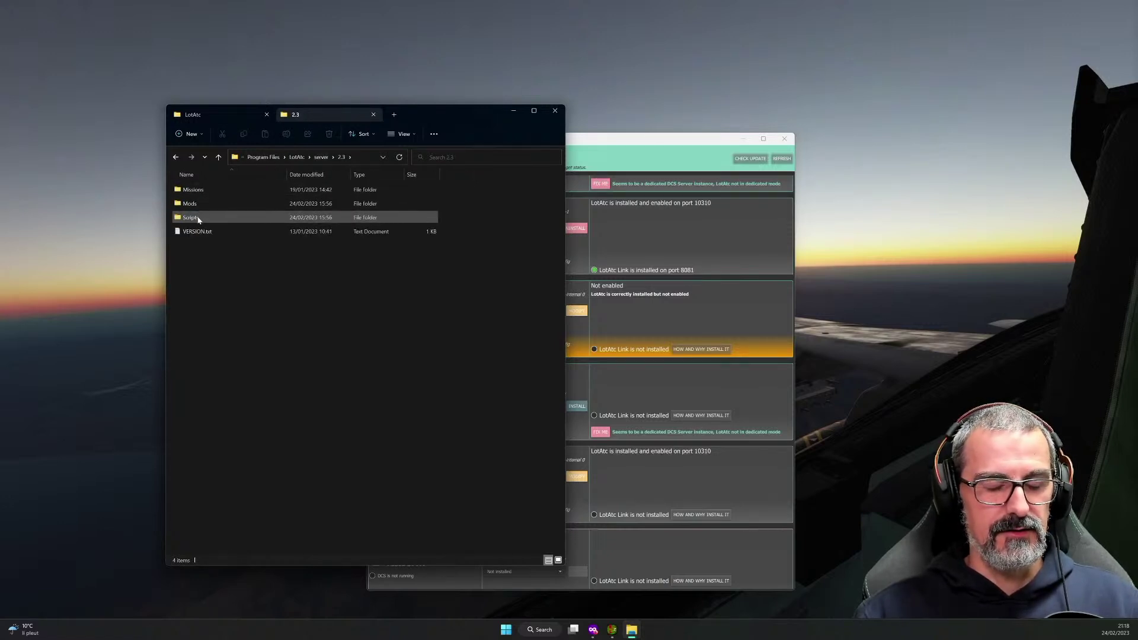
{"action": "double_click", "coordinate": [197, 218]}
{"action": "double_click", "coordinate": [191, 190]}
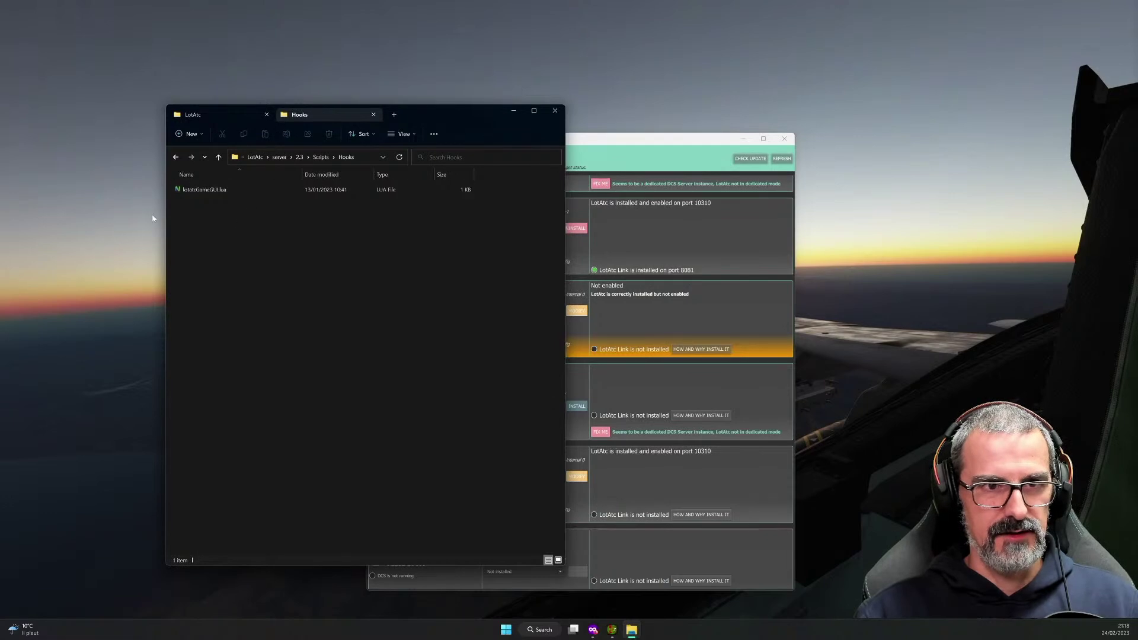
{"action": "left_click", "coordinate": [219, 158]}
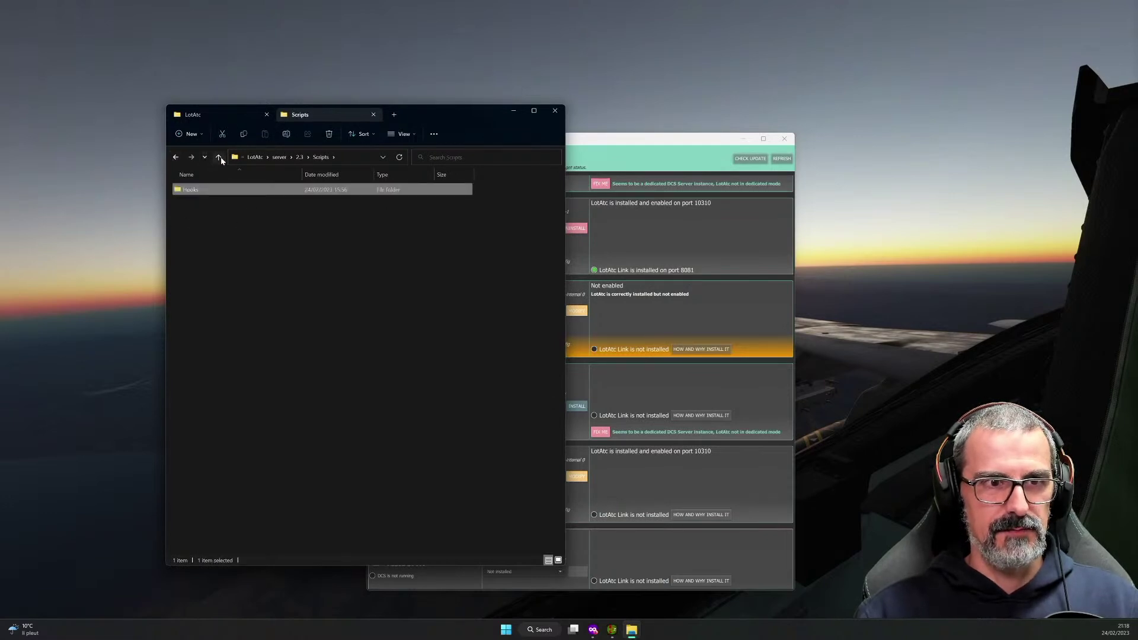
{"action": "left_click", "coordinate": [220, 158]}
{"action": "left_click", "coordinate": [219, 158]}
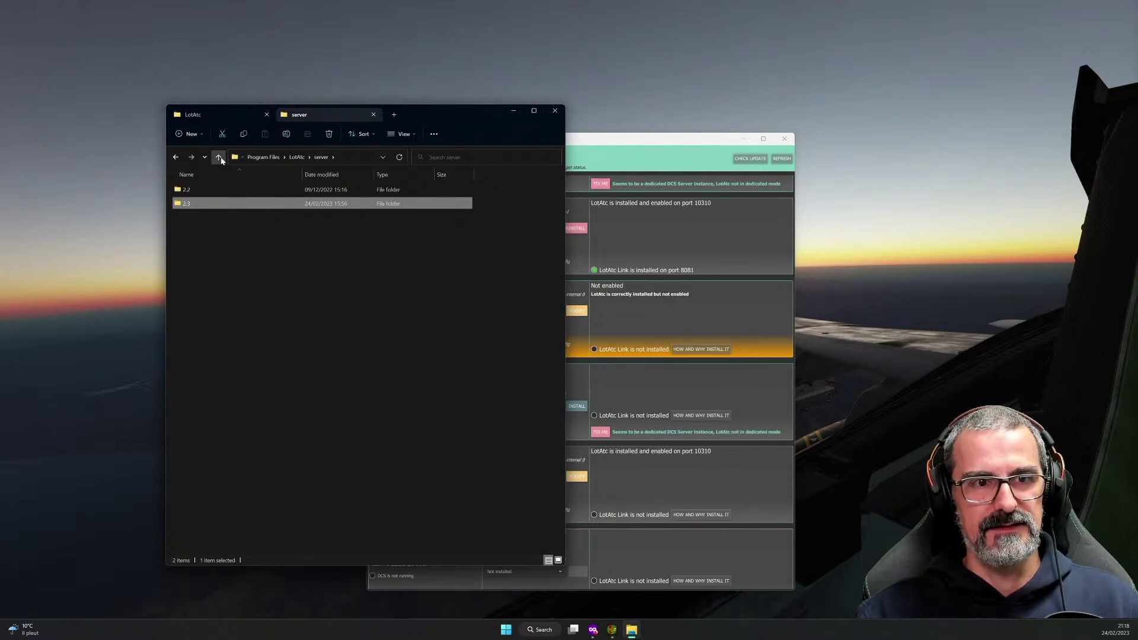
Place the OBStream instance's Explorer window beside the configurator and check the LotAtc folder under its Mods\services.
{"action": "left_click", "coordinate": [572, 457]}
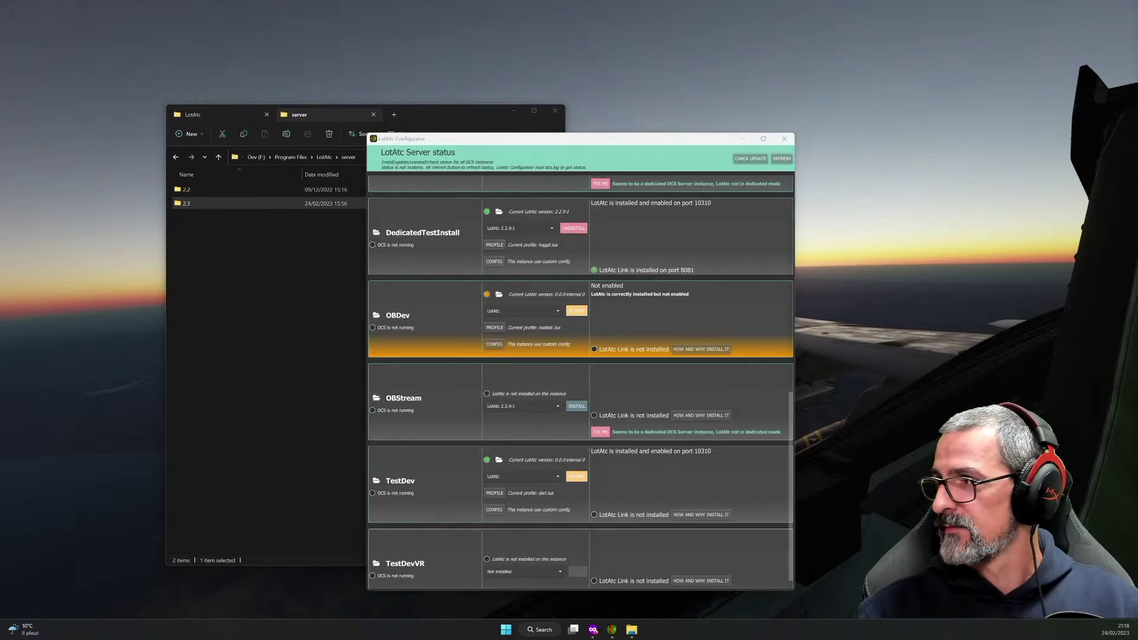
{"action": "left_click_drag", "start_coordinate": [1137, 112], "coordinate": [857, 101]}
{"action": "left_click_drag", "start_coordinate": [1093, 250], "coordinate": [842, 249]}
{"action": "left_click_drag", "start_coordinate": [662, 91], "coordinate": [902, 69]}
{"action": "double_click", "coordinate": [774, 325]}
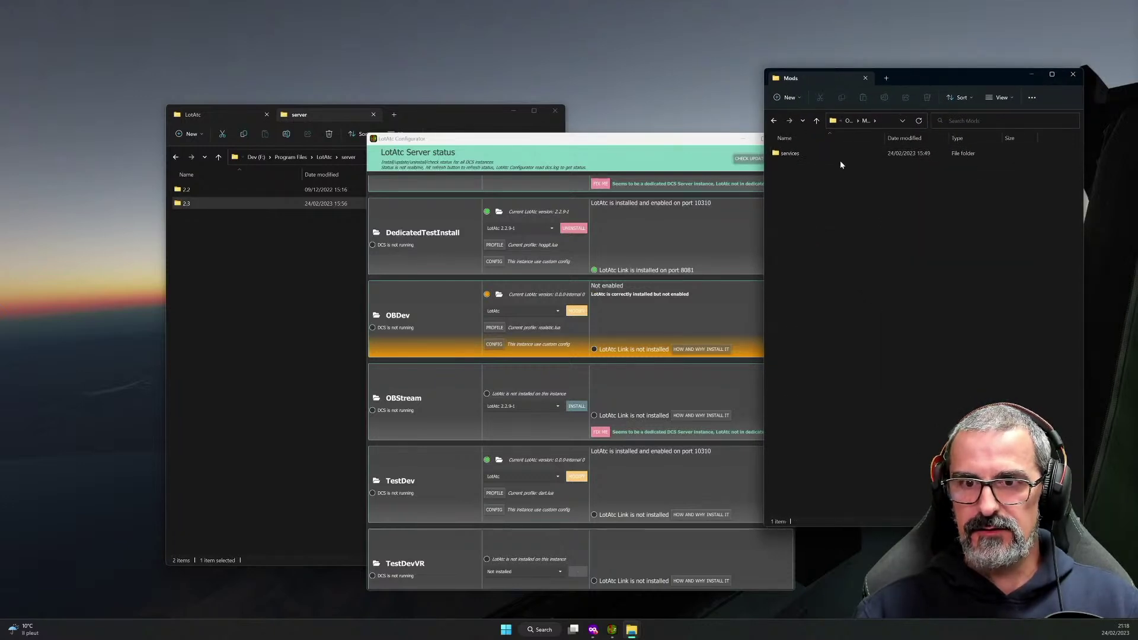
{"action": "double_click", "coordinate": [813, 153]}
{"action": "double_click", "coordinate": [811, 169]}
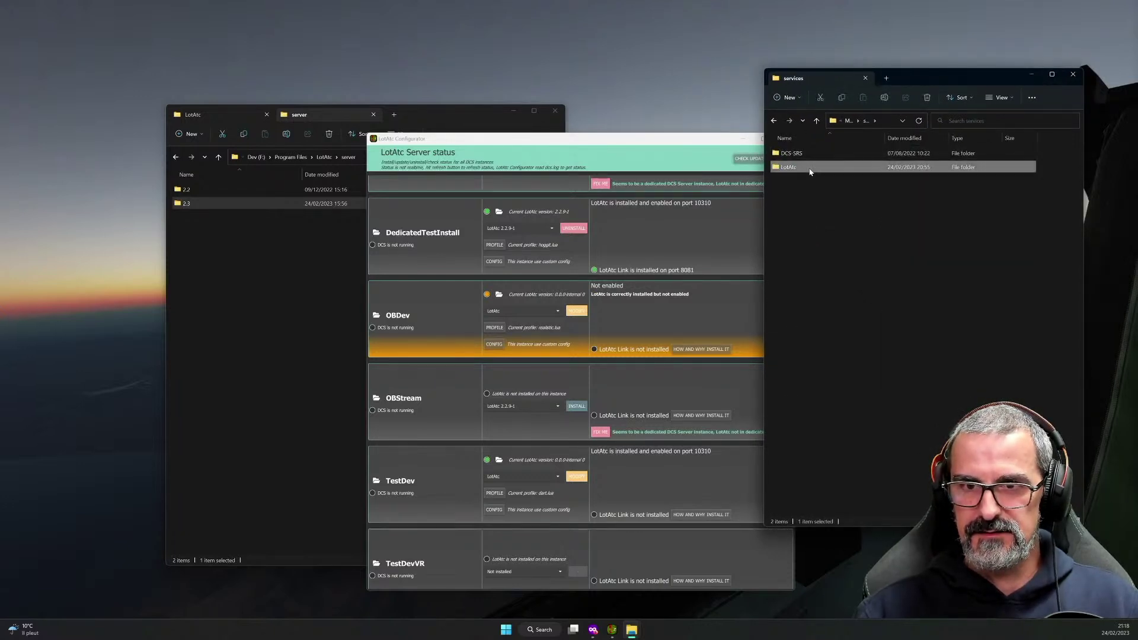
{"action": "left_click", "coordinate": [817, 121]}
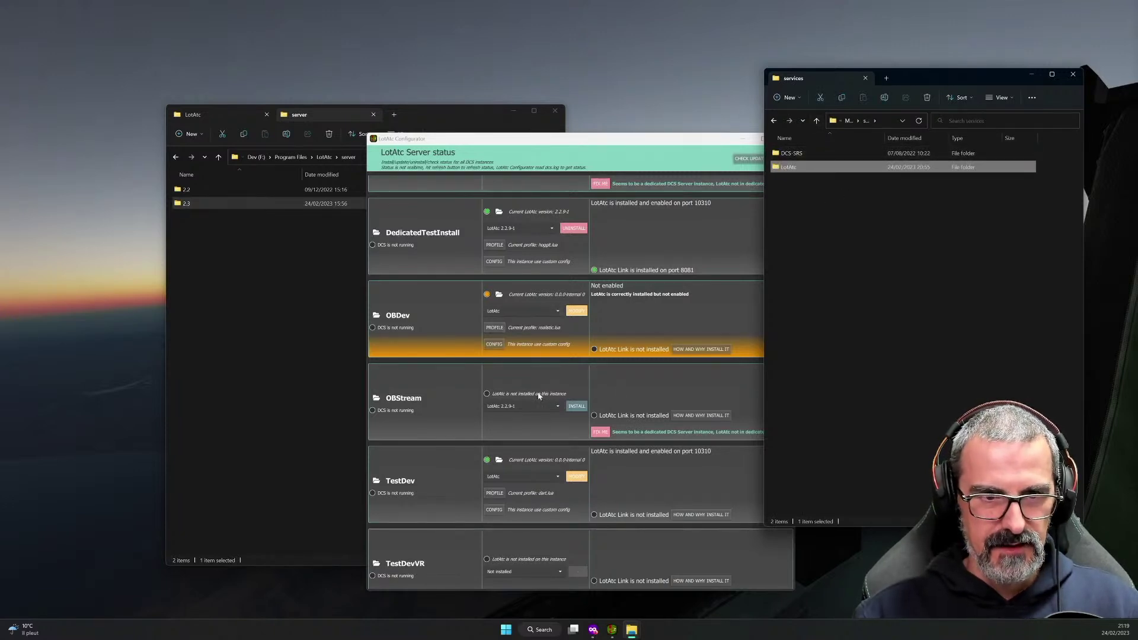
Install LotAtc 2.2.9-1 on the OBStream instance and open its Mods\services\LotAtc folder to check the files.
{"action": "left_click", "coordinate": [576, 406]}
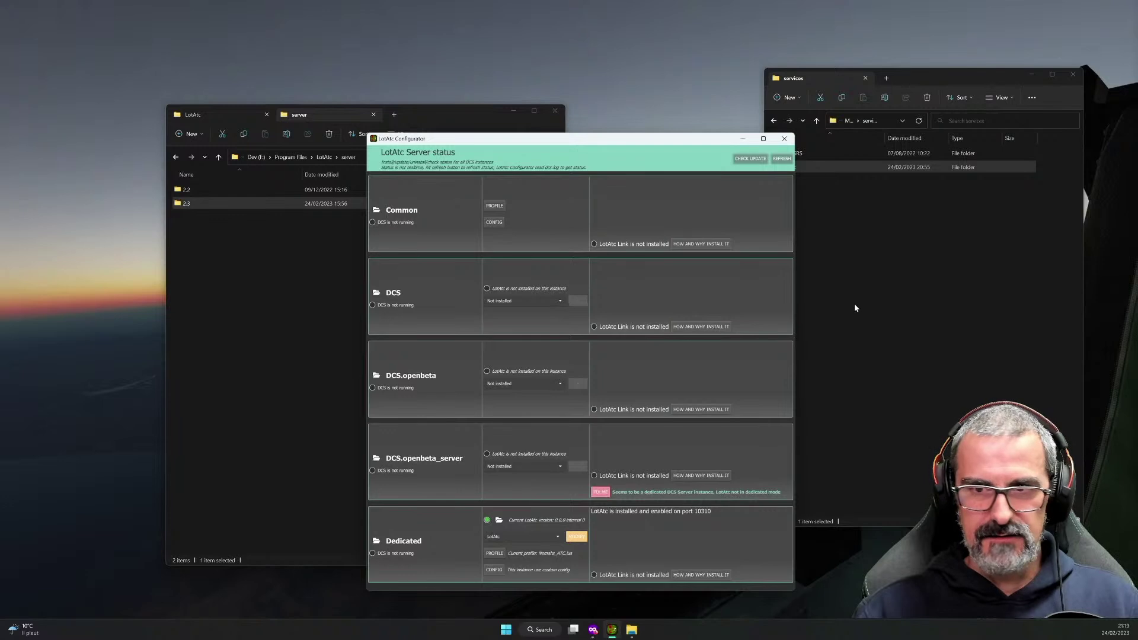
{"action": "left_click", "coordinate": [855, 307]}
{"action": "double_click", "coordinate": [812, 167]}
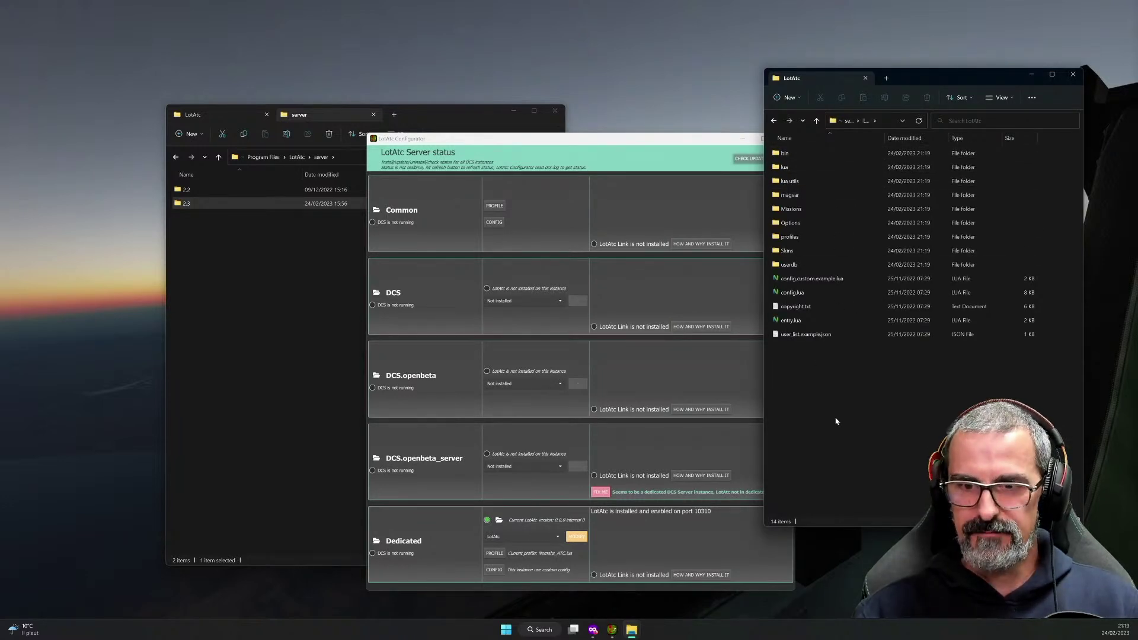
Move the configurator clear of the folder window and switch the OBStream instance to LotAtc 2.3.0-beta 2.
{"action": "left_click_drag", "start_coordinate": [623, 137], "coordinate": [573, 73]}
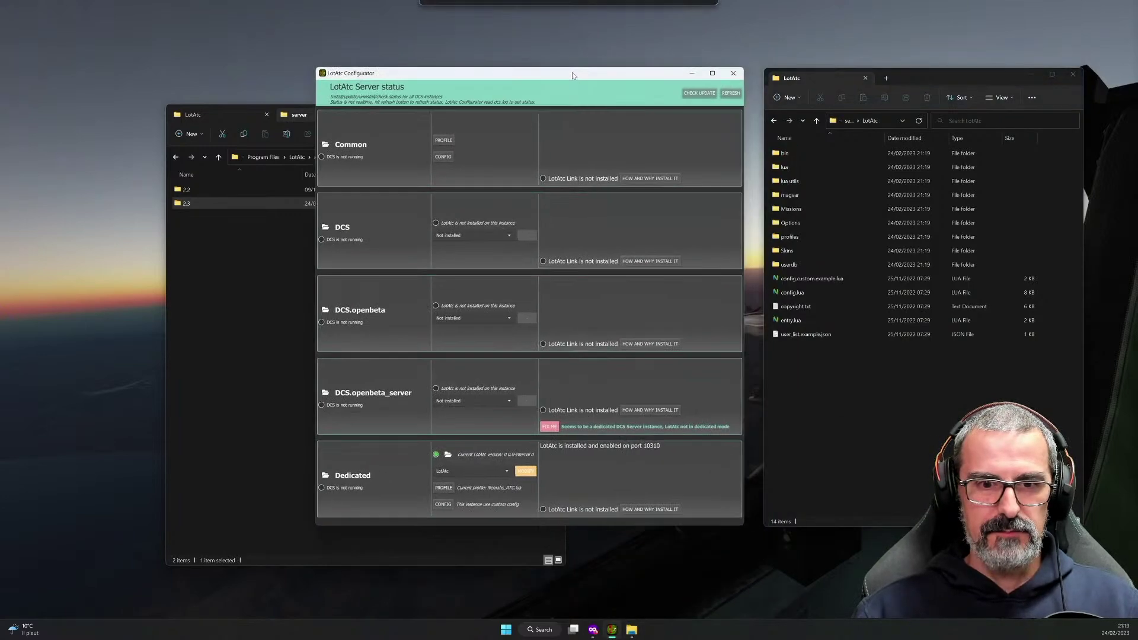
{"action": "scroll", "coordinate": [732, 268], "scroll_direction": "down", "scroll_amount": 1}
{"action": "scroll", "coordinate": [732, 268], "scroll_direction": "down", "scroll_amount": 4}
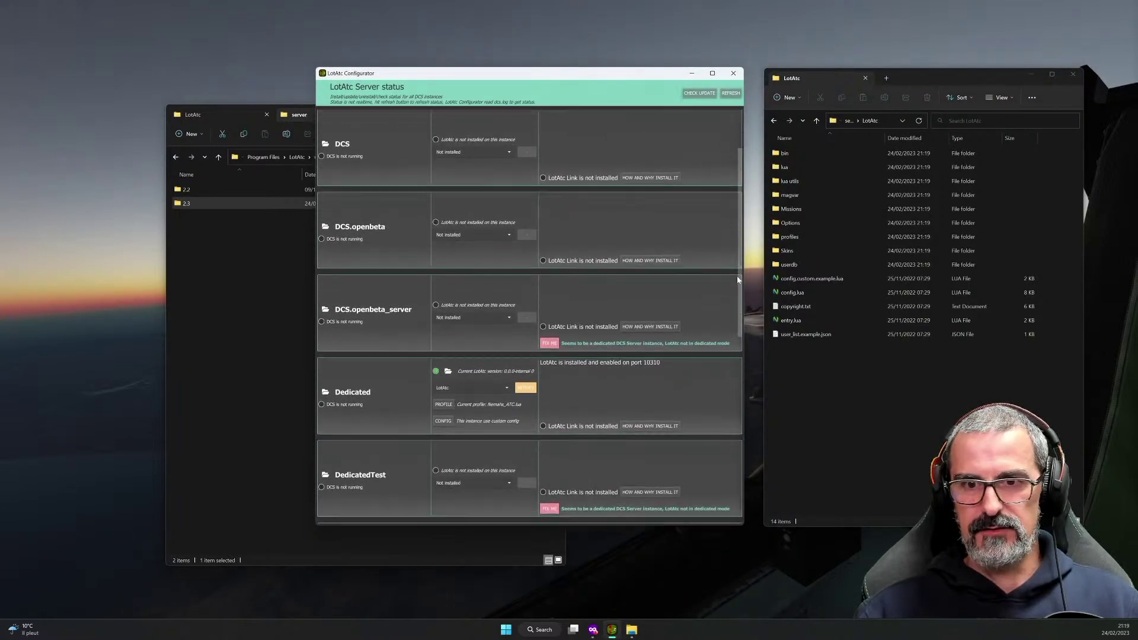
{"action": "scroll", "coordinate": [727, 433], "scroll_direction": "down", "scroll_amount": 1}
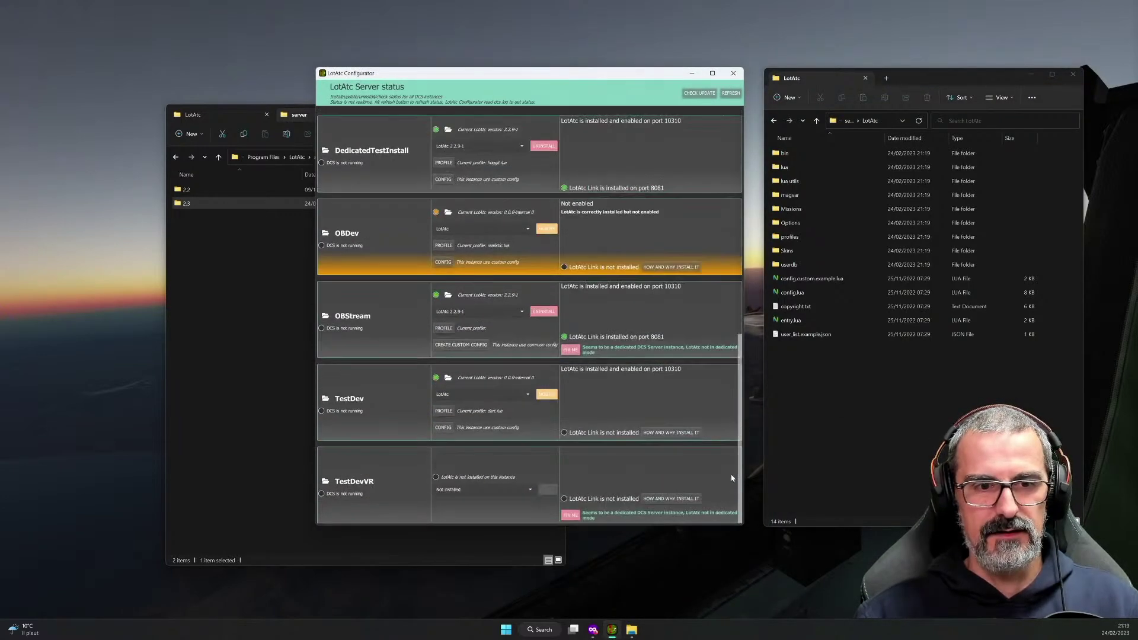
{"action": "left_click", "coordinate": [501, 314]}
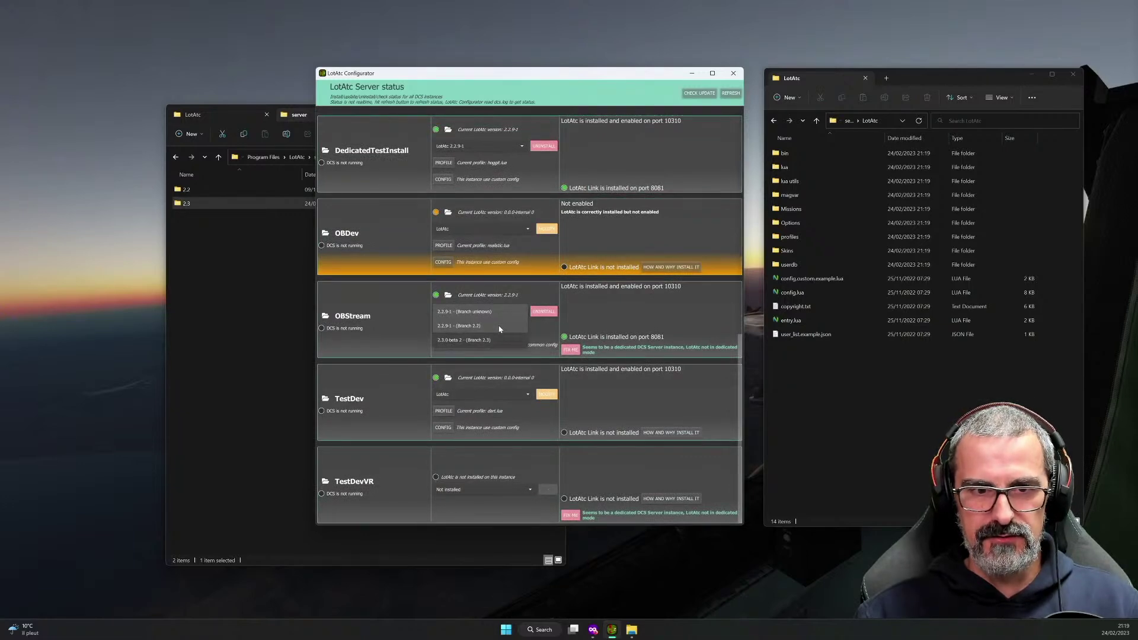
{"action": "left_click", "coordinate": [499, 330]}
{"action": "left_click", "coordinate": [547, 314]}
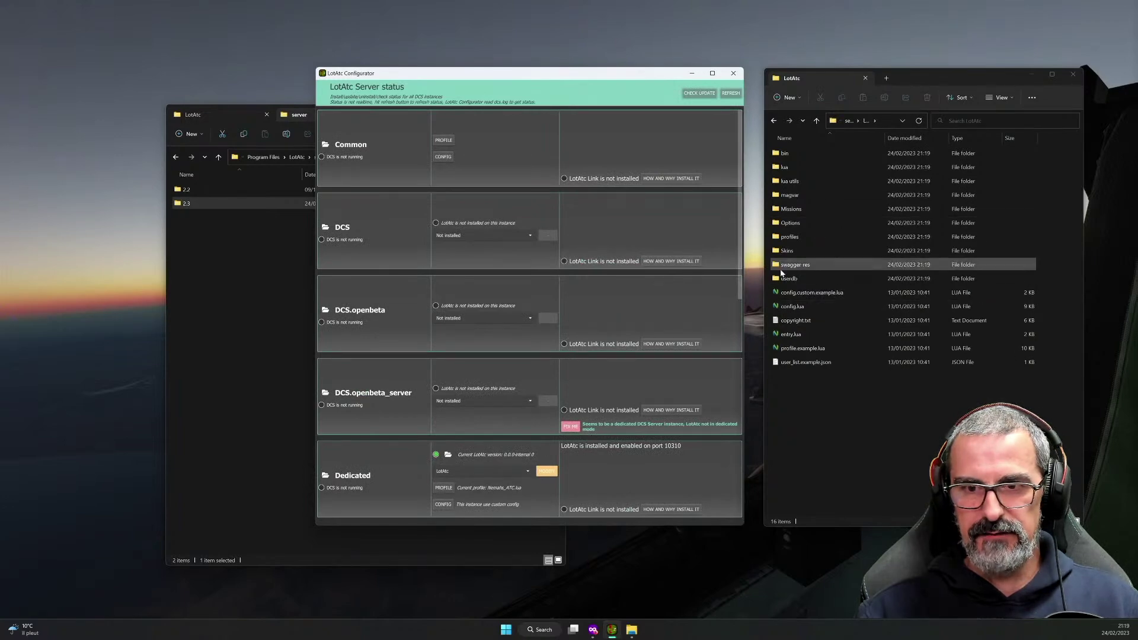
Switch the OBStream instance back to LotAtc 2.2.9-1 (branch 2.2) and check its status entry.
{"action": "scroll", "coordinate": [467, 350], "scroll_direction": "down", "scroll_amount": 5}
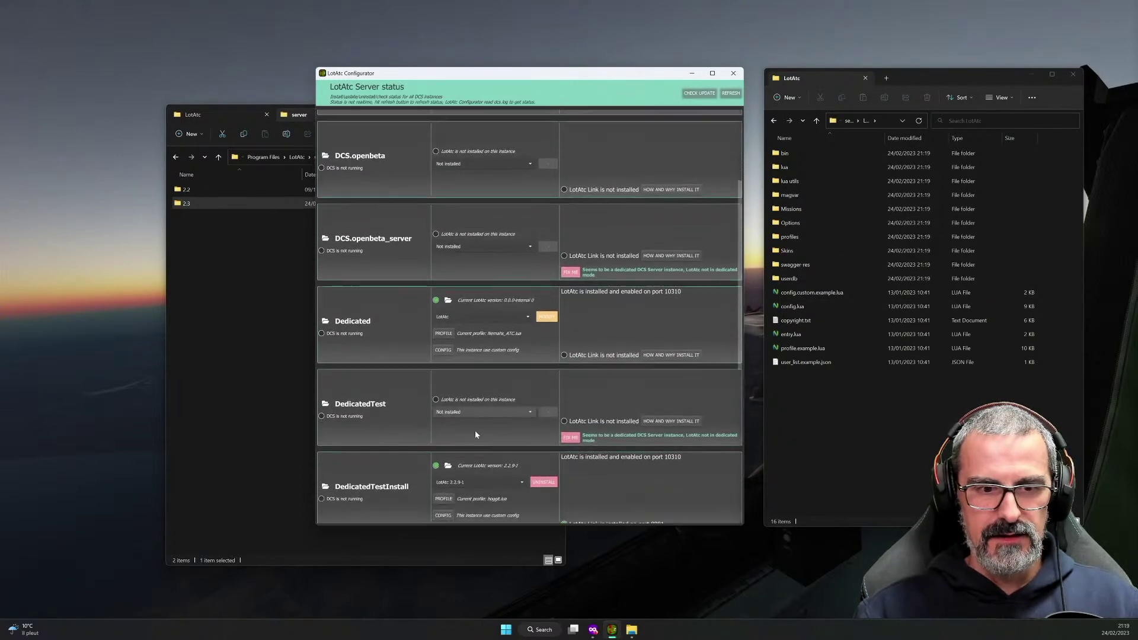
{"action": "scroll", "coordinate": [476, 425], "scroll_direction": "down", "scroll_amount": 1}
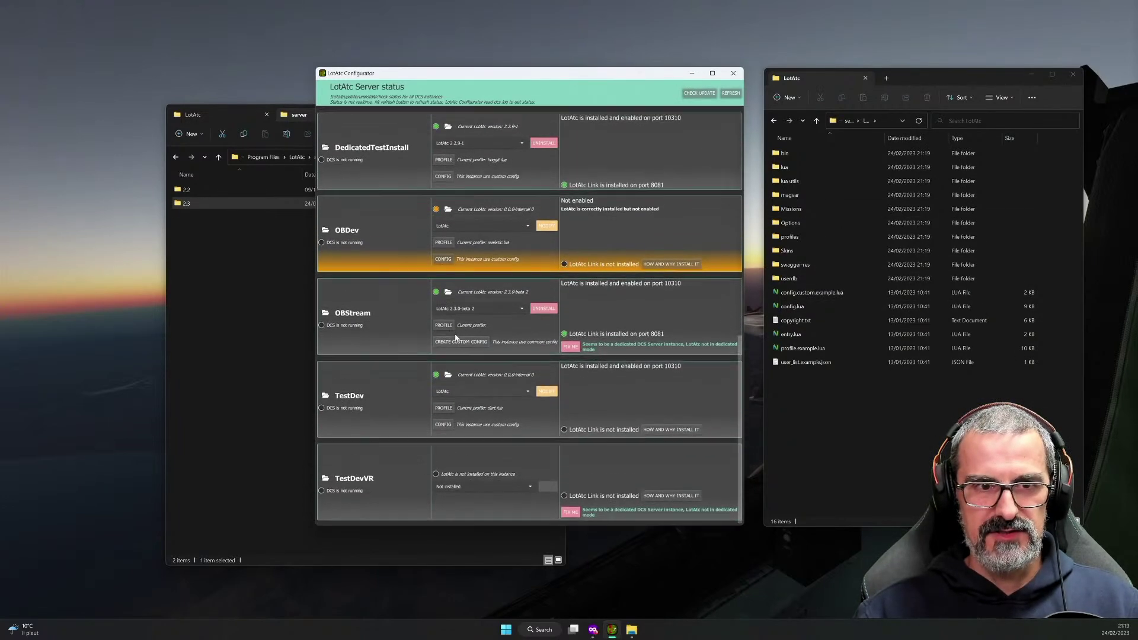
{"action": "left_click", "coordinate": [496, 312]}
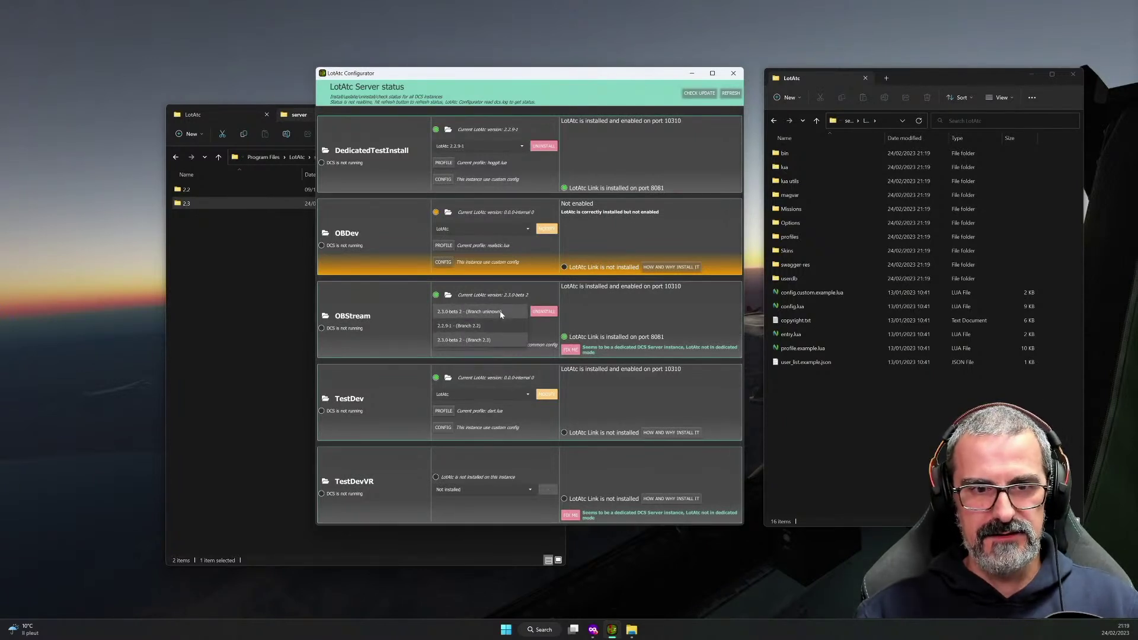
{"action": "left_click", "coordinate": [500, 325]}
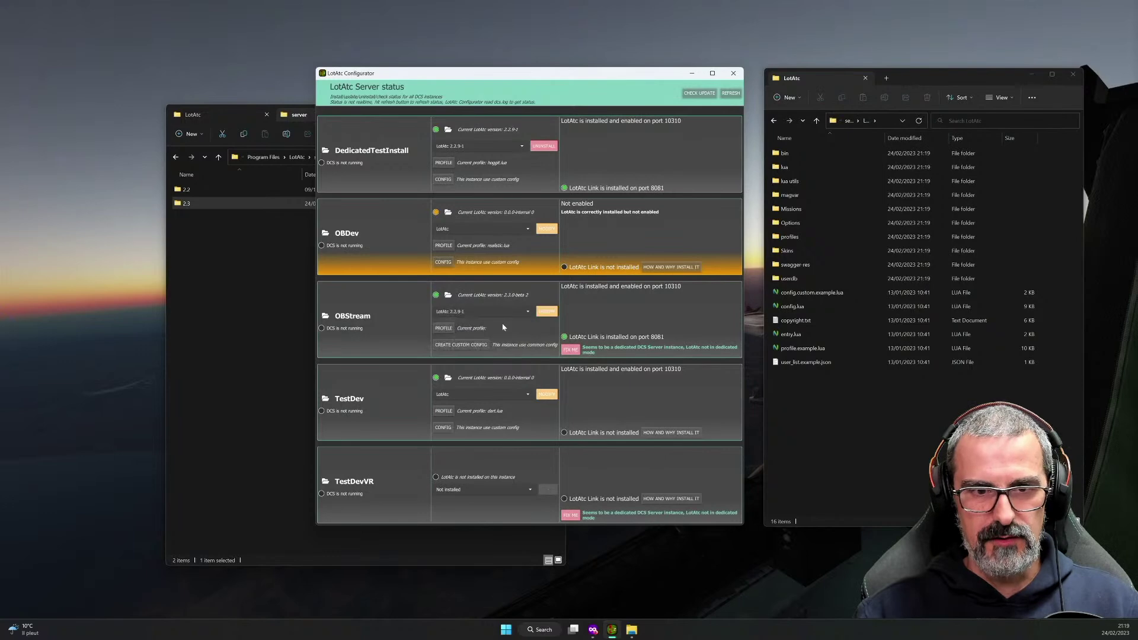
{"action": "left_click", "coordinate": [547, 312]}
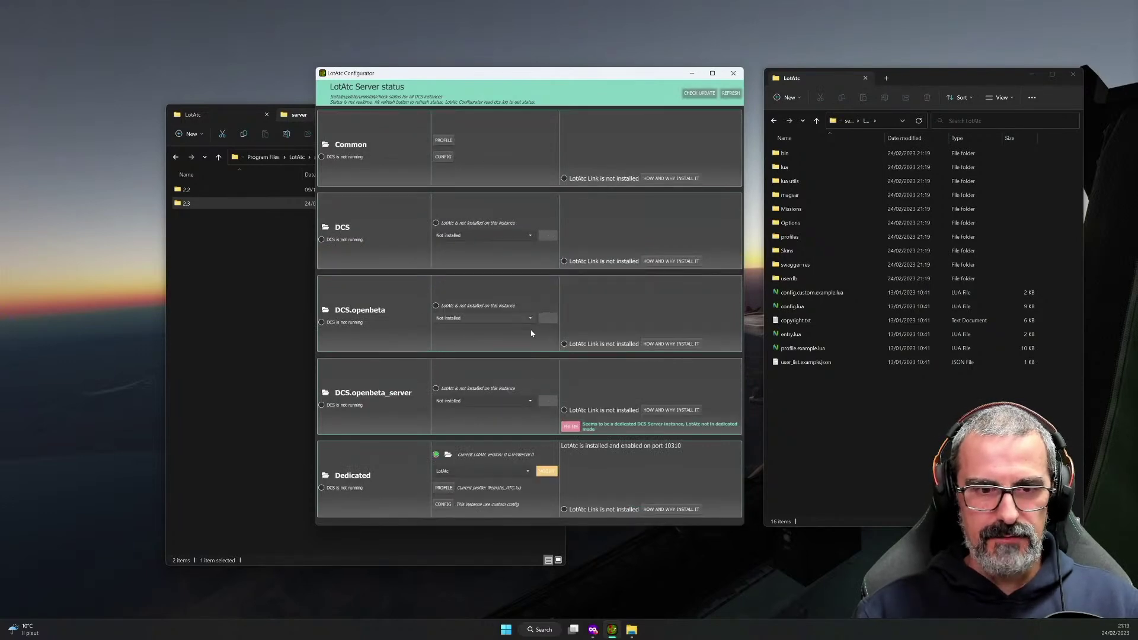
{"action": "scroll", "coordinate": [530, 332], "scroll_direction": "down", "scroll_amount": 1}
{"action": "scroll", "coordinate": [424, 389], "scroll_direction": "down", "scroll_amount": 5}
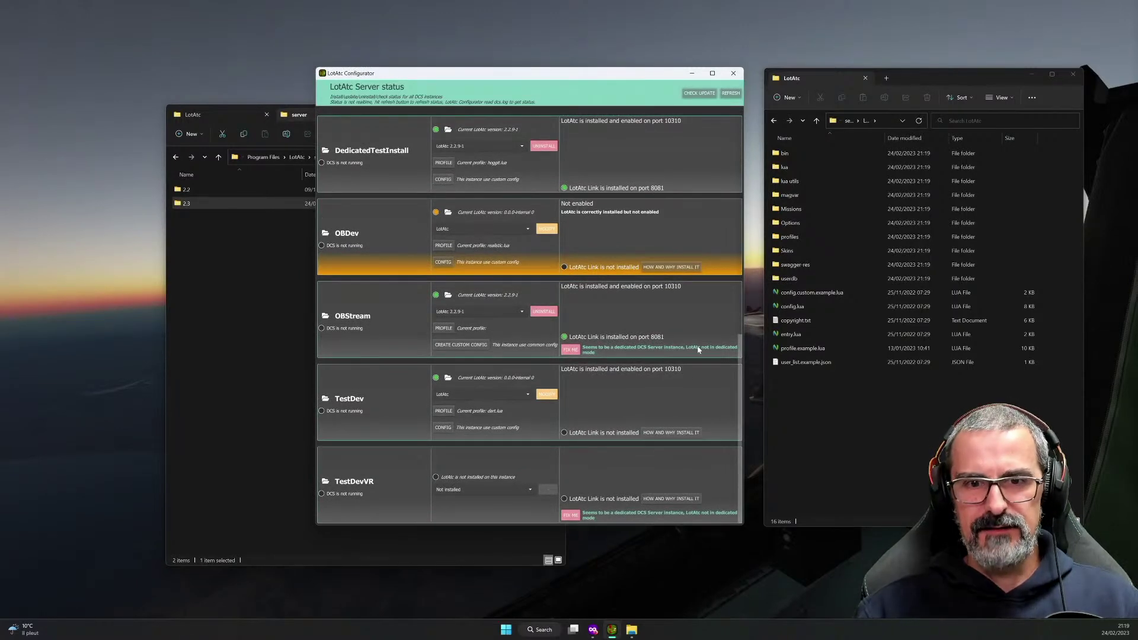
Move the configurator window slightly down and refresh the server status while the OBStream DCS instance is running.
{"action": "left_click", "coordinate": [889, 452]}
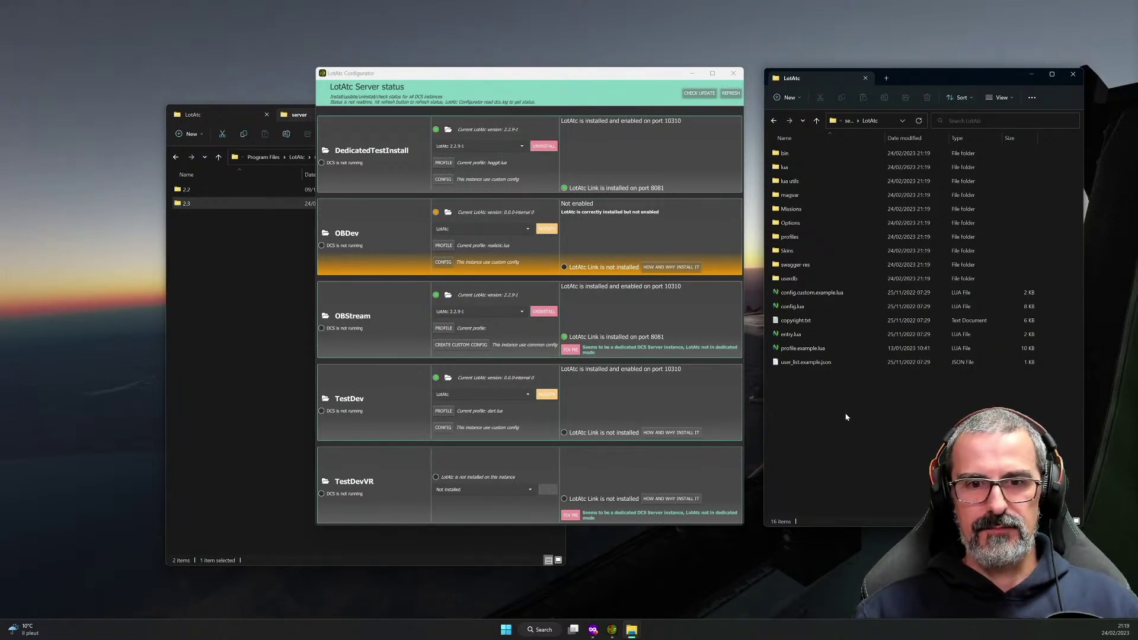
{"action": "left_click_drag", "start_coordinate": [623, 77], "coordinate": [623, 100]}
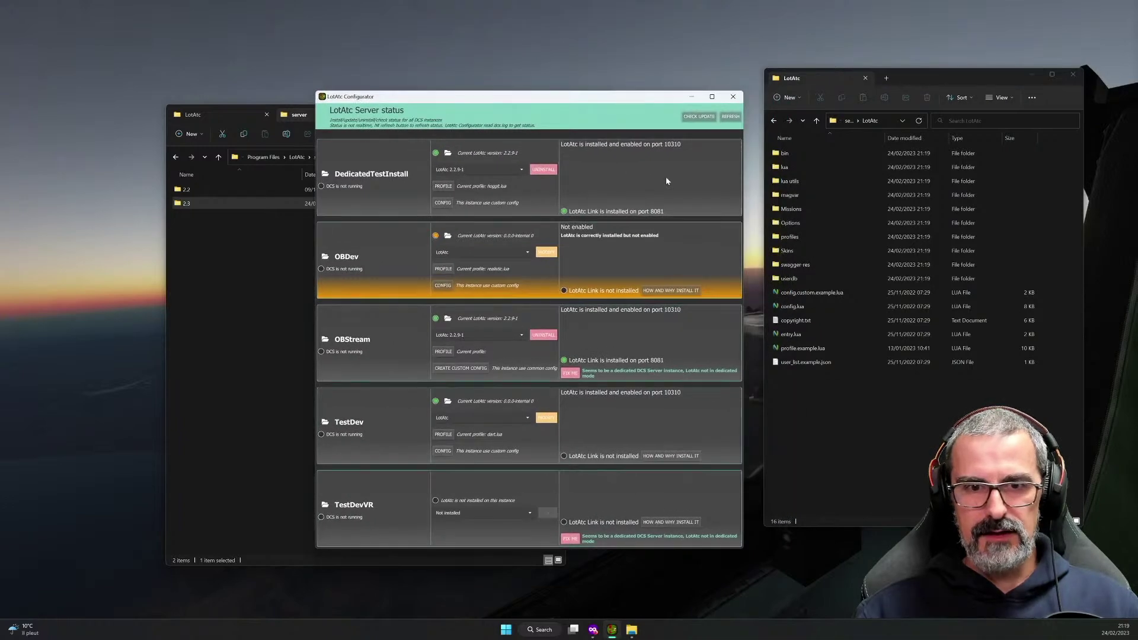
{"action": "scroll", "coordinate": [702, 264], "scroll_direction": "up", "scroll_amount": 1}
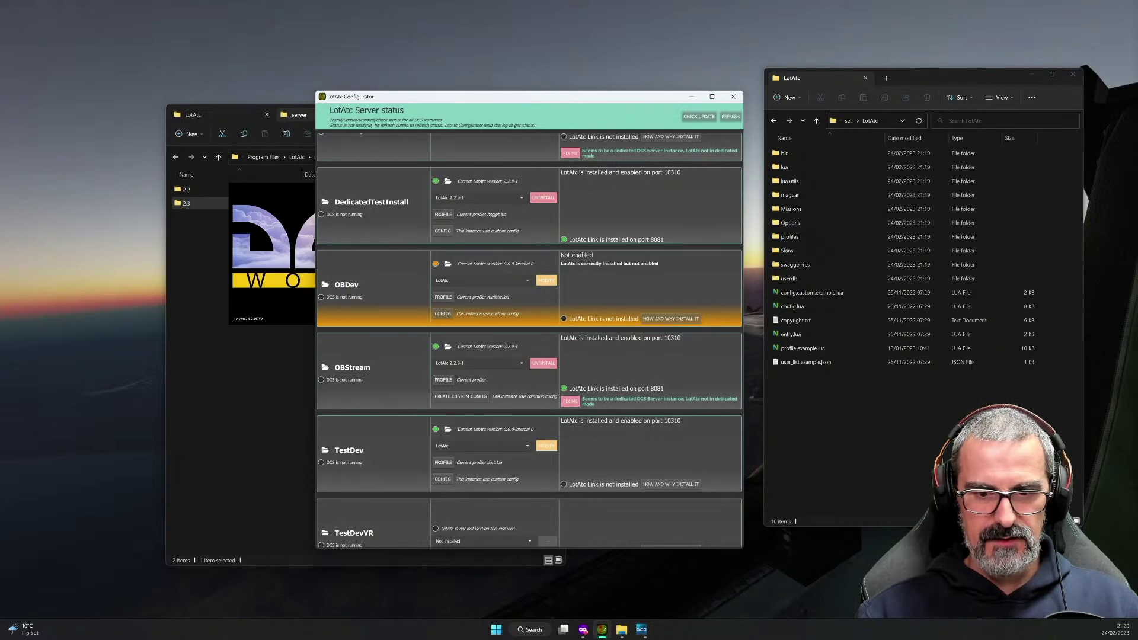
{"action": "mouse_move", "coordinate": [638, 636]}
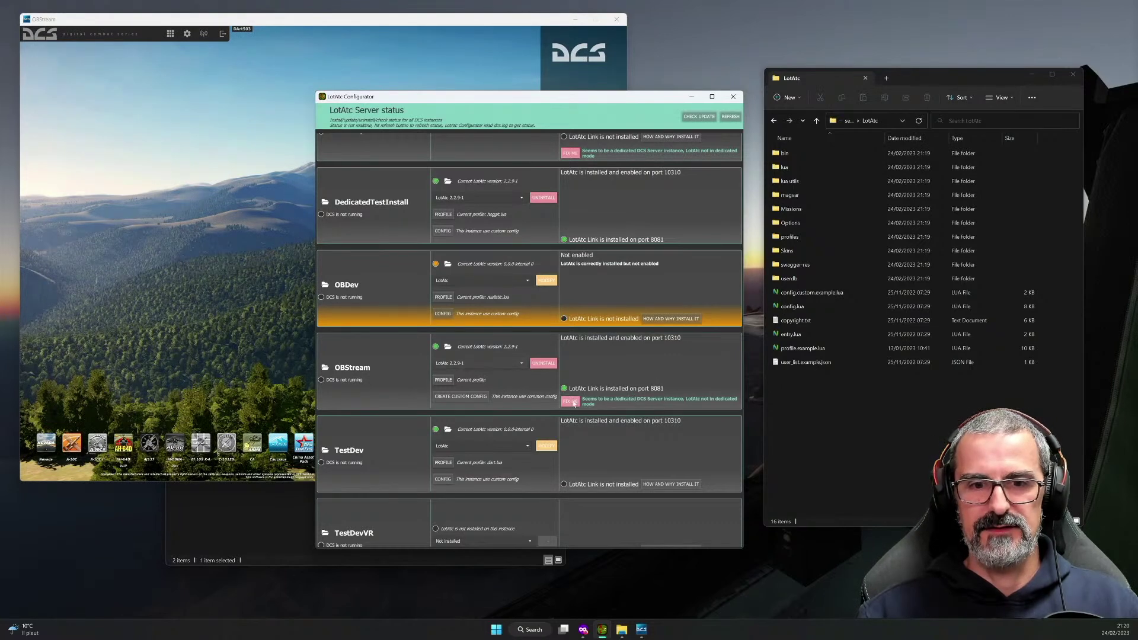
{"action": "left_click", "coordinate": [736, 118]}
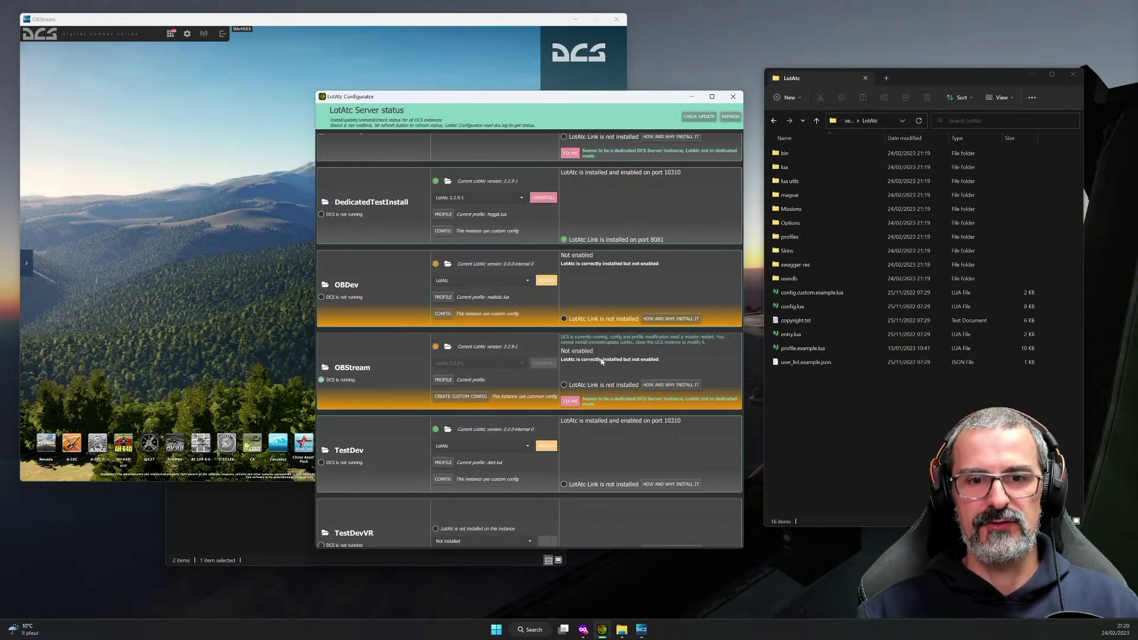
Switch to the OBStream DCS window, find LotAtc 4 DCS in the main menu's module strip, and view its description.
{"action": "left_click", "coordinate": [228, 242]}
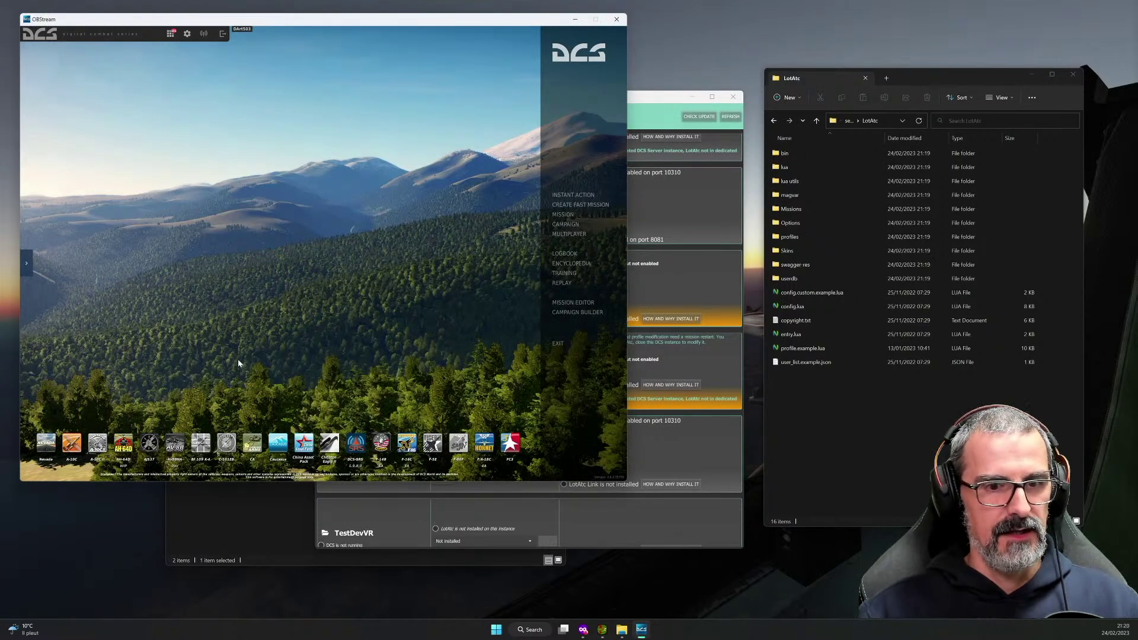
{"action": "left_click", "coordinate": [527, 448]}
{"action": "left_click", "coordinate": [527, 449]}
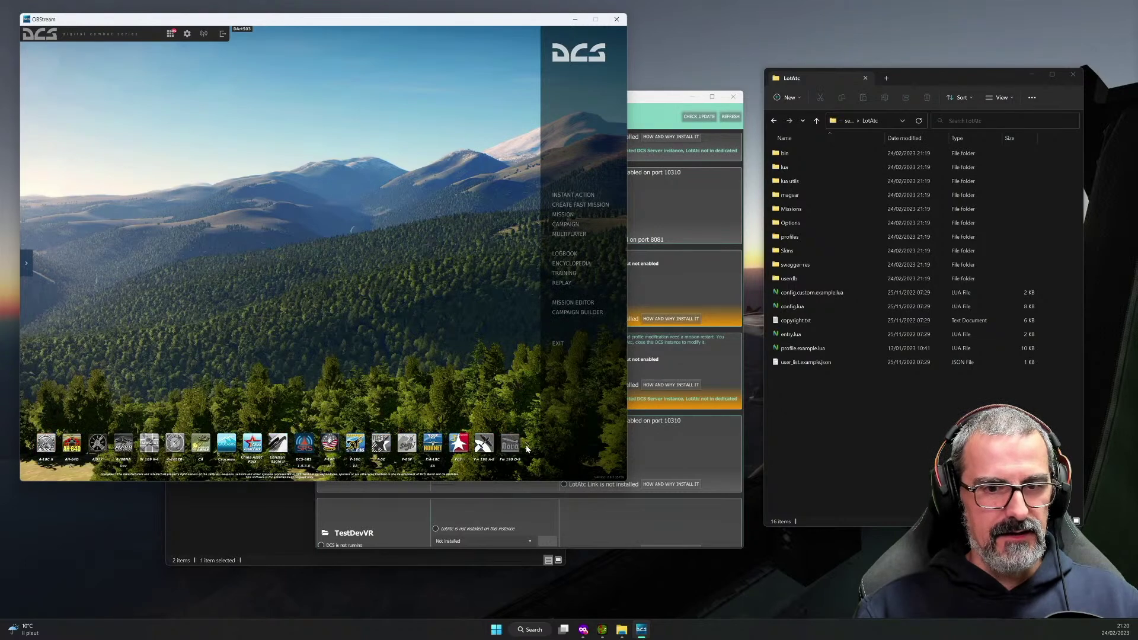
{"action": "scroll", "coordinate": [527, 449], "scroll_direction": "down", "scroll_amount": 8}
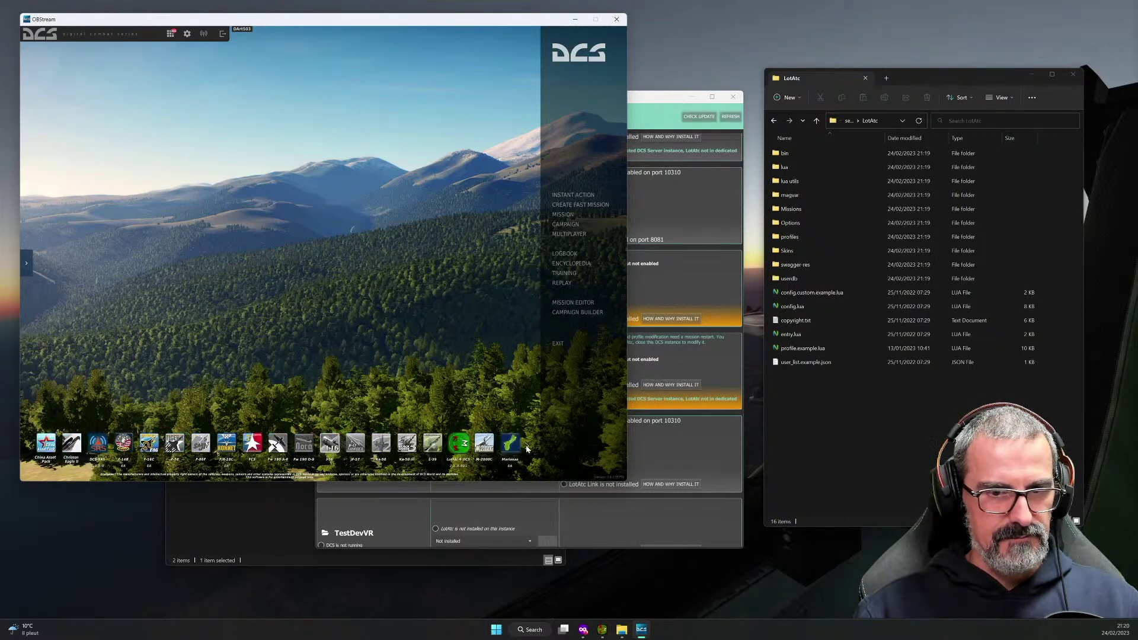
{"action": "left_click", "coordinate": [464, 442]}
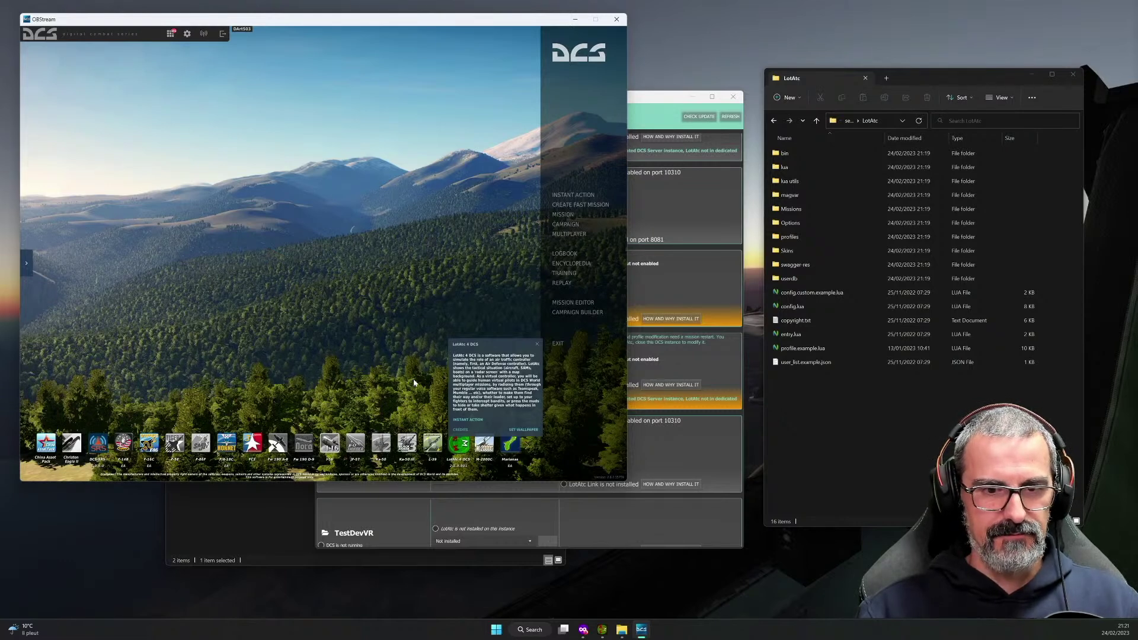
{"action": "left_click", "coordinate": [537, 345]}
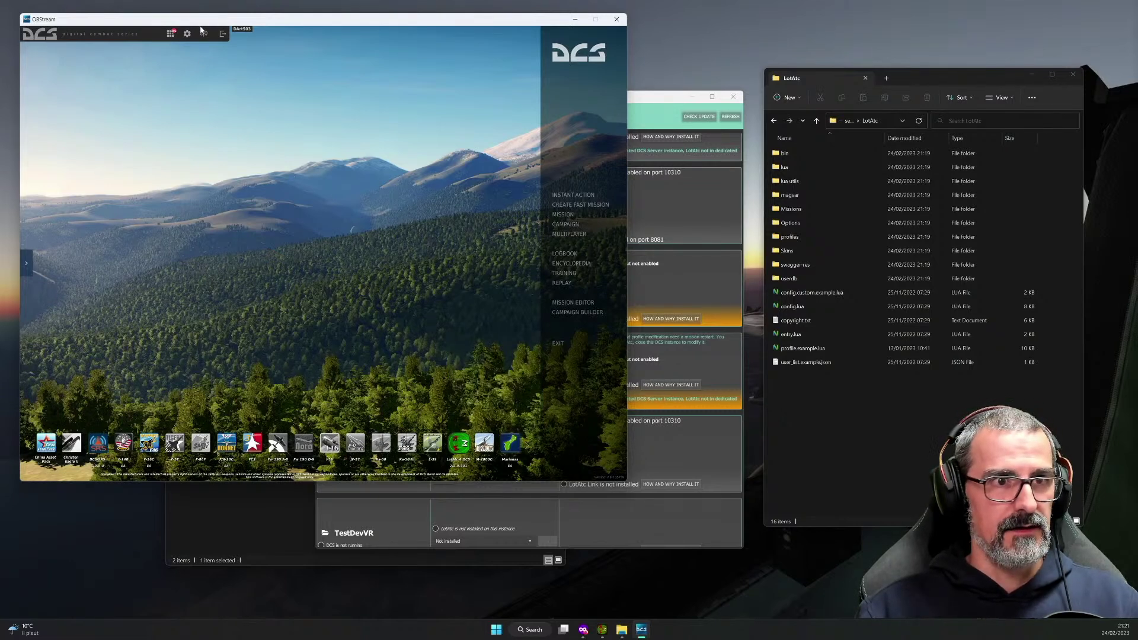
Check the LotAtc 4 DCS special options in DCS, including the detection profile choices, and leave the options without saving.
{"action": "left_click", "coordinate": [187, 34]}
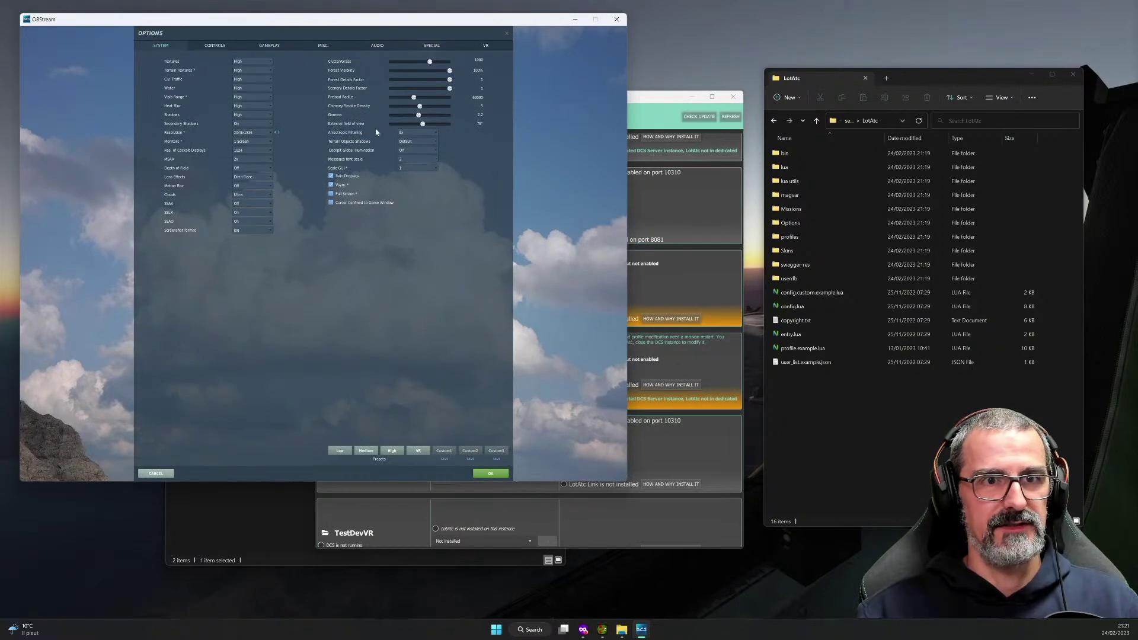
{"action": "left_click", "coordinate": [432, 46]}
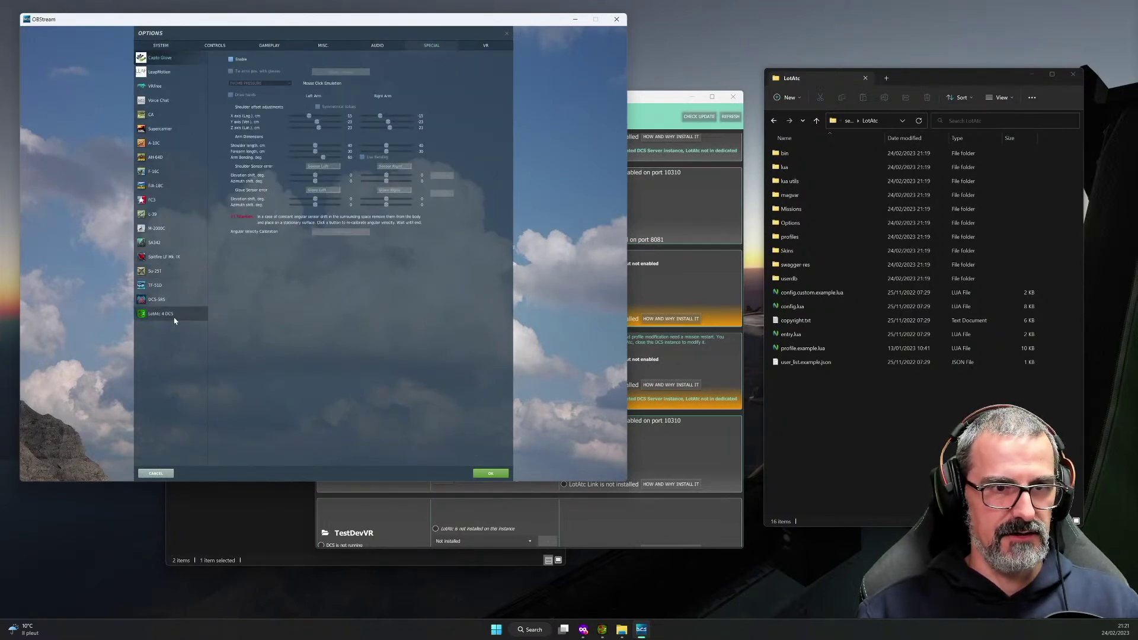
{"action": "left_click", "coordinate": [174, 319]}
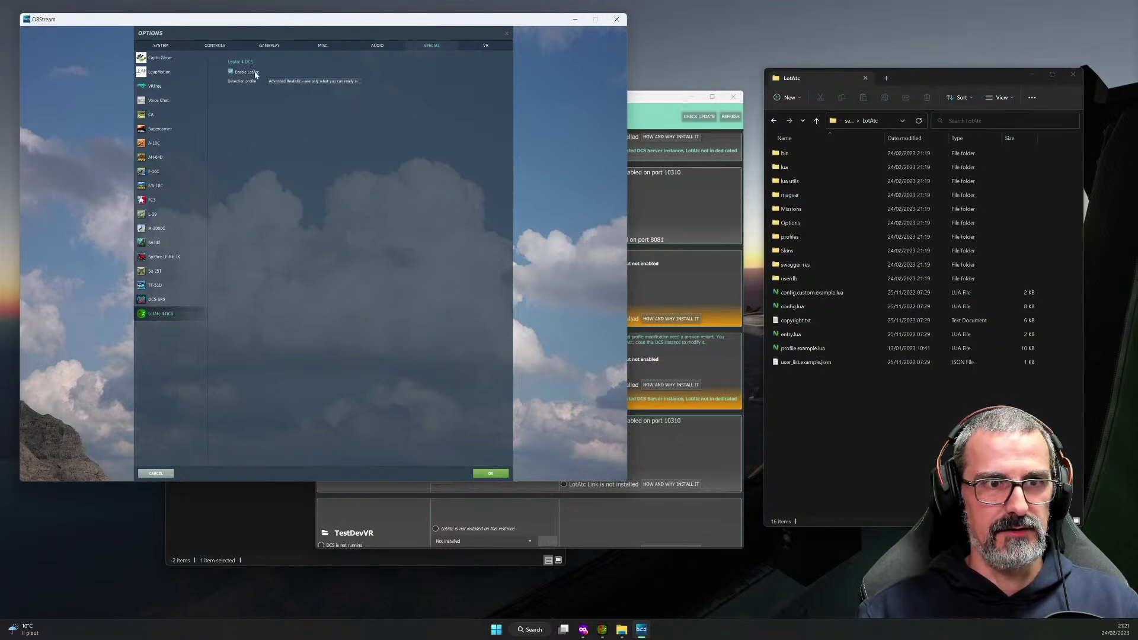
{"action": "left_click", "coordinate": [292, 82]}
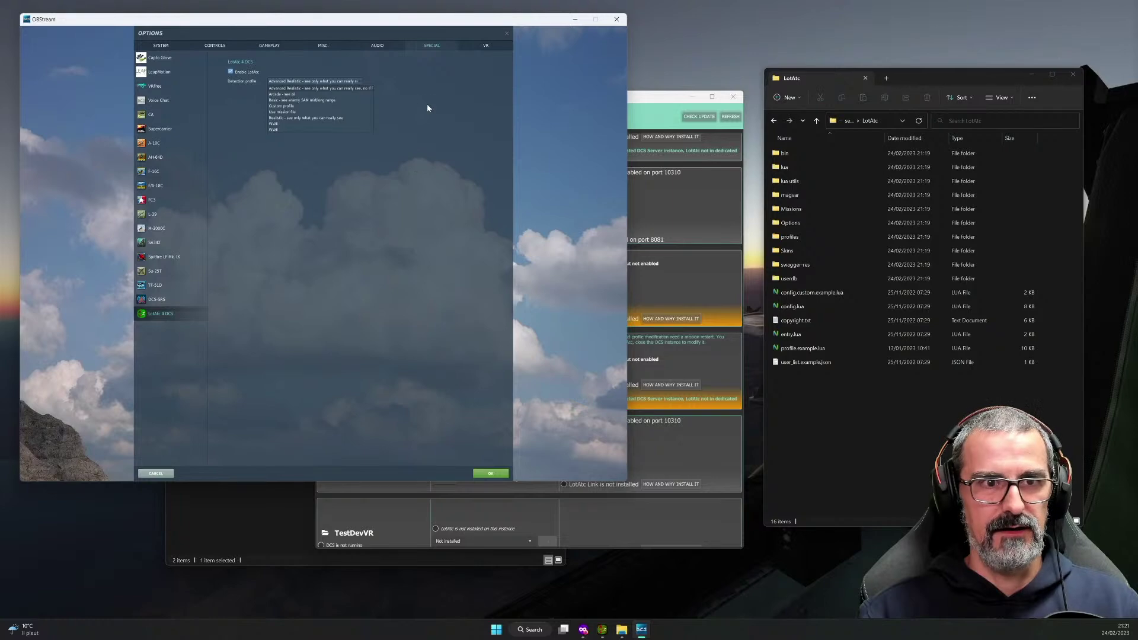
{"action": "left_click", "coordinate": [389, 97]}
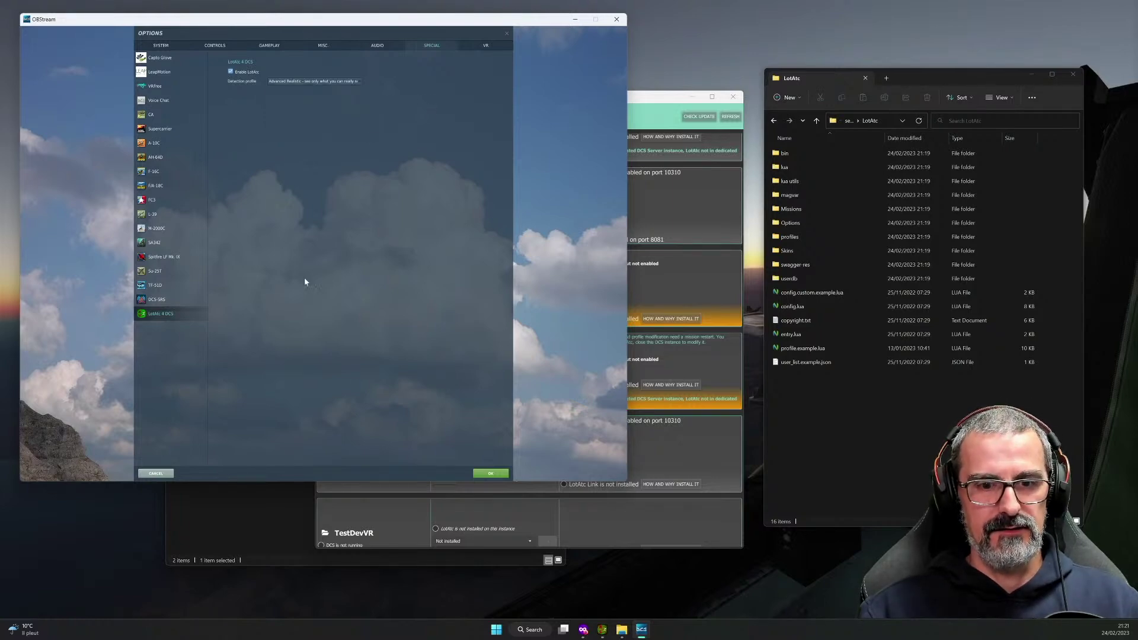
{"action": "left_click", "coordinate": [156, 473]}
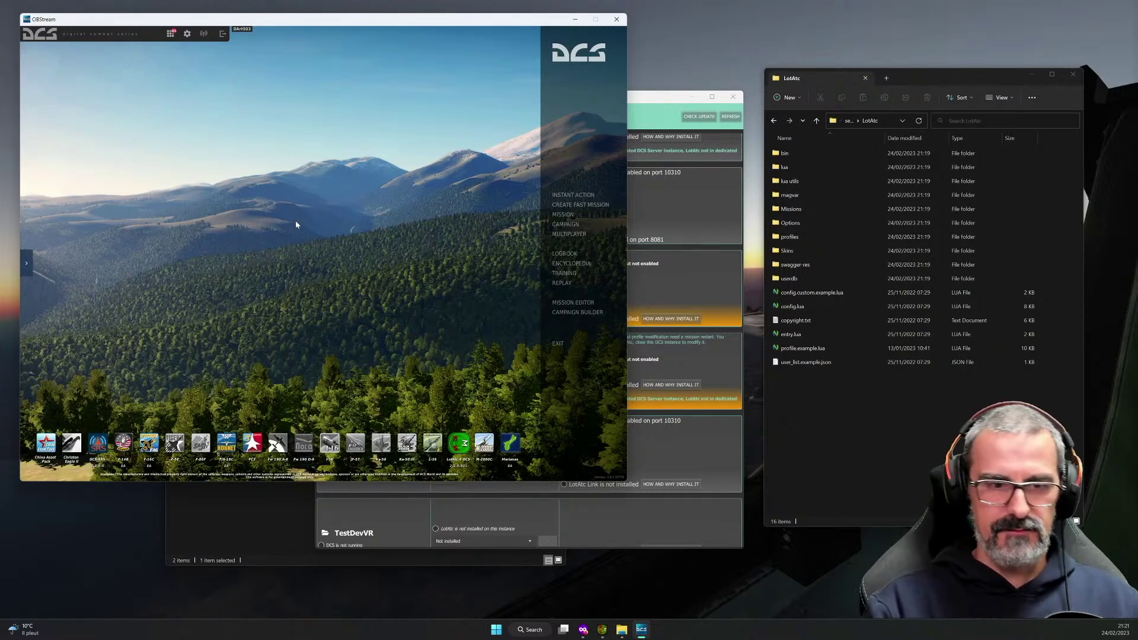
Exit DCS and apply the configurator's offered fix for the OBStream instance's dedicated-mode warning.
{"action": "left_click", "coordinate": [405, 178]}
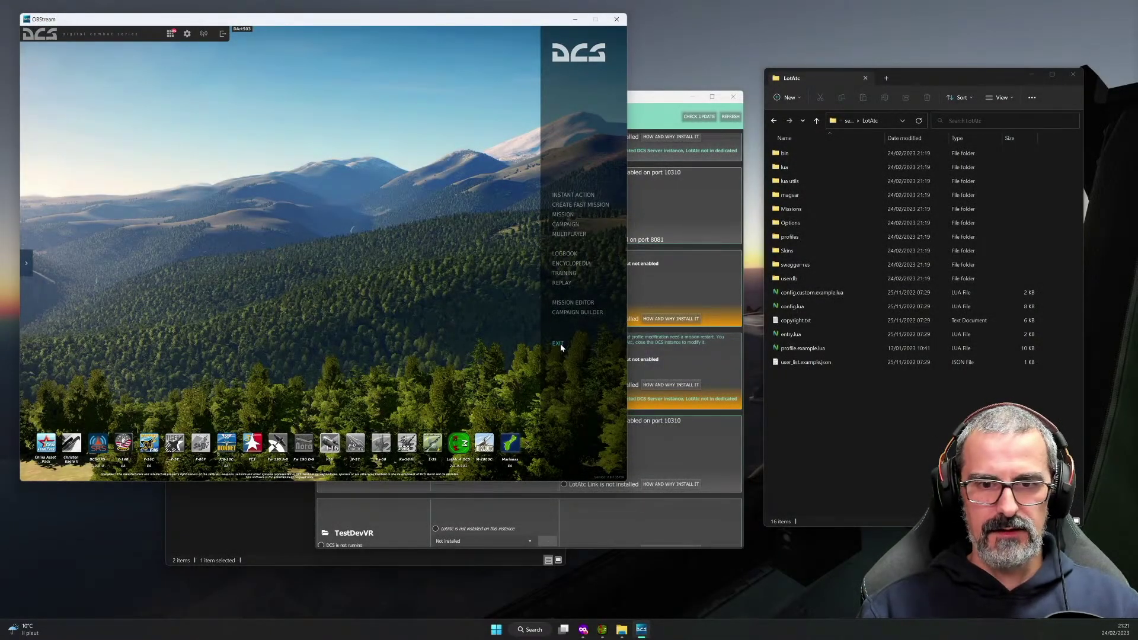
{"action": "left_click", "coordinate": [559, 344]}
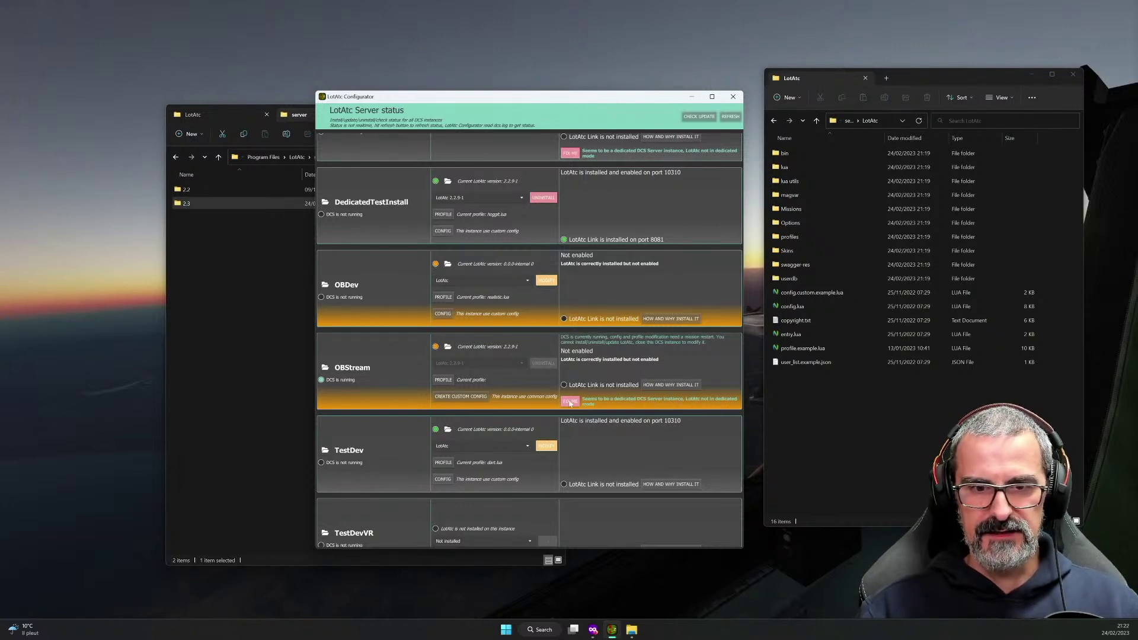
{"action": "left_click", "coordinate": [569, 403]}
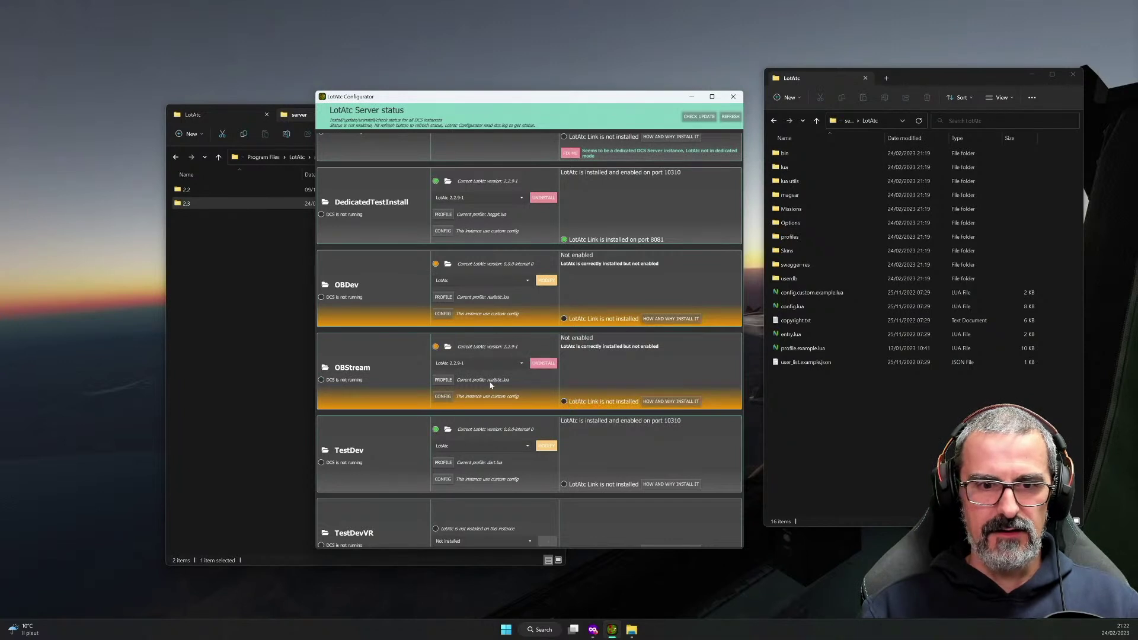
View the OBStream instance's custom config categories and return to the server status.
{"action": "left_click", "coordinate": [443, 397]}
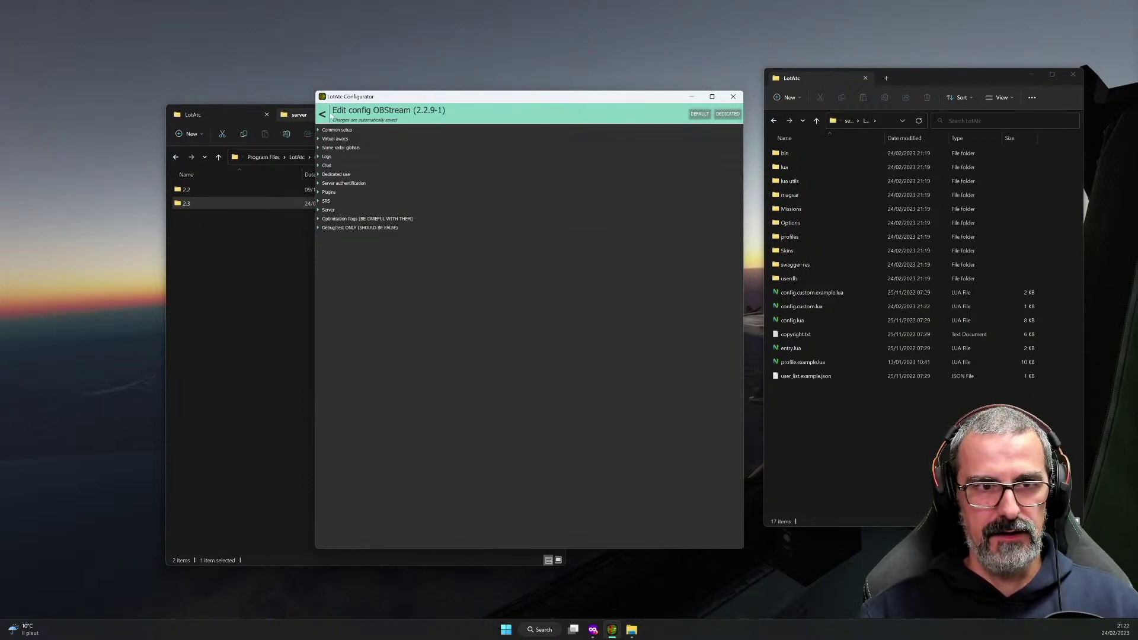
{"action": "left_click", "coordinate": [326, 115]}
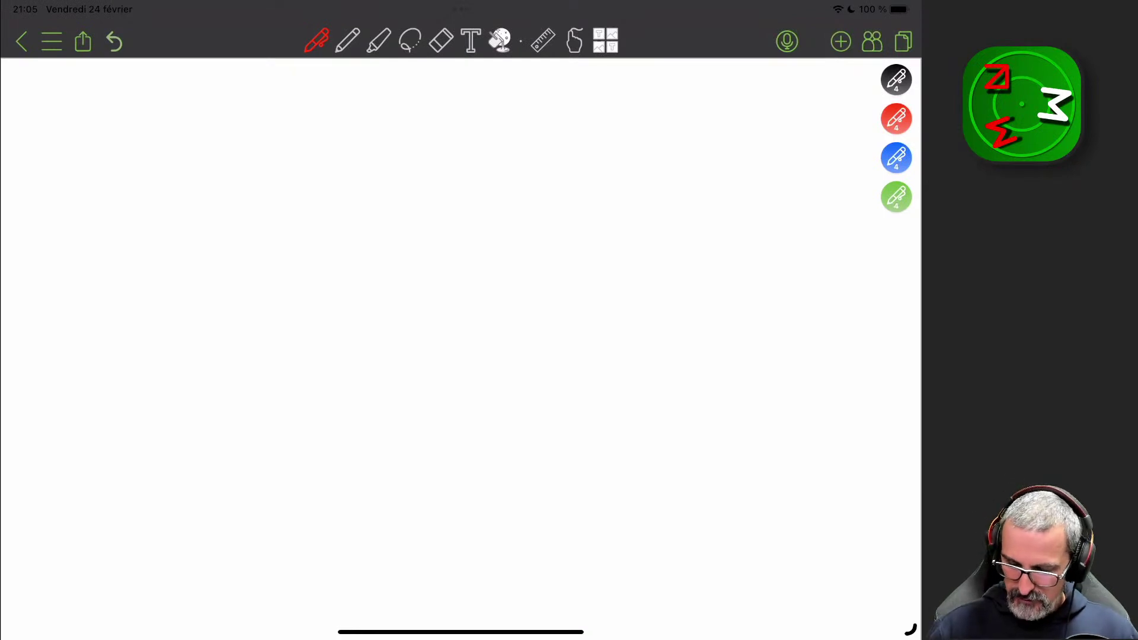
In the handwriting notes app, draw a tall black box on the blank page and label it "DCS.exe".
{"action": "left_click", "coordinate": [895, 79]}
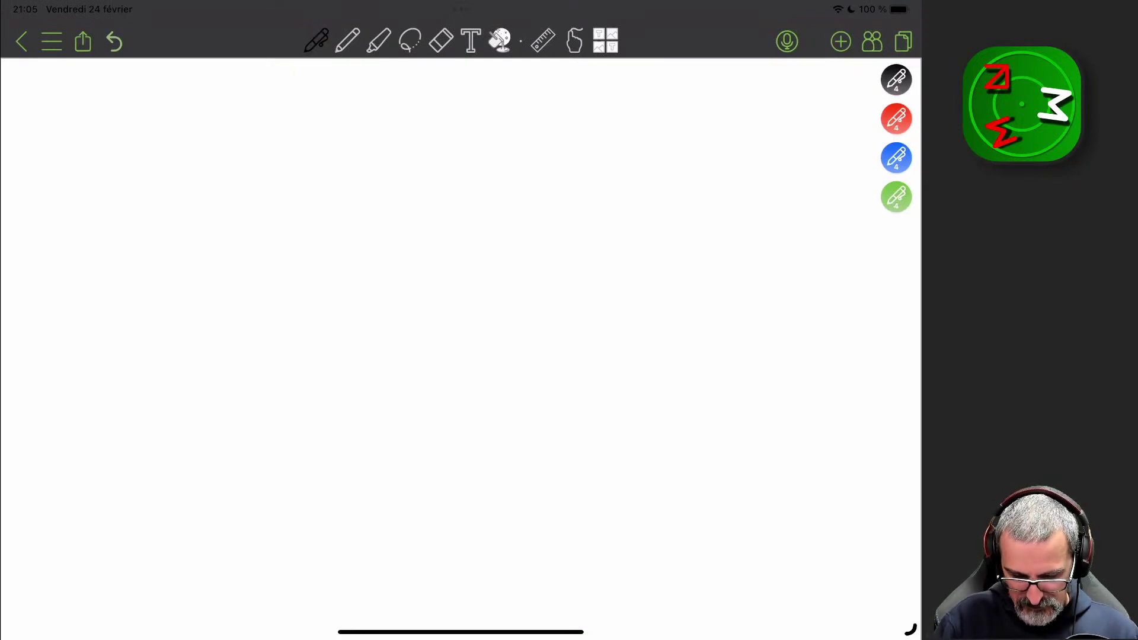
{"action": "mouse_move", "coordinate": [89, 135]}
{"action": "left_mouse_down"}
{"action": "mouse_move", "coordinate": [101, 396]}
{"action": "mouse_move", "coordinate": [318, 519]}
{"action": "mouse_move", "coordinate": [385, 172]}
{"action": "mouse_move", "coordinate": [146, 95]}
{"action": "mouse_move", "coordinate": [92, 133]}
{"action": "mouse_move", "coordinate": [99, 142]}
{"action": "left_mouse_up"}
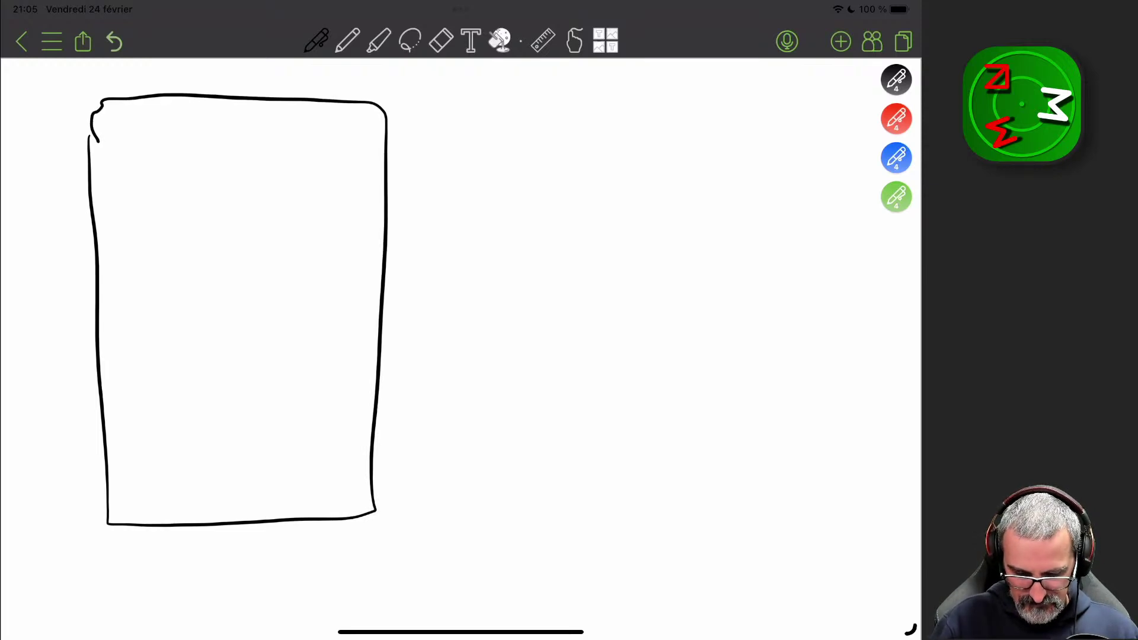
{"action": "left_click_drag", "start_coordinate": [191, 122], "coordinate": [189, 159]}
{"action": "mouse_move", "coordinate": [228, 131]}
{"action": "left_mouse_down"}
{"action": "mouse_move", "coordinate": [228, 154]}
{"action": "mouse_move", "coordinate": [289, 142]}
{"action": "mouse_move", "coordinate": [296, 160]}
{"action": "left_mouse_up"}
{"action": "left_click", "coordinate": [267, 153]}
{"action": "left_click_drag", "start_coordinate": [299, 146], "coordinate": [314, 164]}
{"action": "mouse_move", "coordinate": [314, 146]}
{"action": "left_mouse_down"}
{"action": "mouse_move", "coordinate": [301, 165]}
{"action": "mouse_move", "coordinate": [340, 160]}
{"action": "left_mouse_up"}
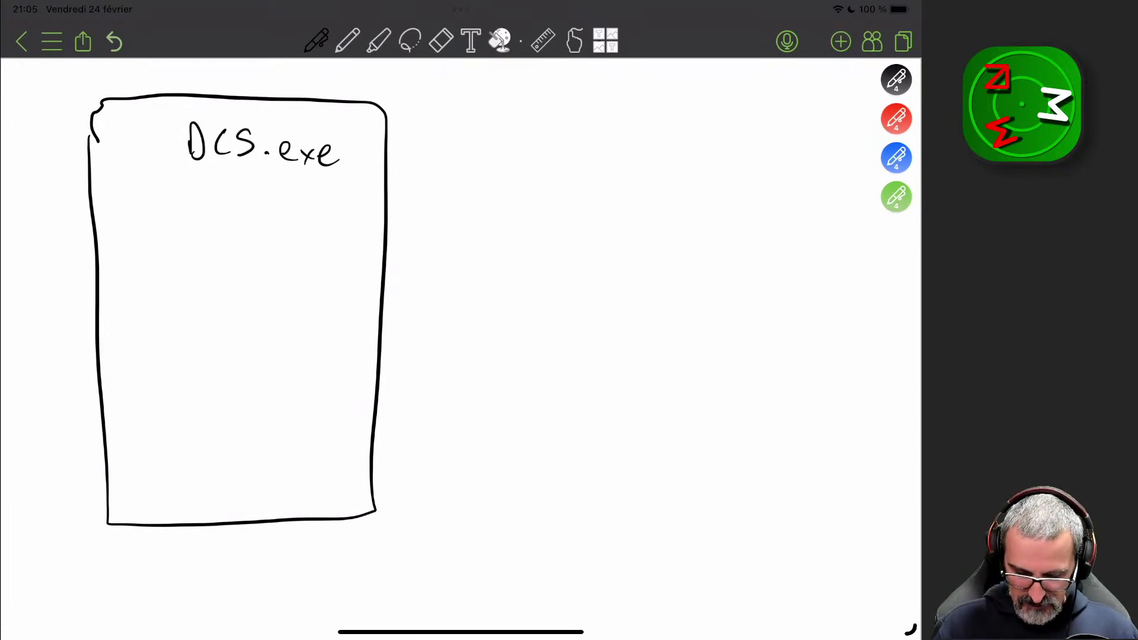
Draw an arrow out of the DCS.exe box's right side and write "3rd part mods" beside it.
{"action": "left_click_drag", "start_coordinate": [381, 342], "coordinate": [409, 340]}
{"action": "mouse_move", "coordinate": [408, 331]}
{"action": "left_mouse_down"}
{"action": "mouse_move", "coordinate": [409, 355]}
{"action": "mouse_move", "coordinate": [422, 353]}
{"action": "left_mouse_up"}
{"action": "left_click_drag", "start_coordinate": [440, 316], "coordinate": [449, 341]}
{"action": "mouse_move", "coordinate": [465, 343]}
{"action": "left_mouse_down"}
{"action": "mouse_move", "coordinate": [489, 311]}
{"action": "mouse_move", "coordinate": [517, 358]}
{"action": "mouse_move", "coordinate": [538, 342]}
{"action": "left_mouse_up"}
{"action": "mouse_move", "coordinate": [544, 343]}
{"action": "left_mouse_down"}
{"action": "mouse_move", "coordinate": [554, 333]}
{"action": "mouse_move", "coordinate": [560, 343]}
{"action": "left_mouse_up"}
{"action": "mouse_move", "coordinate": [561, 324]}
{"action": "left_mouse_down"}
{"action": "mouse_move", "coordinate": [587, 315]}
{"action": "mouse_move", "coordinate": [625, 344]}
{"action": "left_mouse_up"}
{"action": "left_click_drag", "start_coordinate": [639, 336], "coordinate": [657, 345]}
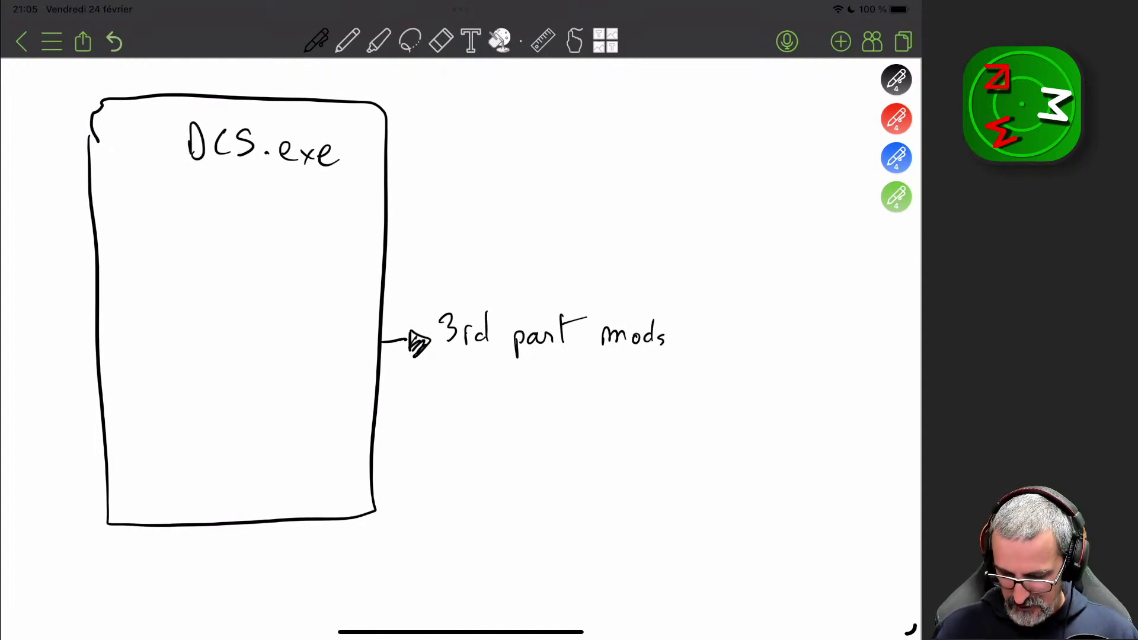
Draw a branching arrow below "3rd part mods" and write "LotAtc" at its end.
{"action": "mouse_move", "coordinate": [551, 359]}
{"action": "left_mouse_down"}
{"action": "mouse_move", "coordinate": [552, 390]}
{"action": "mouse_move", "coordinate": [569, 392]}
{"action": "left_mouse_up"}
{"action": "mouse_move", "coordinate": [573, 384]}
{"action": "left_mouse_down"}
{"action": "mouse_move", "coordinate": [573, 400]}
{"action": "mouse_move", "coordinate": [589, 388]}
{"action": "left_mouse_up"}
{"action": "mouse_move", "coordinate": [589, 389]}
{"action": "left_mouse_down"}
{"action": "mouse_move", "coordinate": [572, 404]}
{"action": "mouse_move", "coordinate": [587, 382]}
{"action": "mouse_move", "coordinate": [632, 396]}
{"action": "mouse_move", "coordinate": [639, 377]}
{"action": "left_mouse_up"}
{"action": "left_click_drag", "start_coordinate": [647, 372], "coordinate": [655, 395]}
{"action": "left_click_drag", "start_coordinate": [644, 386], "coordinate": [668, 380]}
{"action": "left_click_drag", "start_coordinate": [680, 388], "coordinate": [686, 397]}
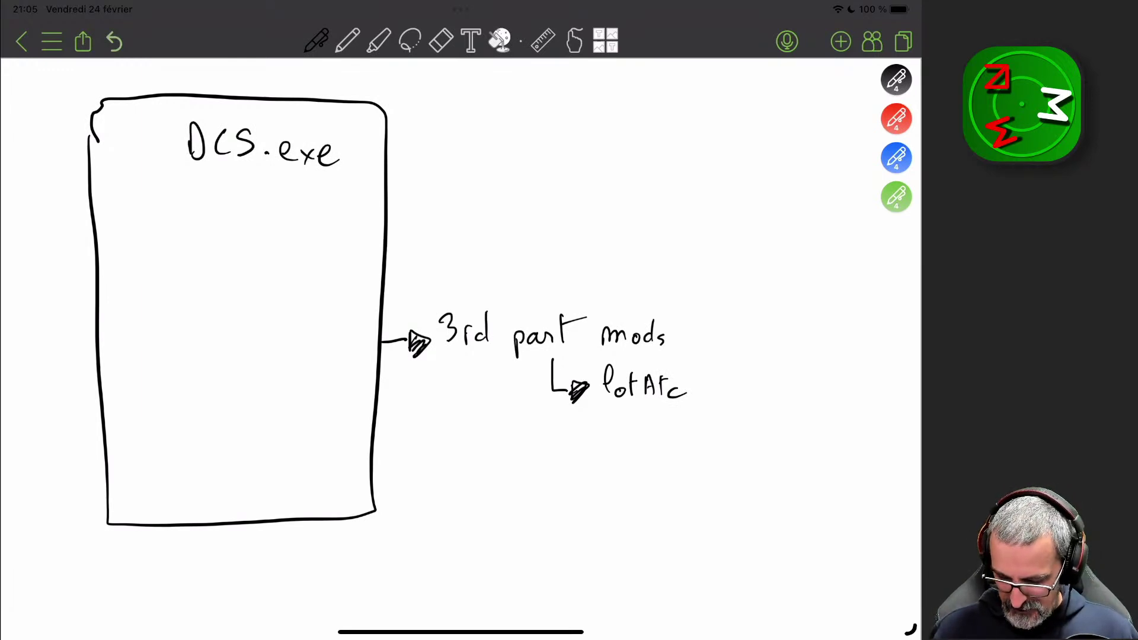
Draw a branching arrow below "LotAtc" and write "Scripts/lotatcGam..." at its end.
{"action": "mouse_move", "coordinate": [676, 407]}
{"action": "left_mouse_down"}
{"action": "mouse_move", "coordinate": [693, 429]}
{"action": "mouse_move", "coordinate": [732, 425]}
{"action": "left_mouse_up"}
{"action": "mouse_move", "coordinate": [735, 426]}
{"action": "left_mouse_down"}
{"action": "mouse_move", "coordinate": [740, 417]}
{"action": "mouse_move", "coordinate": [754, 441]}
{"action": "mouse_move", "coordinate": [764, 430]}
{"action": "left_mouse_up"}
{"action": "mouse_move", "coordinate": [759, 409]}
{"action": "left_mouse_down"}
{"action": "mouse_move", "coordinate": [782, 438]}
{"action": "mouse_move", "coordinate": [798, 419]}
{"action": "mouse_move", "coordinate": [811, 427]}
{"action": "left_mouse_up"}
{"action": "mouse_move", "coordinate": [822, 413]}
{"action": "left_mouse_down"}
{"action": "mouse_move", "coordinate": [822, 437]}
{"action": "mouse_move", "coordinate": [827, 419]}
{"action": "left_mouse_up"}
{"action": "left_click_drag", "start_coordinate": [833, 430], "coordinate": [838, 438]}
{"action": "left_click_drag", "start_coordinate": [838, 430], "coordinate": [887, 440]}
{"action": "left_click", "coordinate": [893, 438]}
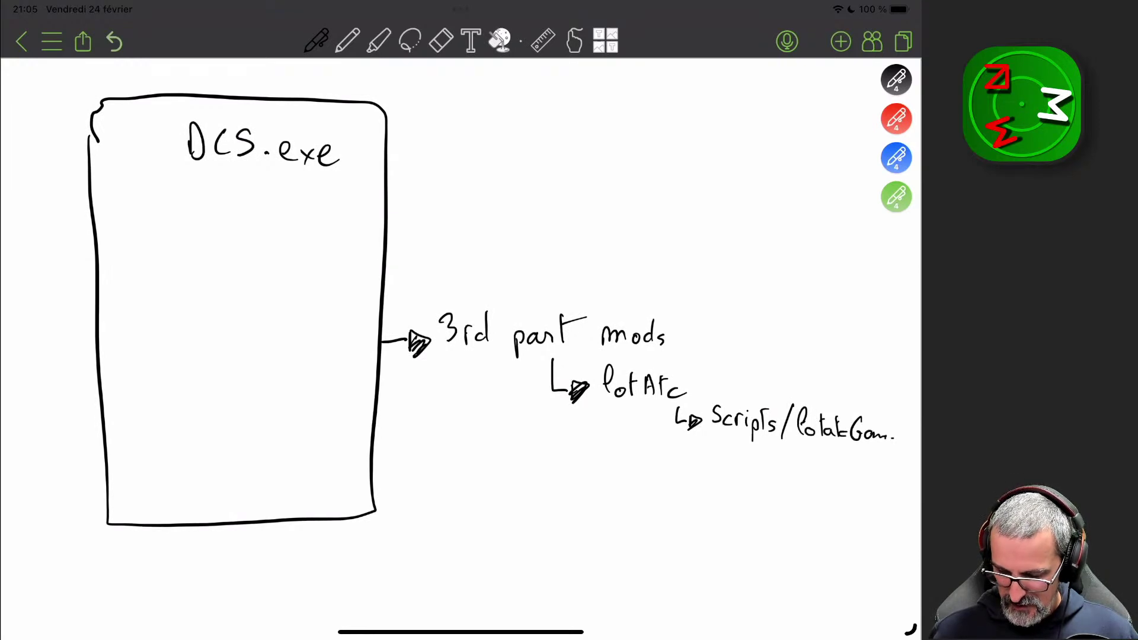
{"action": "left_click", "coordinate": [905, 439]}
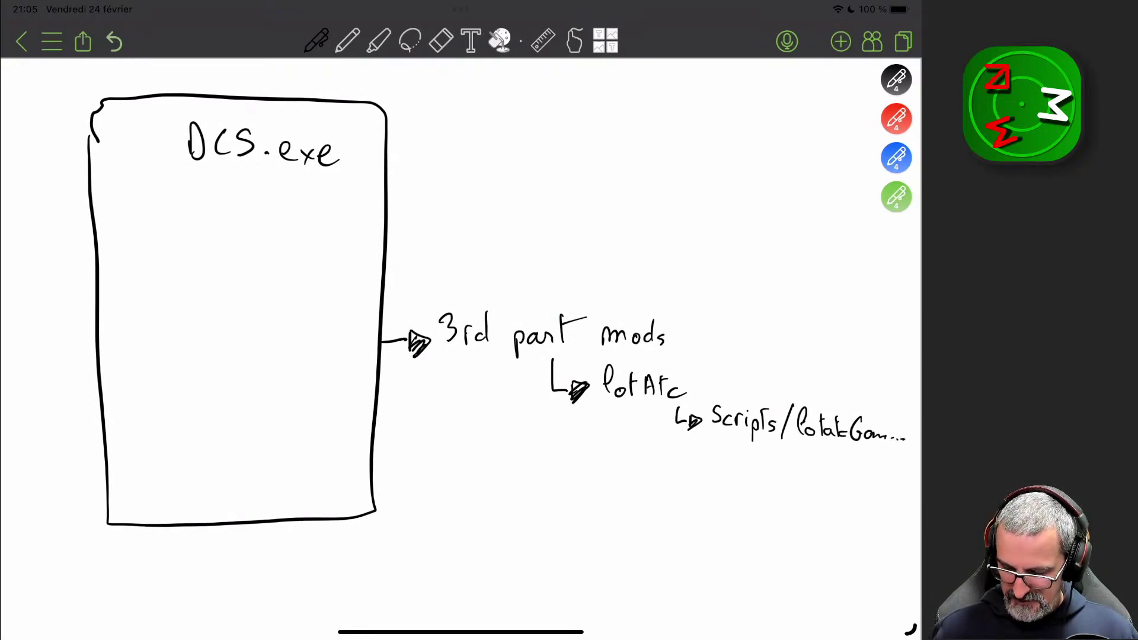
Draw an arrow from the Scripts entry down and to the left, and write "lotatc.dll" at its end.
{"action": "mouse_move", "coordinate": [821, 452]}
{"action": "left_mouse_down"}
{"action": "mouse_move", "coordinate": [822, 484]}
{"action": "mouse_move", "coordinate": [792, 492]}
{"action": "mouse_move", "coordinate": [803, 497]}
{"action": "left_mouse_up"}
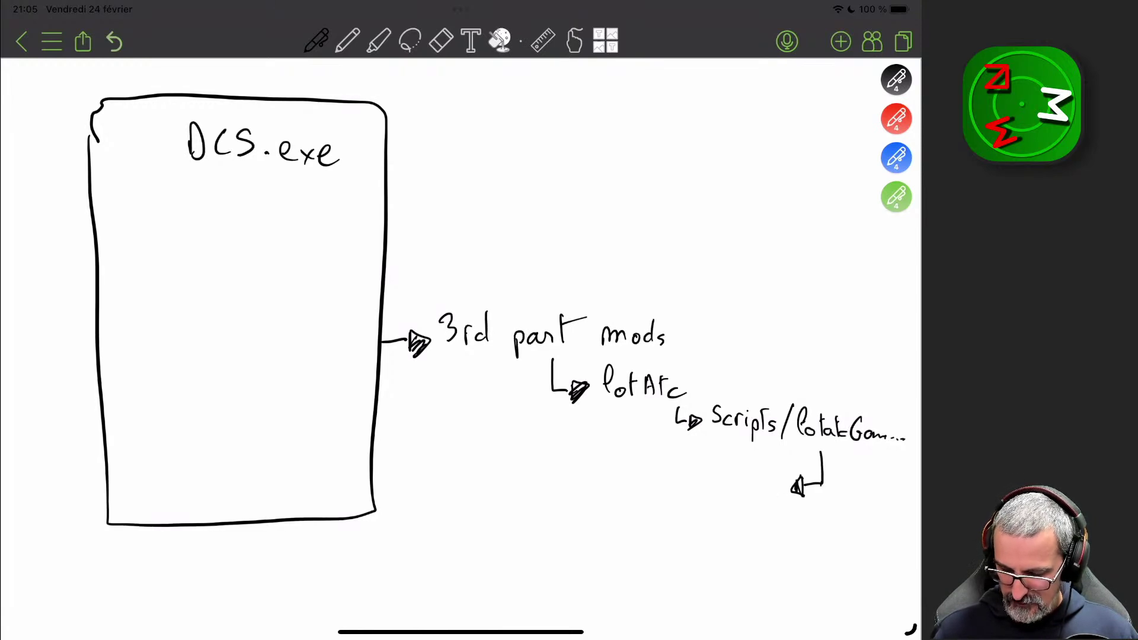
{"action": "left_click", "coordinate": [717, 493]}
{"action": "mouse_move", "coordinate": [737, 485]}
{"action": "left_mouse_down"}
{"action": "mouse_move", "coordinate": [735, 497]}
{"action": "mouse_move", "coordinate": [747, 481]}
{"action": "mouse_move", "coordinate": [764, 490]}
{"action": "left_mouse_up"}
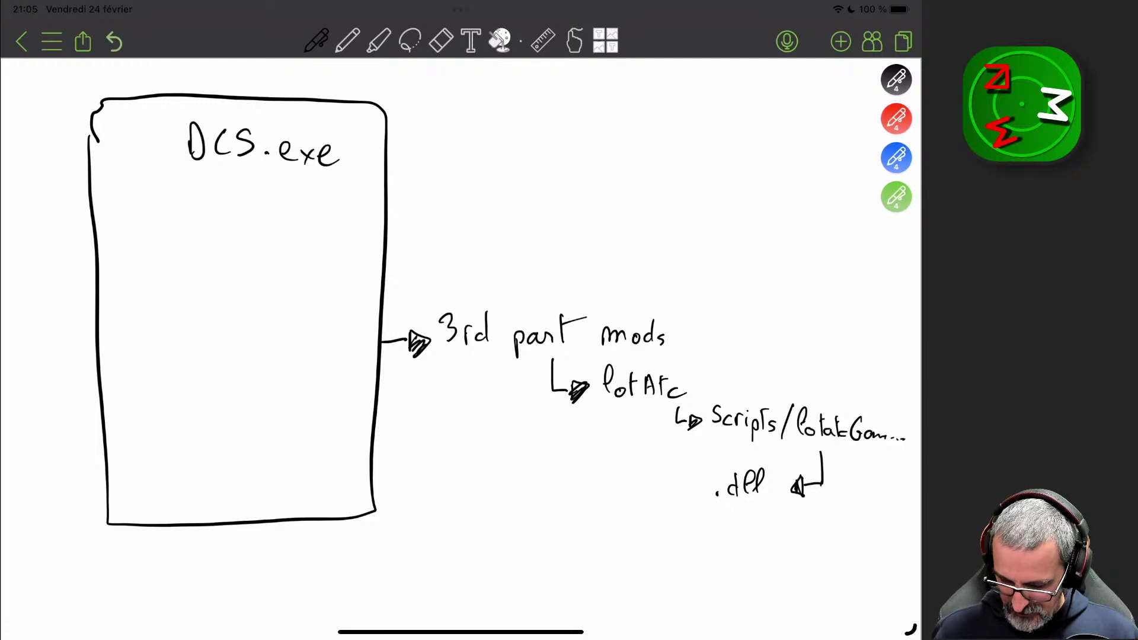
{"action": "mouse_move", "coordinate": [649, 495]}
{"action": "left_mouse_down"}
{"action": "mouse_move", "coordinate": [661, 478]}
{"action": "mouse_move", "coordinate": [666, 490]}
{"action": "left_mouse_up"}
{"action": "mouse_move", "coordinate": [675, 474]}
{"action": "left_mouse_down"}
{"action": "mouse_move", "coordinate": [676, 493]}
{"action": "mouse_move", "coordinate": [682, 479]}
{"action": "left_mouse_up"}
{"action": "mouse_move", "coordinate": [685, 487]}
{"action": "left_mouse_down"}
{"action": "mouse_move", "coordinate": [687, 497]}
{"action": "mouse_move", "coordinate": [695, 480]}
{"action": "mouse_move", "coordinate": [702, 497]}
{"action": "left_mouse_up"}
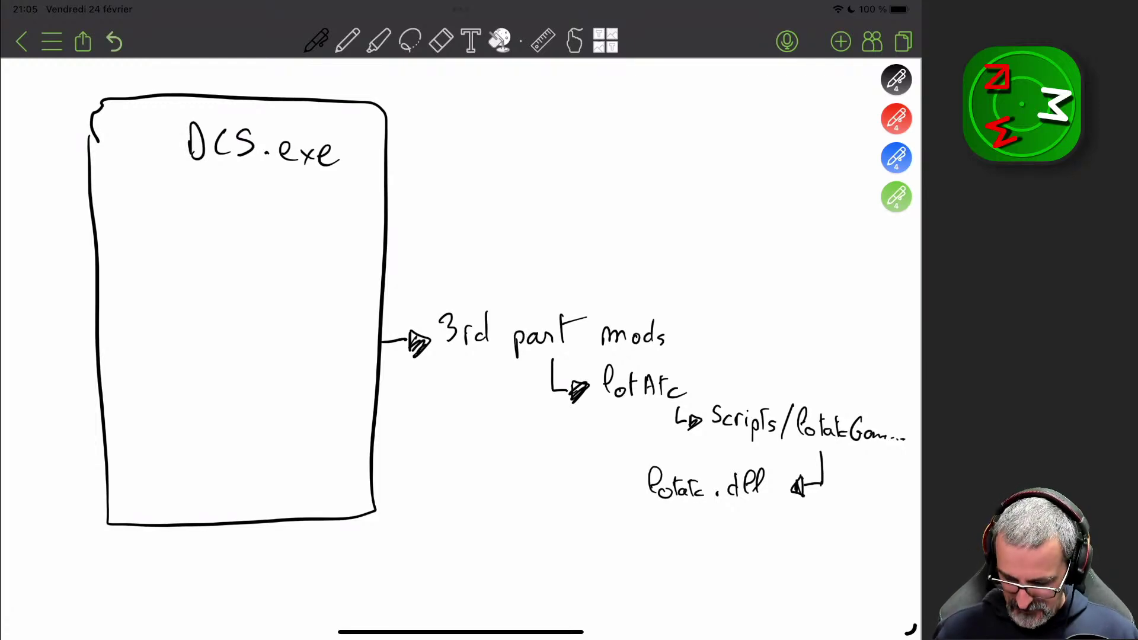
Frame "lotatc.dll" and branch it down to three small boxes, labelling the first "Sim" and putting placeholder marks in the others.
{"action": "mouse_move", "coordinate": [634, 468]}
{"action": "left_mouse_down"}
{"action": "mouse_move", "coordinate": [635, 507]}
{"action": "mouse_move", "coordinate": [773, 510]}
{"action": "mouse_move", "coordinate": [627, 519]}
{"action": "mouse_move", "coordinate": [673, 544]}
{"action": "mouse_move", "coordinate": [623, 574]}
{"action": "left_mouse_up"}
{"action": "mouse_move", "coordinate": [708, 520]}
{"action": "left_mouse_down"}
{"action": "mouse_move", "coordinate": [709, 551]}
{"action": "mouse_move", "coordinate": [729, 578]}
{"action": "left_mouse_up"}
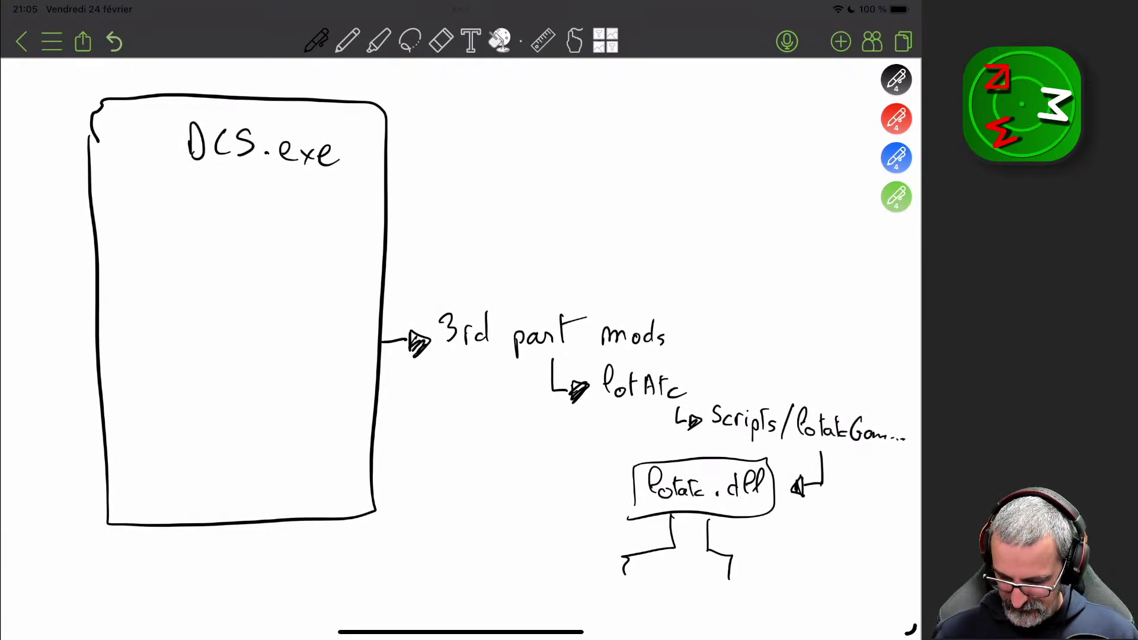
{"action": "left_click_drag", "start_coordinate": [753, 516], "coordinate": [782, 566]}
{"action": "mouse_move", "coordinate": [623, 578]}
{"action": "left_mouse_down"}
{"action": "mouse_move", "coordinate": [610, 610]}
{"action": "mouse_move", "coordinate": [659, 607]}
{"action": "left_mouse_up"}
{"action": "mouse_move", "coordinate": [659, 608]}
{"action": "left_mouse_down"}
{"action": "mouse_move", "coordinate": [621, 613]}
{"action": "mouse_move", "coordinate": [652, 599]}
{"action": "mouse_move", "coordinate": [745, 608]}
{"action": "left_mouse_up"}
{"action": "mouse_move", "coordinate": [746, 608]}
{"action": "left_mouse_down"}
{"action": "mouse_move", "coordinate": [711, 611]}
{"action": "mouse_move", "coordinate": [777, 600]}
{"action": "left_mouse_up"}
{"action": "mouse_move", "coordinate": [776, 581]}
{"action": "left_mouse_down"}
{"action": "mouse_move", "coordinate": [802, 596]}
{"action": "mouse_move", "coordinate": [780, 601]}
{"action": "left_mouse_up"}
{"action": "left_click", "coordinate": [786, 590]}
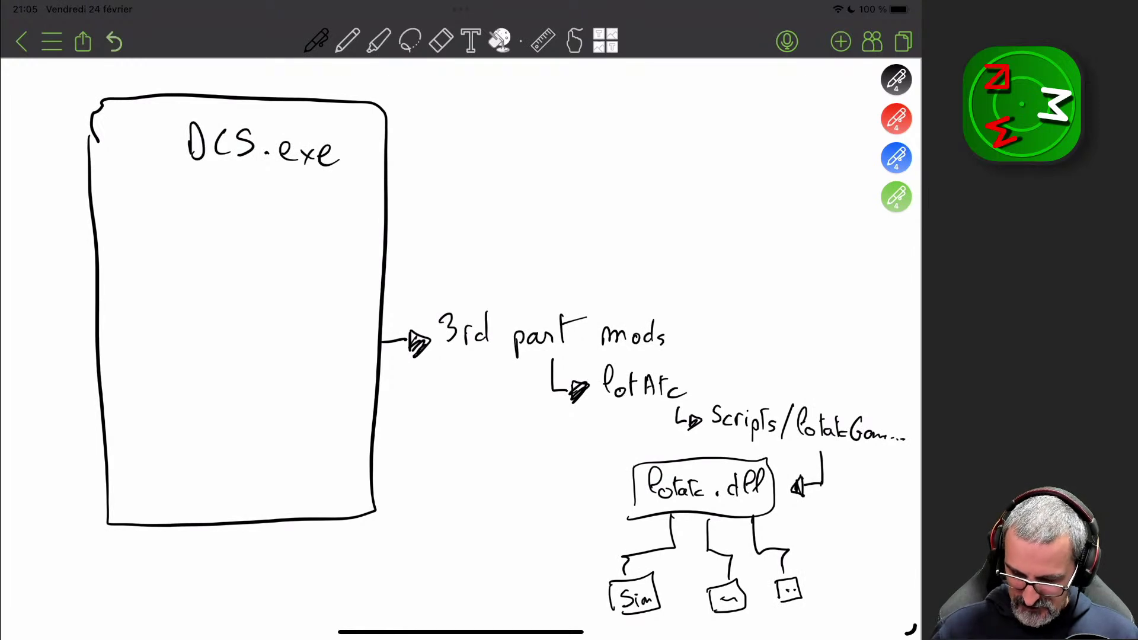
Outline the "3rd part mods", "LotAtc" and Scripts entries together with a green pen.
{"action": "left_click", "coordinate": [896, 196]}
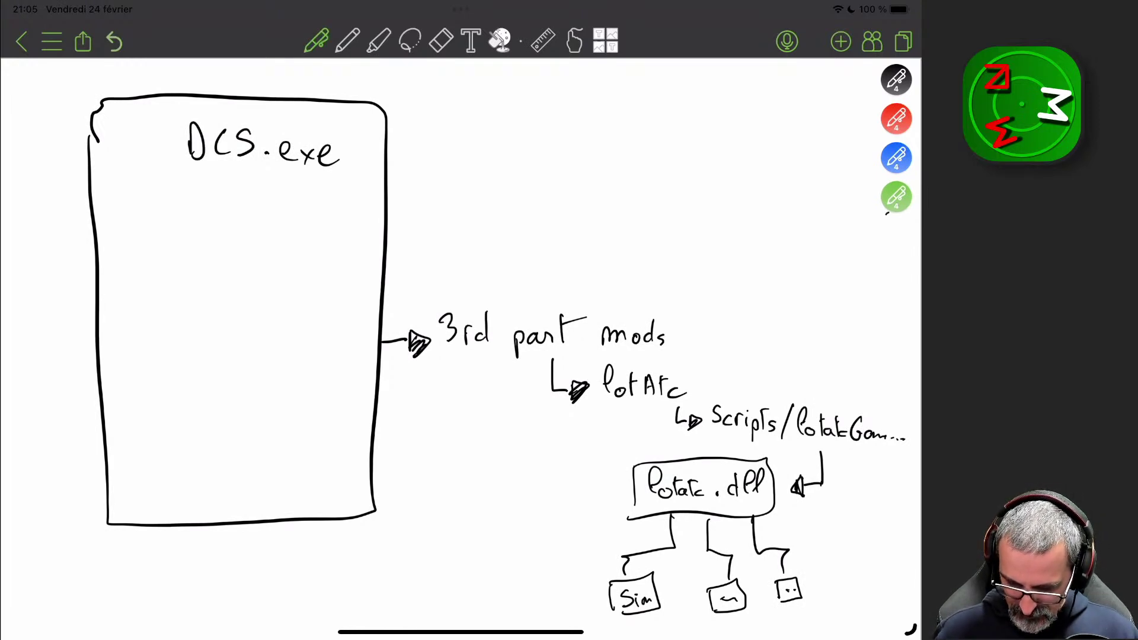
{"action": "mouse_move", "coordinate": [603, 442]}
{"action": "left_mouse_down"}
{"action": "mouse_move", "coordinate": [894, 456]}
{"action": "mouse_move", "coordinate": [896, 359]}
{"action": "mouse_move", "coordinate": [625, 279]}
{"action": "mouse_move", "coordinate": [439, 359]}
{"action": "mouse_move", "coordinate": [590, 440]}
{"action": "mouse_move", "coordinate": [644, 438]}
{"action": "left_mouse_up"}
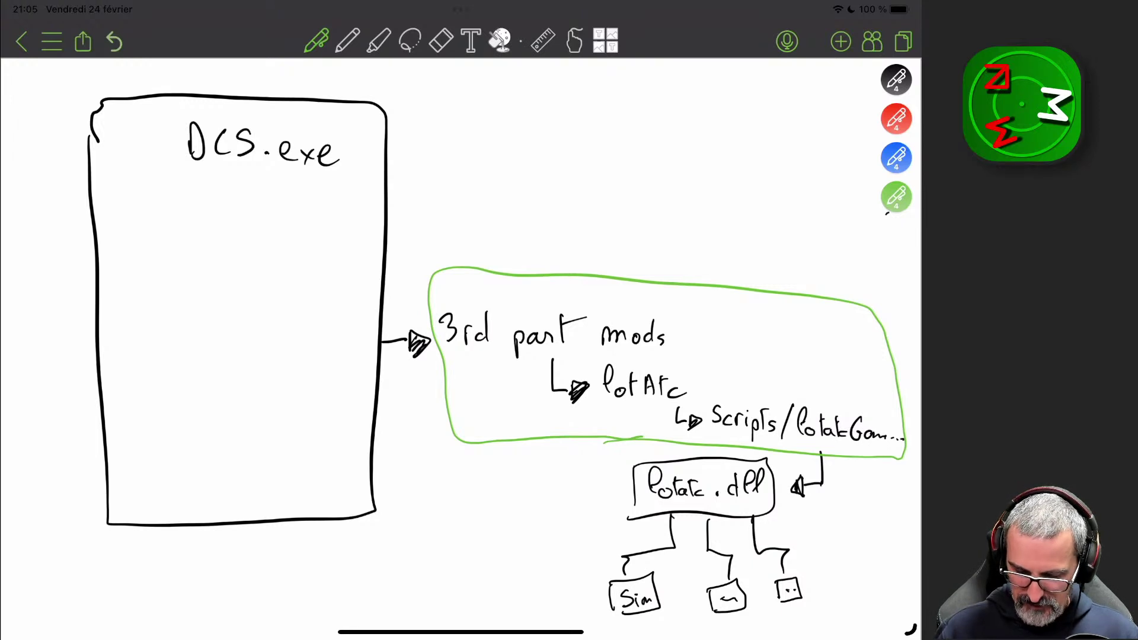
Draw a green arrow from the mods outline into the DCS.exe box, and frame the three small boxes below "lotatc.dll" in blue.
{"action": "mouse_move", "coordinate": [428, 303]}
{"action": "left_mouse_down"}
{"action": "mouse_move", "coordinate": [365, 293]}
{"action": "mouse_move", "coordinate": [377, 308]}
{"action": "left_mouse_up"}
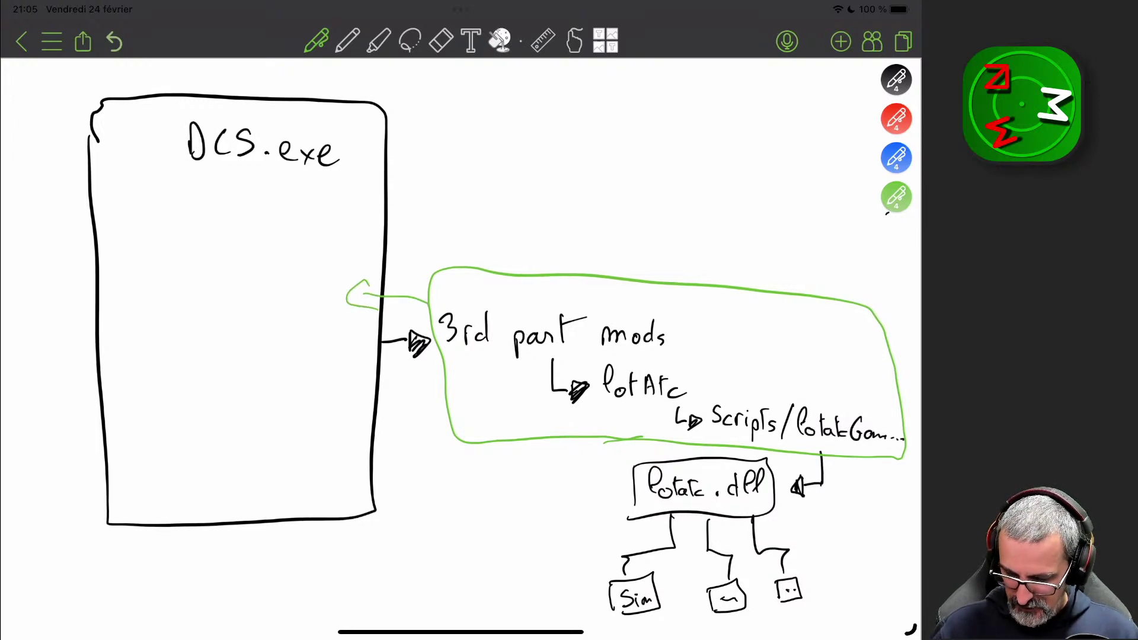
{"action": "left_click", "coordinate": [895, 157]}
{"action": "mouse_move", "coordinate": [587, 619]}
{"action": "left_mouse_down"}
{"action": "mouse_move", "coordinate": [592, 516]}
{"action": "mouse_move", "coordinate": [842, 524]}
{"action": "mouse_move", "coordinate": [833, 619]}
{"action": "mouse_move", "coordinate": [590, 621]}
{"action": "left_mouse_up"}
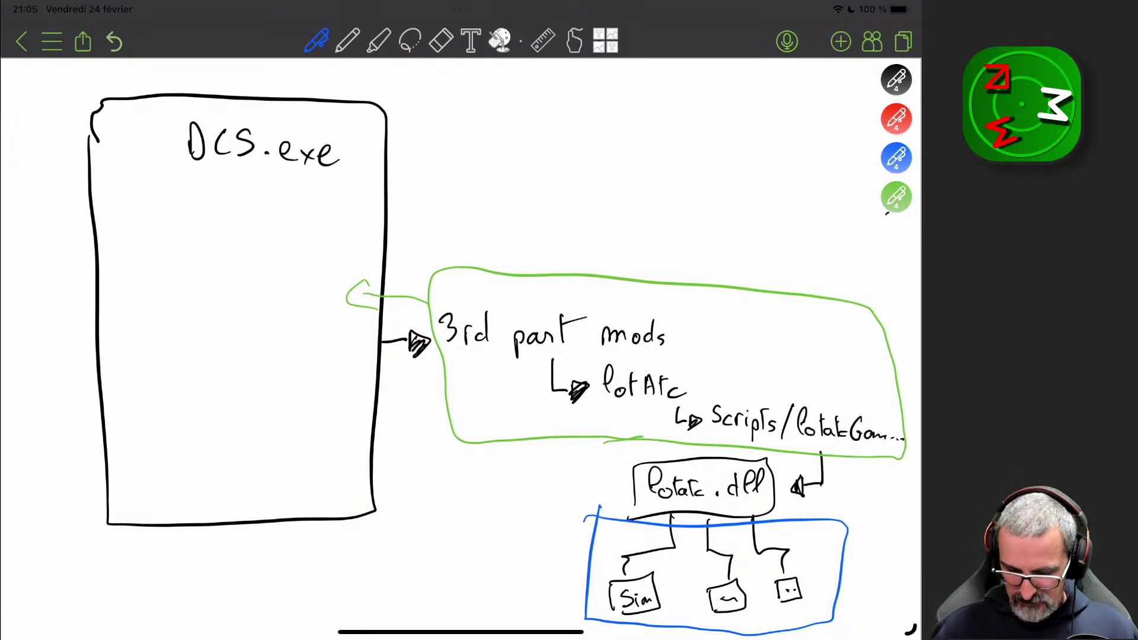
{"action": "left_click", "coordinate": [441, 40]}
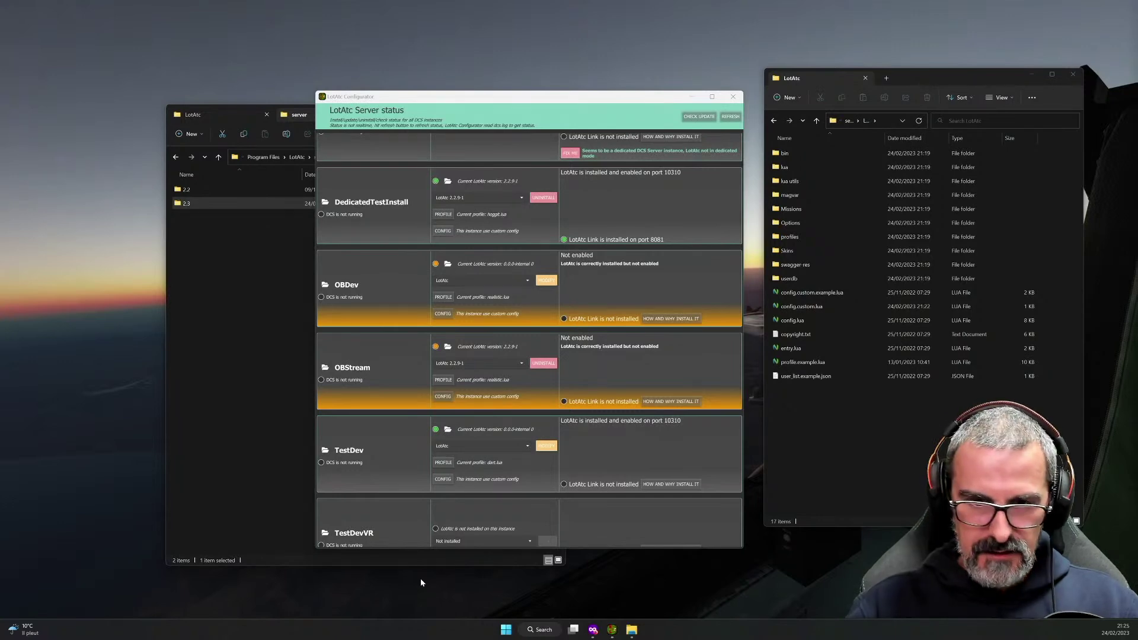
Switch to the browser and open the LotAtc Server Performances article on the LotAtc website.
{"action": "left_click", "coordinate": [593, 629]}
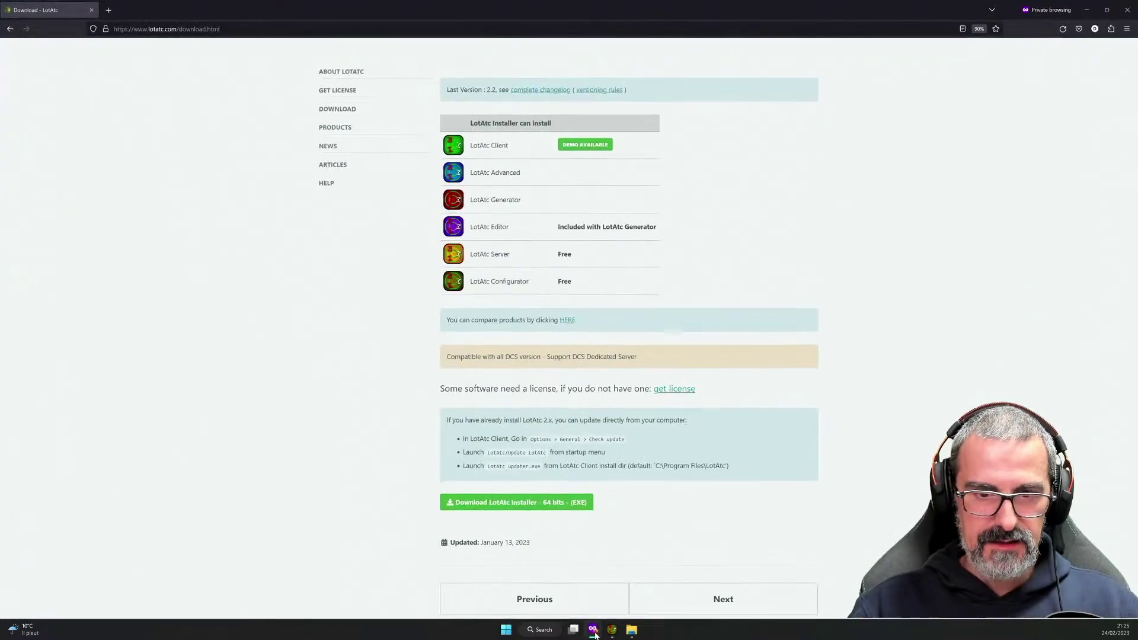
{"action": "scroll", "coordinate": [742, 305], "scroll_direction": "up", "scroll_amount": 3}
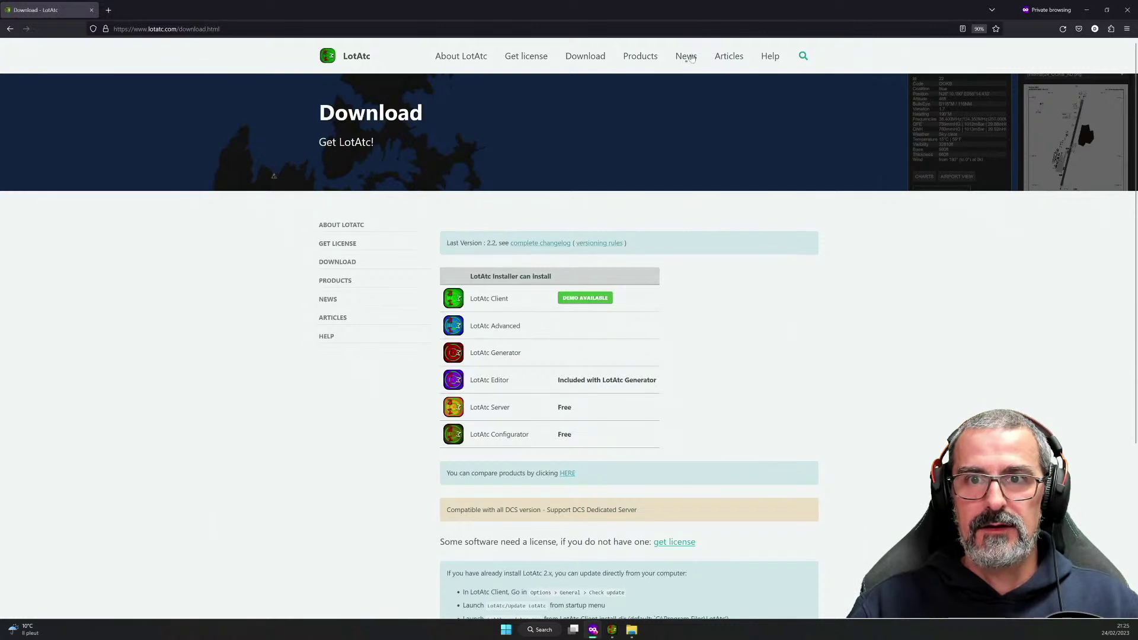
{"action": "left_click", "coordinate": [728, 56]}
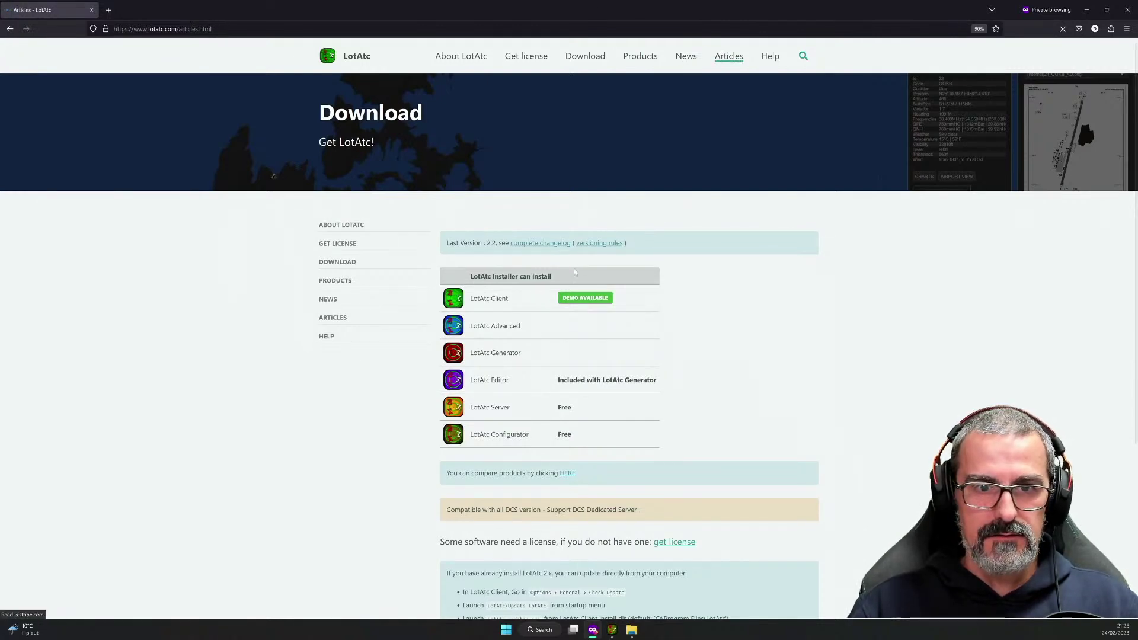
{"action": "left_click", "coordinate": [523, 286]}
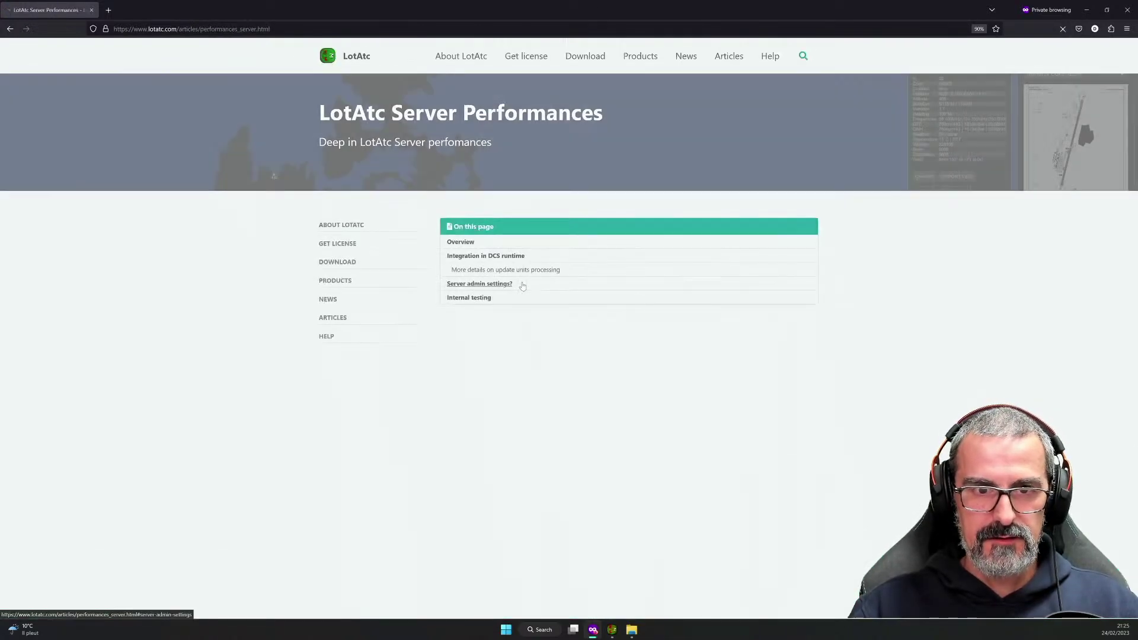
Examine the article's server architecture diagram, DCS runtime integration, update units processing and server admin settings sections.
{"action": "scroll", "coordinate": [889, 310], "scroll_direction": "down", "scroll_amount": 6}
{"action": "scroll", "coordinate": [889, 310], "scroll_direction": "down", "scroll_amount": 3}
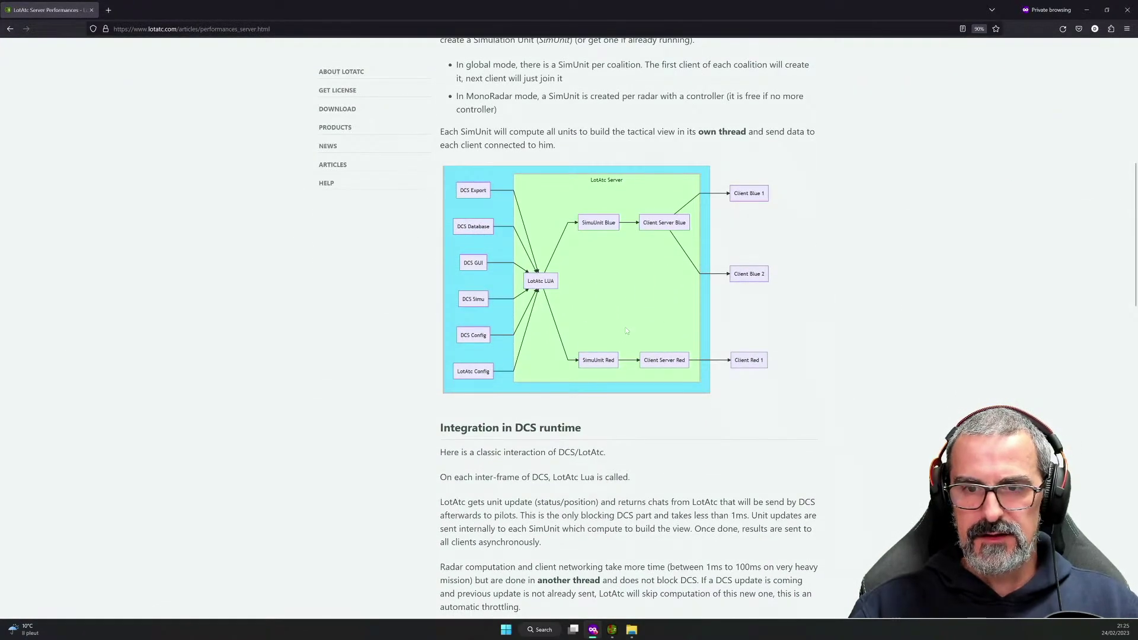
{"action": "scroll", "coordinate": [718, 329], "scroll_direction": "down", "scroll_amount": 8}
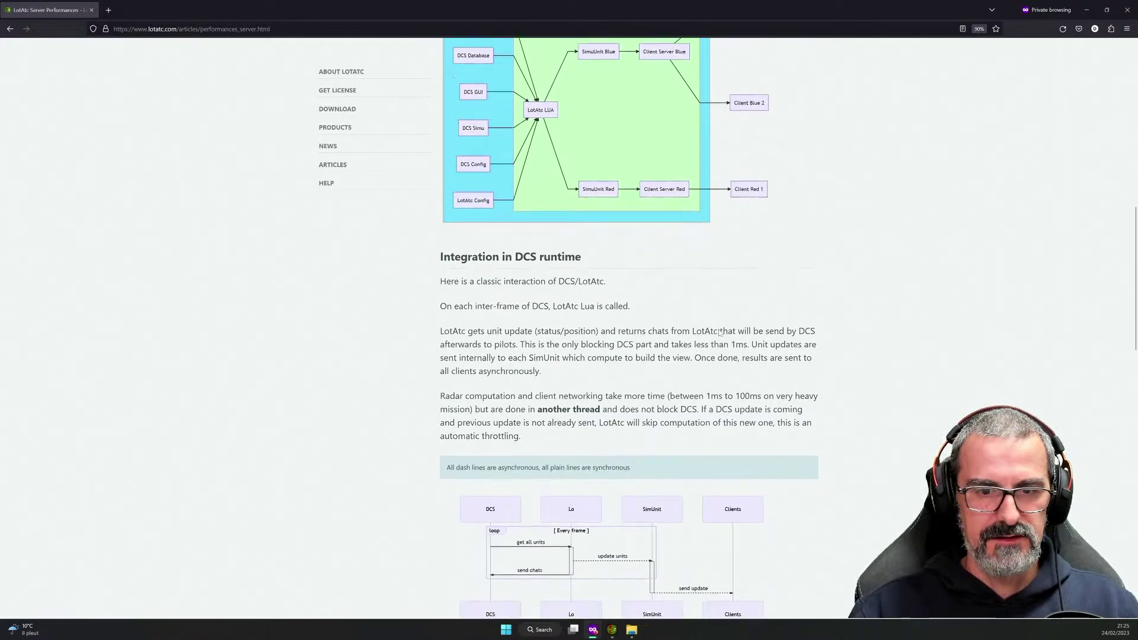
{"action": "scroll", "coordinate": [718, 330], "scroll_direction": "down", "scroll_amount": 3}
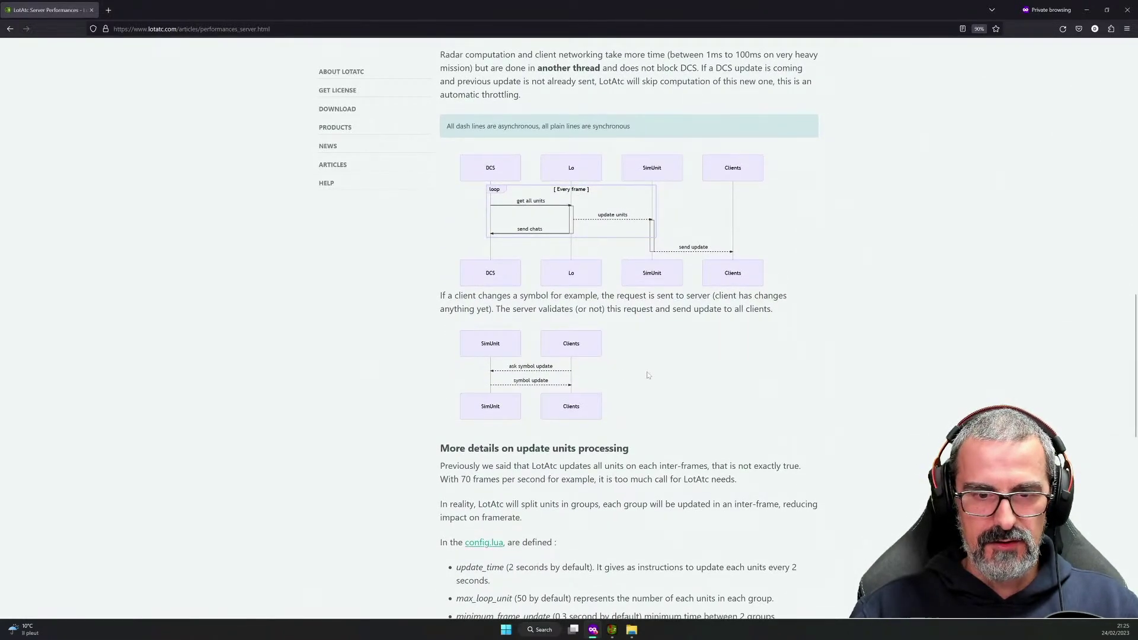
{"action": "scroll", "coordinate": [647, 375], "scroll_direction": "down", "scroll_amount": 6}
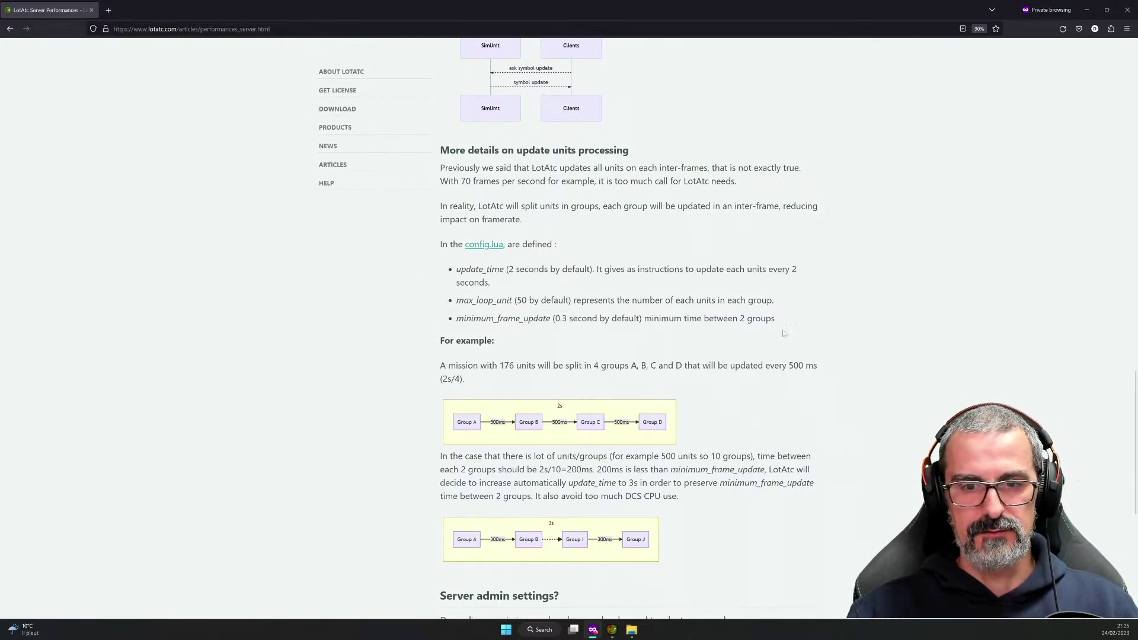
{"action": "scroll", "coordinate": [860, 354], "scroll_direction": "down", "scroll_amount": 3}
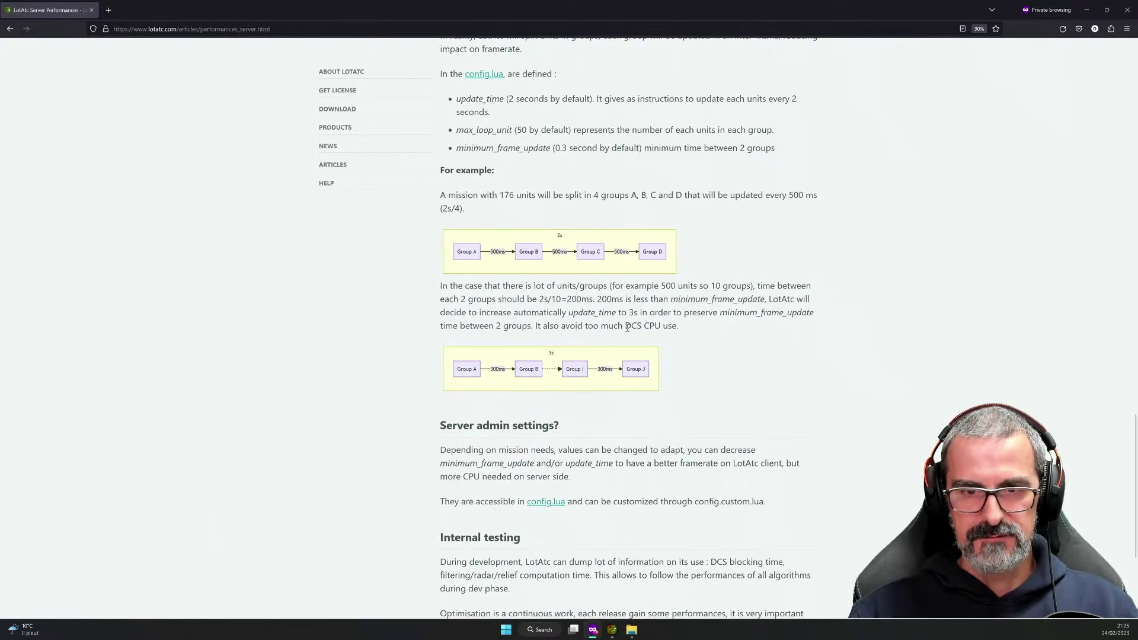
{"action": "left_click_drag", "start_coordinate": [625, 325], "coordinate": [694, 332]}
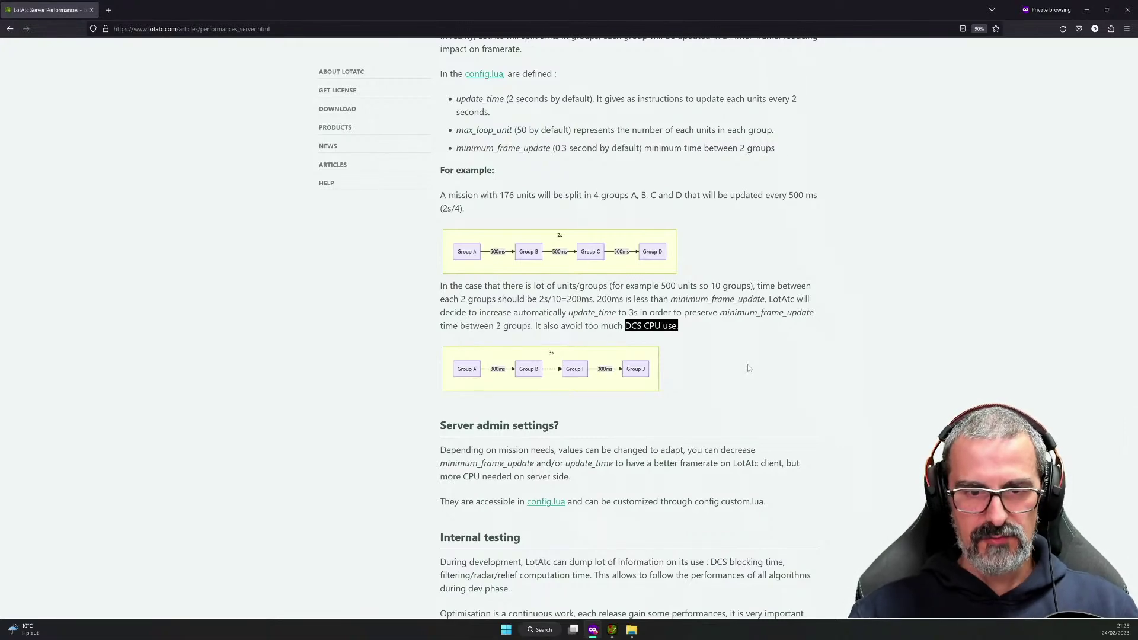
{"action": "scroll", "coordinate": [748, 368], "scroll_direction": "down", "scroll_amount": 2}
{"action": "scroll", "coordinate": [749, 368], "scroll_direction": "up", "scroll_amount": 1}
{"action": "scroll", "coordinate": [748, 368], "scroll_direction": "up", "scroll_amount": 2}
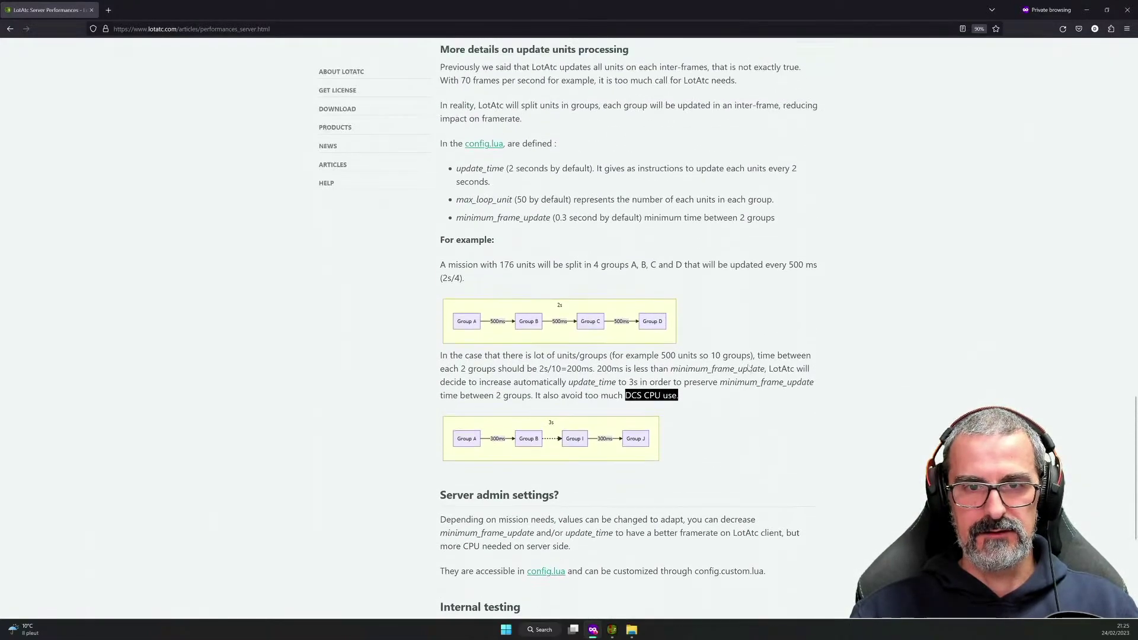
{"action": "scroll", "coordinate": [749, 368], "scroll_direction": "up", "scroll_amount": 7}
{"action": "scroll", "coordinate": [748, 364], "scroll_direction": "up", "scroll_amount": 15}
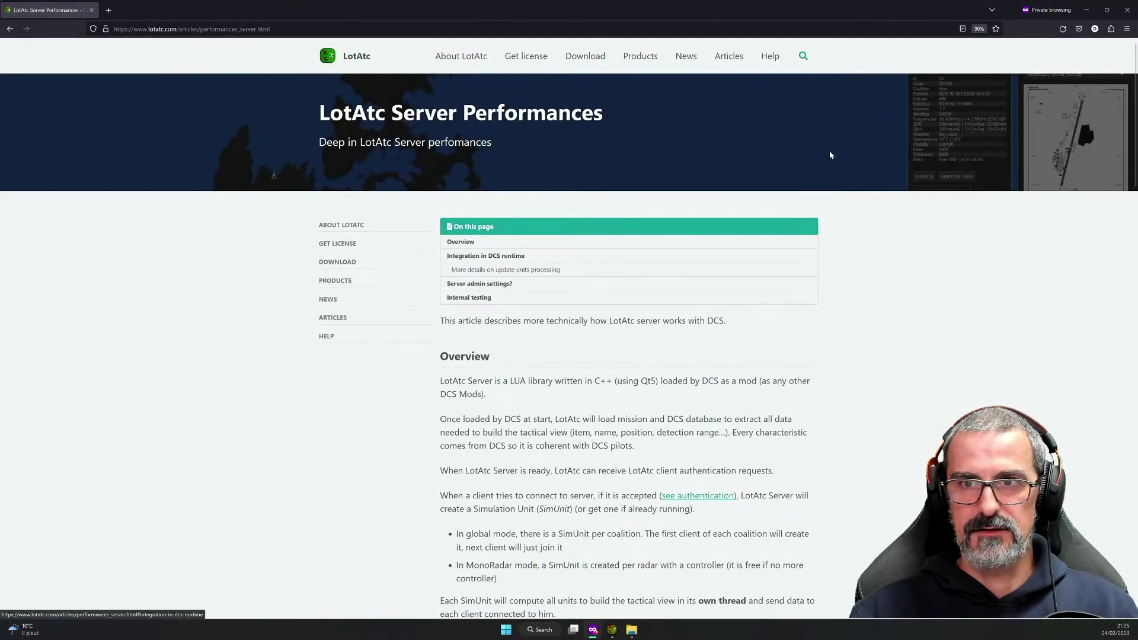
{"action": "left_click", "coordinate": [1088, 11]}
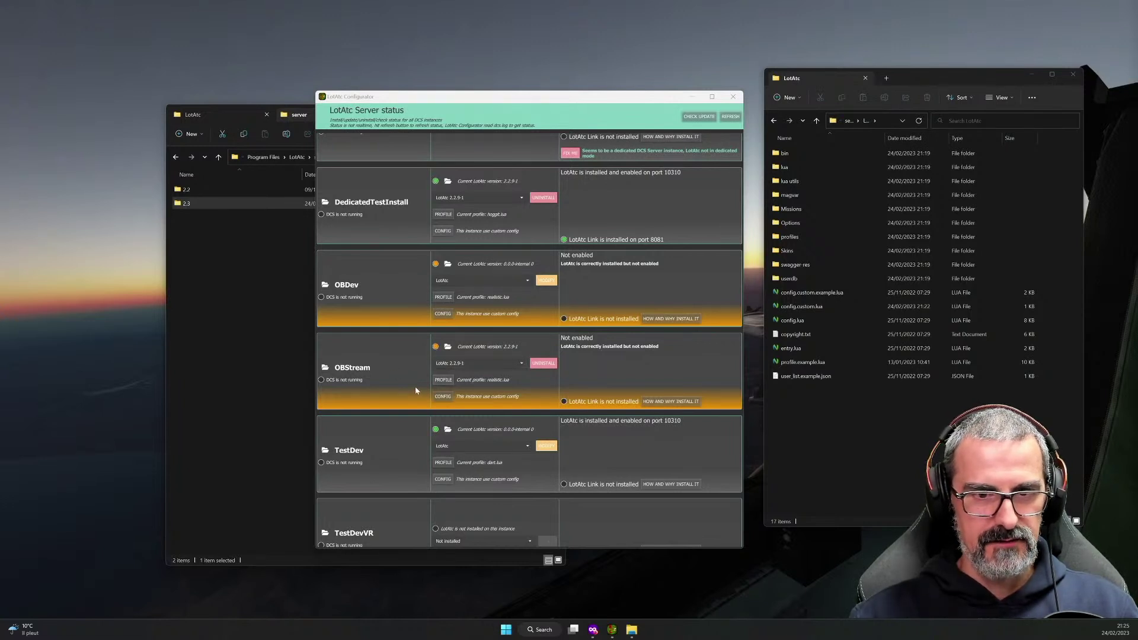
Open the OBStream instance's config in LotAtc Configurator and expand its Common setup settings.
{"action": "left_click", "coordinate": [447, 400]}
{"action": "left_click_drag", "start_coordinate": [485, 99], "coordinate": [543, 90]}
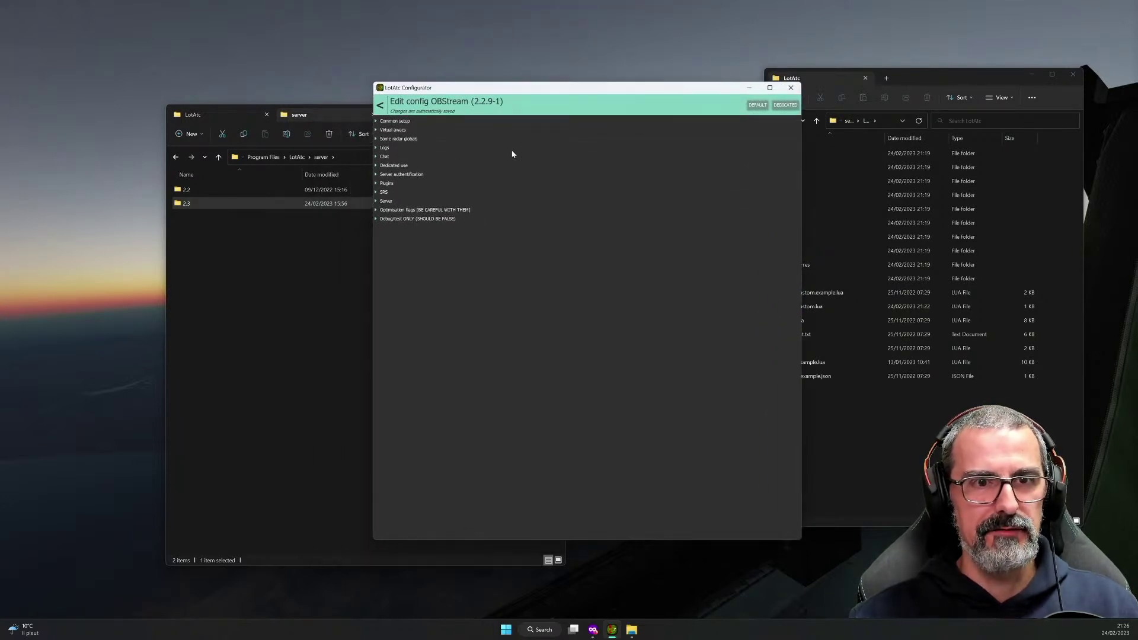
{"action": "left_click", "coordinate": [401, 122]}
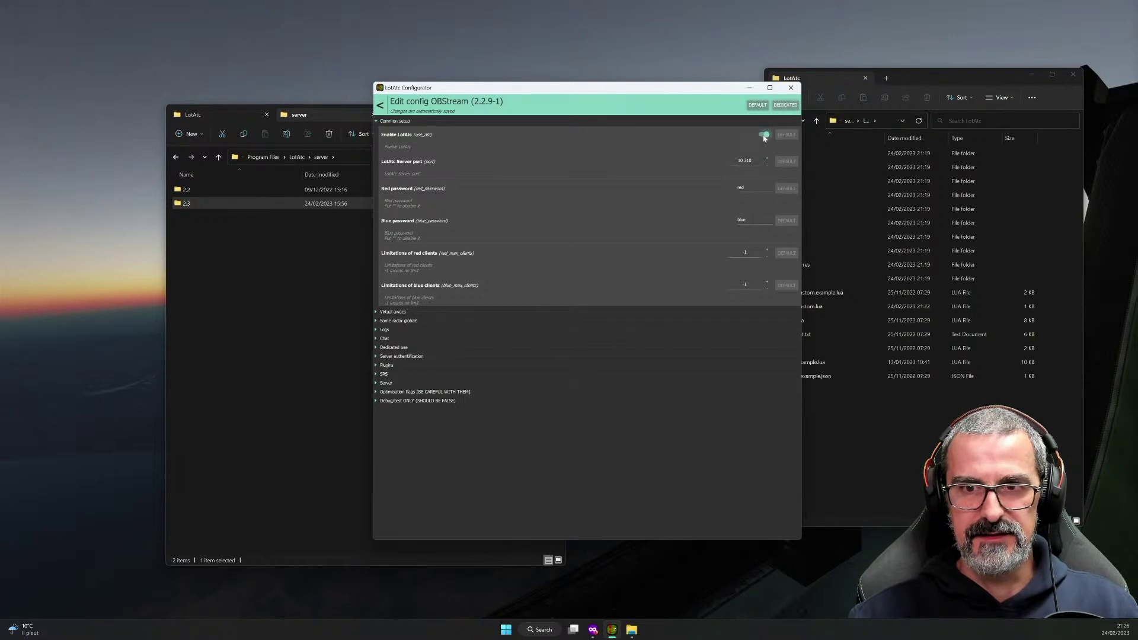
Review the LotAtc server port, the red and blue passwords, and the client limits in Common setup.
{"action": "left_click", "coordinate": [737, 161]}
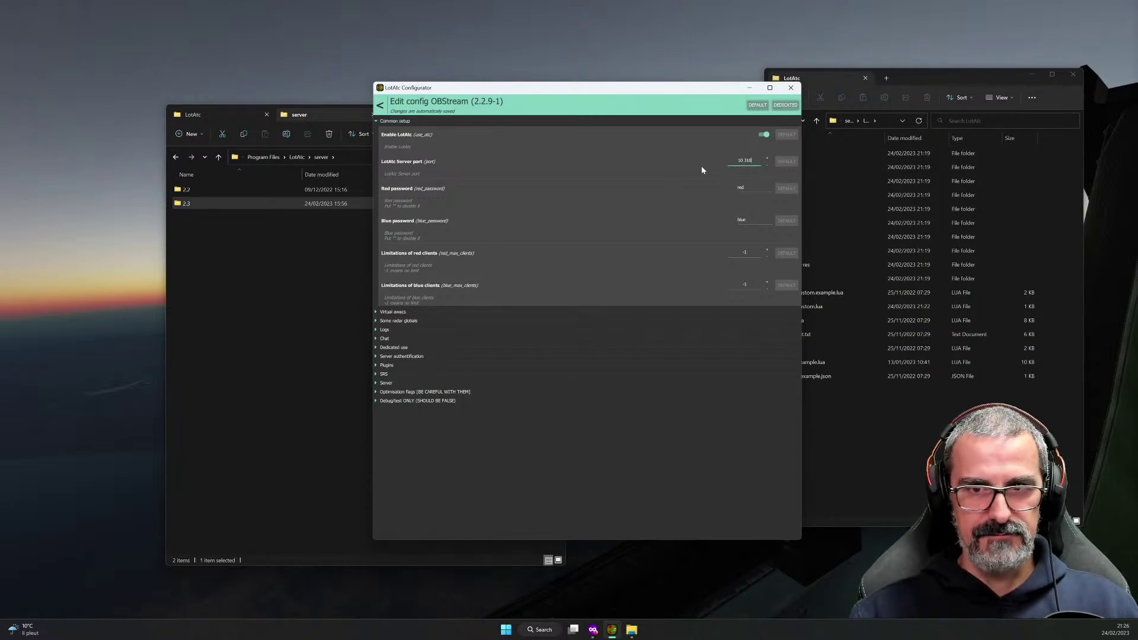
{"action": "left_click", "coordinate": [756, 221]}
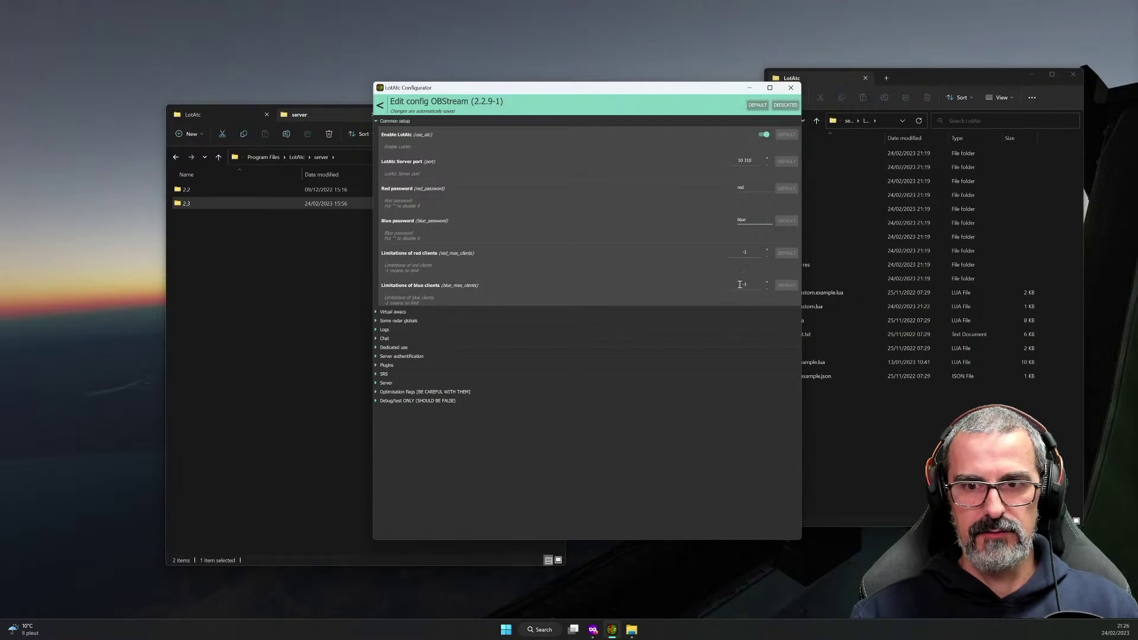
{"action": "left_click", "coordinate": [785, 286]}
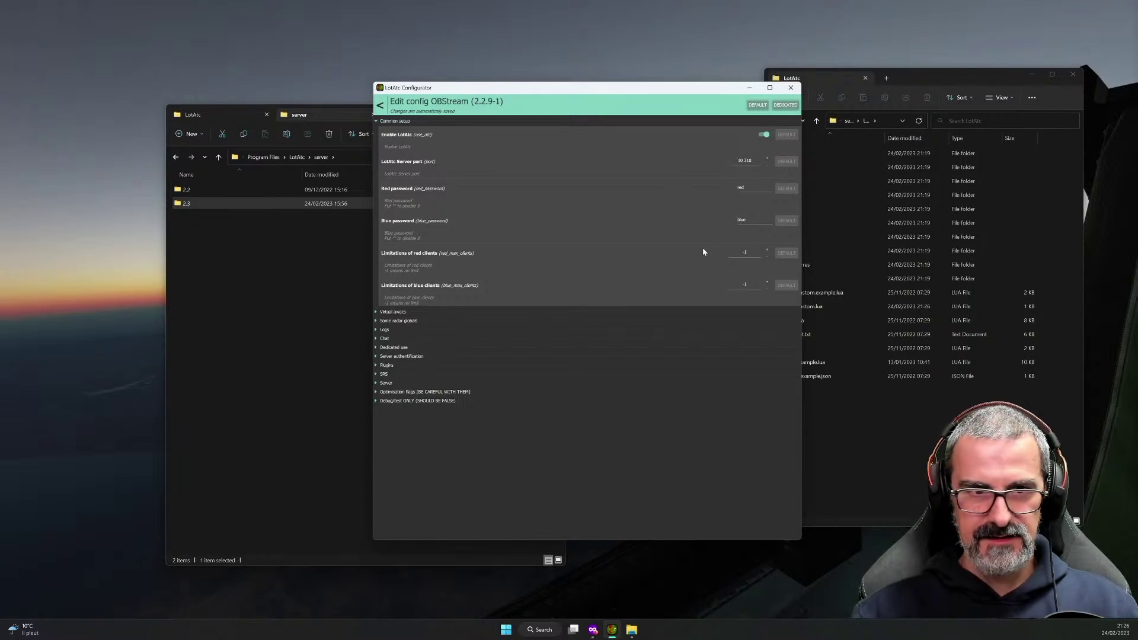
{"action": "left_click", "coordinate": [397, 122]}
Try out a custom virtual AWACS name and the static-on-bulls option, restoring each to its default.
{"action": "left_click", "coordinate": [397, 131]}
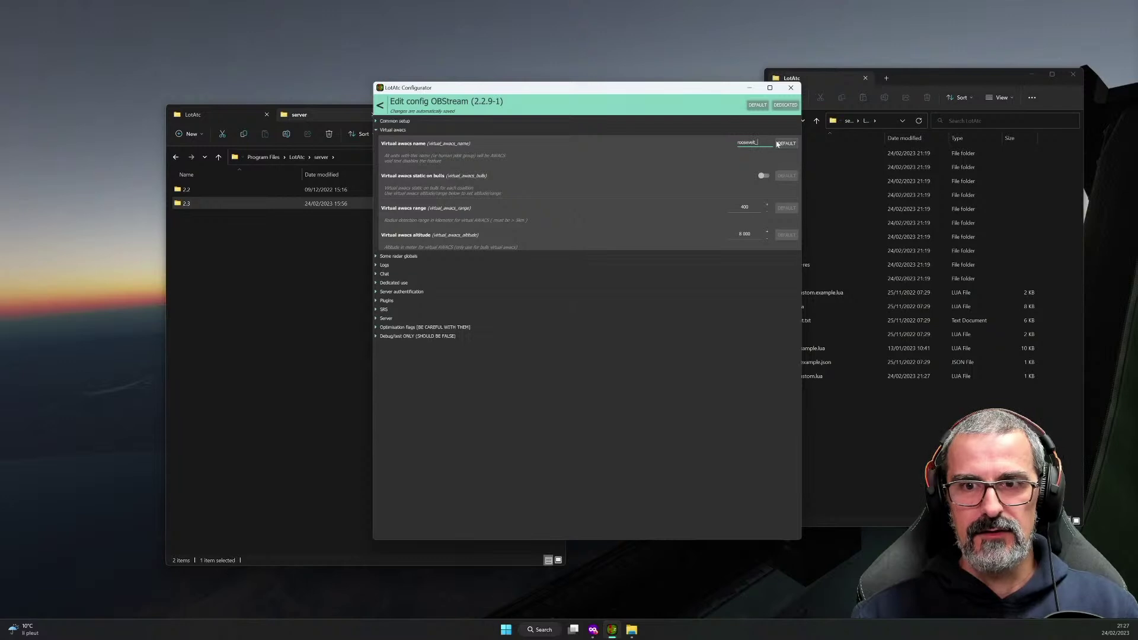
{"action": "left_click", "coordinate": [786, 144]}
{"action": "left_click", "coordinate": [756, 145]}
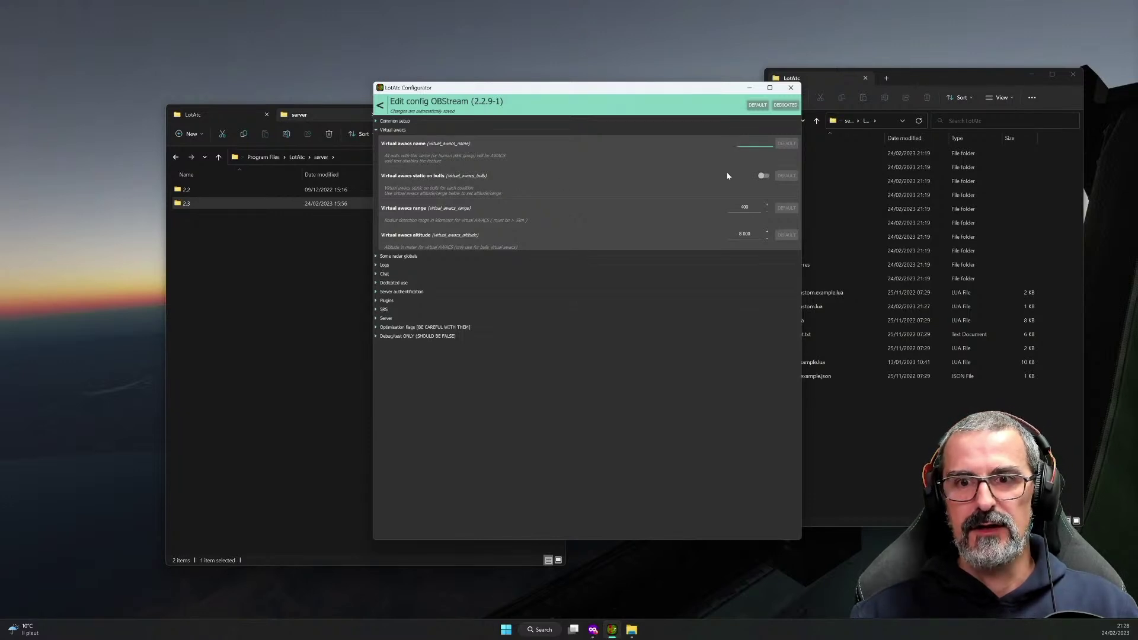
{"action": "left_click", "coordinate": [763, 176]}
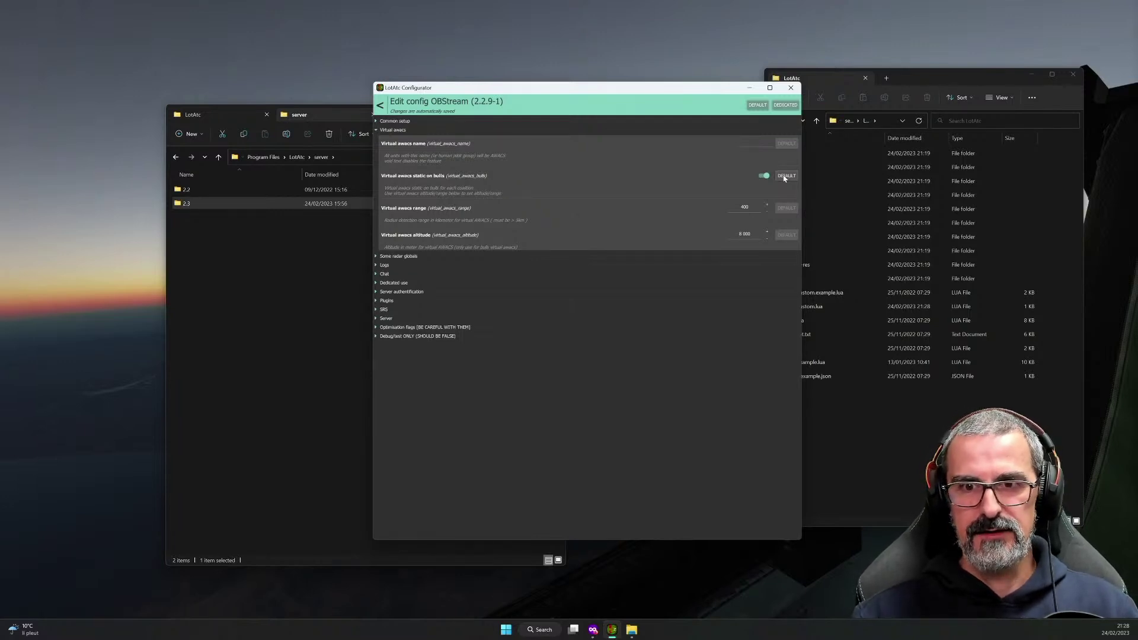
{"action": "left_click", "coordinate": [785, 176]}
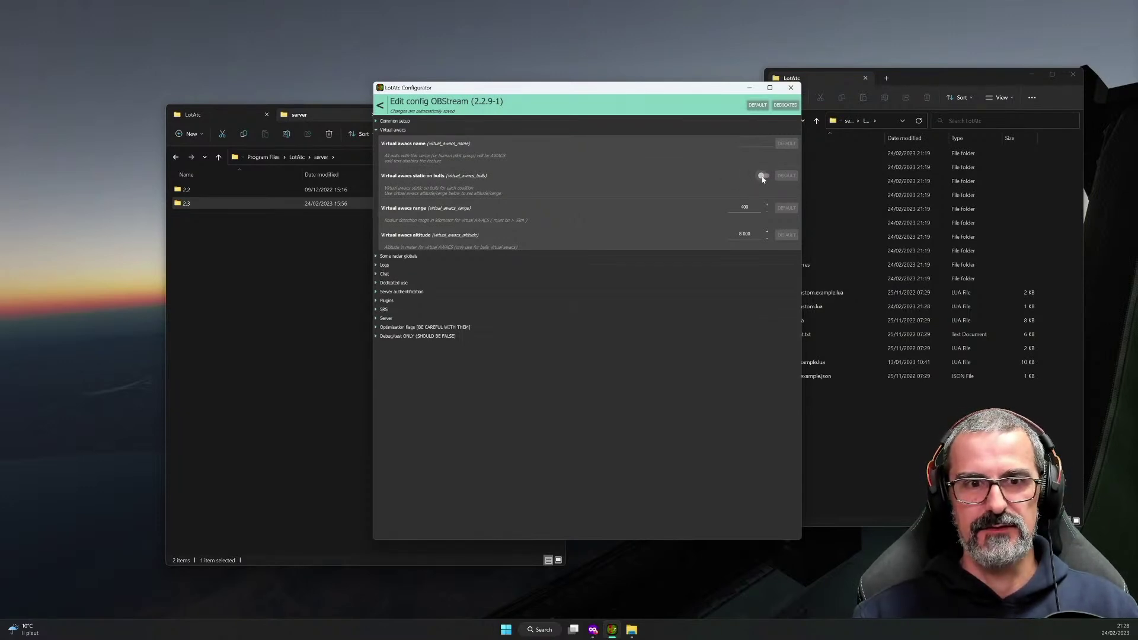
{"action": "left_click", "coordinate": [396, 130]}
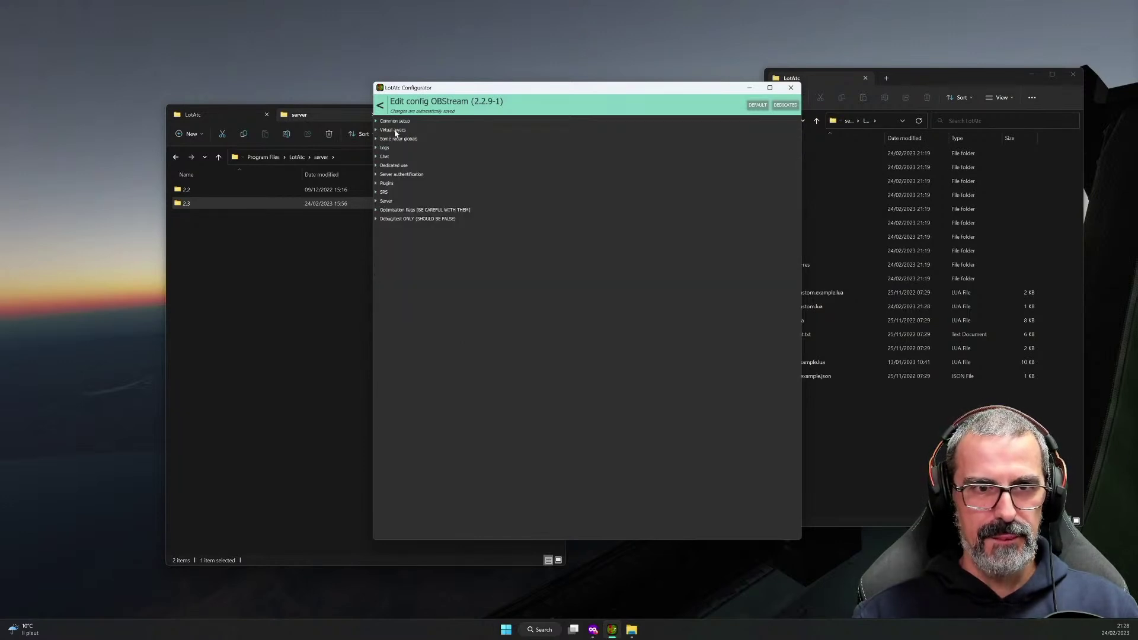
Review the ignored radar name and minimal detection range under Some radar globals, and the Enable log option under Logs.
{"action": "left_click", "coordinate": [395, 139]}
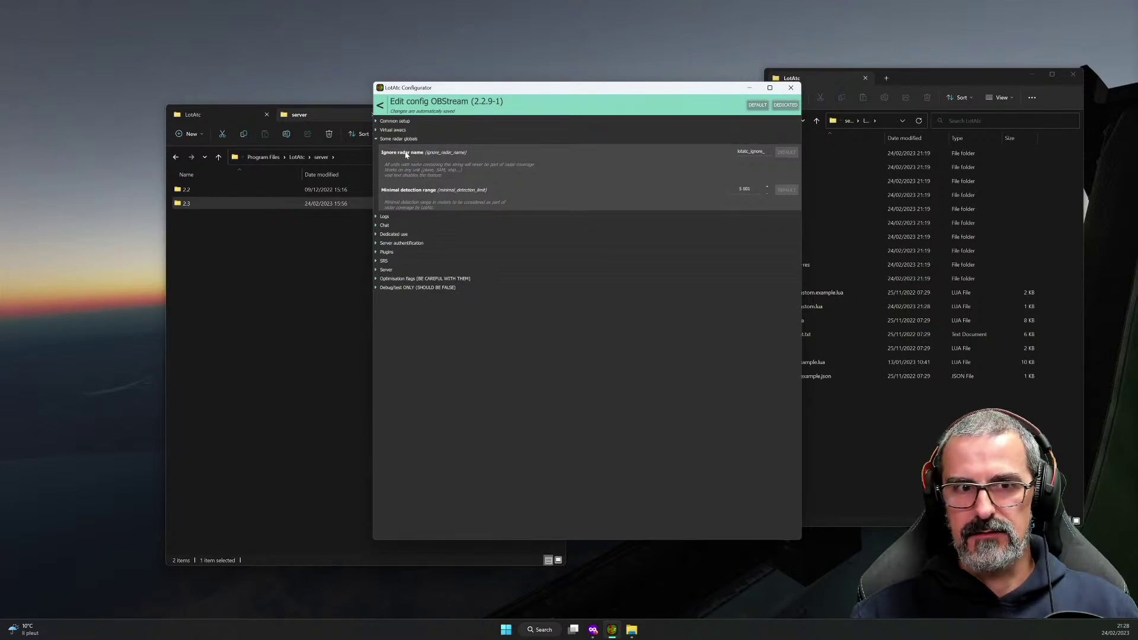
{"action": "left_click", "coordinate": [757, 152]}
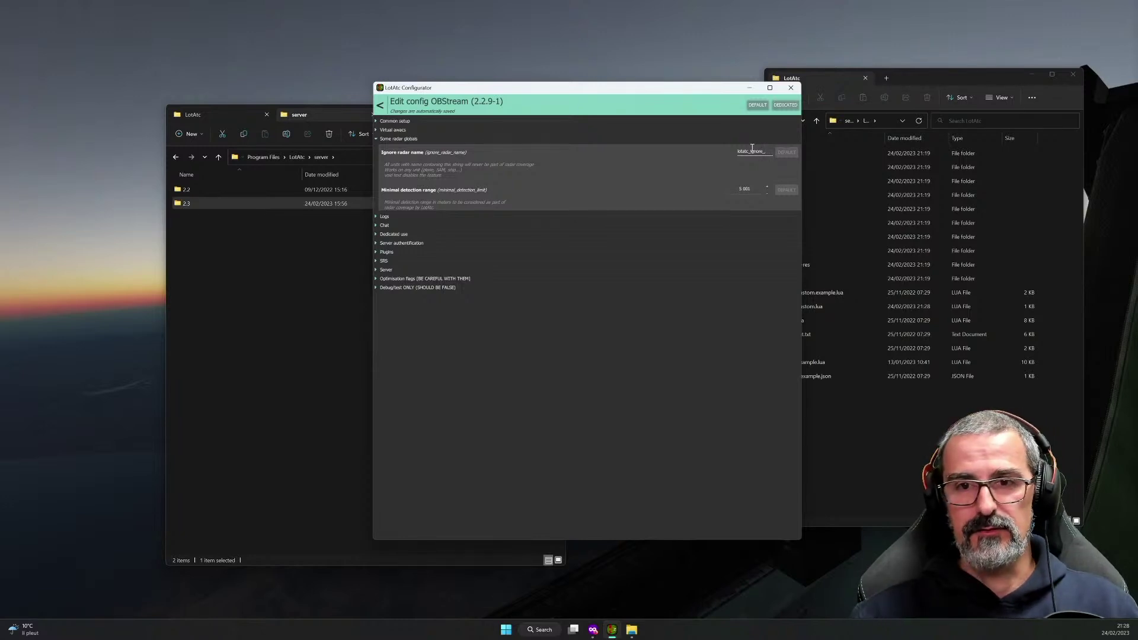
{"action": "left_click", "coordinate": [751, 188]}
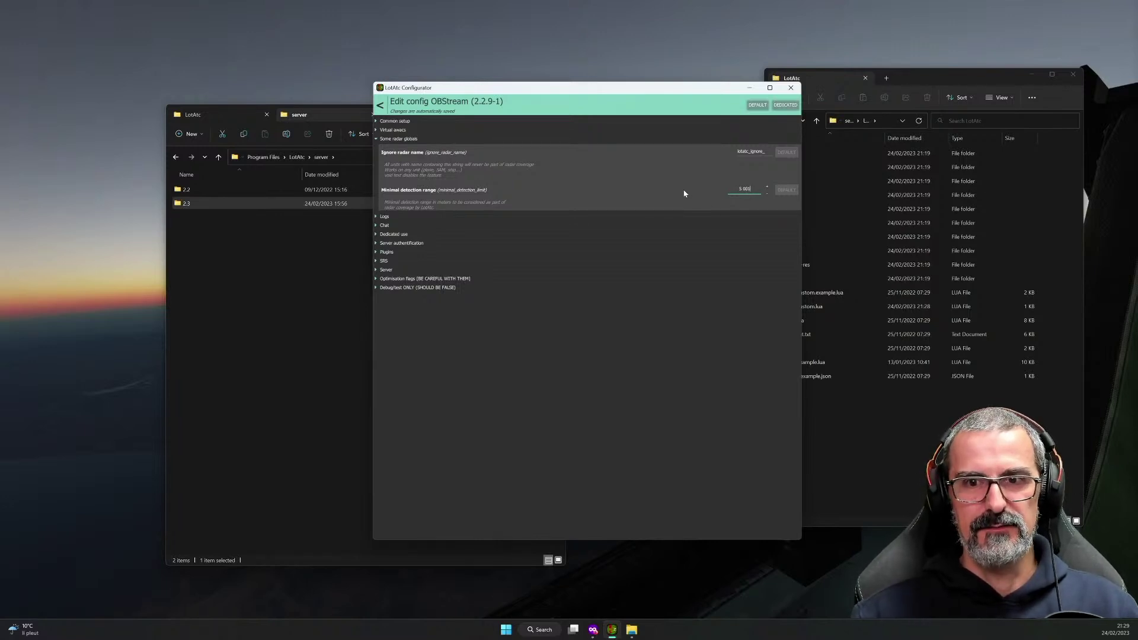
{"action": "double_click", "coordinate": [746, 188]}
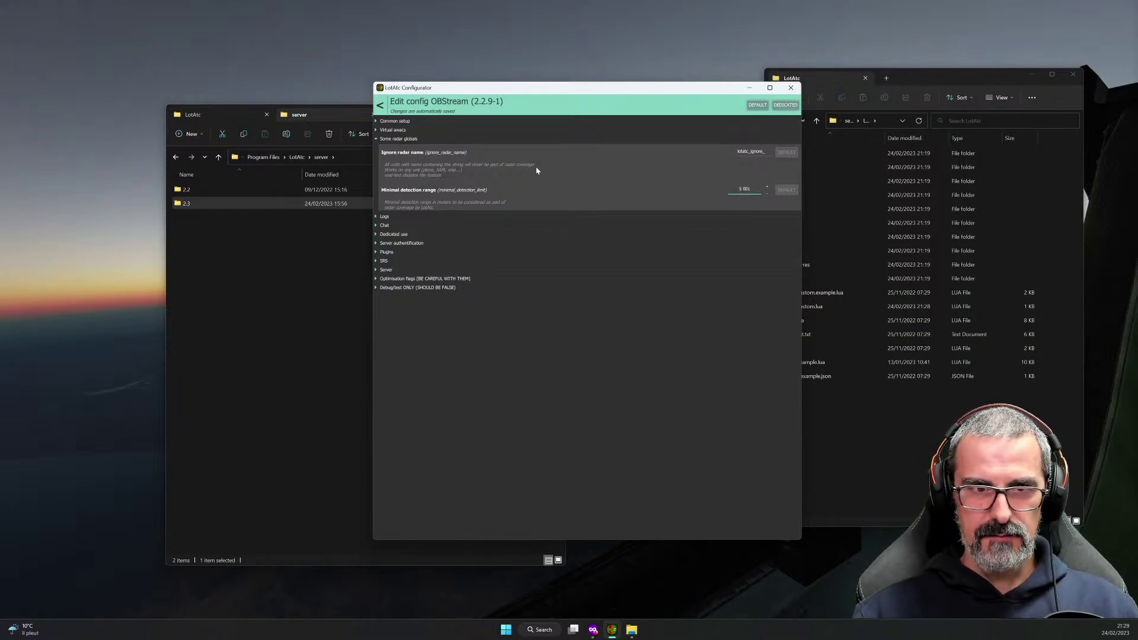
{"action": "left_click", "coordinate": [407, 140]}
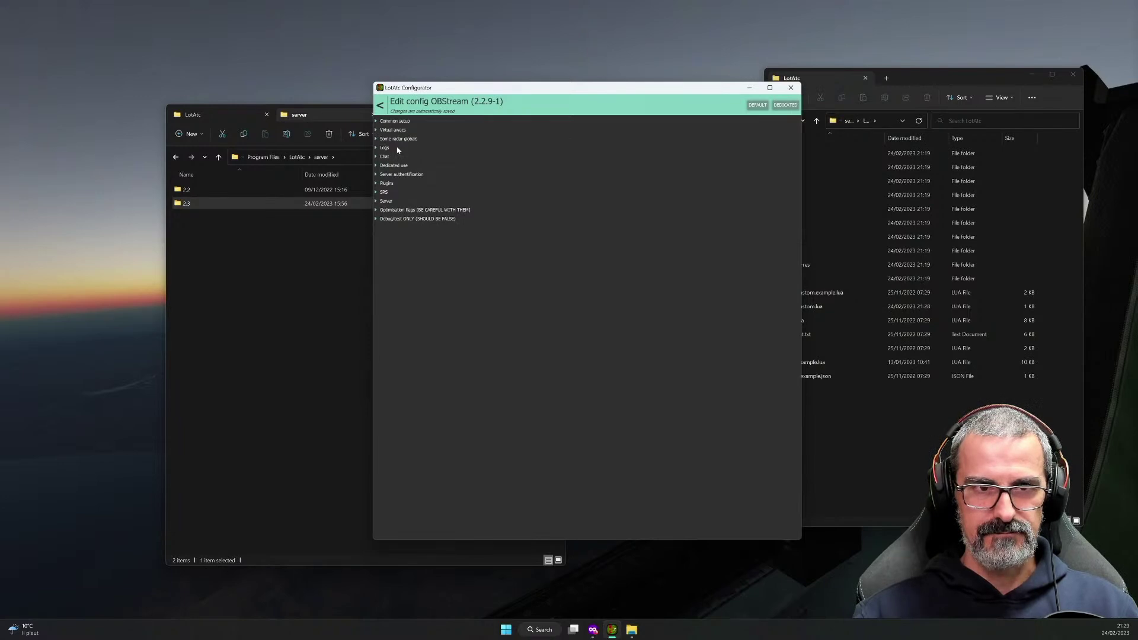
{"action": "left_click", "coordinate": [385, 148]}
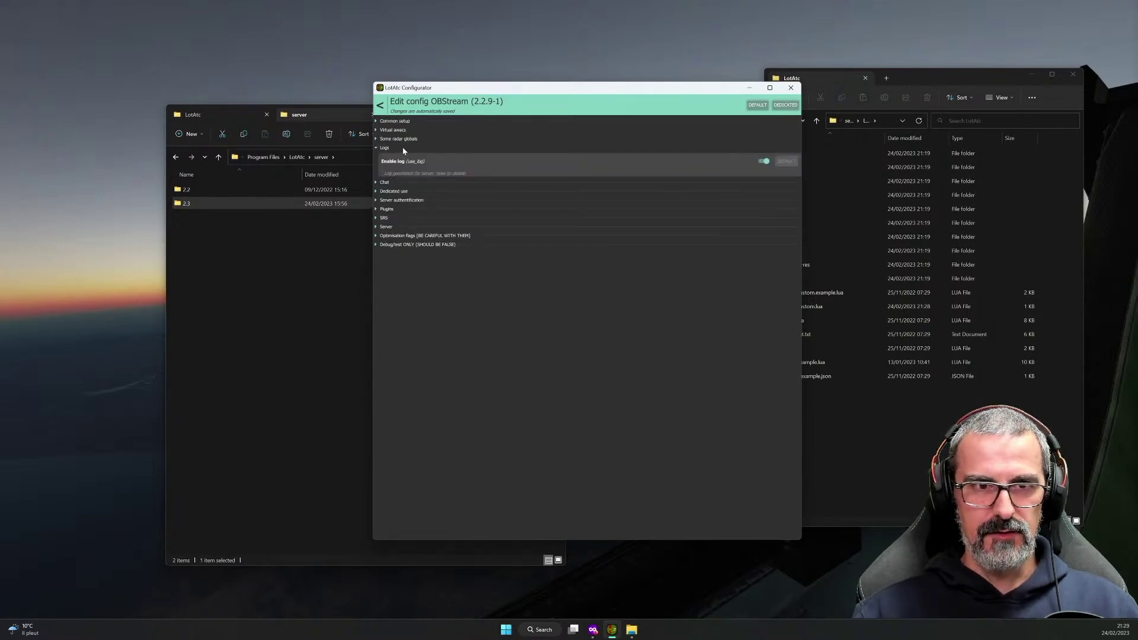
{"action": "left_click", "coordinate": [403, 150]}
Expand the Chat settings and choose "no message in DCS" for the connect/disconnect message option.
{"action": "left_click", "coordinate": [400, 156]}
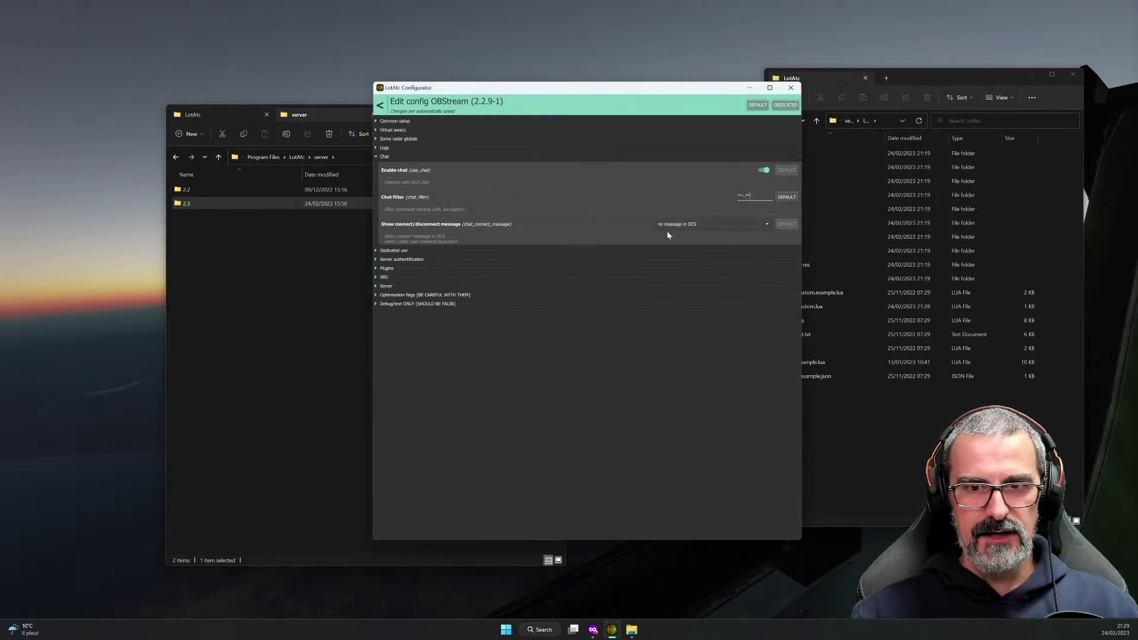
{"action": "left_click", "coordinate": [697, 225]}
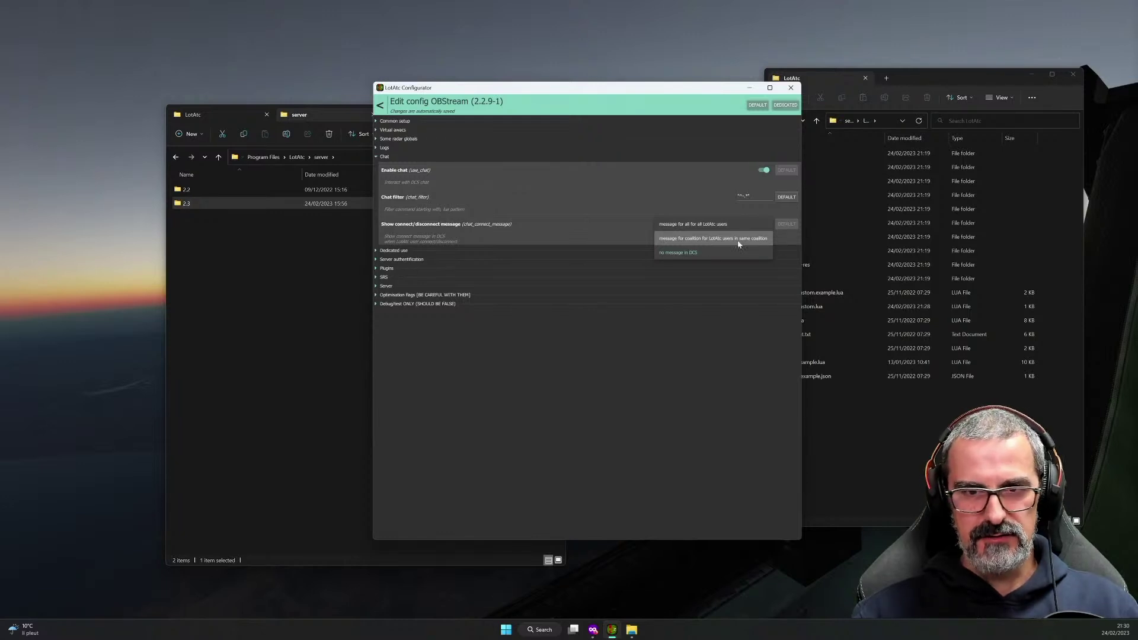
{"action": "left_click", "coordinate": [686, 254]}
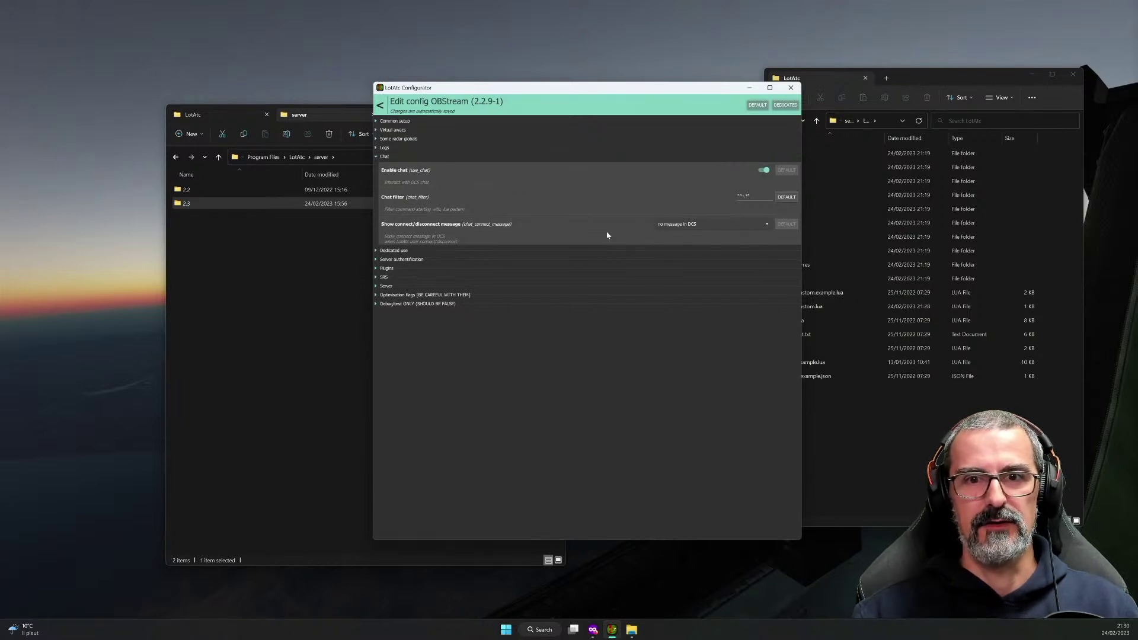
Review the dedicated mode option and the available dedicated profiles under Dedicated use, keeping realistic.lua.
{"action": "left_click", "coordinate": [388, 155]}
{"action": "left_click", "coordinate": [392, 166]}
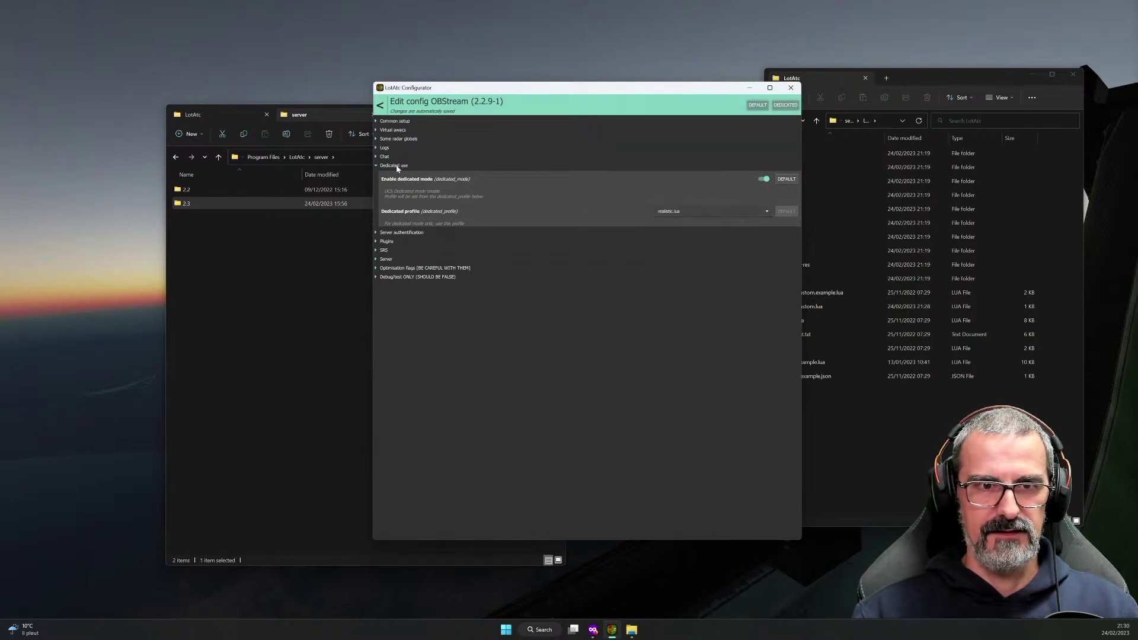
{"action": "left_click", "coordinate": [680, 211]}
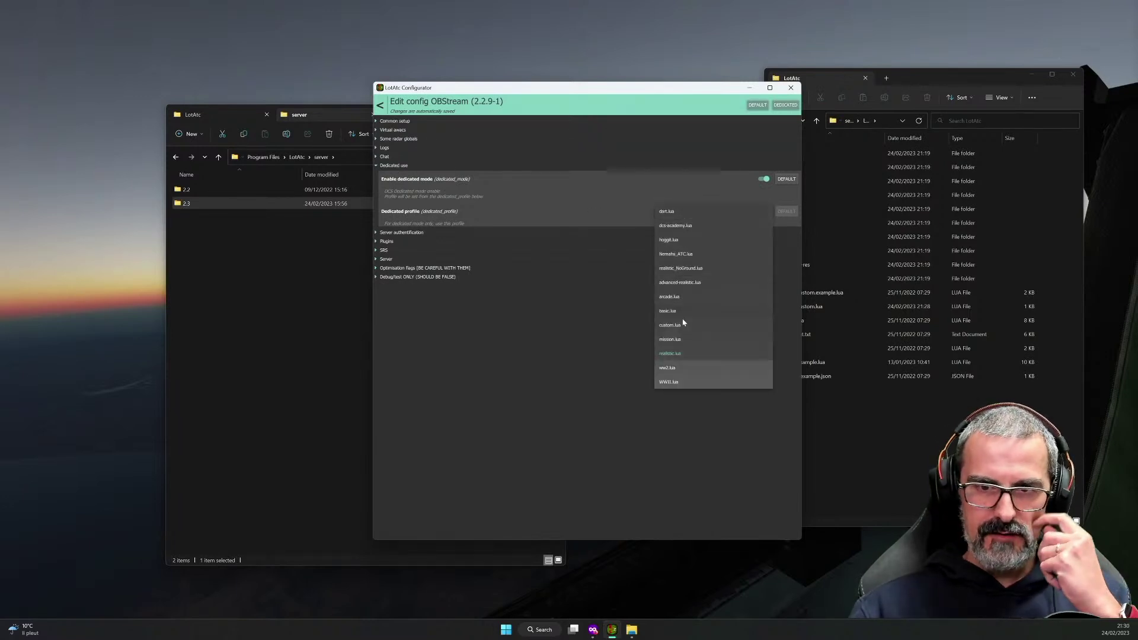
{"action": "left_click", "coordinate": [604, 204]}
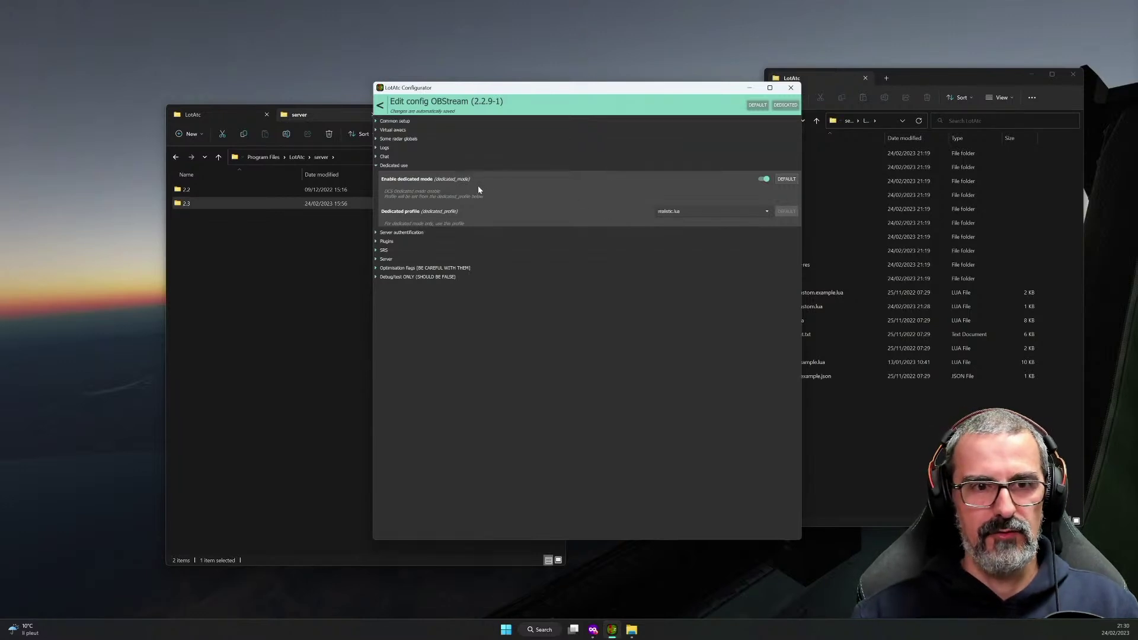
{"action": "left_click", "coordinate": [395, 167]}
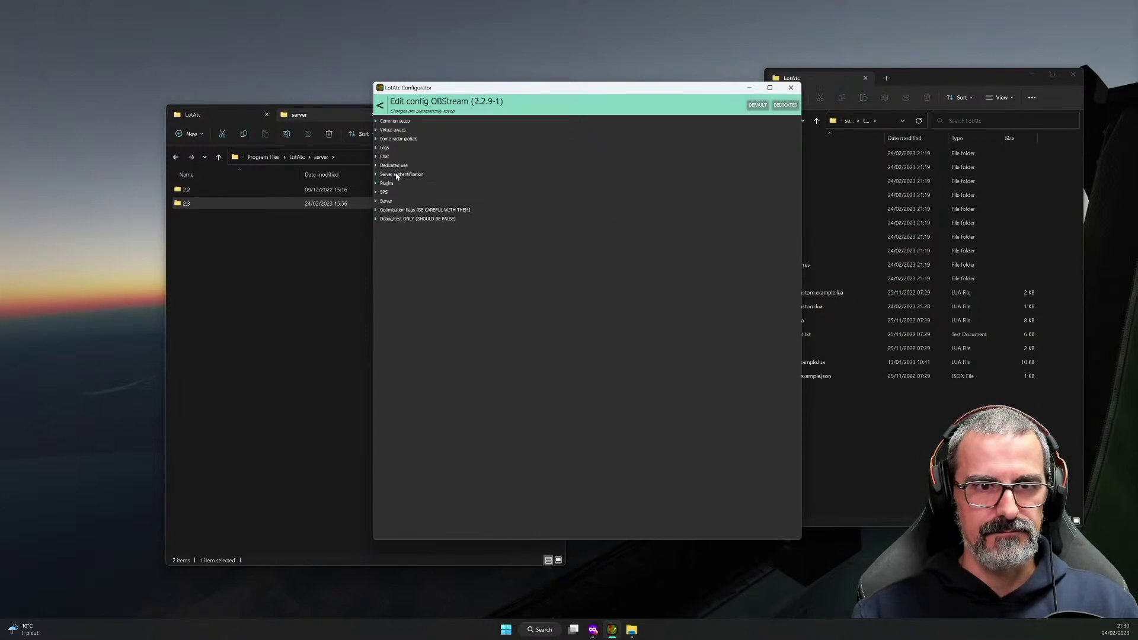
Review the Server authentication settings, including the choices for blocking connections from DCS pilots, keeping "No block".
{"action": "left_click", "coordinate": [397, 174]}
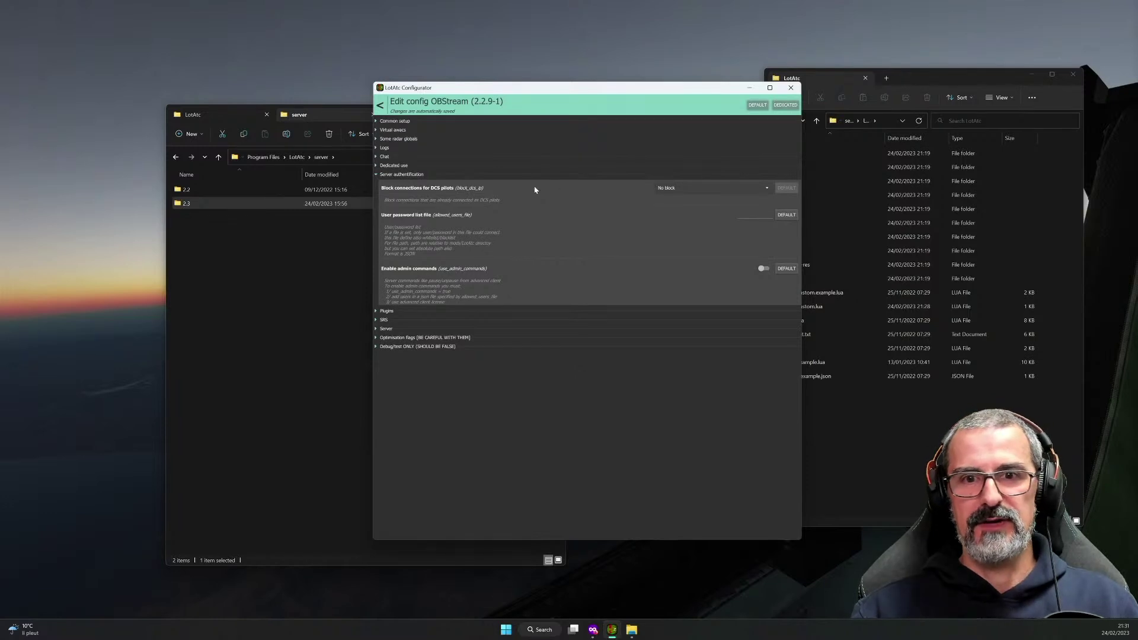
{"action": "left_click", "coordinate": [702, 188]}
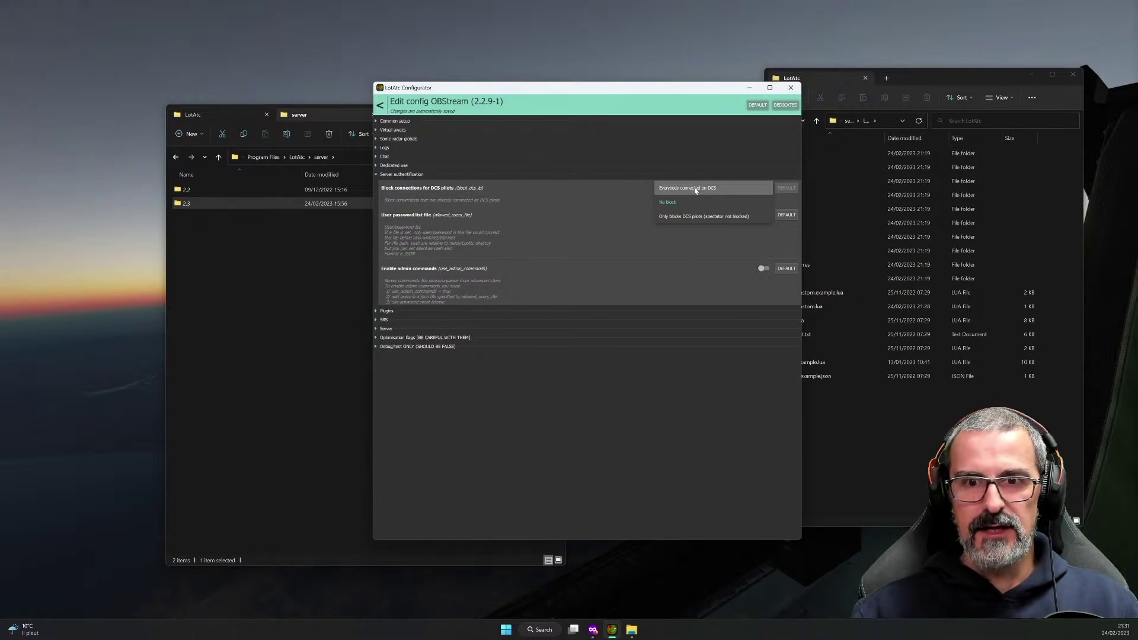
{"action": "left_click", "coordinate": [624, 191]}
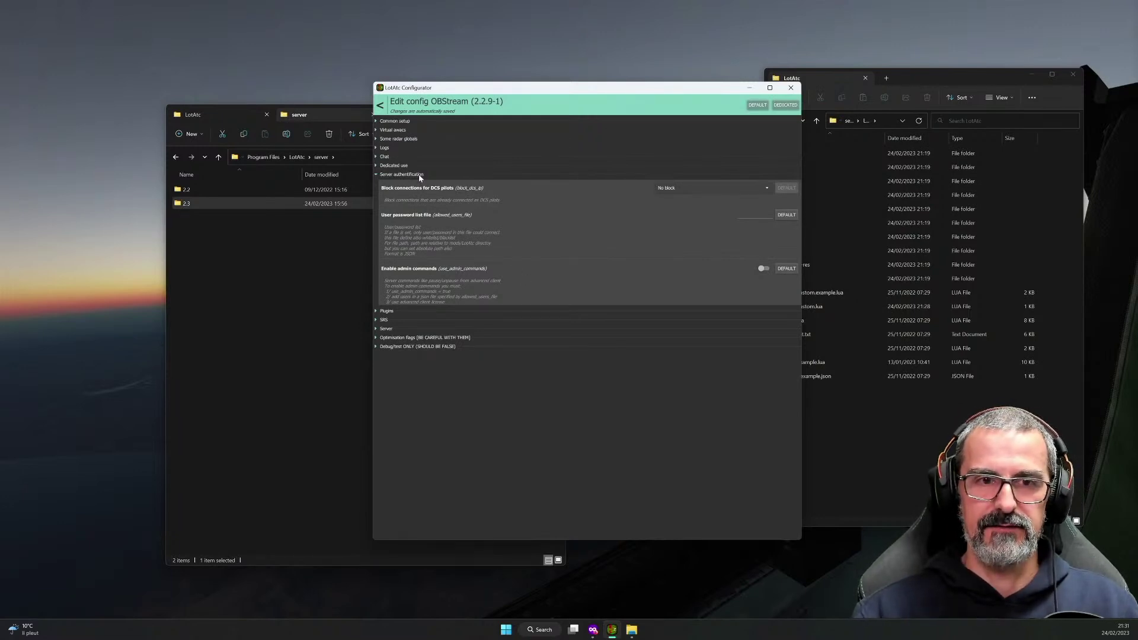
{"action": "left_click", "coordinate": [419, 175]}
Review the export options under Plugins and the transponder, port and server settings under SRS.
{"action": "left_click", "coordinate": [389, 184]}
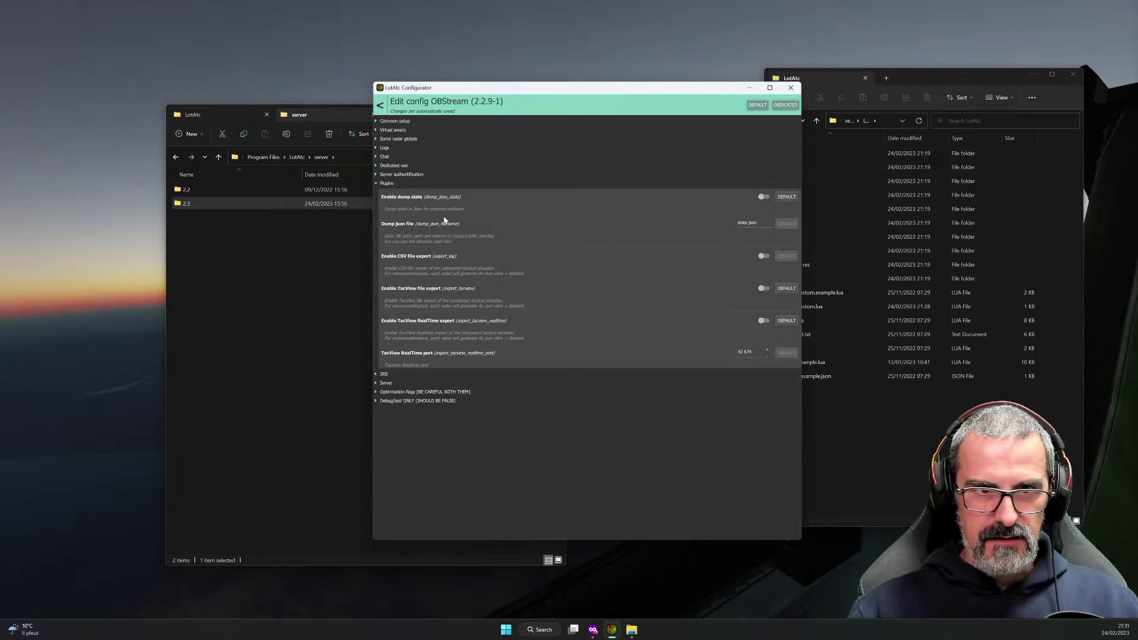
{"action": "left_click", "coordinate": [386, 183]}
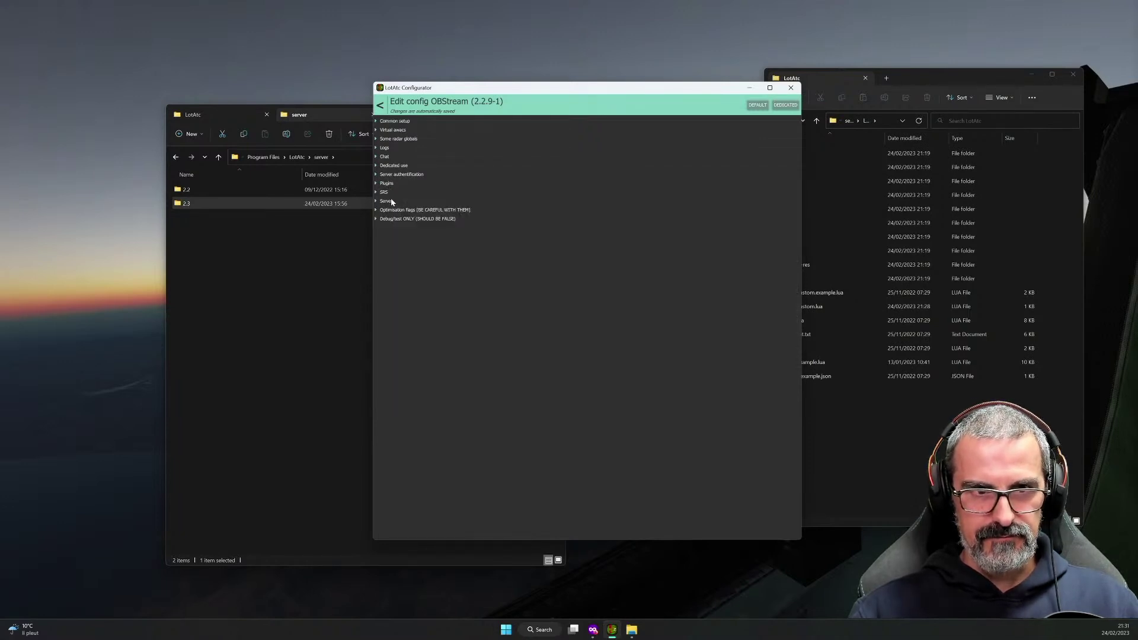
{"action": "left_click", "coordinate": [385, 192]}
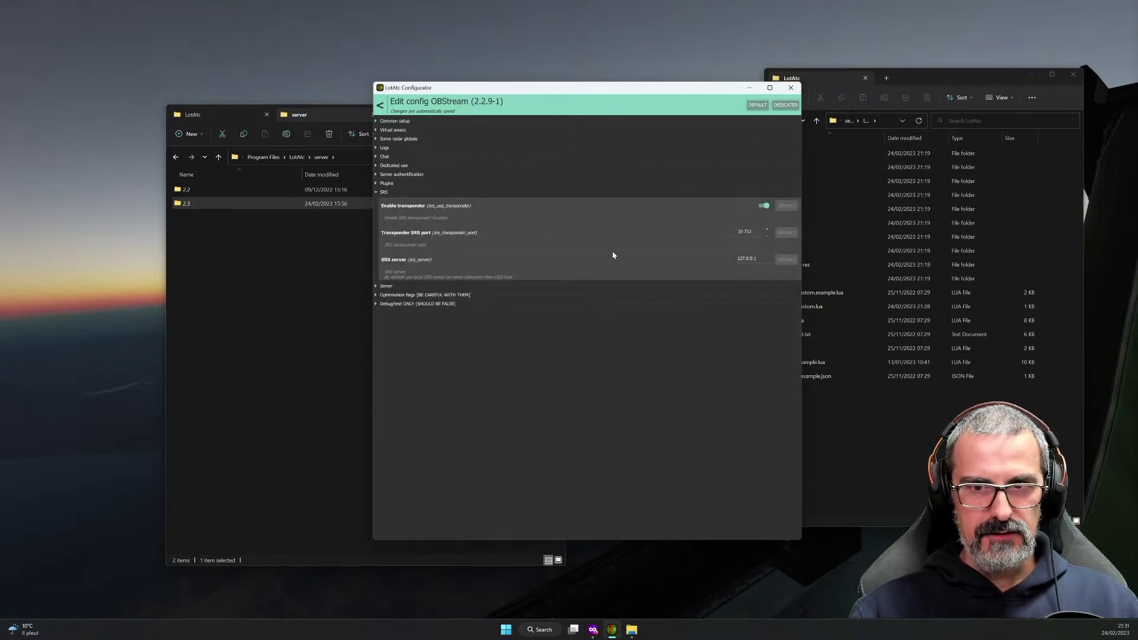
{"action": "left_click", "coordinate": [763, 205]}
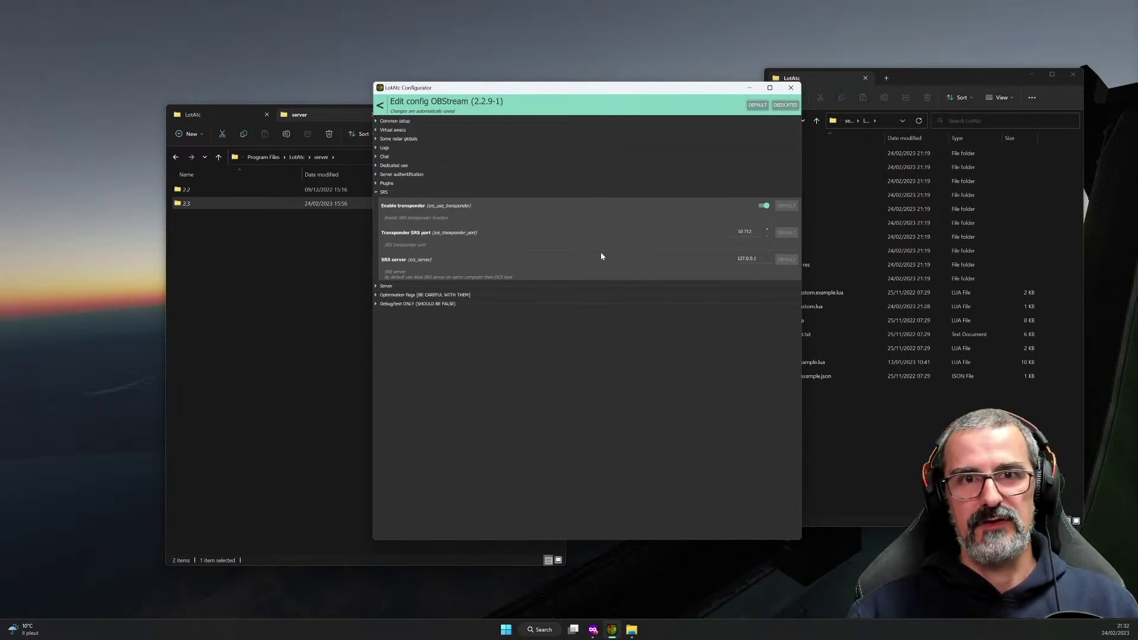
{"action": "left_click", "coordinate": [382, 193]}
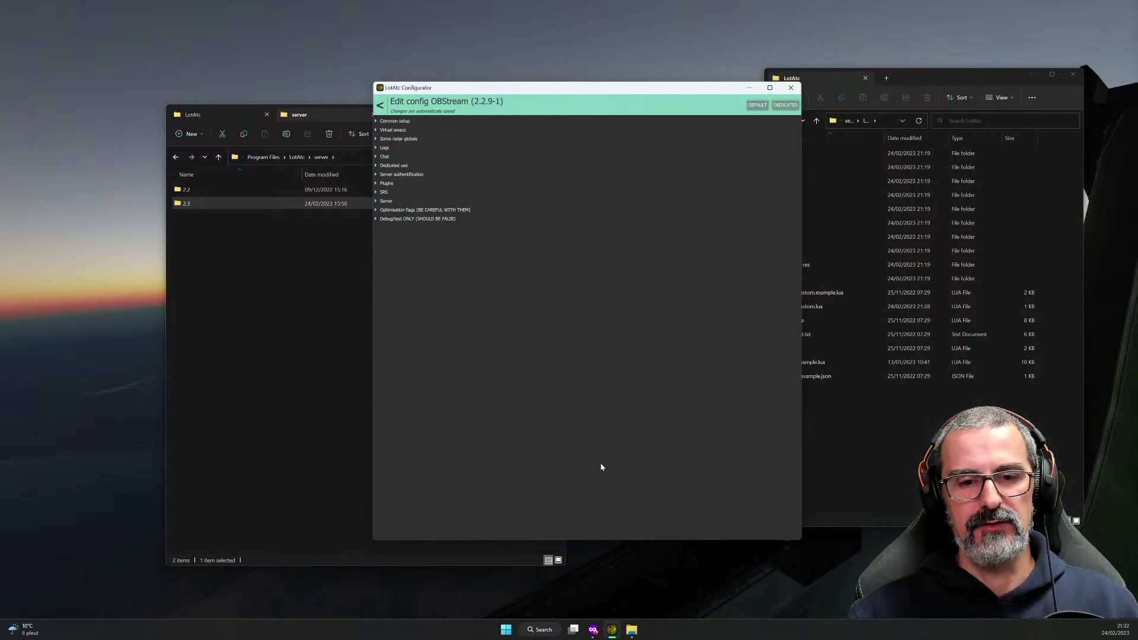
Switch to the LotAtc website in the browser, search for "transpond", and open the Transponder documentation page.
{"action": "mouse_move", "coordinate": [593, 629]}
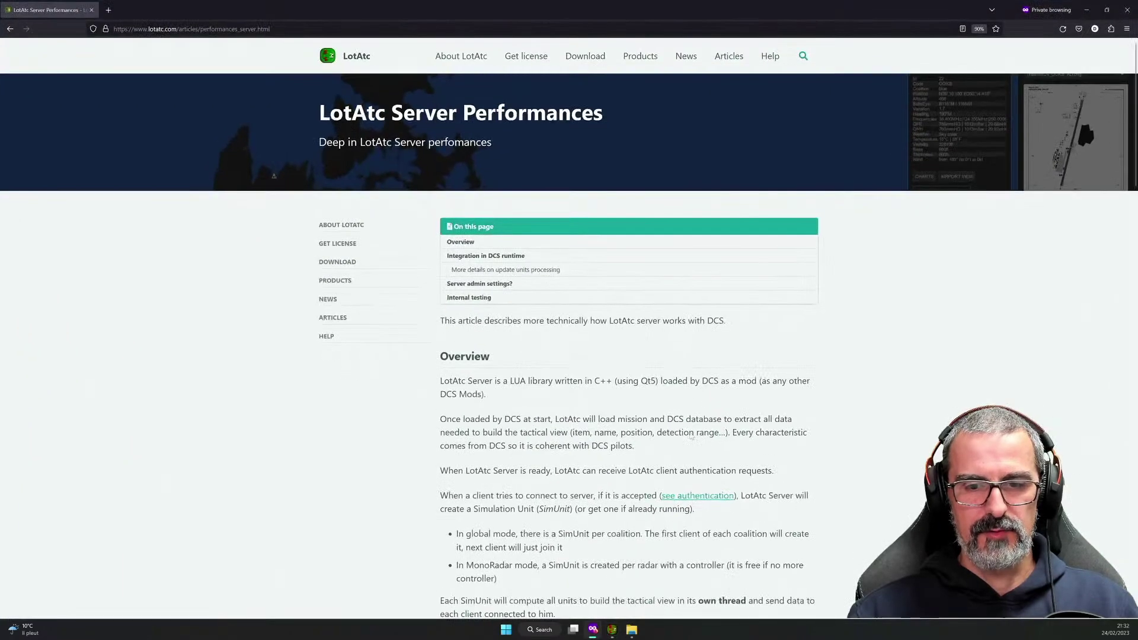
{"action": "left_click", "coordinate": [630, 578]}
{"action": "left_click", "coordinate": [802, 58]}
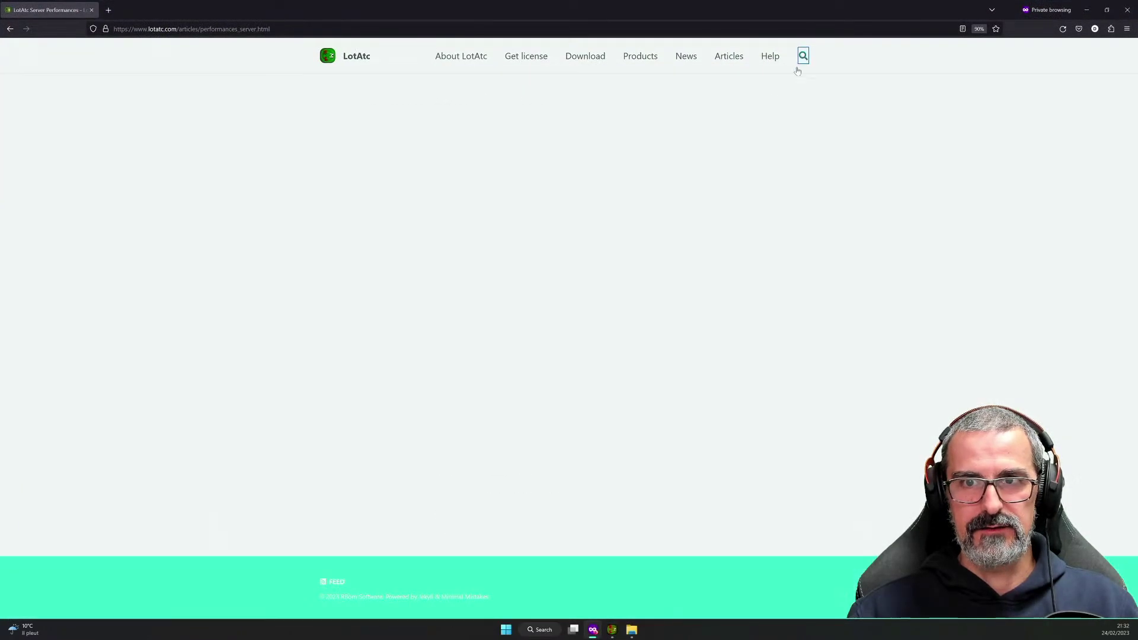
{"action": "type", "text": "tra"}
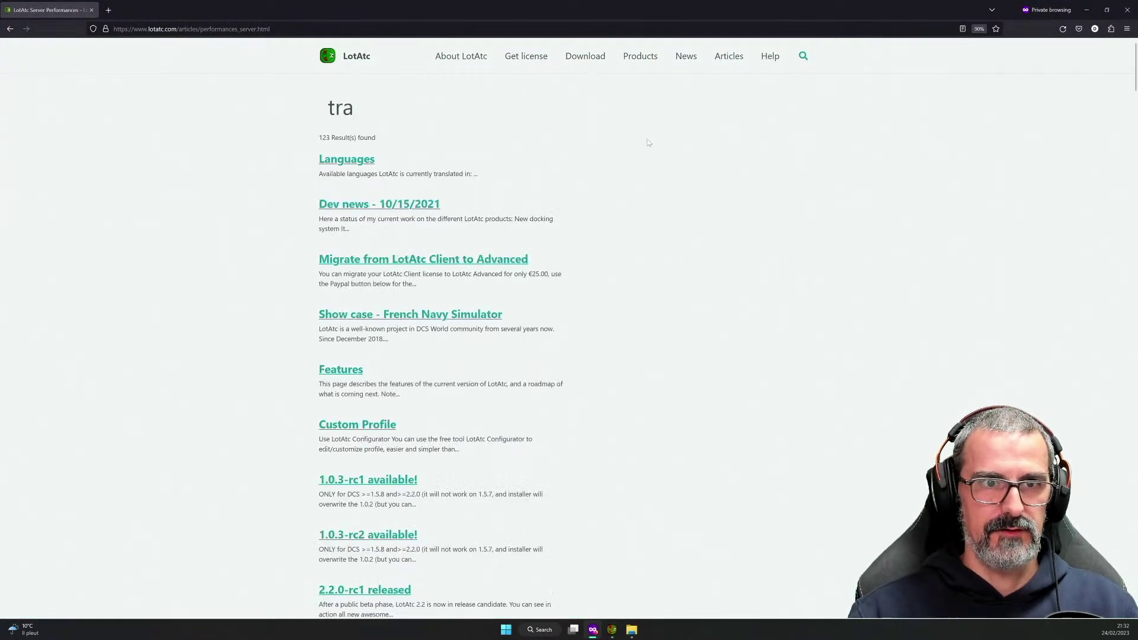
{"action": "type", "text": "nspe"}
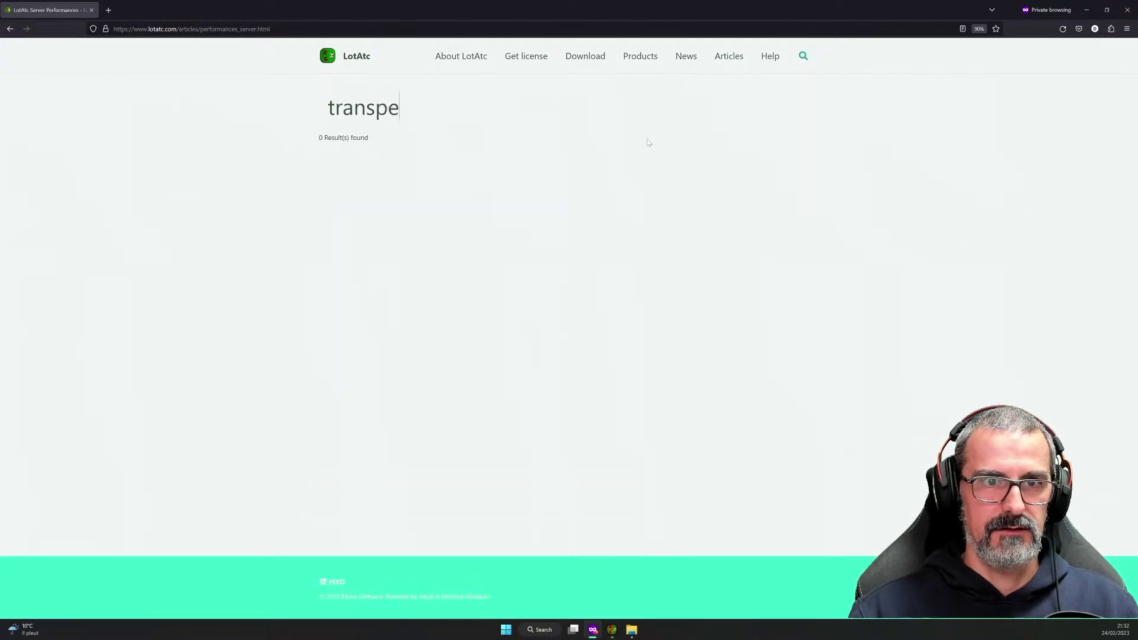
{"action": "key", "text": "BackSpace"}
{"action": "type", "text": "ond"}
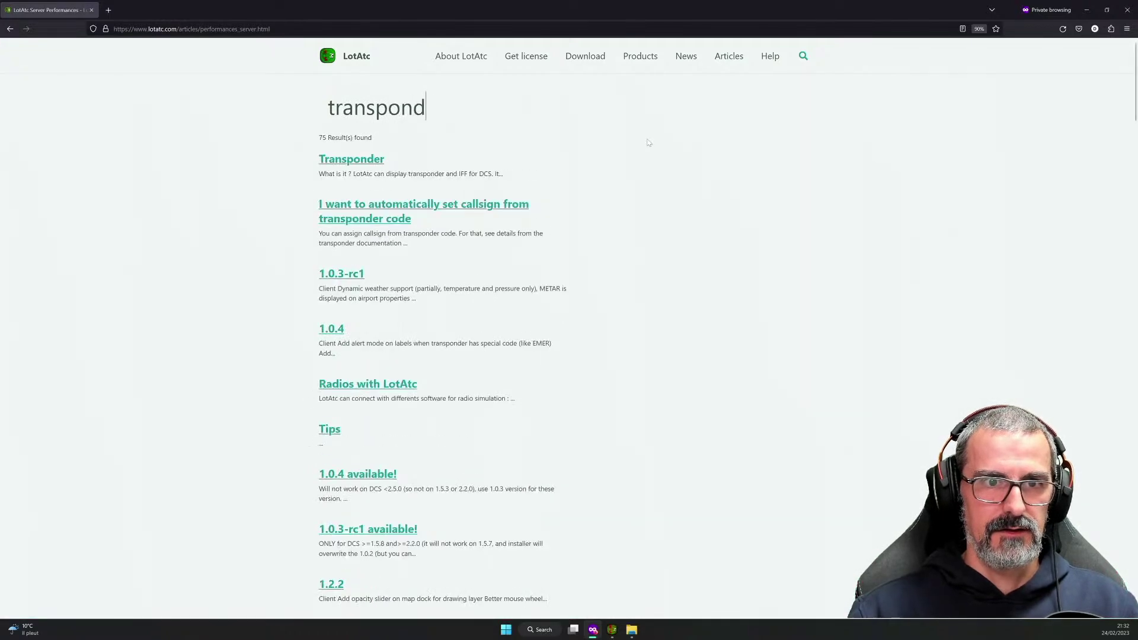
{"action": "left_click", "coordinate": [351, 160]}
Examine the IFF unit-name syntax and examples for AI on the Transponder page, then return to LotAtc Configurator.
{"action": "scroll", "coordinate": [599, 304], "scroll_direction": "down", "scroll_amount": 9}
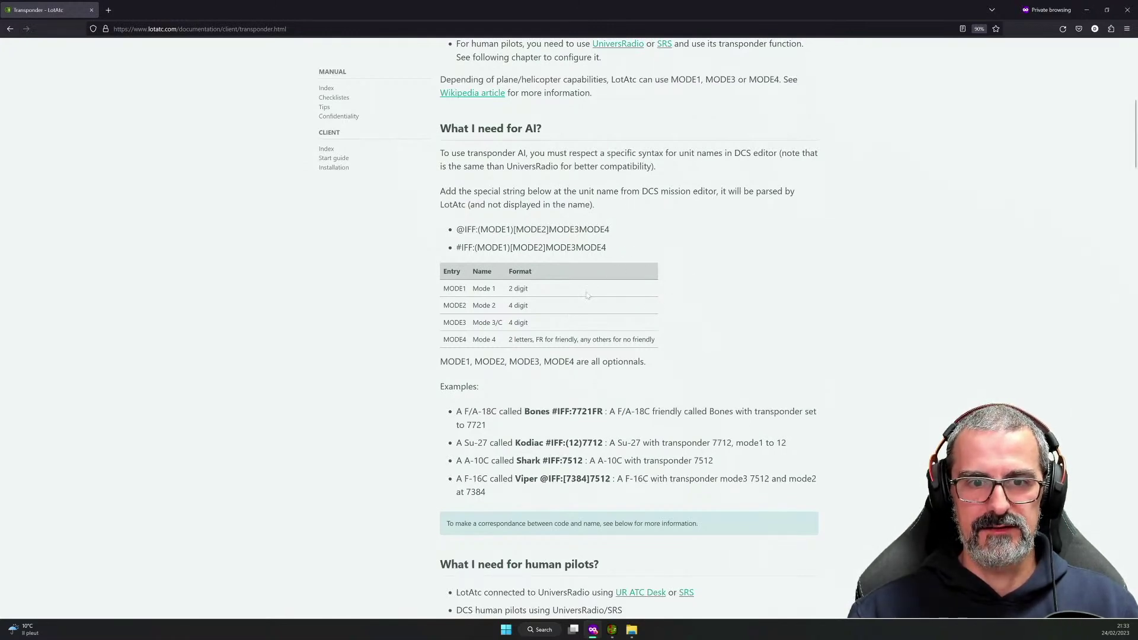
{"action": "left_click_drag", "start_coordinate": [525, 413], "coordinate": [605, 413]}
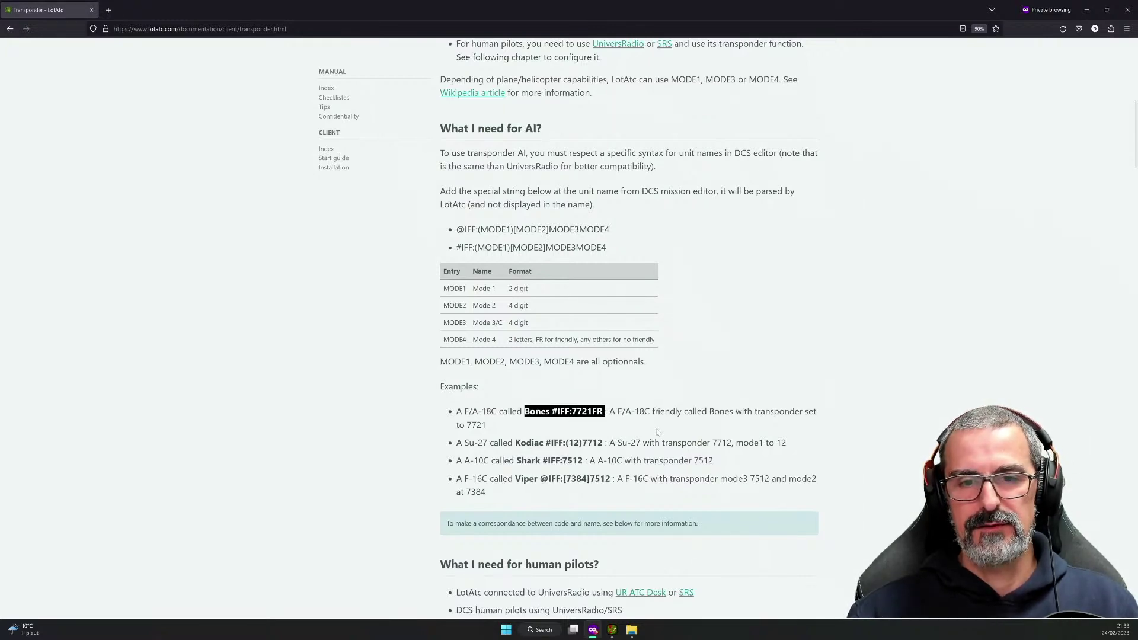
{"action": "left_click", "coordinate": [642, 458]}
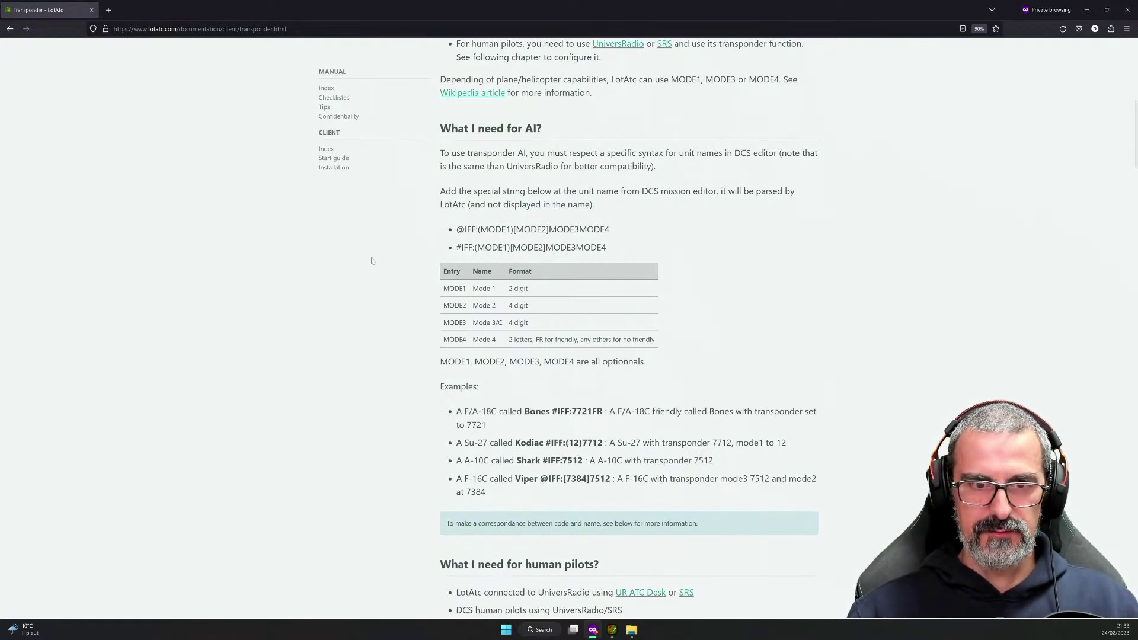
{"action": "left_click_drag", "start_coordinate": [486, 491], "coordinate": [533, 339]}
{"action": "left_click", "coordinate": [571, 336]}
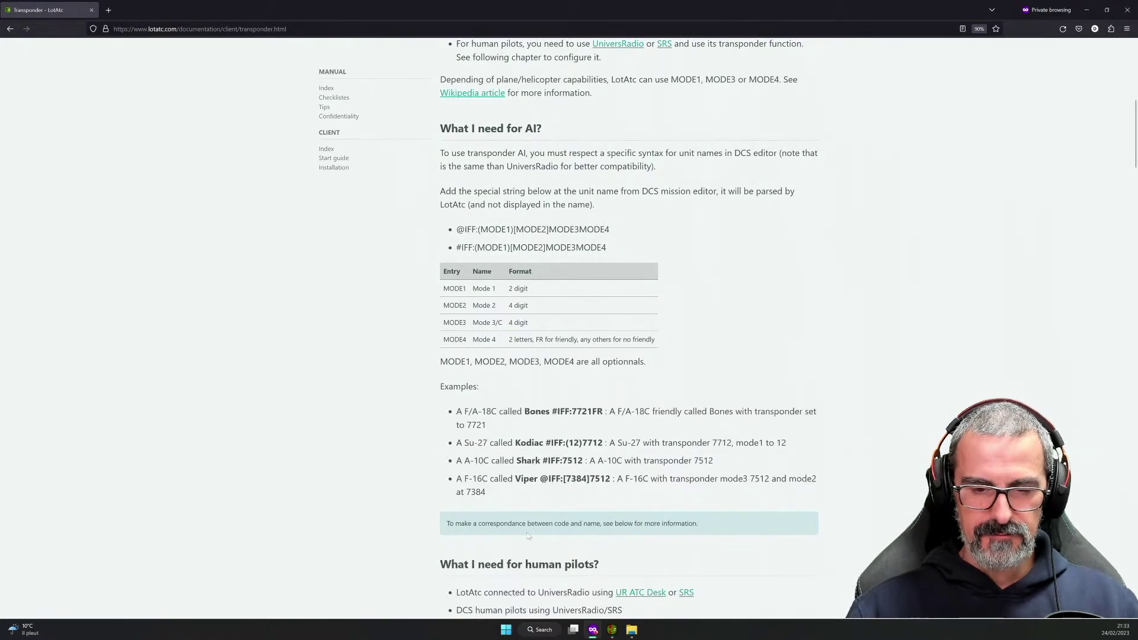
{"action": "left_click", "coordinate": [593, 629]}
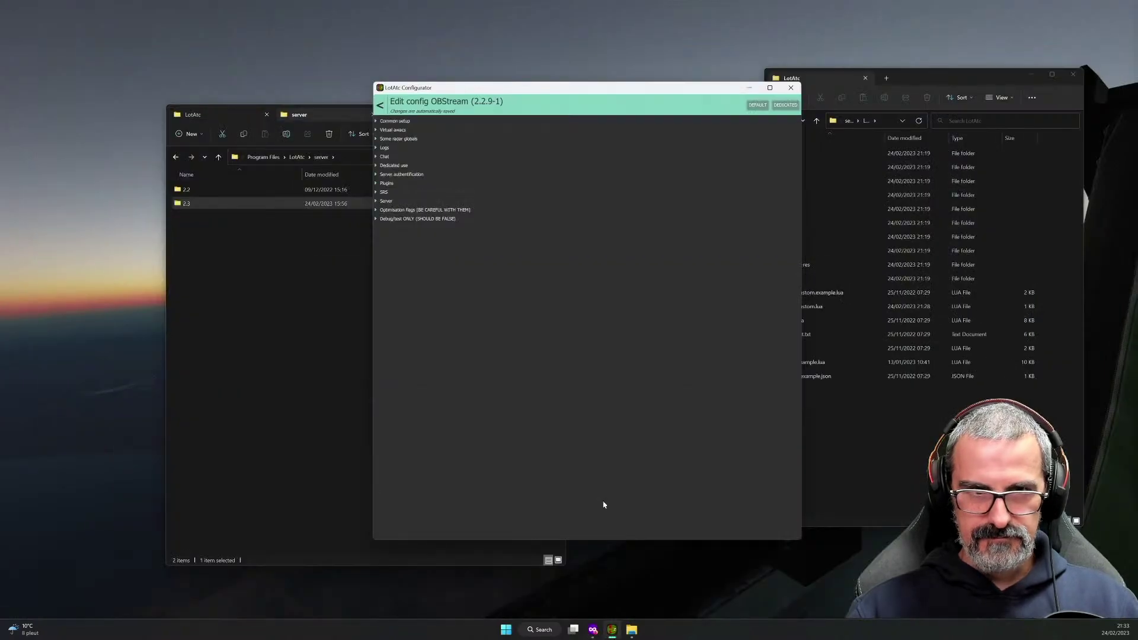
Review the LotAtc Link settings under Server, the Optimisation flags, and the Debug/test ONLY options.
{"action": "left_click", "coordinate": [385, 202]}
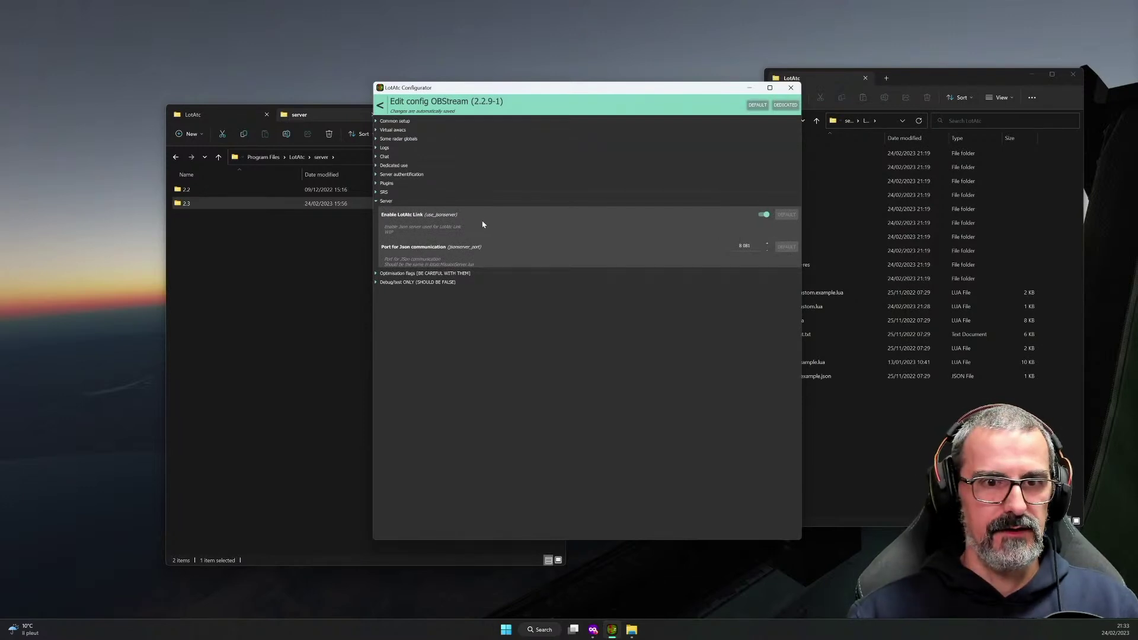
{"action": "left_click", "coordinate": [385, 202]}
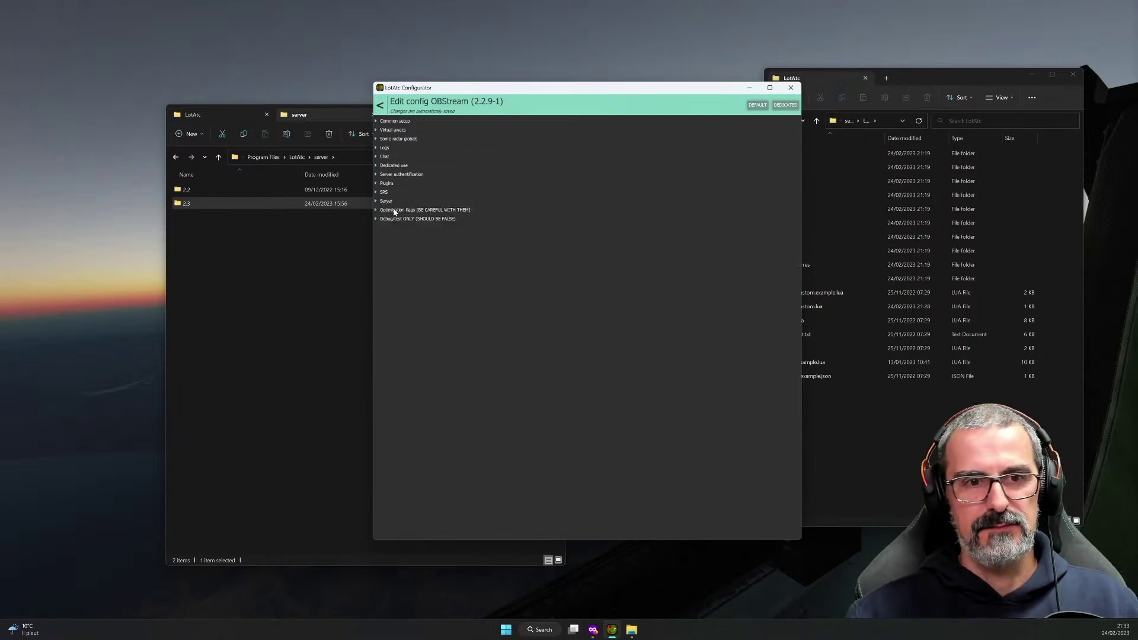
{"action": "left_click", "coordinate": [394, 211]}
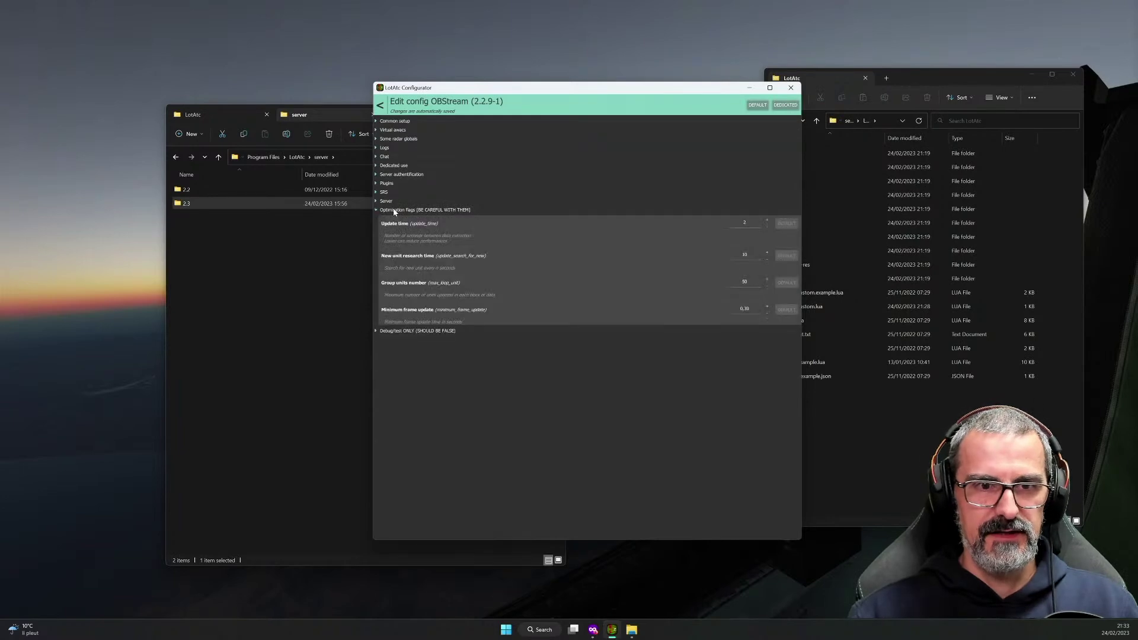
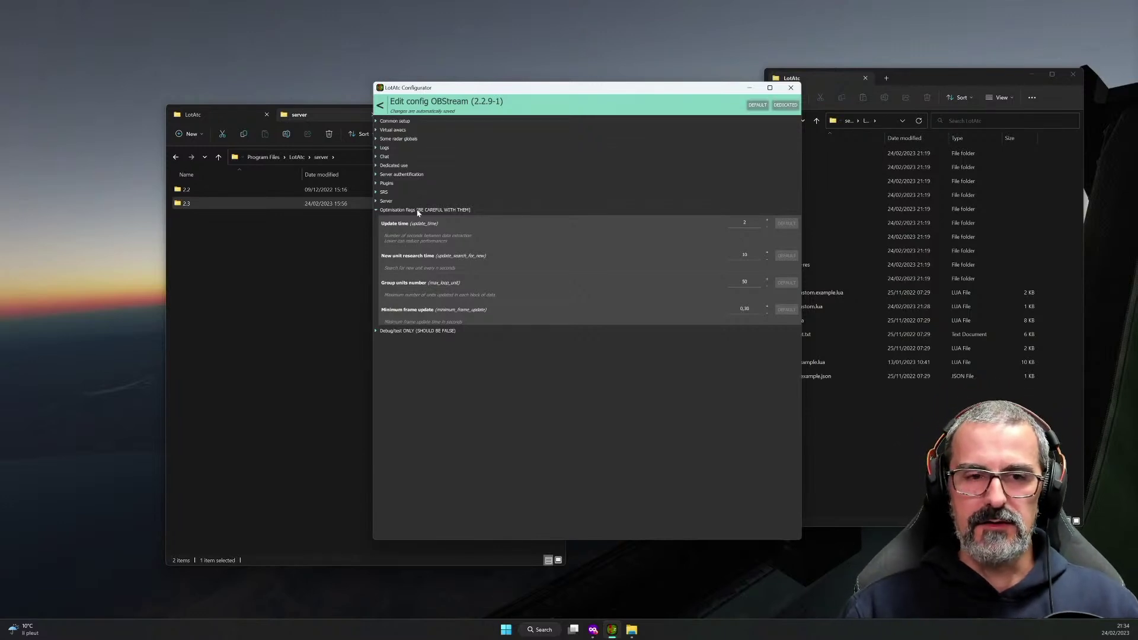
{"action": "left_click", "coordinate": [418, 212]}
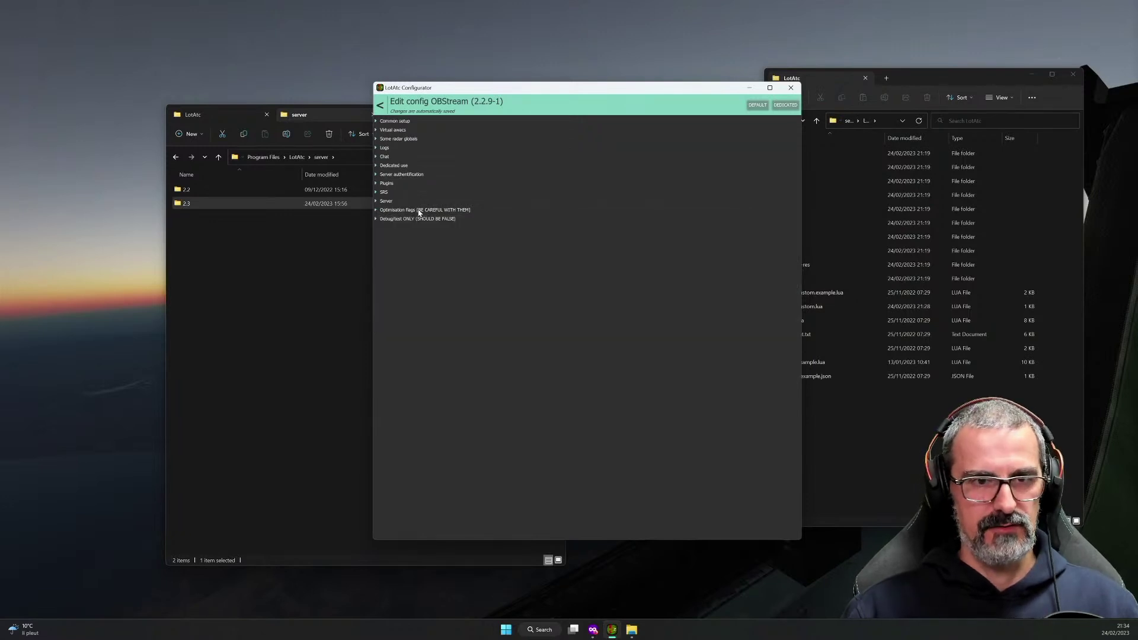
{"action": "left_click", "coordinate": [415, 219]}
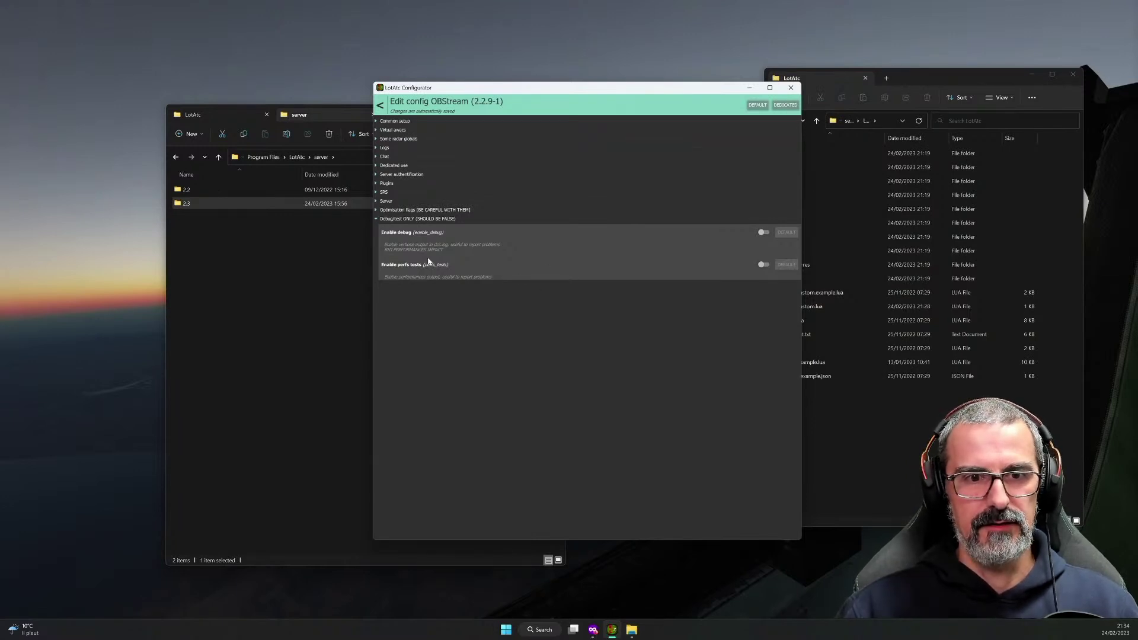
{"action": "left_click", "coordinate": [386, 219]}
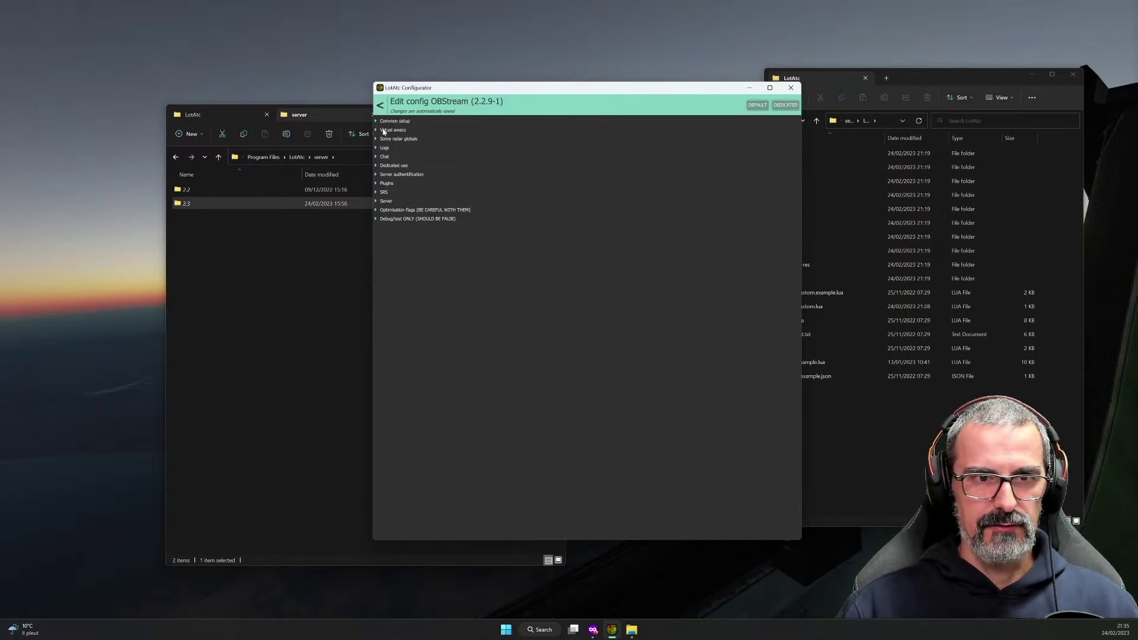
{"action": "left_click", "coordinate": [383, 131]}
{"action": "left_click", "coordinate": [383, 131]}
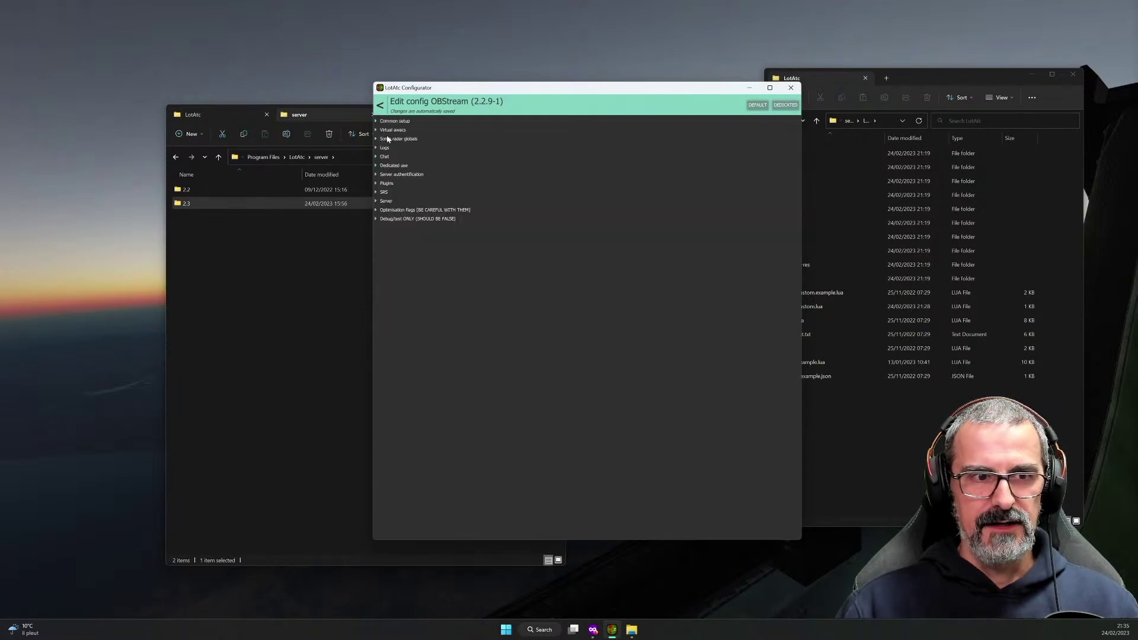
Open config.custom.lua from the LotAtc folder in Neovide, enlarge its window, and place it beside the Configurator.
{"action": "left_click", "coordinate": [869, 483]}
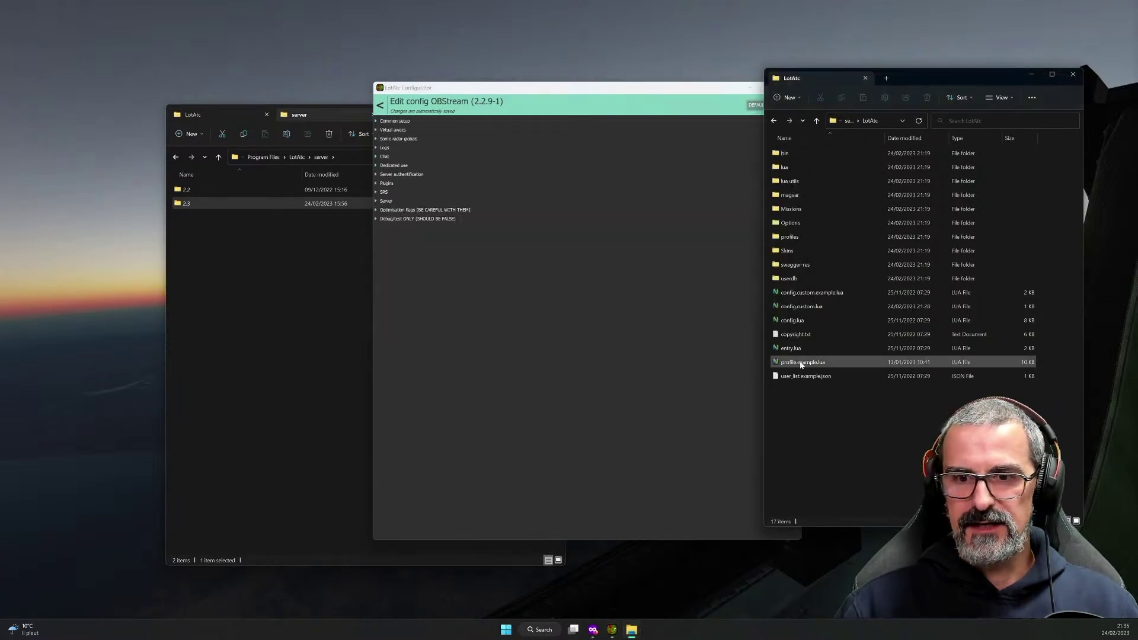
{"action": "left_click", "coordinate": [798, 308]}
{"action": "double_click", "coordinate": [798, 309]}
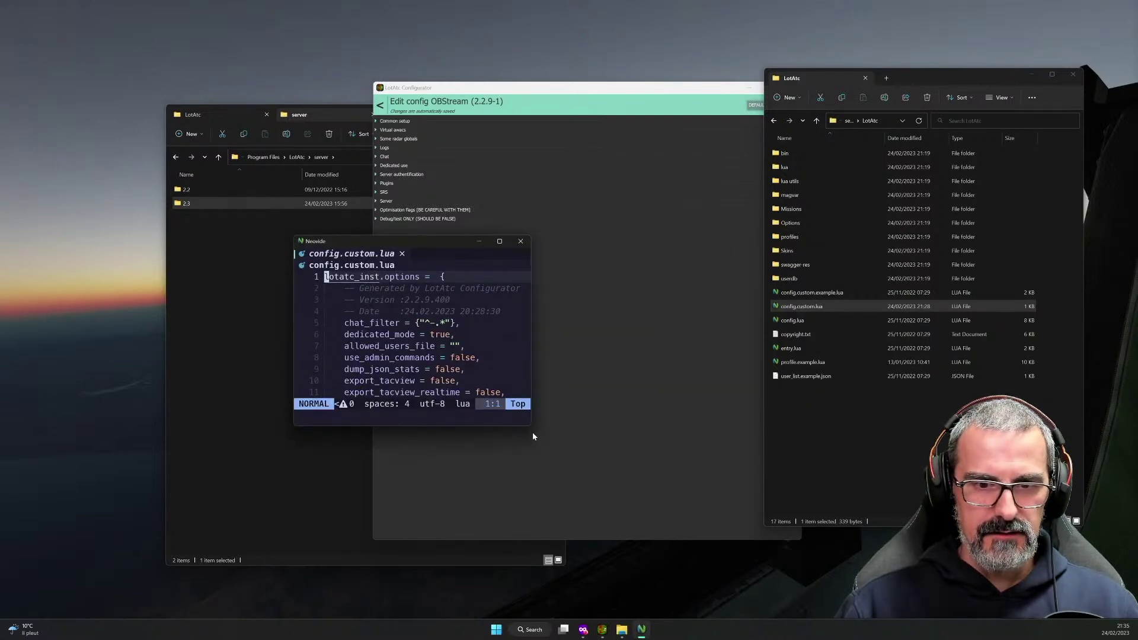
{"action": "left_click_drag", "start_coordinate": [529, 425], "coordinate": [684, 565]}
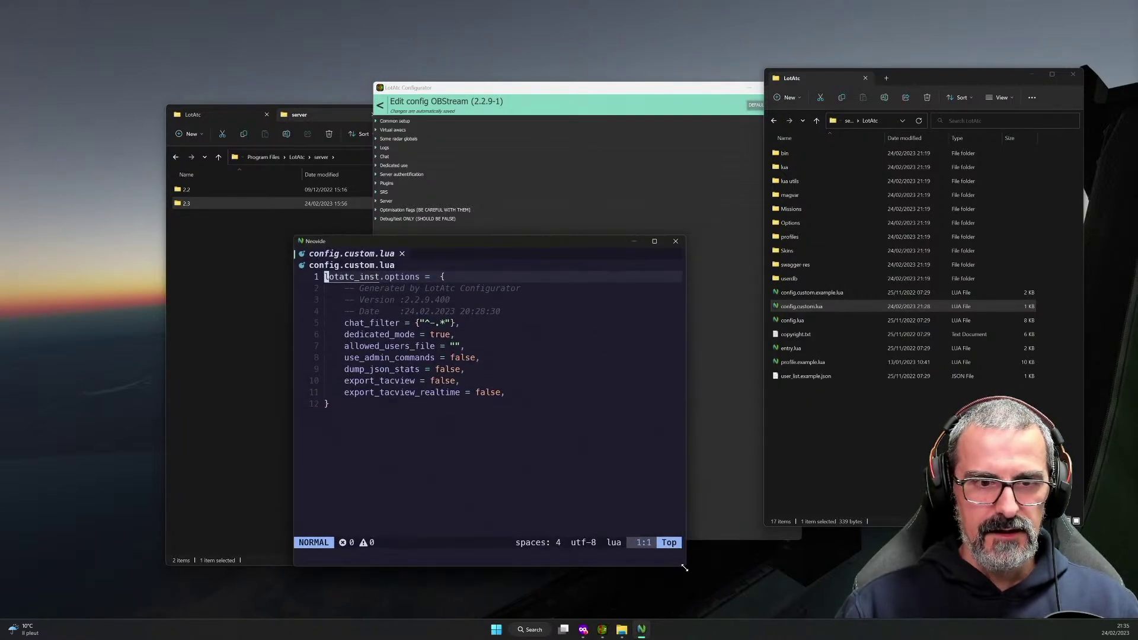
{"action": "left_click_drag", "start_coordinate": [481, 241], "coordinate": [218, 128]}
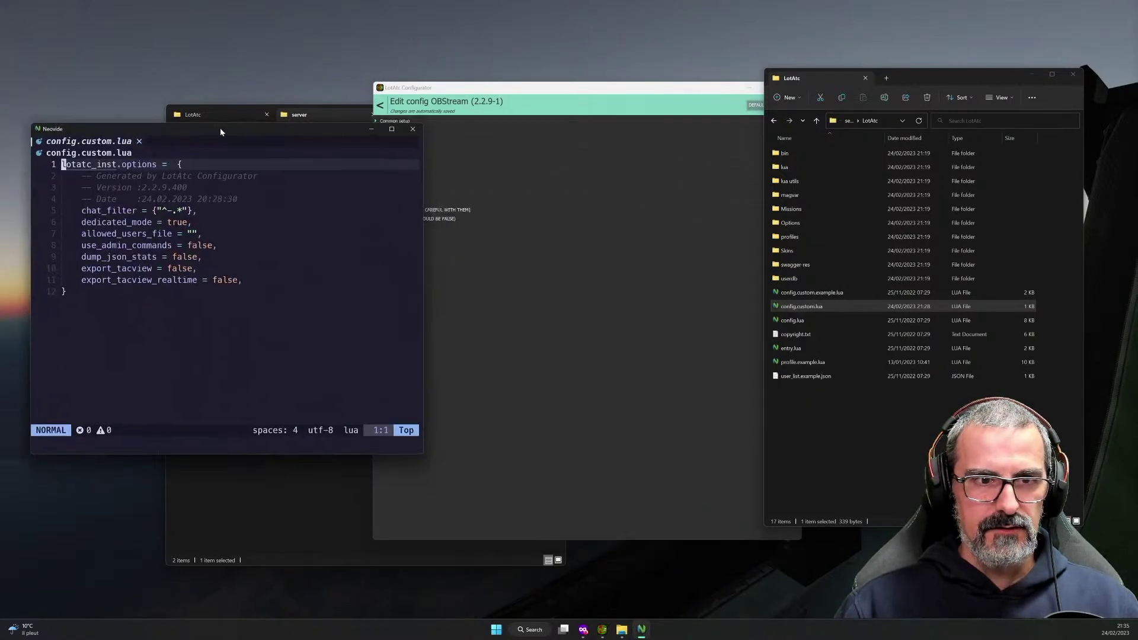
Turn off Enable log under Logs in LotAtc Configurator, then reload config.custom.lua in Neovide.
{"action": "left_click", "coordinate": [545, 320]}
{"action": "left_click", "coordinate": [385, 148]}
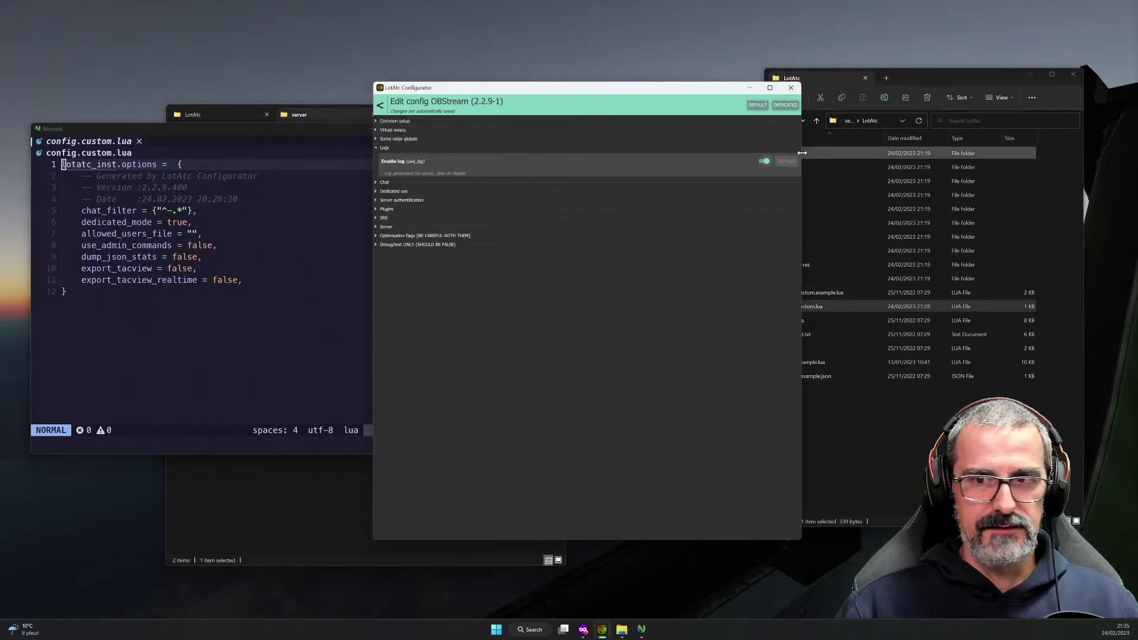
{"action": "left_click", "coordinate": [763, 162]}
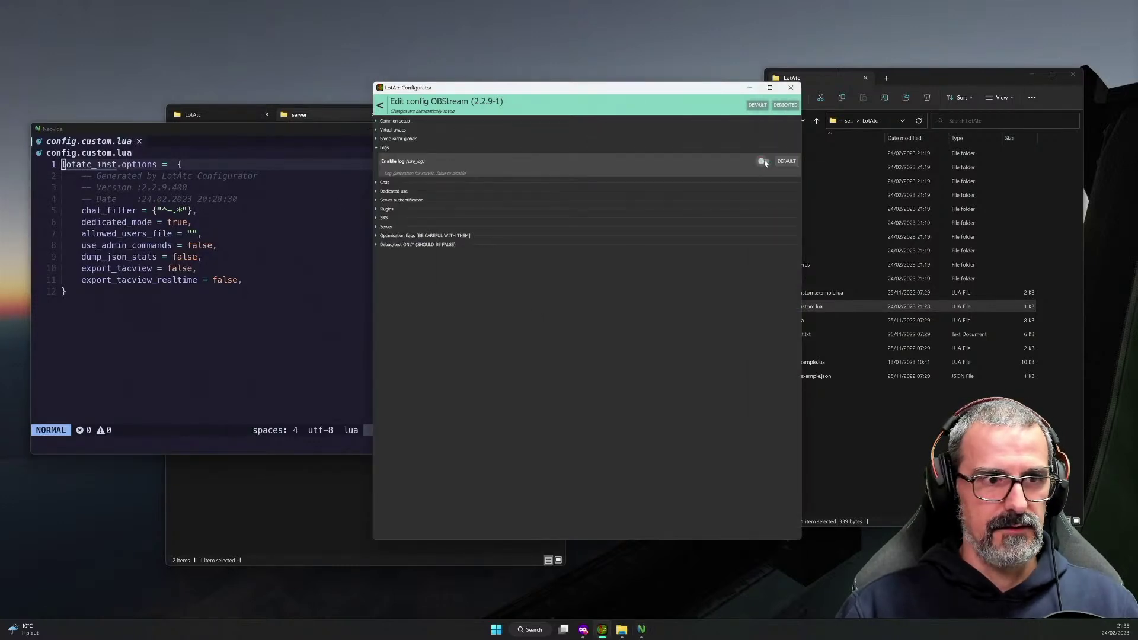
{"action": "left_click", "coordinate": [131, 290]}
{"action": "type", "text": ":ee"}
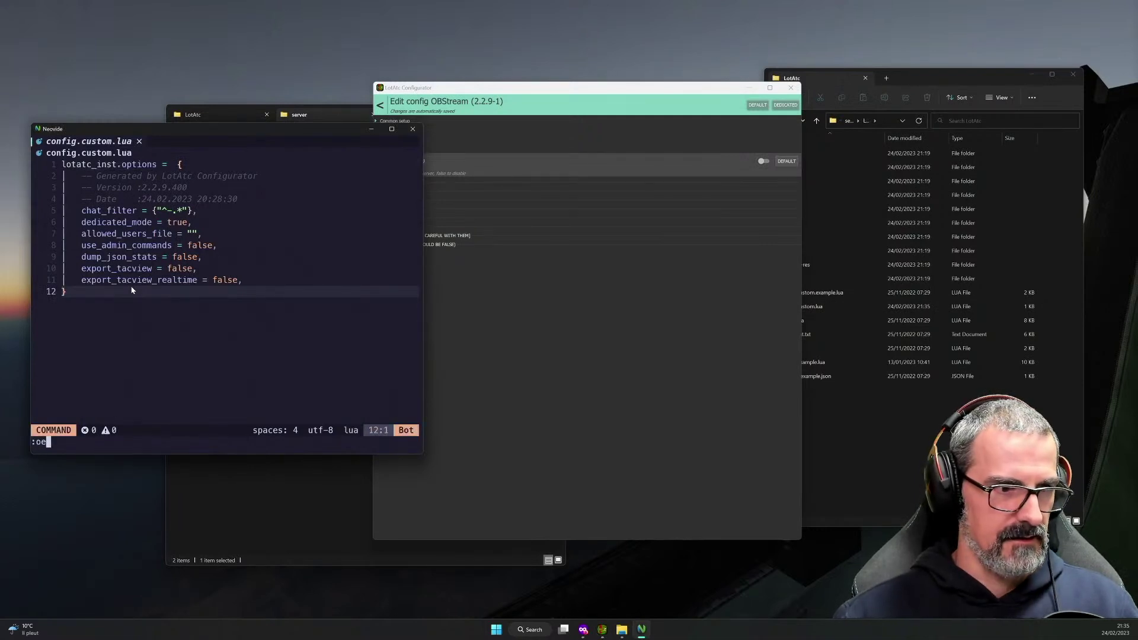
{"action": "key", "text": "BackSpace"}
{"action": "type", "text": "!"}
{"action": "key", "text": "Return"}
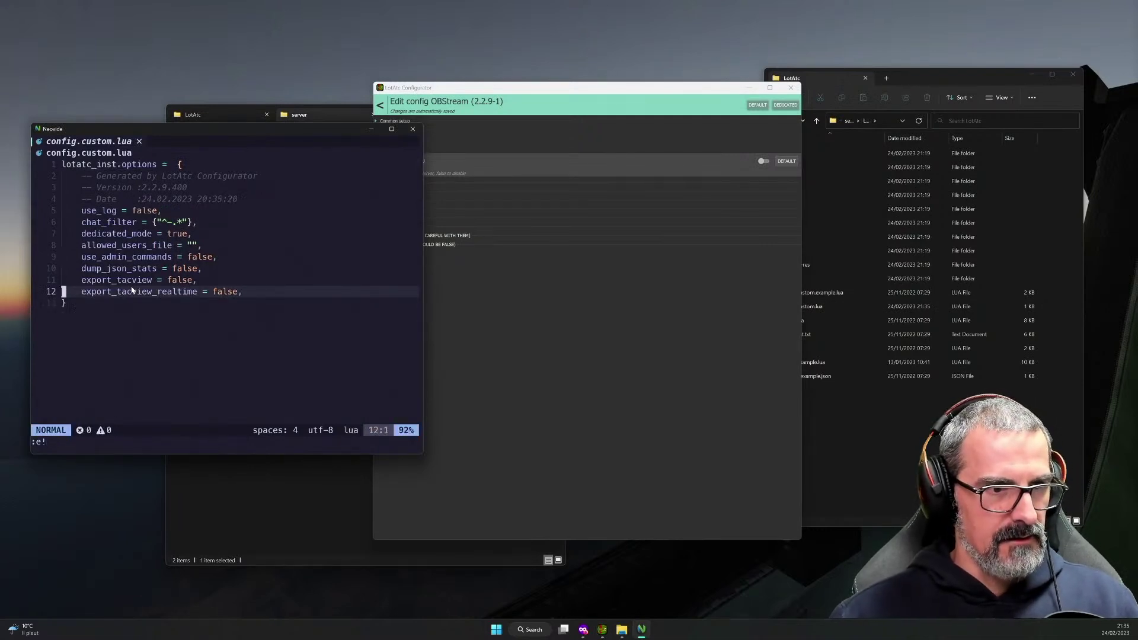
Turn Enable log back on in LotAtc Configurator and reload config.custom.lua in Neovide.
{"action": "left_click", "coordinate": [506, 289]}
{"action": "left_click", "coordinate": [764, 161]}
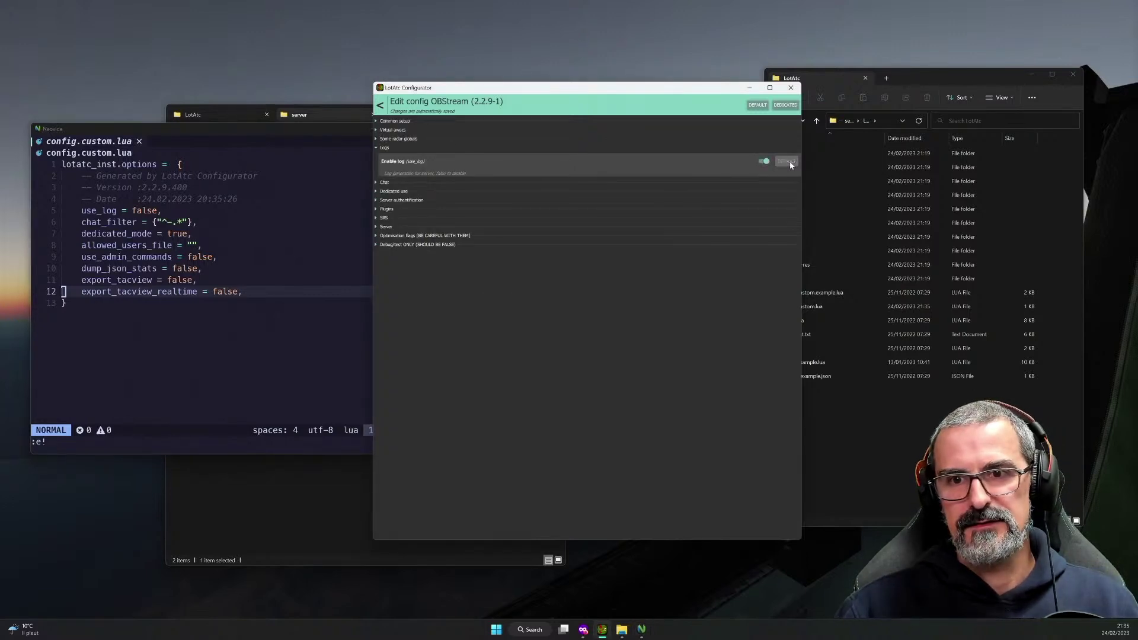
{"action": "left_click", "coordinate": [268, 367]}
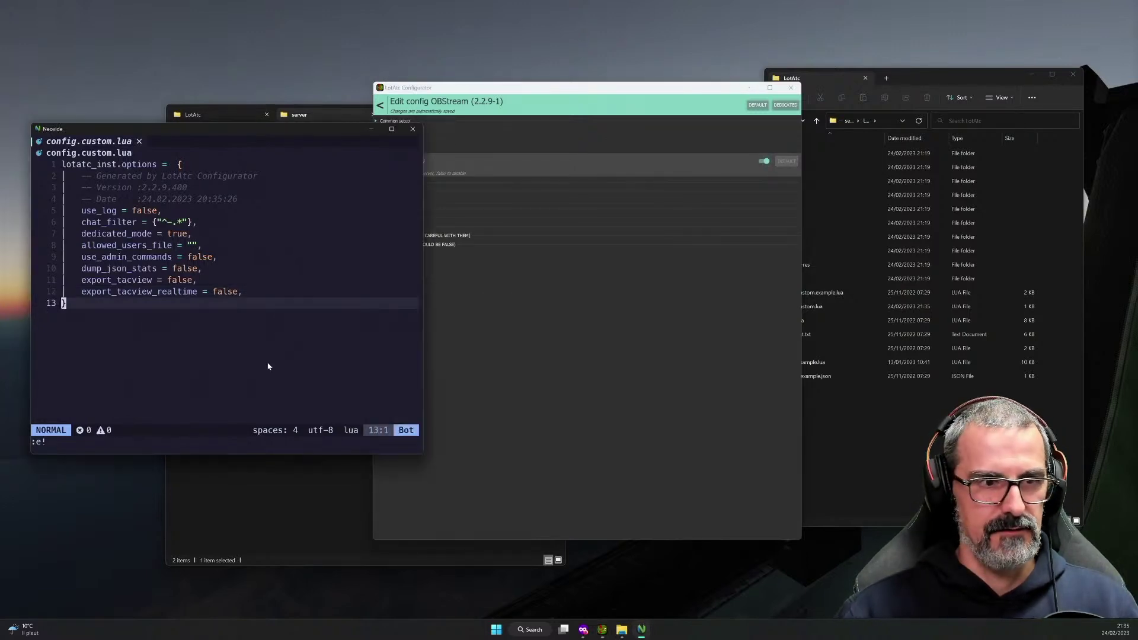
{"action": "type", "text": ":"}
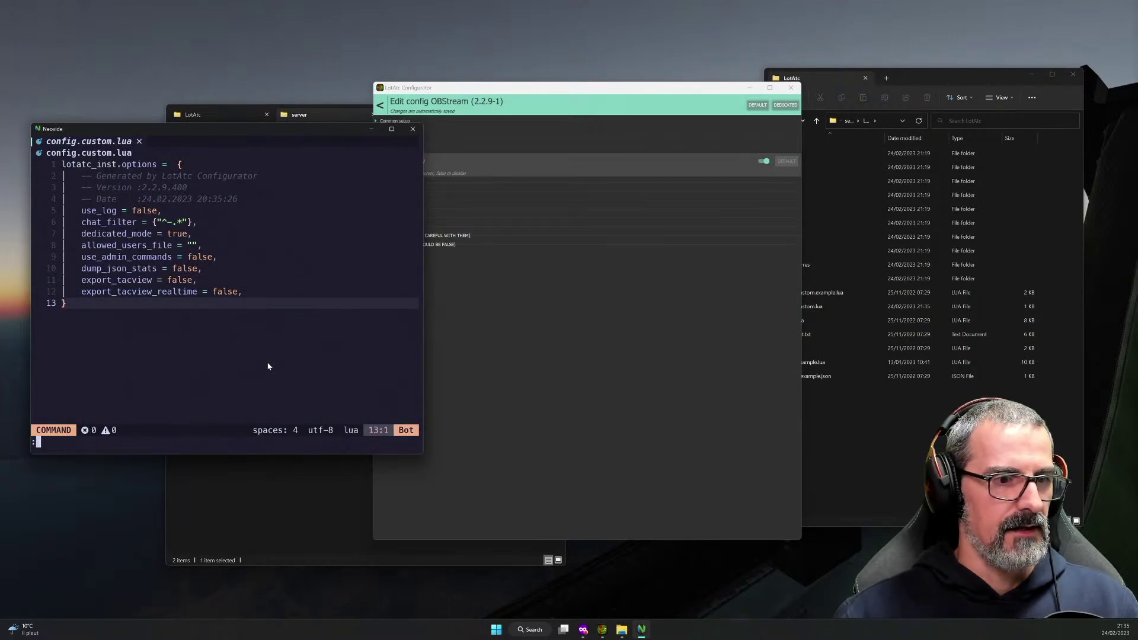
{"action": "type", "text": "e!"}
{"action": "key", "text": "Return"}
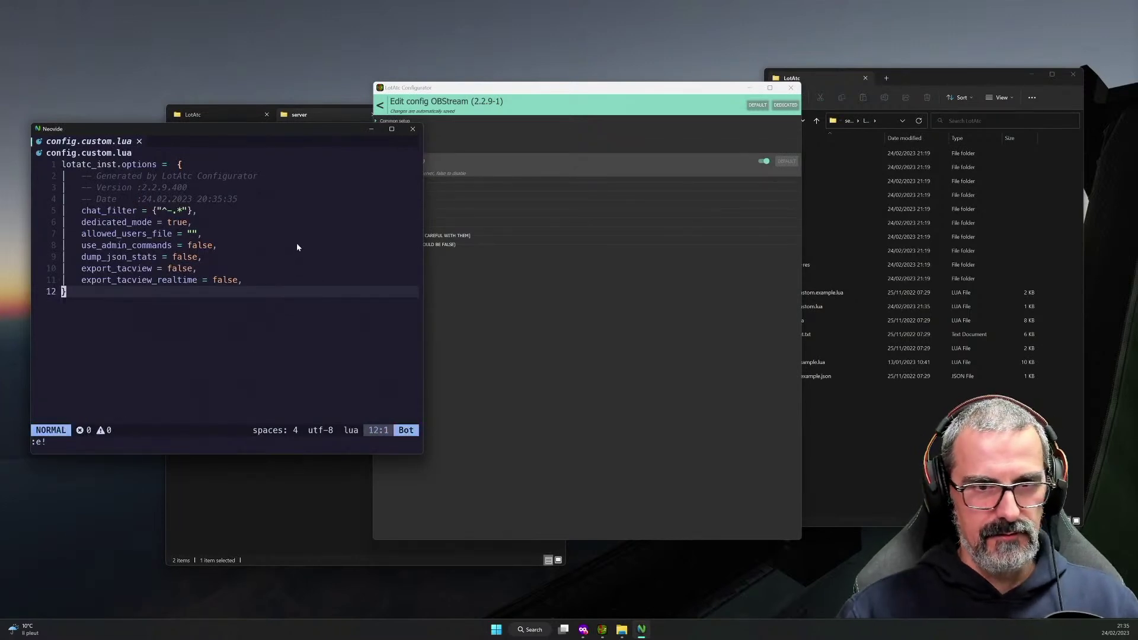
Open config.lua from the LotAtc folder in the existing Neovide window and make the window taller.
{"action": "left_click", "coordinate": [574, 307]}
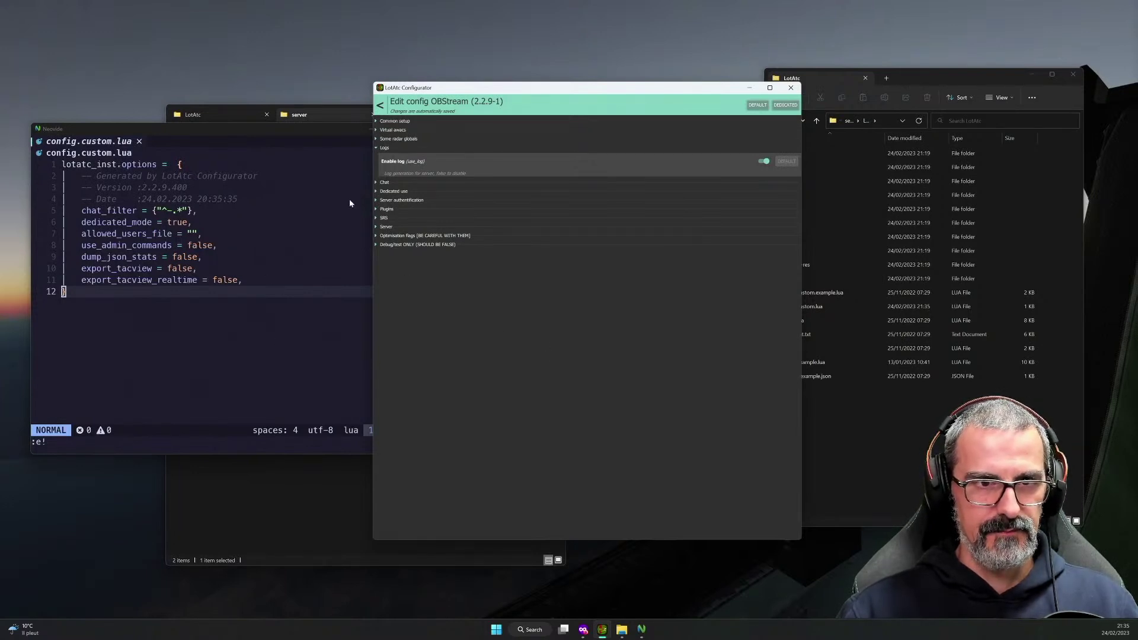
{"action": "left_click_drag", "start_coordinate": [307, 128], "coordinate": [315, 201]}
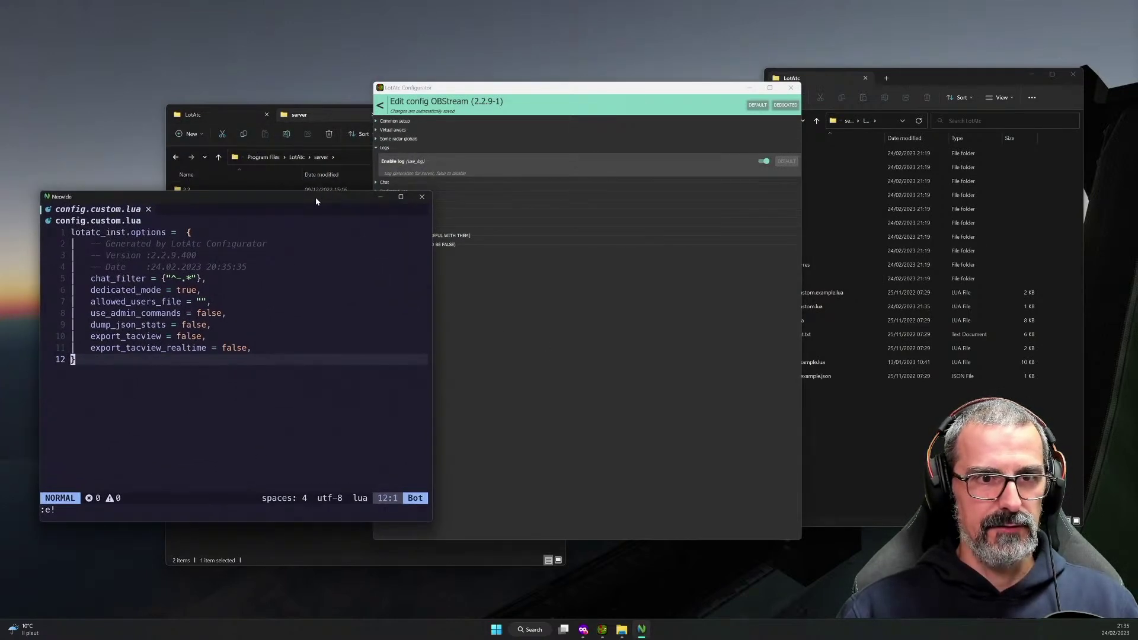
{"action": "left_click", "coordinate": [903, 449]}
{"action": "left_click_drag", "start_coordinate": [793, 320], "coordinate": [291, 350]}
{"action": "left_click", "coordinate": [223, 333]}
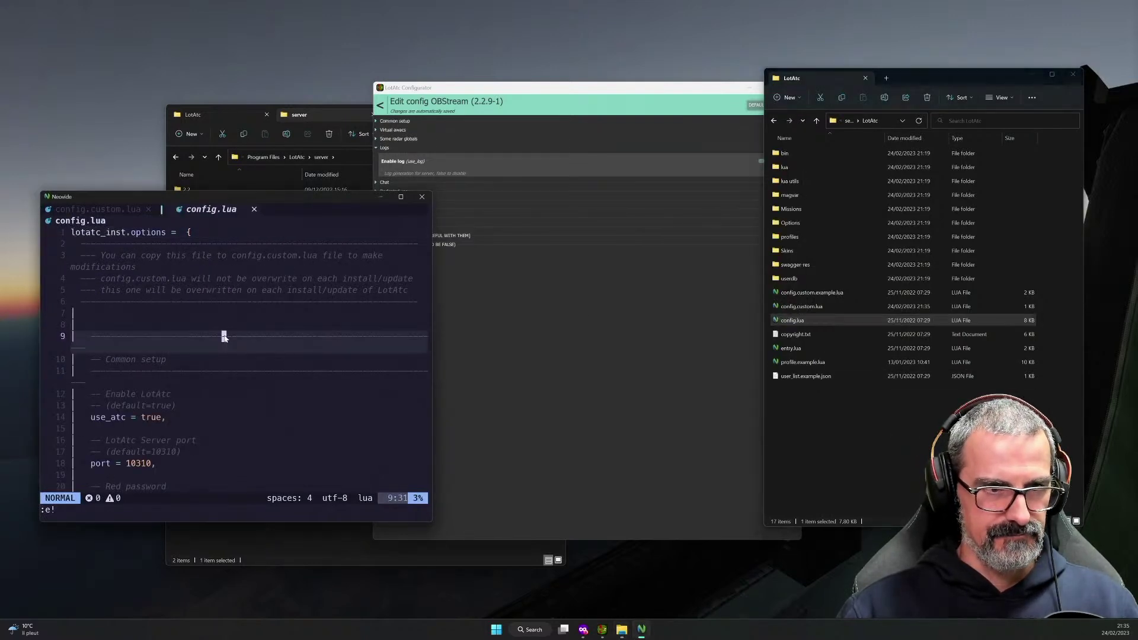
{"action": "scroll", "coordinate": [226, 330], "scroll_direction": "down", "scroll_amount": 5}
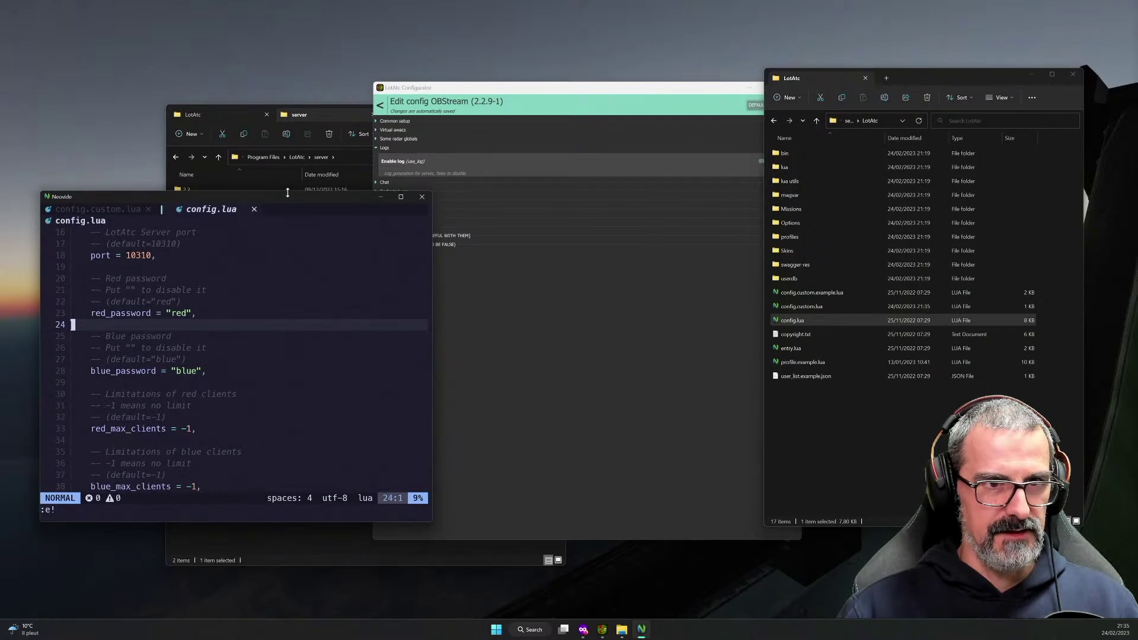
{"action": "left_click_drag", "start_coordinate": [286, 193], "coordinate": [309, 61]}
Examine the settings and default values in config.lua down to the end of the file, then minimise Neovide.
{"action": "scroll", "coordinate": [289, 282], "scroll_direction": "down", "scroll_amount": 20}
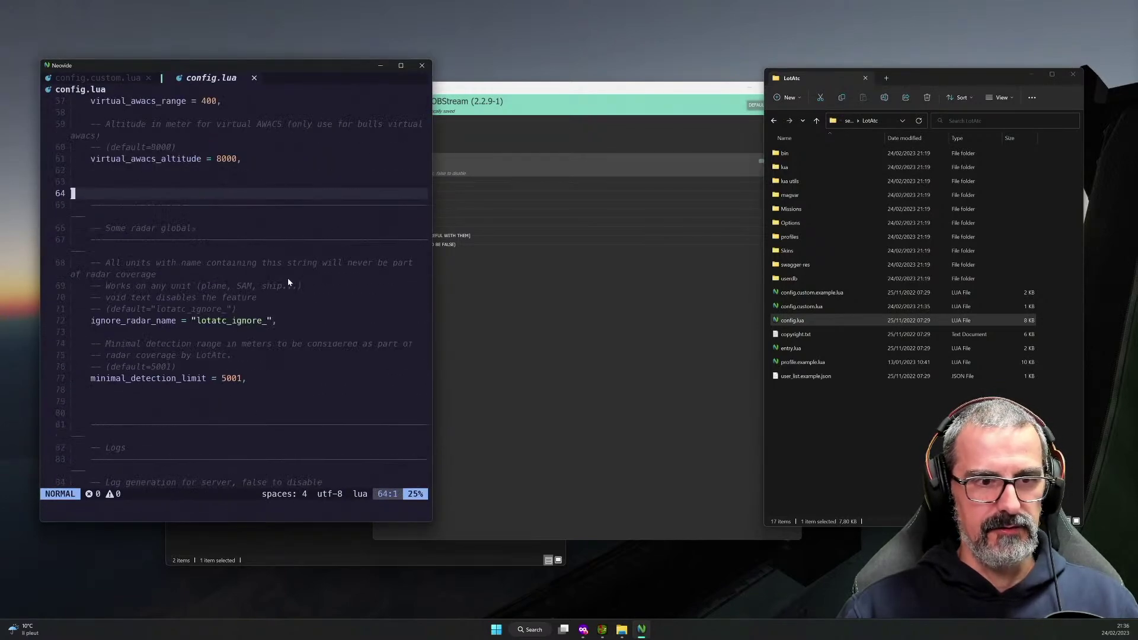
{"action": "scroll", "coordinate": [289, 282], "scroll_direction": "down", "scroll_amount": 20}
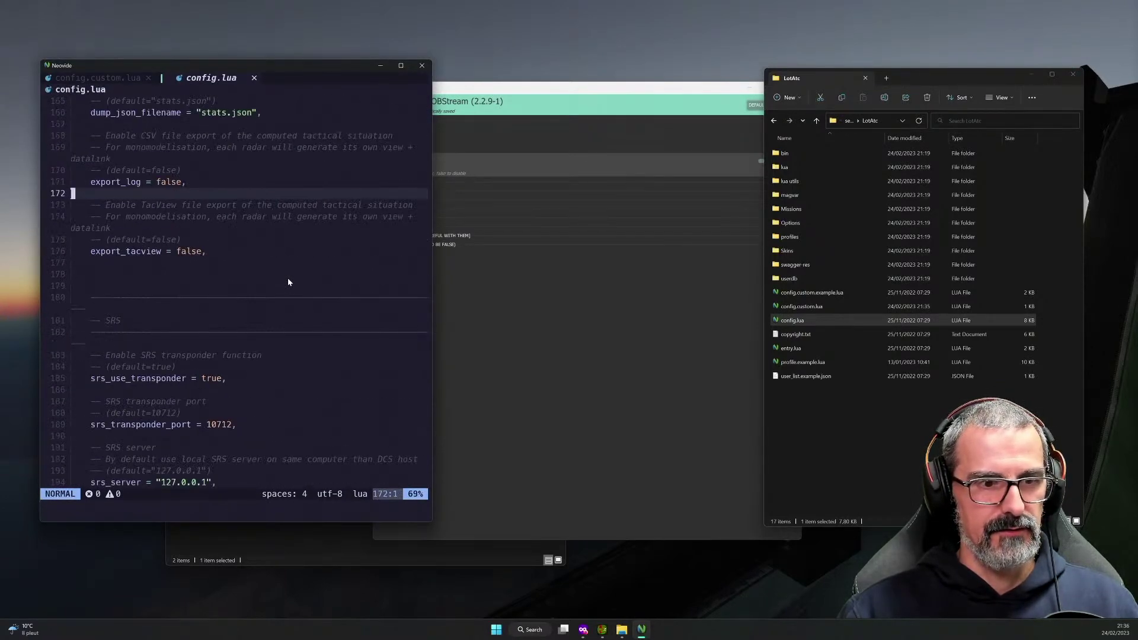
{"action": "scroll", "coordinate": [289, 282], "scroll_direction": "down", "scroll_amount": 17}
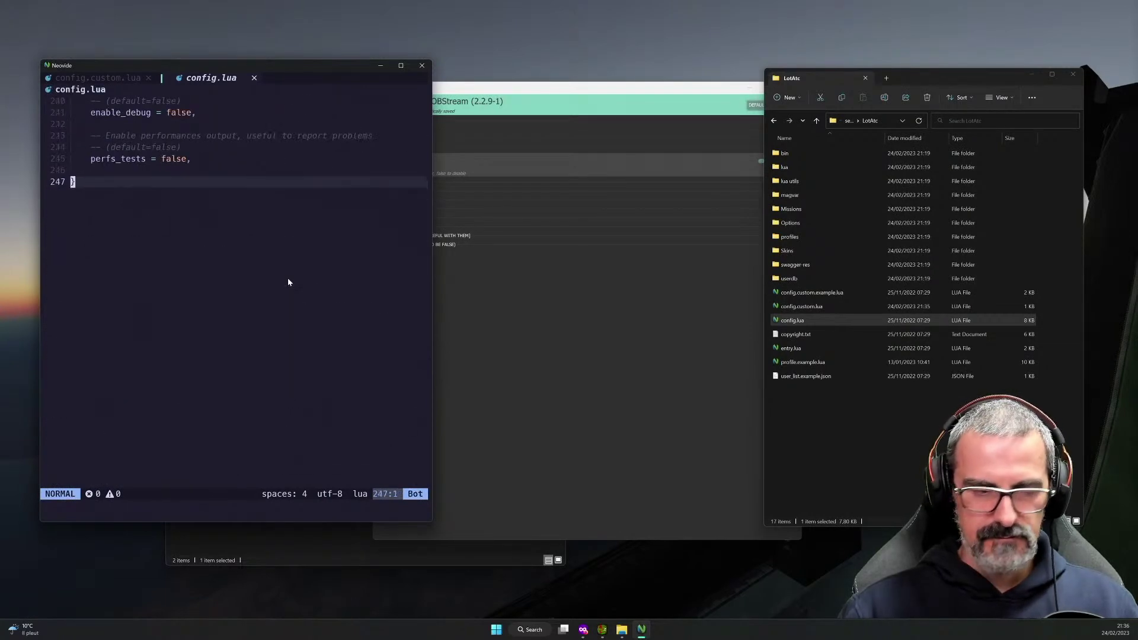
{"action": "scroll", "coordinate": [288, 282], "scroll_direction": "up", "scroll_amount": 10}
{"action": "scroll", "coordinate": [289, 282], "scroll_direction": "up", "scroll_amount": 18}
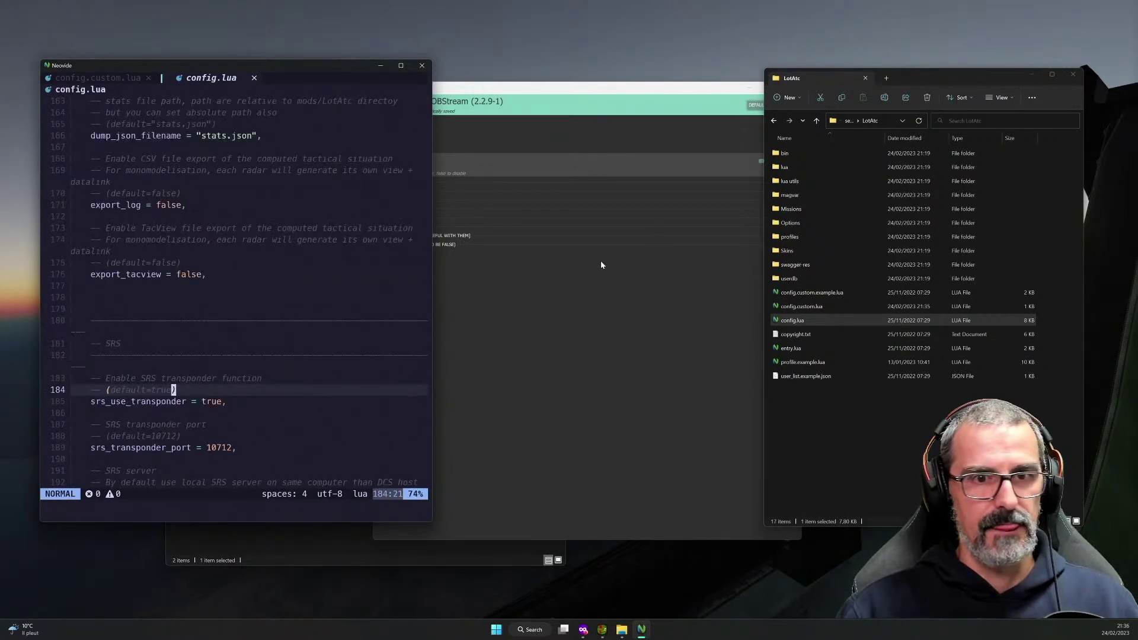
{"action": "left_click", "coordinate": [380, 65]}
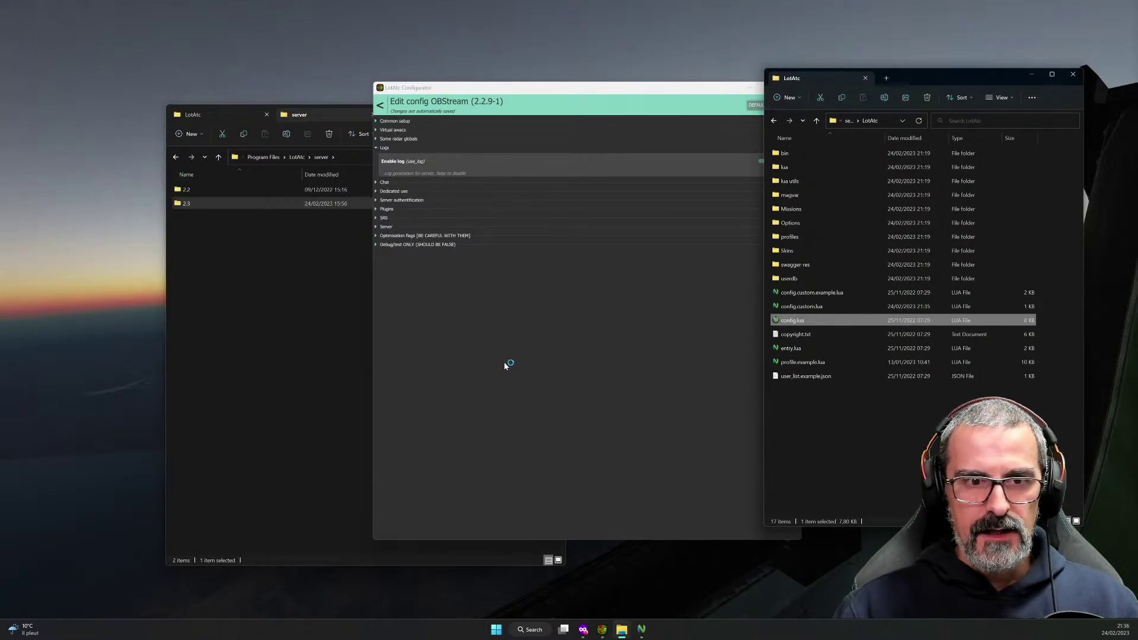
Collapse the Logs section in LotAtc Configurator, return to the server status list, and open the OBStream instance's profile.
{"action": "left_click", "coordinate": [552, 258]}
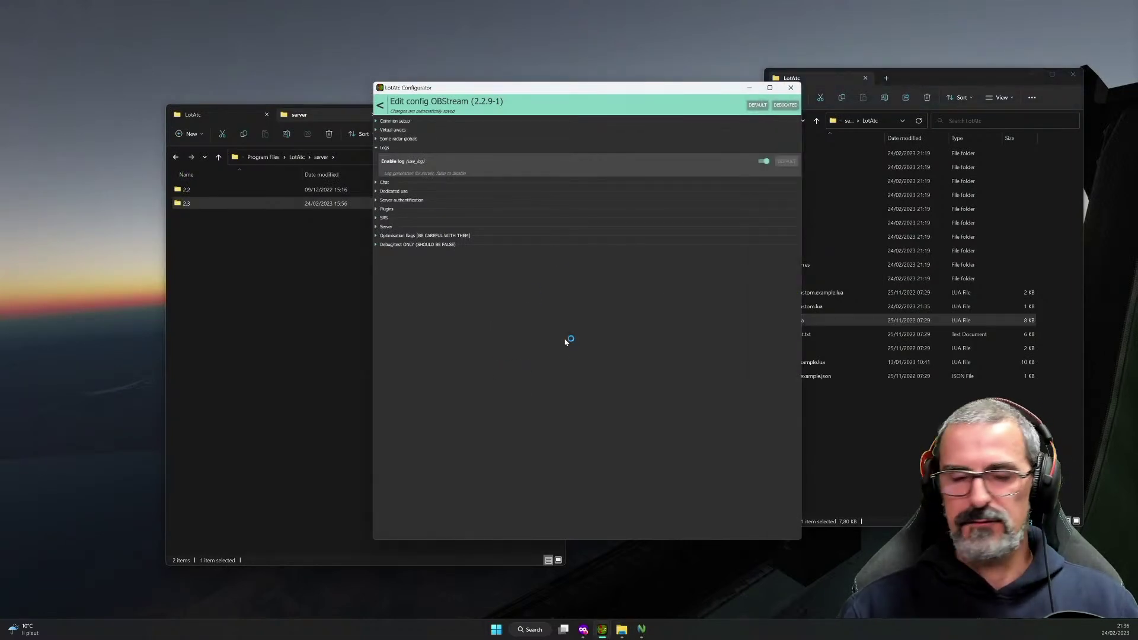
{"action": "left_click", "coordinate": [382, 147]}
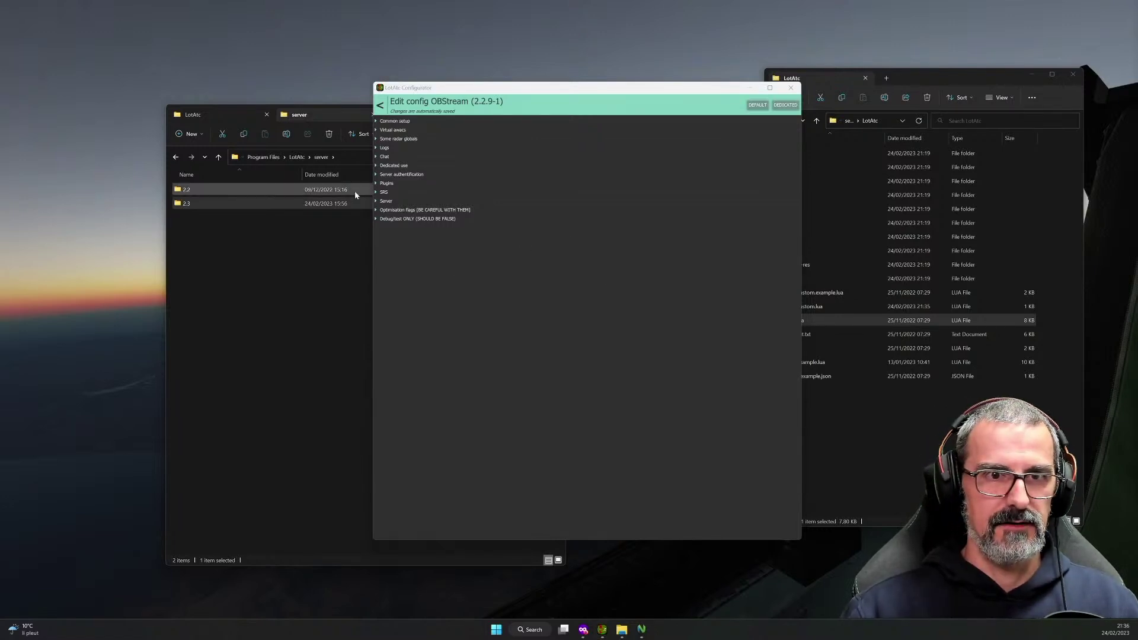
{"action": "left_click", "coordinate": [384, 106]}
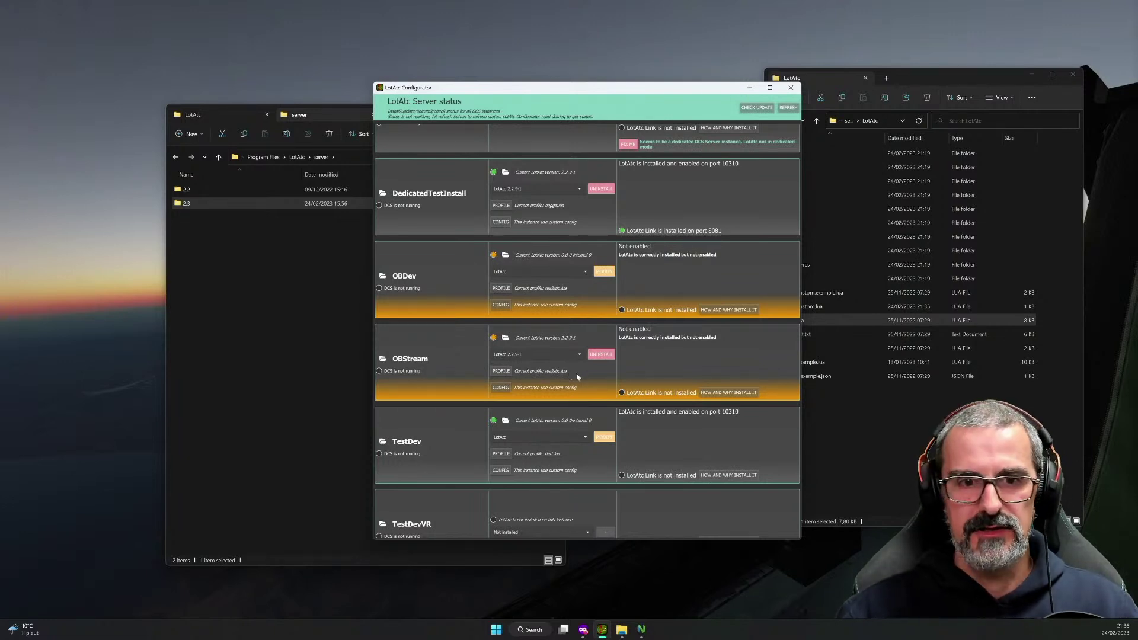
{"action": "left_click", "coordinate": [507, 373]}
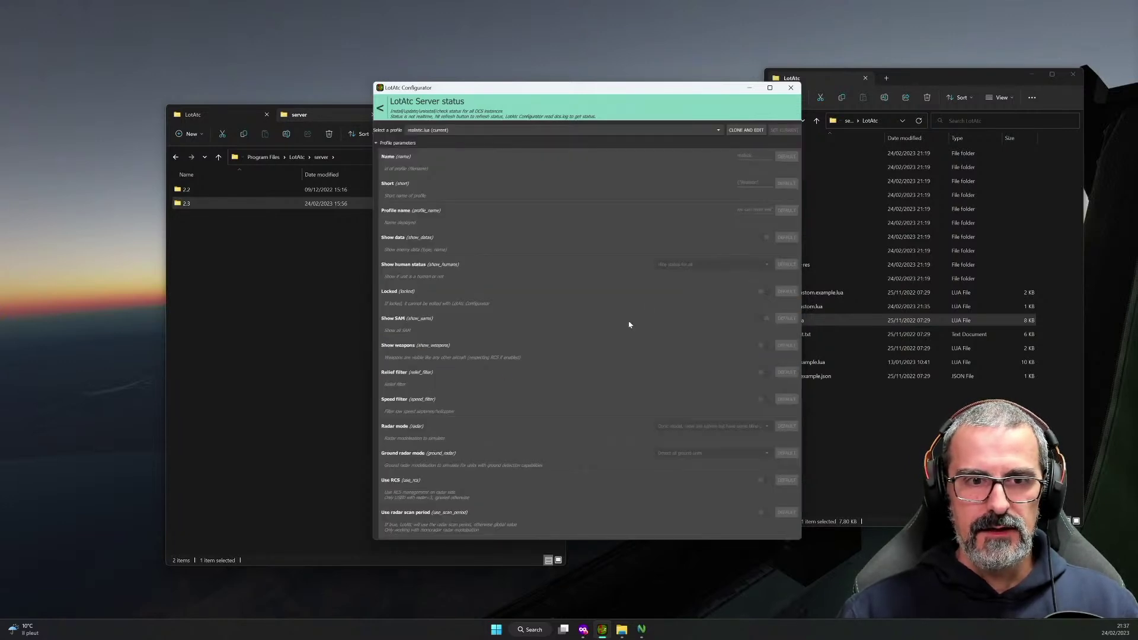
Review the full list of profile parameters for realistic.lua.
{"action": "left_click", "coordinate": [403, 143]}
{"action": "left_click", "coordinate": [402, 142]}
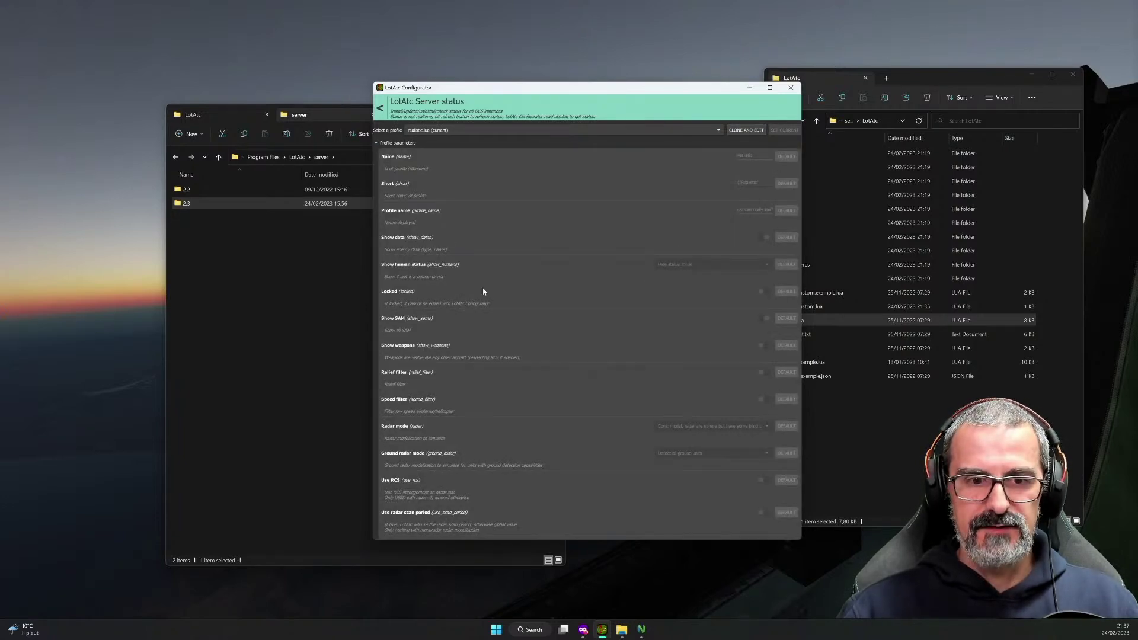
{"action": "scroll", "coordinate": [486, 339], "scroll_direction": "down", "scroll_amount": 10}
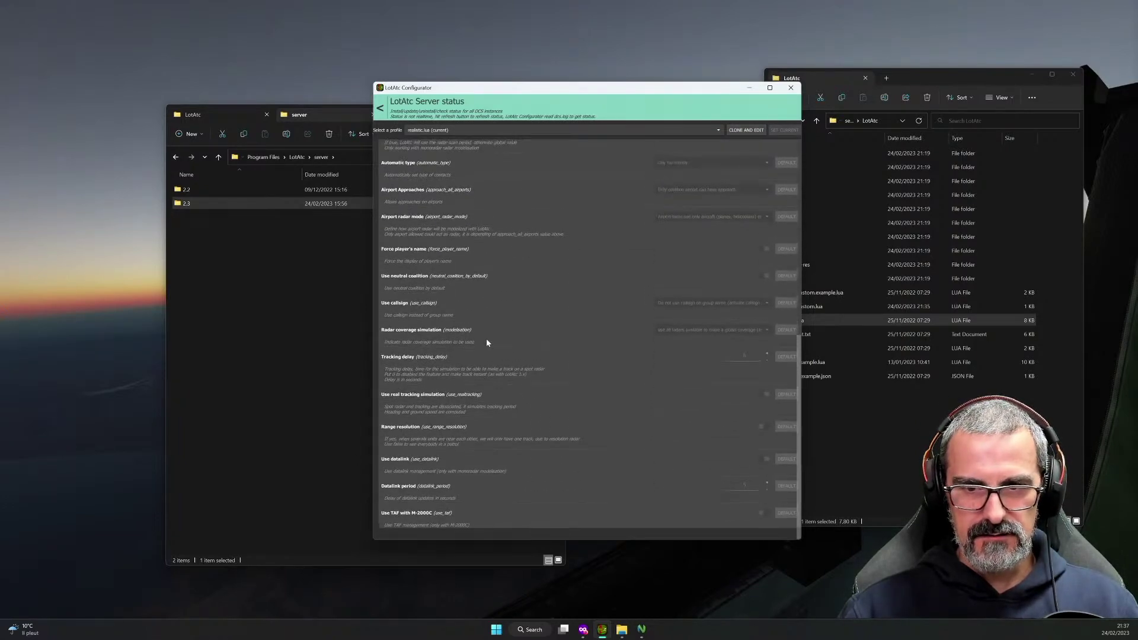
{"action": "scroll", "coordinate": [487, 342], "scroll_direction": "up", "scroll_amount": 10}
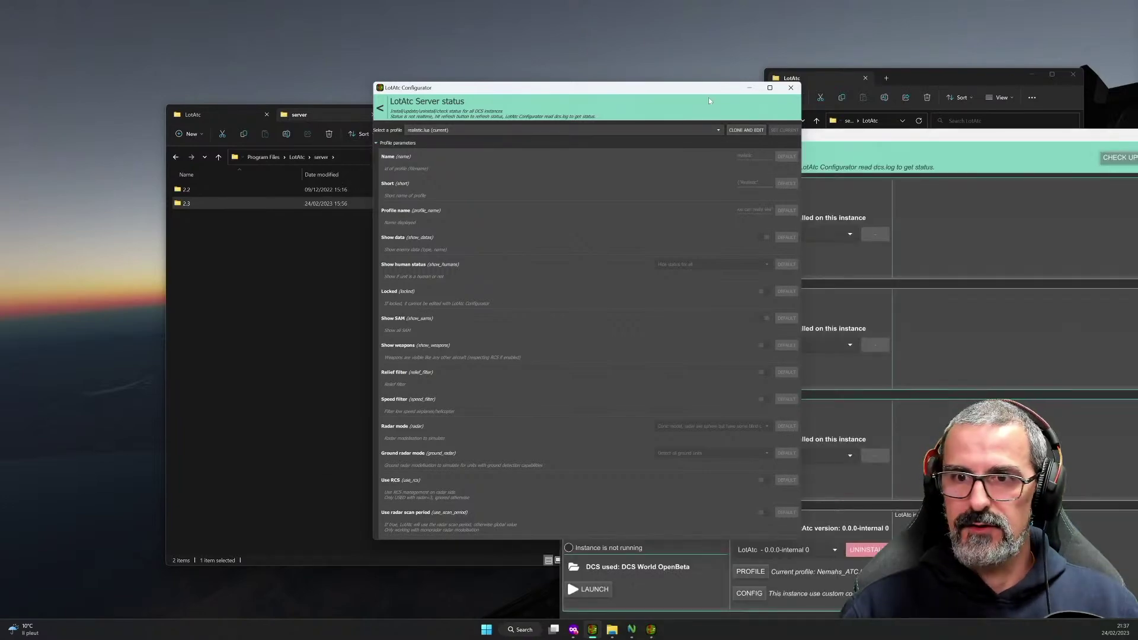
Place both LotAtc Configurator windows side by side, open OBStream's profile in the newer version, and collapse all its sections.
{"action": "left_click_drag", "start_coordinate": [709, 100], "coordinate": [391, 108]}
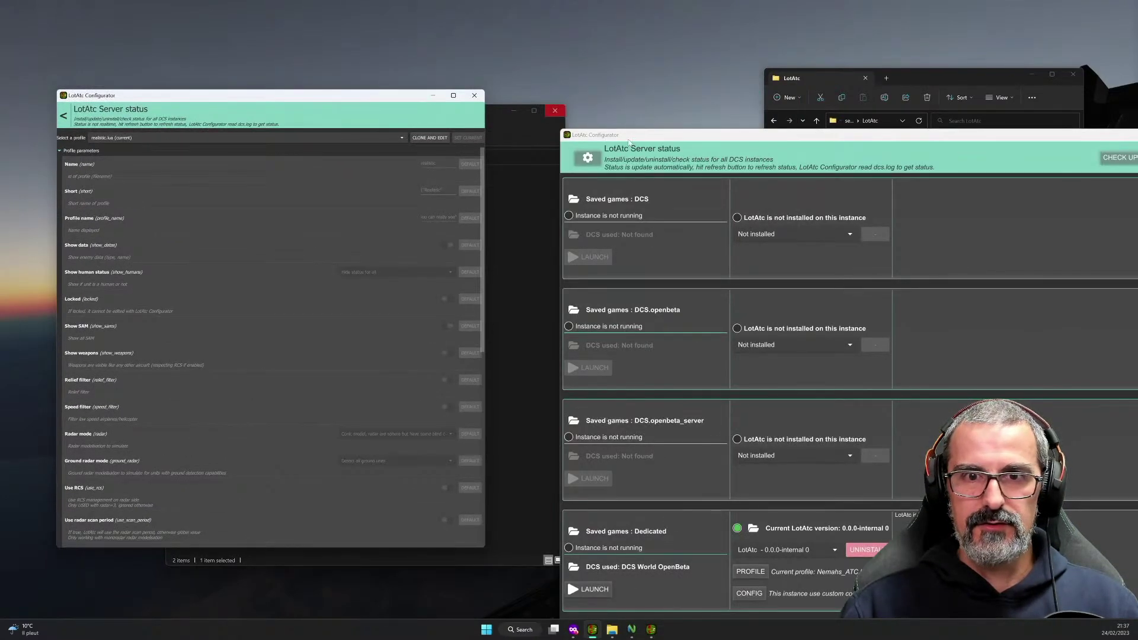
{"action": "left_click_drag", "start_coordinate": [630, 141], "coordinate": [468, 56]}
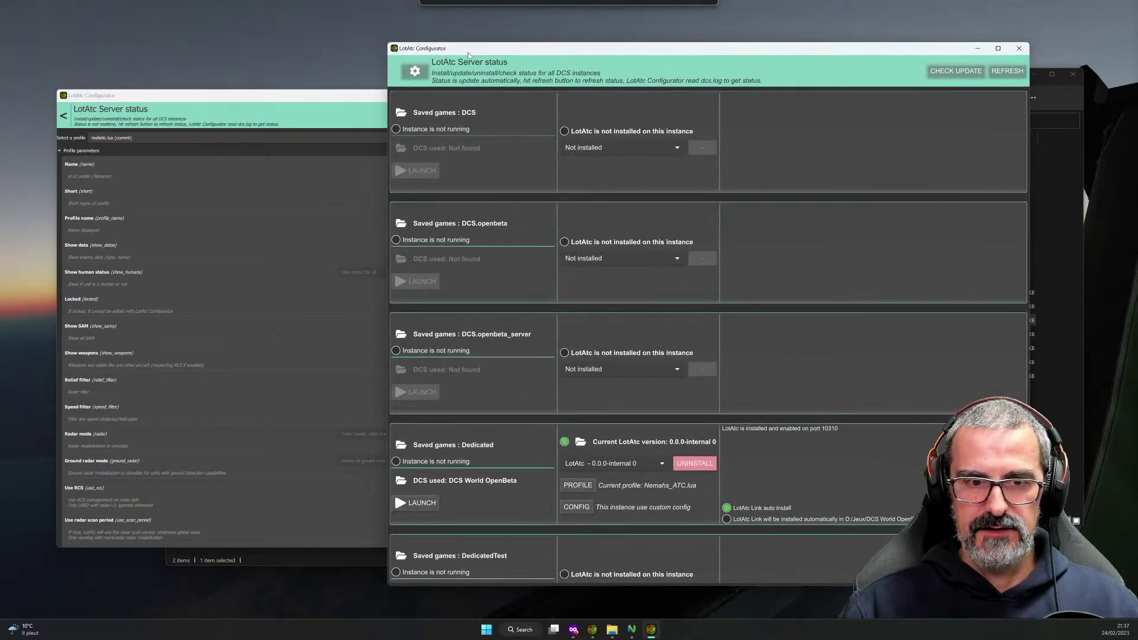
{"action": "scroll", "coordinate": [832, 272], "scroll_direction": "down", "scroll_amount": 10}
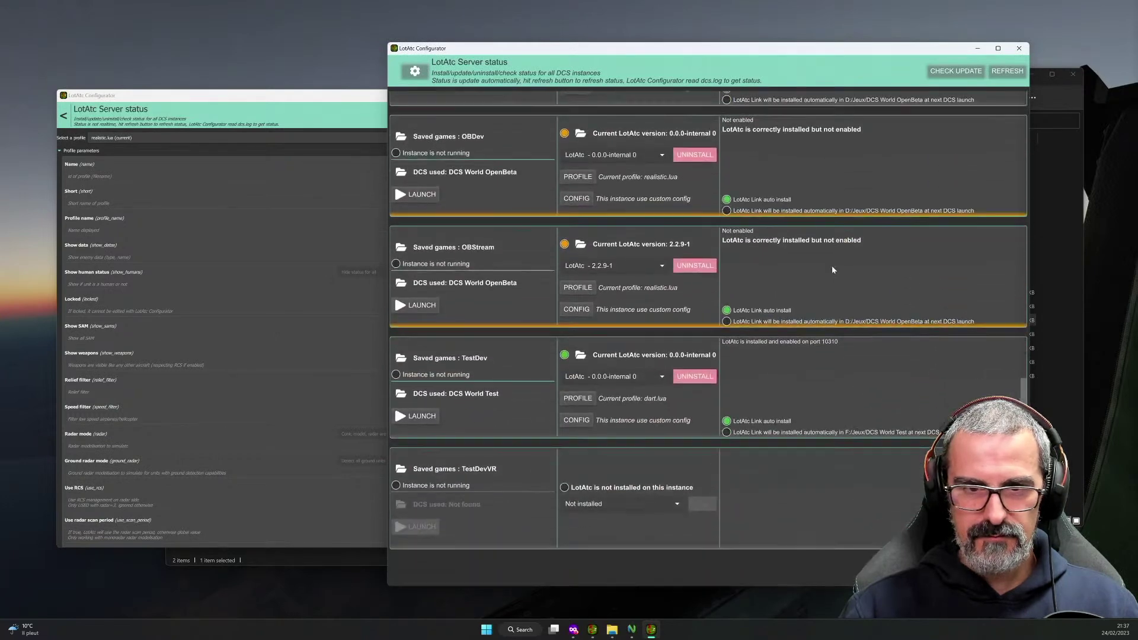
{"action": "scroll", "coordinate": [832, 269], "scroll_direction": "up", "scroll_amount": 1}
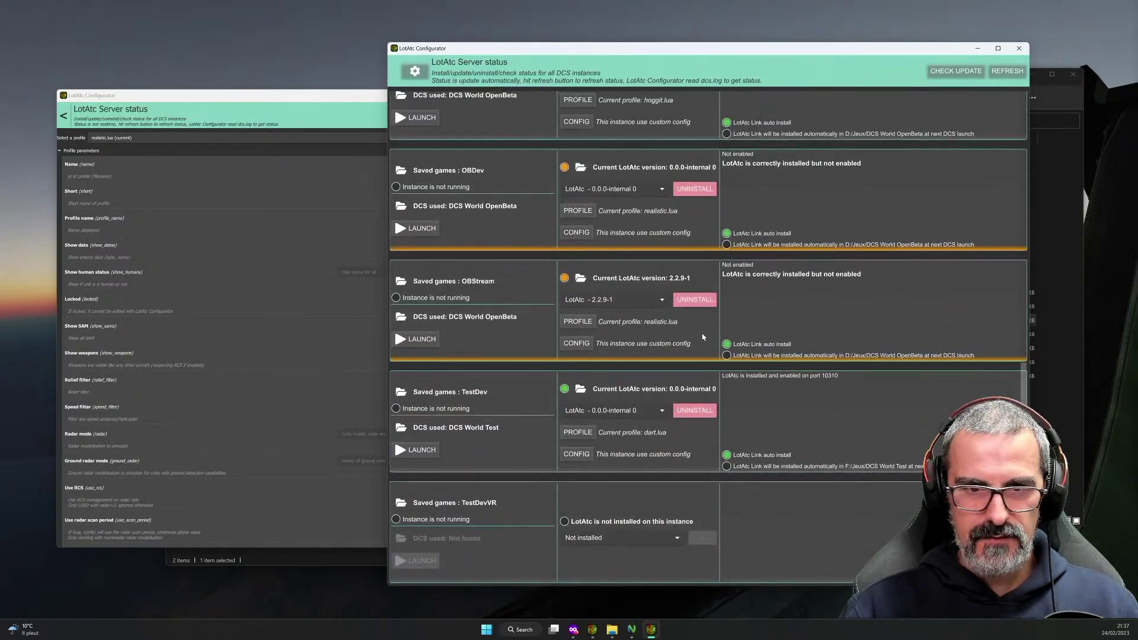
{"action": "left_click", "coordinate": [578, 322]}
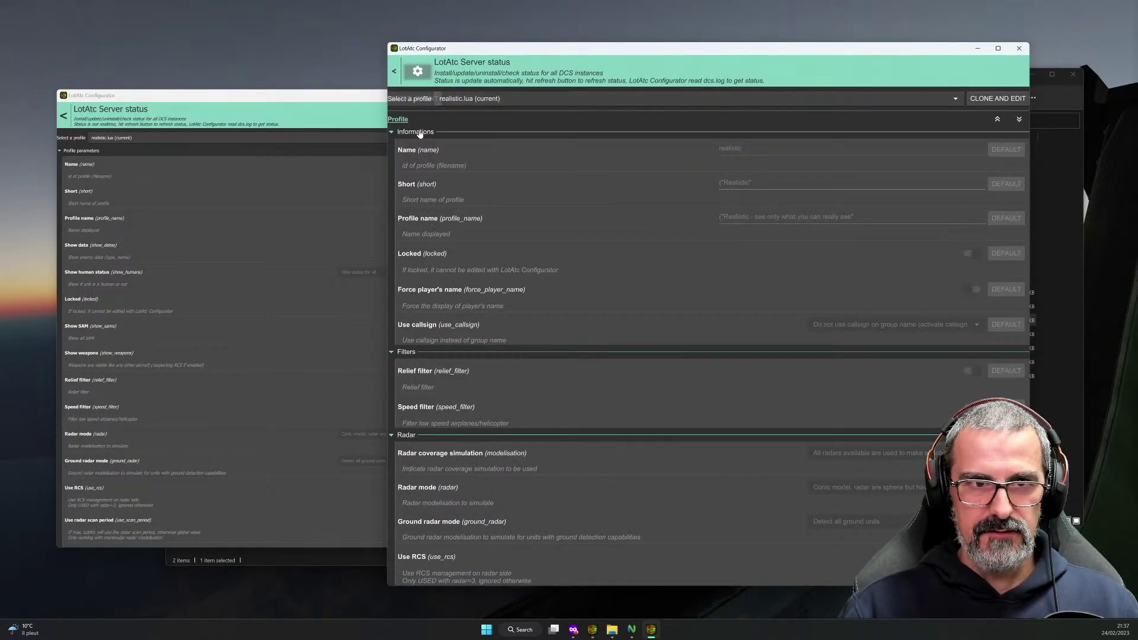
{"action": "left_click", "coordinate": [997, 120]}
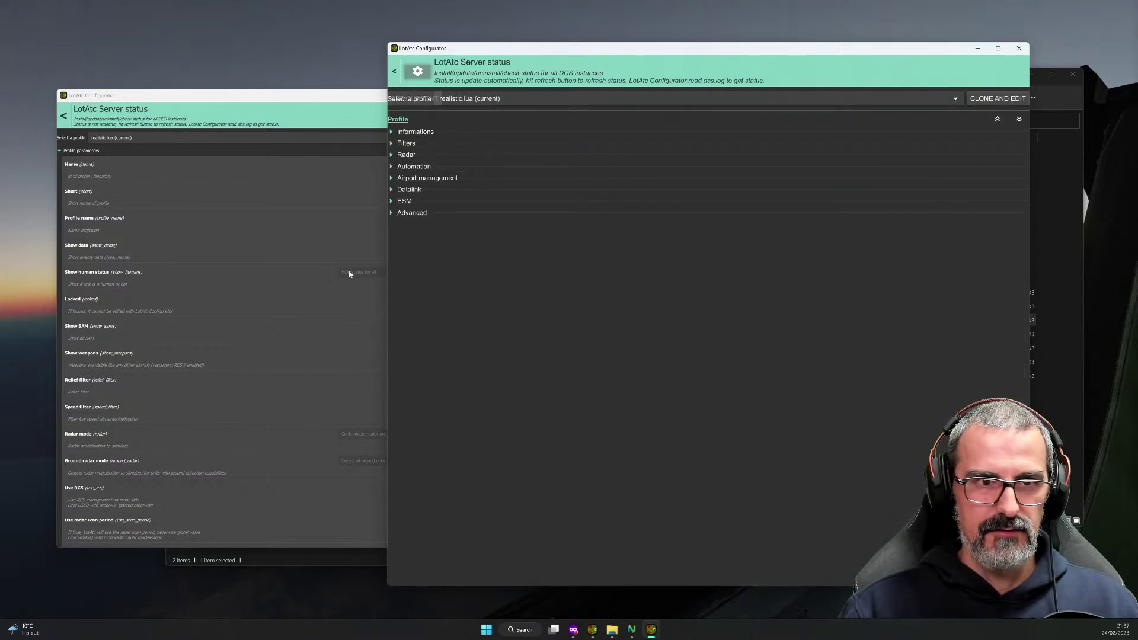
Close the older LotAtc Configurator and slightly narrow the window of the newer one.
{"action": "left_click", "coordinate": [336, 95]}
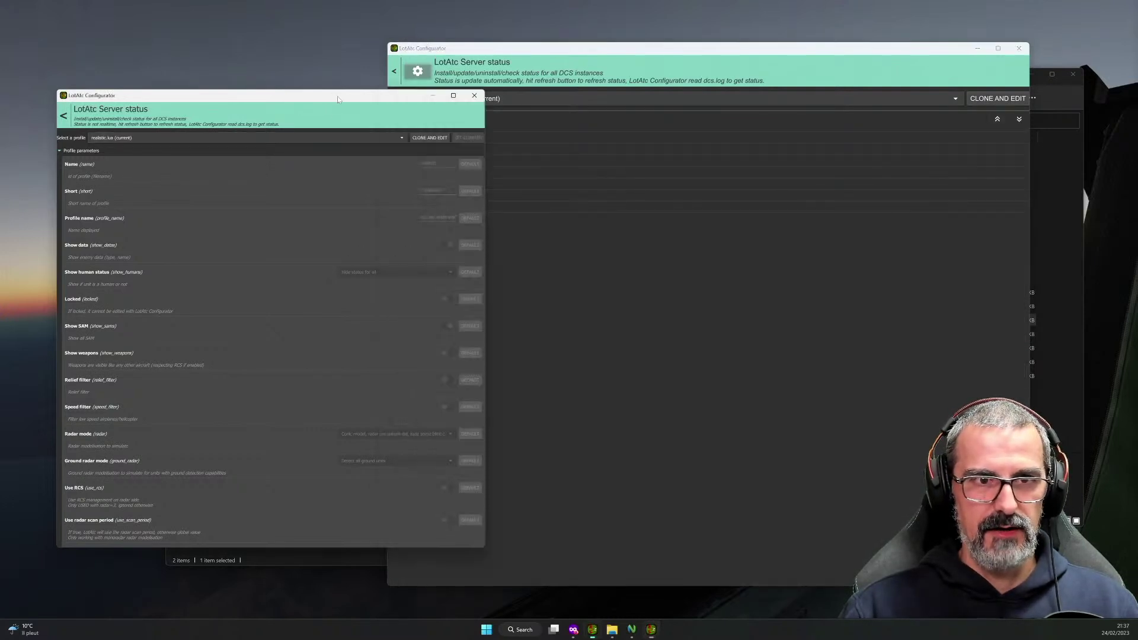
{"action": "left_click", "coordinate": [474, 95]}
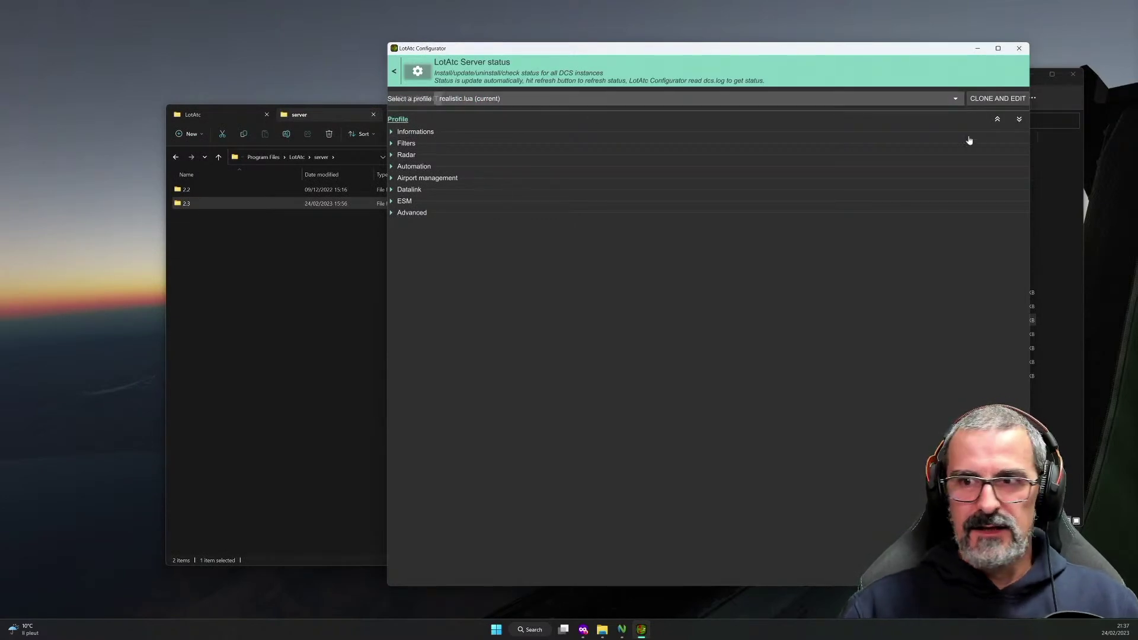
{"action": "left_click_drag", "start_coordinate": [1030, 154], "coordinate": [1017, 154]}
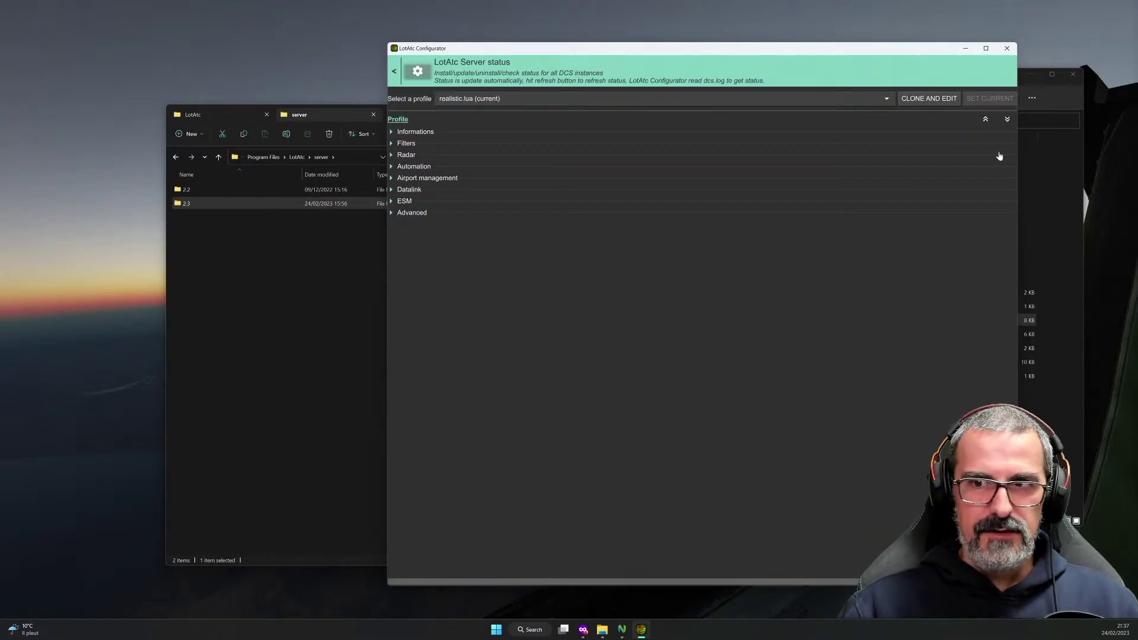
Expand the Informations section and load the dart.lua profile for editing.
{"action": "left_click", "coordinate": [412, 133]}
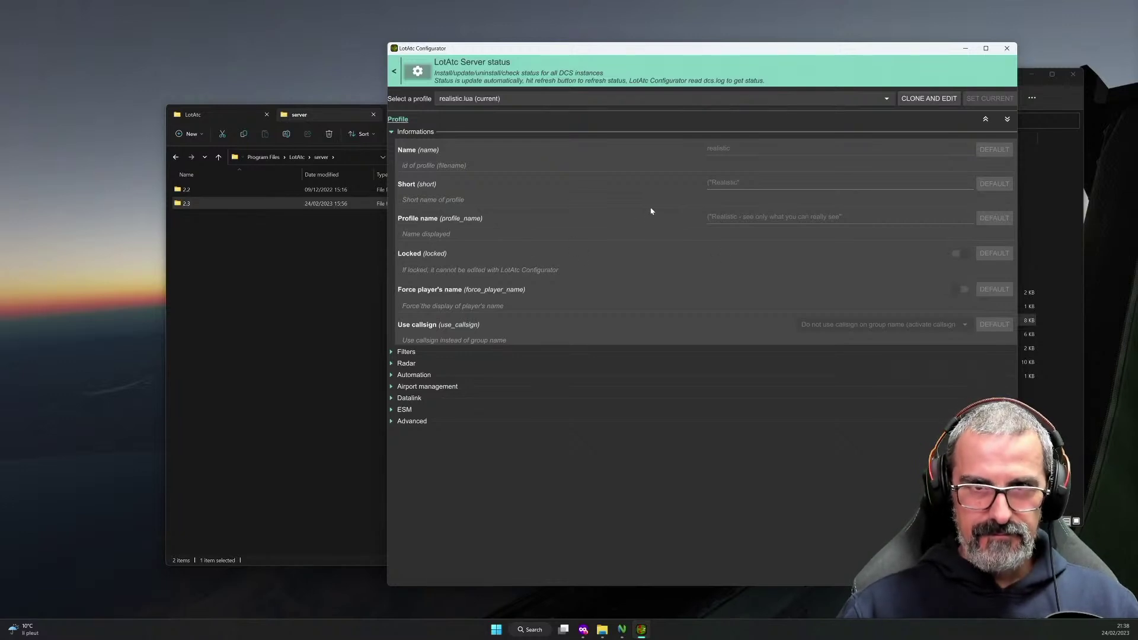
{"action": "left_click", "coordinate": [557, 97]}
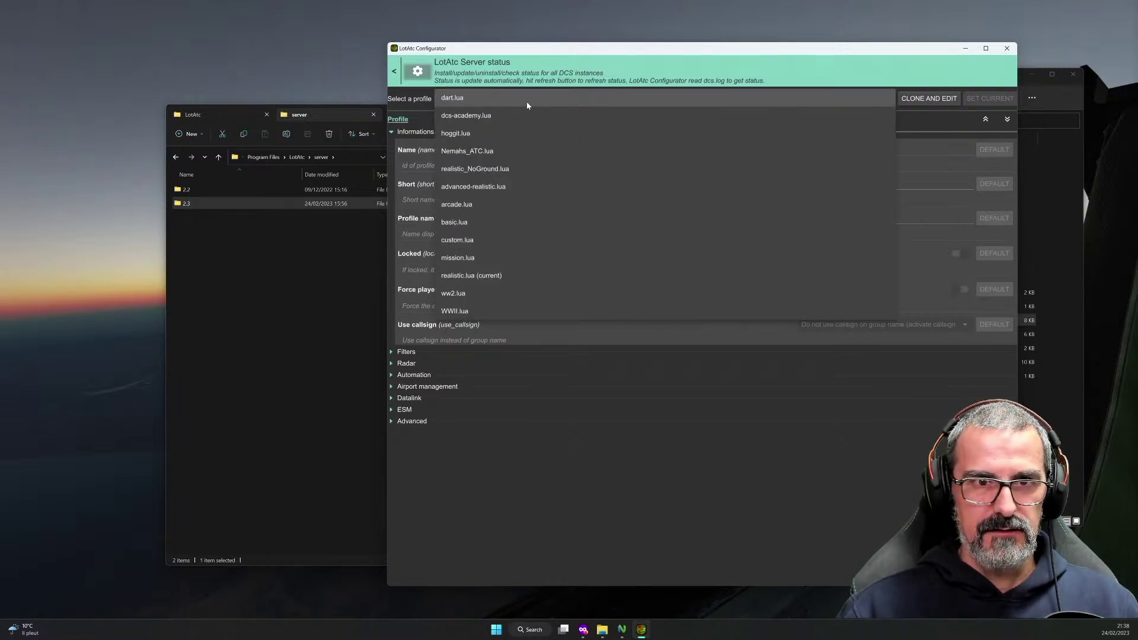
{"action": "left_click", "coordinate": [526, 105]}
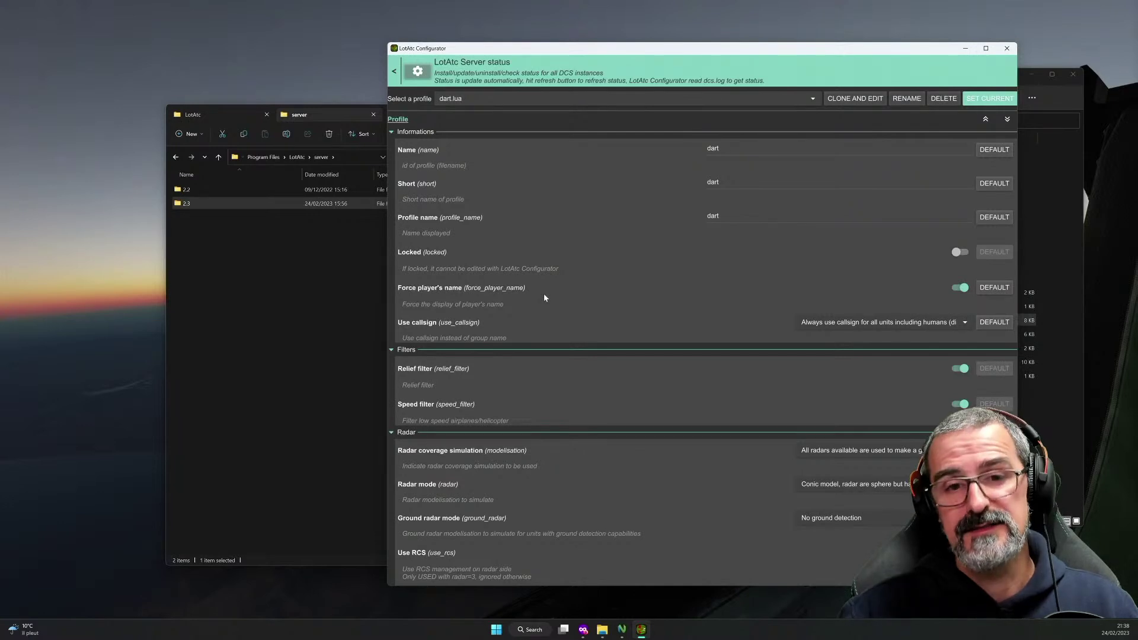
Turn off Force player's name and keep Use callsign on "Always use callsign for all units including humans".
{"action": "left_click", "coordinate": [961, 288]}
{"action": "left_click", "coordinate": [865, 322]}
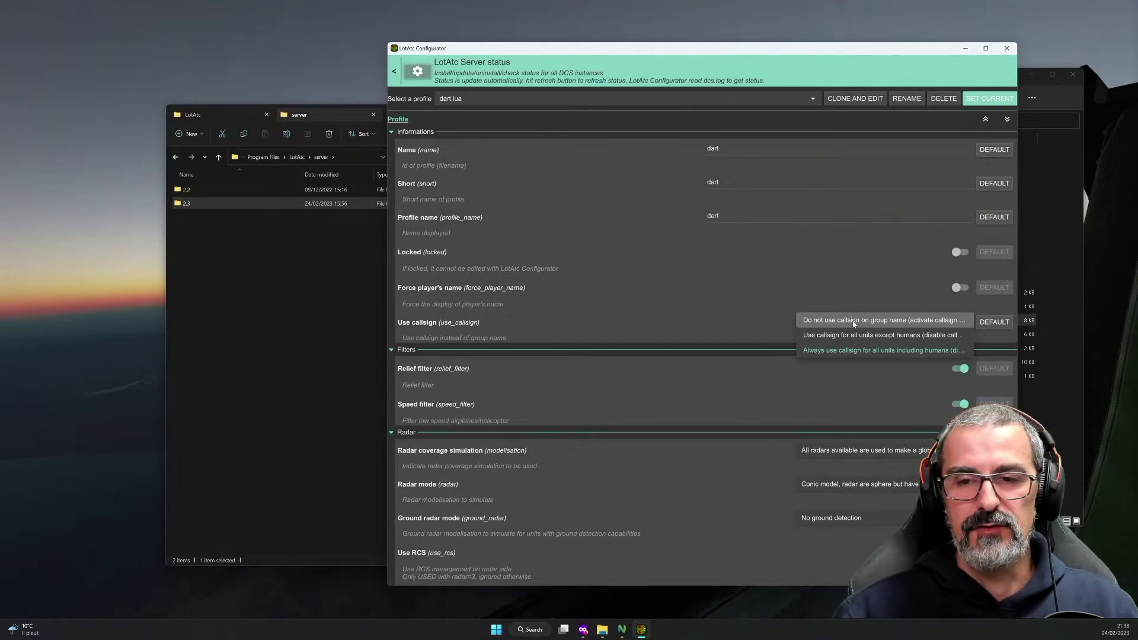
{"action": "left_click", "coordinate": [854, 353]}
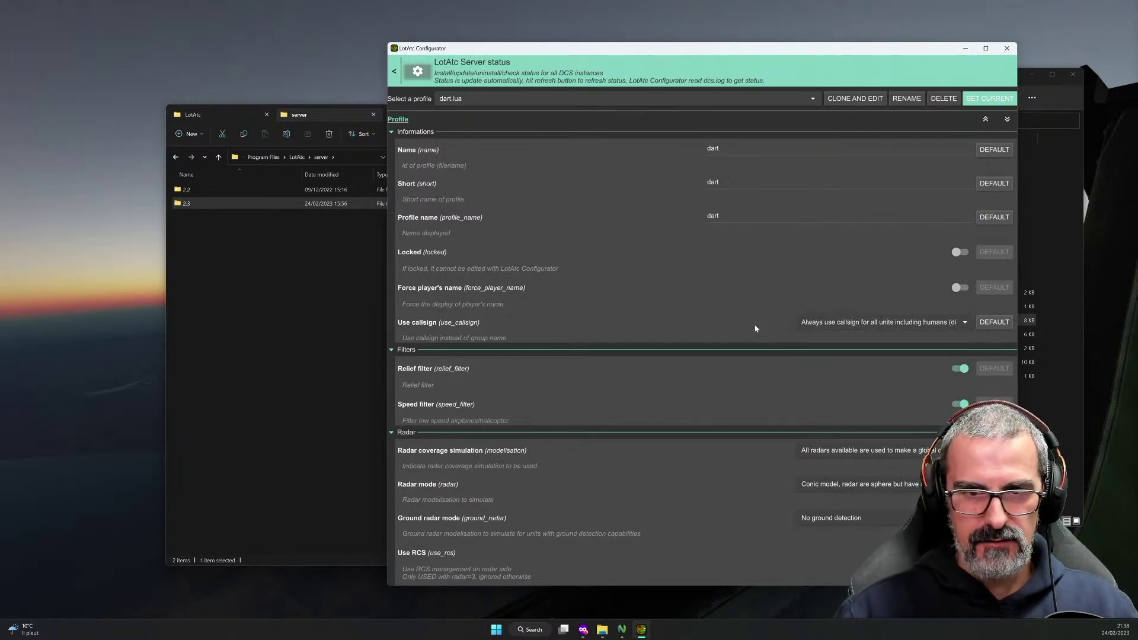
Collapse all profile sections and expand only Filters to examine its relief and speed filters.
{"action": "scroll", "coordinate": [652, 320], "scroll_direction": "down", "scroll_amount": 2}
{"action": "scroll", "coordinate": [462, 221], "scroll_direction": "up", "scroll_amount": 3}
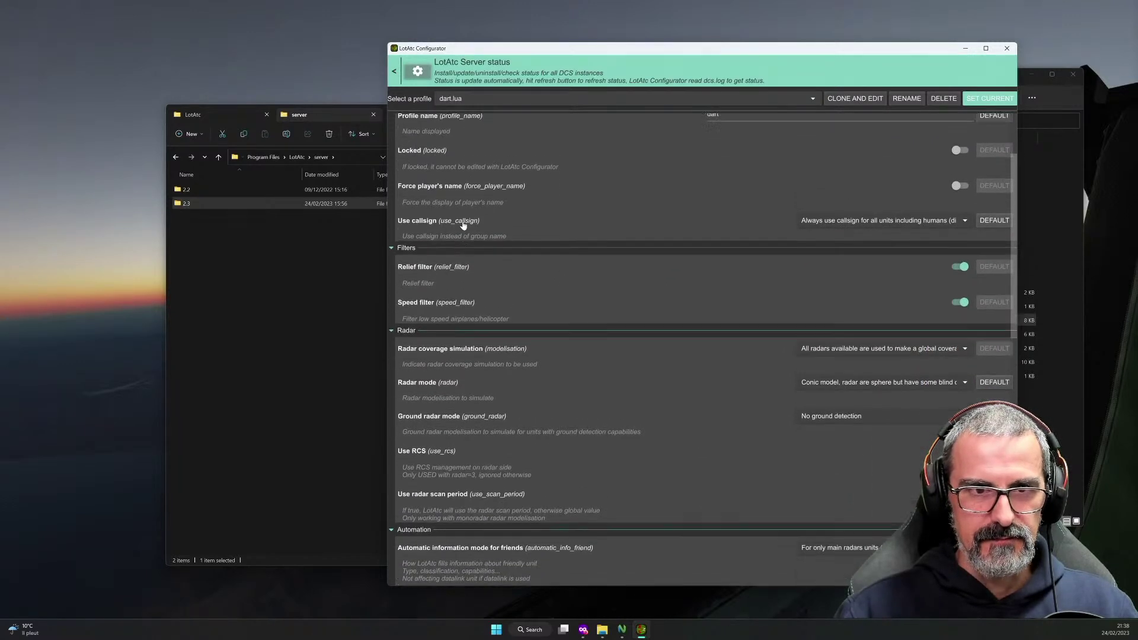
{"action": "left_click", "coordinate": [415, 132]}
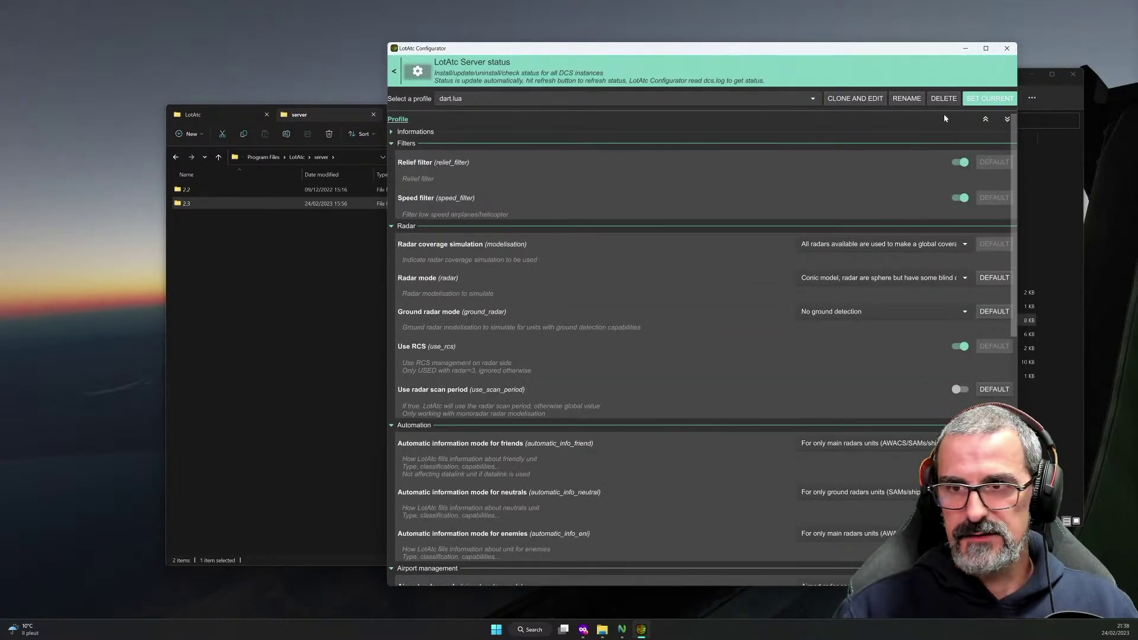
{"action": "left_click", "coordinate": [985, 119]}
{"action": "left_click", "coordinate": [428, 145]}
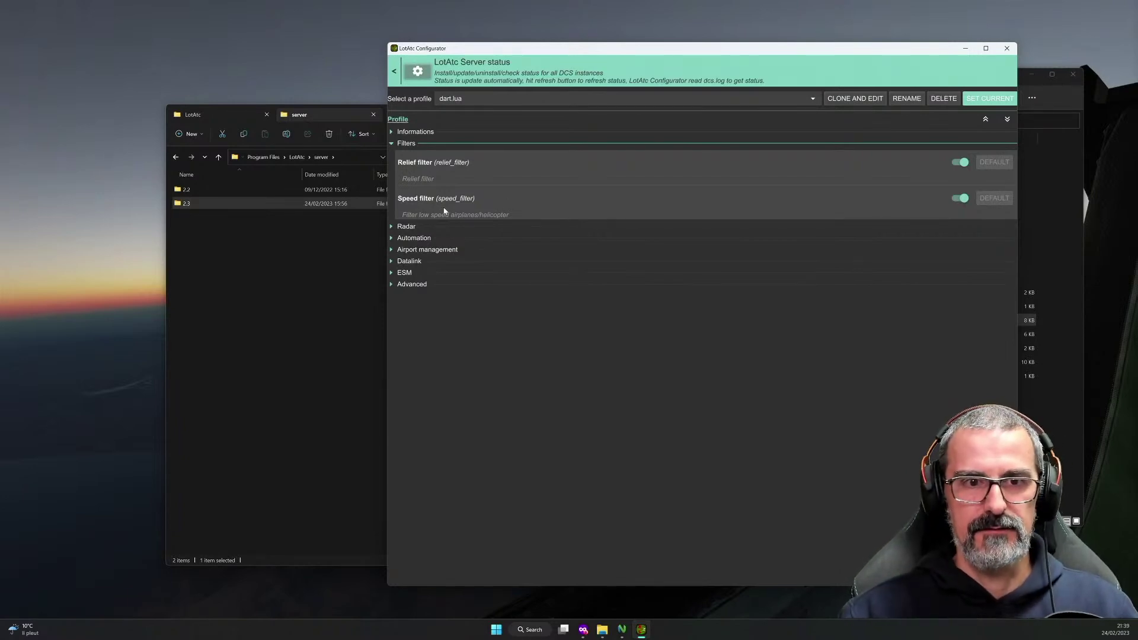
Collapse Filters, expand Radar, and review the Radar coverage simulation choices, keeping all available radars for global coverage.
{"action": "left_click", "coordinate": [415, 143]}
{"action": "left_click", "coordinate": [415, 156]}
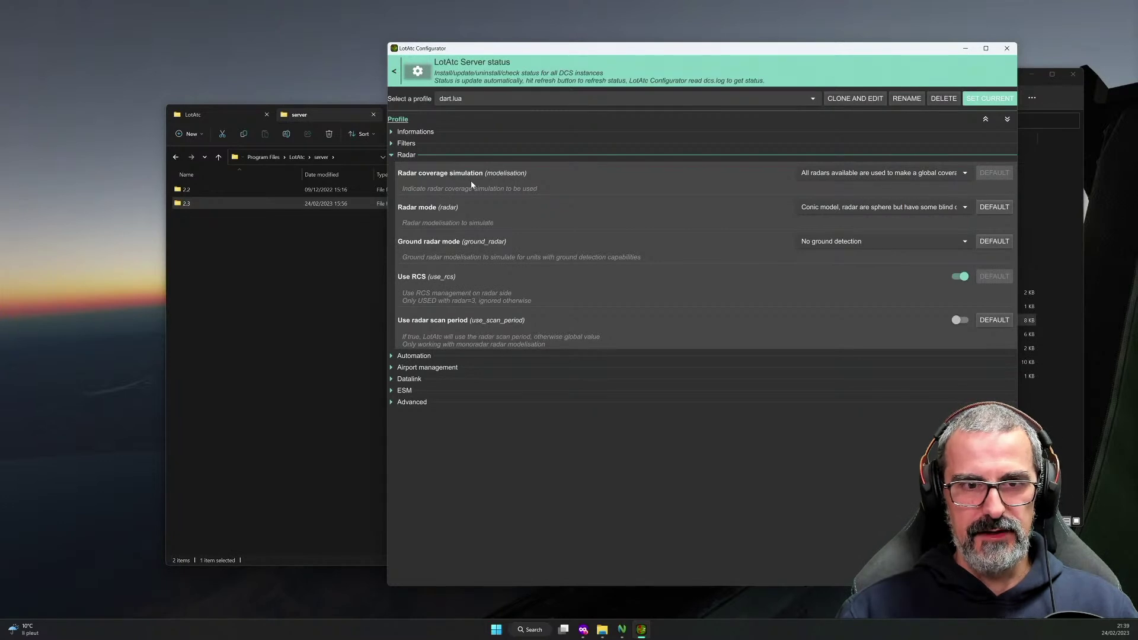
{"action": "left_click", "coordinate": [827, 173]}
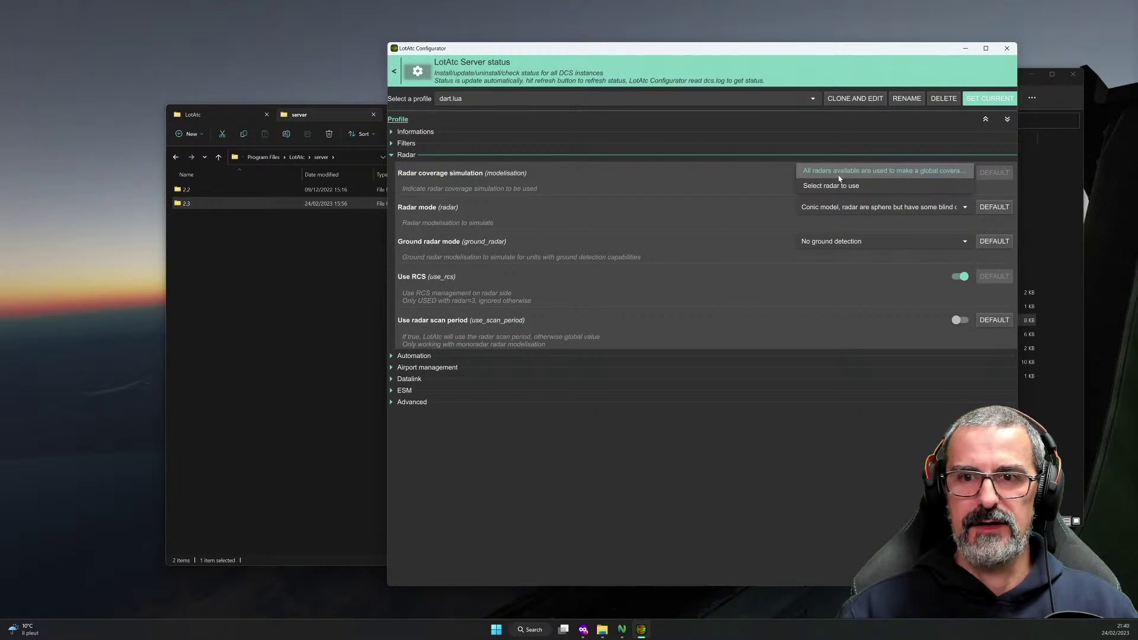
{"action": "left_click", "coordinate": [829, 173]}
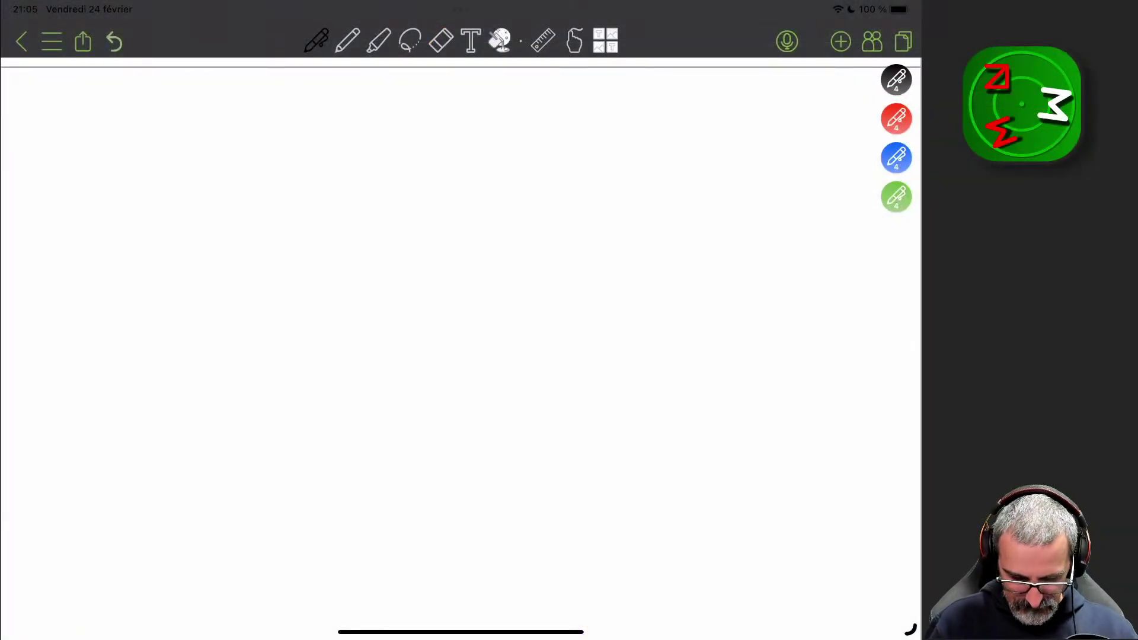
On the tablet whiteboard, draw a plus labelled "AWAC" in black with a large coverage circle around it.
{"action": "mouse_move", "coordinate": [161, 231]}
{"action": "left_mouse_down"}
{"action": "mouse_move", "coordinate": [162, 250]}
{"action": "mouse_move", "coordinate": [169, 241]}
{"action": "left_mouse_up"}
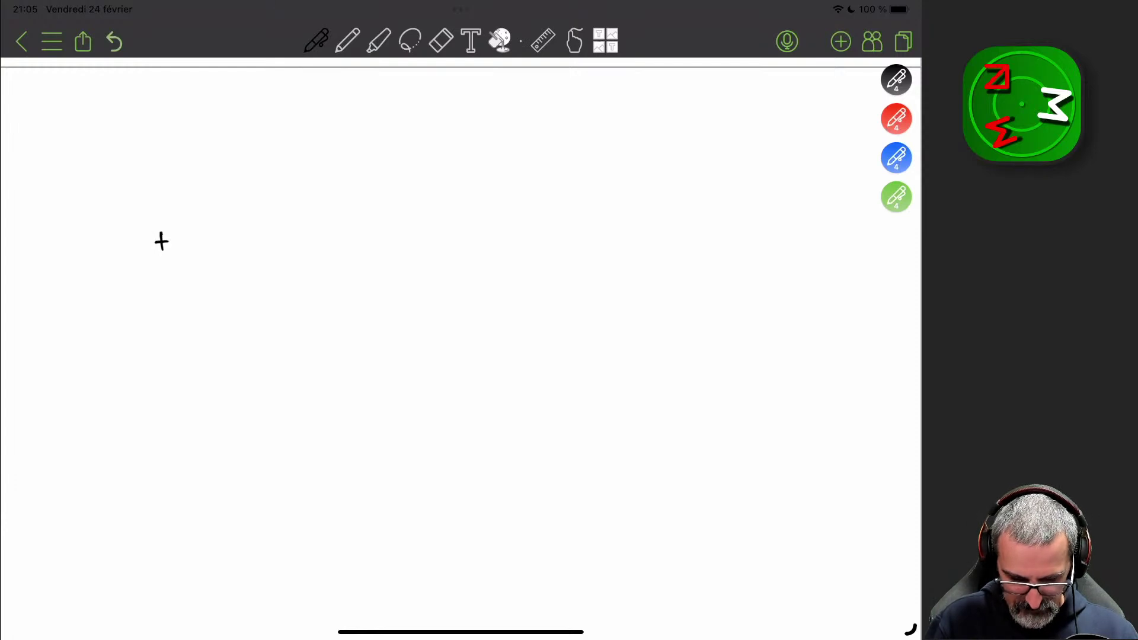
{"action": "mouse_move", "coordinate": [146, 282]}
{"action": "left_mouse_down"}
{"action": "mouse_move", "coordinate": [149, 268]}
{"action": "mouse_move", "coordinate": [153, 282]}
{"action": "left_mouse_up"}
{"action": "left_click_drag", "start_coordinate": [160, 270], "coordinate": [174, 271]}
{"action": "mouse_move", "coordinate": [180, 283]}
{"action": "left_mouse_down"}
{"action": "mouse_move", "coordinate": [183, 268]}
{"action": "mouse_move", "coordinate": [187, 277]}
{"action": "left_mouse_up"}
{"action": "left_click_drag", "start_coordinate": [206, 274], "coordinate": [207, 284]}
{"action": "mouse_move", "coordinate": [122, 131]}
{"action": "left_mouse_down"}
{"action": "mouse_move", "coordinate": [101, 350]}
{"action": "mouse_move", "coordinate": [246, 132]}
{"action": "mouse_move", "coordinate": [112, 137]}
{"action": "left_mouse_up"}
Draw a second plus labelled "SAM" with a small coverage circle, separate from the AWAC circle.
{"action": "left_click_drag", "start_coordinate": [455, 278], "coordinate": [456, 295]}
{"action": "mouse_move", "coordinate": [452, 288]}
{"action": "left_mouse_down"}
{"action": "mouse_move", "coordinate": [448, 330]}
{"action": "mouse_move", "coordinate": [478, 324]}
{"action": "left_mouse_up"}
{"action": "left_click_drag", "start_coordinate": [481, 317], "coordinate": [491, 333]}
{"action": "mouse_move", "coordinate": [443, 252]}
{"action": "left_mouse_down"}
{"action": "mouse_move", "coordinate": [495, 256]}
{"action": "mouse_move", "coordinate": [424, 259]}
{"action": "left_mouse_up"}
Draw a third plus labelled "Ship" with a coverage circle that overlaps the lower part of the AWAC circle.
{"action": "left_click_drag", "start_coordinate": [282, 404], "coordinate": [282, 421]}
{"action": "mouse_move", "coordinate": [274, 414]}
{"action": "left_mouse_down"}
{"action": "mouse_move", "coordinate": [289, 413]}
{"action": "mouse_move", "coordinate": [260, 462]}
{"action": "left_mouse_up"}
{"action": "left_click_drag", "start_coordinate": [276, 442], "coordinate": [285, 461]}
{"action": "left_click_drag", "start_coordinate": [290, 452], "coordinate": [302, 474]}
{"action": "left_click_drag", "start_coordinate": [302, 456], "coordinate": [304, 463]}
{"action": "mouse_move", "coordinate": [268, 337]}
{"action": "left_mouse_down"}
{"action": "mouse_move", "coordinate": [246, 525]}
{"action": "mouse_move", "coordinate": [361, 336]}
{"action": "mouse_move", "coordinate": [225, 340]}
{"action": "left_mouse_up"}
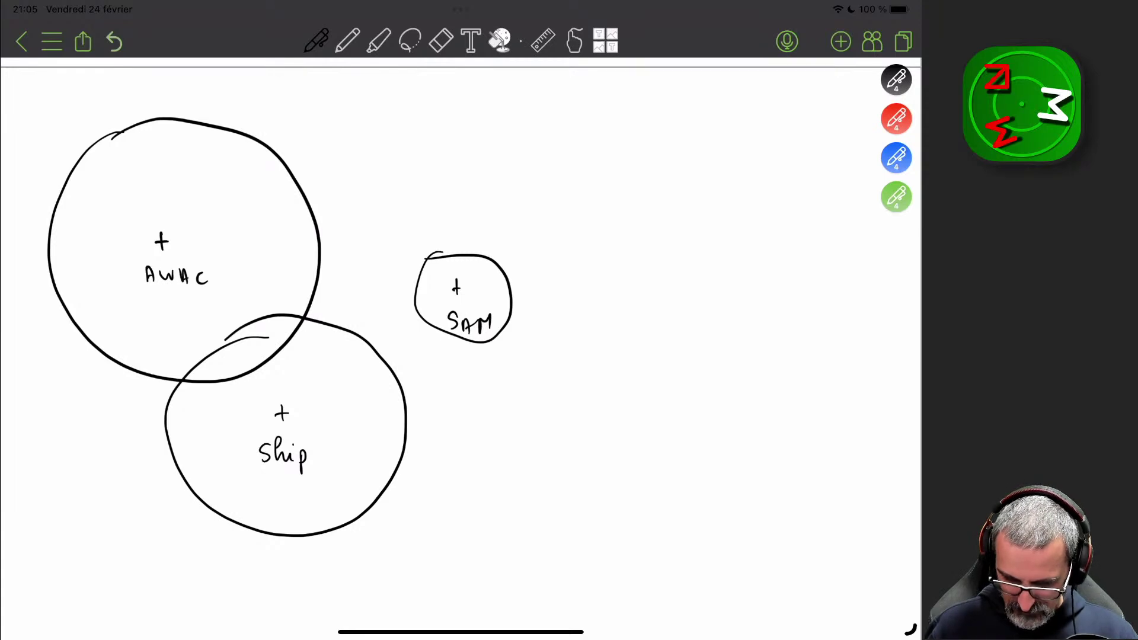
Shade the AWAC, Ship and SAM coverage circles with the green highlighter.
{"action": "left_click", "coordinate": [378, 40]}
{"action": "mouse_move", "coordinate": [130, 130]}
{"action": "left_mouse_down"}
{"action": "mouse_move", "coordinate": [142, 149]}
{"action": "mouse_move", "coordinate": [89, 213]}
{"action": "mouse_move", "coordinate": [177, 350]}
{"action": "mouse_move", "coordinate": [201, 433]}
{"action": "mouse_move", "coordinate": [278, 492]}
{"action": "mouse_move", "coordinate": [367, 522]}
{"action": "mouse_move", "coordinate": [332, 361]}
{"action": "mouse_move", "coordinate": [189, 415]}
{"action": "mouse_move", "coordinate": [356, 498]}
{"action": "left_mouse_up"}
{"action": "left_click_drag", "start_coordinate": [433, 261], "coordinate": [492, 332]}
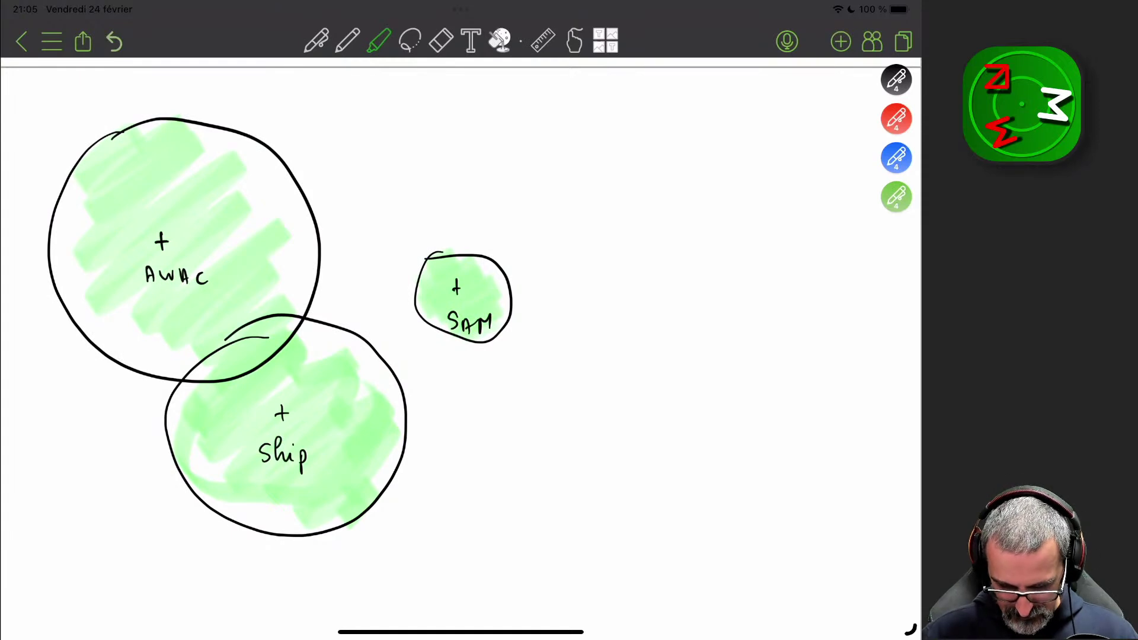
Draw filled red target triangles inside the Ship circle, inside the SAM circle, and between the AWAC and SAM circles.
{"action": "left_click", "coordinate": [896, 119]}
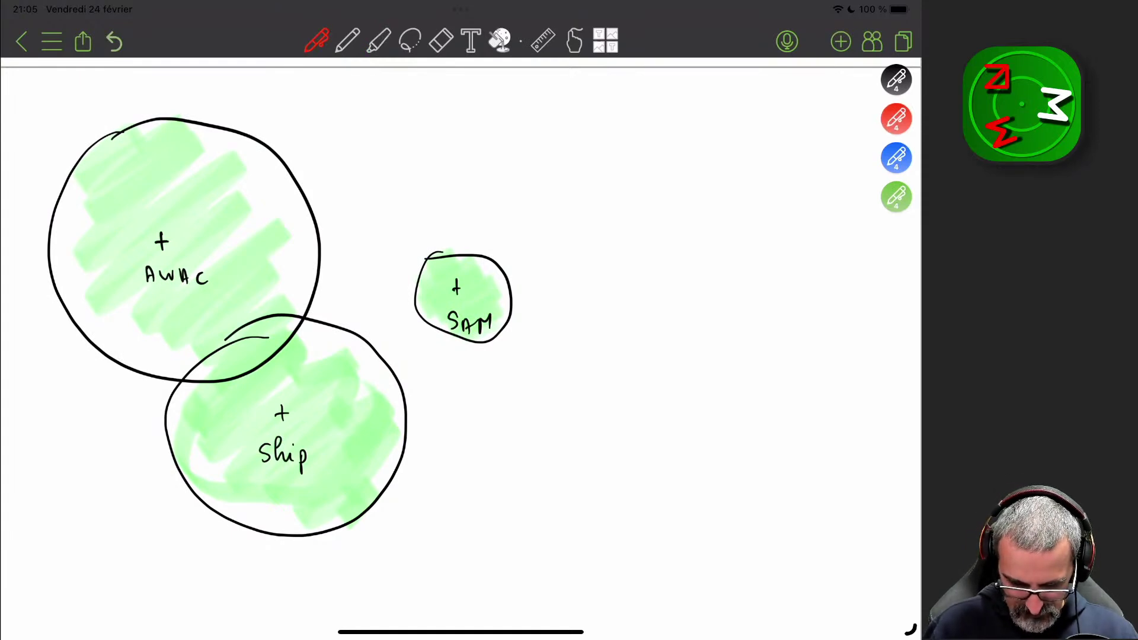
{"action": "mouse_move", "coordinate": [341, 243]}
{"action": "left_mouse_down"}
{"action": "mouse_move", "coordinate": [349, 226]}
{"action": "mouse_move", "coordinate": [358, 245]}
{"action": "mouse_move", "coordinate": [340, 244]}
{"action": "left_mouse_up"}
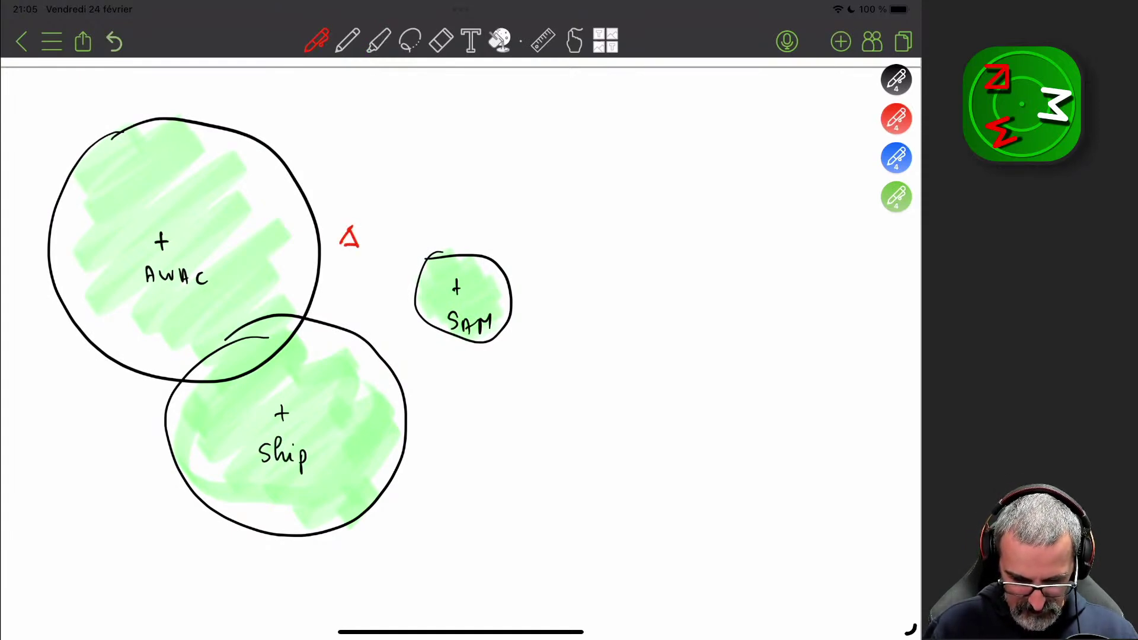
{"action": "mouse_move", "coordinate": [333, 360]}
{"action": "left_mouse_down"}
{"action": "mouse_move", "coordinate": [325, 378]}
{"action": "mouse_move", "coordinate": [334, 361]}
{"action": "mouse_move", "coordinate": [345, 377]}
{"action": "left_mouse_up"}
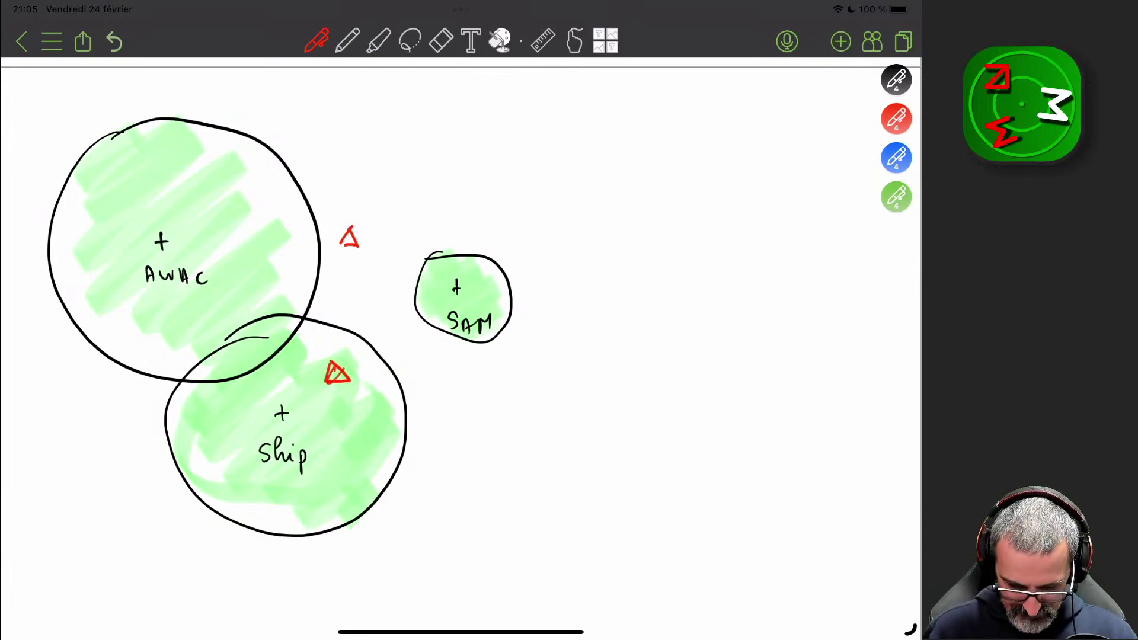
{"action": "mouse_move", "coordinate": [483, 298]}
{"action": "left_mouse_down"}
{"action": "mouse_move", "coordinate": [491, 280]}
{"action": "mouse_move", "coordinate": [483, 298]}
{"action": "mouse_move", "coordinate": [499, 290]}
{"action": "left_mouse_up"}
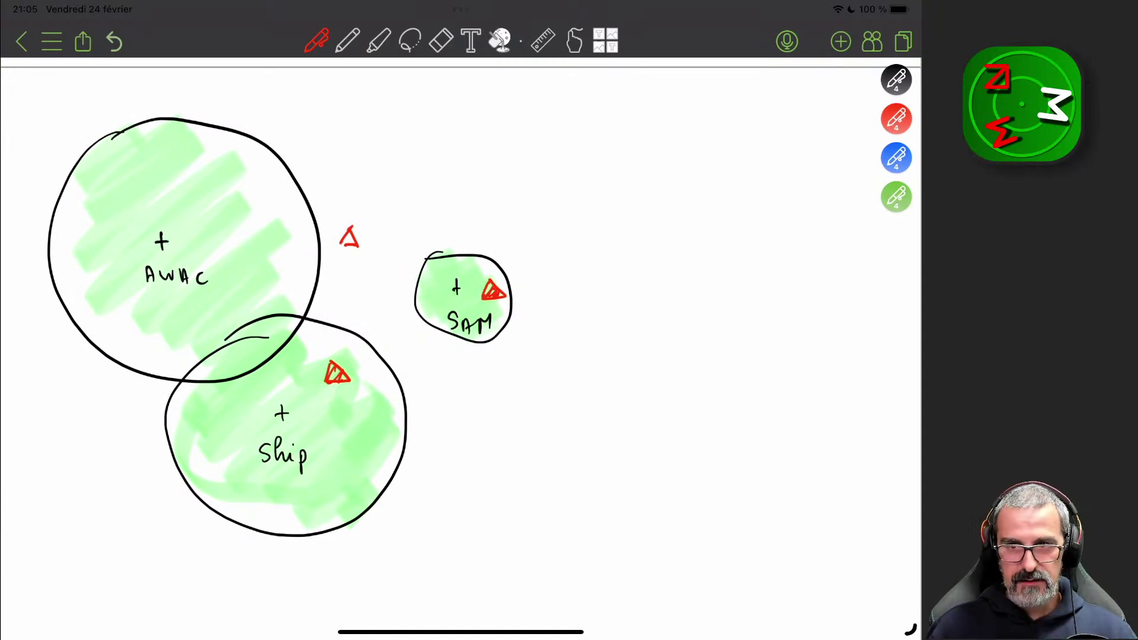
{"action": "left_click_drag", "start_coordinate": [346, 243], "coordinate": [353, 236]}
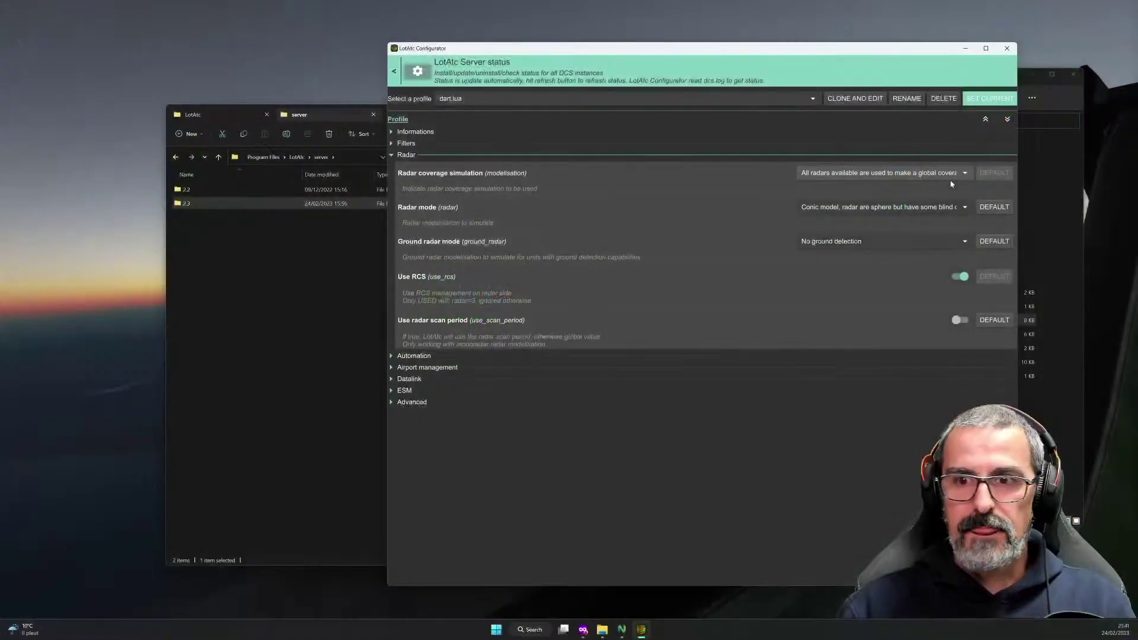
Show the Radar coverage simulation choices in LotAtc Configurator, and circle the three radar positions in blue on the whiteboard.
{"action": "left_click", "coordinate": [931, 176]}
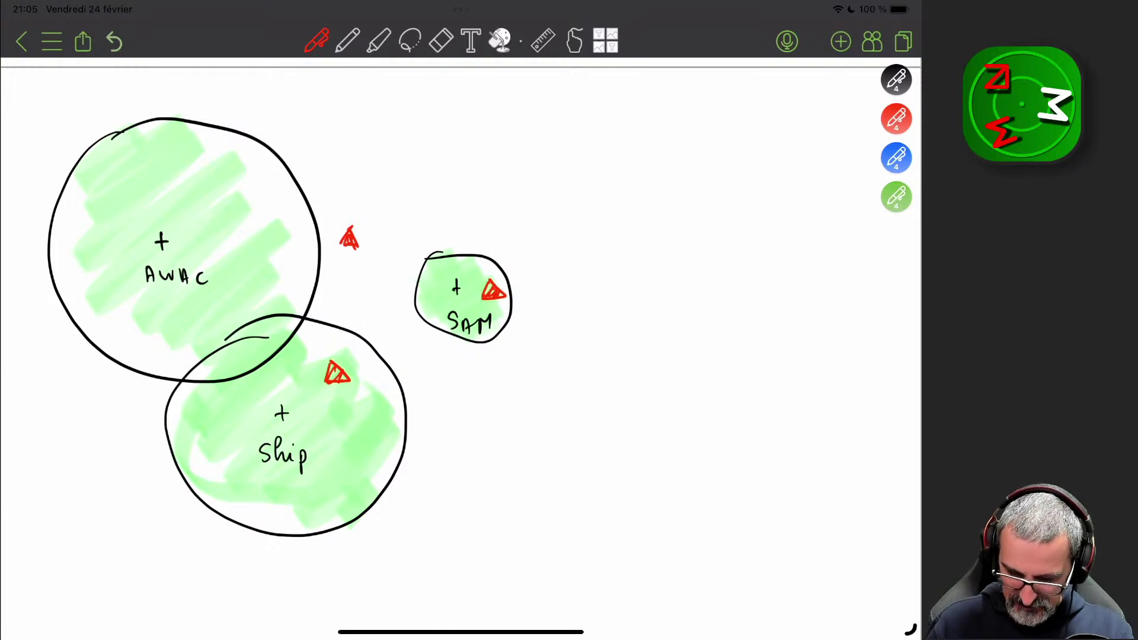
{"action": "left_click", "coordinate": [896, 158]}
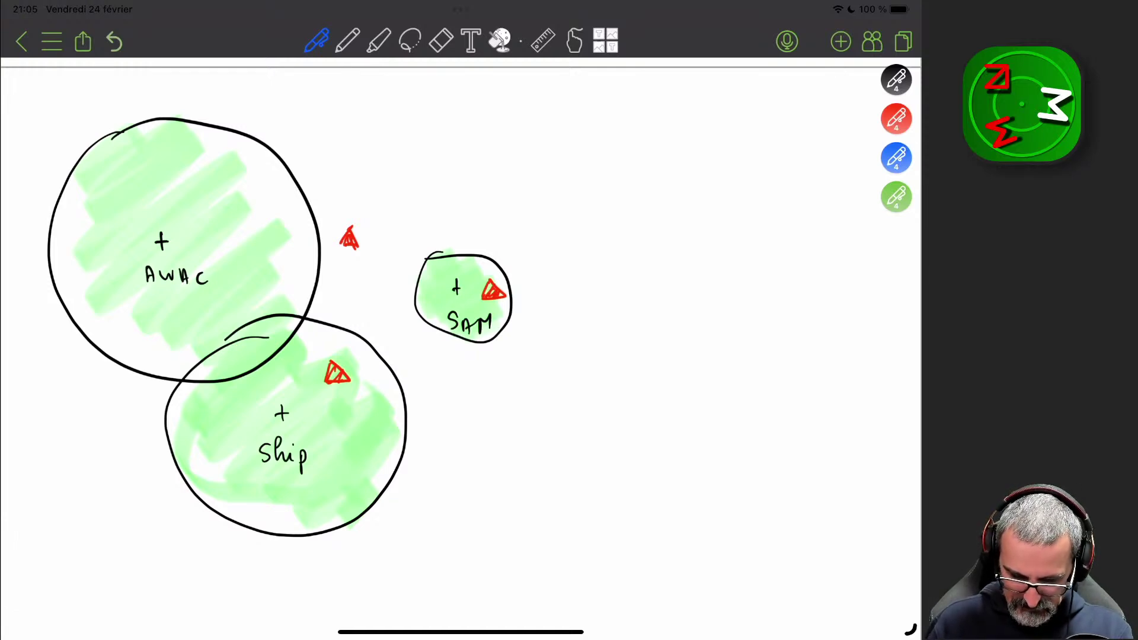
{"action": "left_click_drag", "start_coordinate": [457, 276], "coordinate": [461, 276]}
{"action": "left_click_drag", "start_coordinate": [279, 402], "coordinate": [284, 403]}
{"action": "left_click_drag", "start_coordinate": [158, 227], "coordinate": [163, 228]}
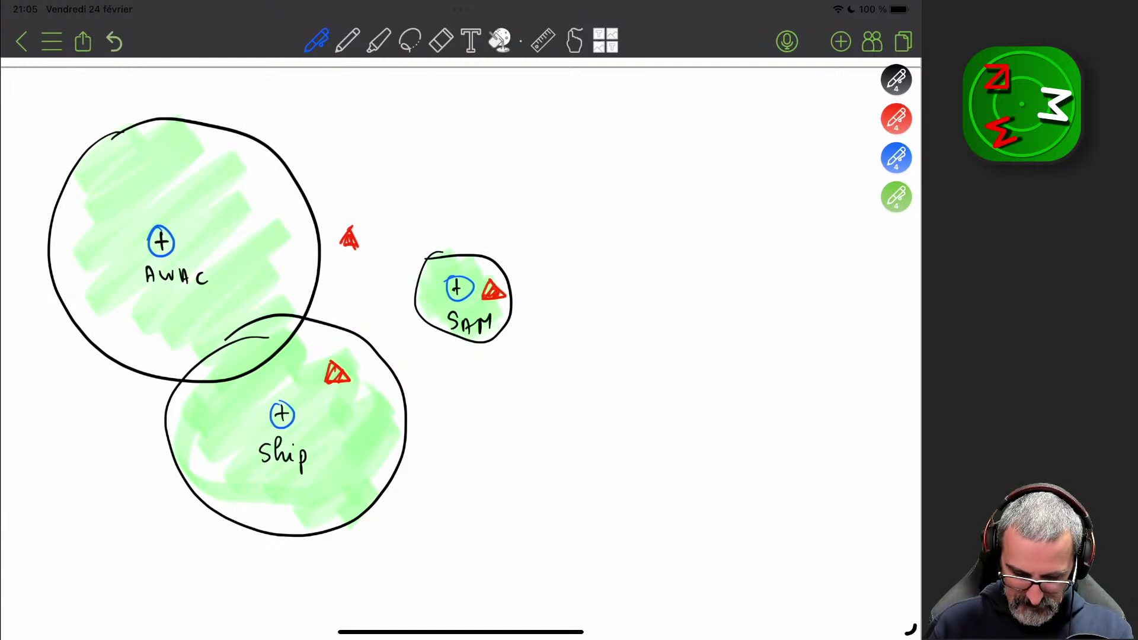
Mark the Ship radar and circle its target in blue, and cross out the target inside the SAM circle.
{"action": "left_click_drag", "start_coordinate": [270, 438], "coordinate": [282, 443]}
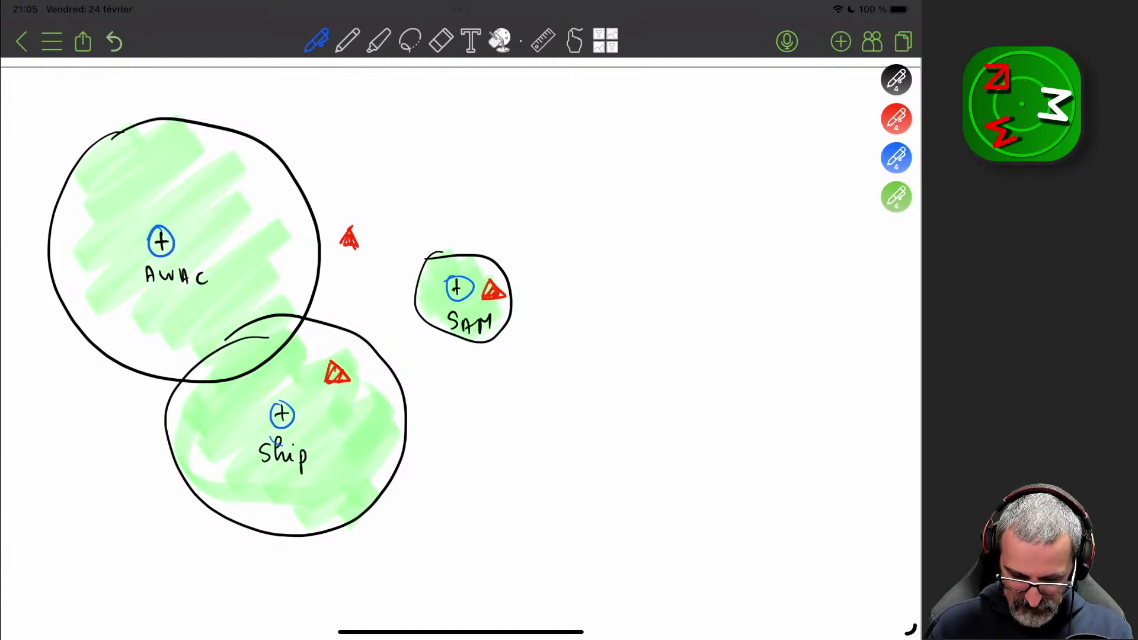
{"action": "left_click_drag", "start_coordinate": [312, 378], "coordinate": [326, 362]}
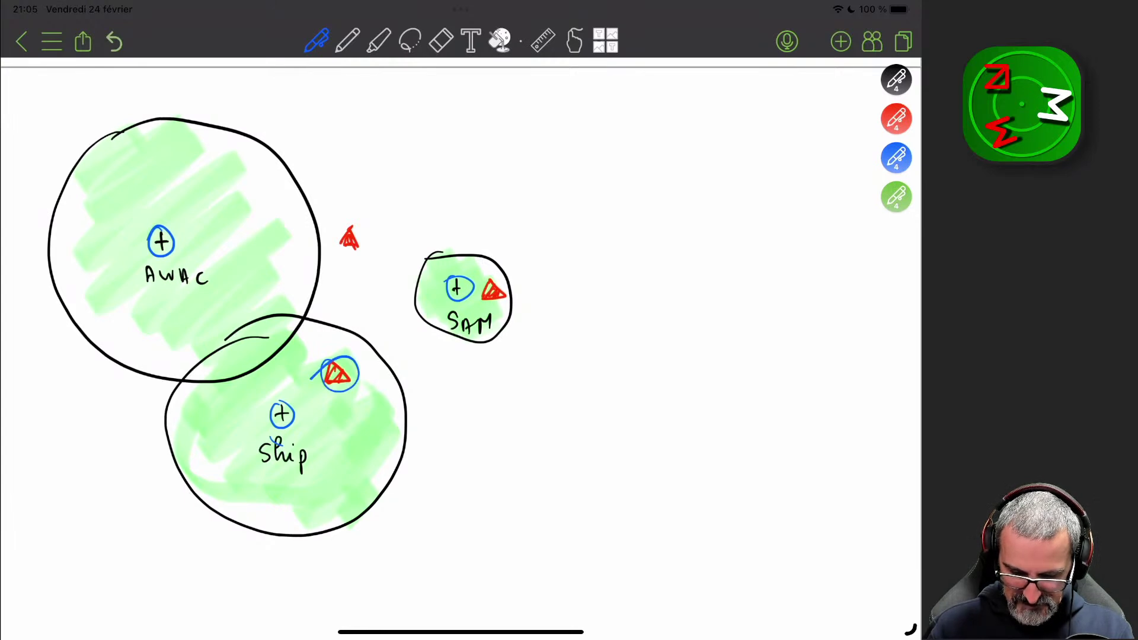
{"action": "left_click_drag", "start_coordinate": [484, 278], "coordinate": [505, 307]}
{"action": "left_click_drag", "start_coordinate": [510, 283], "coordinate": [478, 307]}
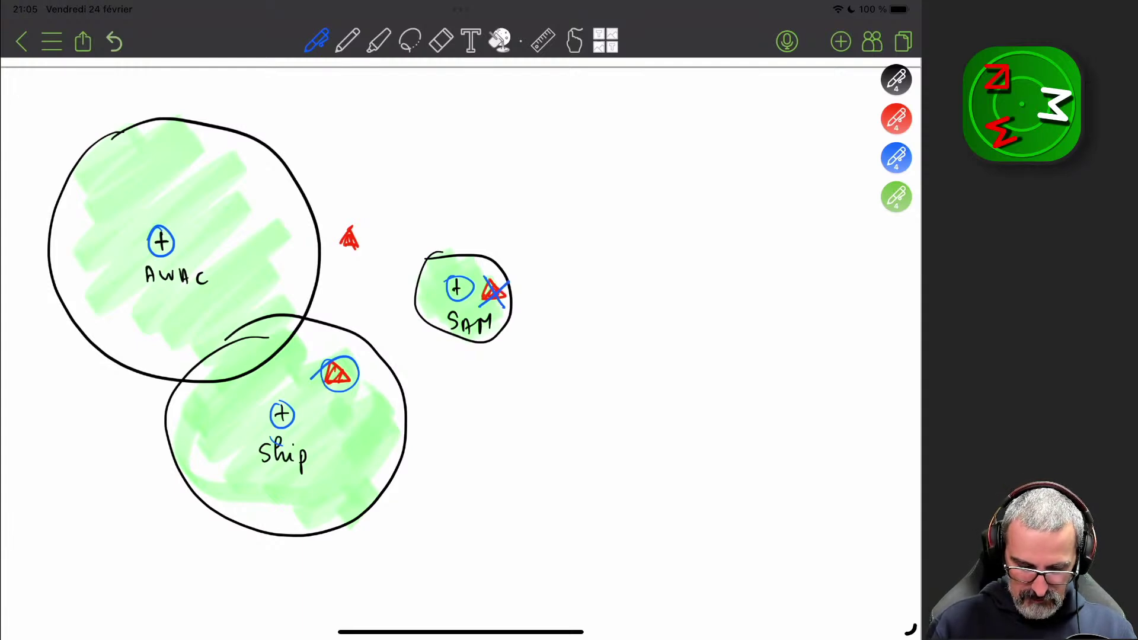
Write "DL" in blue beside the AWAC plus, and keep LotAtc Configurator's radar coverage on all available radars.
{"action": "left_click_drag", "start_coordinate": [181, 218], "coordinate": [181, 233]}
{"action": "left_click_drag", "start_coordinate": [191, 219], "coordinate": [205, 231]}
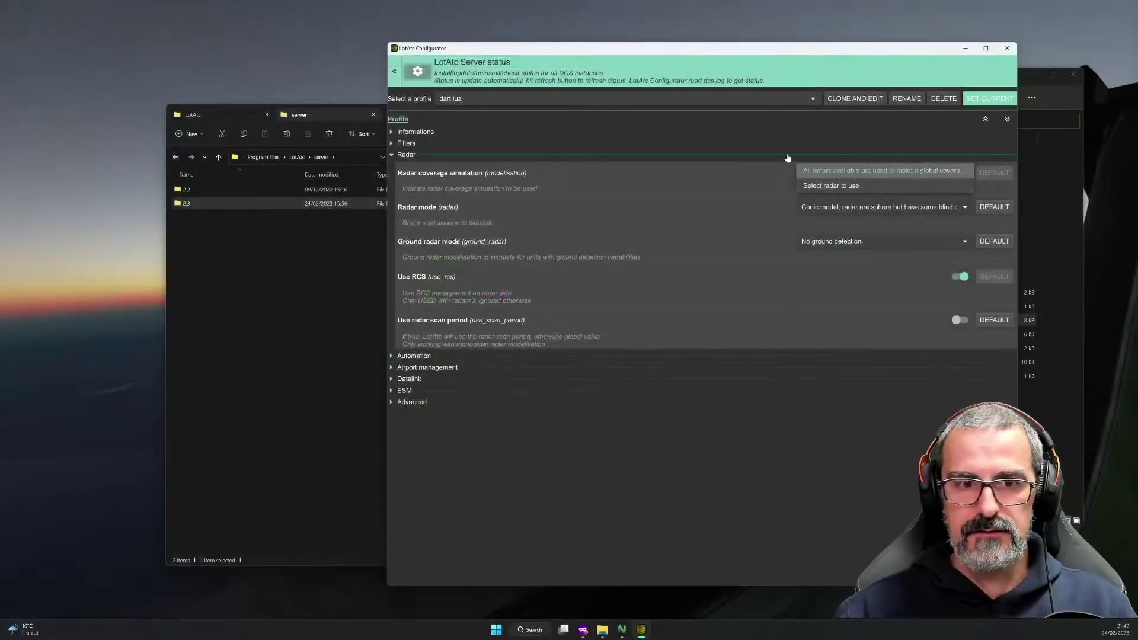
{"action": "left_click", "coordinate": [844, 172]}
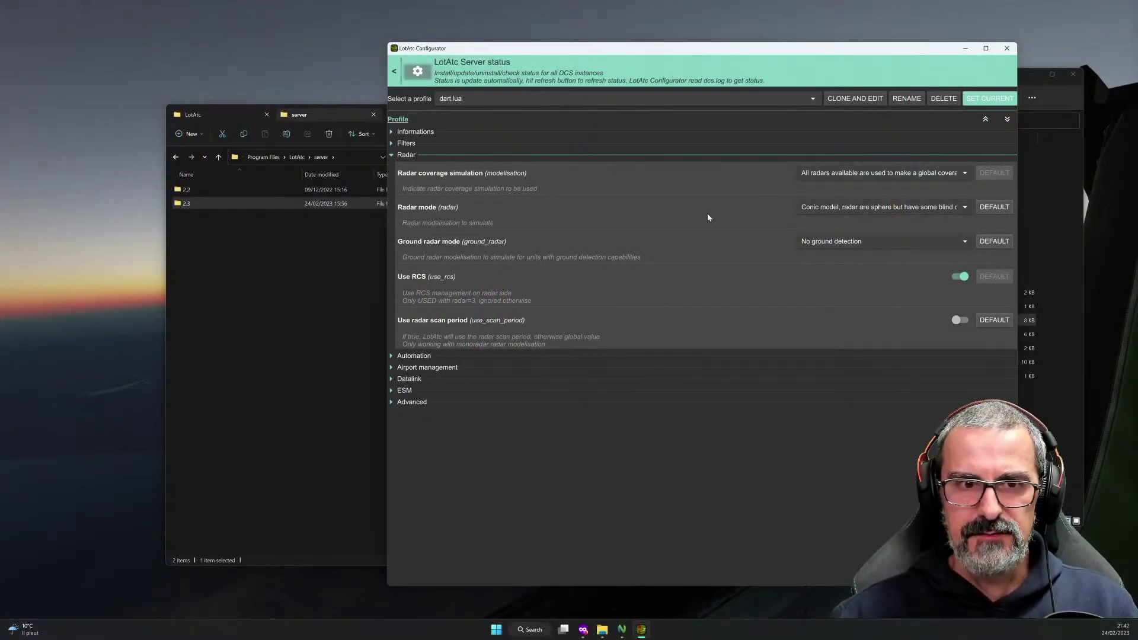
Try Radar mode as "See all, no radar", the Cylinder model and the Sphere model, and set it back to the Conic model.
{"action": "left_click", "coordinate": [831, 214]}
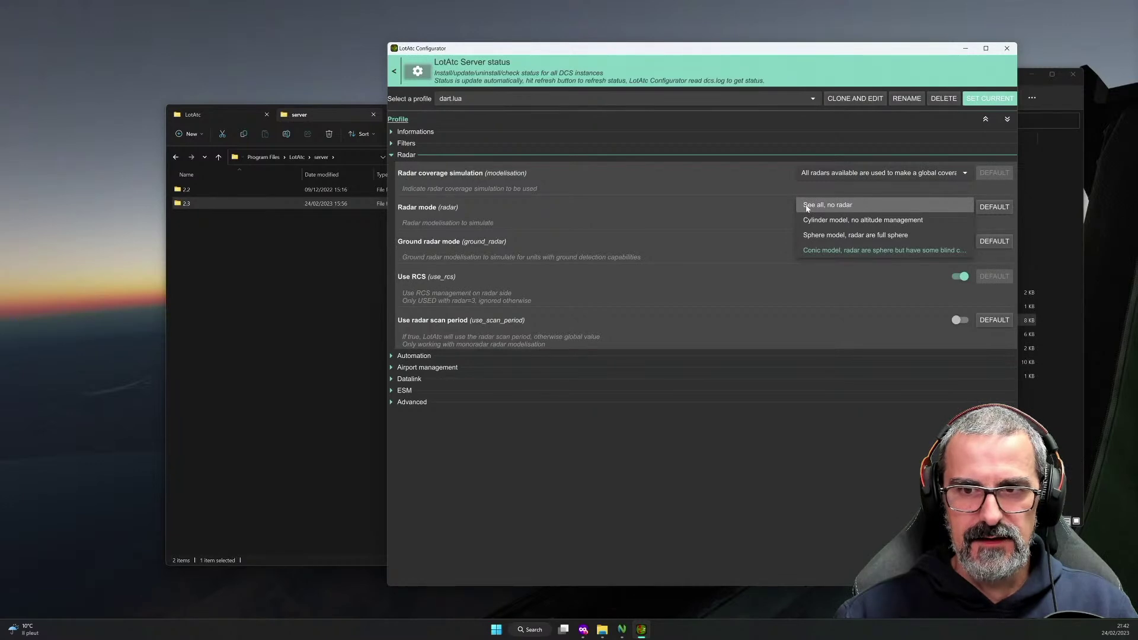
{"action": "left_click", "coordinate": [806, 206]}
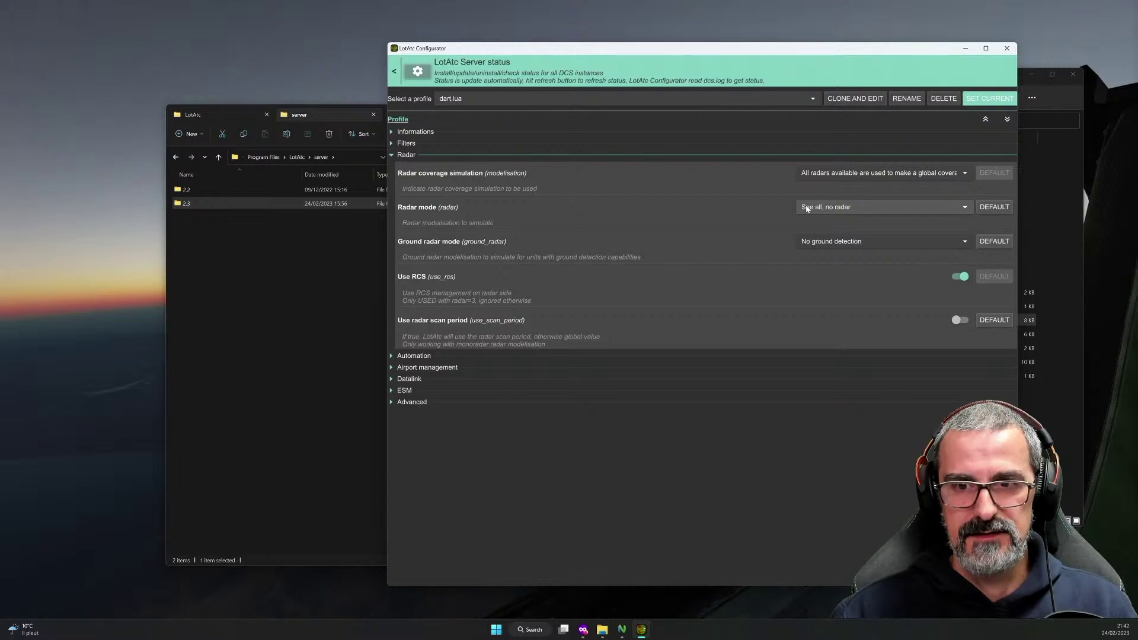
{"action": "left_click", "coordinate": [810, 209]}
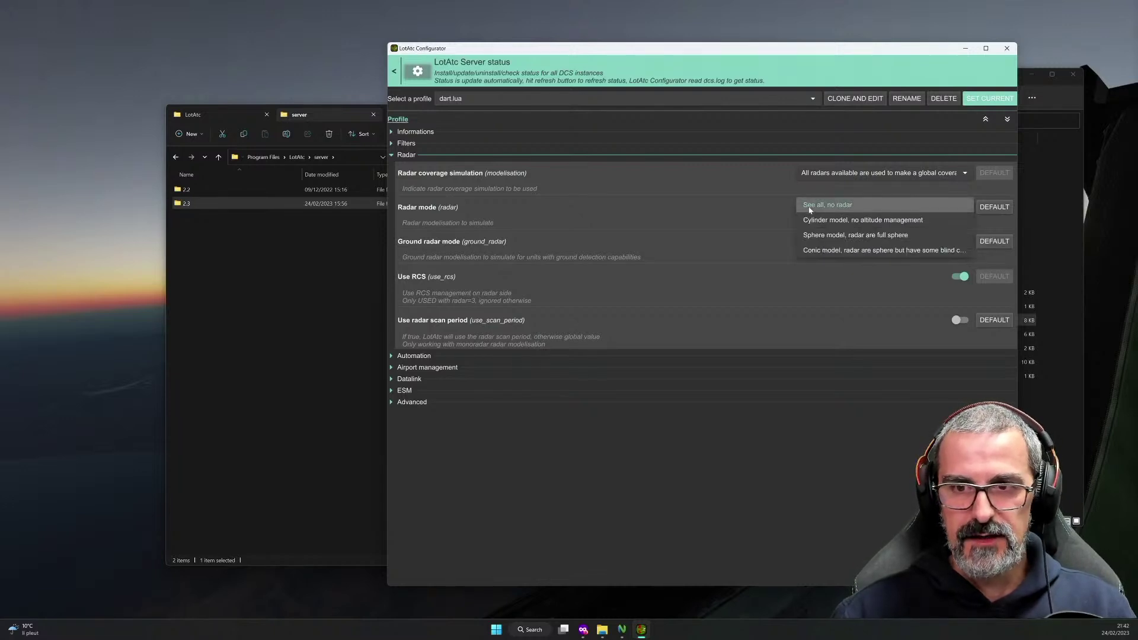
{"action": "left_click", "coordinate": [824, 221]}
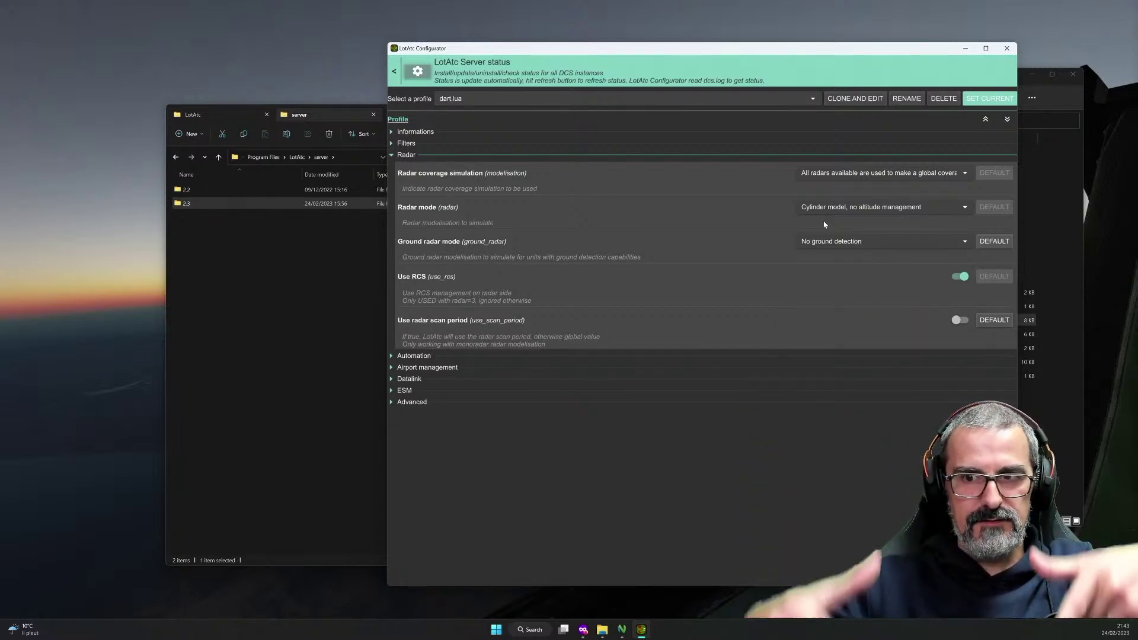
{"action": "left_click", "coordinate": [823, 212]}
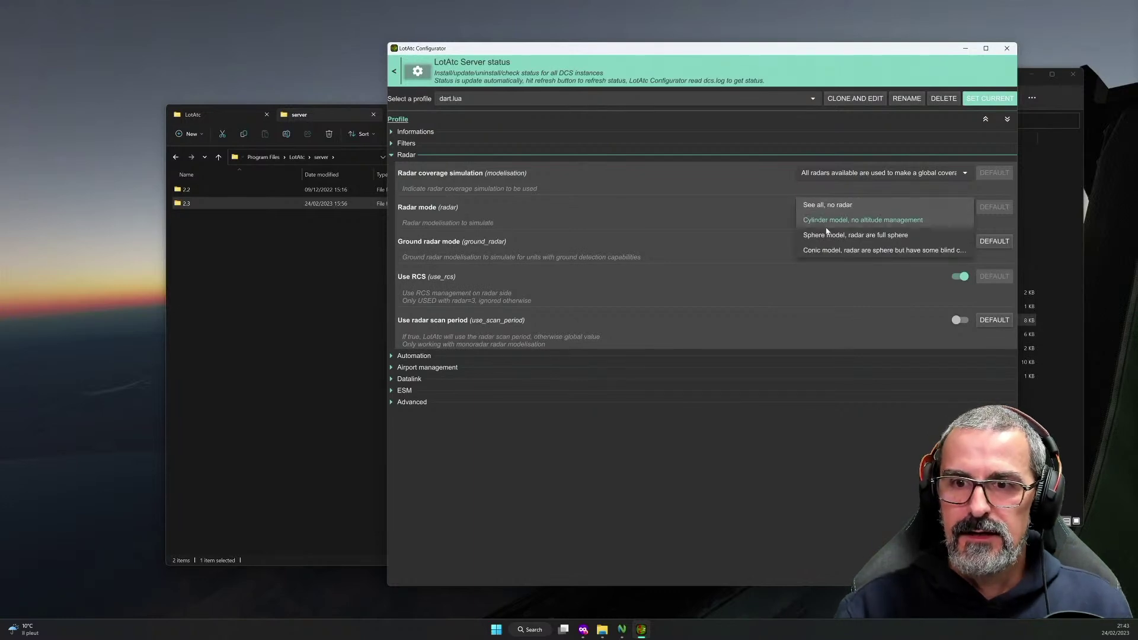
{"action": "left_click", "coordinate": [828, 235]}
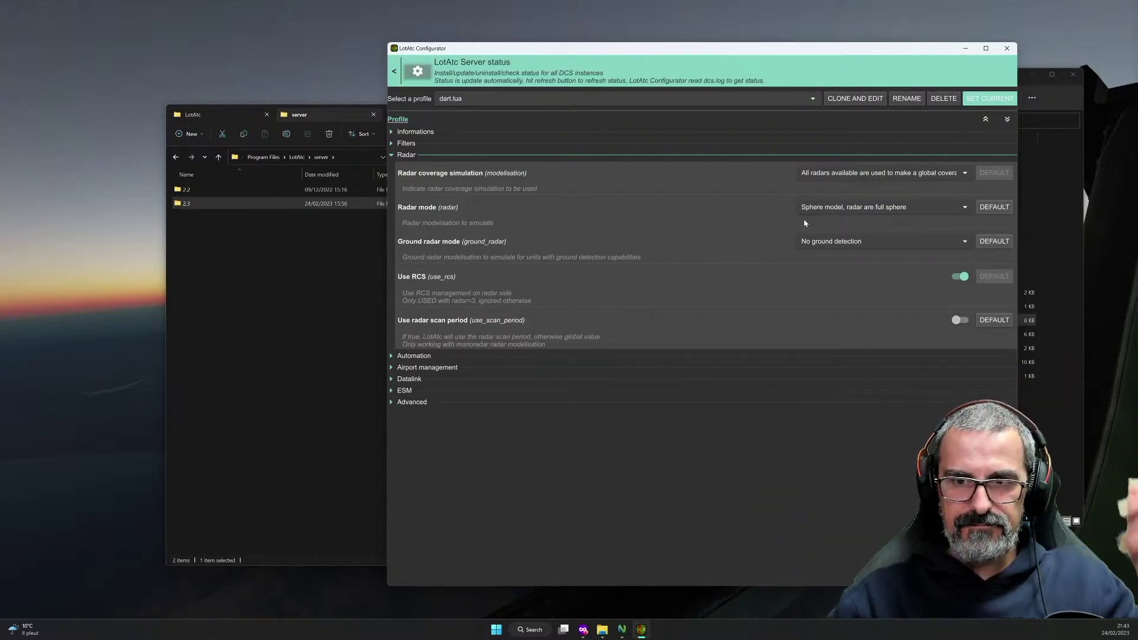
{"action": "left_click", "coordinate": [835, 207]}
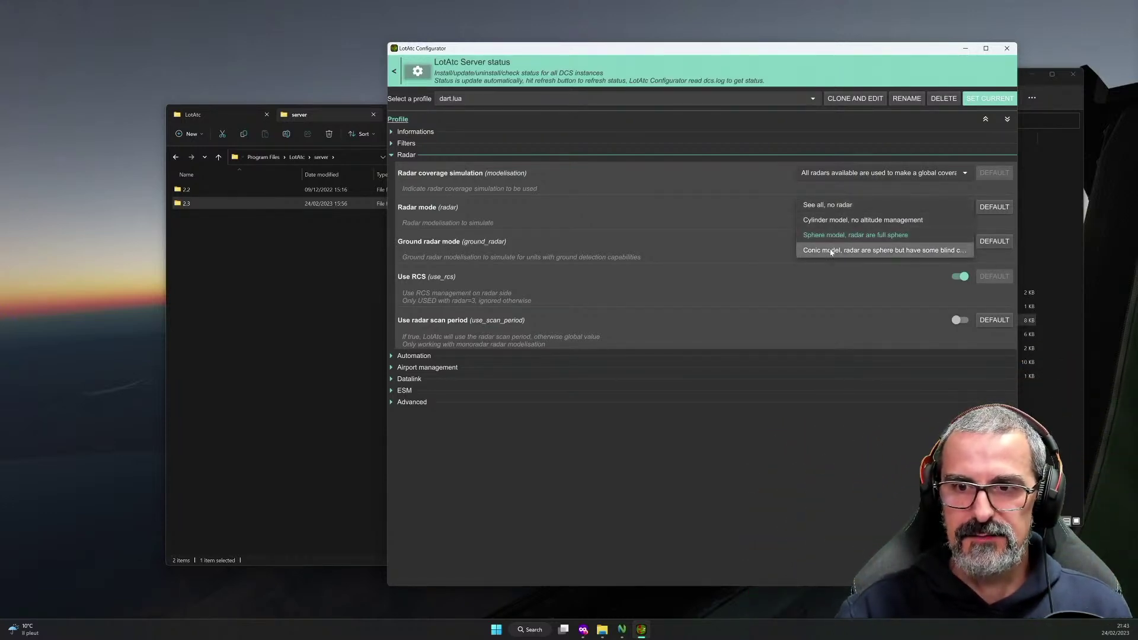
{"action": "left_click", "coordinate": [830, 250]}
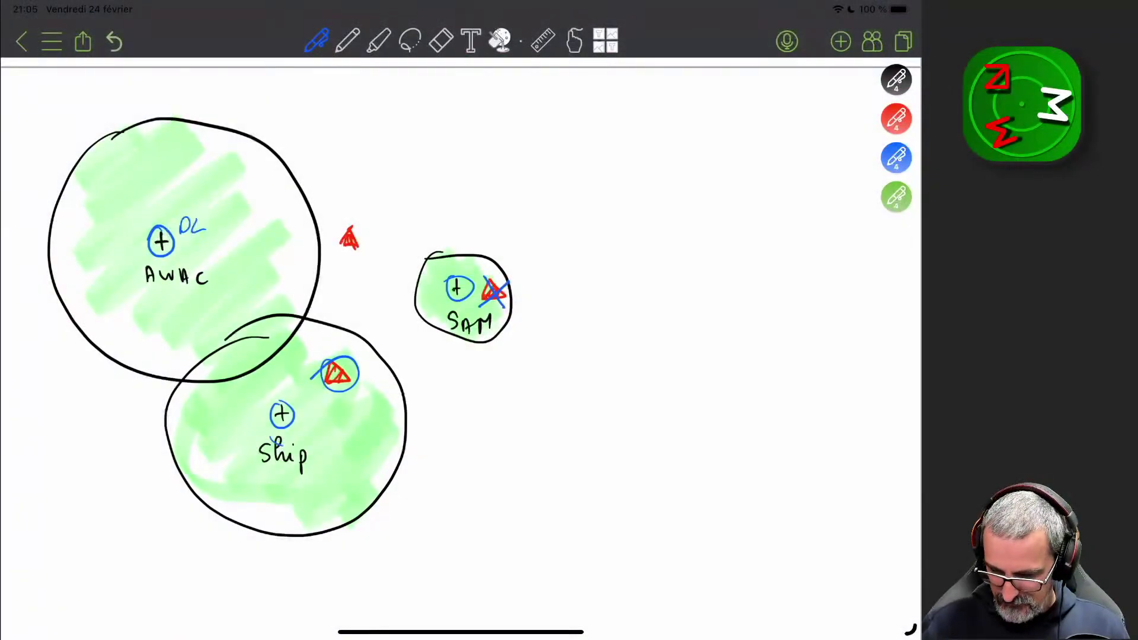
Sketch a black terrain profile with a ground radar beside the coverage circles, and draw the radar's coverage limits on one side in blue.
{"action": "mouse_move", "coordinate": [512, 464]}
{"action": "left_mouse_down"}
{"action": "mouse_move", "coordinate": [736, 472]}
{"action": "mouse_move", "coordinate": [896, 499]}
{"action": "left_mouse_up"}
{"action": "mouse_move", "coordinate": [743, 466]}
{"action": "left_mouse_down"}
{"action": "mouse_move", "coordinate": [842, 361]}
{"action": "mouse_move", "coordinate": [917, 492]}
{"action": "left_mouse_up"}
{"action": "left_click", "coordinate": [896, 157]}
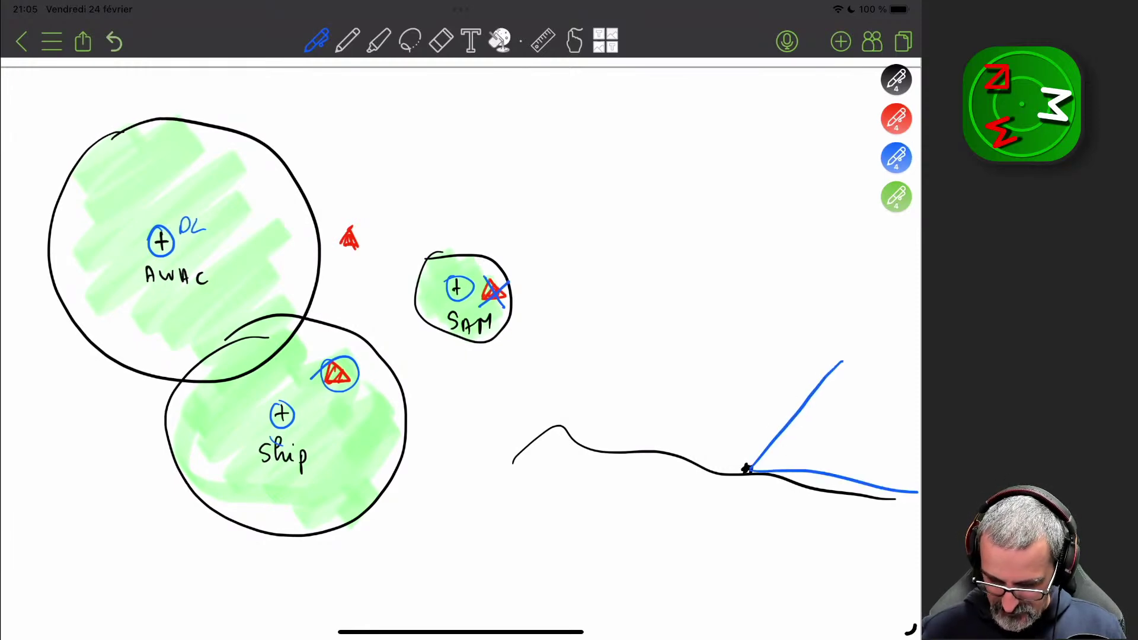
Draw the opposite limit of the ground radar's coverage in blue, and crosshatch the blind cone directly above the radar.
{"action": "mouse_move", "coordinate": [730, 475]}
{"action": "left_mouse_down"}
{"action": "mouse_move", "coordinate": [745, 471]}
{"action": "mouse_move", "coordinate": [595, 354]}
{"action": "mouse_move", "coordinate": [762, 344]}
{"action": "left_mouse_up"}
{"action": "left_click_drag", "start_coordinate": [652, 396], "coordinate": [805, 361]}
{"action": "left_click_drag", "start_coordinate": [706, 403], "coordinate": [801, 375]}
{"action": "mouse_move", "coordinate": [710, 424]}
{"action": "left_mouse_down"}
{"action": "mouse_move", "coordinate": [791, 400]}
{"action": "mouse_move", "coordinate": [781, 420]}
{"action": "left_mouse_up"}
{"action": "left_click_drag", "start_coordinate": [650, 361], "coordinate": [724, 435]}
{"action": "mouse_move", "coordinate": [675, 357]}
{"action": "left_mouse_down"}
{"action": "mouse_move", "coordinate": [746, 432]}
{"action": "mouse_move", "coordinate": [763, 425]}
{"action": "left_mouse_up"}
{"action": "left_click_drag", "start_coordinate": [727, 353], "coordinate": [784, 418]}
{"action": "left_click_drag", "start_coordinate": [757, 345], "coordinate": [803, 406]}
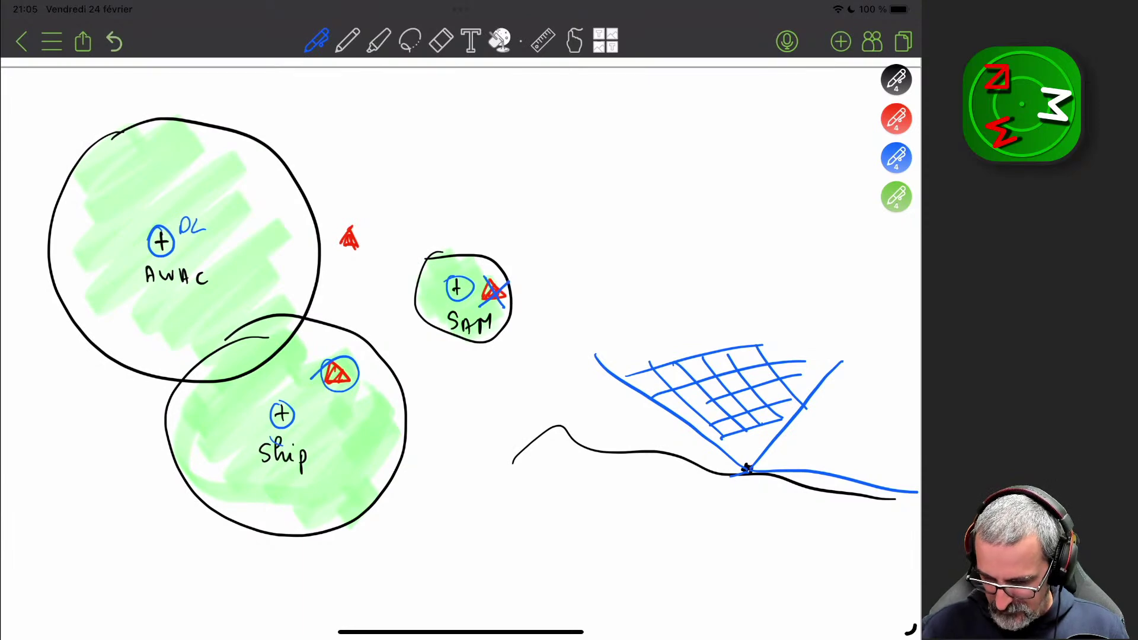
Draw two red targets on the ground radar sketch, one outside the blind cone and one inside the crosshatched cone.
{"action": "left_click", "coordinate": [896, 118]}
{"action": "mouse_move", "coordinate": [844, 416]}
{"action": "left_mouse_down"}
{"action": "mouse_move", "coordinate": [849, 442]}
{"action": "mouse_move", "coordinate": [831, 438]}
{"action": "left_mouse_up"}
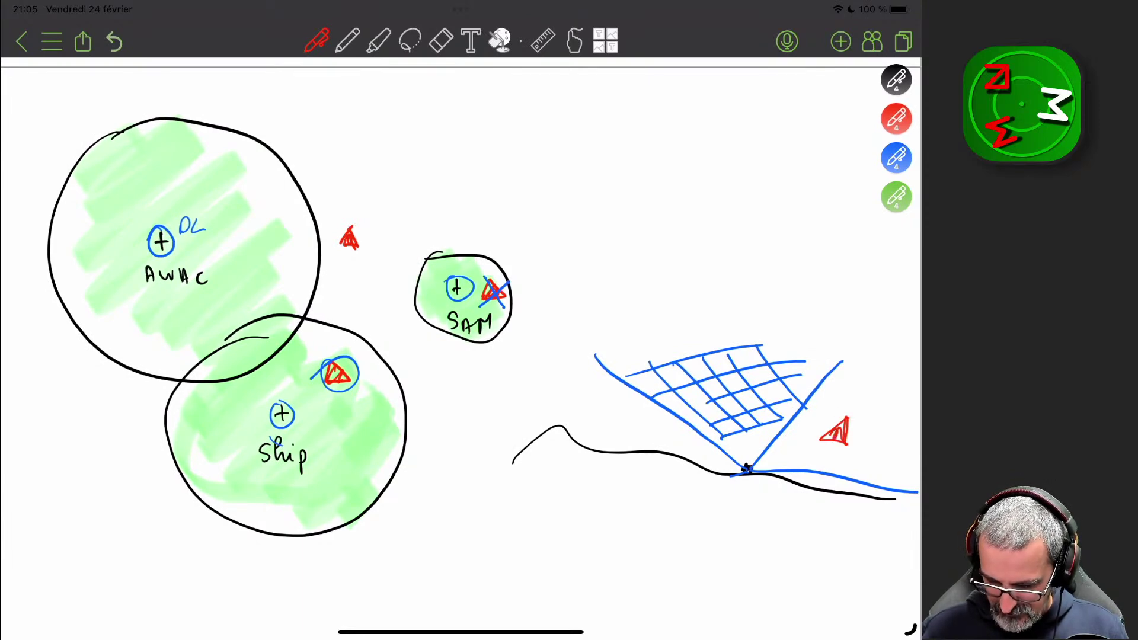
{"action": "mouse_move", "coordinate": [776, 372]}
{"action": "left_mouse_down"}
{"action": "mouse_move", "coordinate": [801, 348]}
{"action": "mouse_move", "coordinate": [804, 385]}
{"action": "mouse_move", "coordinate": [777, 372]}
{"action": "left_mouse_up"}
{"action": "left_click_drag", "start_coordinate": [785, 373], "coordinate": [797, 355]}
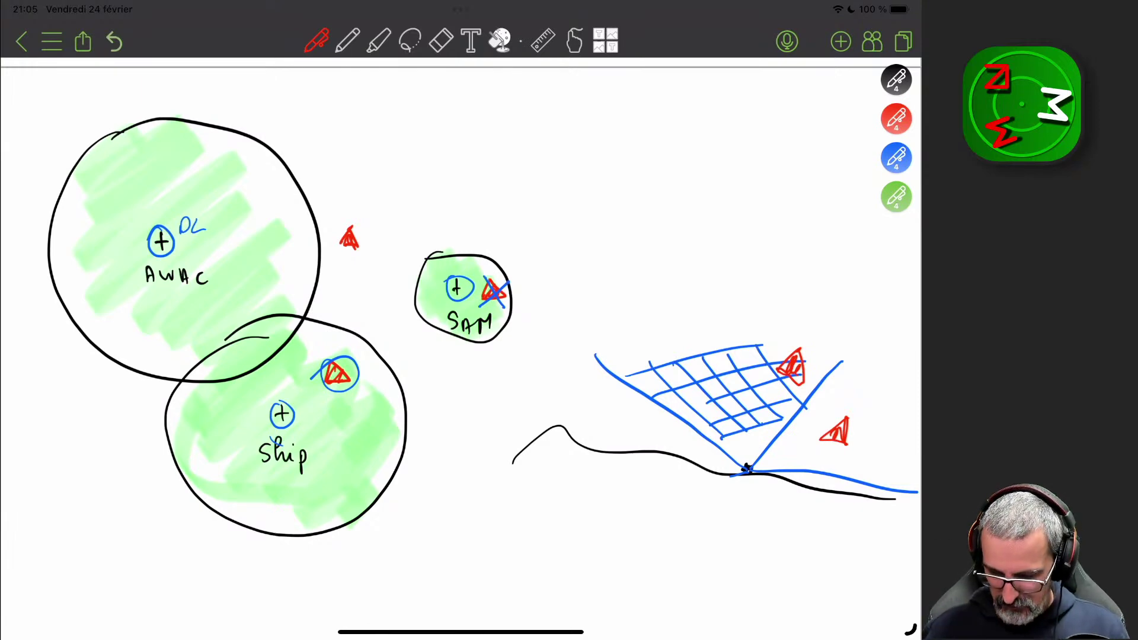
Draw a small black aircraft above the terrain sketch, and add two blue lines diverging from one side of it.
{"action": "left_click", "coordinate": [896, 79]}
{"action": "left_click_drag", "start_coordinate": [719, 158], "coordinate": [718, 159]}
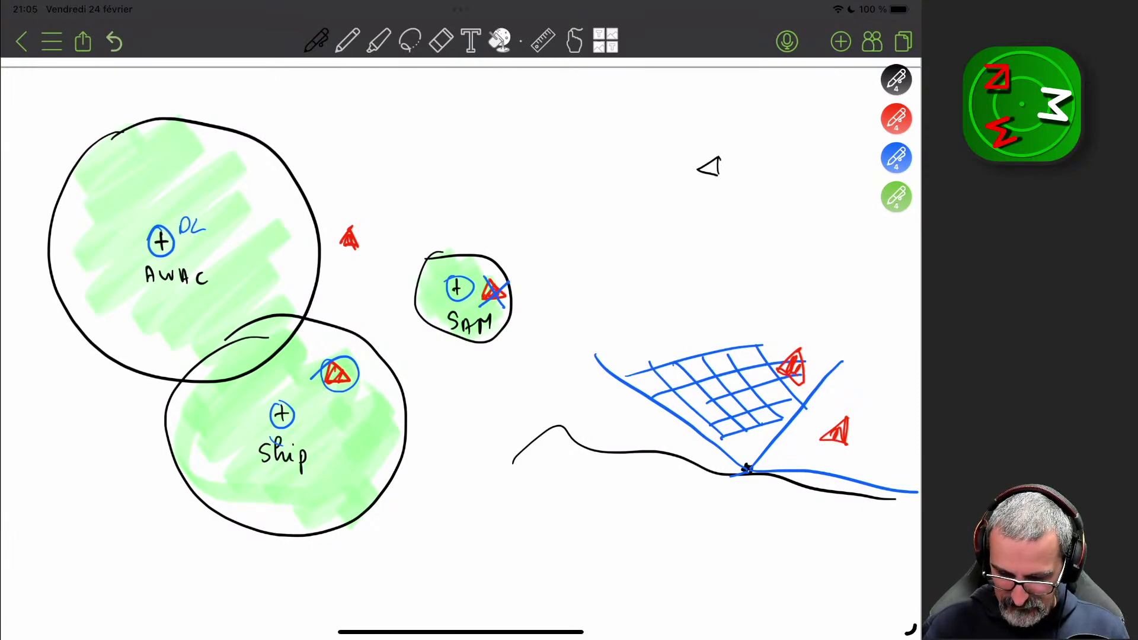
{"action": "left_click", "coordinate": [896, 158]}
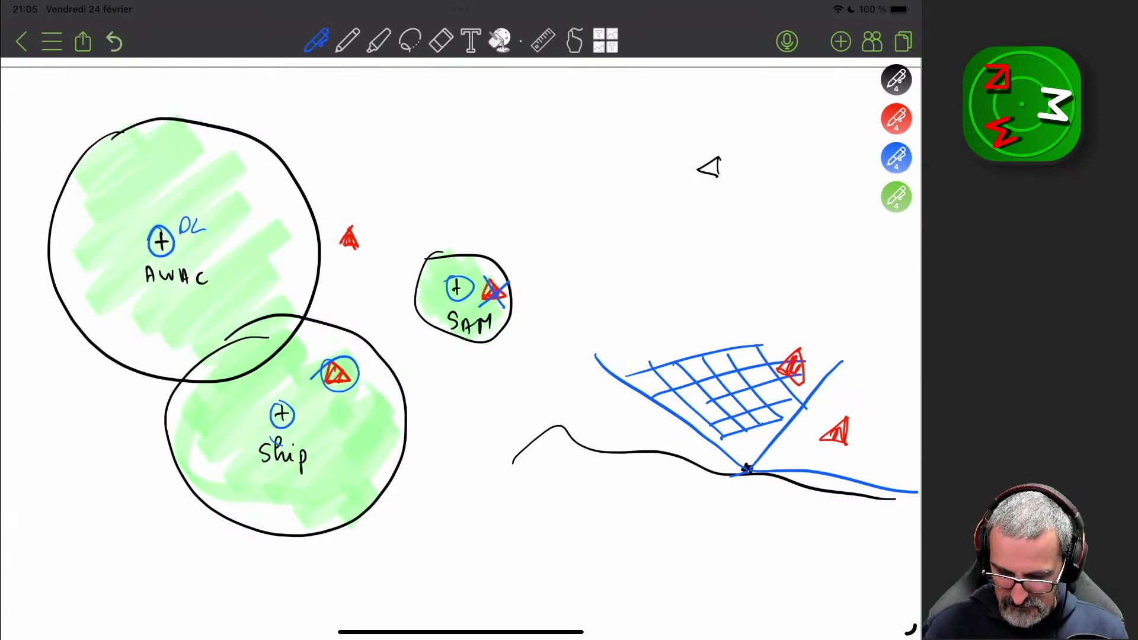
{"action": "mouse_move", "coordinate": [719, 165]}
{"action": "left_mouse_down"}
{"action": "mouse_move", "coordinate": [849, 107]}
{"action": "mouse_move", "coordinate": [917, 271]}
{"action": "left_mouse_up"}
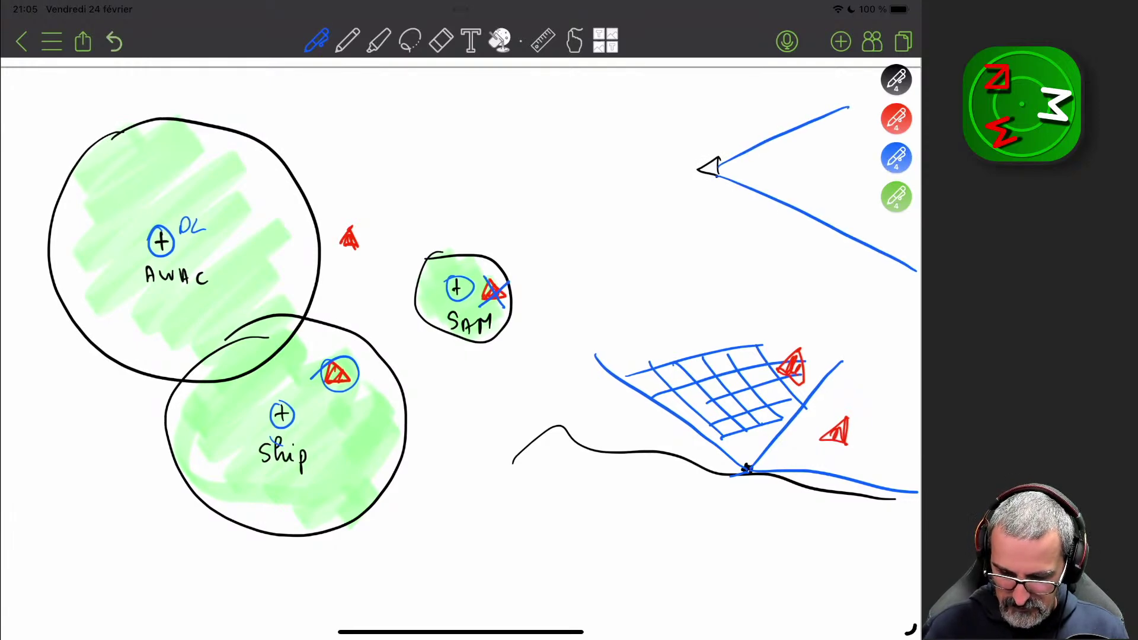
Complete the blue coverage limits on the aircraft's other side, and hatch the blind zones above and below it.
{"action": "mouse_move", "coordinate": [715, 176]}
{"action": "left_mouse_down"}
{"action": "mouse_move", "coordinate": [565, 262]}
{"action": "mouse_move", "coordinate": [617, 162]}
{"action": "mouse_move", "coordinate": [447, 158]}
{"action": "mouse_move", "coordinate": [605, 84]}
{"action": "left_mouse_up"}
{"action": "left_click_drag", "start_coordinate": [581, 152], "coordinate": [646, 92]}
{"action": "left_click_drag", "start_coordinate": [638, 160], "coordinate": [731, 90]}
{"action": "left_click_drag", "start_coordinate": [682, 154], "coordinate": [764, 103]}
{"action": "left_click_drag", "start_coordinate": [808, 93], "coordinate": [719, 149]}
{"action": "left_click_drag", "start_coordinate": [637, 274], "coordinate": [660, 259]}
{"action": "left_click_drag", "start_coordinate": [709, 197], "coordinate": [619, 261]}
{"action": "left_click_drag", "start_coordinate": [741, 197], "coordinate": [639, 287]}
{"action": "left_click_drag", "start_coordinate": [787, 214], "coordinate": [688, 292]}
{"action": "left_click_drag", "start_coordinate": [820, 236], "coordinate": [741, 301]}
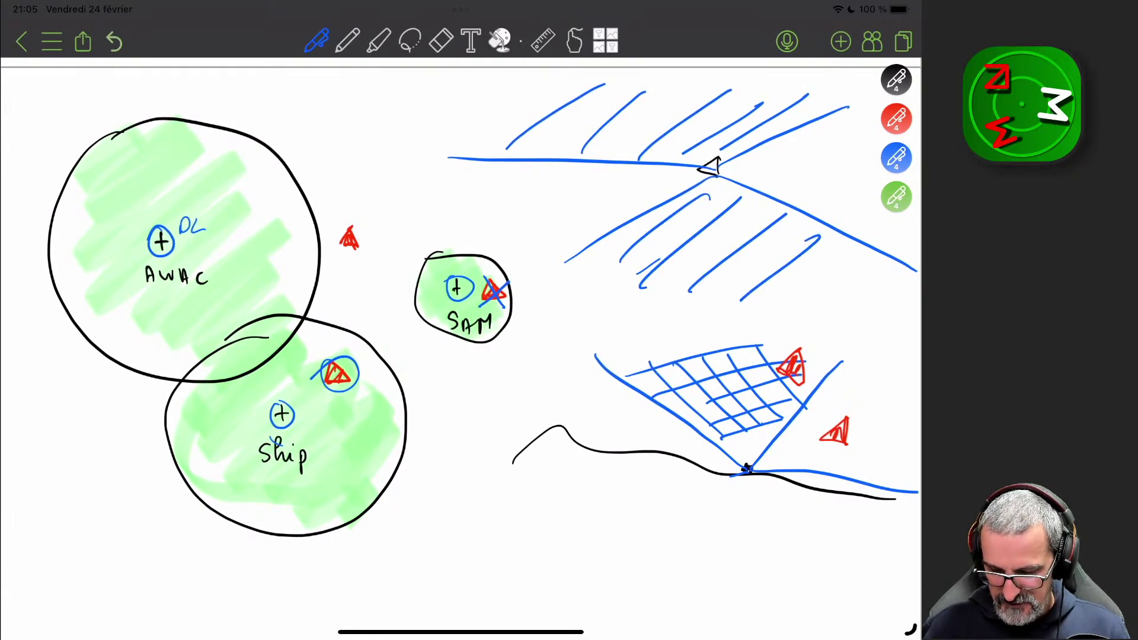
{"action": "left_click_drag", "start_coordinate": [852, 253], "coordinate": [816, 291]}
{"action": "left_click_drag", "start_coordinate": [817, 301], "coordinate": [886, 296]}
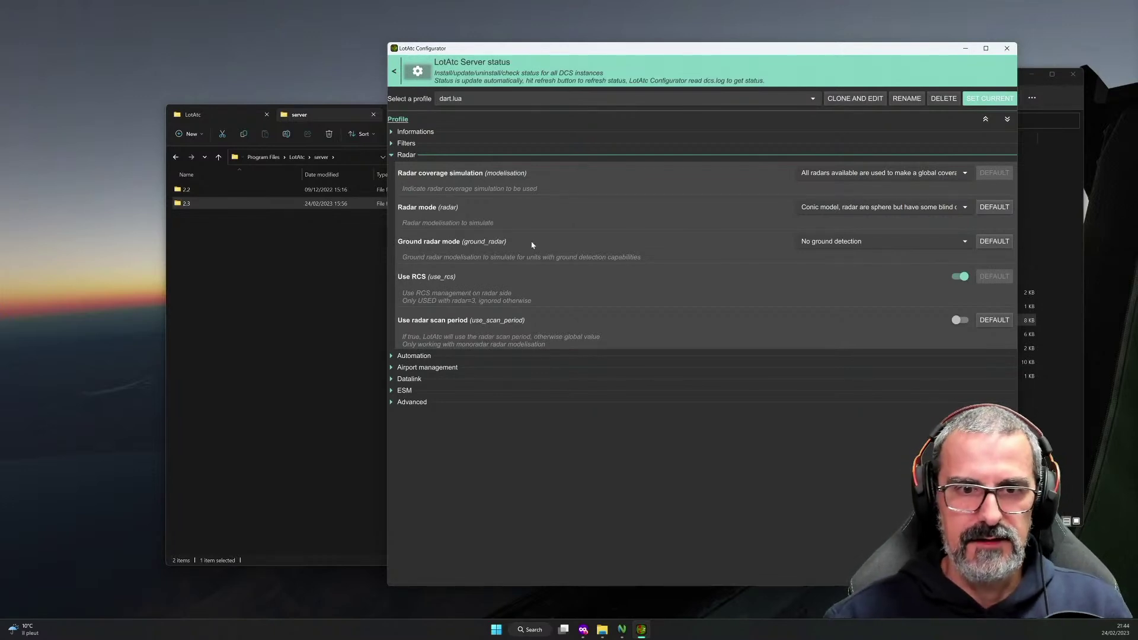
Show the Ground radar mode choices and look through the Advanced section of dart.lua in LotAtc Configurator.
{"action": "left_click", "coordinate": [861, 248]}
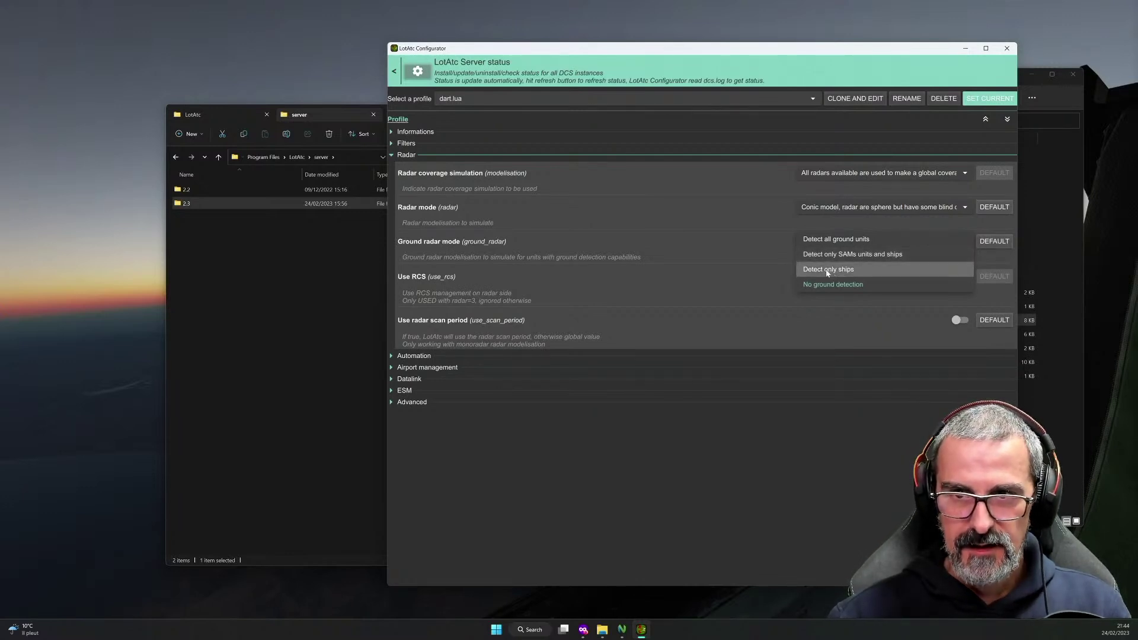
{"action": "left_click", "coordinate": [705, 253]}
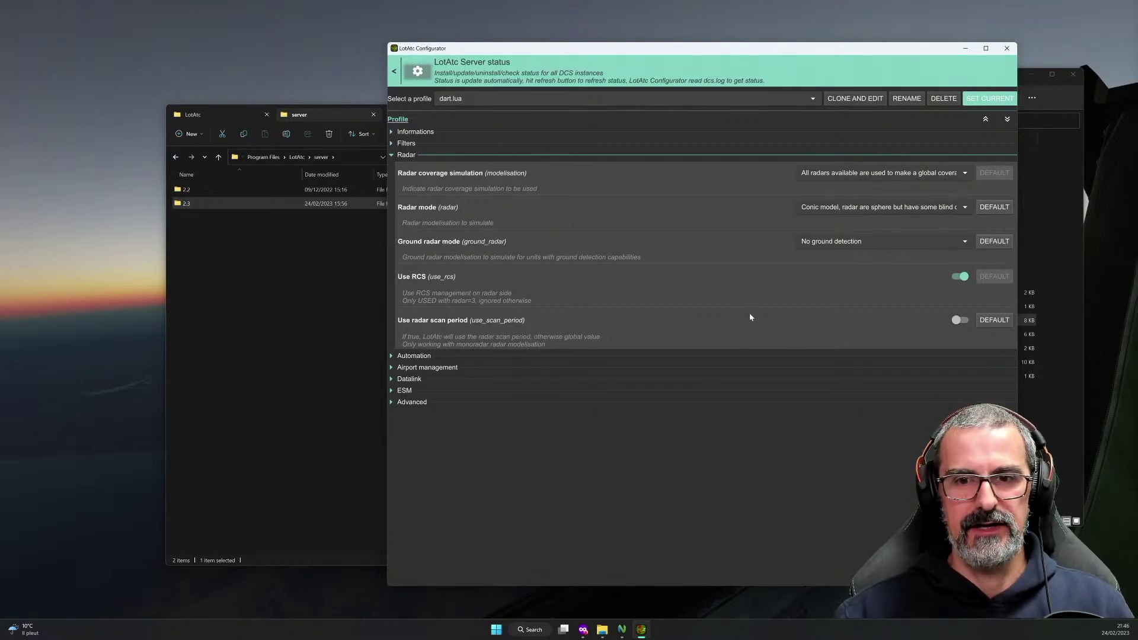
{"action": "left_click", "coordinate": [418, 404]}
{"action": "scroll", "coordinate": [563, 458], "scroll_direction": "down", "scroll_amount": 2}
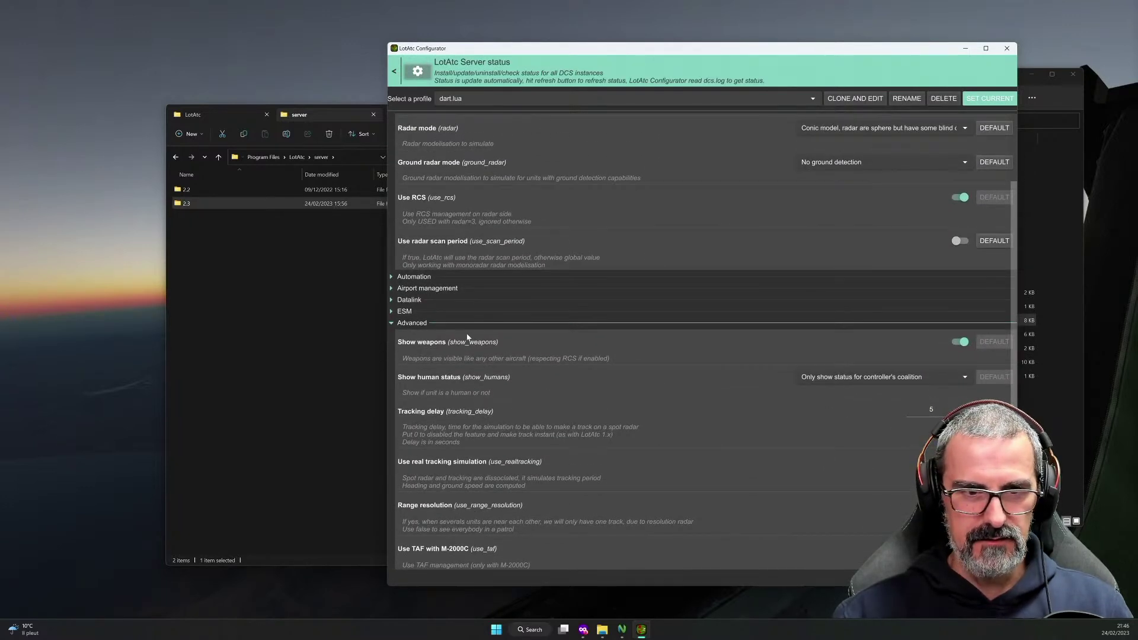
{"action": "left_click", "coordinate": [419, 323]}
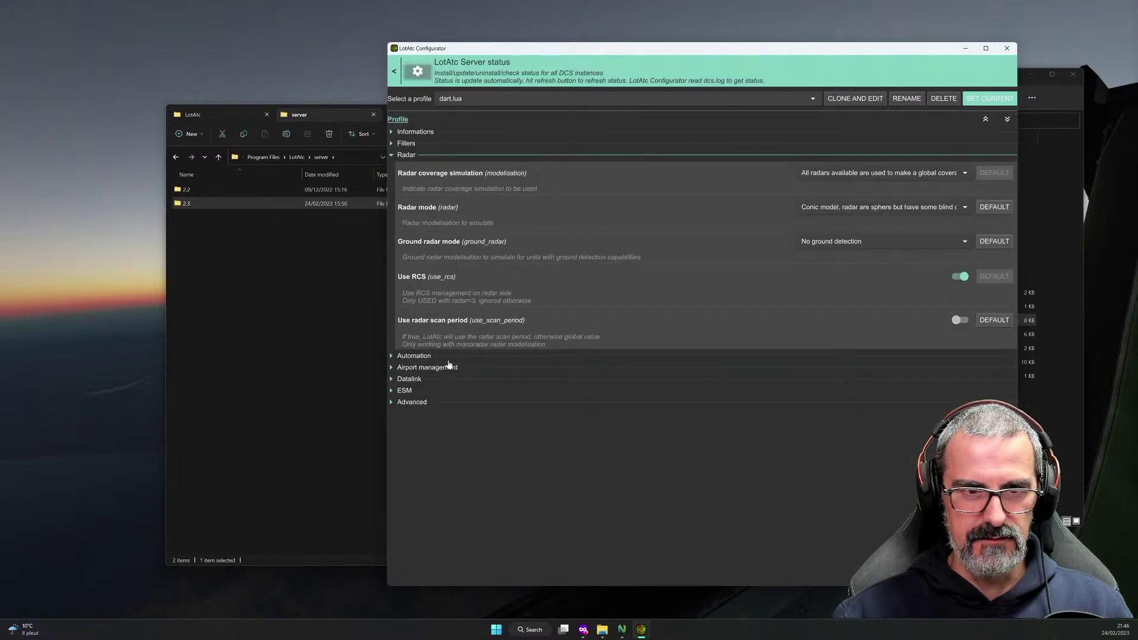
Show the Update time parameter under the Optimisation flags of the OBStream instance's config.
{"action": "left_click", "coordinate": [395, 73]}
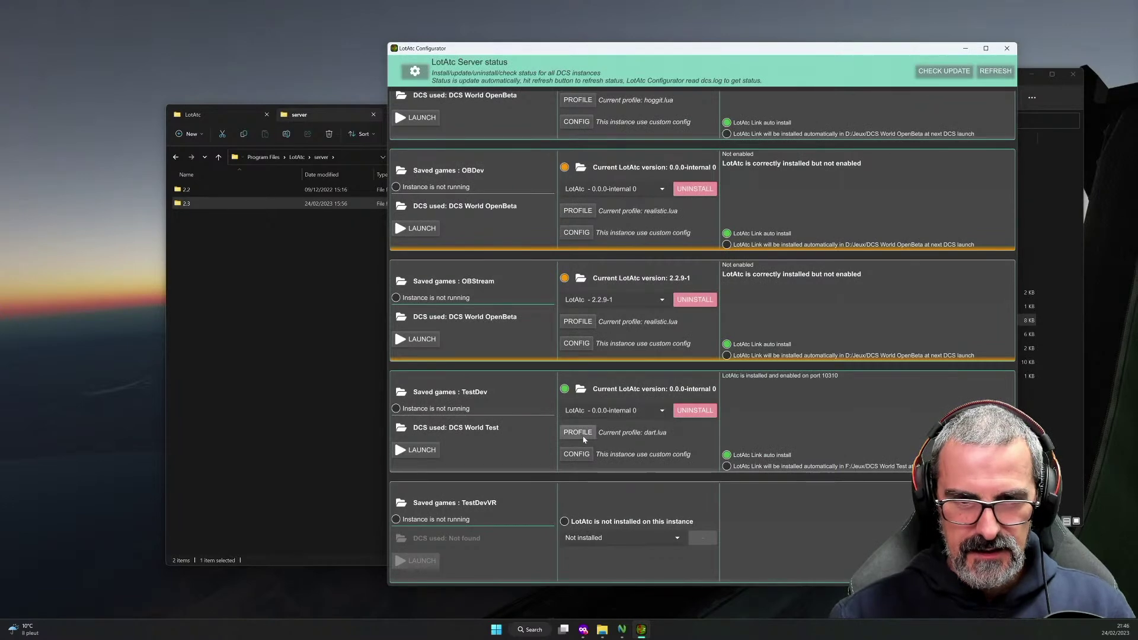
{"action": "left_click", "coordinate": [576, 343]}
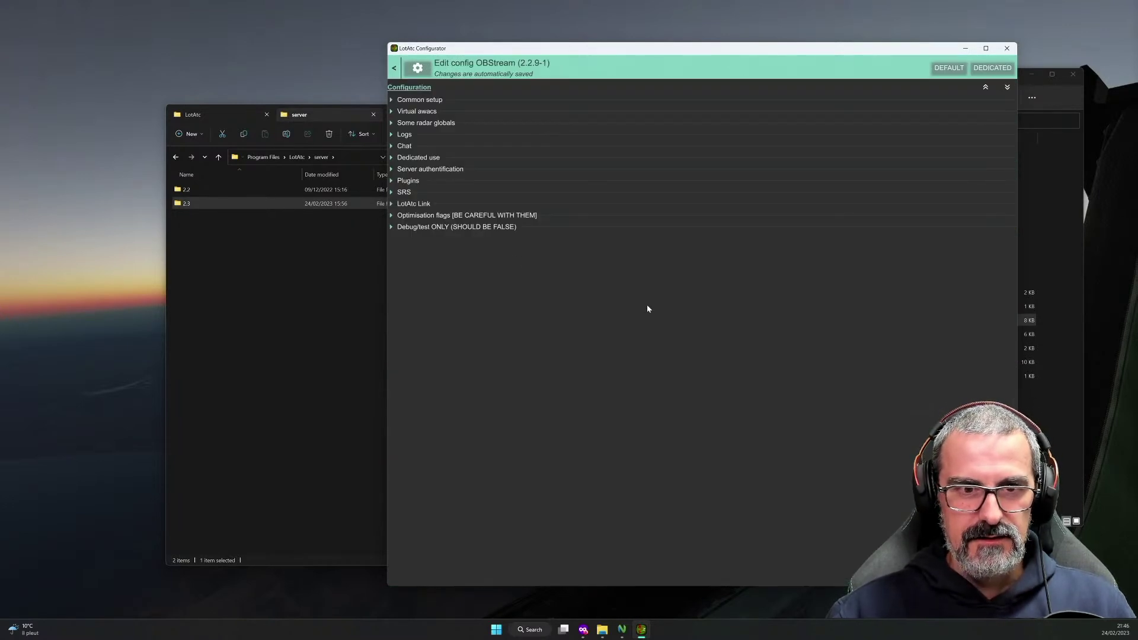
{"action": "left_click", "coordinate": [408, 217]}
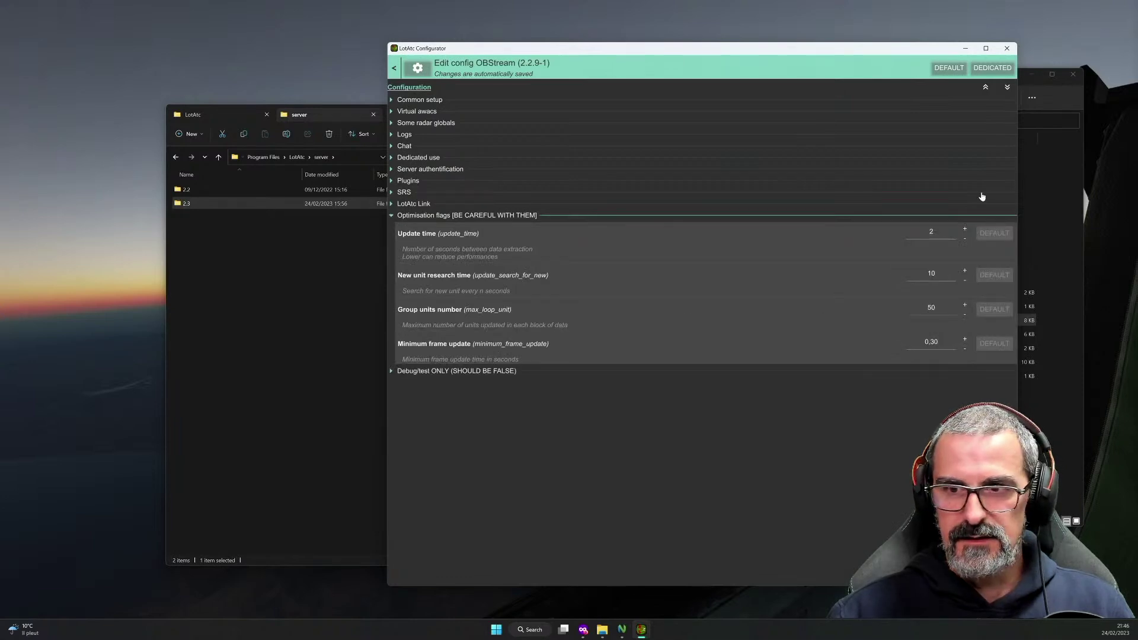
{"action": "double_click", "coordinate": [931, 232]}
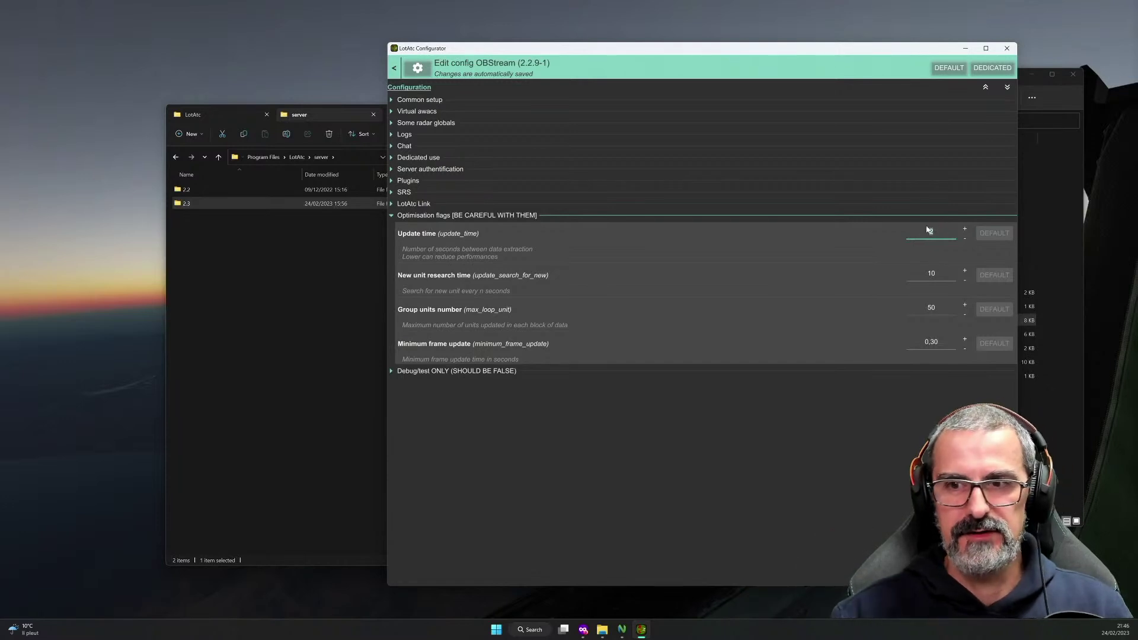
{"action": "left_click", "coordinate": [395, 68]}
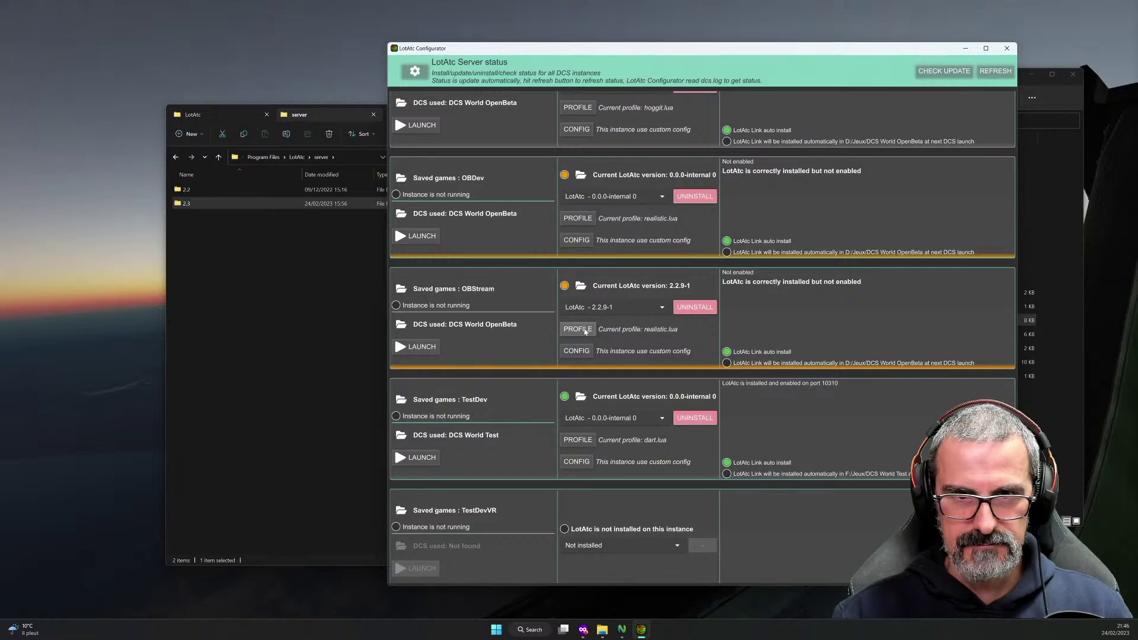
Open the OBStream instance's profiles, select dart.lua and collapse all of its sections.
{"action": "left_click", "coordinate": [585, 331]}
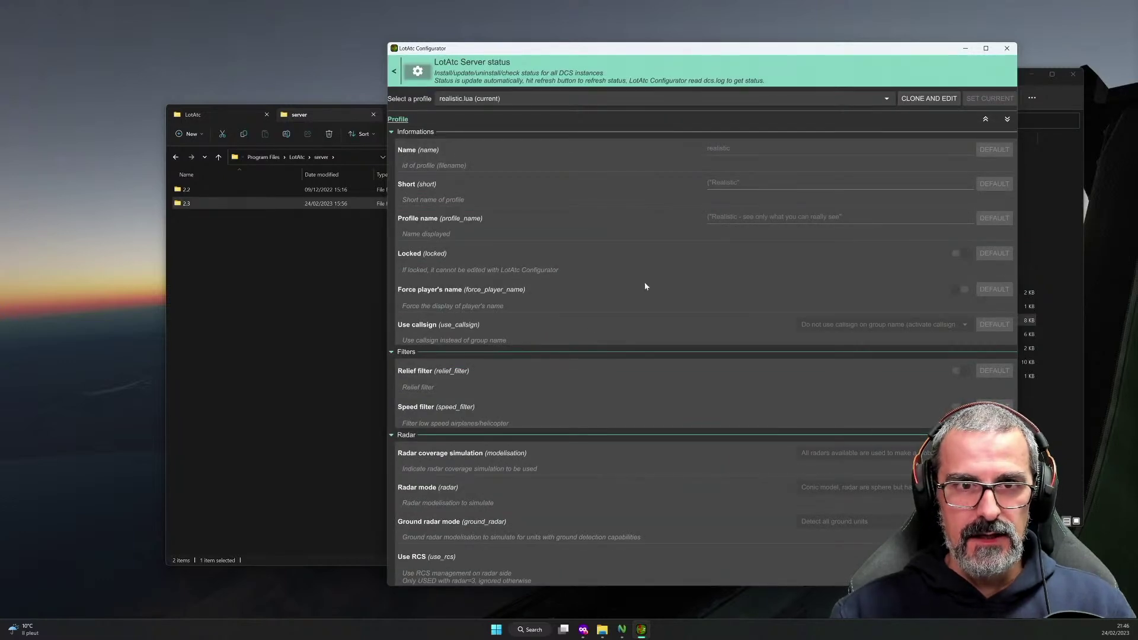
{"action": "left_click", "coordinate": [394, 72]}
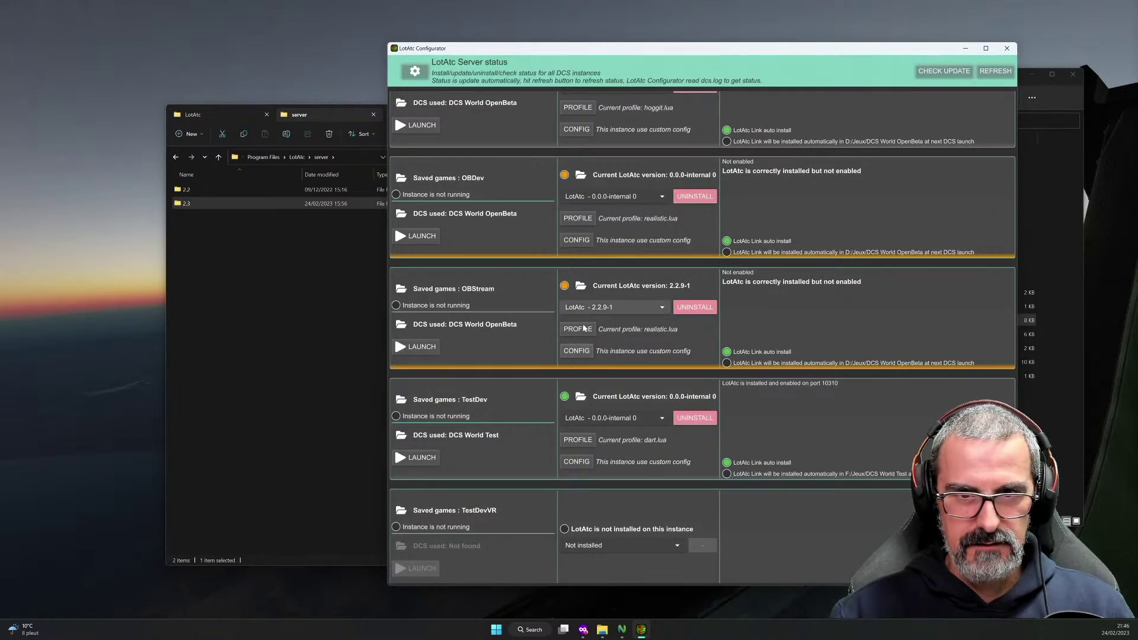
{"action": "left_click", "coordinate": [579, 335]}
{"action": "left_click", "coordinate": [770, 99]}
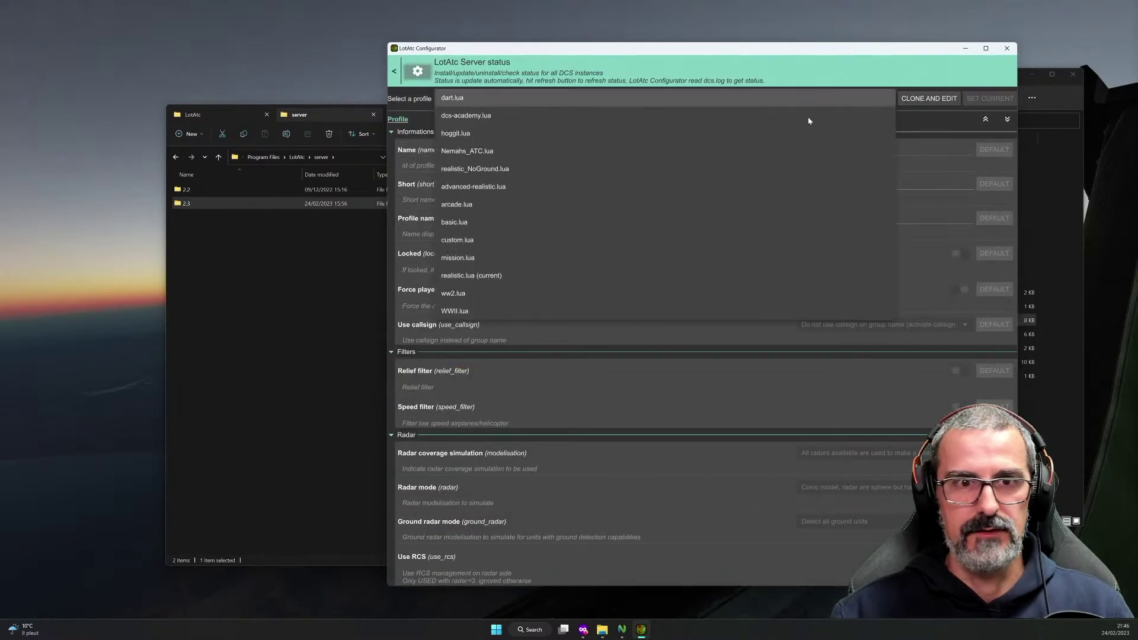
{"action": "left_click", "coordinate": [768, 102]}
{"action": "left_click", "coordinate": [985, 121]}
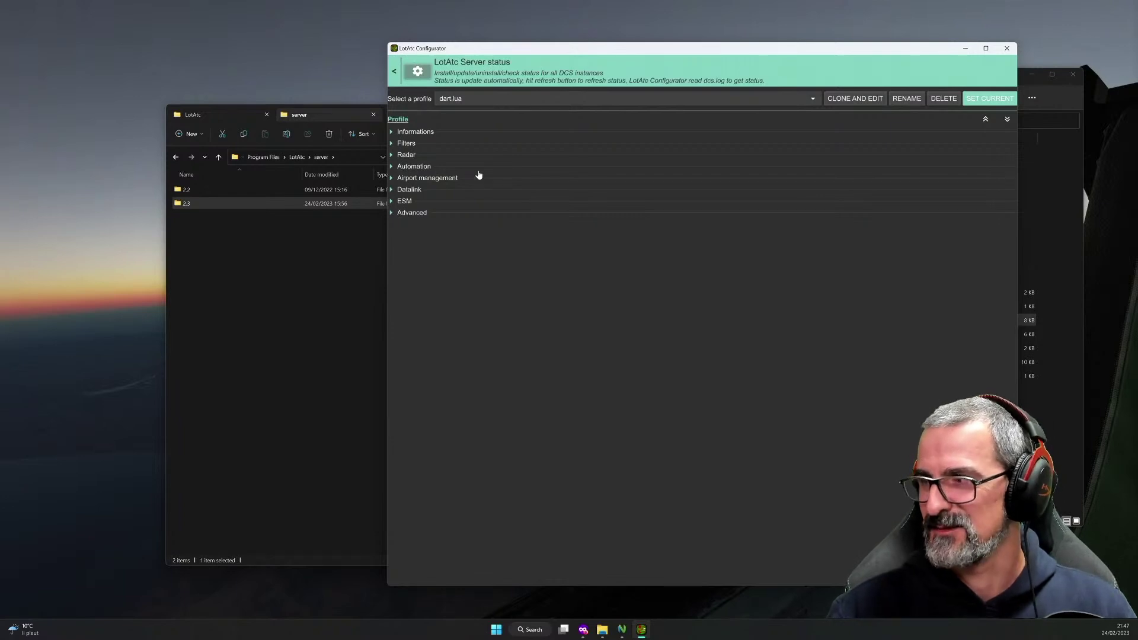
Expand the Automation section of dart.lua and set Automatic information mode for friends to "For all".
{"action": "left_click", "coordinate": [415, 156]}
{"action": "left_click", "coordinate": [418, 156]}
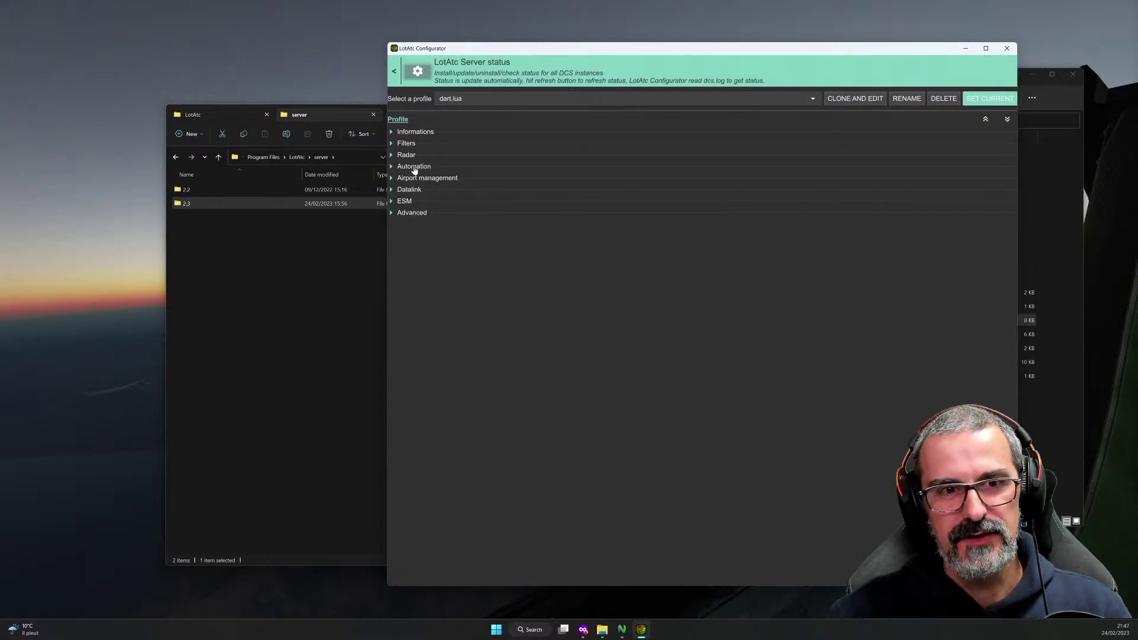
{"action": "left_click", "coordinate": [415, 168]}
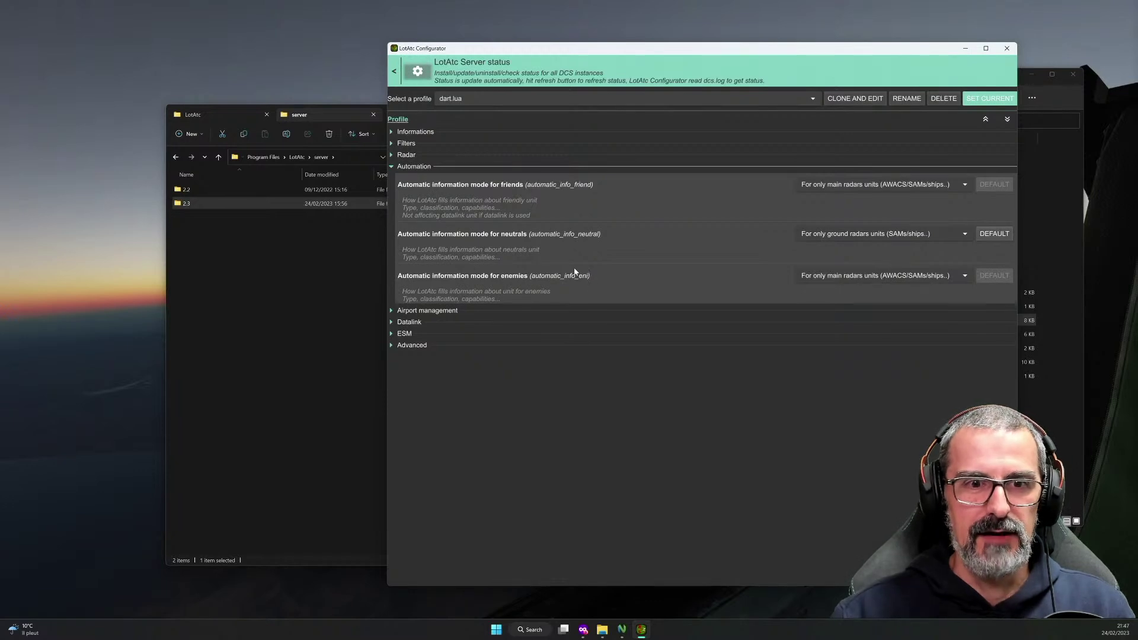
{"action": "left_click", "coordinate": [837, 189]}
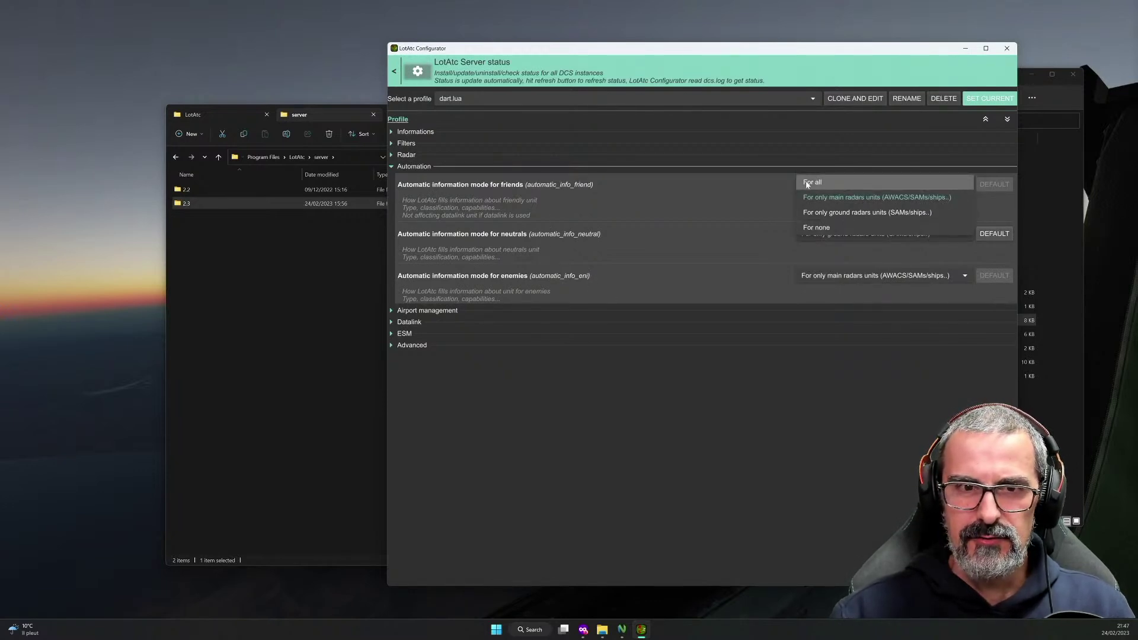
{"action": "left_click", "coordinate": [417, 188]}
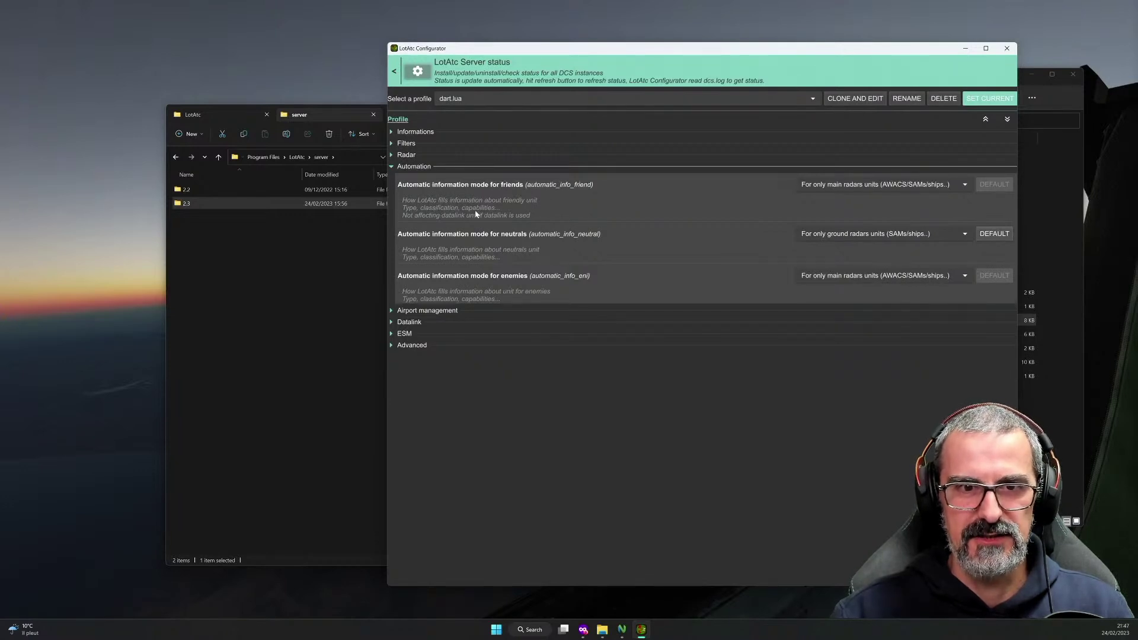
{"action": "left_click", "coordinate": [860, 195]}
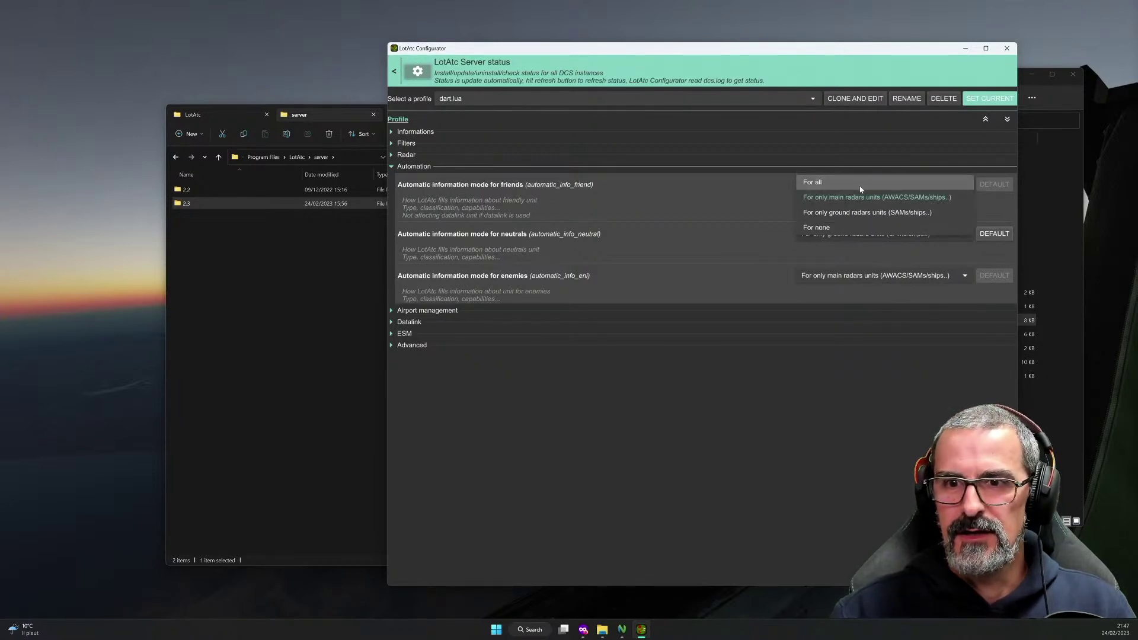
{"action": "left_click", "coordinate": [838, 184]}
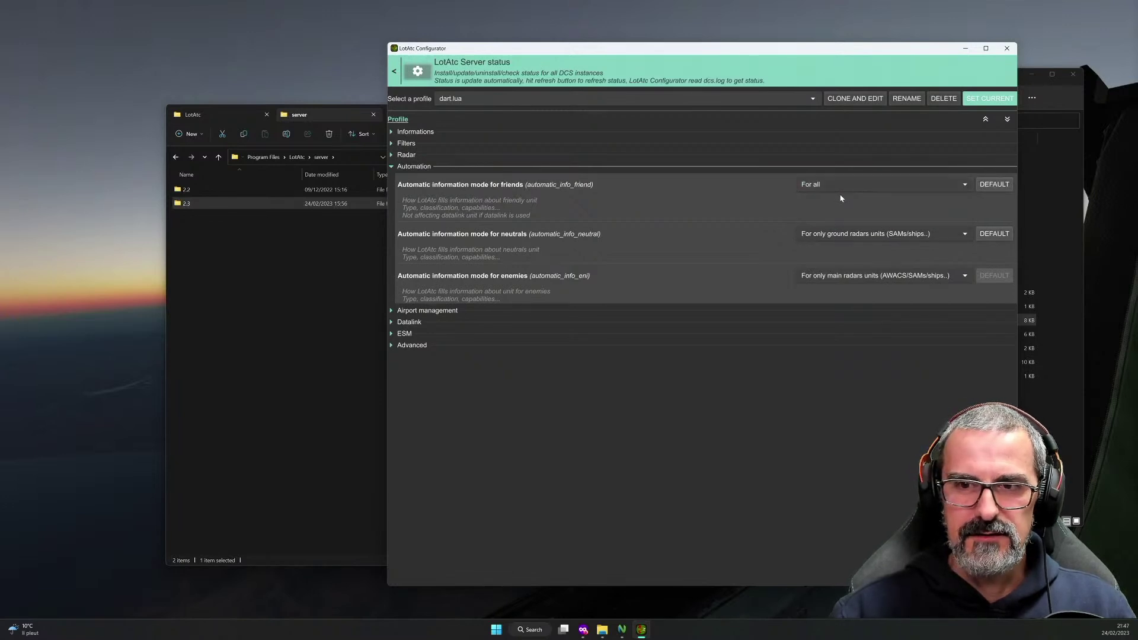
Try "For none" as the Automatic information mode for friends, and set it back to "For all".
{"action": "left_click", "coordinate": [810, 188]}
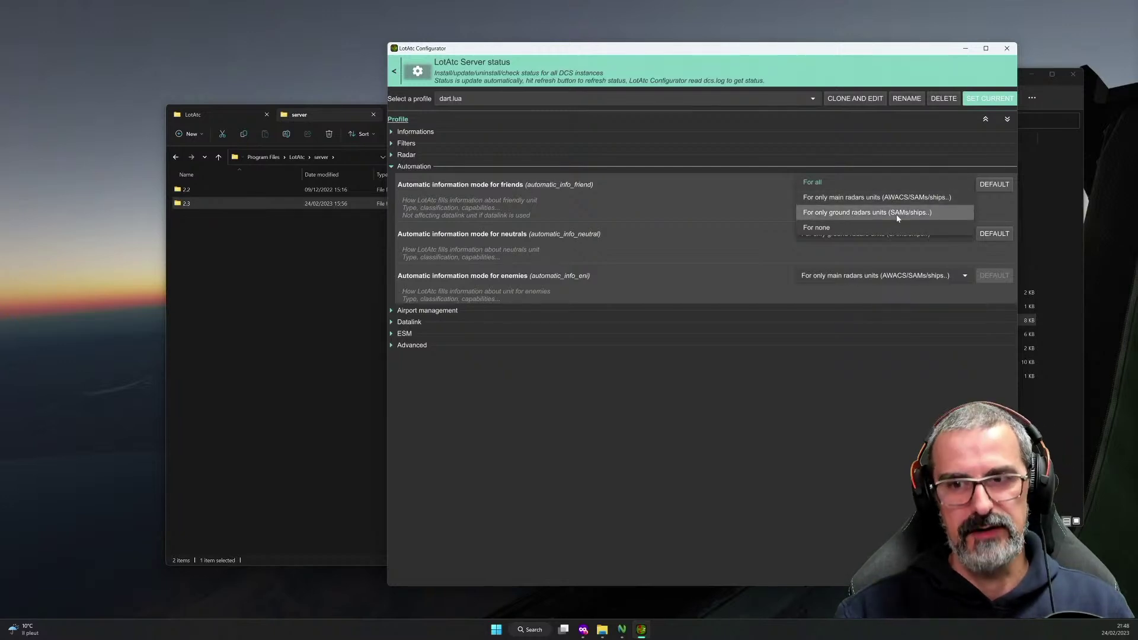
{"action": "left_click", "coordinate": [855, 228]}
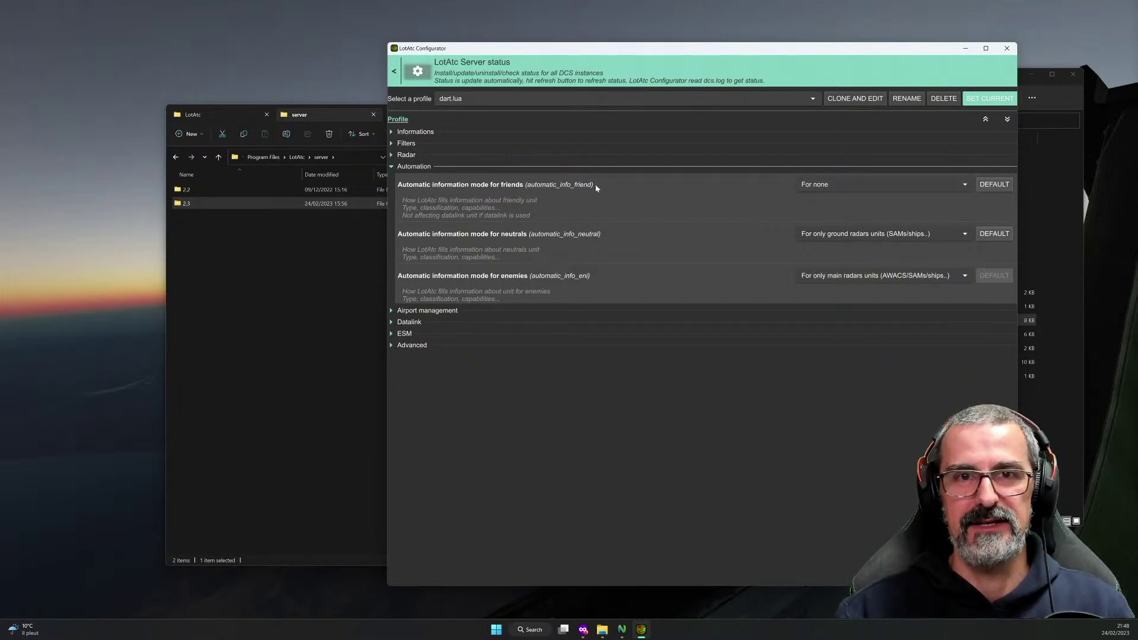
{"action": "left_click", "coordinate": [815, 188]}
{"action": "left_click", "coordinate": [827, 183]}
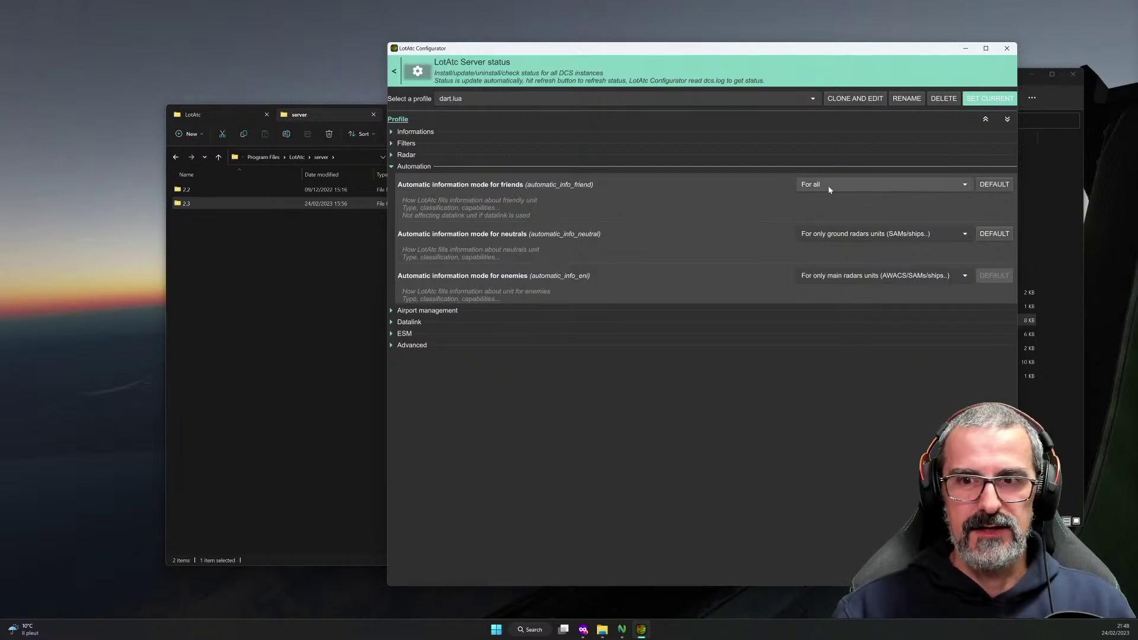
{"action": "left_click", "coordinate": [828, 186]}
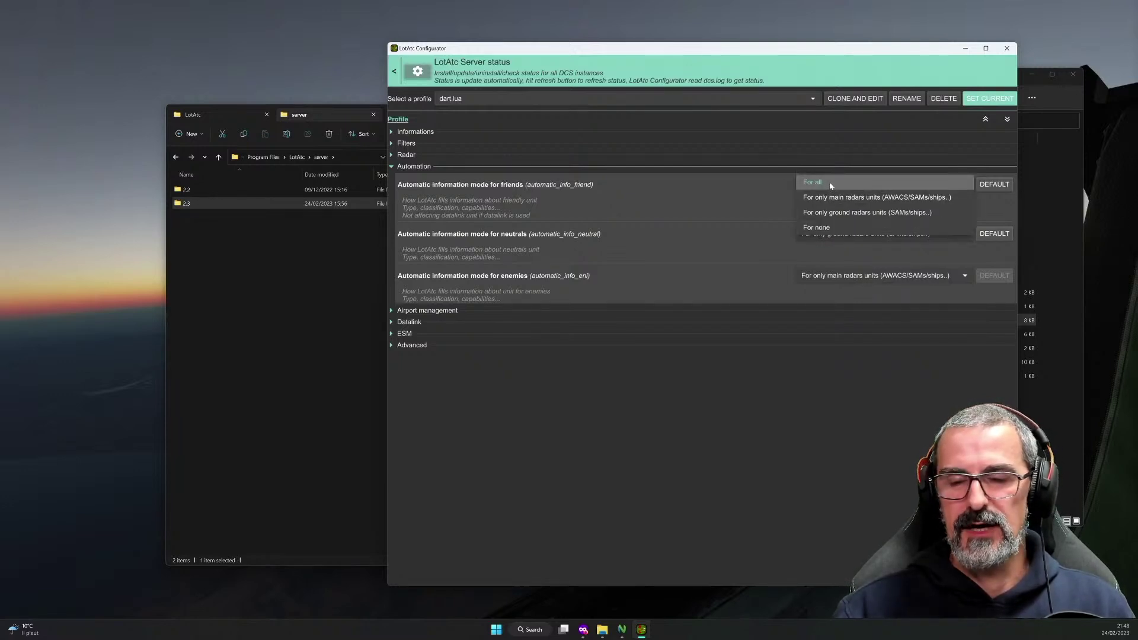
{"action": "left_click", "coordinate": [830, 184]}
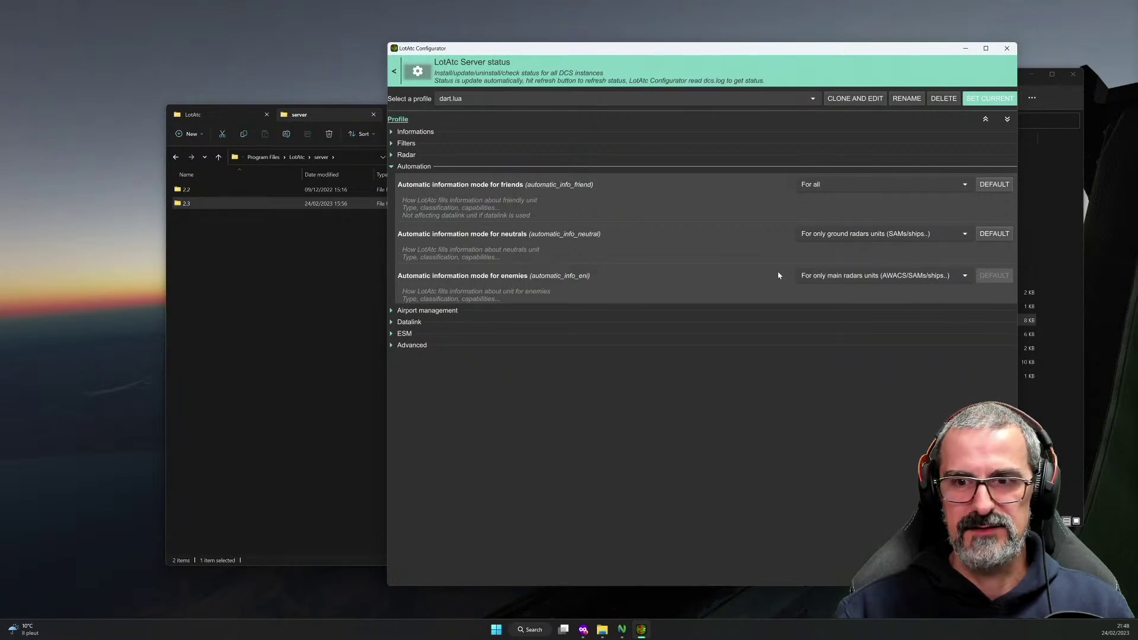
Set the Automatic information mode for neutrals and for enemies to "For none".
{"action": "left_click", "coordinate": [825, 235]}
{"action": "left_click", "coordinate": [825, 231]}
{"action": "left_click", "coordinate": [825, 234]}
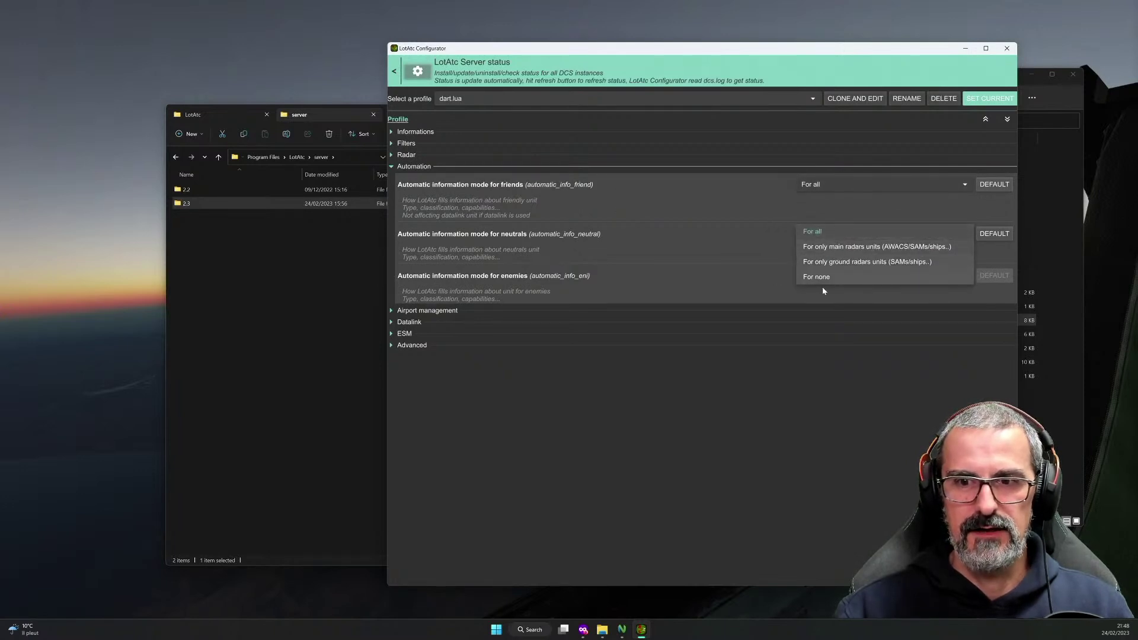
{"action": "left_click", "coordinate": [818, 277]}
{"action": "left_click", "coordinate": [821, 275]}
{"action": "left_click", "coordinate": [818, 316]}
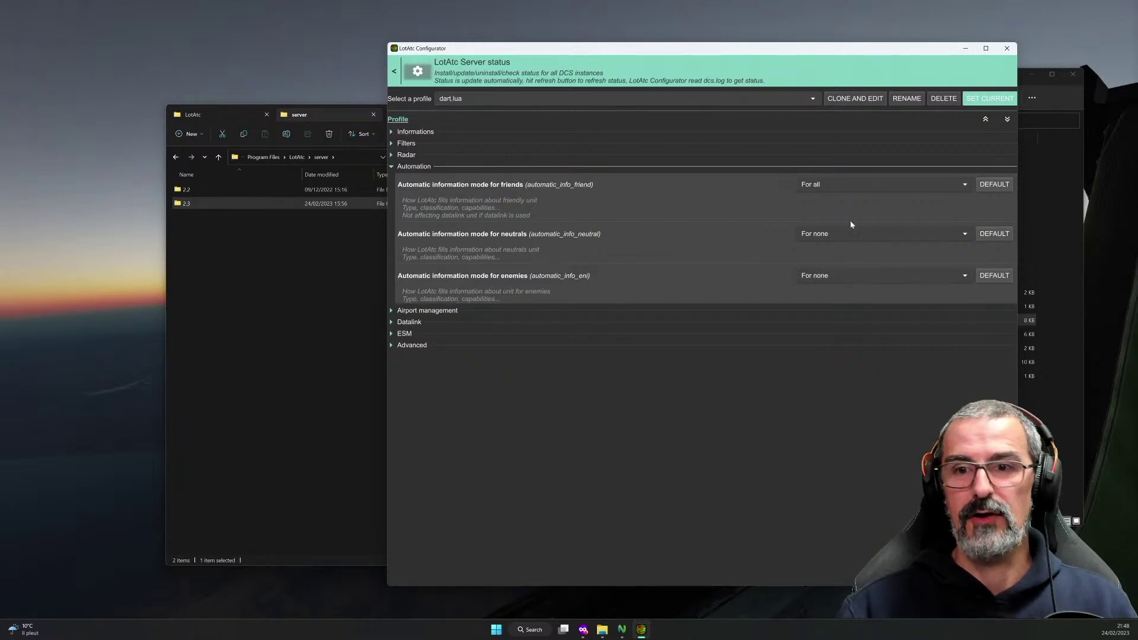
Try "For all" as the Automatic information mode for neutrals, and reset the friends, neutrals and enemies modes to their defaults.
{"action": "left_click", "coordinate": [837, 231]}
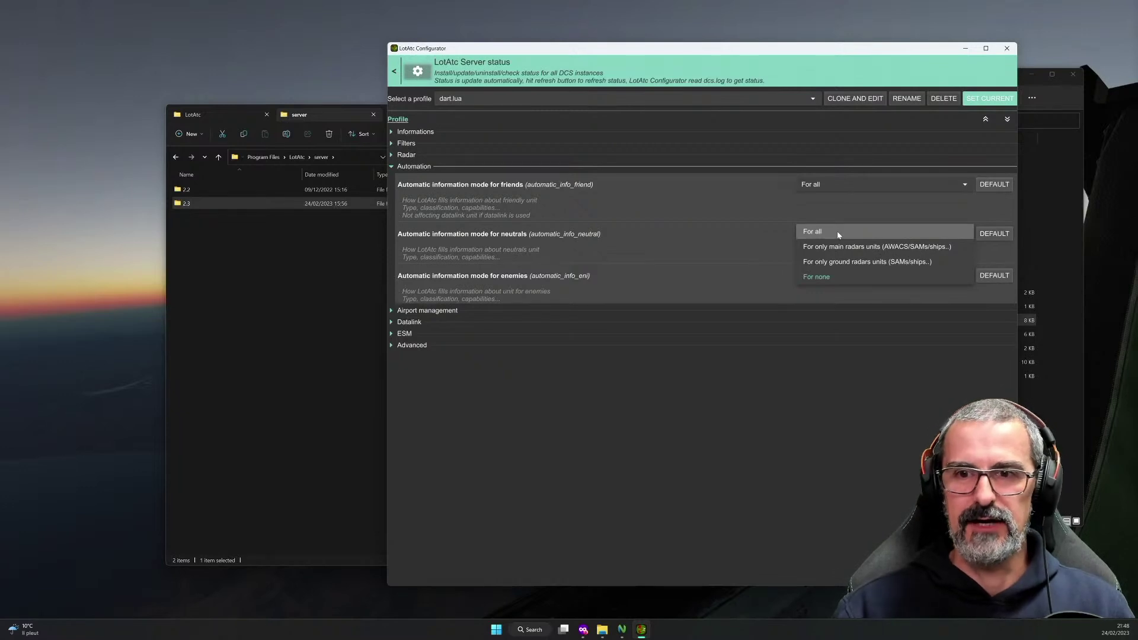
{"action": "left_click", "coordinate": [837, 233]}
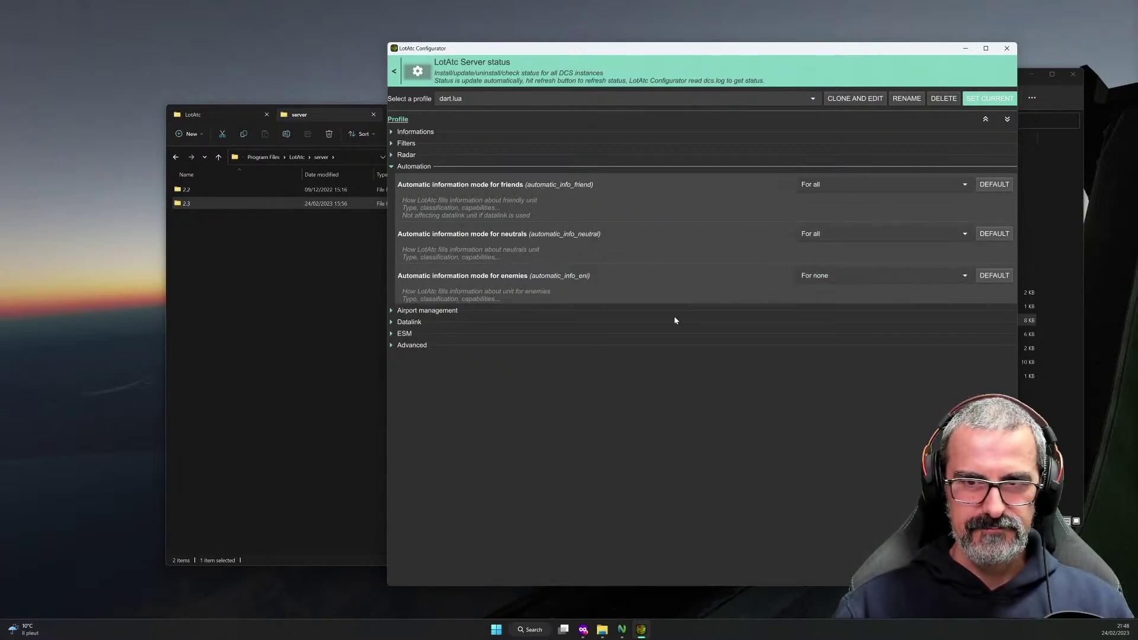
{"action": "left_click", "coordinate": [994, 184]}
{"action": "left_click", "coordinate": [994, 233]}
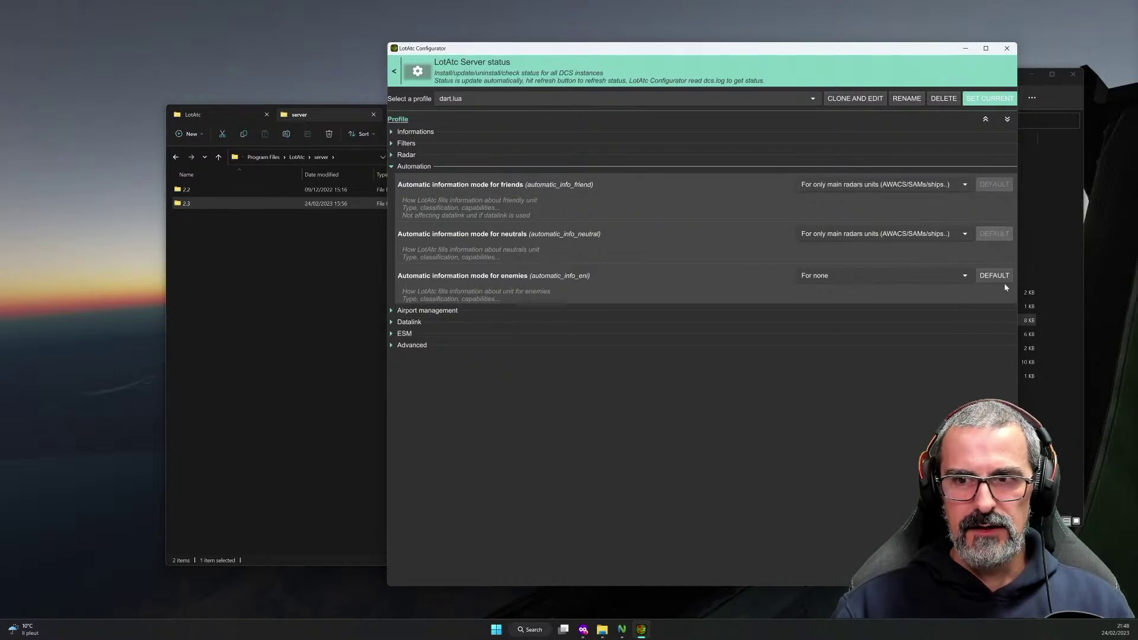
{"action": "left_click", "coordinate": [1004, 282]}
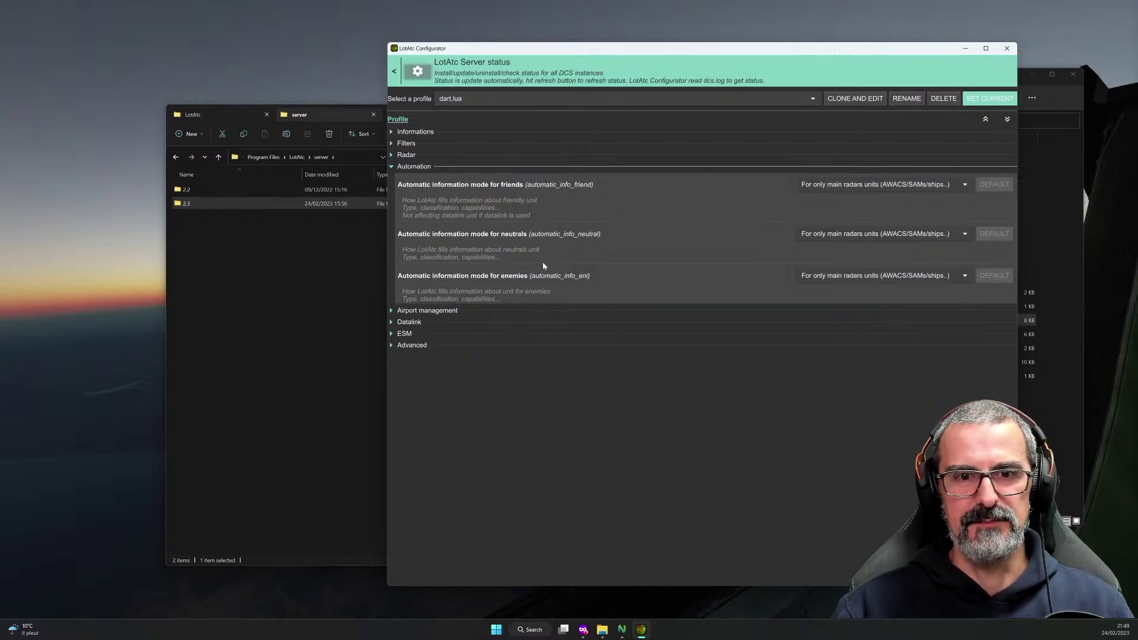
Try "For none" and "For all" as the Automatic information mode for friends.
{"action": "left_click", "coordinate": [871, 184]}
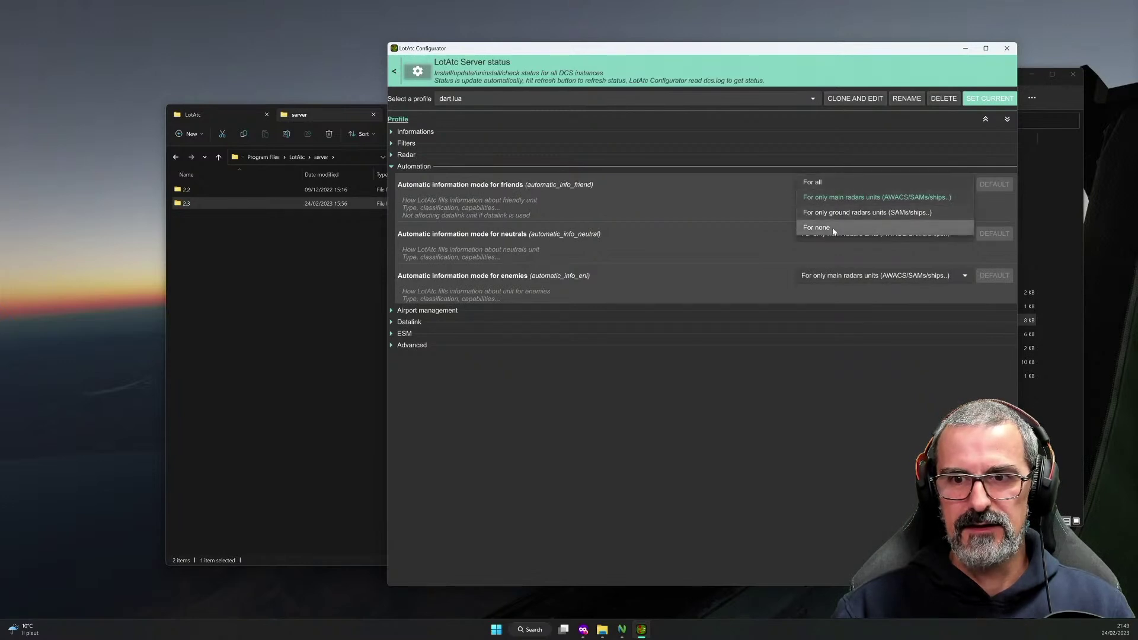
{"action": "left_click", "coordinate": [807, 224]}
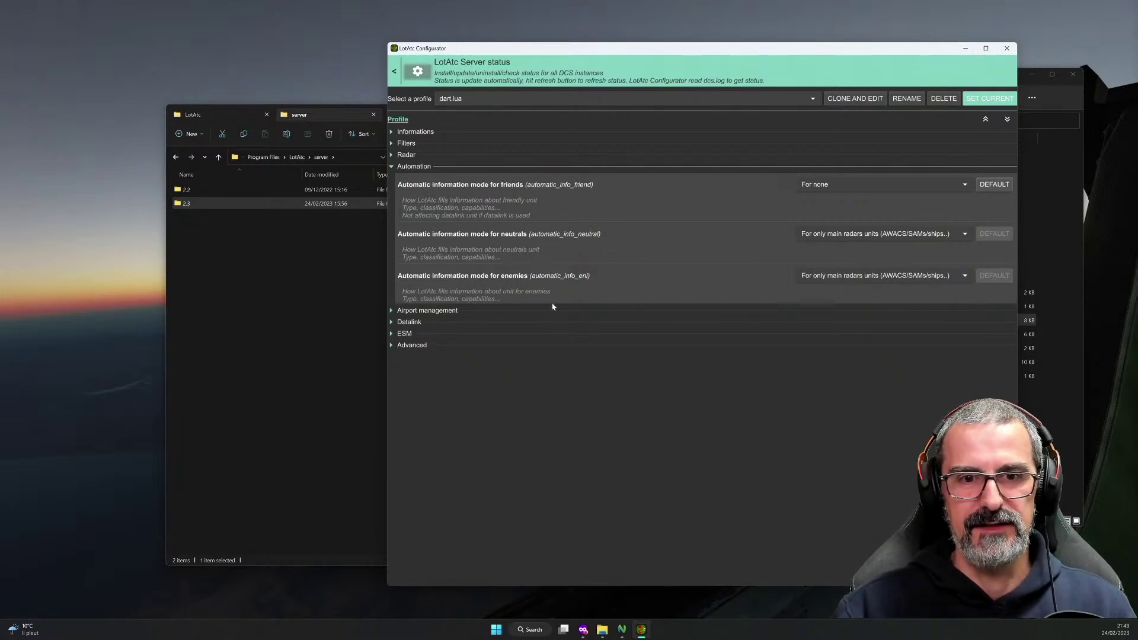
{"action": "left_click", "coordinate": [857, 186]}
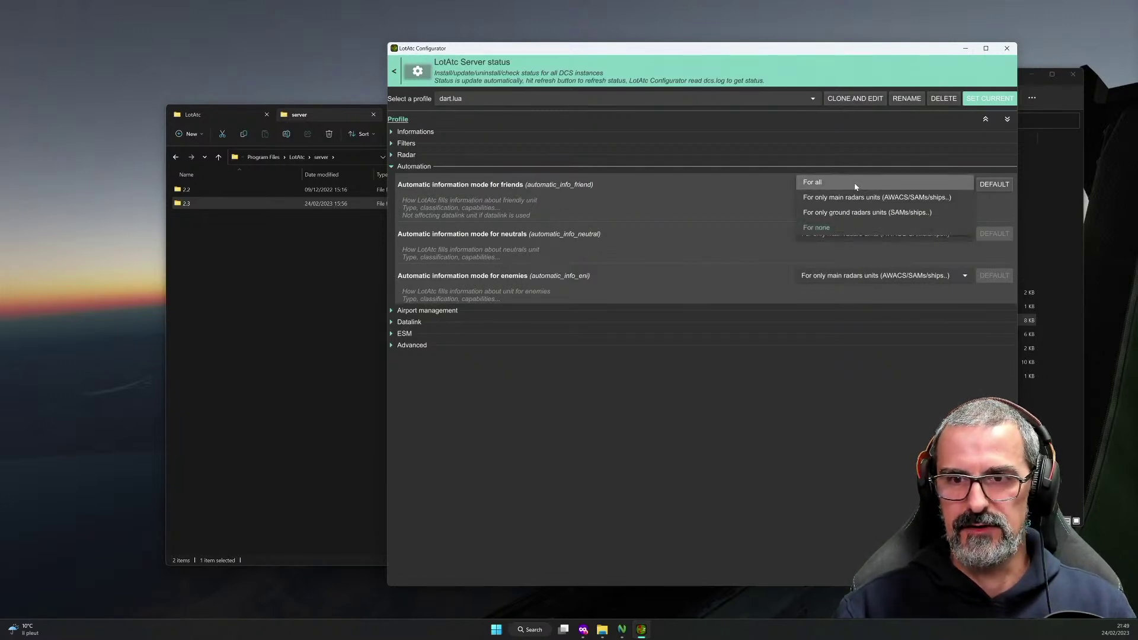
{"action": "left_click", "coordinate": [855, 184]}
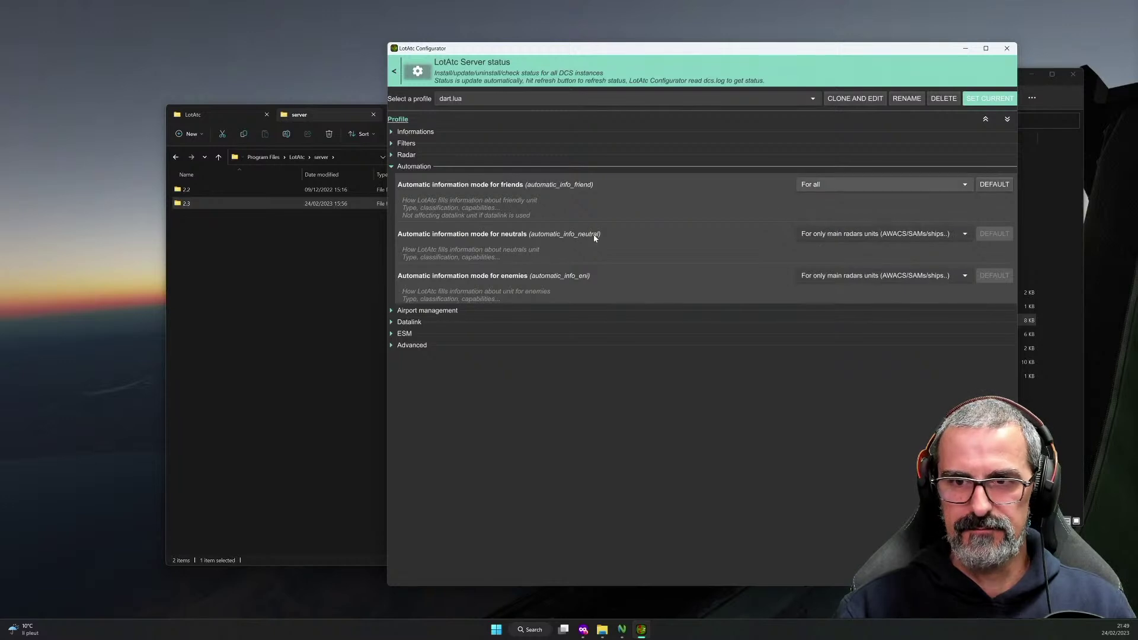
Reset the Automatic information mode for friends to its default and collapse the Automation section.
{"action": "left_click", "coordinate": [997, 186]}
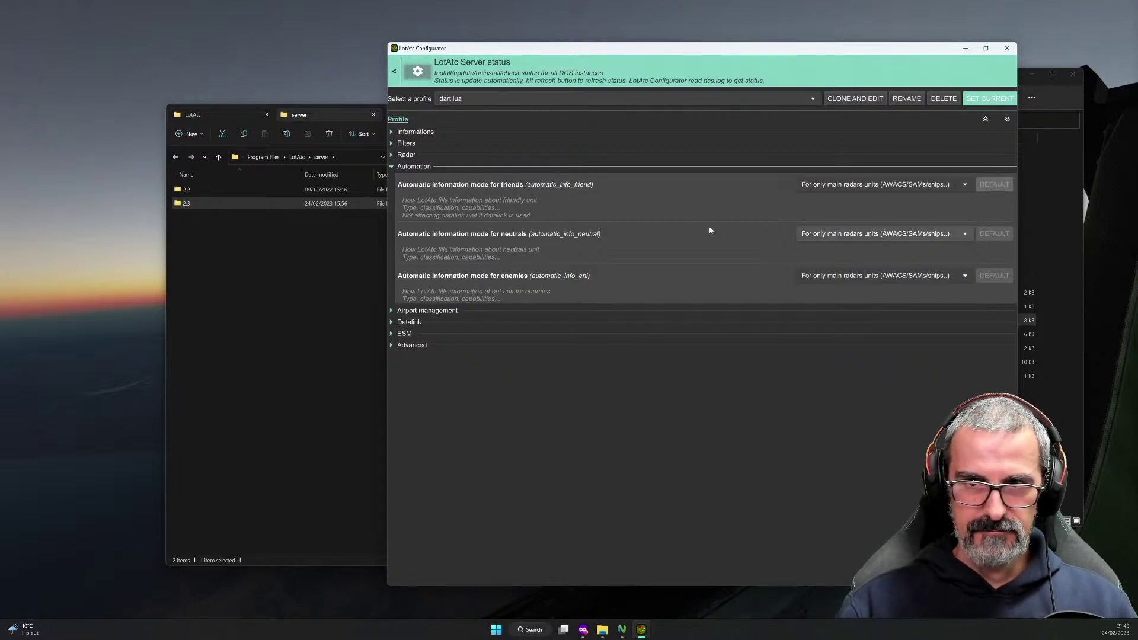
{"action": "left_click", "coordinate": [421, 168]}
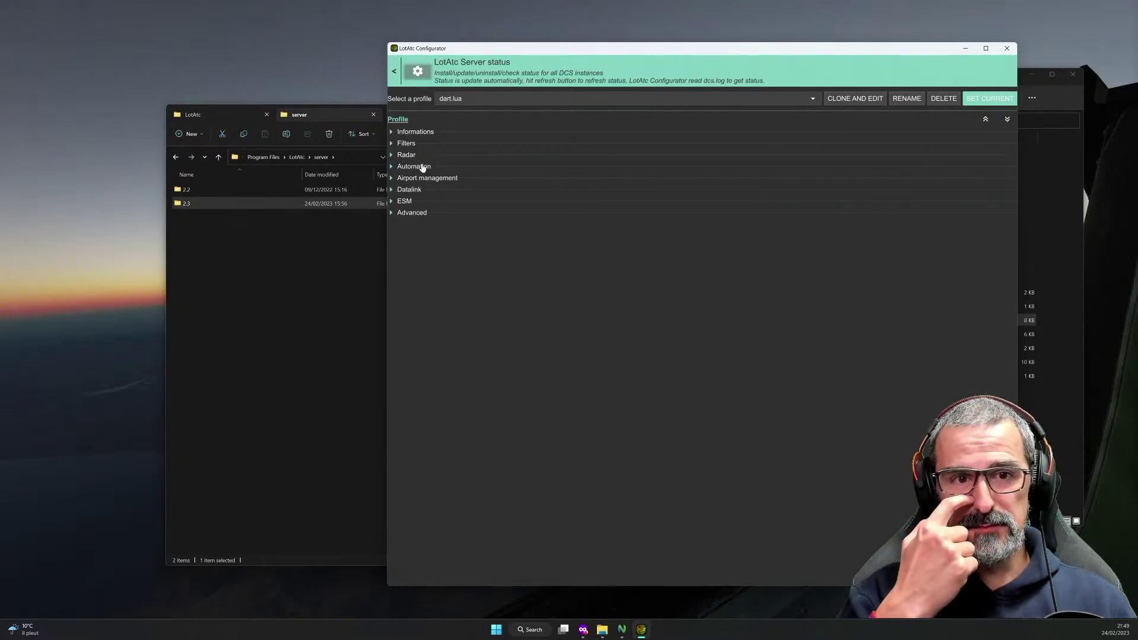
Review the automation settings and the airport management settings of the dart.lua profile, including the airport radar mode options.
{"action": "left_click", "coordinate": [422, 168]}
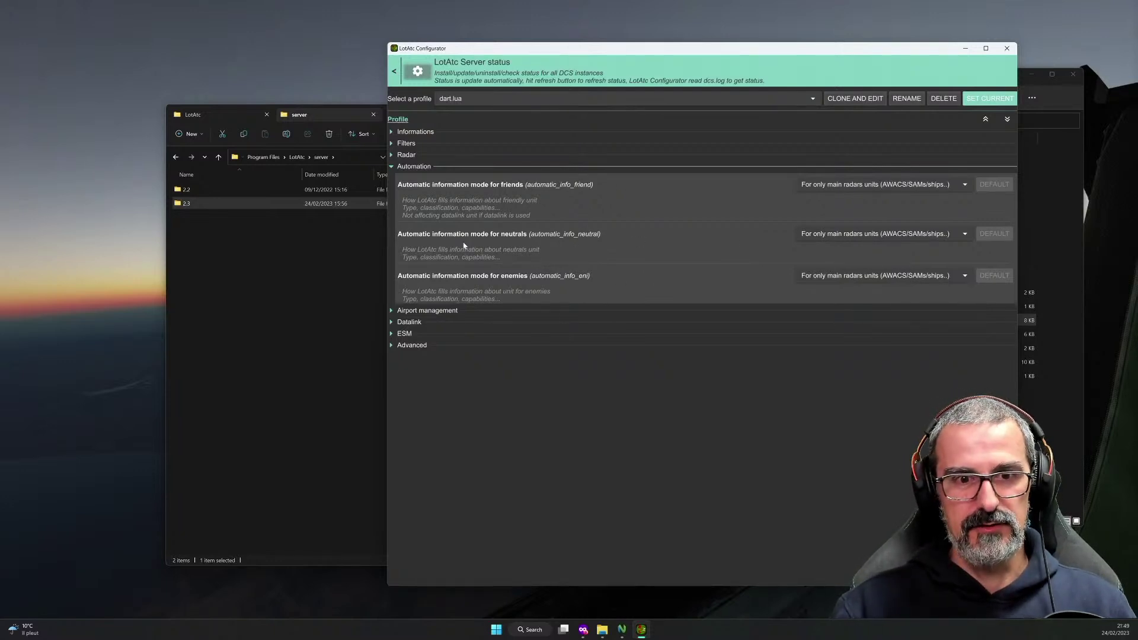
{"action": "left_click", "coordinate": [413, 168]}
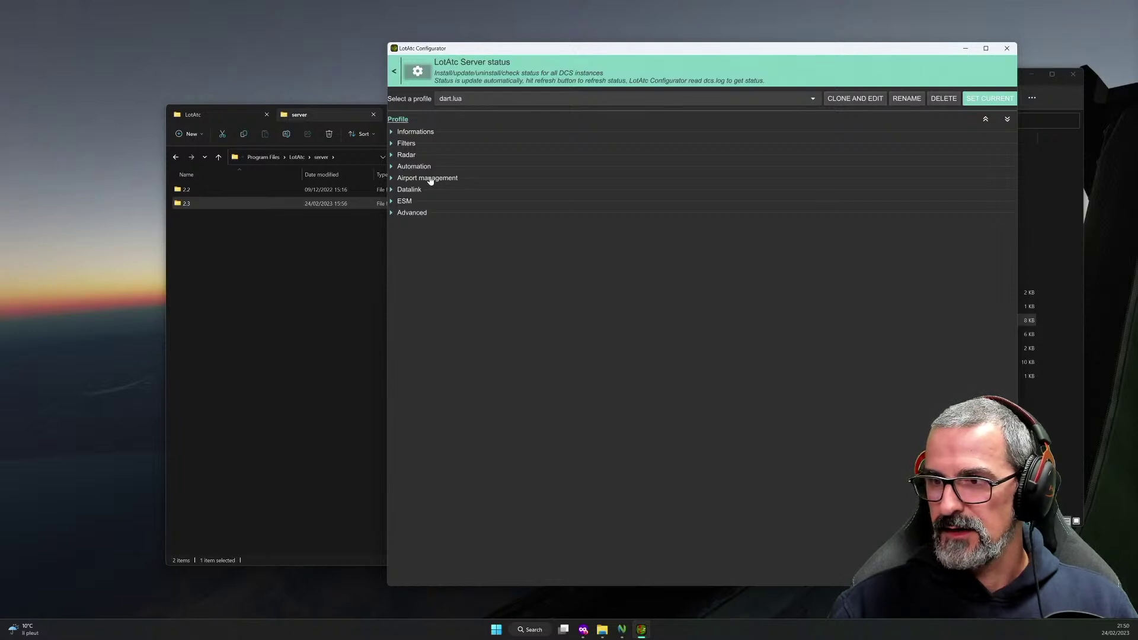
{"action": "left_click", "coordinate": [430, 180]}
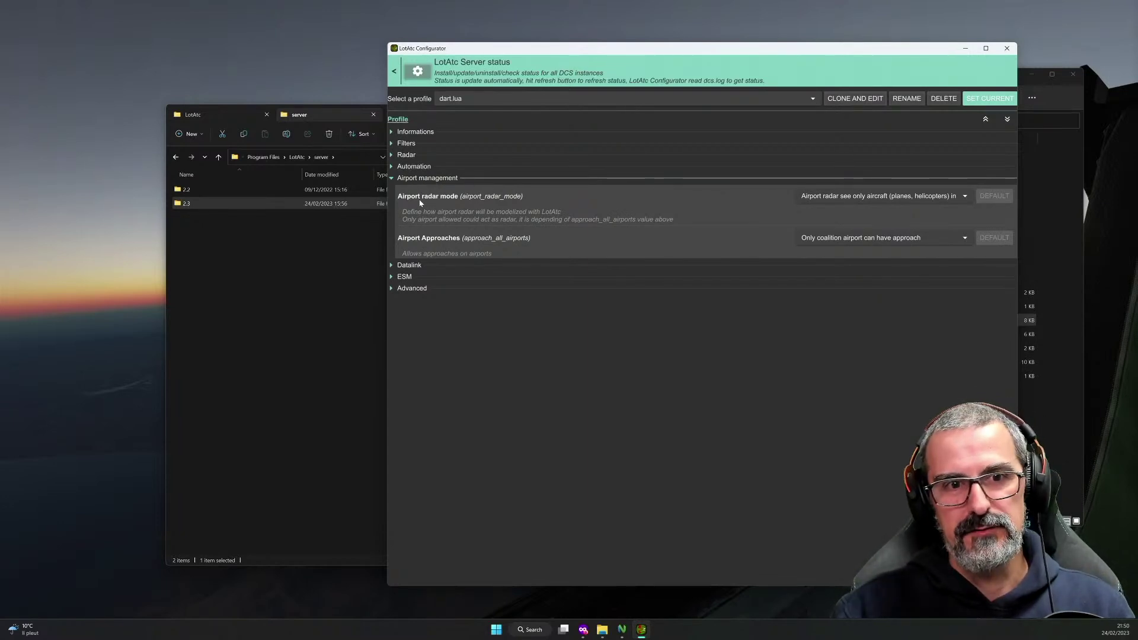
{"action": "left_click", "coordinate": [852, 198]}
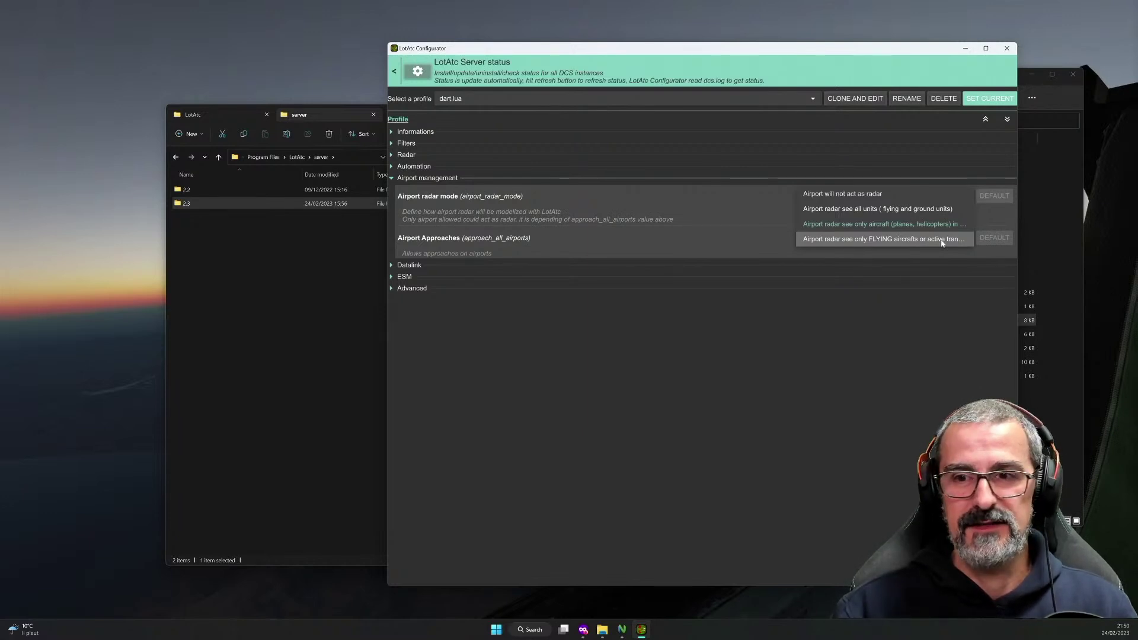
{"action": "left_click", "coordinate": [660, 215]}
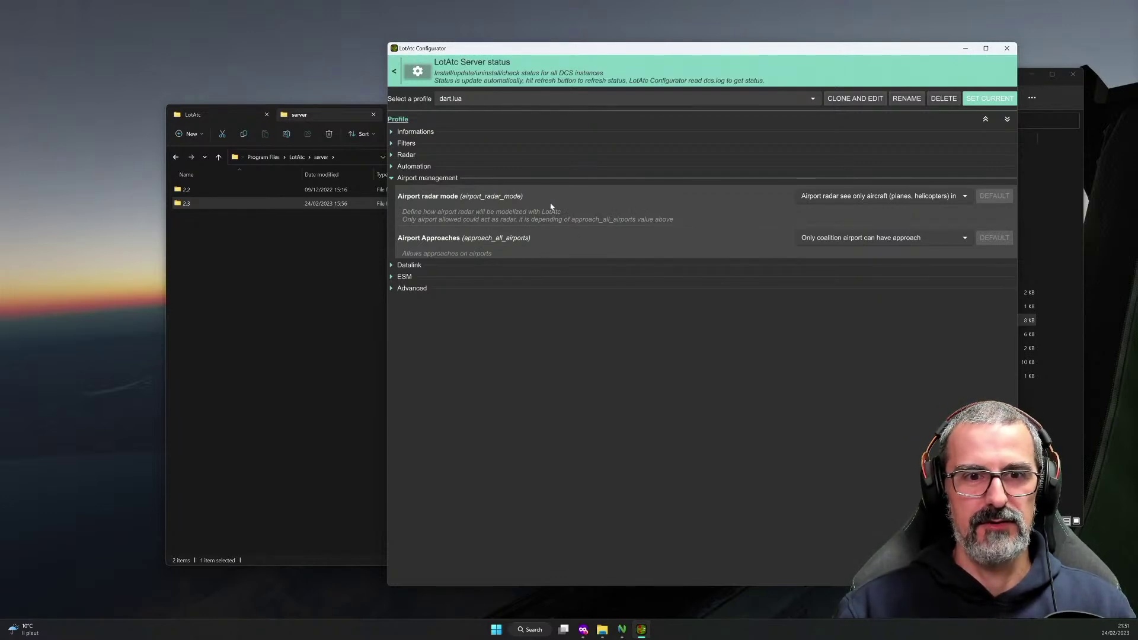
{"action": "left_click", "coordinate": [479, 180]}
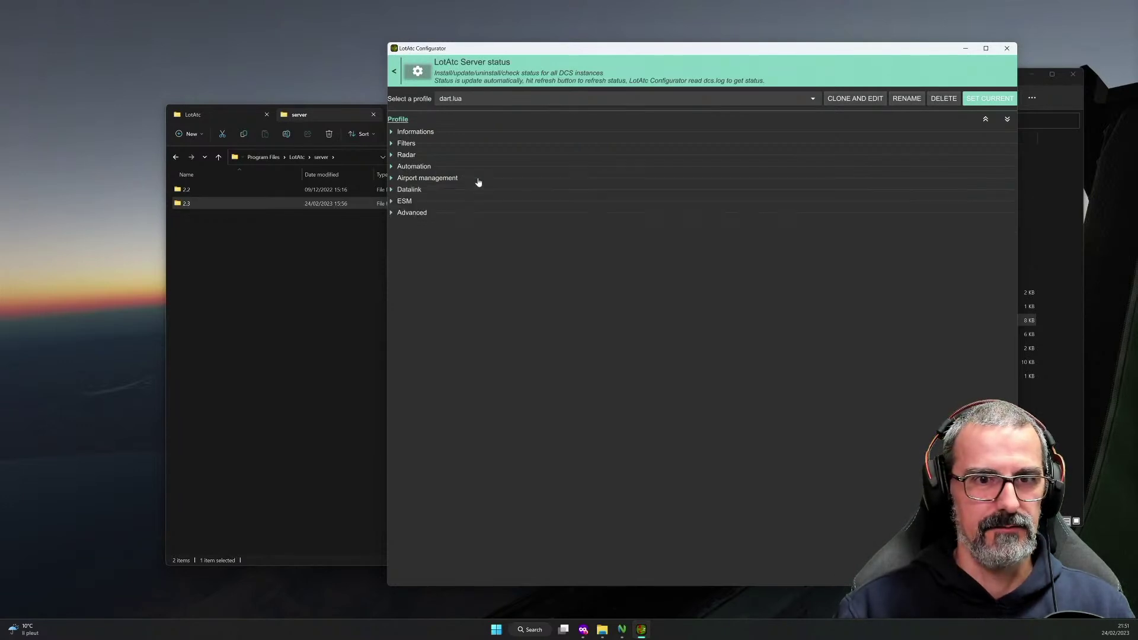
Enable Use datalink in the profile's Datalink settings and review the datalink info mode options.
{"action": "left_click", "coordinate": [423, 191]}
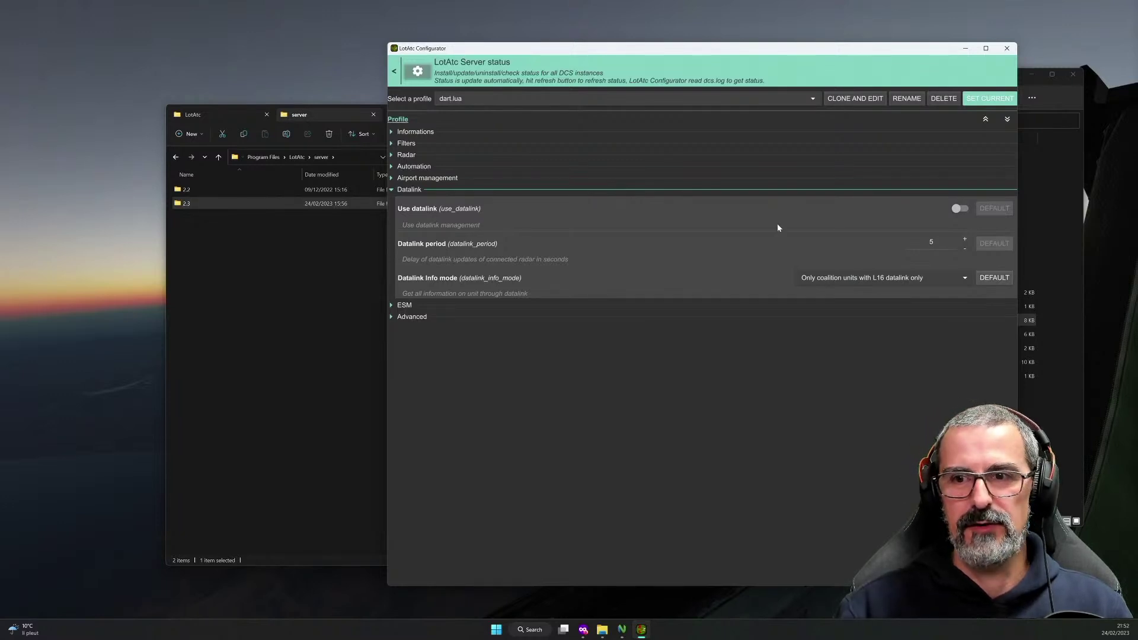
{"action": "left_click", "coordinate": [960, 208]}
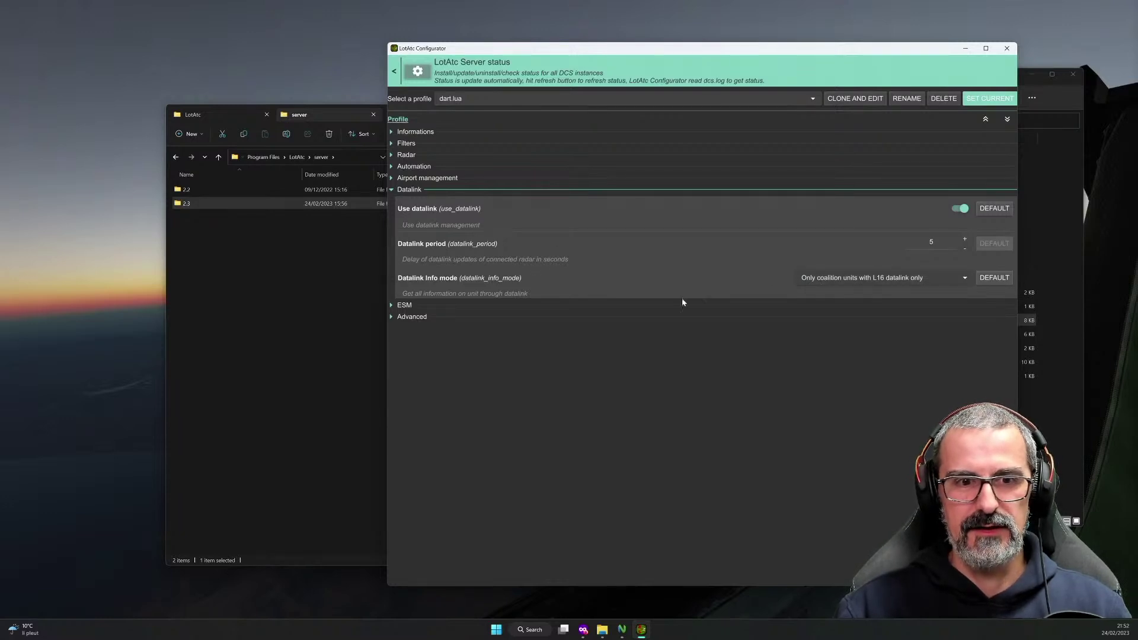
{"action": "left_click", "coordinate": [853, 281]}
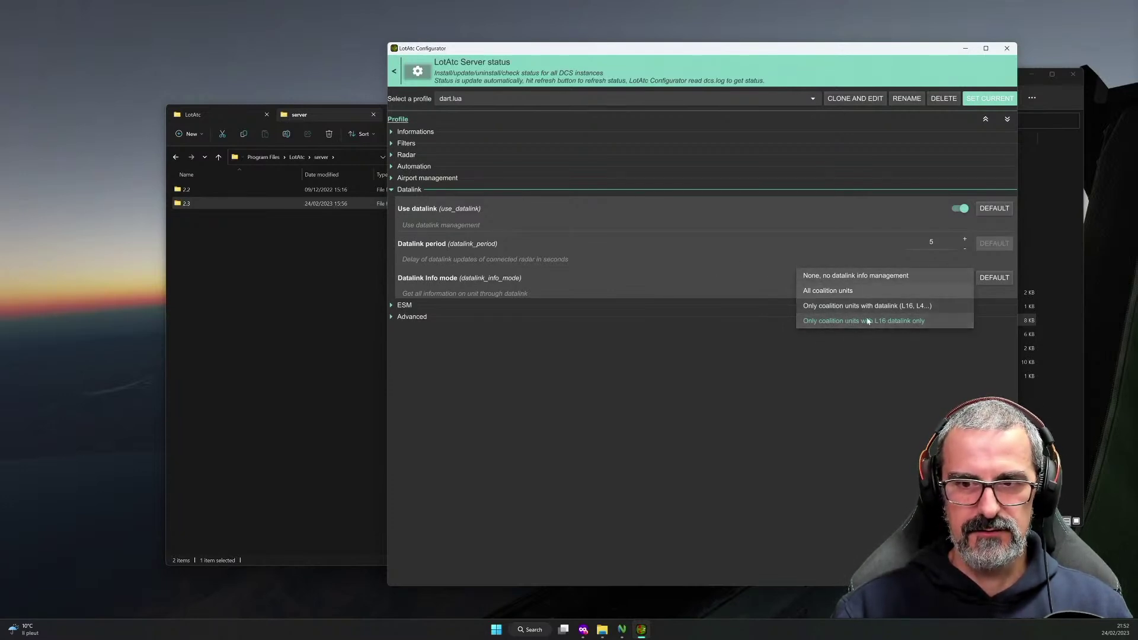
{"action": "left_click", "coordinate": [738, 276]}
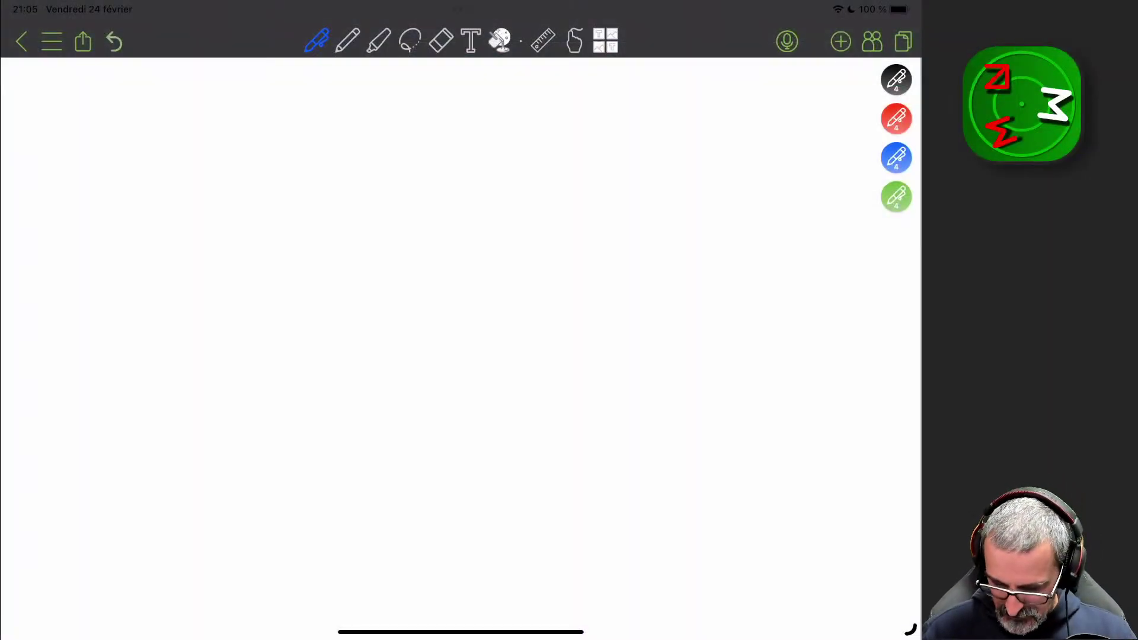
On the blank page of the tablet notes app, draw a black cross and handwrite "Awacs" beneath it.
{"action": "left_click", "coordinate": [896, 79]}
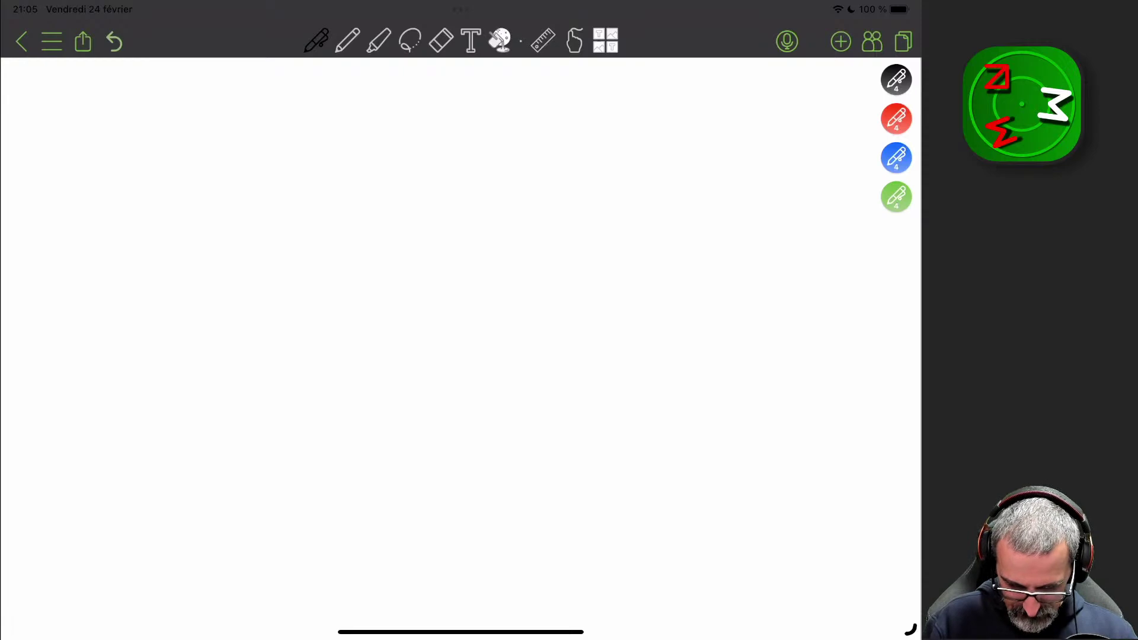
{"action": "mouse_move", "coordinate": [122, 193]}
{"action": "left_mouse_down"}
{"action": "mouse_move", "coordinate": [123, 212]}
{"action": "mouse_move", "coordinate": [131, 202]}
{"action": "left_mouse_up"}
{"action": "mouse_move", "coordinate": [107, 244]}
{"action": "left_mouse_down"}
{"action": "mouse_move", "coordinate": [110, 225]}
{"action": "mouse_move", "coordinate": [117, 243]}
{"action": "left_mouse_up"}
{"action": "left_click_drag", "start_coordinate": [109, 236], "coordinate": [116, 236]}
{"action": "left_click_drag", "start_coordinate": [121, 233], "coordinate": [150, 245]}
{"action": "left_click_drag", "start_coordinate": [162, 236], "coordinate": [170, 253]}
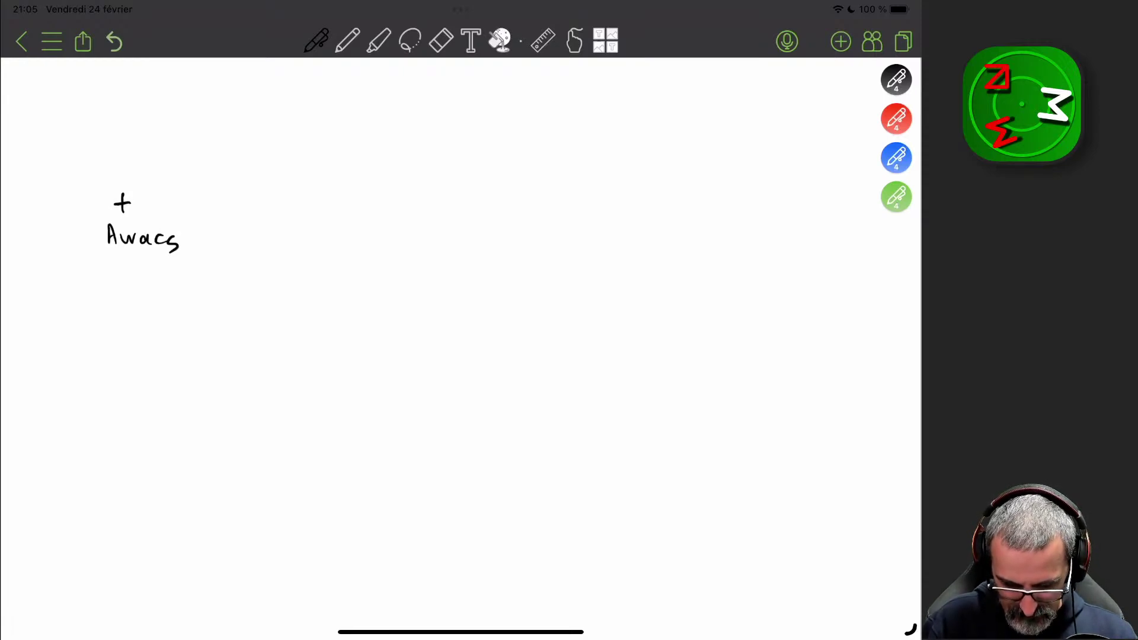
Draw two black crosses one above the other, labelling the upper one "F-18" and the lower one "F16".
{"action": "left_click_drag", "start_coordinate": [506, 131], "coordinate": [507, 150]}
{"action": "mouse_move", "coordinate": [498, 141]}
{"action": "left_mouse_down"}
{"action": "mouse_move", "coordinate": [539, 146]}
{"action": "mouse_move", "coordinate": [535, 158]}
{"action": "left_mouse_up"}
{"action": "mouse_move", "coordinate": [549, 159]}
{"action": "left_mouse_down"}
{"action": "mouse_move", "coordinate": [560, 174]}
{"action": "mouse_move", "coordinate": [536, 169]}
{"action": "left_mouse_up"}
{"action": "mouse_move", "coordinate": [503, 362]}
{"action": "left_mouse_down"}
{"action": "mouse_move", "coordinate": [503, 378]}
{"action": "mouse_move", "coordinate": [527, 370]}
{"action": "mouse_move", "coordinate": [551, 398]}
{"action": "left_mouse_up"}
{"action": "left_click_drag", "start_coordinate": [574, 376], "coordinate": [562, 393]}
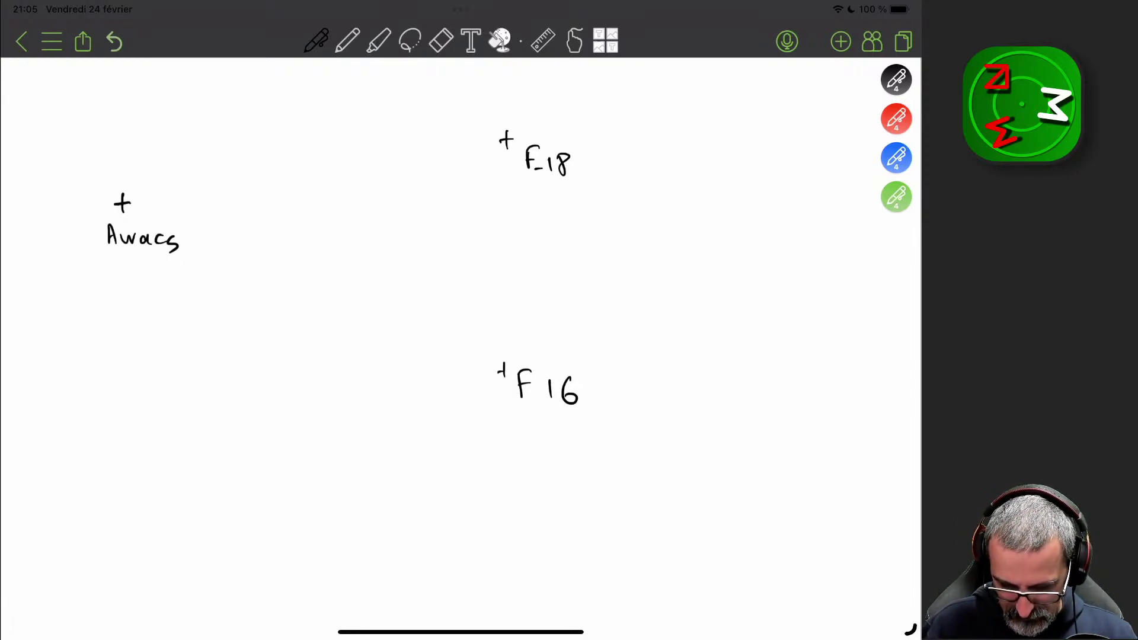
Draw a large coverage arc beyond both fighters, and circle the F-18 and the F16 separately.
{"action": "mouse_move", "coordinate": [617, 60]}
{"action": "left_mouse_down"}
{"action": "mouse_move", "coordinate": [650, 223]}
{"action": "mouse_move", "coordinate": [501, 611]}
{"action": "left_mouse_up"}
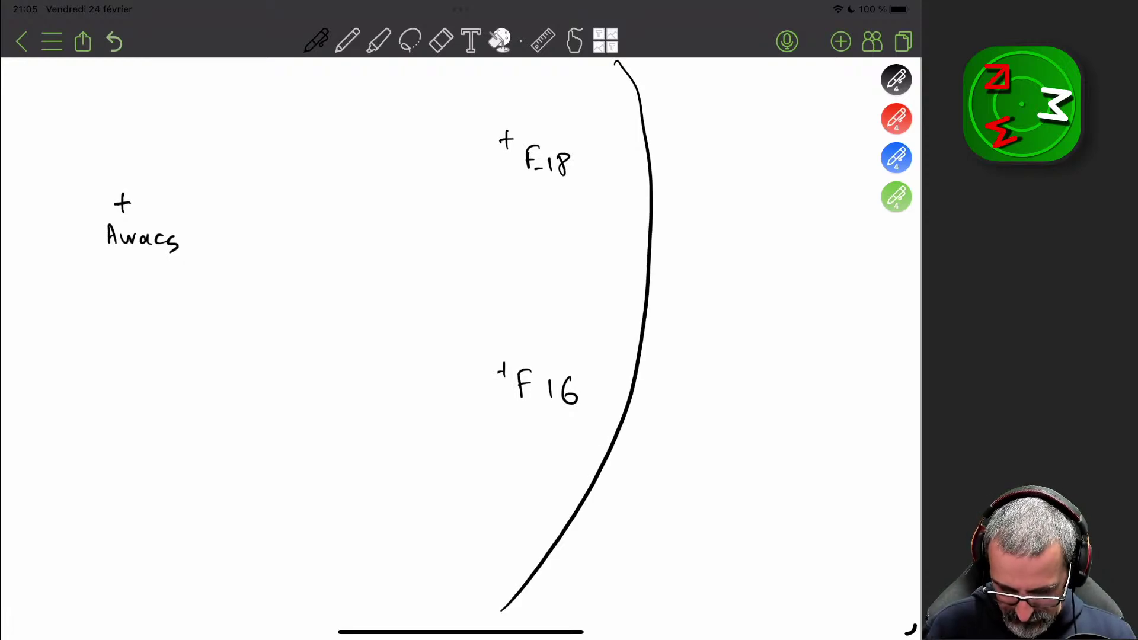
{"action": "mouse_move", "coordinate": [491, 74]}
{"action": "left_mouse_down"}
{"action": "mouse_move", "coordinate": [480, 69]}
{"action": "mouse_move", "coordinate": [522, 290]}
{"action": "mouse_move", "coordinate": [492, 62]}
{"action": "mouse_move", "coordinate": [466, 69]}
{"action": "left_mouse_up"}
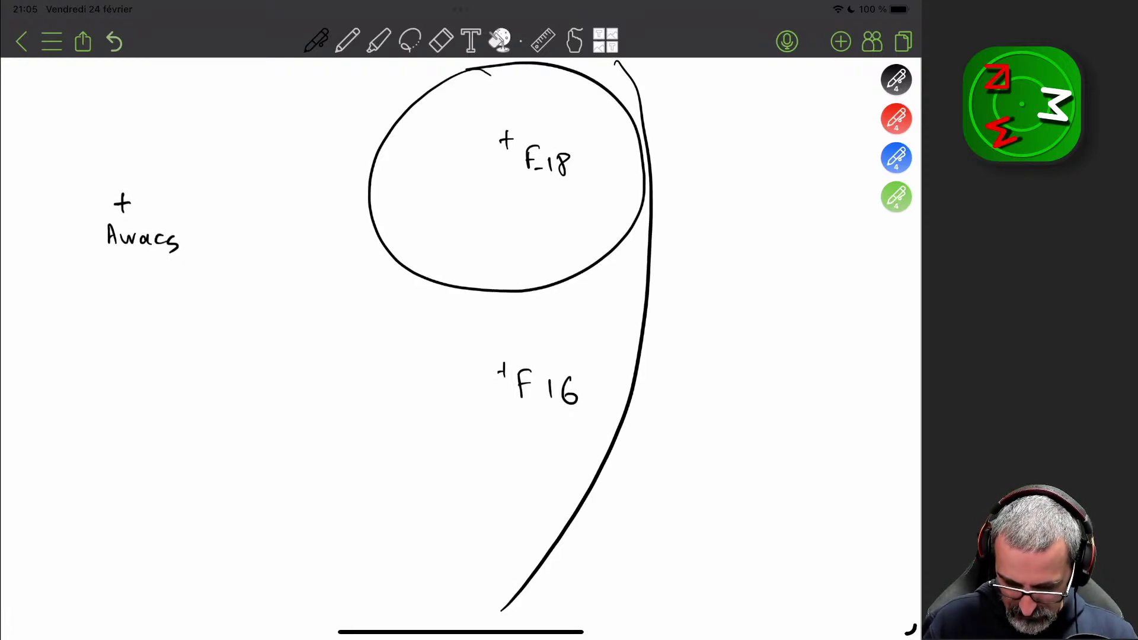
{"action": "mouse_move", "coordinate": [556, 307]}
{"action": "left_mouse_down"}
{"action": "mouse_move", "coordinate": [391, 331]}
{"action": "mouse_move", "coordinate": [637, 403]}
{"action": "mouse_move", "coordinate": [483, 284]}
{"action": "left_mouse_up"}
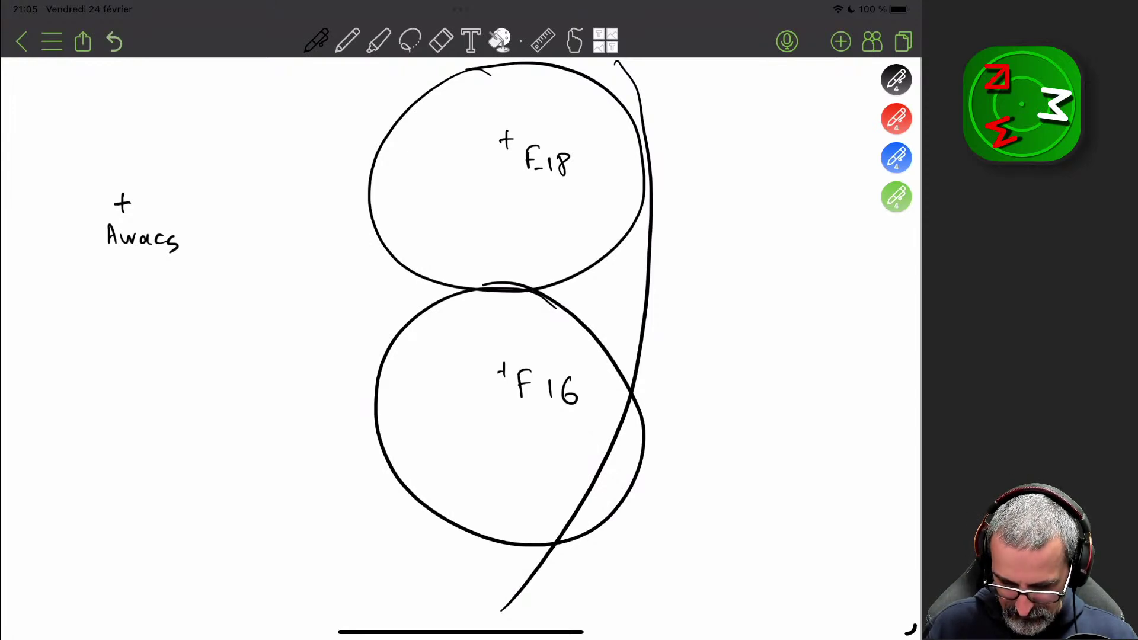
Trace the Awacs cross in blue, and connect it to the F-18 and F16 crosses with red lines.
{"action": "left_click", "coordinate": [896, 157]}
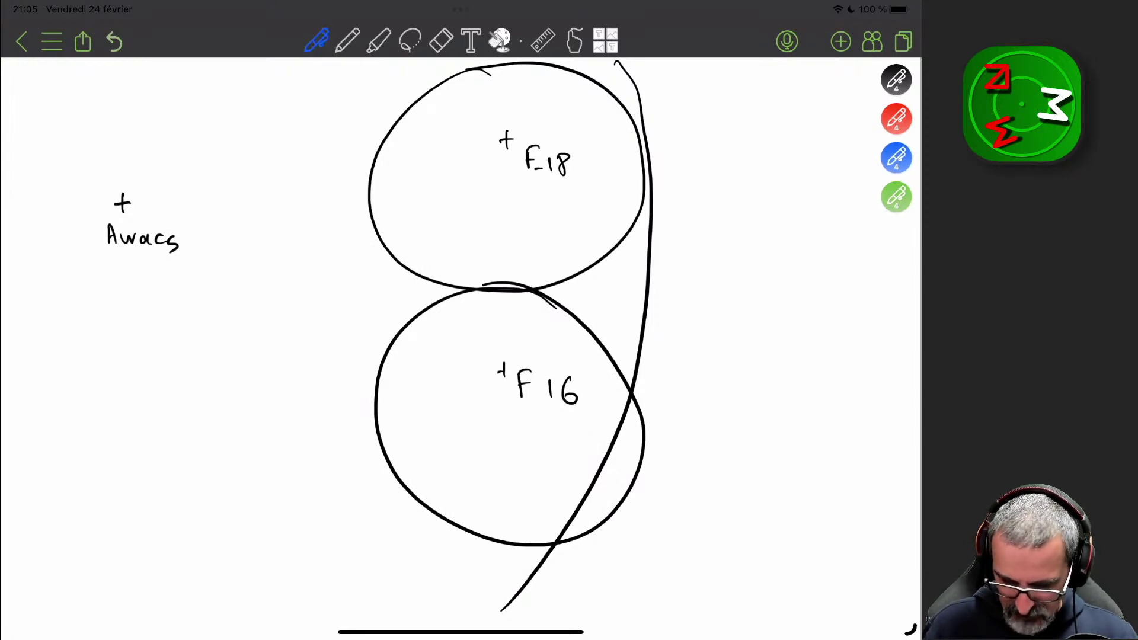
{"action": "mouse_move", "coordinate": [124, 193]}
{"action": "left_mouse_down"}
{"action": "mouse_move", "coordinate": [124, 214]}
{"action": "mouse_move", "coordinate": [137, 204]}
{"action": "left_mouse_up"}
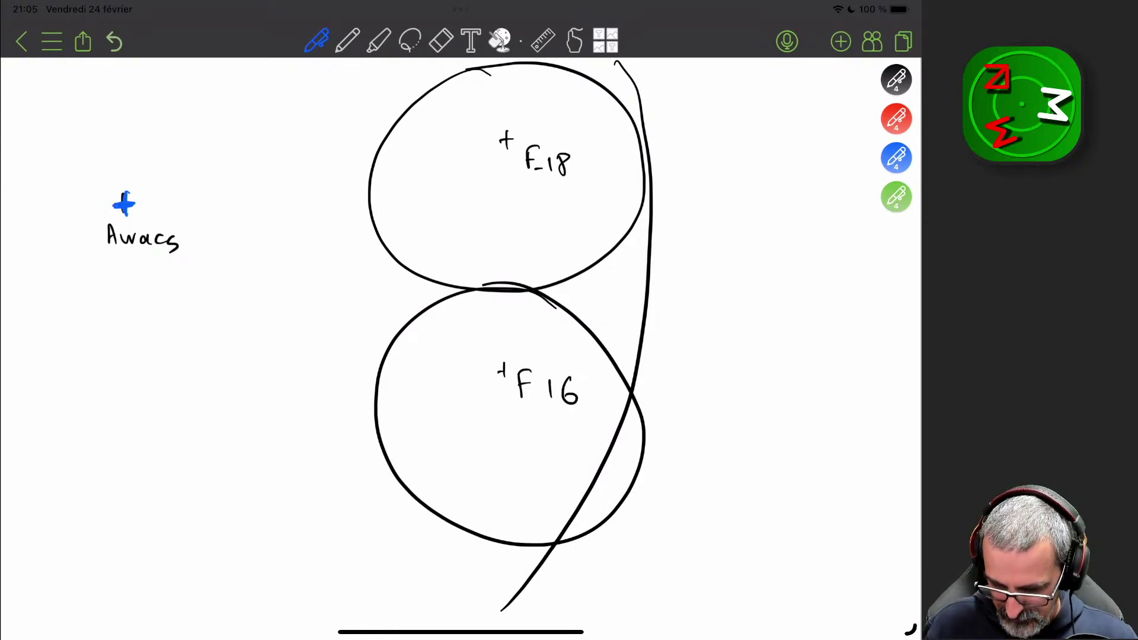
{"action": "left_click", "coordinate": [896, 118]}
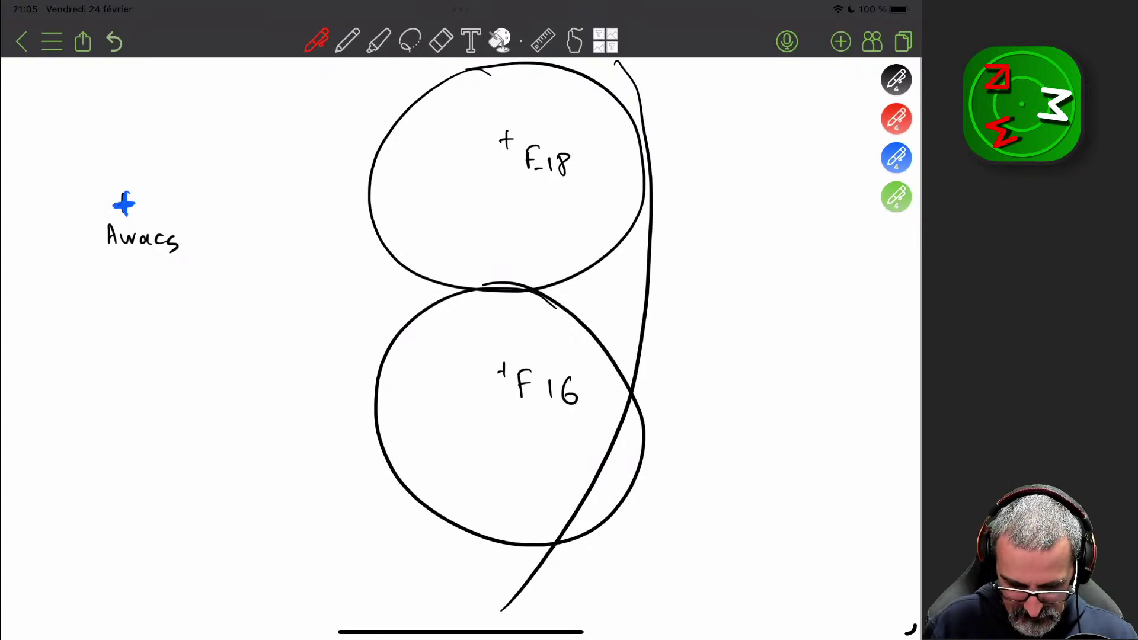
{"action": "left_click_drag", "start_coordinate": [136, 203], "coordinate": [502, 141]}
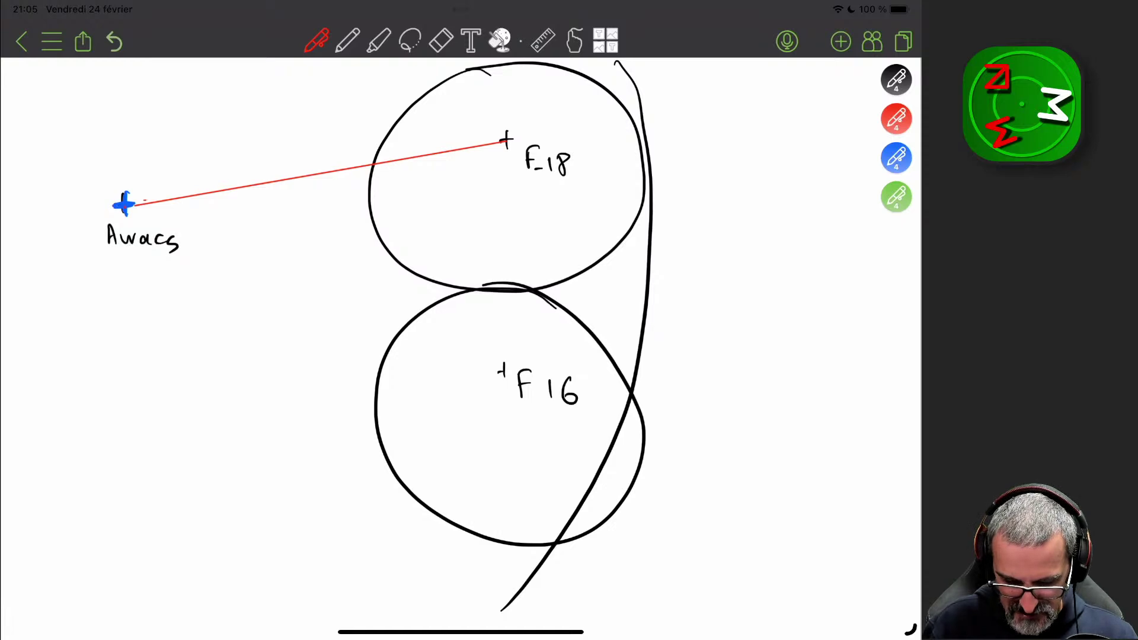
{"action": "mouse_move", "coordinate": [128, 207]}
{"action": "left_mouse_down"}
{"action": "mouse_move", "coordinate": [474, 382]}
{"action": "mouse_move", "coordinate": [497, 375]}
{"action": "left_mouse_up"}
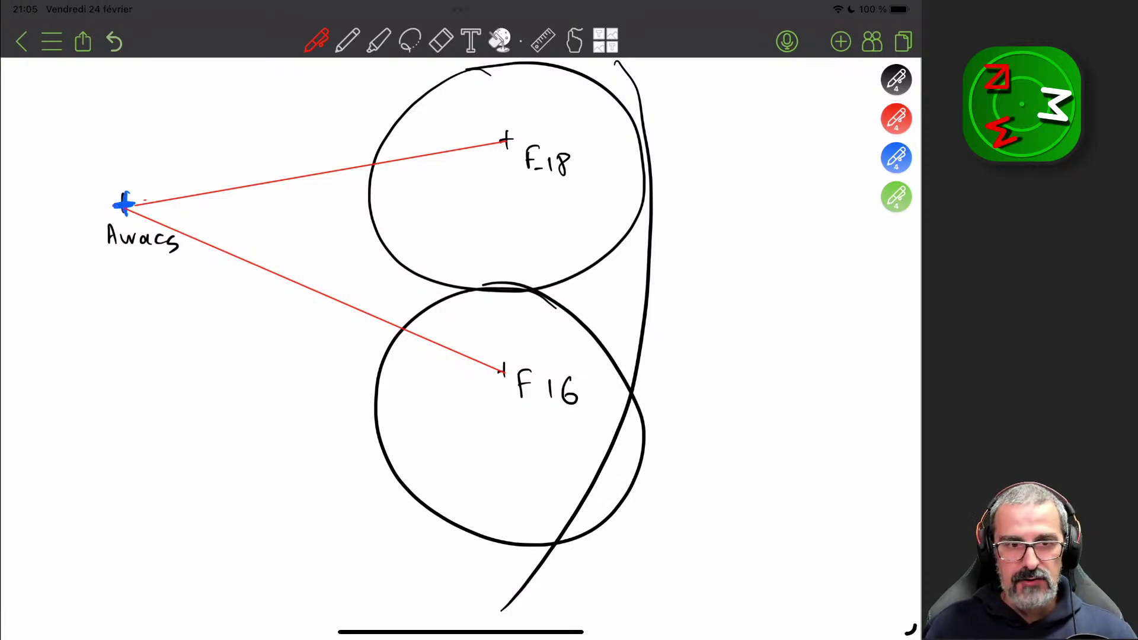
Handwrite a black dashed list beside the coverage arc with the entries "Type", "Classifi" and "Name".
{"action": "left_click", "coordinate": [896, 79]}
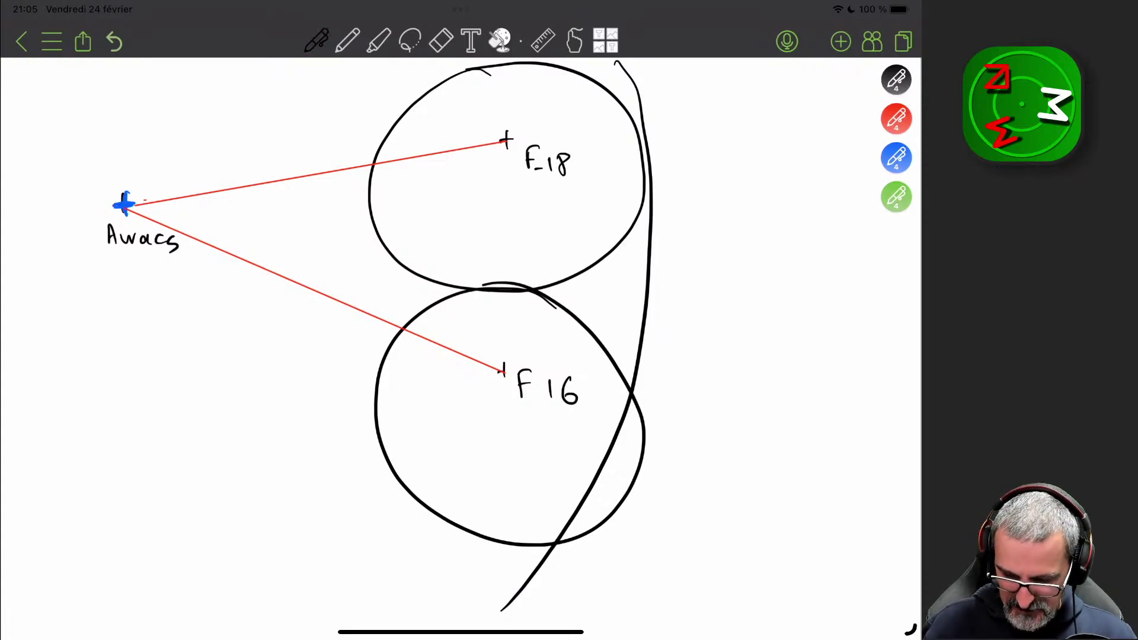
{"action": "scroll", "coordinate": [460, 350], "scroll_direction": "up", "scroll_amount": 2}
{"action": "scroll", "coordinate": [460, 350], "scroll_direction": "down", "scroll_amount": 2}
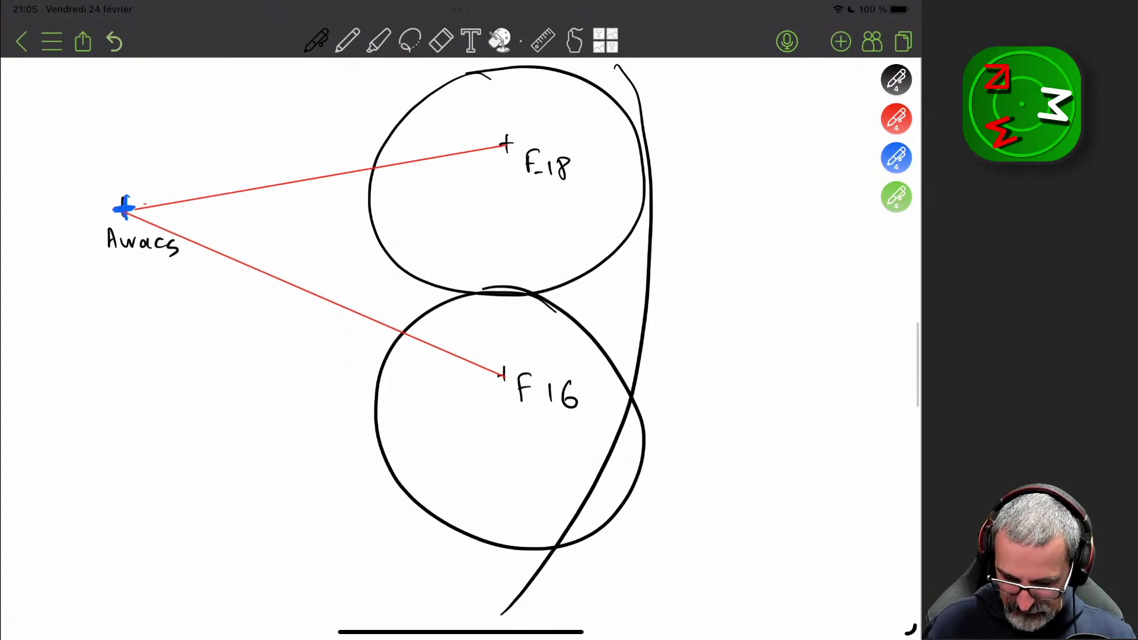
{"action": "mouse_move", "coordinate": [663, 109]}
{"action": "left_mouse_down"}
{"action": "mouse_move", "coordinate": [686, 110]}
{"action": "mouse_move", "coordinate": [694, 92]}
{"action": "left_mouse_up"}
{"action": "left_click_drag", "start_coordinate": [694, 105], "coordinate": [708, 127]}
{"action": "left_click_drag", "start_coordinate": [710, 109], "coordinate": [734, 109]}
{"action": "left_click_drag", "start_coordinate": [690, 144], "coordinate": [686, 158]}
{"action": "mouse_move", "coordinate": [697, 148]}
{"action": "left_mouse_down"}
{"action": "mouse_move", "coordinate": [700, 131]}
{"action": "mouse_move", "coordinate": [703, 156]}
{"action": "left_mouse_up"}
{"action": "left_click_drag", "start_coordinate": [715, 146], "coordinate": [733, 157]}
{"action": "left_click_drag", "start_coordinate": [750, 149], "coordinate": [773, 160]}
{"action": "left_click_drag", "start_coordinate": [668, 200], "coordinate": [683, 199]}
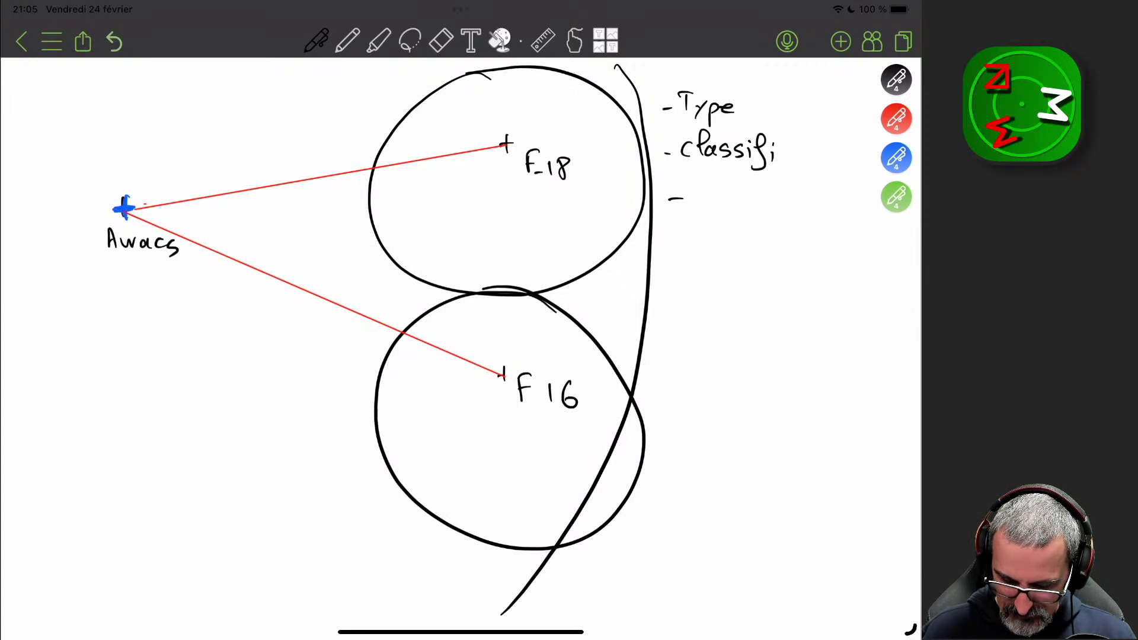
{"action": "mouse_move", "coordinate": [694, 203]}
{"action": "left_mouse_down"}
{"action": "mouse_move", "coordinate": [694, 181]}
{"action": "mouse_move", "coordinate": [707, 180]}
{"action": "left_mouse_up"}
{"action": "left_click_drag", "start_coordinate": [716, 193], "coordinate": [743, 199]}
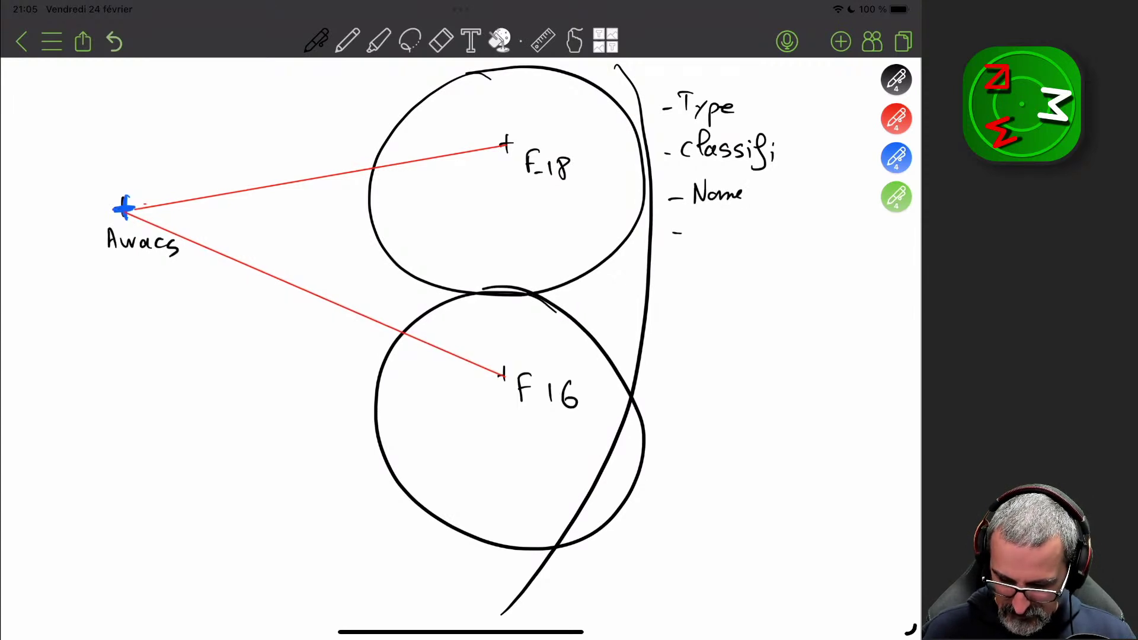
Add "Fuel" and "Payload" to the list, and group these two entries with a bracket labelled "RT".
{"action": "left_click_drag", "start_coordinate": [705, 218], "coordinate": [706, 235]}
{"action": "left_click_drag", "start_coordinate": [704, 219], "coordinate": [716, 218]}
{"action": "left_click_drag", "start_coordinate": [705, 228], "coordinate": [738, 229]}
{"action": "mouse_move", "coordinate": [744, 232]}
{"action": "left_mouse_down"}
{"action": "mouse_move", "coordinate": [705, 279]}
{"action": "mouse_move", "coordinate": [724, 289]}
{"action": "left_mouse_up"}
{"action": "mouse_move", "coordinate": [737, 271]}
{"action": "left_mouse_down"}
{"action": "mouse_move", "coordinate": [745, 253]}
{"action": "mouse_move", "coordinate": [784, 282]}
{"action": "left_mouse_up"}
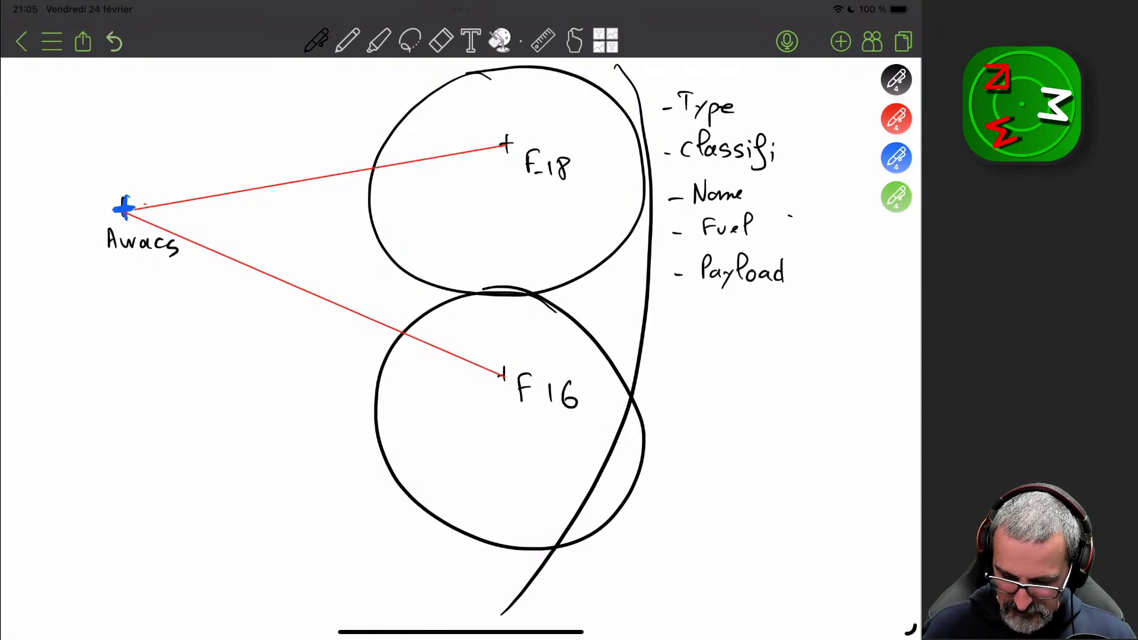
{"action": "mouse_move", "coordinate": [789, 217]}
{"action": "left_mouse_down"}
{"action": "mouse_move", "coordinate": [813, 283]}
{"action": "mouse_move", "coordinate": [799, 286]}
{"action": "mouse_move", "coordinate": [825, 242]}
{"action": "mouse_move", "coordinate": [835, 256]}
{"action": "left_mouse_up"}
{"action": "mouse_move", "coordinate": [843, 243]}
{"action": "left_mouse_down"}
{"action": "mouse_move", "coordinate": [843, 256]}
{"action": "mouse_move", "coordinate": [852, 241]}
{"action": "left_mouse_up"}
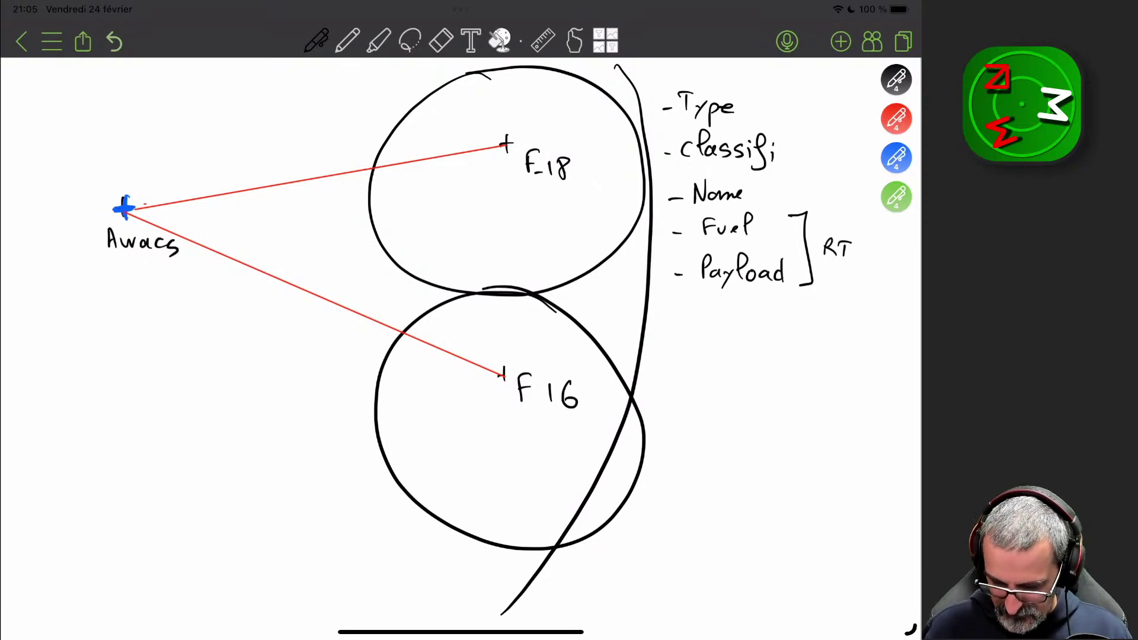
Handwrite a further list entry "Radar covera" below Payload.
{"action": "left_click_drag", "start_coordinate": [682, 336], "coordinate": [715, 341]}
{"action": "left_click_drag", "start_coordinate": [715, 315], "coordinate": [732, 341]}
{"action": "mouse_move", "coordinate": [746, 330]}
{"action": "left_mouse_down"}
{"action": "mouse_move", "coordinate": [748, 341]}
{"action": "mouse_move", "coordinate": [778, 340]}
{"action": "left_mouse_up"}
{"action": "left_click_drag", "start_coordinate": [780, 341], "coordinate": [855, 332]}
{"action": "left_click_drag", "start_coordinate": [863, 334], "coordinate": [871, 341]}
{"action": "mouse_move", "coordinate": [873, 342]}
{"action": "left_mouse_down"}
{"action": "mouse_move", "coordinate": [881, 333]}
{"action": "mouse_move", "coordinate": [893, 344]}
{"action": "left_mouse_up"}
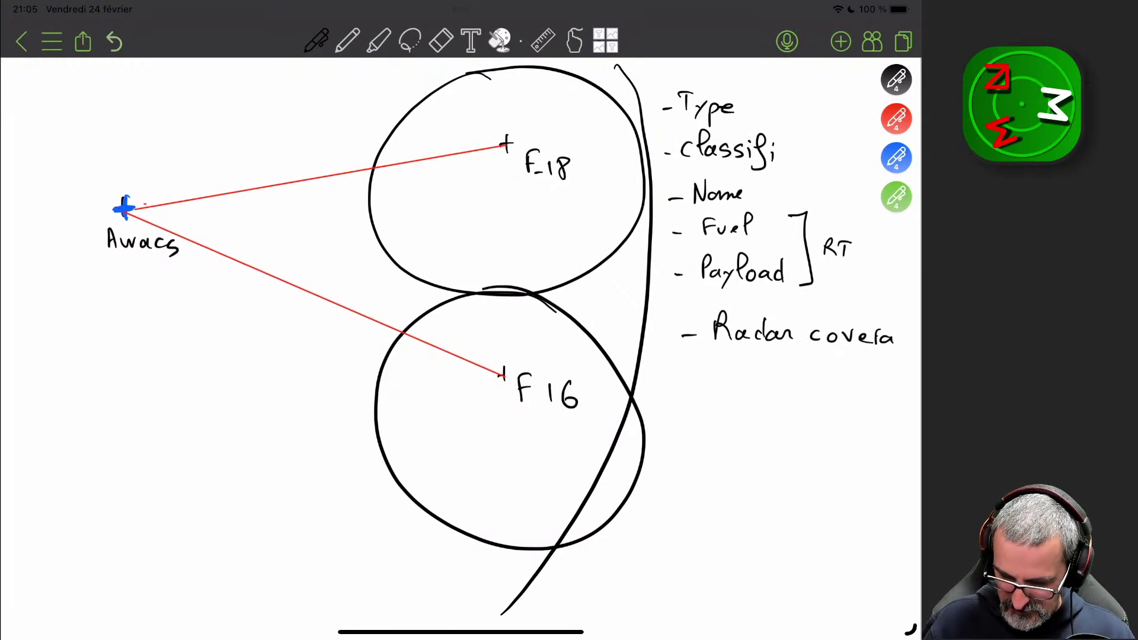
Draw two thick blue lines fanning out from the F16 as its radar cone.
{"action": "left_click", "coordinate": [896, 118]}
{"action": "left_click", "coordinate": [896, 78]}
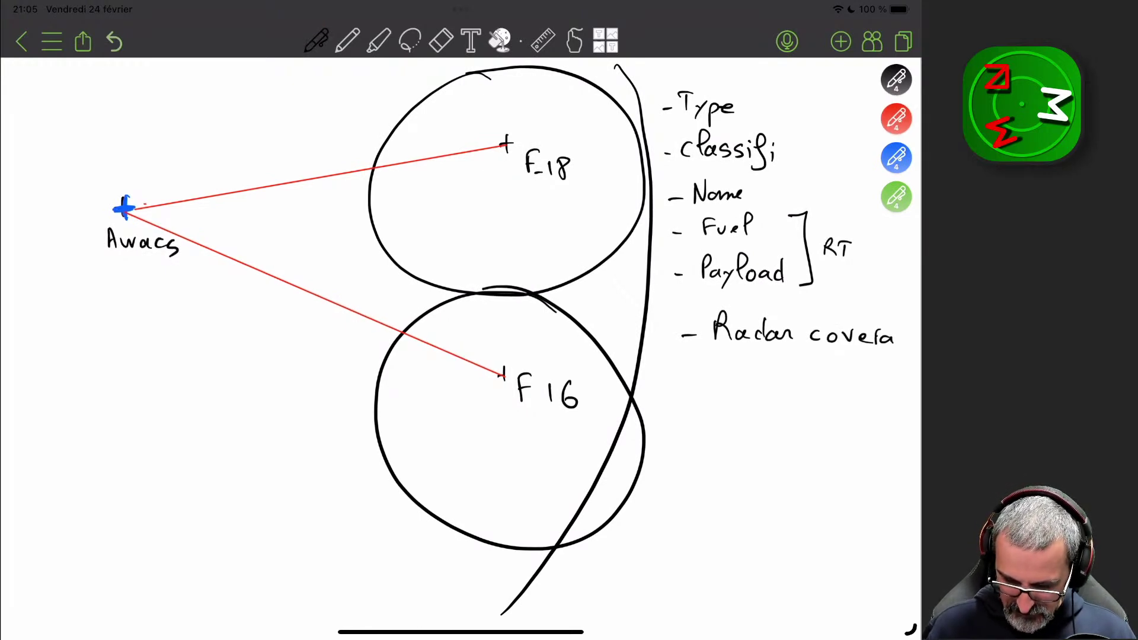
{"action": "mouse_move", "coordinate": [500, 369]}
{"action": "left_mouse_down"}
{"action": "mouse_move", "coordinate": [525, 392]}
{"action": "mouse_move", "coordinate": [573, 584]}
{"action": "mouse_move", "coordinate": [780, 389]}
{"action": "left_mouse_up"}
{"action": "left_click", "coordinate": [896, 158]}
Draw a small red triangular enemy marker inside the F16's radar cone, just outside its circle.
{"action": "left_click", "coordinate": [896, 118]}
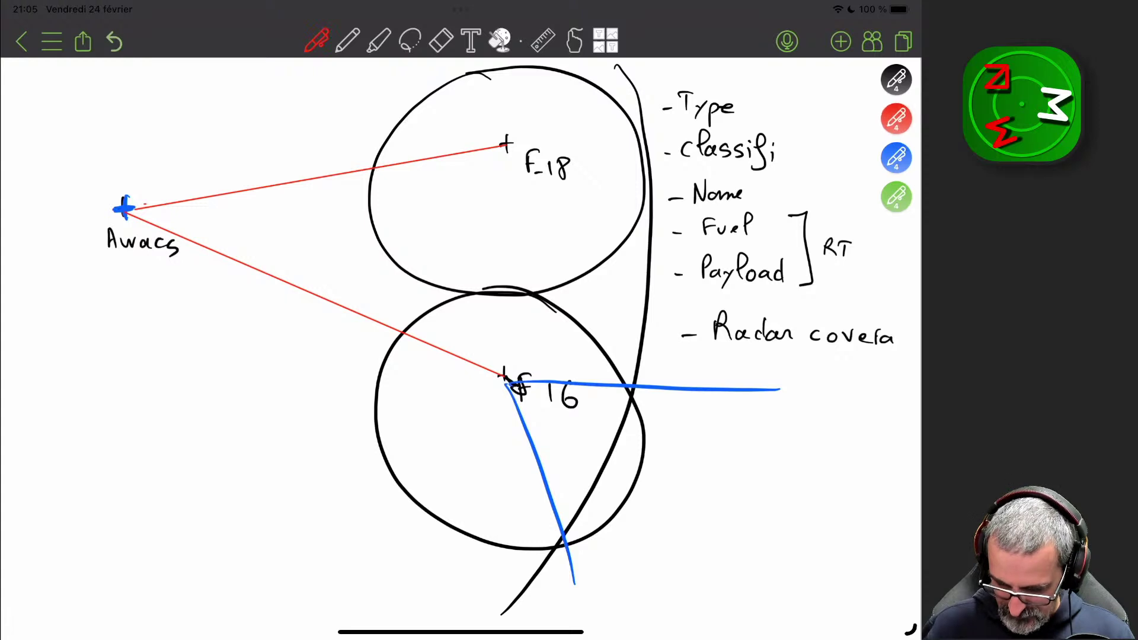
{"action": "left_click_drag", "start_coordinate": [680, 492], "coordinate": [685, 503]}
{"action": "mouse_move", "coordinate": [664, 485]}
{"action": "left_mouse_down"}
{"action": "mouse_move", "coordinate": [691, 482]}
{"action": "mouse_move", "coordinate": [686, 495]}
{"action": "left_mouse_up"}
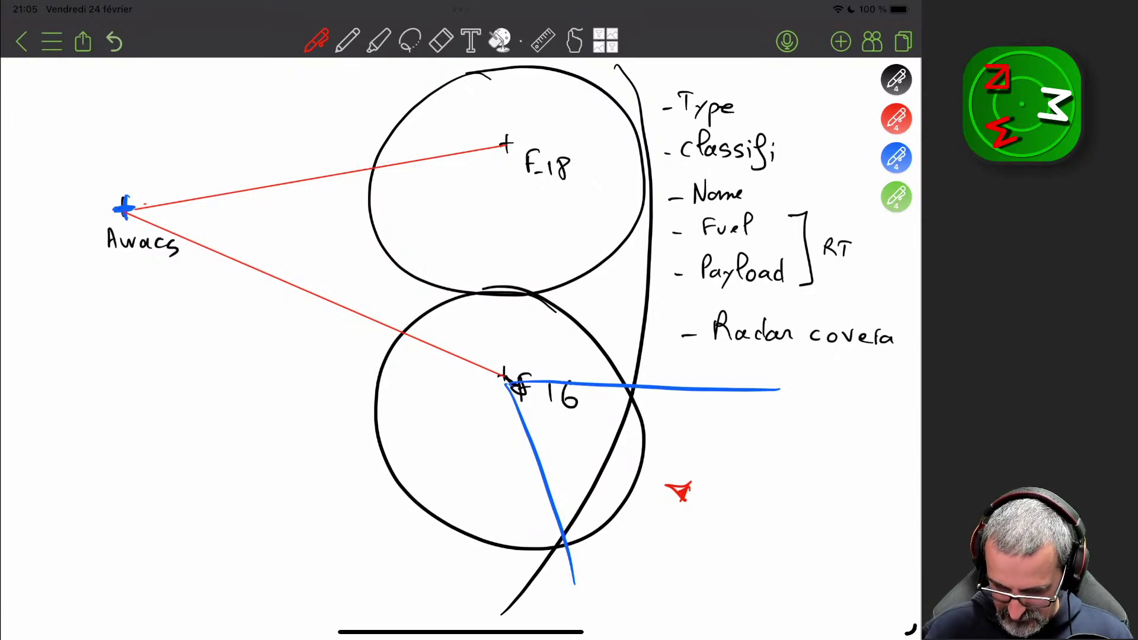
Sketch a faint pencil trace beside the red marker, and draw a thin blue line from the F16 toward the marker.
{"action": "left_click", "coordinate": [347, 40]}
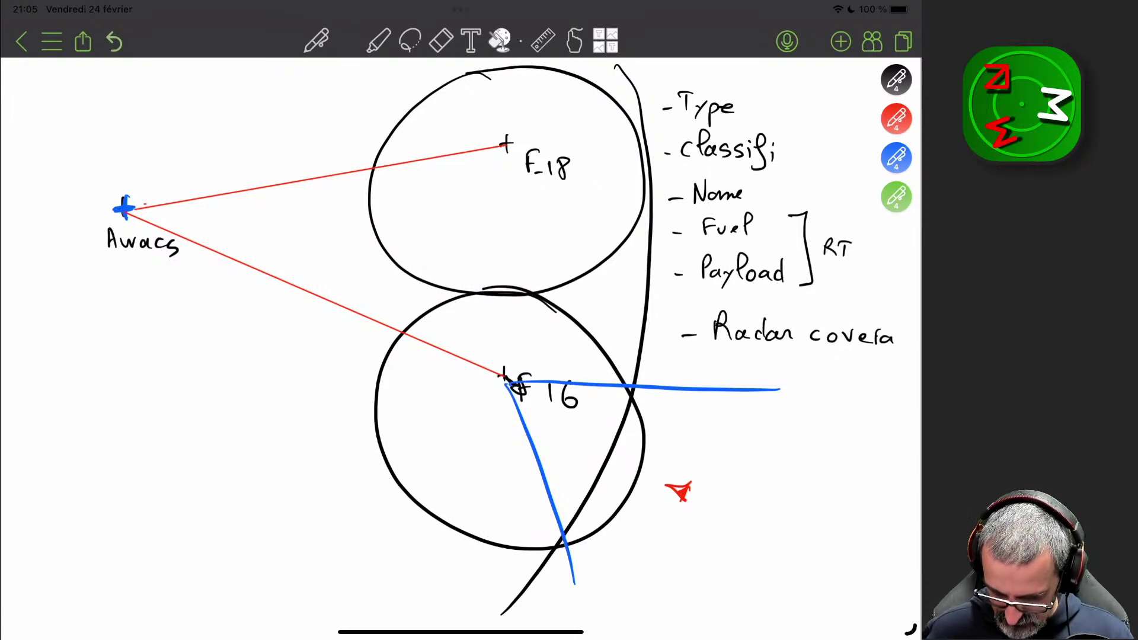
{"action": "left_click_drag", "start_coordinate": [610, 467], "coordinate": [654, 496]}
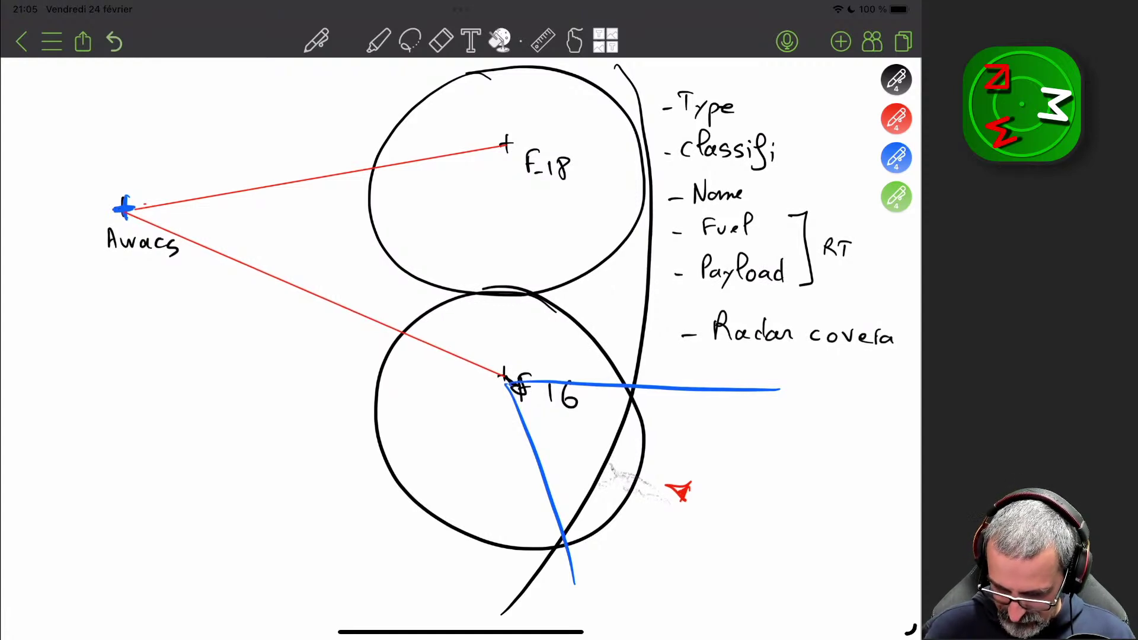
{"action": "left_click", "coordinate": [896, 157]}
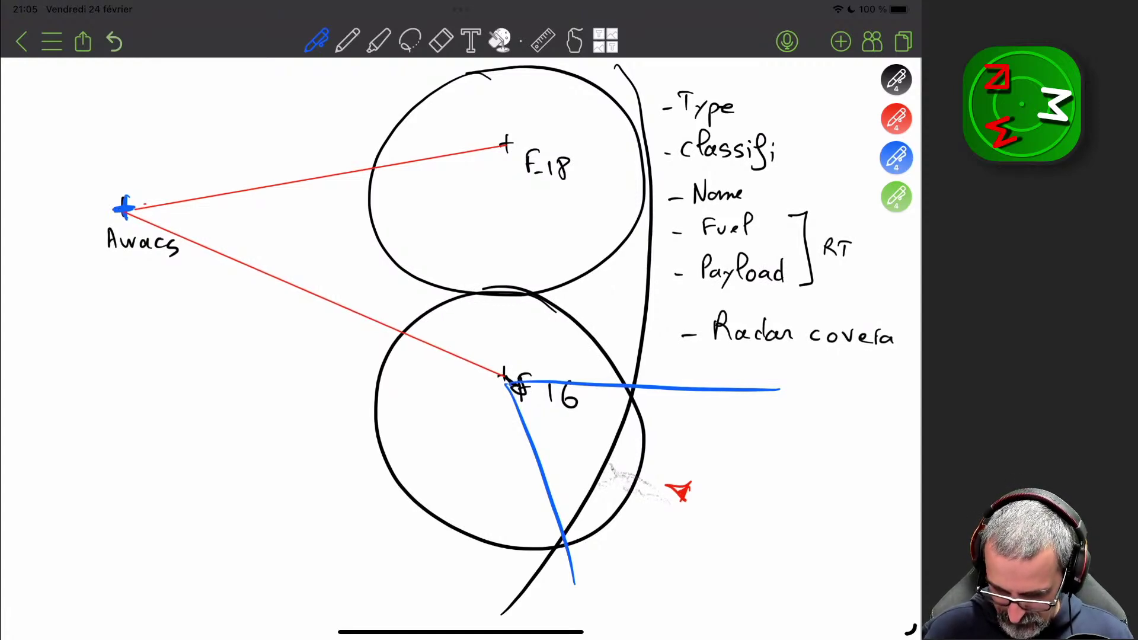
{"action": "left_click_drag", "start_coordinate": [529, 393], "coordinate": [656, 472]}
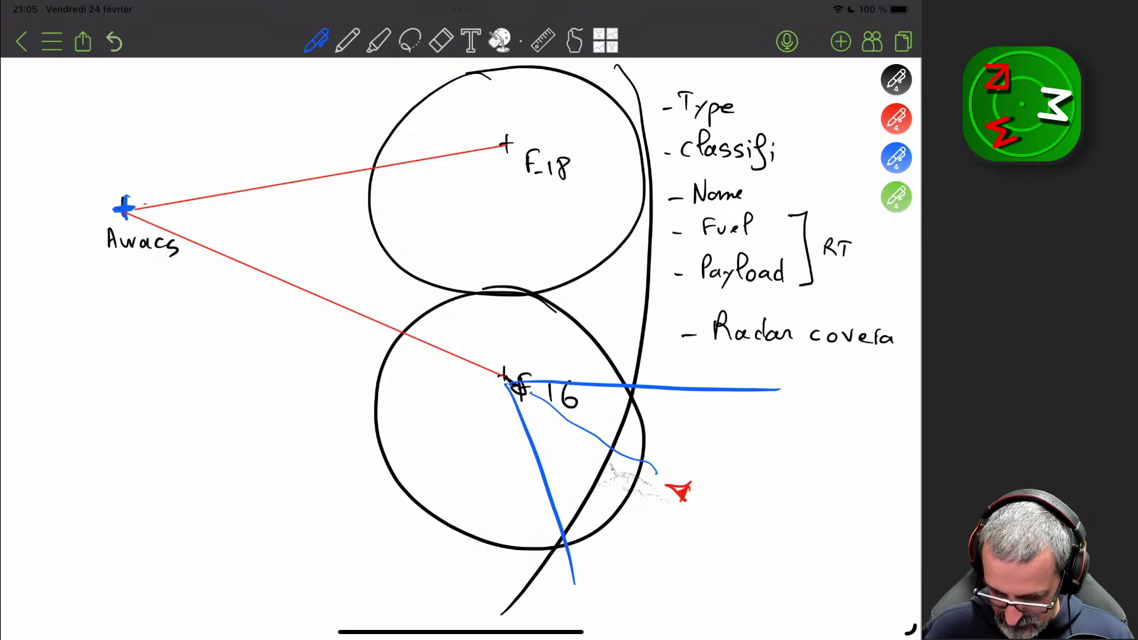
Circle the red enemy marker beside the F16 in green, and set the pen color back to blue.
{"action": "left_click", "coordinate": [896, 196]}
{"action": "mouse_move", "coordinate": [699, 467]}
{"action": "left_mouse_down"}
{"action": "mouse_move", "coordinate": [643, 500]}
{"action": "mouse_move", "coordinate": [659, 474]}
{"action": "left_mouse_up"}
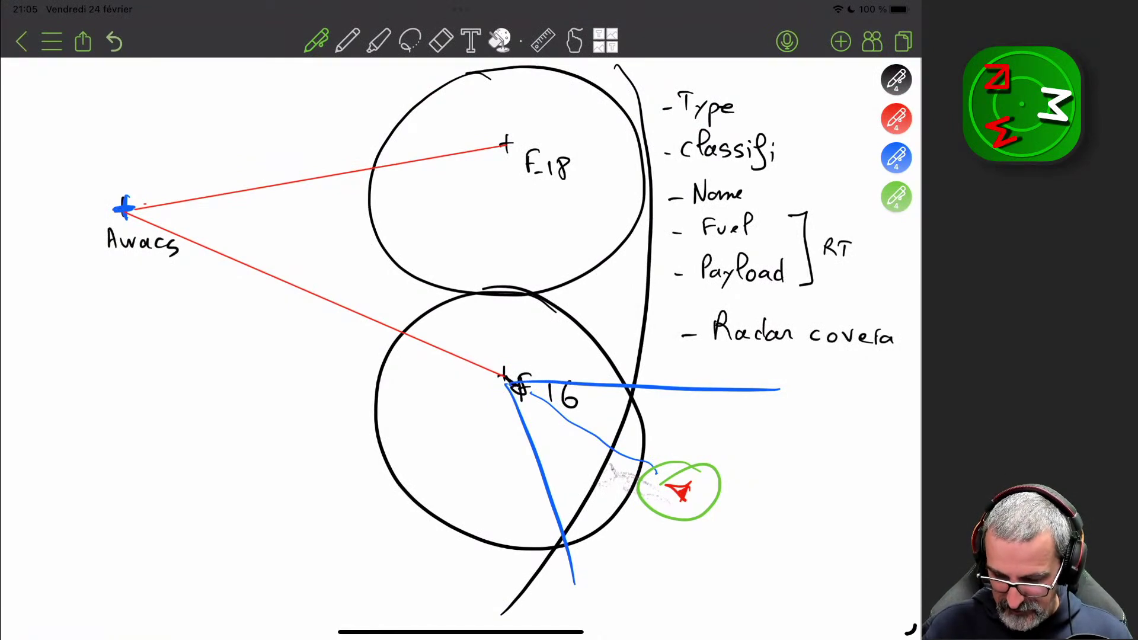
{"action": "left_click", "coordinate": [896, 157]}
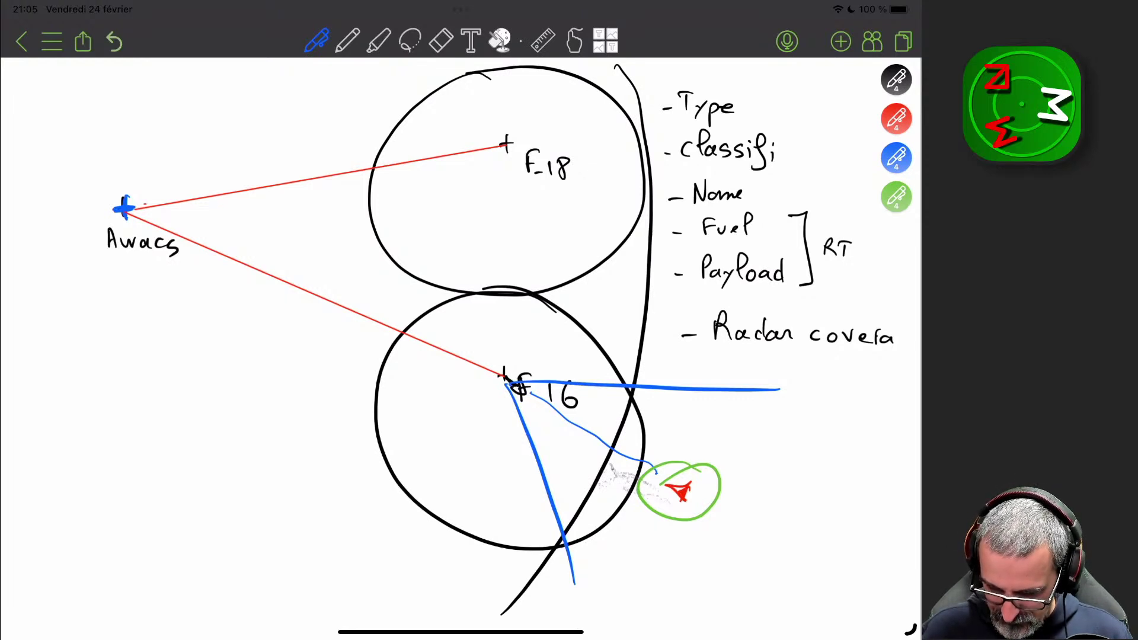
{"action": "mouse_move", "coordinate": [687, 215]}
{"action": "left_mouse_down"}
{"action": "mouse_move", "coordinate": [660, 258]}
{"action": "mouse_move", "coordinate": [656, 347]}
{"action": "mouse_move", "coordinate": [695, 360]}
{"action": "mouse_move", "coordinate": [657, 363]}
{"action": "left_mouse_up"}
{"action": "left_click_drag", "start_coordinate": [652, 278], "coordinate": [653, 352]}
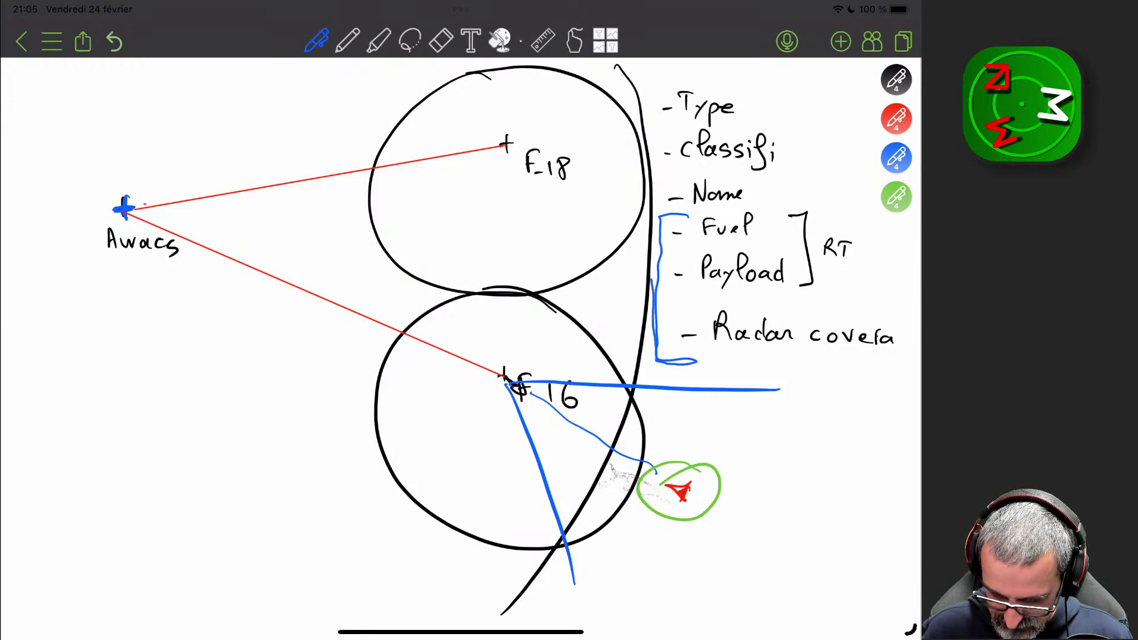
{"action": "mouse_move", "coordinate": [662, 217]}
{"action": "left_mouse_down"}
{"action": "mouse_move", "coordinate": [653, 332]}
{"action": "mouse_move", "coordinate": [656, 232]}
{"action": "mouse_move", "coordinate": [688, 216]}
{"action": "left_mouse_up"}
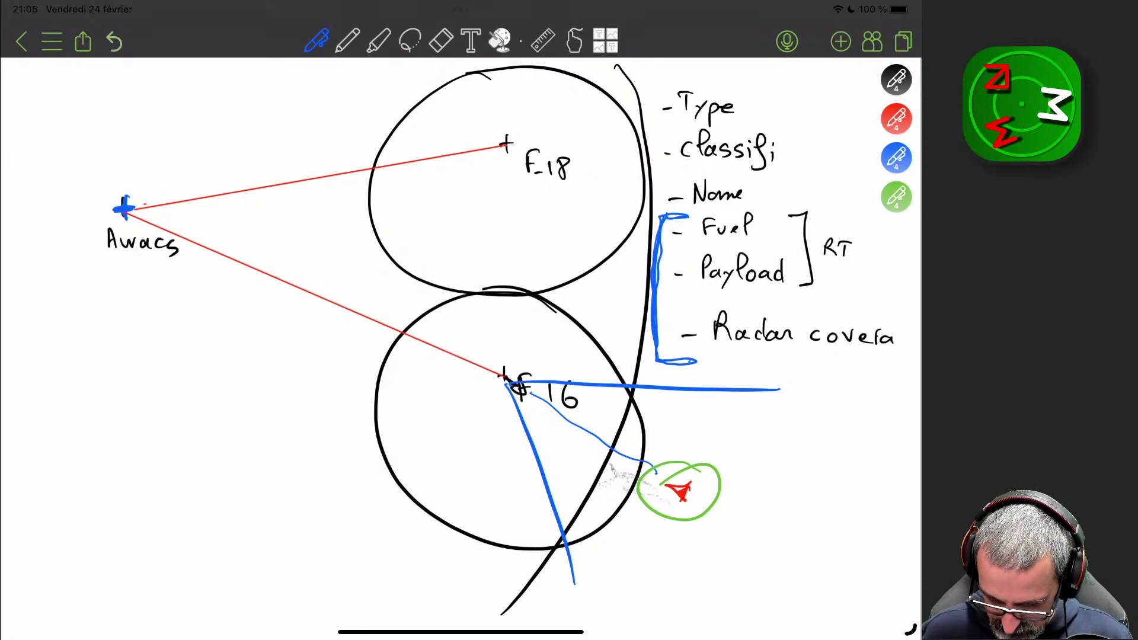
{"action": "left_click_drag", "start_coordinate": [659, 360], "coordinate": [693, 360]}
{"action": "left_click", "coordinate": [441, 40]}
{"action": "left_click", "coordinate": [675, 316]}
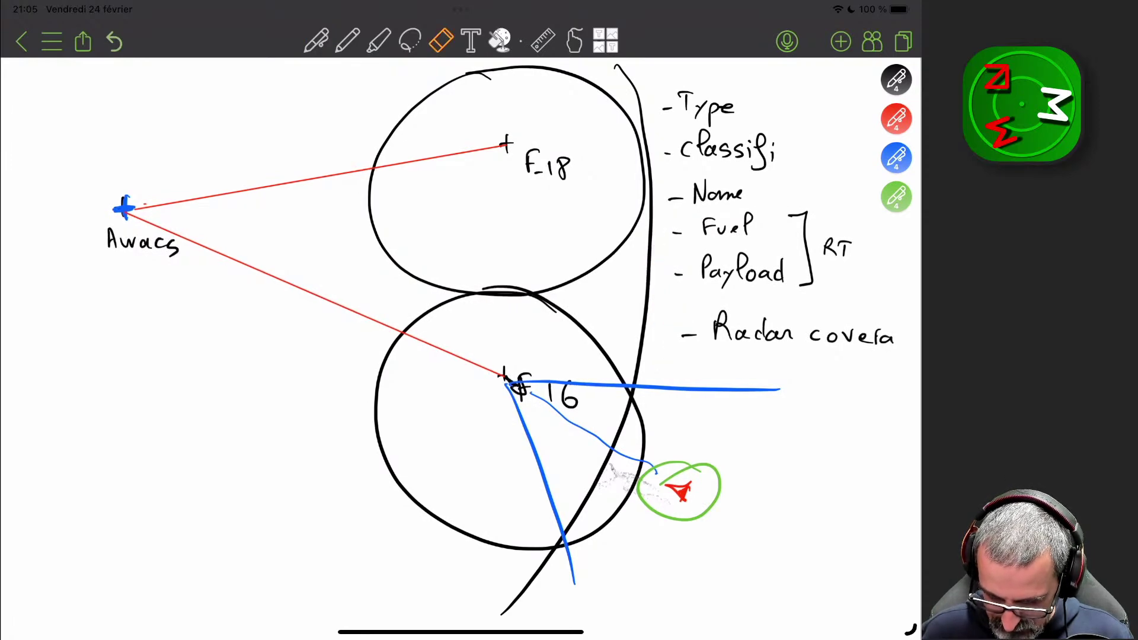
Bracket Fuel and Payload in blue, handwrite "LotAtc link" below Payload, and draw a curved arrow from it to RT.
{"action": "left_click", "coordinate": [317, 40]}
{"action": "mouse_move", "coordinate": [687, 213]}
{"action": "left_mouse_down"}
{"action": "mouse_move", "coordinate": [687, 295]}
{"action": "mouse_move", "coordinate": [741, 305]}
{"action": "mouse_move", "coordinate": [757, 290]}
{"action": "mouse_move", "coordinate": [766, 305]}
{"action": "mouse_move", "coordinate": [840, 309]}
{"action": "left_mouse_up"}
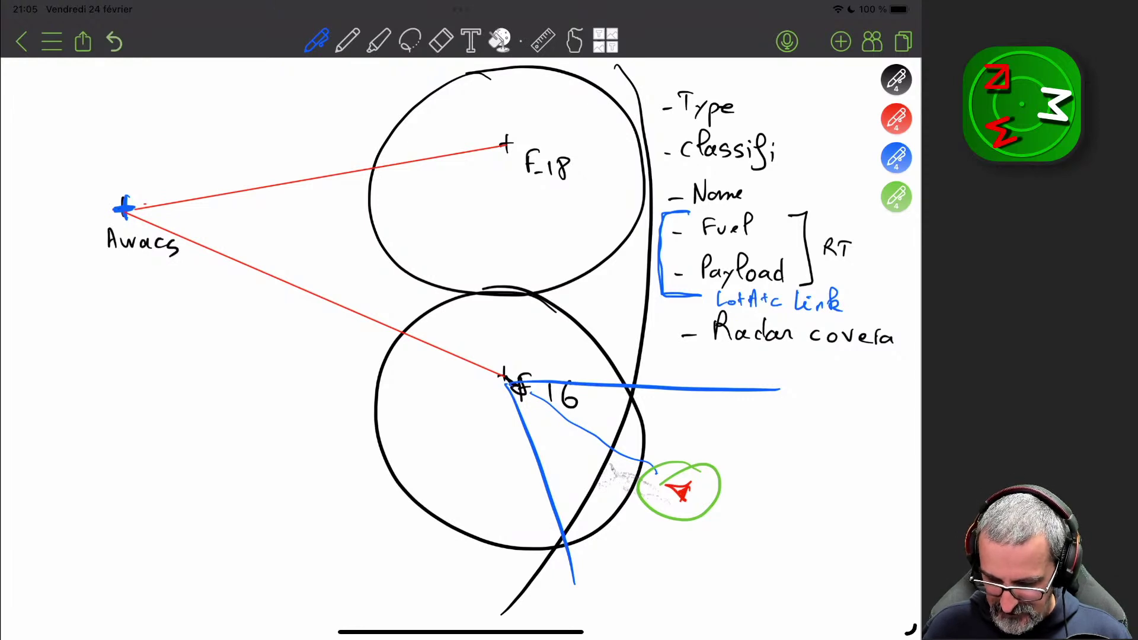
{"action": "mouse_move", "coordinate": [858, 300]}
{"action": "left_mouse_down"}
{"action": "mouse_move", "coordinate": [864, 247]}
{"action": "mouse_move", "coordinate": [847, 258]}
{"action": "mouse_move", "coordinate": [857, 256]}
{"action": "left_mouse_up"}
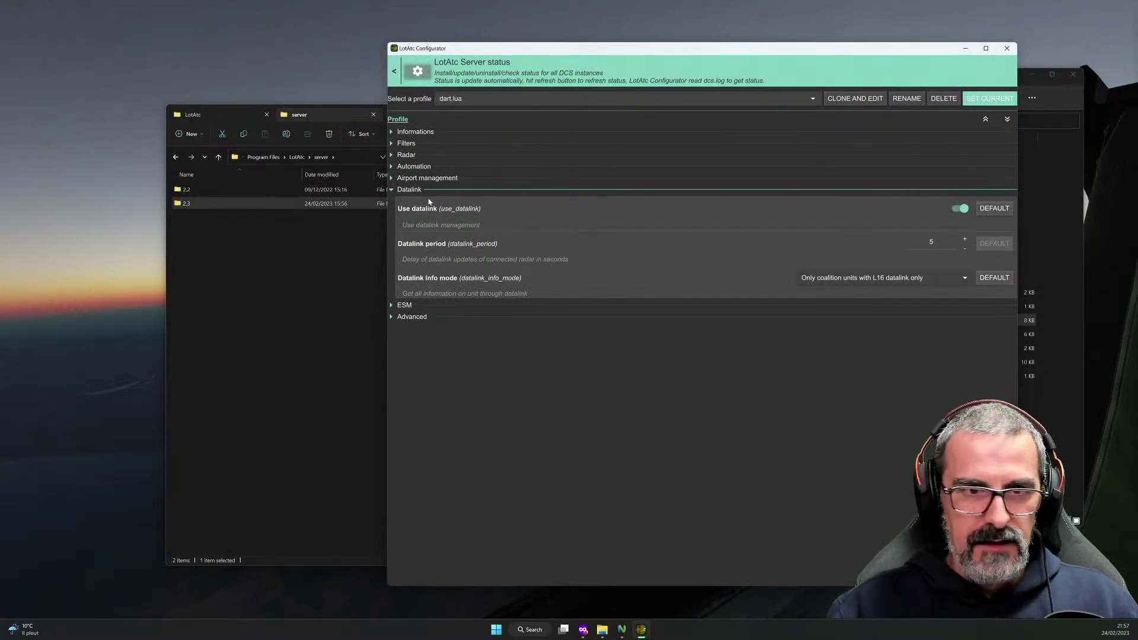
Switch to LotAtc Configurator and replace the expanded Datalink settings of the profile with the ESM settings.
{"action": "left_click", "coordinate": [411, 194]}
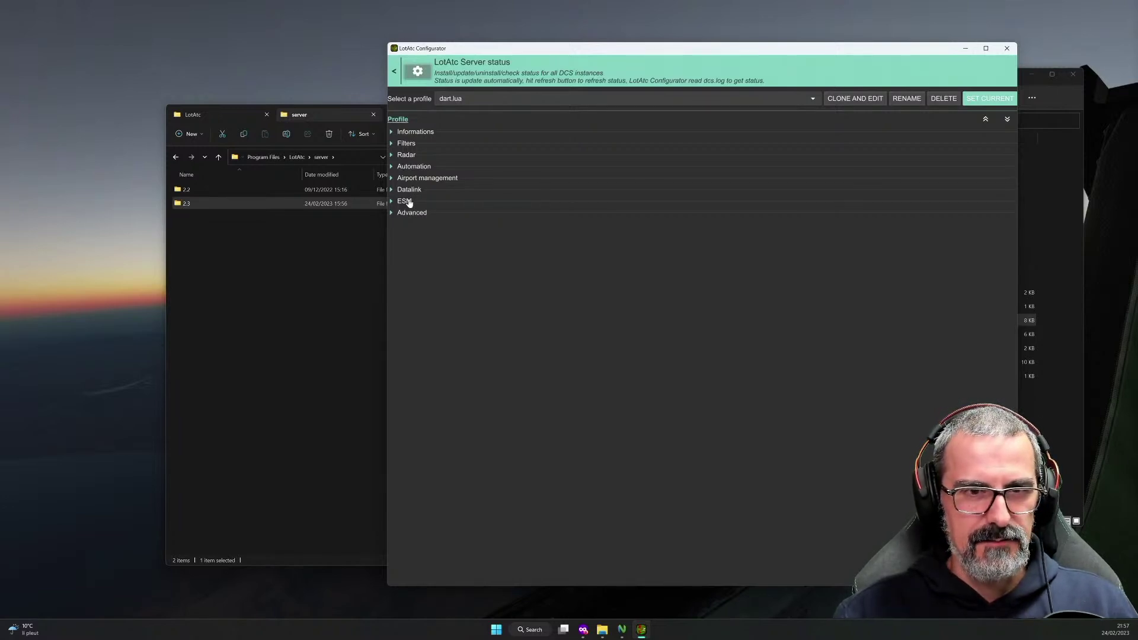
{"action": "left_click", "coordinate": [408, 203]}
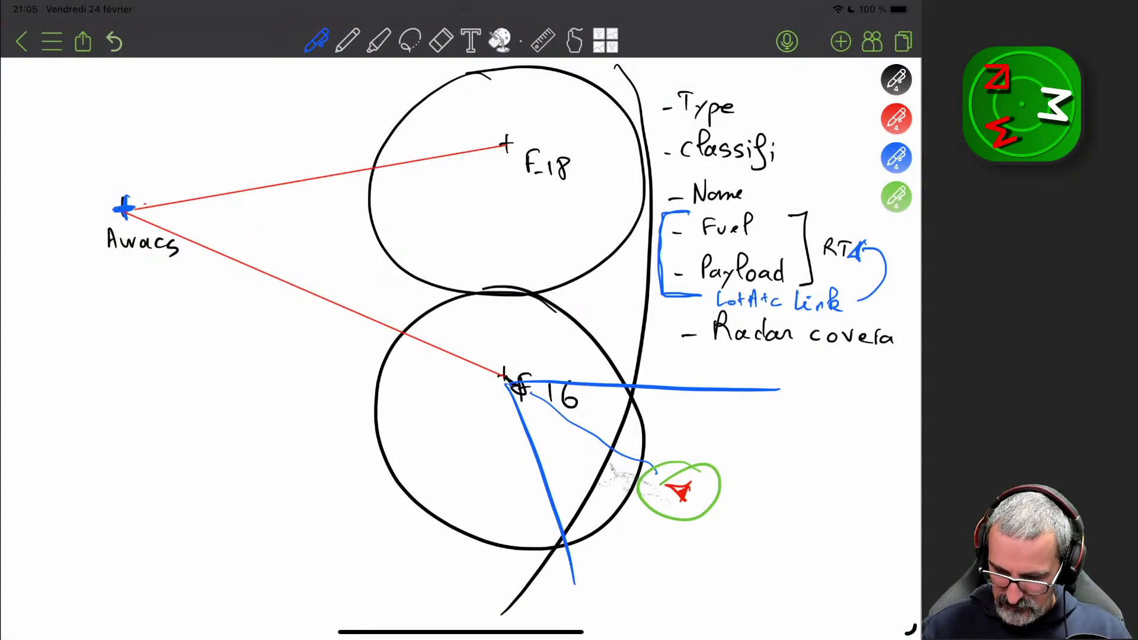
Back in the diagram, draw a red triangle labelled 21 above Type, and a black crosshair scope above F-18 with a red dot labelled 21.
{"action": "left_click", "coordinate": [896, 118]}
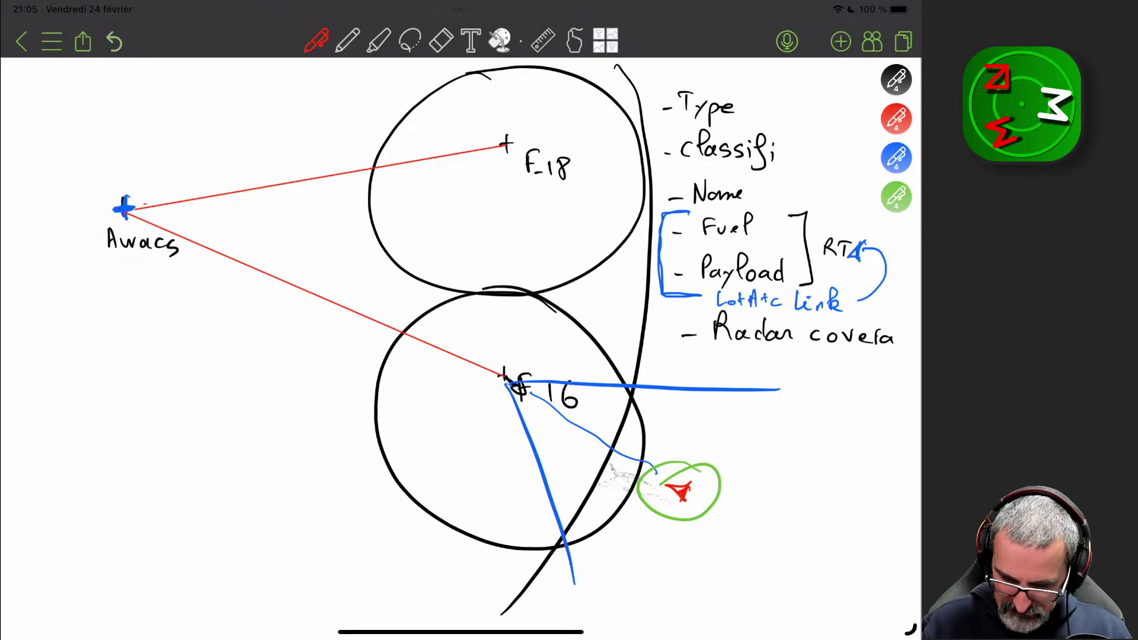
{"action": "mouse_move", "coordinate": [667, 78]}
{"action": "left_mouse_down"}
{"action": "mouse_move", "coordinate": [643, 91]}
{"action": "mouse_move", "coordinate": [666, 71]}
{"action": "mouse_move", "coordinate": [659, 78]}
{"action": "mouse_move", "coordinate": [693, 84]}
{"action": "left_mouse_up"}
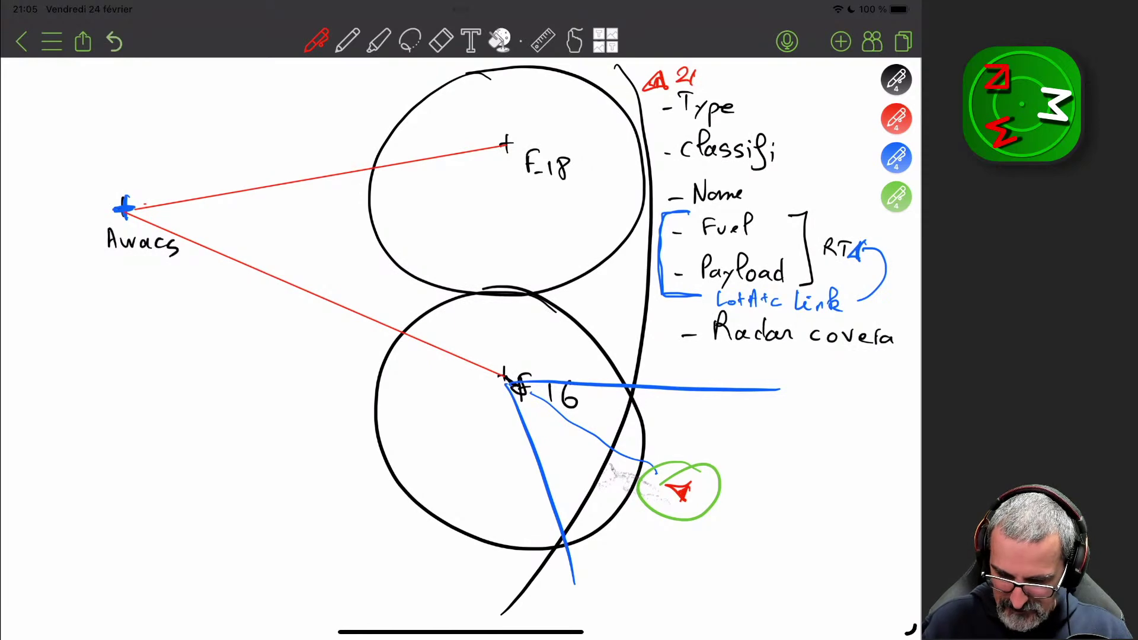
{"action": "left_click", "coordinate": [896, 79]}
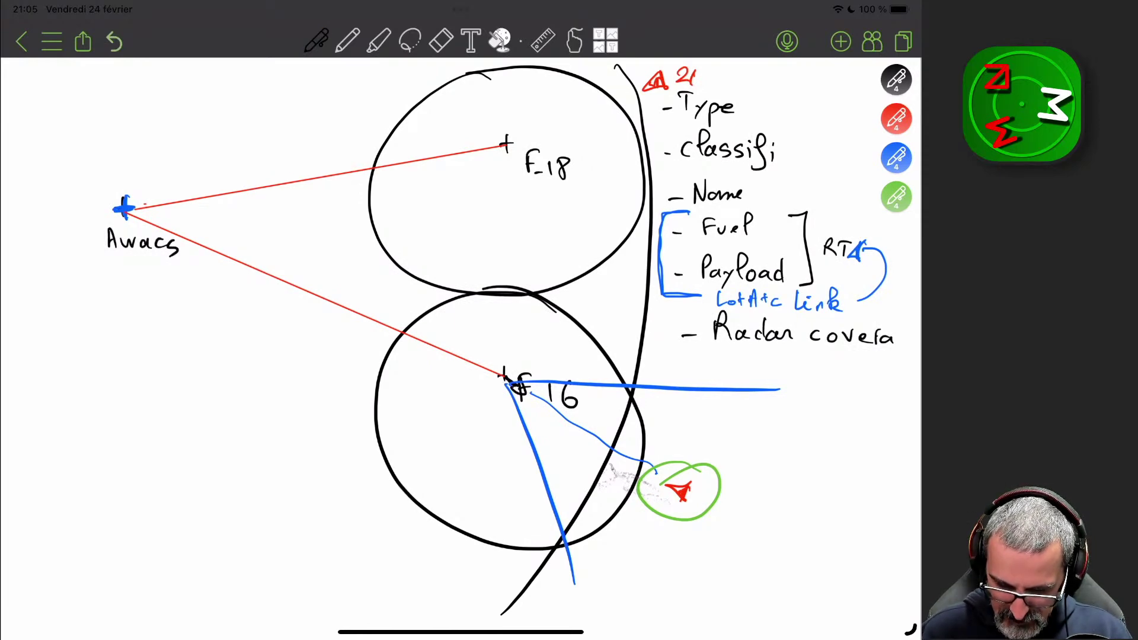
{"action": "left_click_drag", "start_coordinate": [551, 113], "coordinate": [550, 139]}
{"action": "left_click_drag", "start_coordinate": [523, 127], "coordinate": [581, 117]}
{"action": "left_click", "coordinate": [895, 116]}
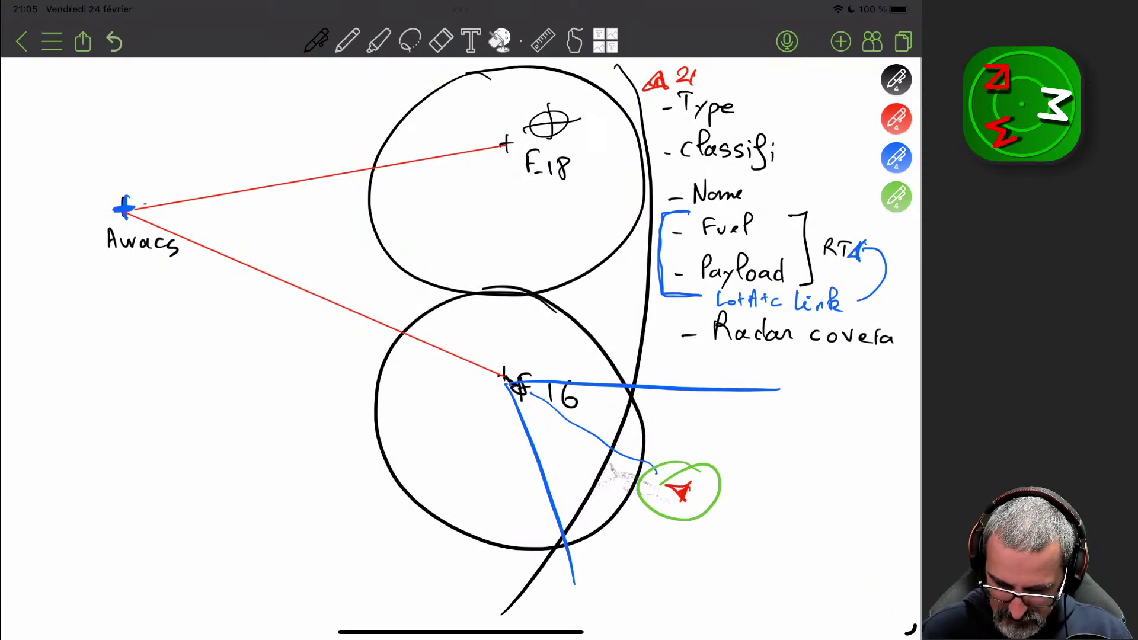
{"action": "left_click", "coordinate": [561, 113]}
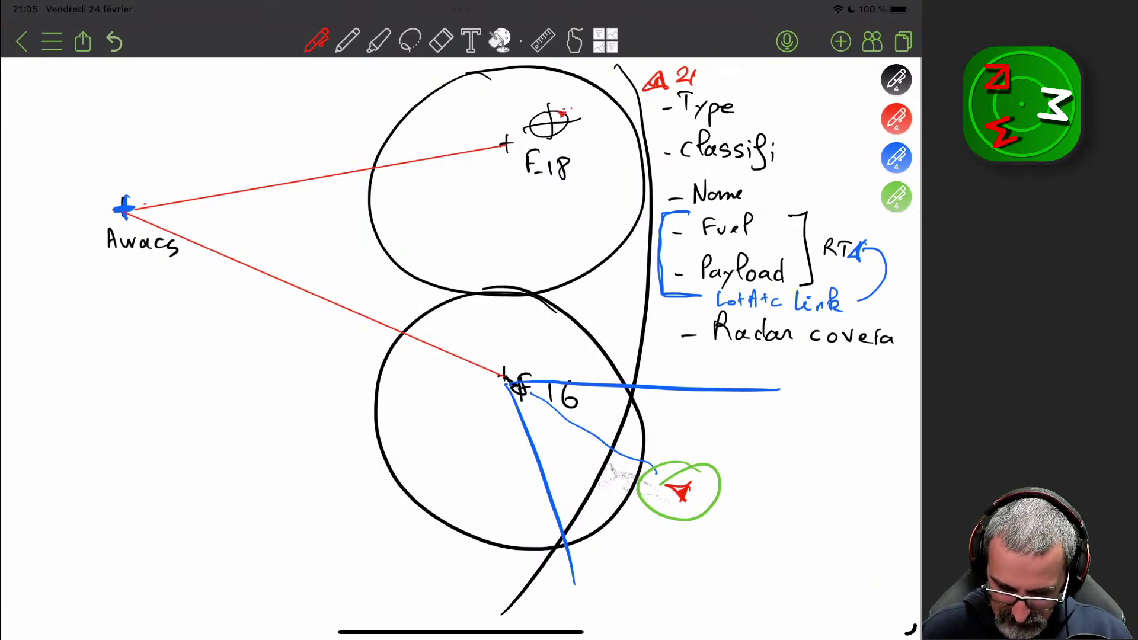
{"action": "left_click_drag", "start_coordinate": [571, 106], "coordinate": [583, 119]}
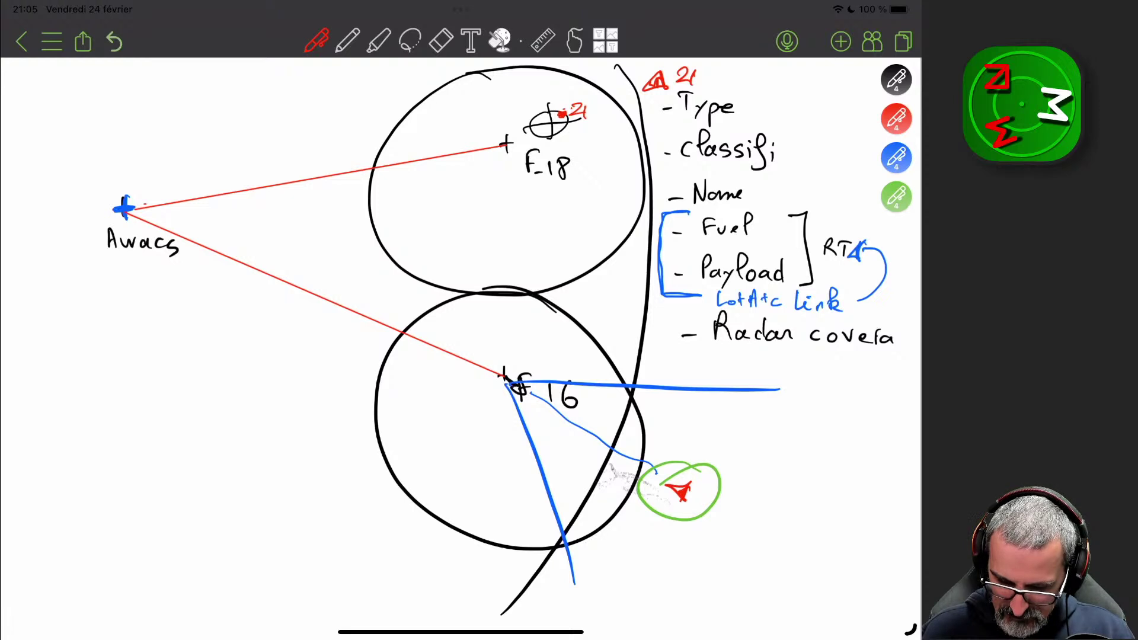
Draw thin red bearing lines from the F-18, the F16 and the Awacs to the red triangle labelled 21.
{"action": "left_click_drag", "start_coordinate": [507, 148], "coordinate": [705, 63]}
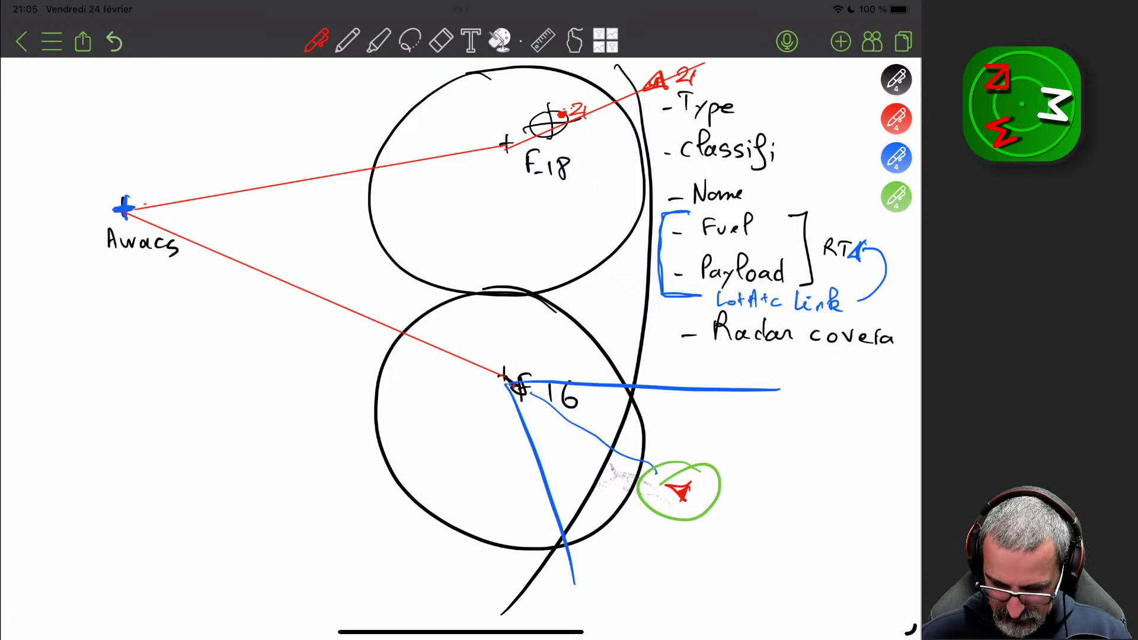
{"action": "left_click_drag", "start_coordinate": [516, 386], "coordinate": [664, 63]}
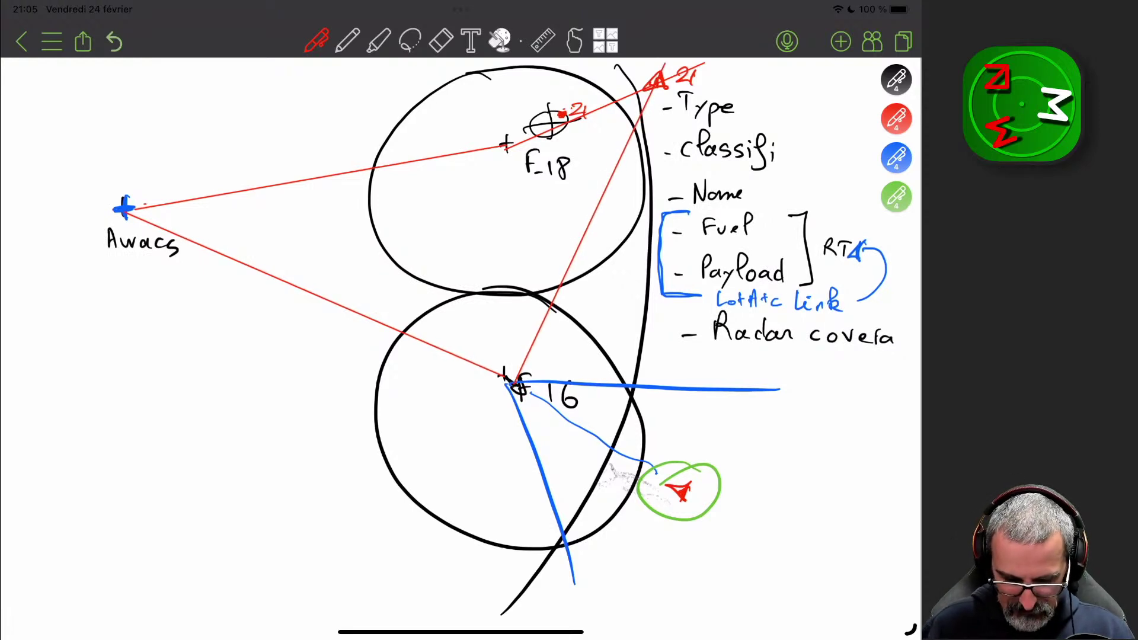
{"action": "left_click_drag", "start_coordinate": [132, 206], "coordinate": [713, 66]}
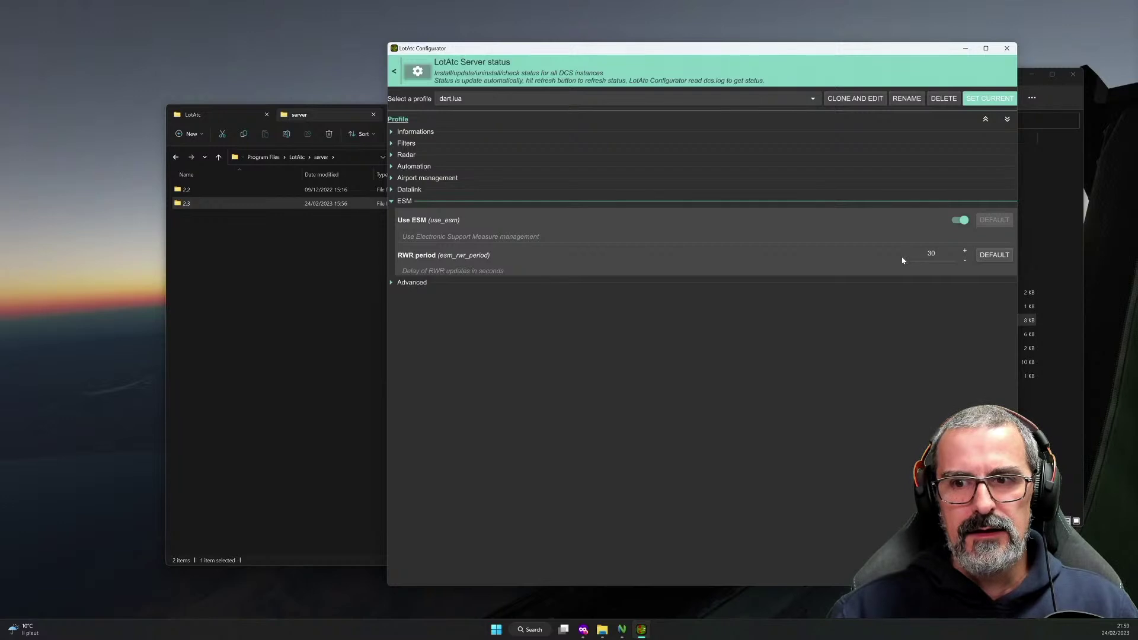
In LotAtc Configurator, set the ESM RWR period to 6 seconds, and replace the ESM settings with the expanded Advanced settings.
{"action": "double_click", "coordinate": [942, 253]}
{"action": "type", "text": "12"}
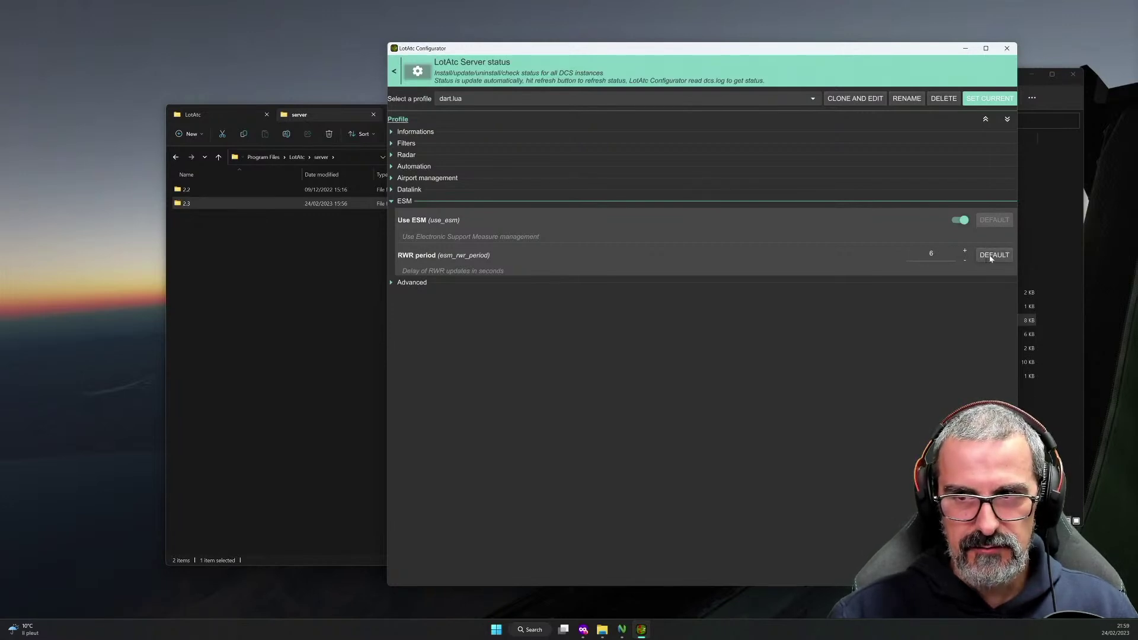
{"action": "left_click", "coordinate": [414, 202]}
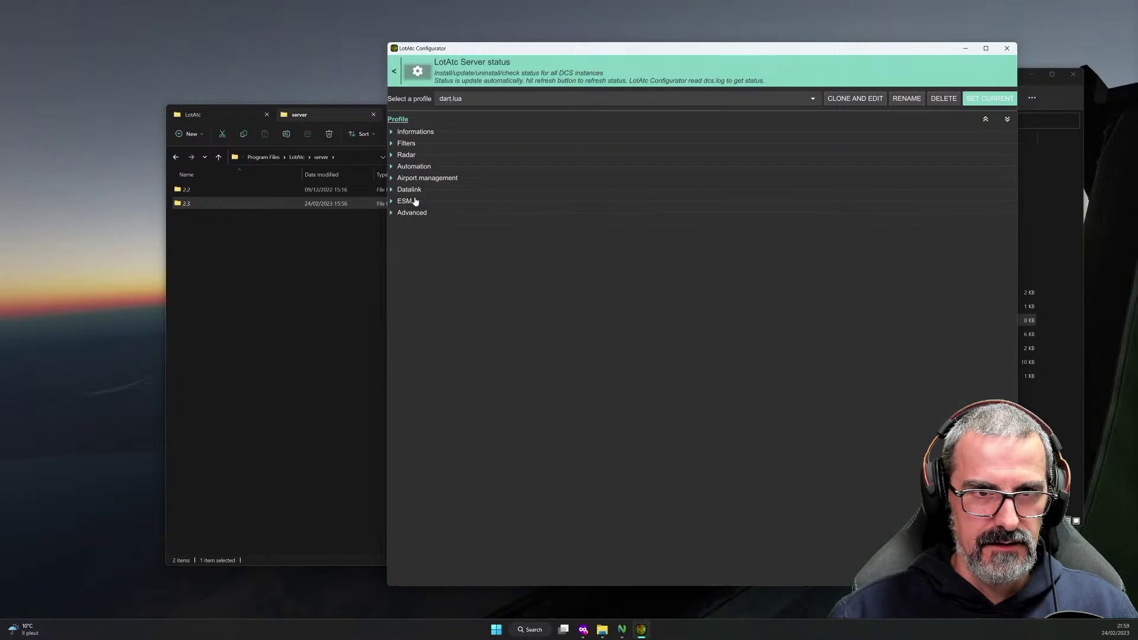
{"action": "left_click", "coordinate": [420, 214]}
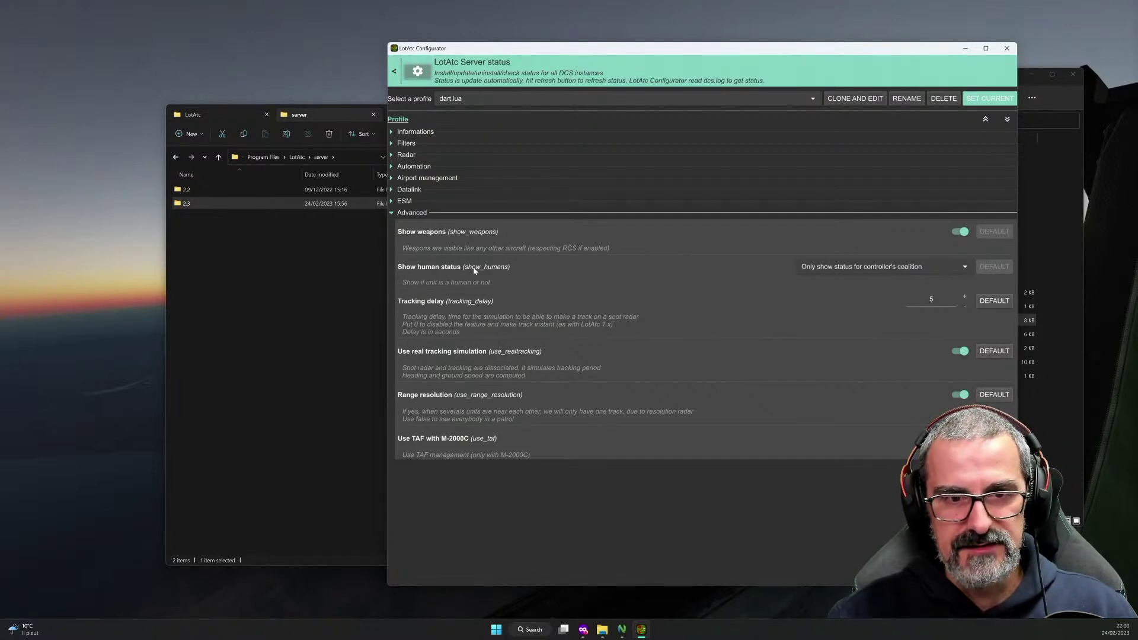
Try "Hide status for all" and "Show status for all coalitions" for Show human status, and restore the setting's default.
{"action": "left_click", "coordinate": [829, 274]}
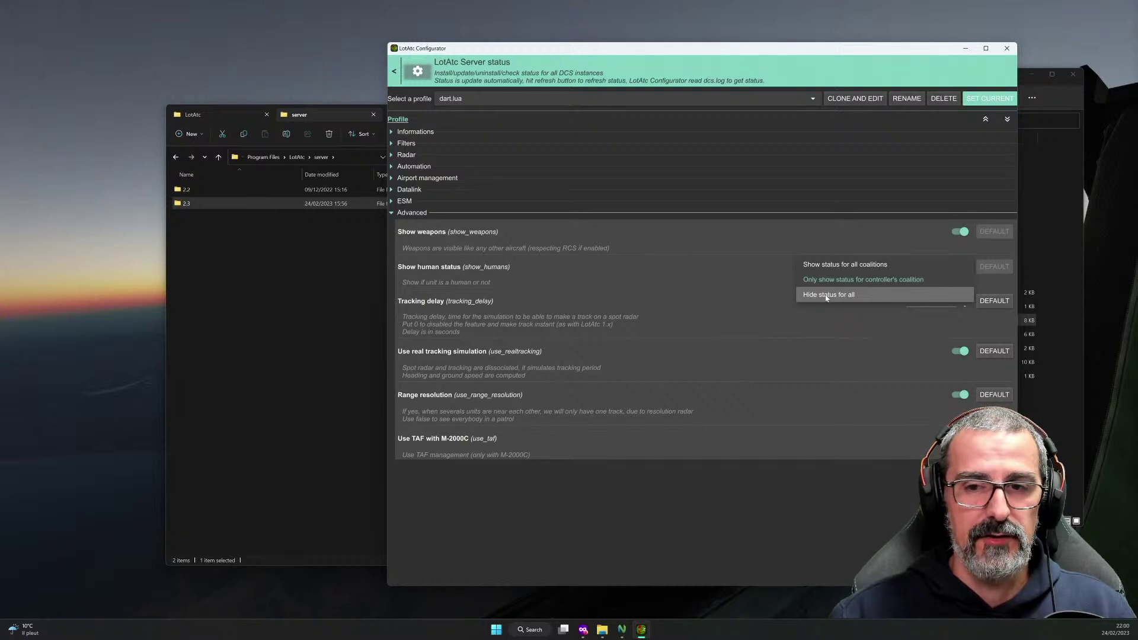
{"action": "left_click", "coordinate": [754, 272]}
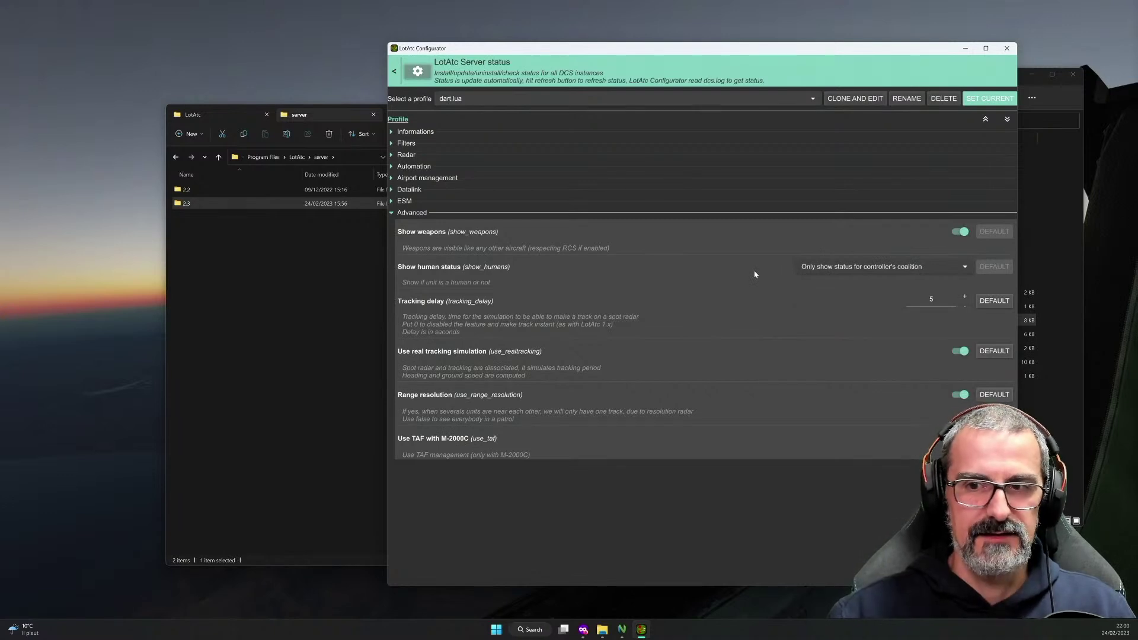
{"action": "left_click", "coordinate": [812, 267]}
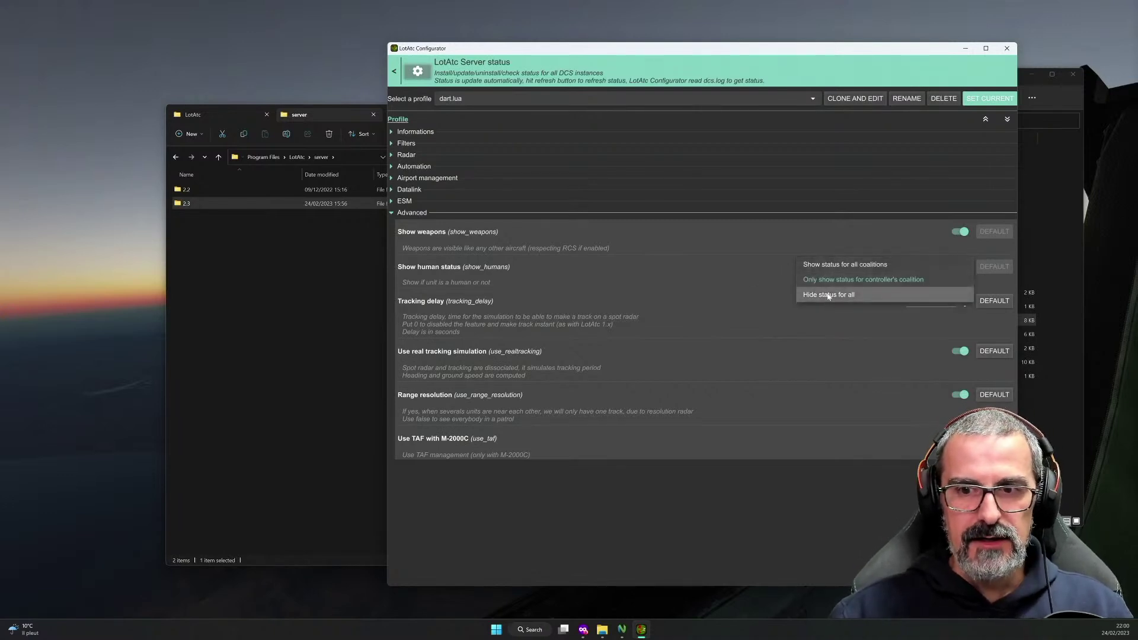
{"action": "left_click", "coordinate": [820, 294]}
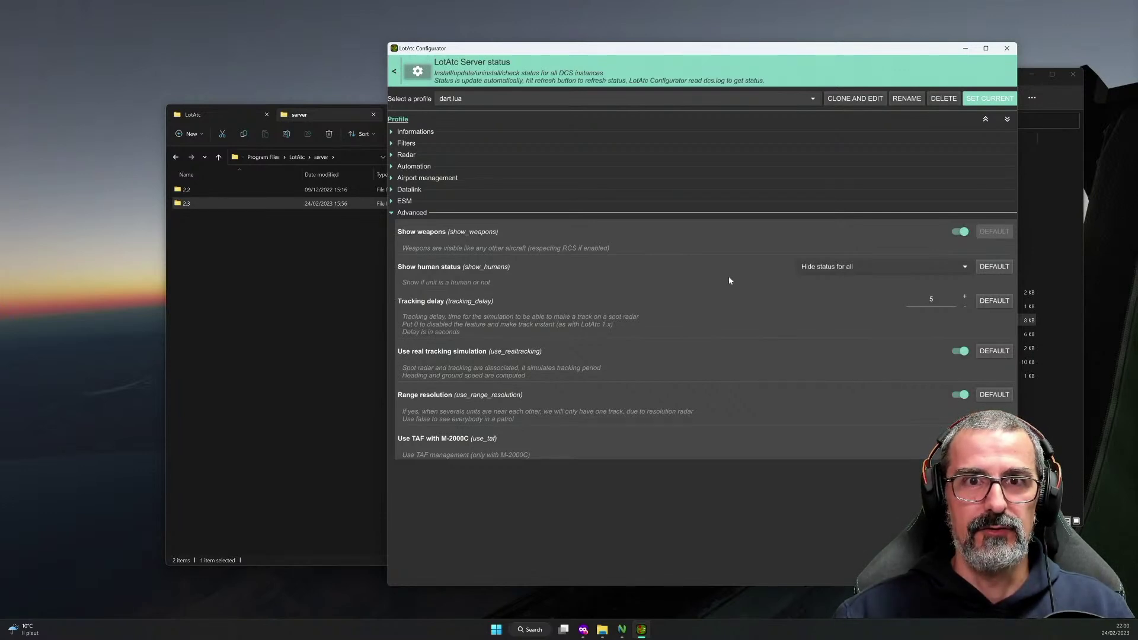
{"action": "left_click", "coordinate": [842, 270]}
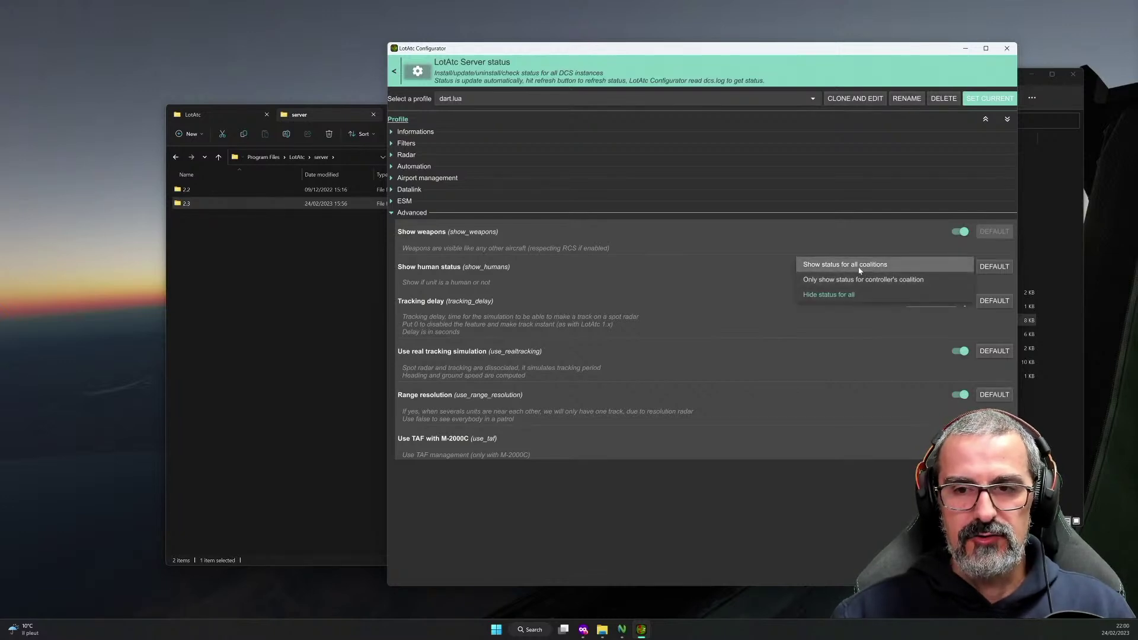
{"action": "left_click", "coordinate": [851, 266]}
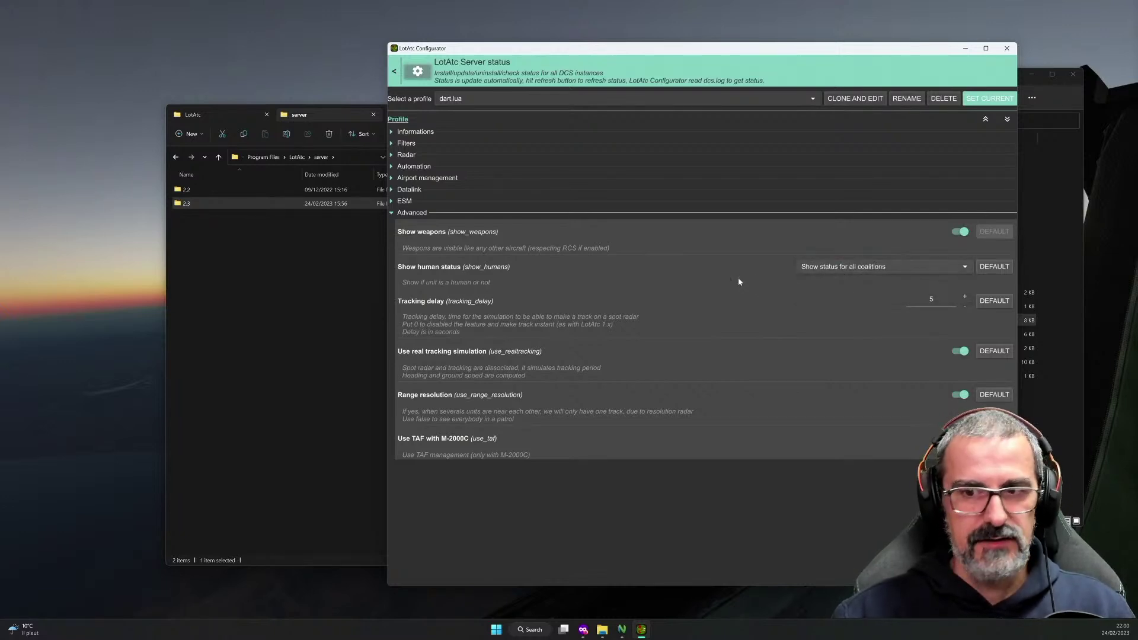
{"action": "left_click", "coordinate": [995, 268]}
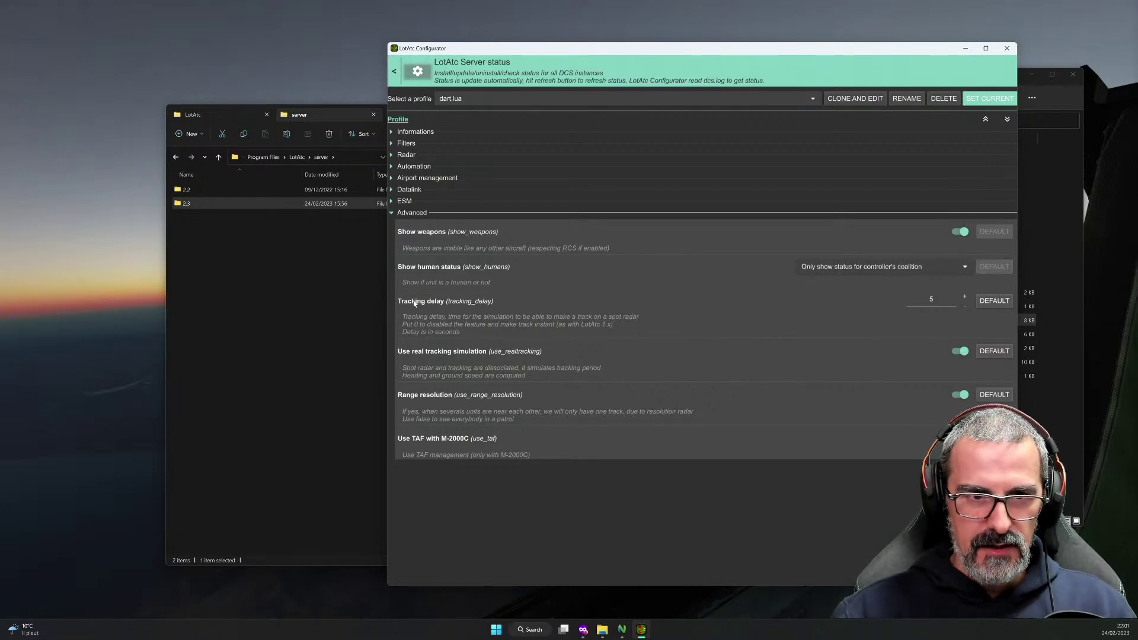
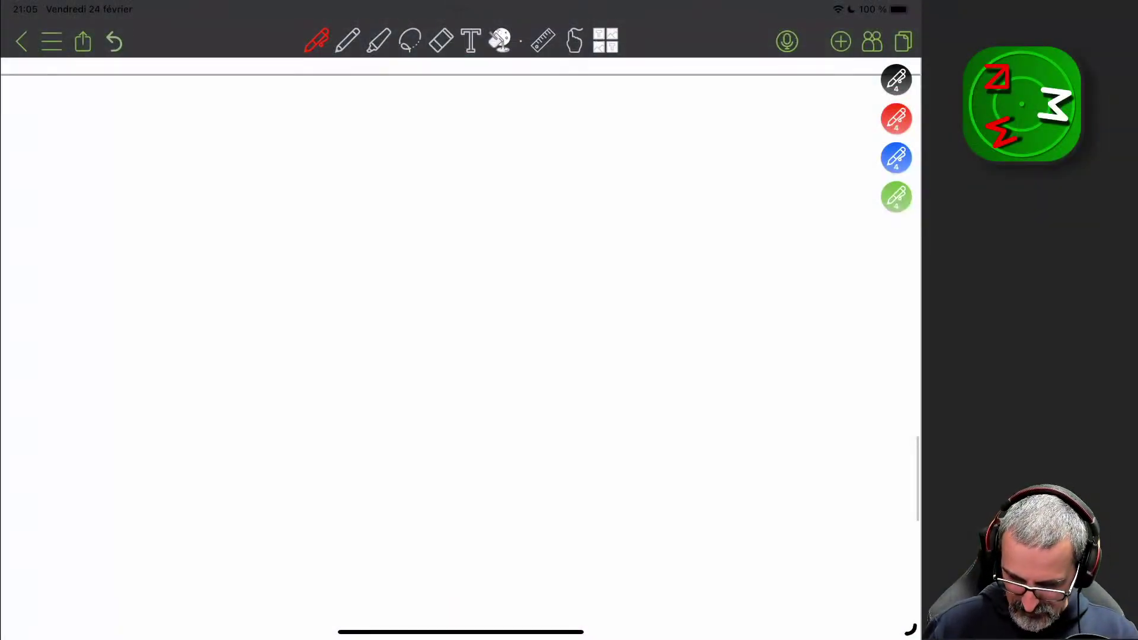
On a blank page of the drawing app, sketch a black triangular aircraft with a curved path through points numbered 0 to 3.
{"action": "left_click", "coordinate": [896, 78]}
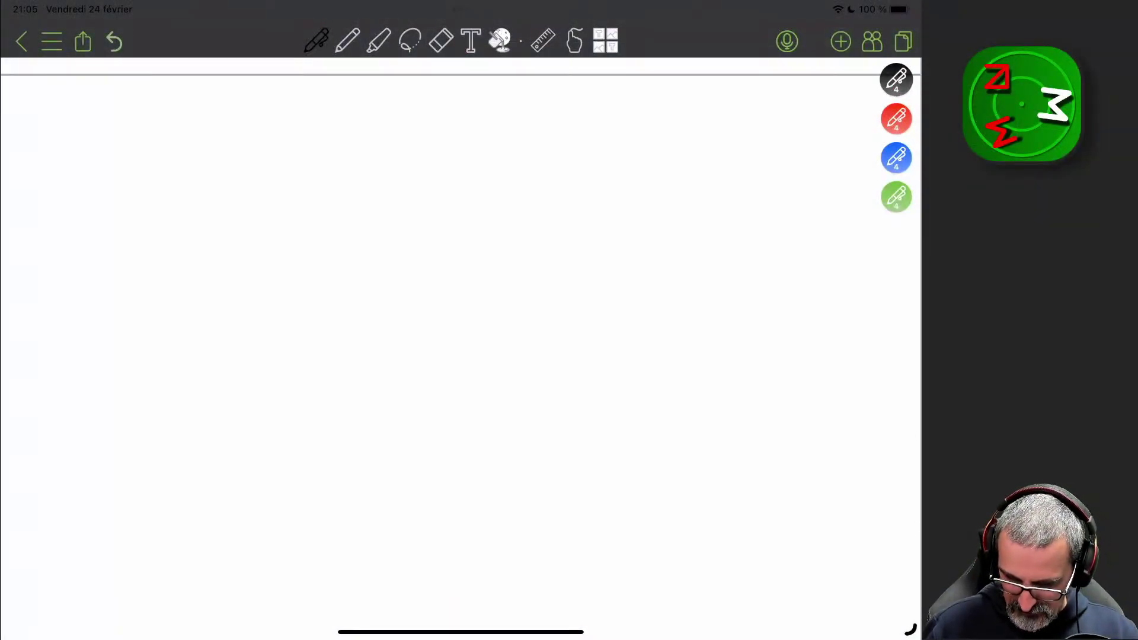
{"action": "mouse_move", "coordinate": [147, 304]}
{"action": "left_mouse_down"}
{"action": "mouse_move", "coordinate": [135, 327]}
{"action": "mouse_move", "coordinate": [160, 332]}
{"action": "left_mouse_up"}
{"action": "mouse_move", "coordinate": [136, 328]}
{"action": "left_mouse_down"}
{"action": "mouse_move", "coordinate": [153, 329]}
{"action": "mouse_move", "coordinate": [144, 301]}
{"action": "mouse_move", "coordinate": [114, 298]}
{"action": "mouse_move", "coordinate": [178, 218]}
{"action": "mouse_move", "coordinate": [188, 256]}
{"action": "mouse_move", "coordinate": [254, 201]}
{"action": "mouse_move", "coordinate": [252, 236]}
{"action": "mouse_move", "coordinate": [271, 265]}
{"action": "mouse_move", "coordinate": [245, 285]}
{"action": "mouse_move", "coordinate": [230, 336]}
{"action": "left_mouse_up"}
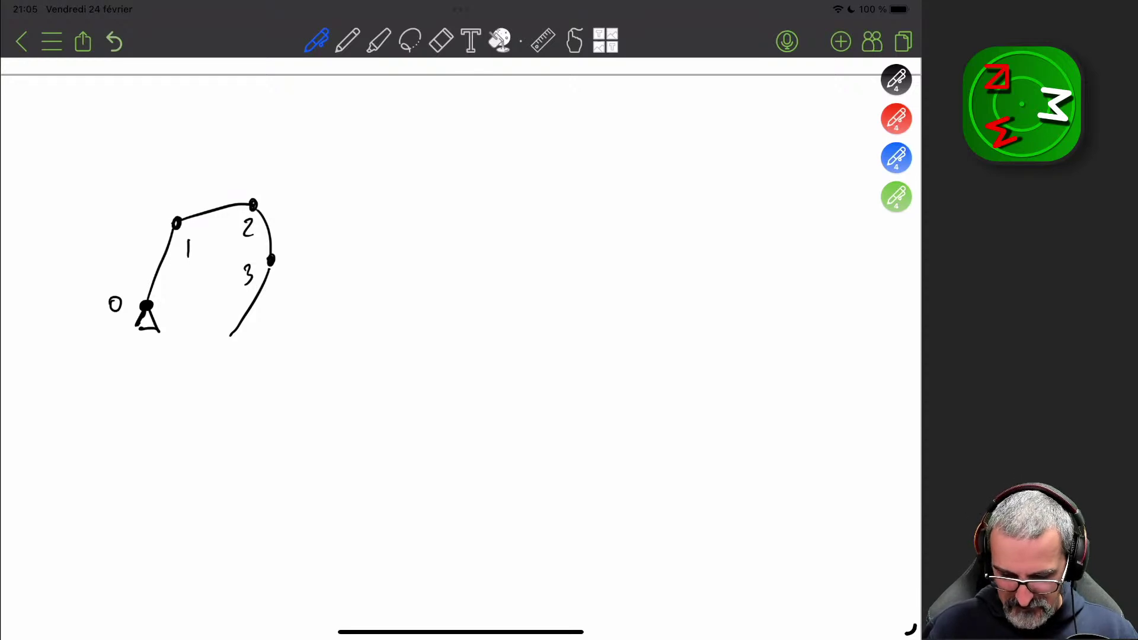
Lasso the numbered flight path sketch and place a copy of it on the empty area to its right.
{"action": "left_click", "coordinate": [410, 41]}
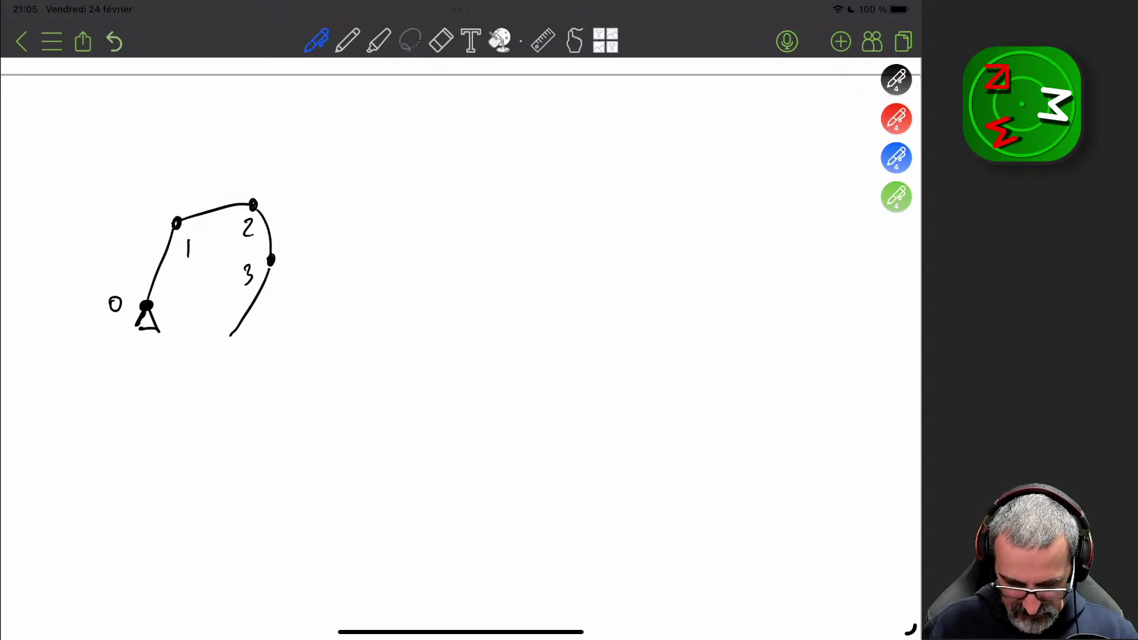
{"action": "mouse_move", "coordinate": [171, 176]}
{"action": "left_mouse_down"}
{"action": "mouse_move", "coordinate": [305, 172]}
{"action": "mouse_move", "coordinate": [178, 174]}
{"action": "left_mouse_up"}
{"action": "mouse_move", "coordinate": [320, 271]}
{"action": "left_mouse_down"}
{"action": "mouse_move", "coordinate": [333, 257]}
{"action": "mouse_move", "coordinate": [439, 267]}
{"action": "mouse_move", "coordinate": [742, 249]}
{"action": "left_mouse_up"}
Draw blue heading arrows at points 0, 1, 2 and 3 of the original flight path.
{"action": "left_click", "coordinate": [896, 157]}
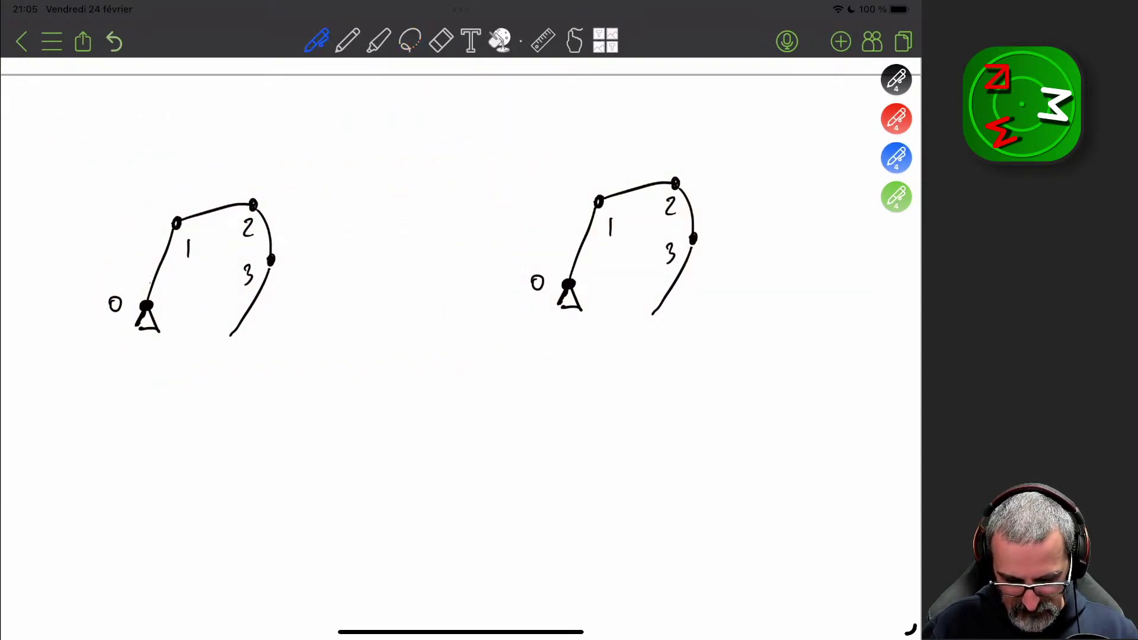
{"action": "mouse_move", "coordinate": [145, 303]}
{"action": "left_mouse_down"}
{"action": "mouse_move", "coordinate": [147, 271]}
{"action": "mouse_move", "coordinate": [155, 285]}
{"action": "left_mouse_up"}
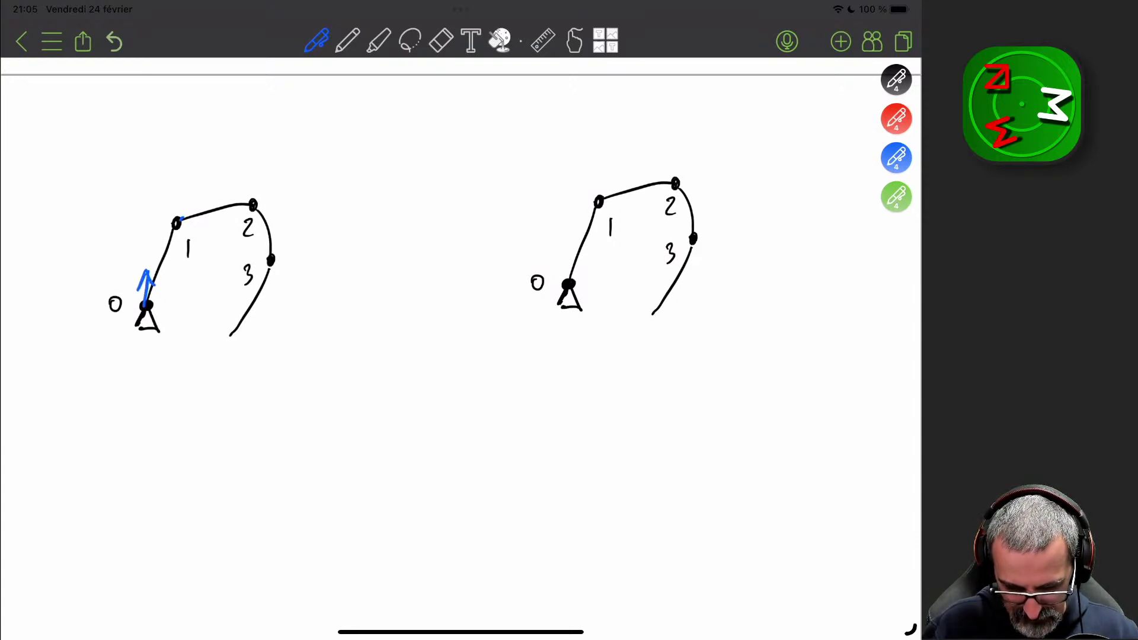
{"action": "mouse_move", "coordinate": [178, 221]}
{"action": "left_mouse_down"}
{"action": "mouse_move", "coordinate": [216, 202]}
{"action": "mouse_move", "coordinate": [205, 217]}
{"action": "mouse_move", "coordinate": [270, 217]}
{"action": "mouse_move", "coordinate": [289, 234]}
{"action": "mouse_move", "coordinate": [260, 298]}
{"action": "mouse_move", "coordinate": [271, 289]}
{"action": "left_mouse_up"}
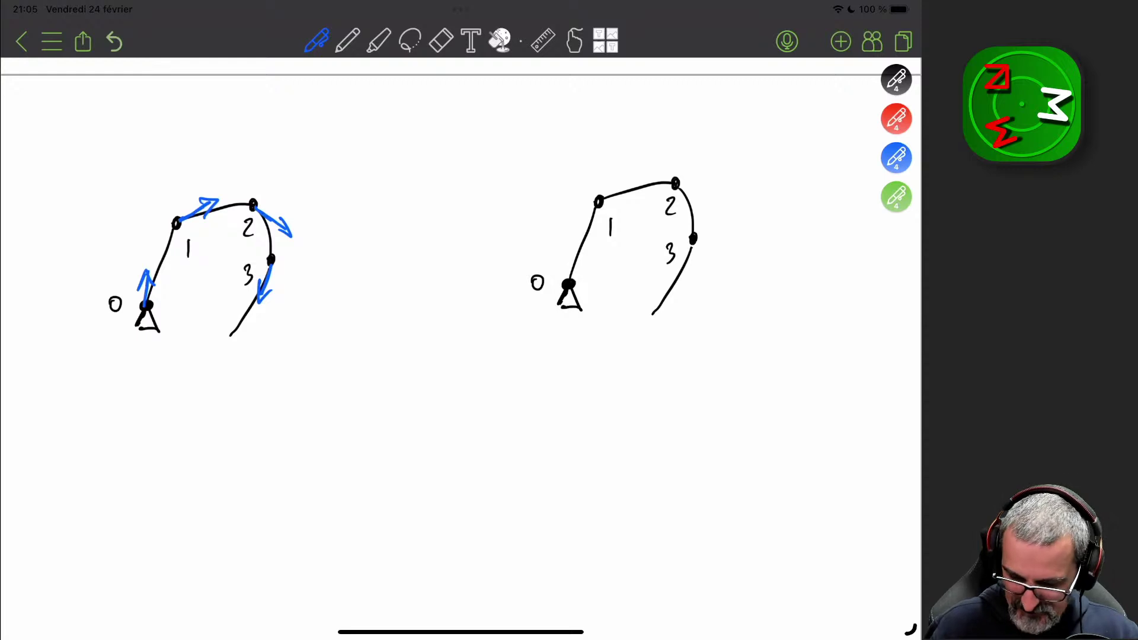
Label the original flight path "RT off" and the copied flight path "RT on" in blue handwriting.
{"action": "mouse_move", "coordinate": [174, 376]}
{"action": "left_mouse_down"}
{"action": "mouse_move", "coordinate": [173, 398]}
{"action": "mouse_move", "coordinate": [188, 397]}
{"action": "left_mouse_up"}
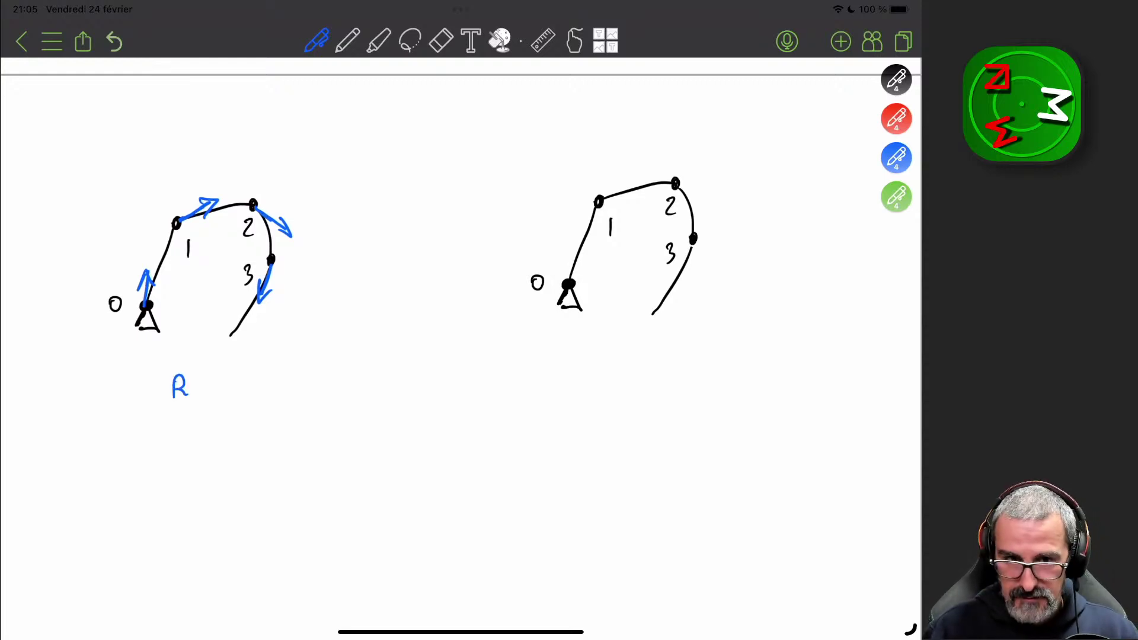
{"action": "left_click_drag", "start_coordinate": [190, 376], "coordinate": [211, 375]}
{"action": "mouse_move", "coordinate": [200, 376]}
{"action": "left_mouse_down"}
{"action": "mouse_move", "coordinate": [202, 397]}
{"action": "mouse_move", "coordinate": [242, 390]}
{"action": "mouse_move", "coordinate": [250, 408]}
{"action": "left_mouse_up"}
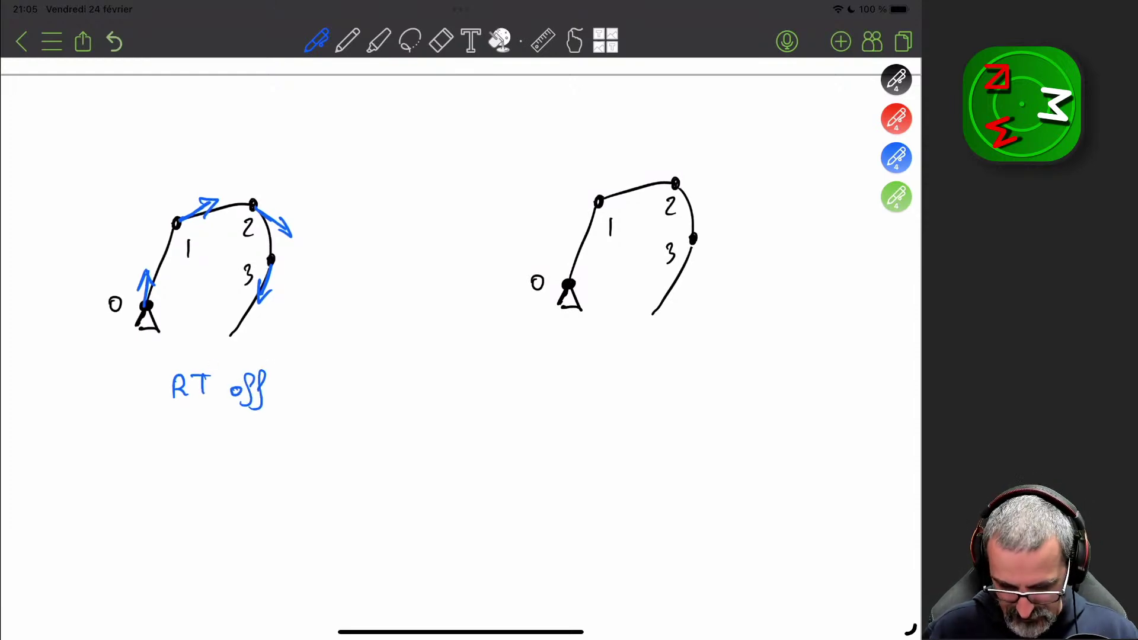
{"action": "left_click_drag", "start_coordinate": [609, 358], "coordinate": [608, 384]}
{"action": "mouse_move", "coordinate": [609, 358]}
{"action": "left_mouse_down"}
{"action": "mouse_move", "coordinate": [621, 384]}
{"action": "mouse_move", "coordinate": [634, 384]}
{"action": "left_mouse_up"}
{"action": "mouse_move", "coordinate": [624, 363]}
{"action": "left_mouse_down"}
{"action": "mouse_move", "coordinate": [652, 363]}
{"action": "mouse_move", "coordinate": [651, 381]}
{"action": "mouse_move", "coordinate": [670, 400]}
{"action": "left_mouse_up"}
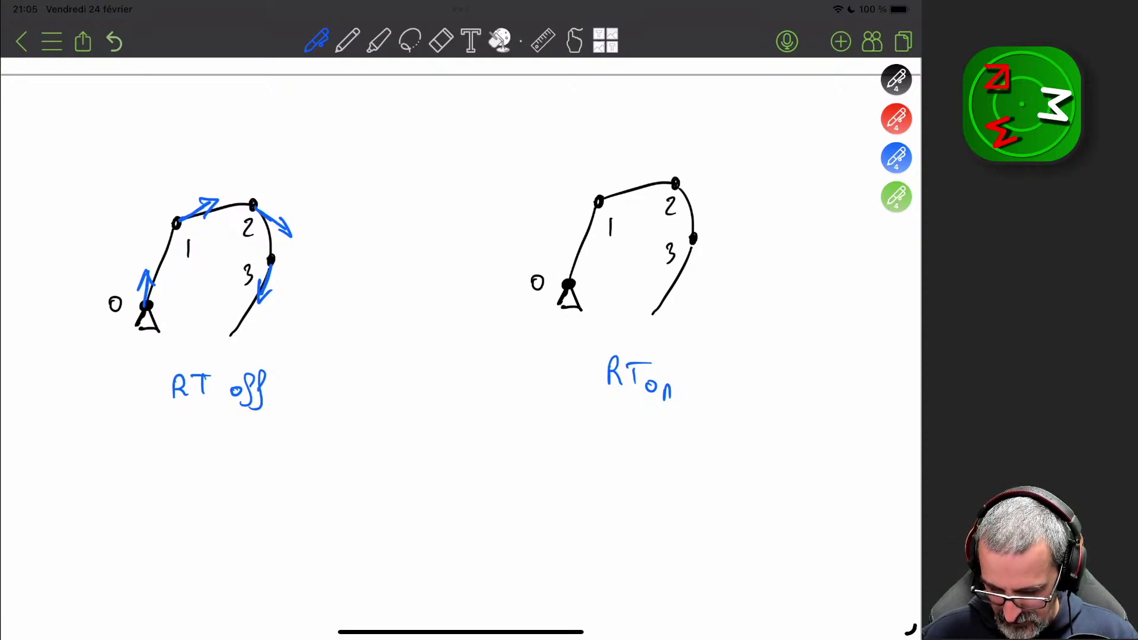
{"action": "mouse_move", "coordinate": [599, 199]}
{"action": "left_mouse_down"}
{"action": "mouse_move", "coordinate": [608, 165]}
{"action": "mouse_move", "coordinate": [612, 175]}
{"action": "mouse_move", "coordinate": [718, 183]}
{"action": "mouse_move", "coordinate": [705, 190]}
{"action": "left_mouse_up"}
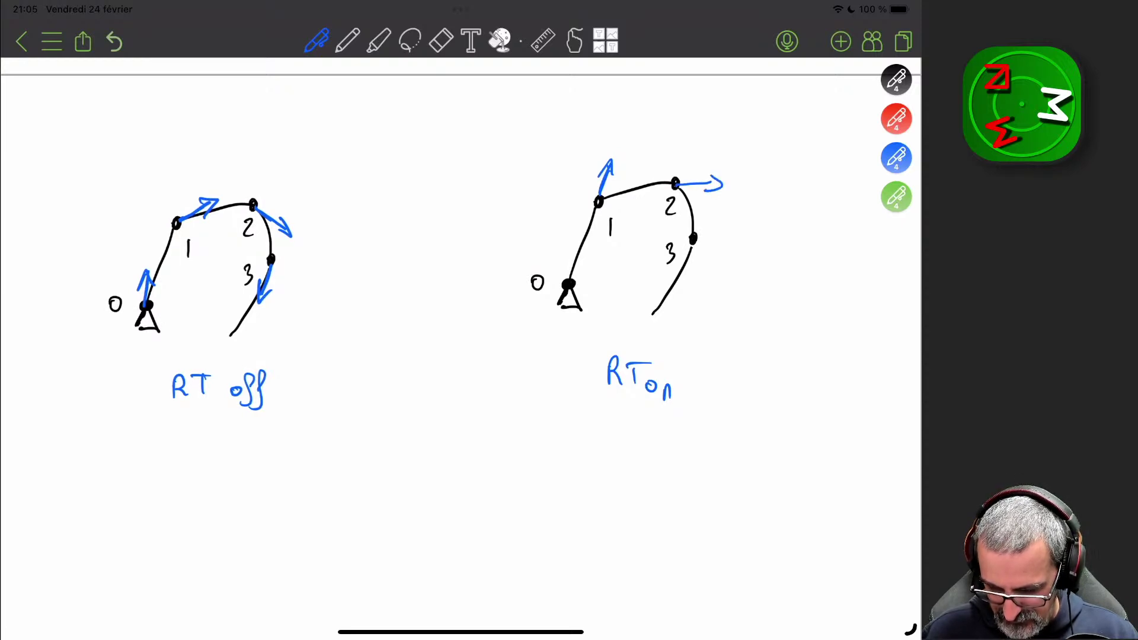
{"action": "mouse_move", "coordinate": [694, 239]}
{"action": "left_mouse_down"}
{"action": "mouse_move", "coordinate": [707, 283]}
{"action": "mouse_move", "coordinate": [719, 273]}
{"action": "left_mouse_up"}
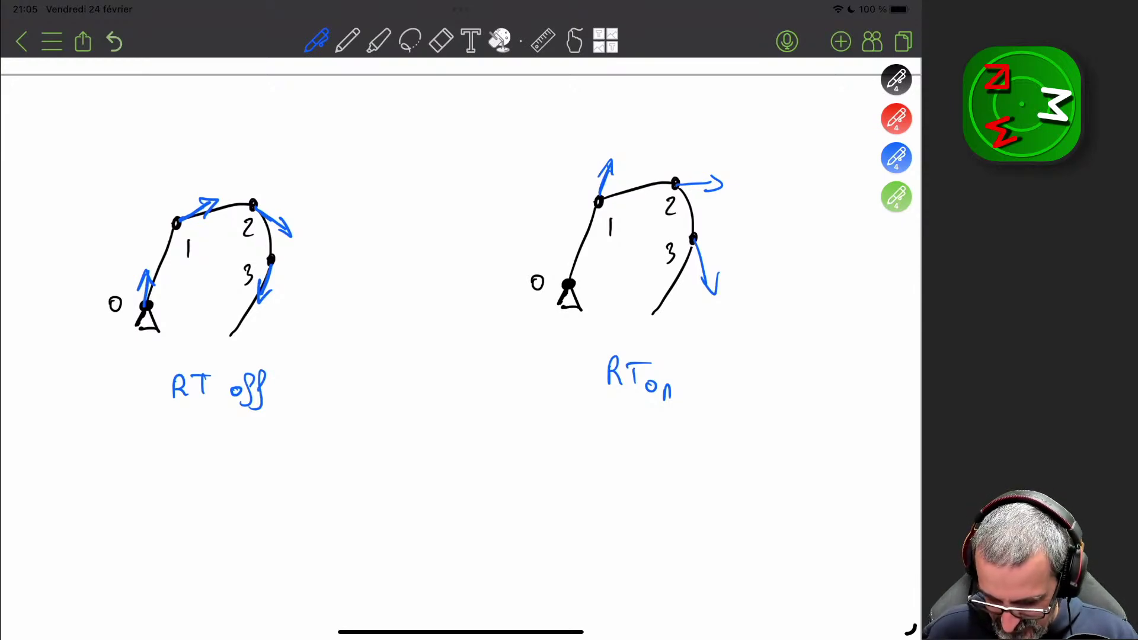
{"action": "left_click", "coordinate": [708, 273]}
{"action": "left_click", "coordinate": [702, 185]}
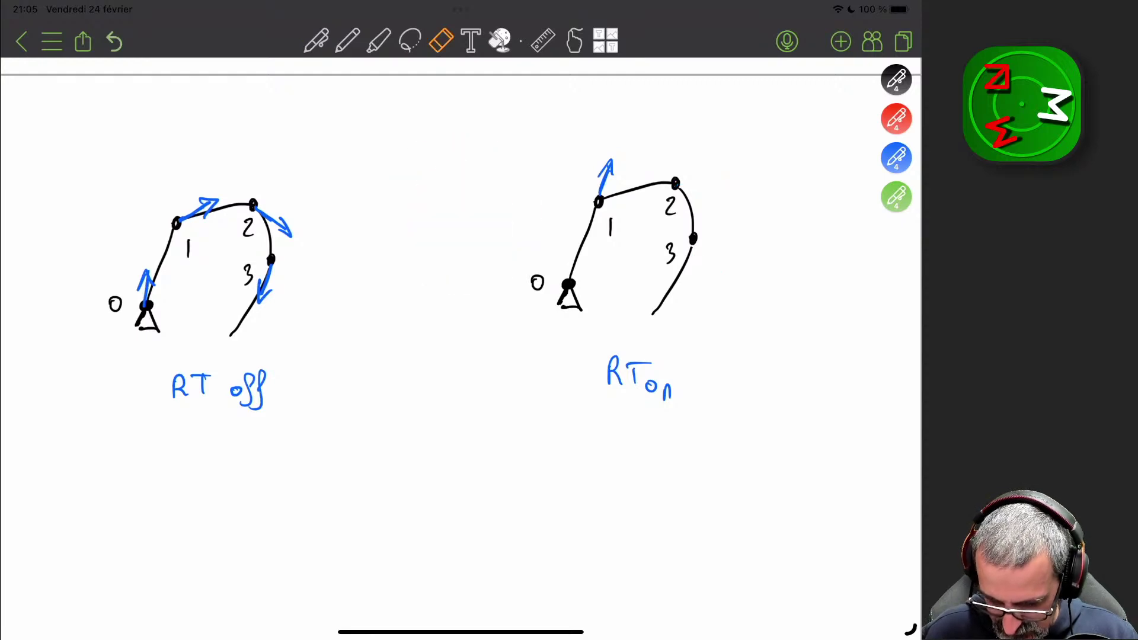
{"action": "left_click", "coordinate": [605, 174]}
Draw a bold blue heading arrow beyond point 1 of the RT on path, with a dotted line from point 0 leading to it.
{"action": "left_click", "coordinate": [896, 158]}
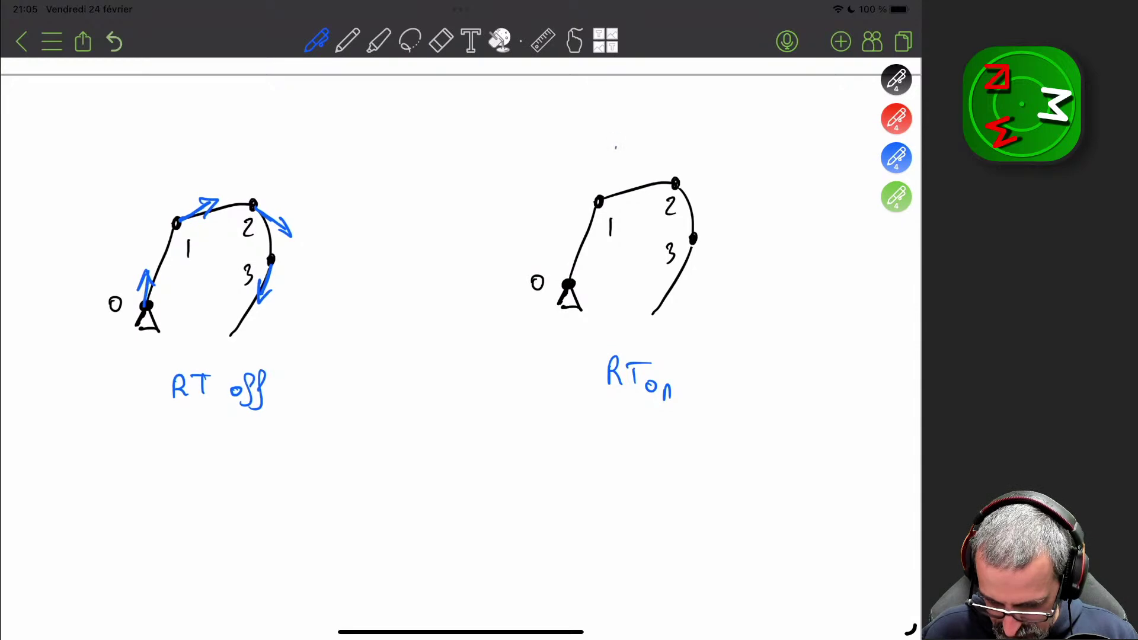
{"action": "mouse_move", "coordinate": [618, 127]}
{"action": "left_mouse_down"}
{"action": "mouse_move", "coordinate": [616, 155]}
{"action": "mouse_move", "coordinate": [632, 123]}
{"action": "left_mouse_up"}
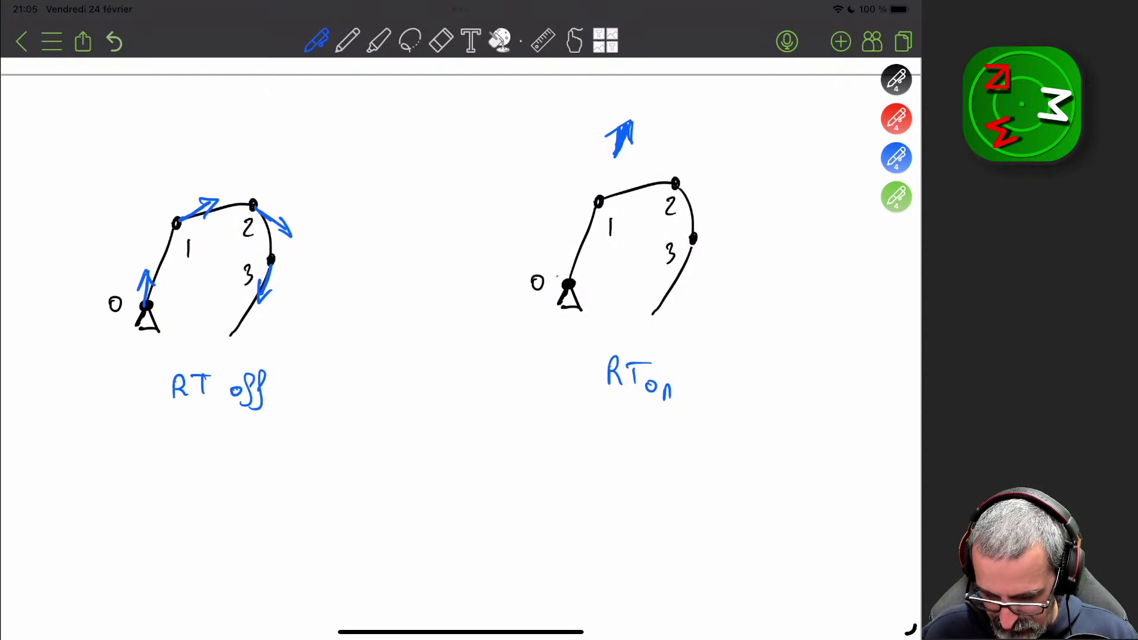
{"action": "left_click", "coordinate": [564, 241]}
{"action": "left_click", "coordinate": [576, 213]}
{"action": "left_click", "coordinate": [584, 202]}
{"action": "left_click", "coordinate": [589, 195]}
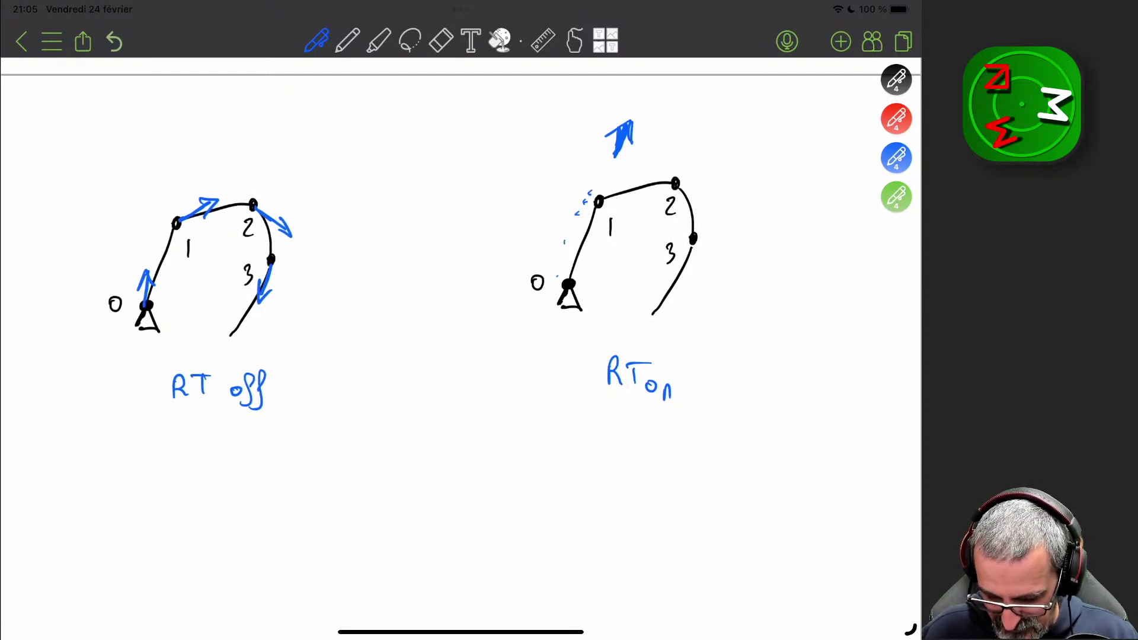
{"action": "left_click", "coordinate": [598, 175]}
{"action": "left_click", "coordinate": [601, 166]}
{"action": "left_click", "coordinate": [606, 161]}
{"action": "left_click", "coordinate": [611, 154]}
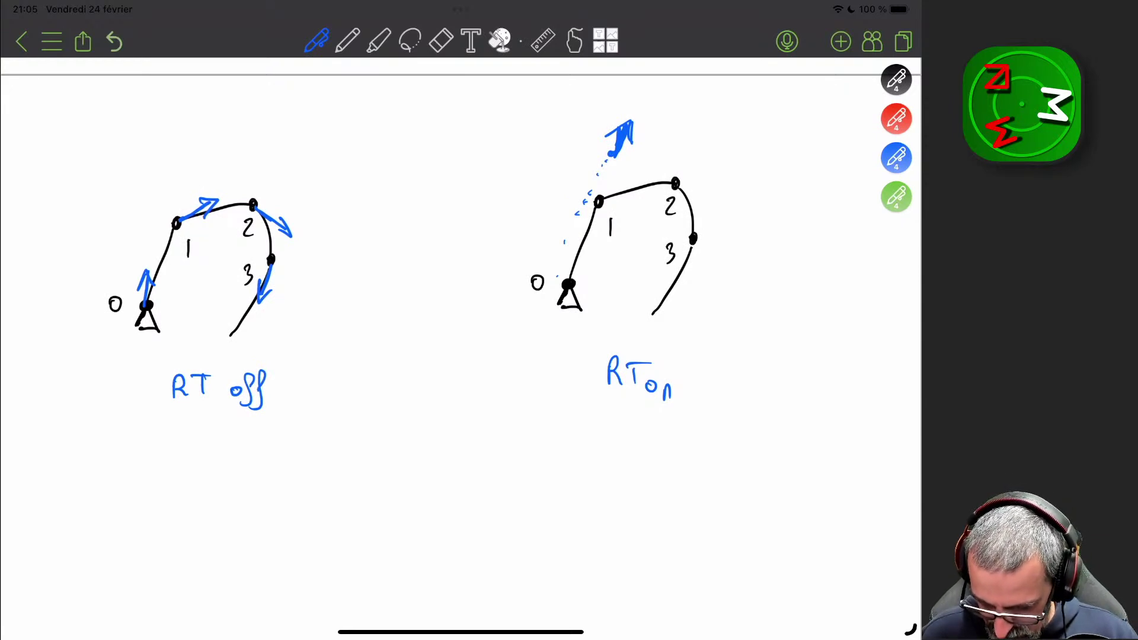
Draw blue heading arrows offset from points 2 and 3 of the RT on path, with dashed and dotted lines extrapolating the track to them.
{"action": "mouse_move", "coordinate": [729, 186]}
{"action": "left_mouse_down"}
{"action": "mouse_move", "coordinate": [768, 184]}
{"action": "mouse_move", "coordinate": [750, 189]}
{"action": "left_mouse_up"}
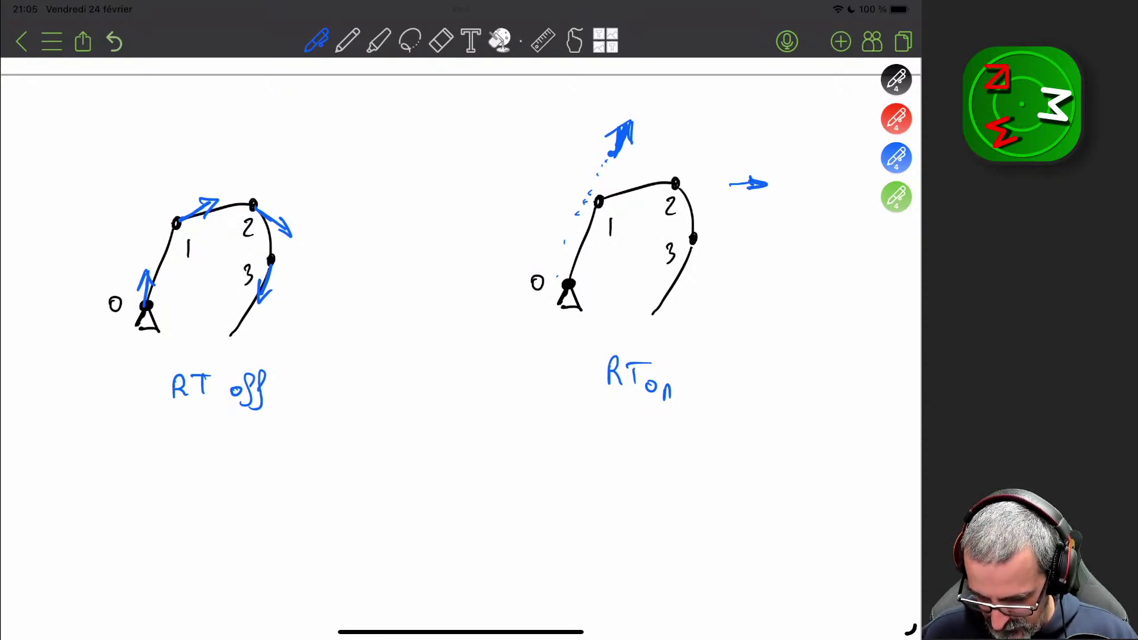
{"action": "mouse_move", "coordinate": [687, 303]}
{"action": "left_mouse_down"}
{"action": "mouse_move", "coordinate": [689, 323]}
{"action": "mouse_move", "coordinate": [696, 309]}
{"action": "left_mouse_up"}
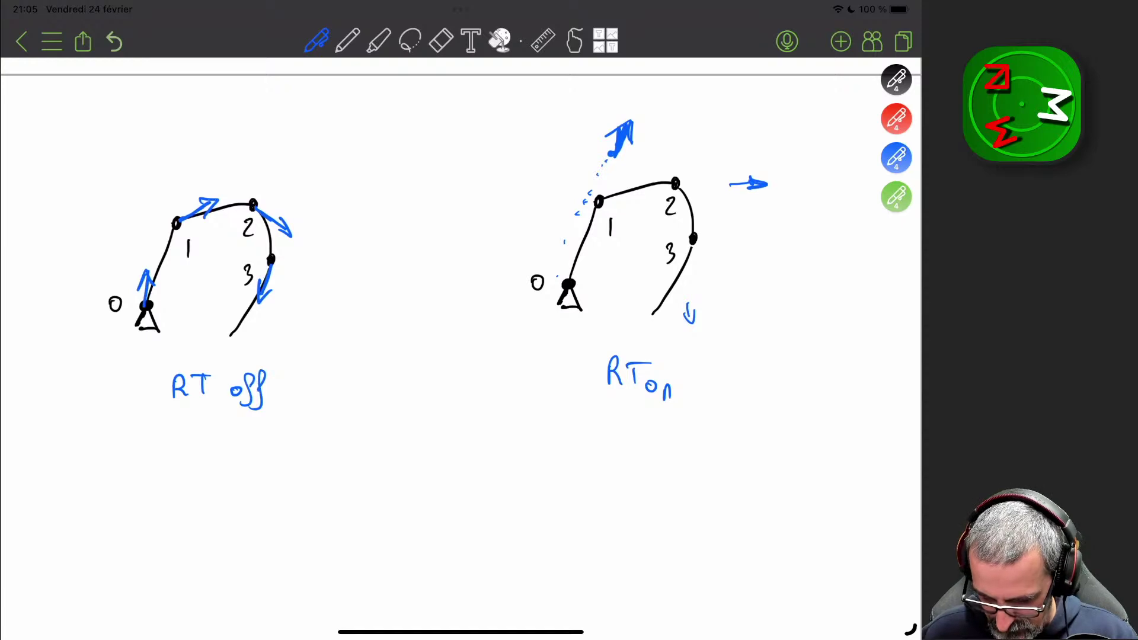
{"action": "left_click_drag", "start_coordinate": [689, 184], "coordinate": [700, 184]}
{"action": "left_click_drag", "start_coordinate": [718, 184], "coordinate": [730, 184]}
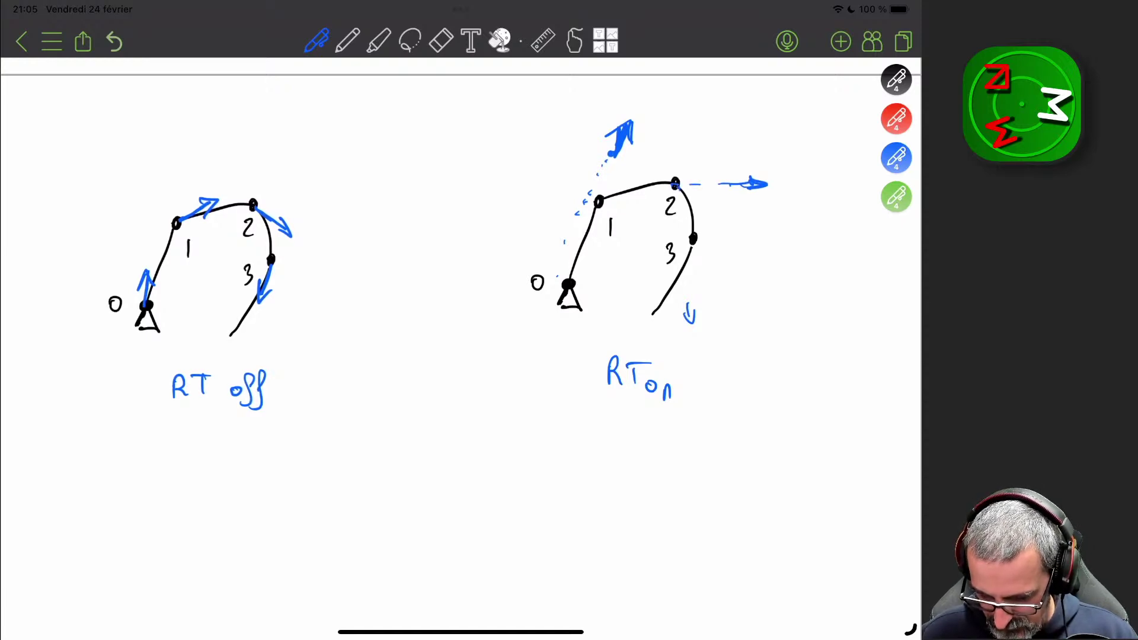
{"action": "left_click", "coordinate": [687, 223]}
{"action": "left_click", "coordinate": [691, 241]}
{"action": "left_click_drag", "start_coordinate": [694, 255], "coordinate": [695, 314]}
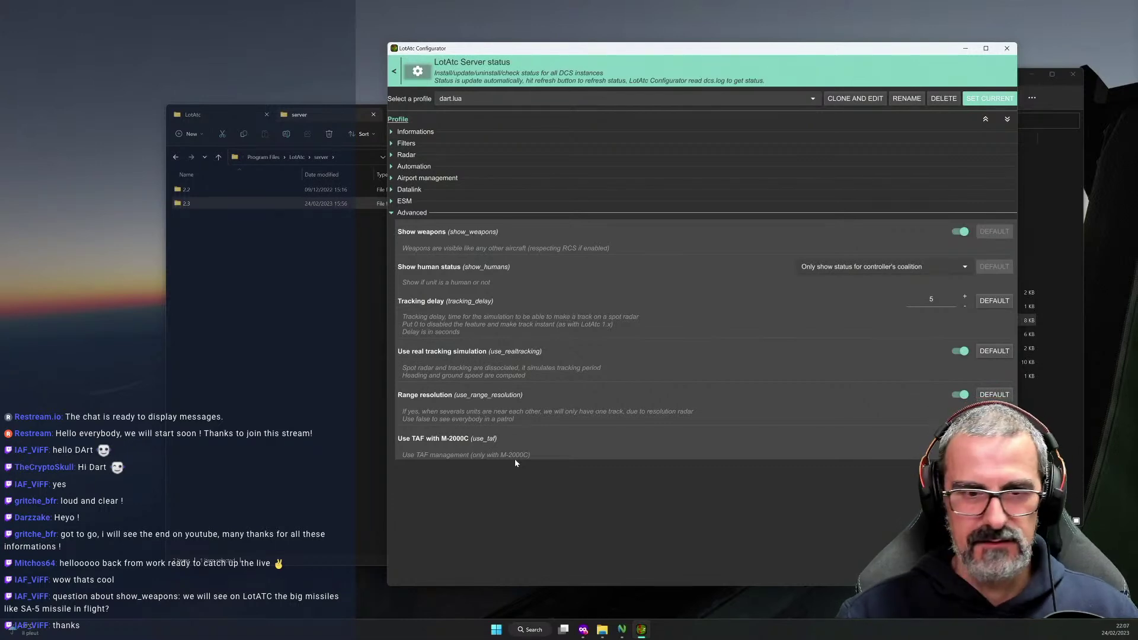
Look through the arcade.lua, custom.lua and basic.lua profiles, and return to dart.lua to review its Datalink, ESM and Advanced settings.
{"action": "left_click", "coordinate": [424, 213]}
{"action": "left_click", "coordinate": [477, 97]}
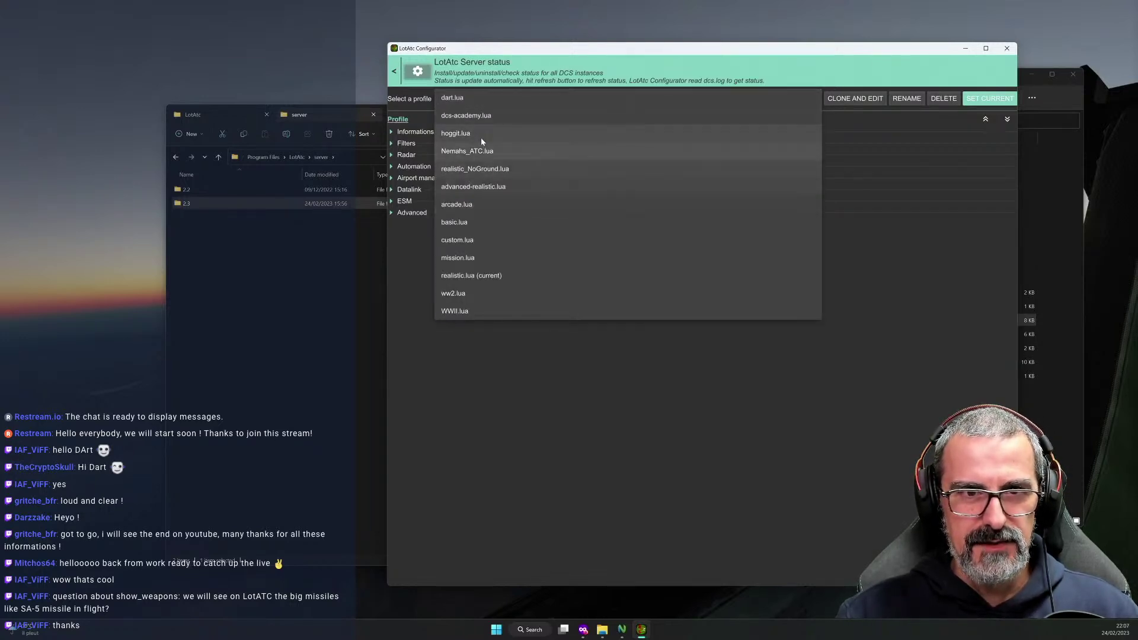
{"action": "left_click", "coordinate": [481, 205]}
{"action": "left_click", "coordinate": [499, 100]}
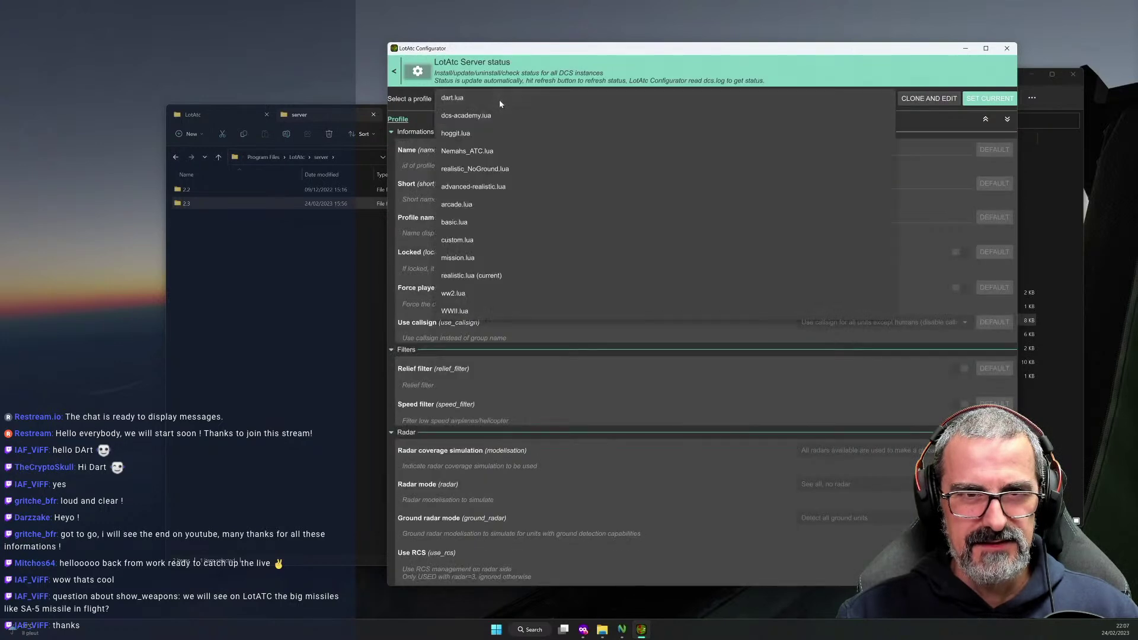
{"action": "left_click", "coordinate": [483, 238]}
{"action": "left_click", "coordinate": [486, 107]}
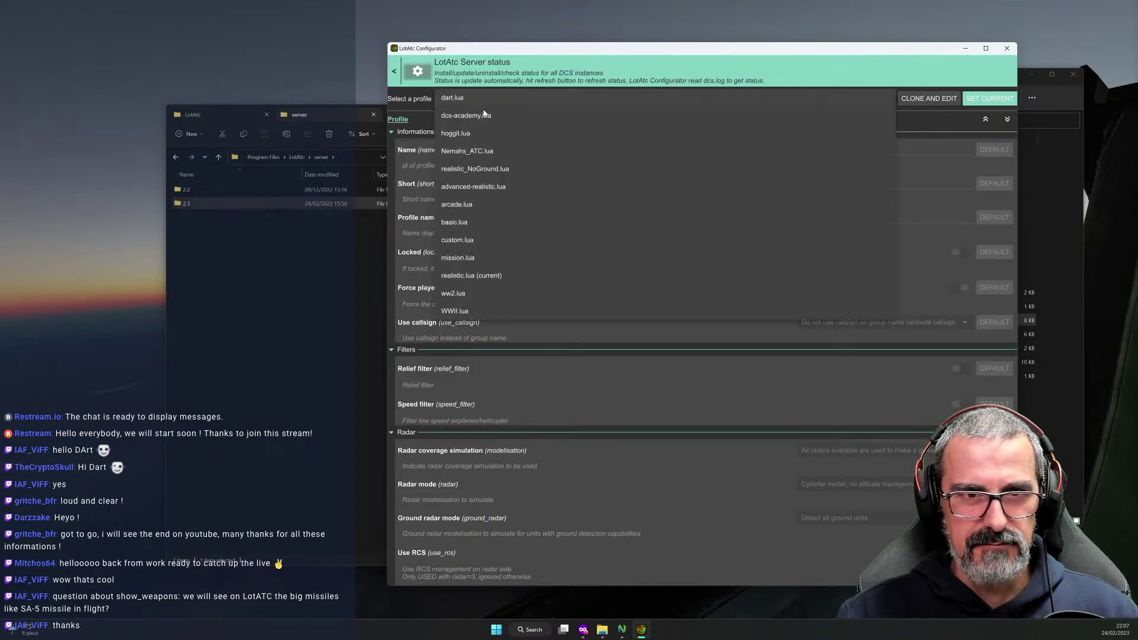
{"action": "left_click", "coordinate": [476, 222]}
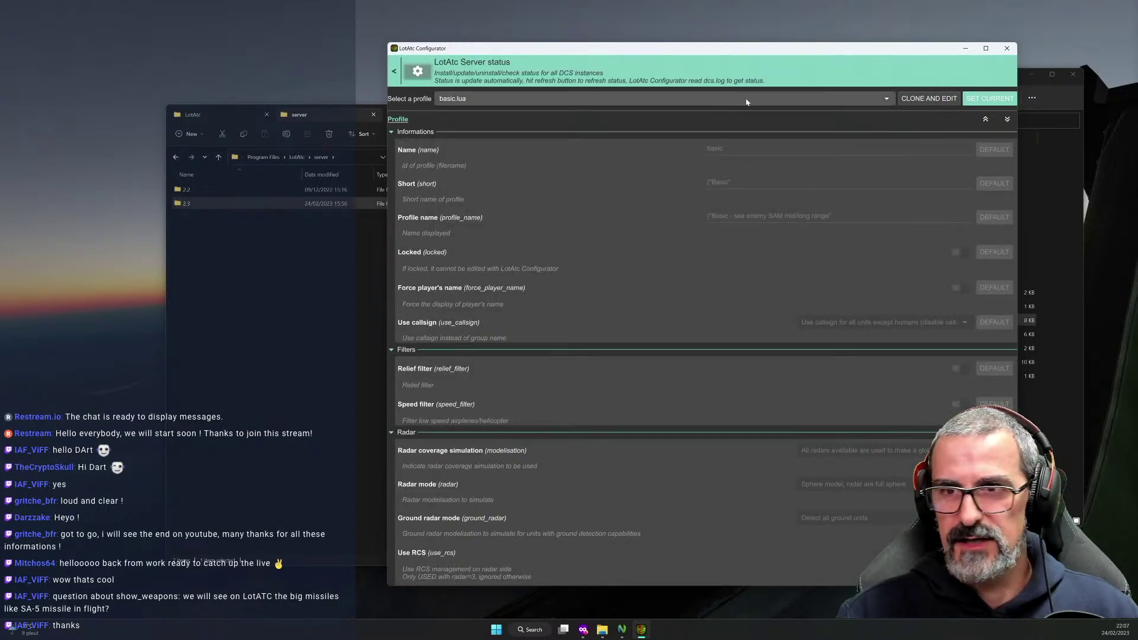
{"action": "left_click", "coordinate": [830, 100]}
{"action": "left_click", "coordinate": [599, 101]}
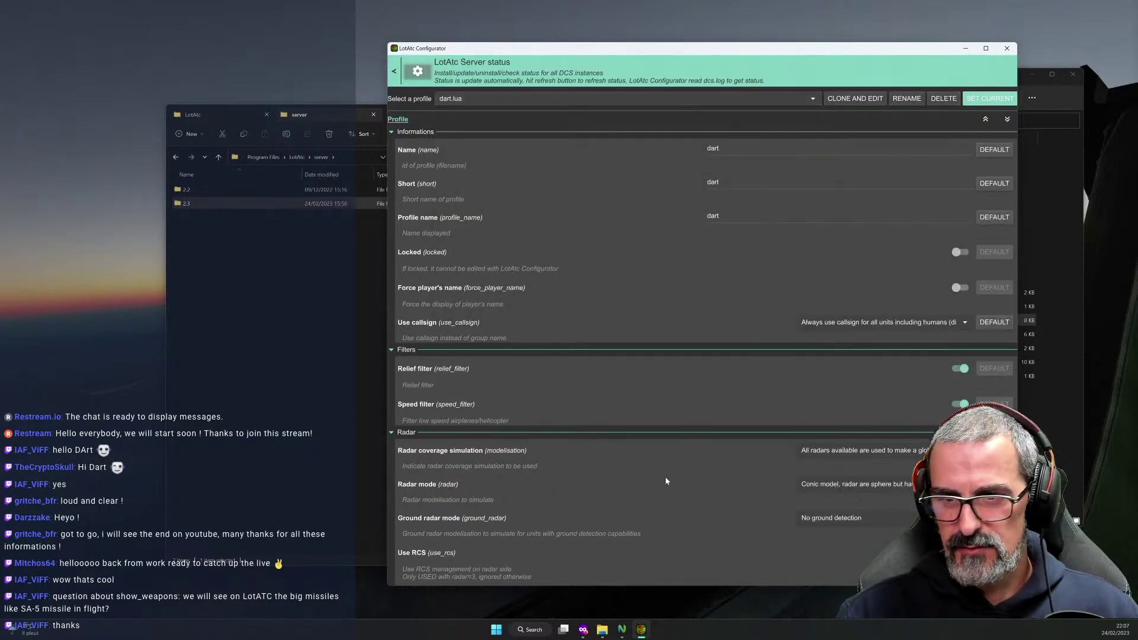
{"action": "scroll", "coordinate": [665, 477], "scroll_direction": "down", "scroll_amount": 10}
{"action": "scroll", "coordinate": [665, 476], "scroll_direction": "down", "scroll_amount": 1}
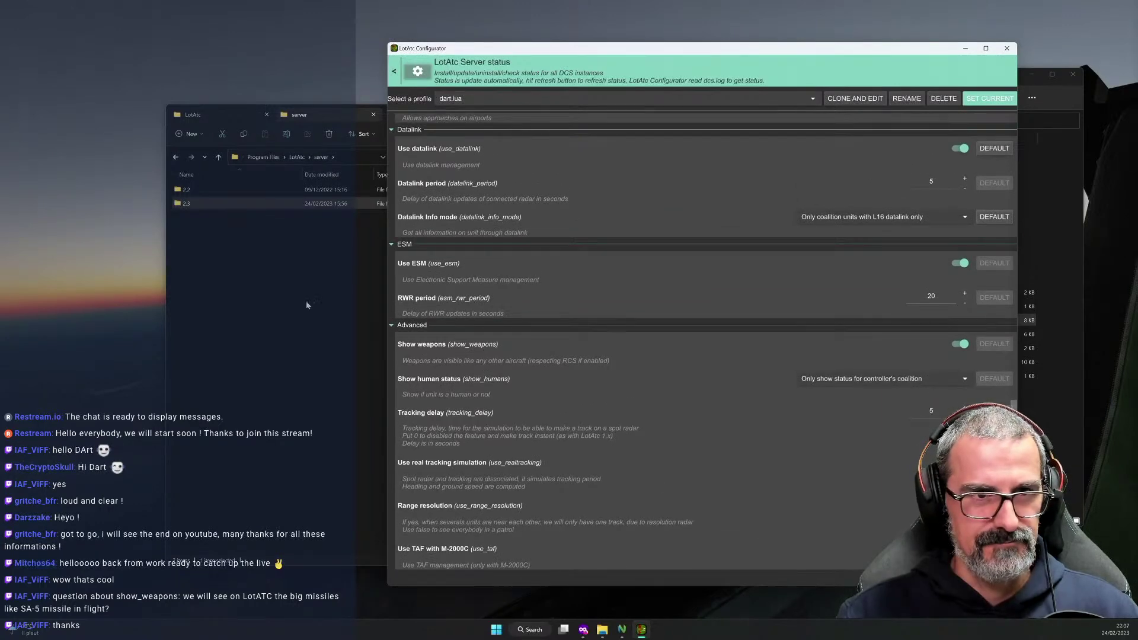
Switch to the File Explorer window showing the server's LotAtc folder and open its profiles folder.
{"action": "left_click", "coordinate": [1083, 456]}
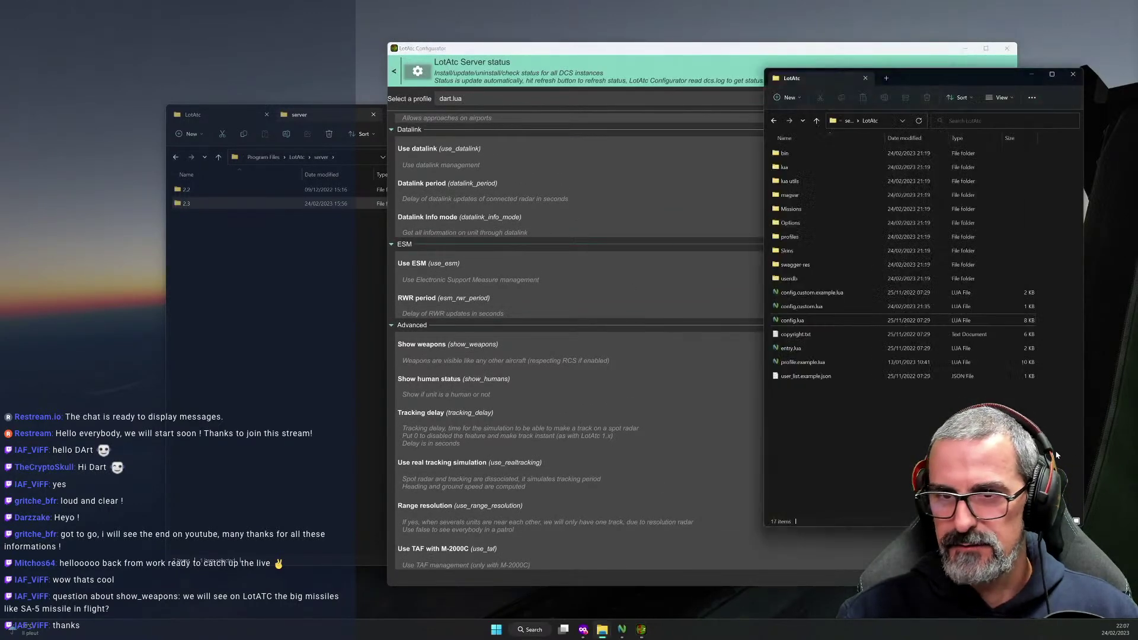
{"action": "double_click", "coordinate": [809, 237]}
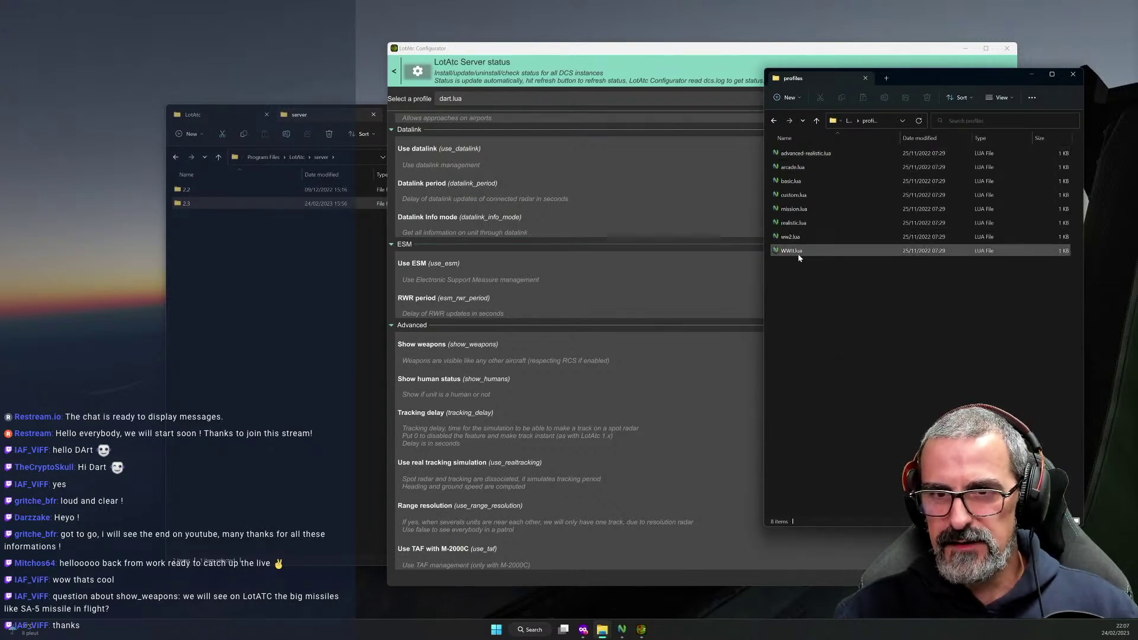
In a new tab of the other File Explorer window, open LotAtc Data\Server\profiles under the user folder.
{"action": "left_click", "coordinate": [325, 286]}
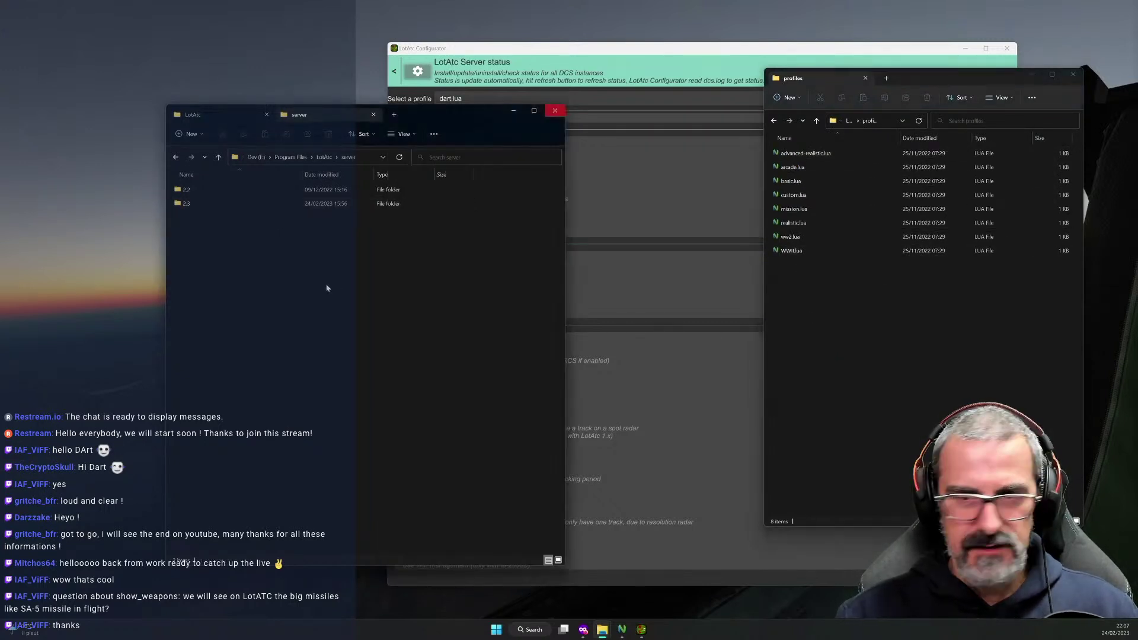
{"action": "left_click", "coordinate": [394, 115]}
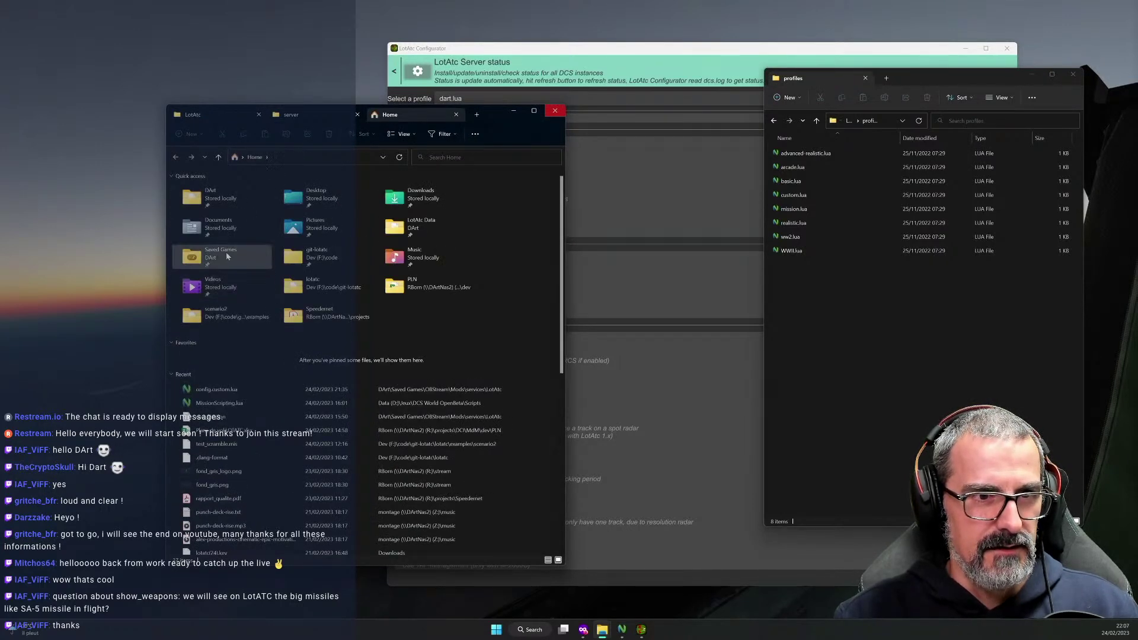
{"action": "double_click", "coordinate": [221, 255]}
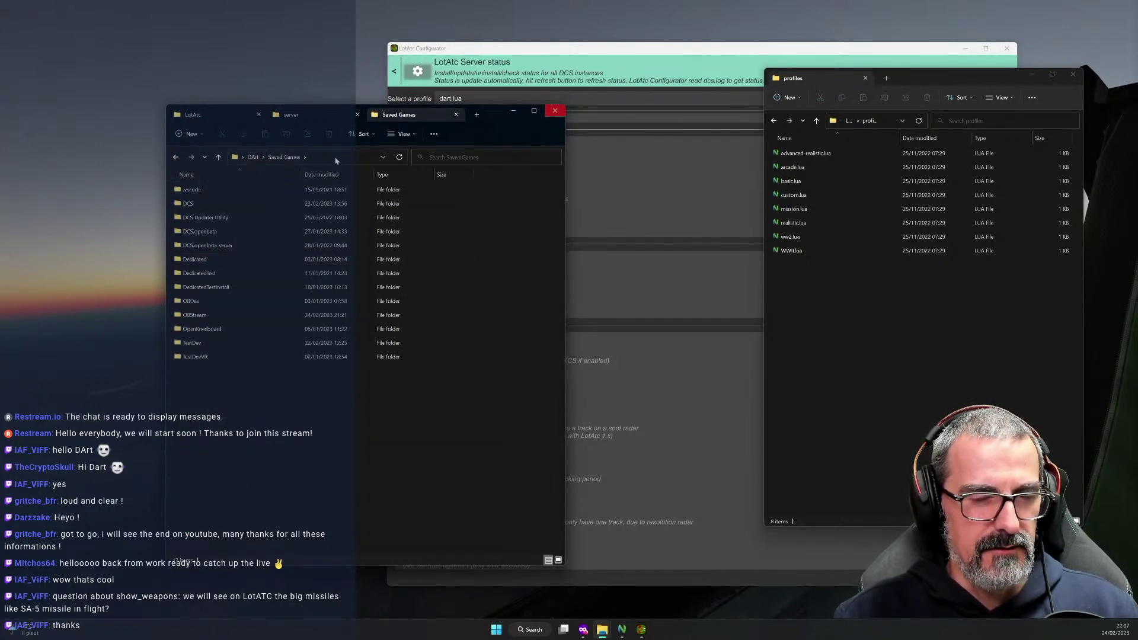
{"action": "left_click", "coordinate": [286, 157]}
{"action": "double_click", "coordinate": [288, 157]}
{"action": "left_click_drag", "start_coordinate": [287, 156], "coordinate": [273, 156]}
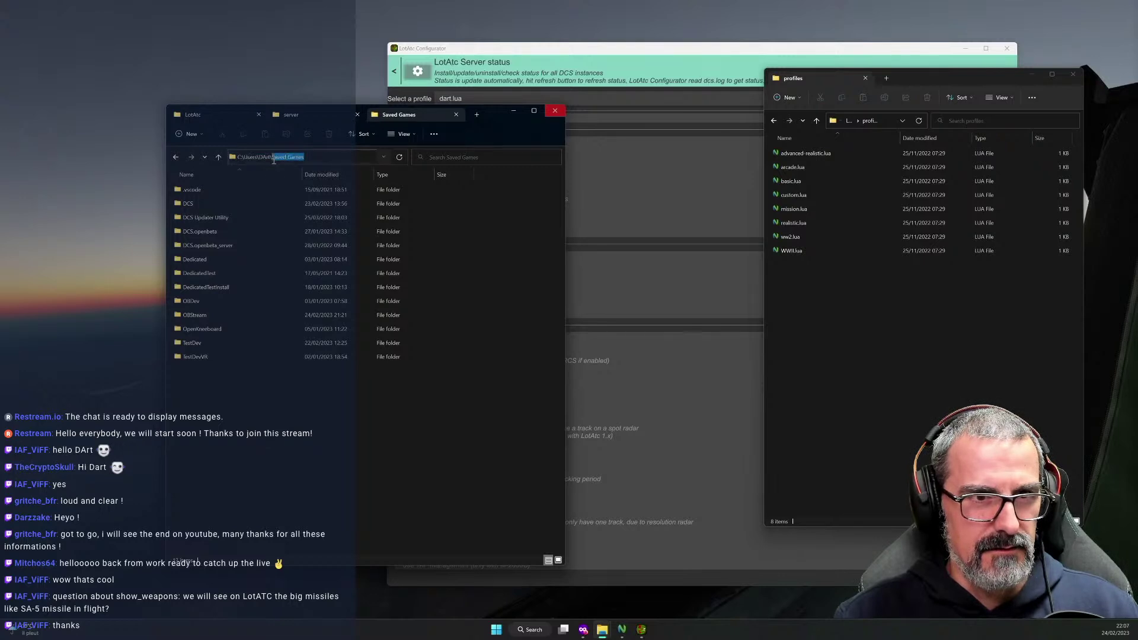
{"action": "type", "text": "LotAtc Data"}
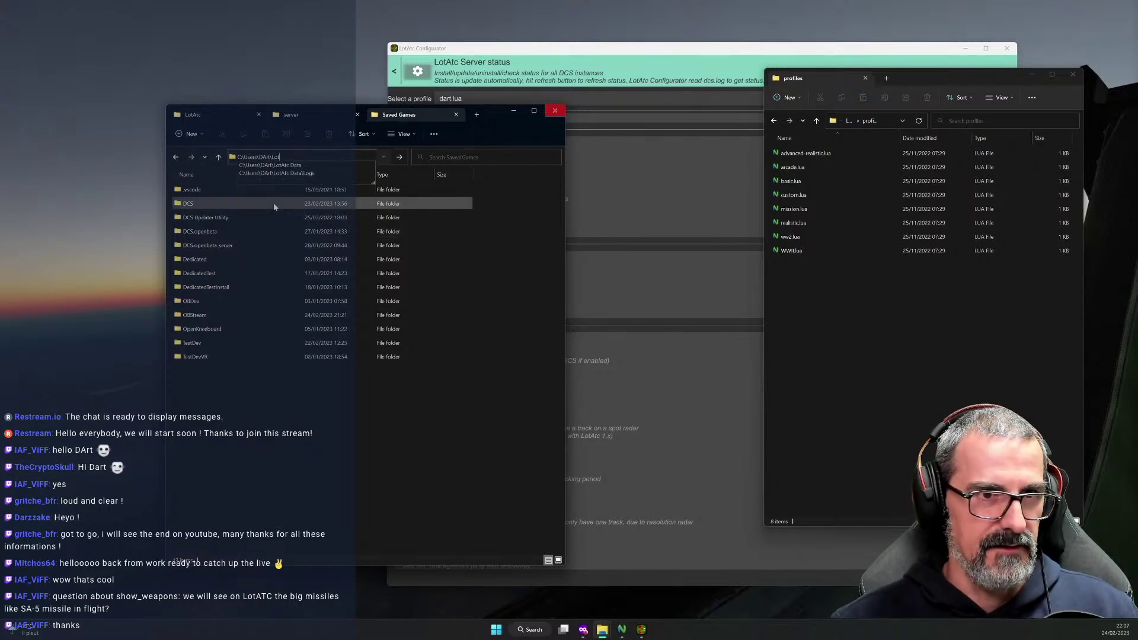
{"action": "key", "text": "Return"}
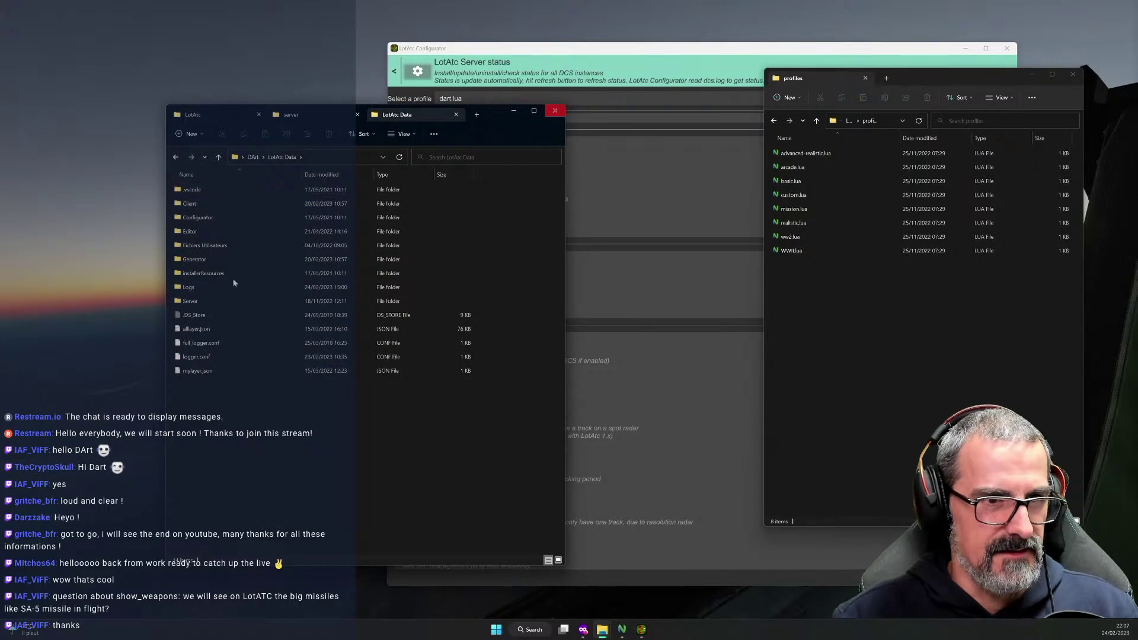
{"action": "double_click", "coordinate": [199, 300]}
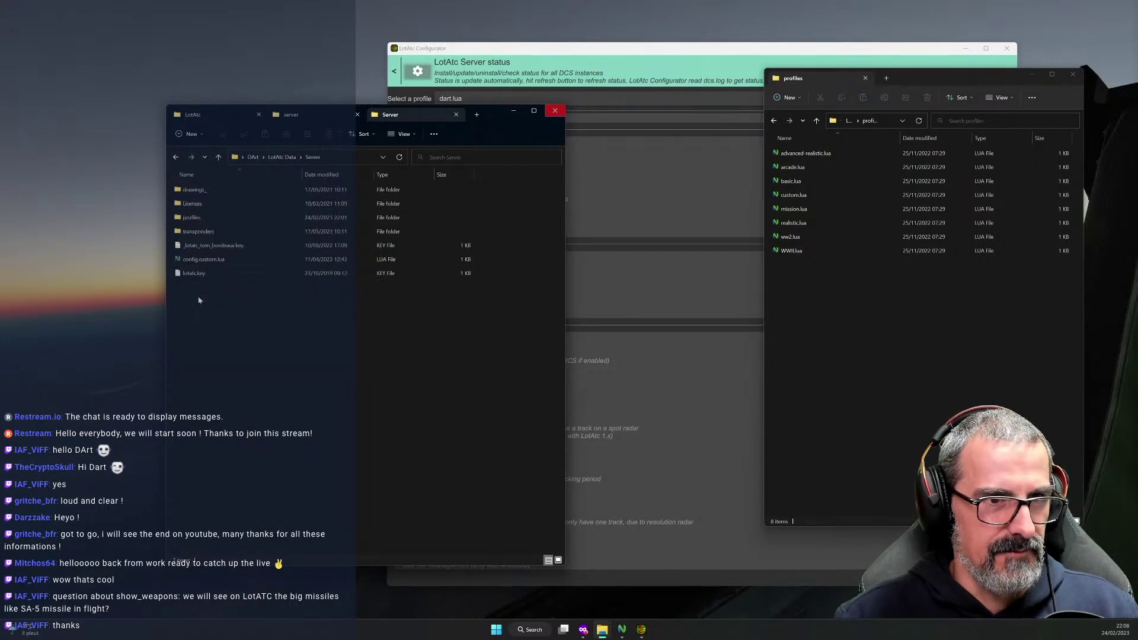
{"action": "double_click", "coordinate": [196, 217]}
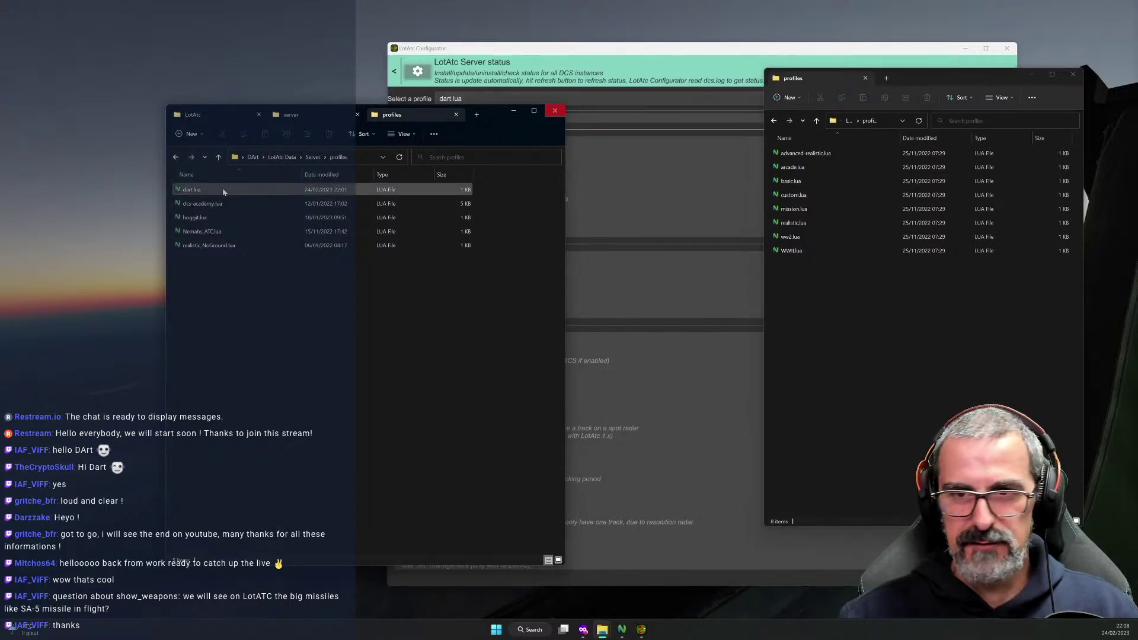
Switch back to LotAtc Configurator, leave the profile editor and examine the LotAtc version, profile and config status of the DCS instances.
{"action": "left_click", "coordinate": [625, 54]}
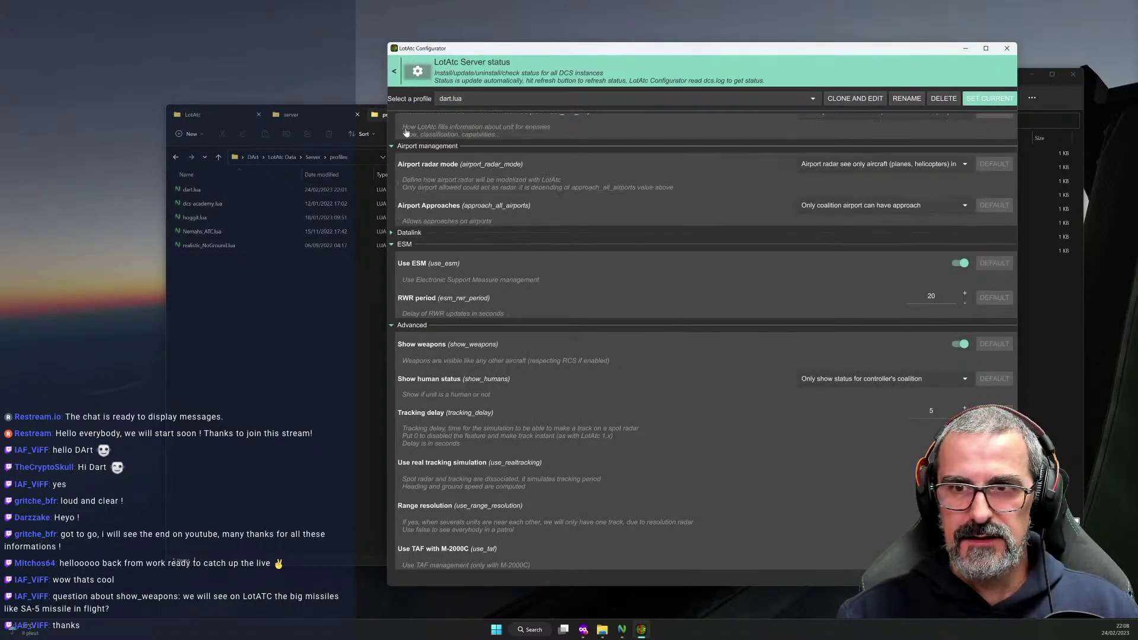
{"action": "left_click", "coordinate": [397, 75]}
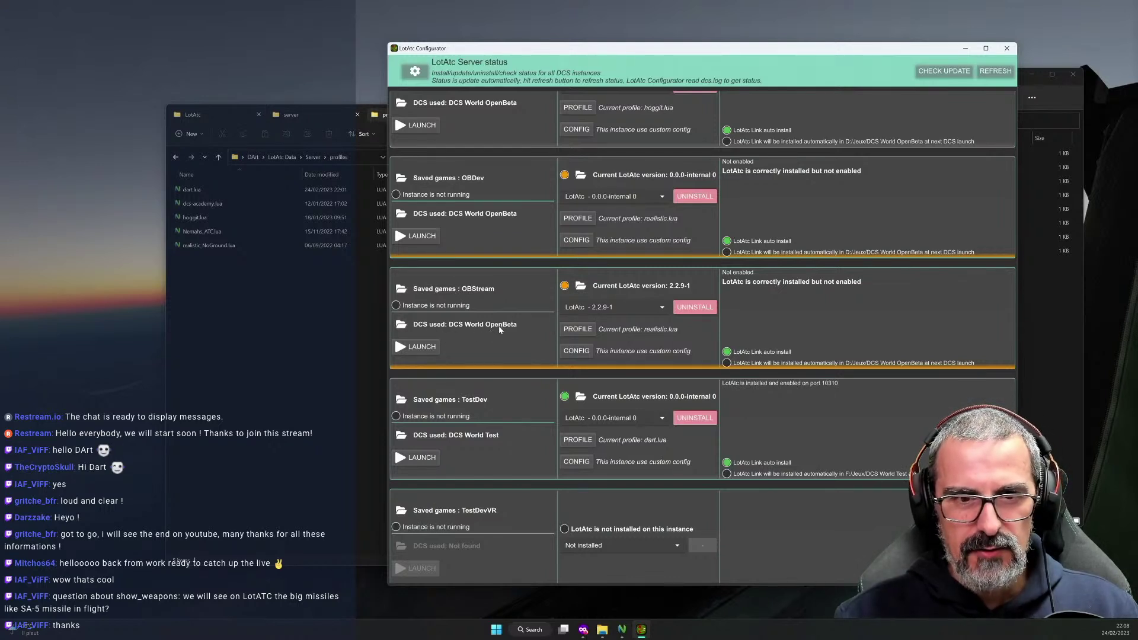
{"action": "scroll", "coordinate": [489, 224], "scroll_direction": "up", "scroll_amount": 10}
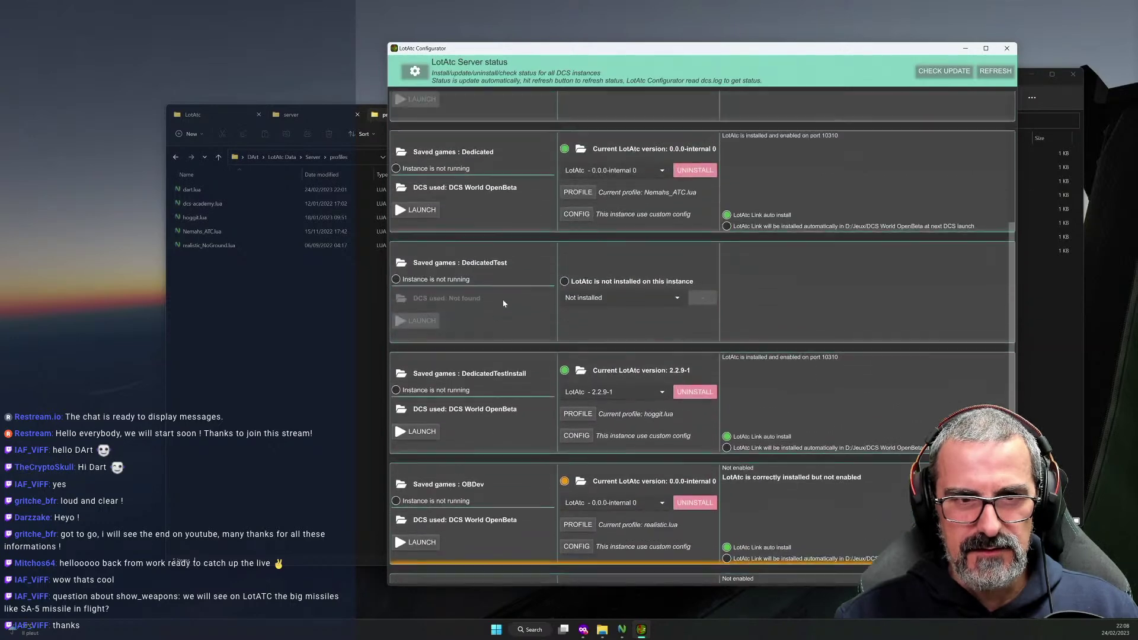
{"action": "scroll", "coordinate": [486, 255], "scroll_direction": "up", "scroll_amount": 2}
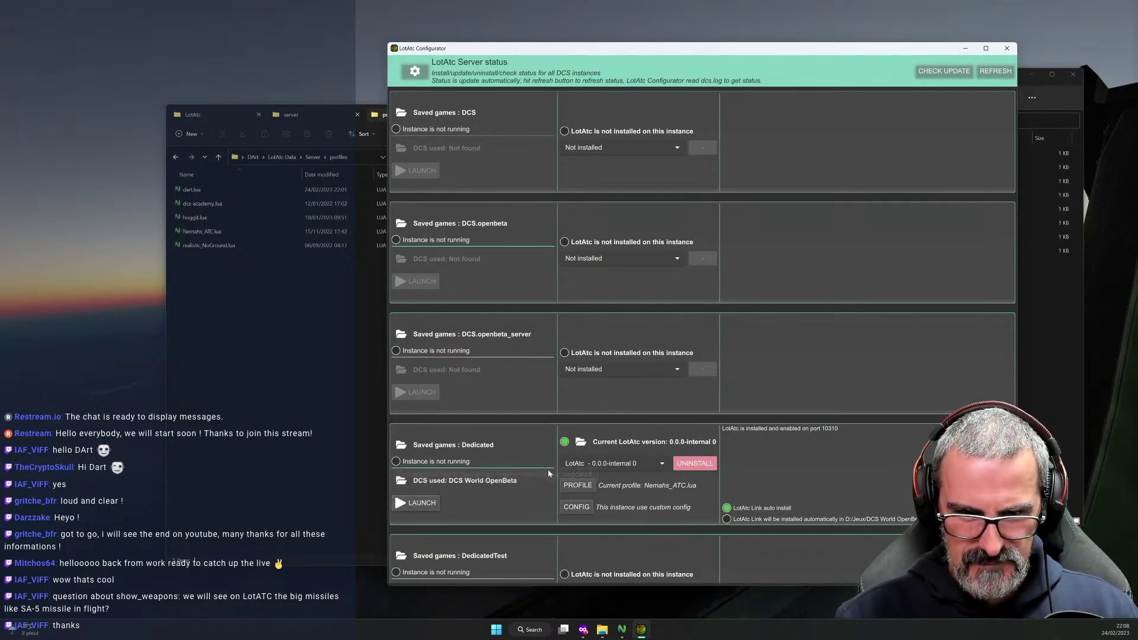
{"action": "scroll", "coordinate": [534, 468], "scroll_direction": "down", "scroll_amount": 2}
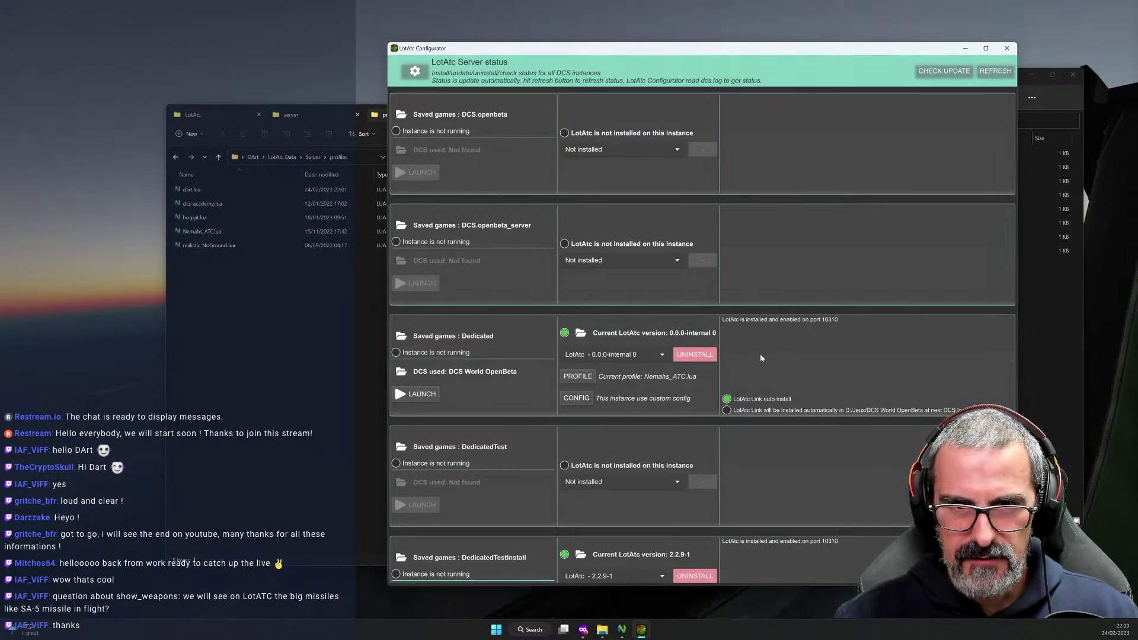
Look through the remaining DCS instances in the LotAtc server status list, down to OBDev and OBStream.
{"action": "scroll", "coordinate": [760, 354], "scroll_direction": "down", "scroll_amount": 4}
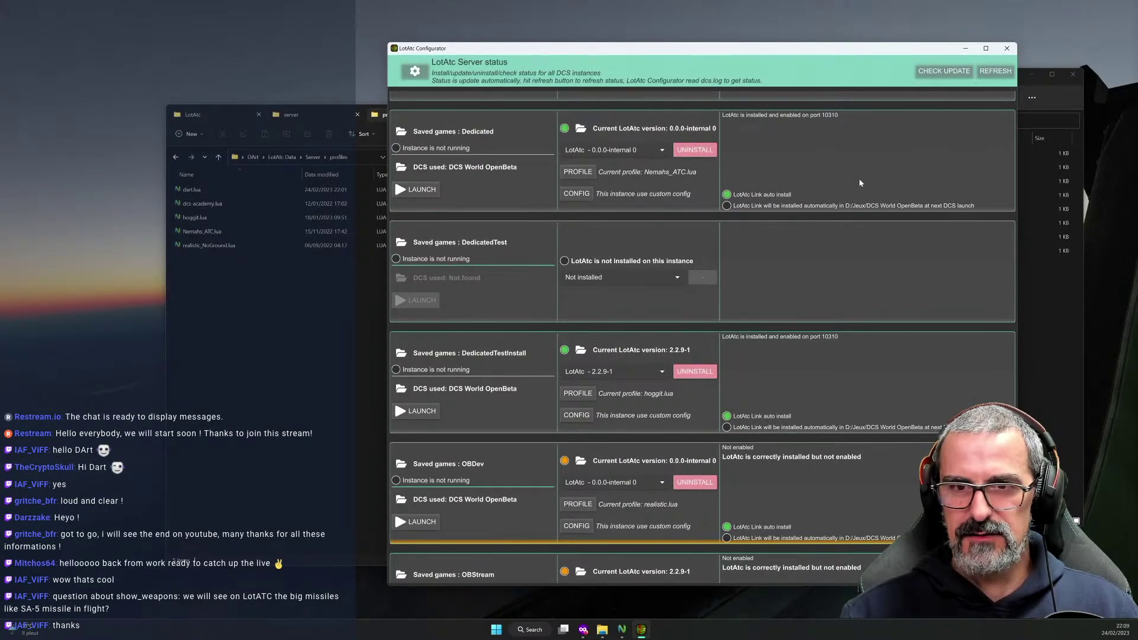
{"action": "scroll", "coordinate": [858, 182], "scroll_direction": "up", "scroll_amount": 2}
{"action": "scroll", "coordinate": [860, 182], "scroll_direction": "up", "scroll_amount": 1}
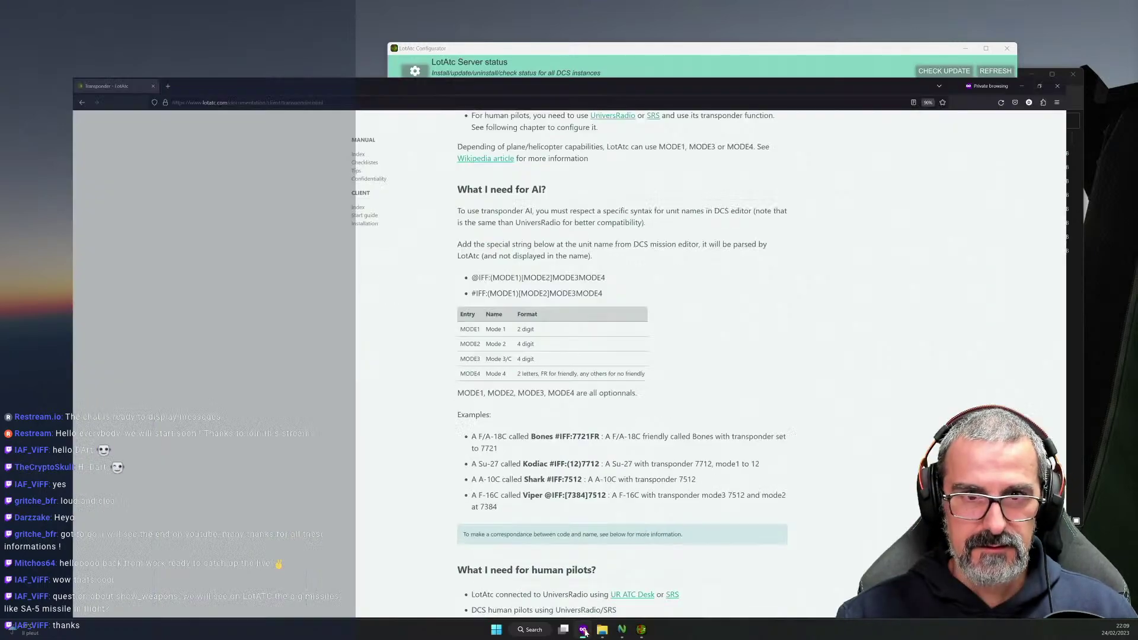
Switch to the browser and open the DCS Dedicated use page of the LotAtc server documentation.
{"action": "left_click", "coordinate": [583, 630]}
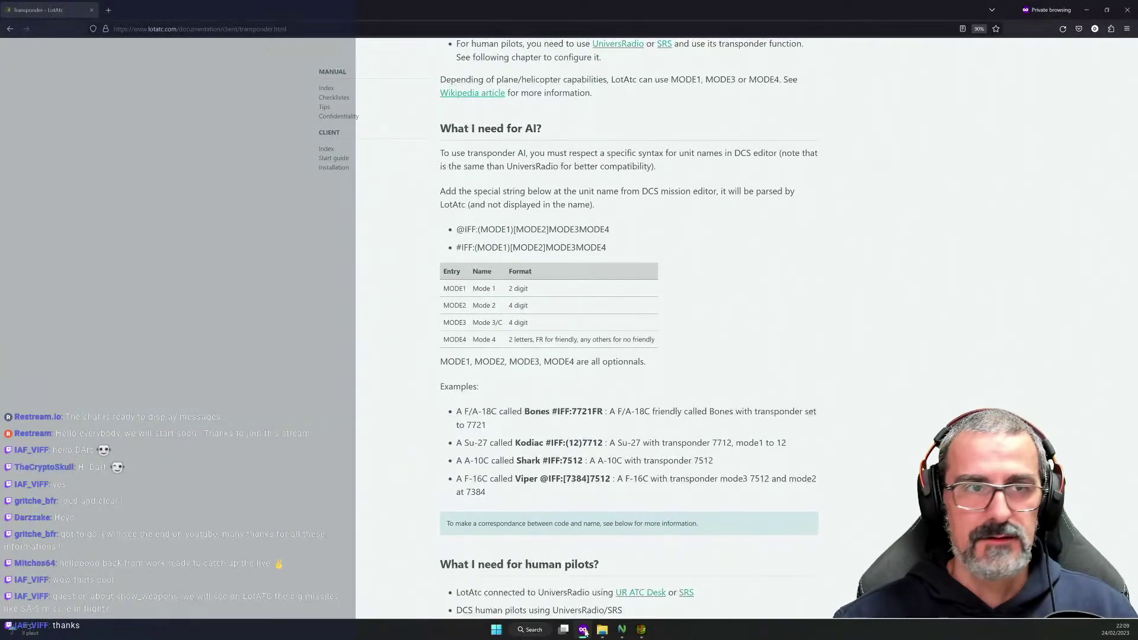
{"action": "left_click", "coordinate": [195, 29]}
{"action": "left_click", "coordinate": [178, 108]}
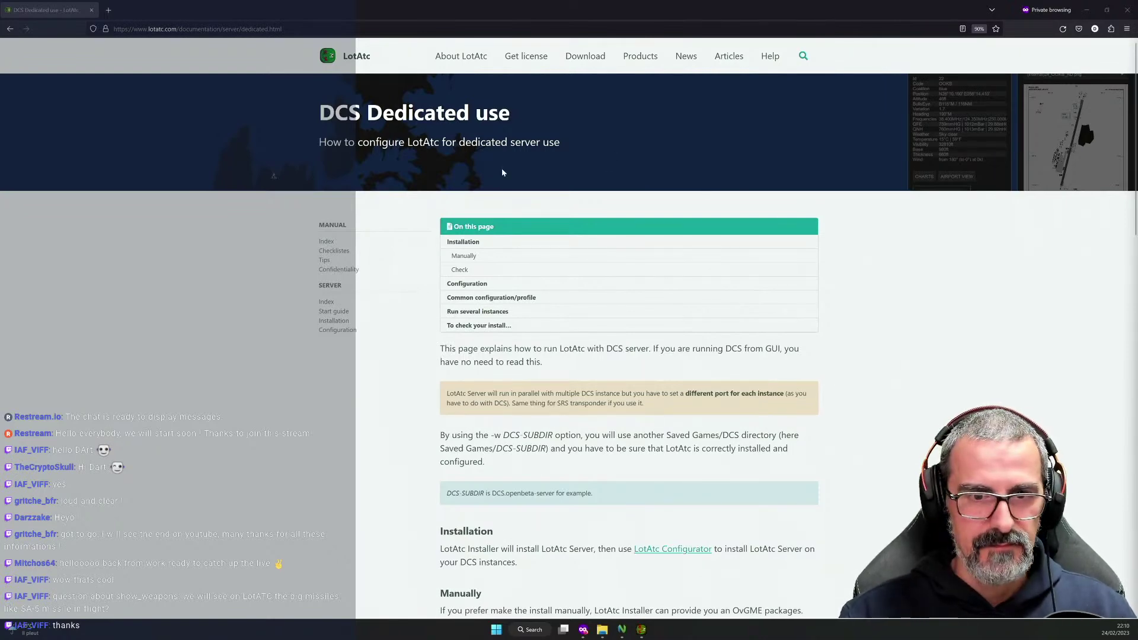
Find the Run several instances section and enlarge the page to examine its port list and the server diagram.
{"action": "scroll", "coordinate": [629, 291], "scroll_direction": "down", "scroll_amount": 5}
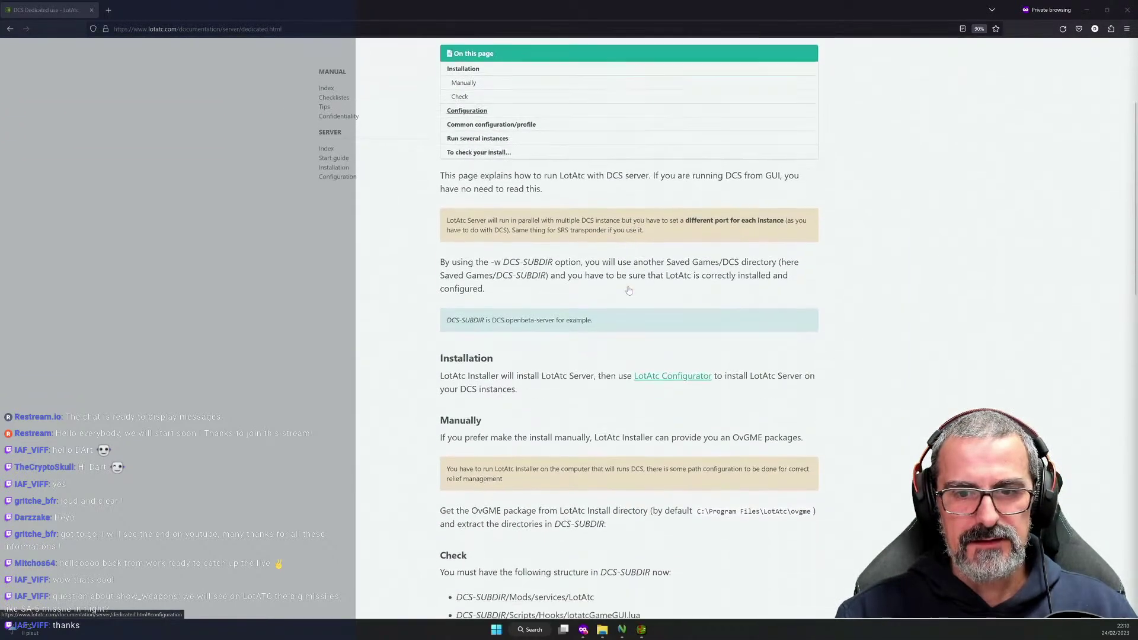
{"action": "scroll", "coordinate": [628, 290], "scroll_direction": "down", "scroll_amount": 15}
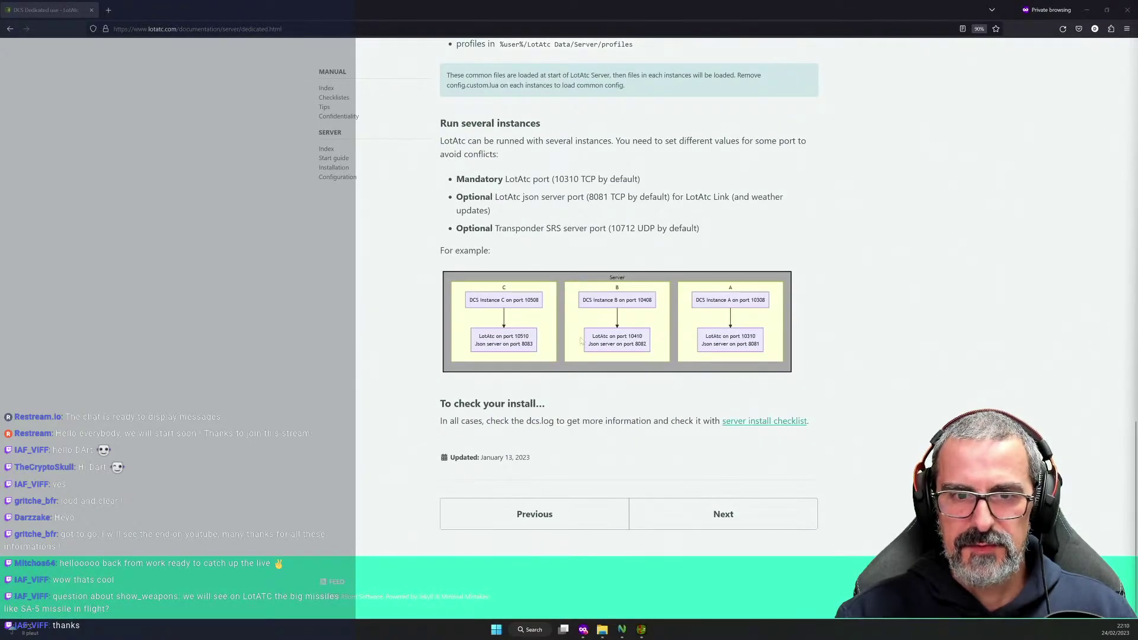
{"action": "key", "text": "ctrl+plus"}
{"action": "key", "text": "ctrl+plus"}
{"action": "key", "text": "ctrl+plus"}
{"action": "key", "text": "ctrl+plus"}
{"action": "key", "text": "ctrl+plus"}
{"action": "key", "text": "ctrl+plus"}
{"action": "scroll", "coordinate": [575, 332], "scroll_direction": "down", "scroll_amount": 2}
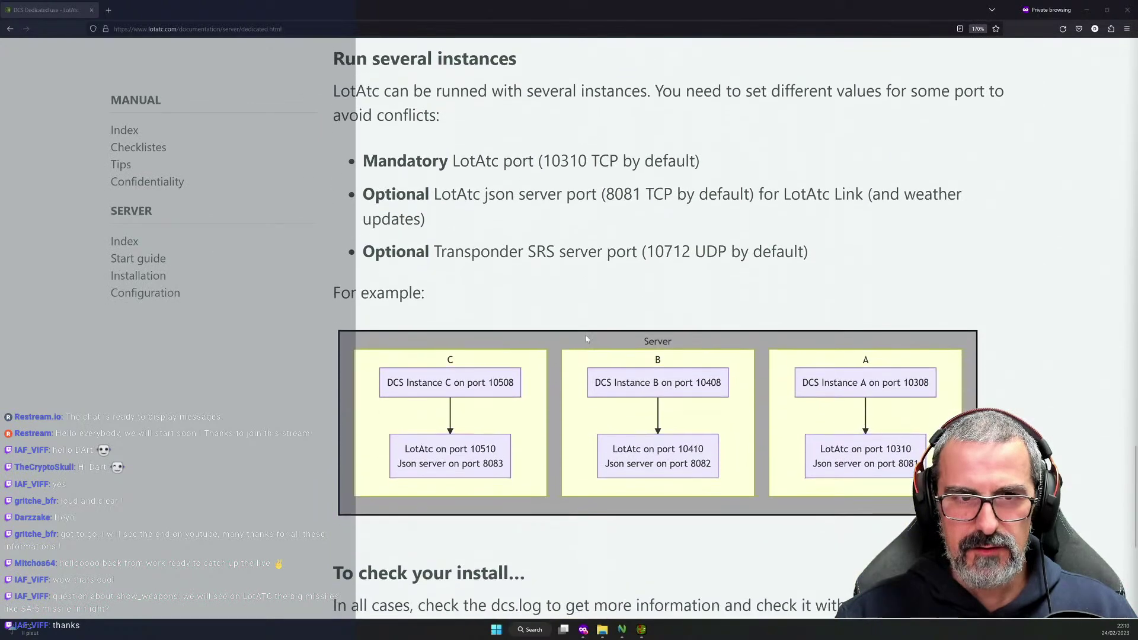
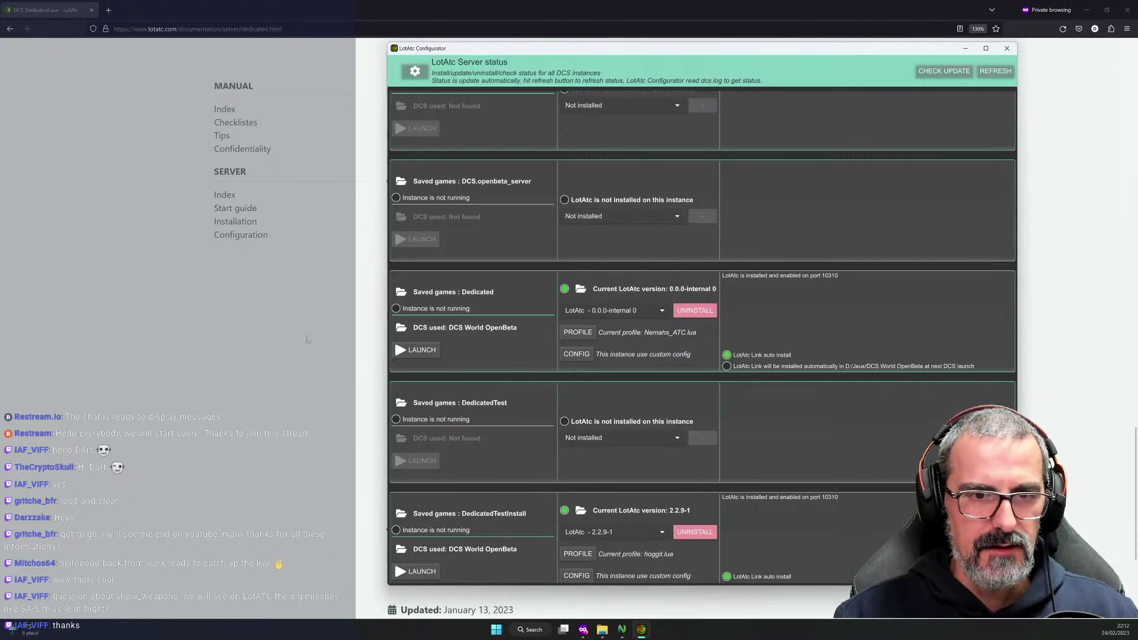
Return to the browser, search the LotAtc site for "transp" and open the Transponder documentation page.
{"action": "left_click", "coordinate": [317, 343]}
{"action": "scroll", "coordinate": [568, 320], "scroll_direction": "up", "scroll_amount": 15}
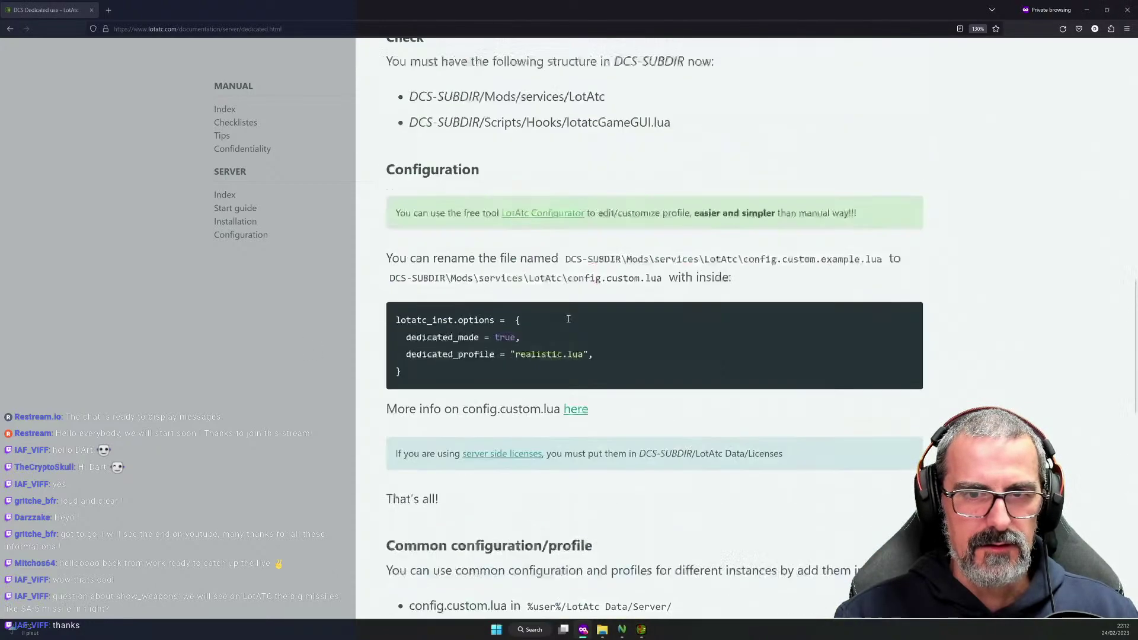
{"action": "scroll", "coordinate": [567, 320], "scroll_direction": "up", "scroll_amount": 3}
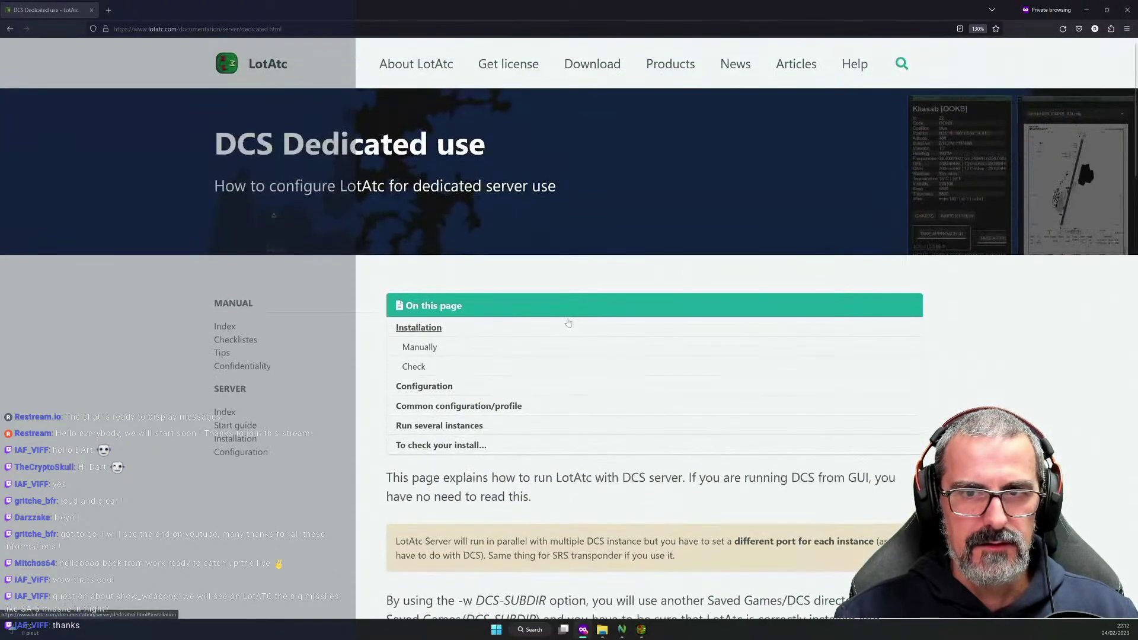
{"action": "left_click", "coordinate": [899, 65]}
{"action": "type", "text": "transp"}
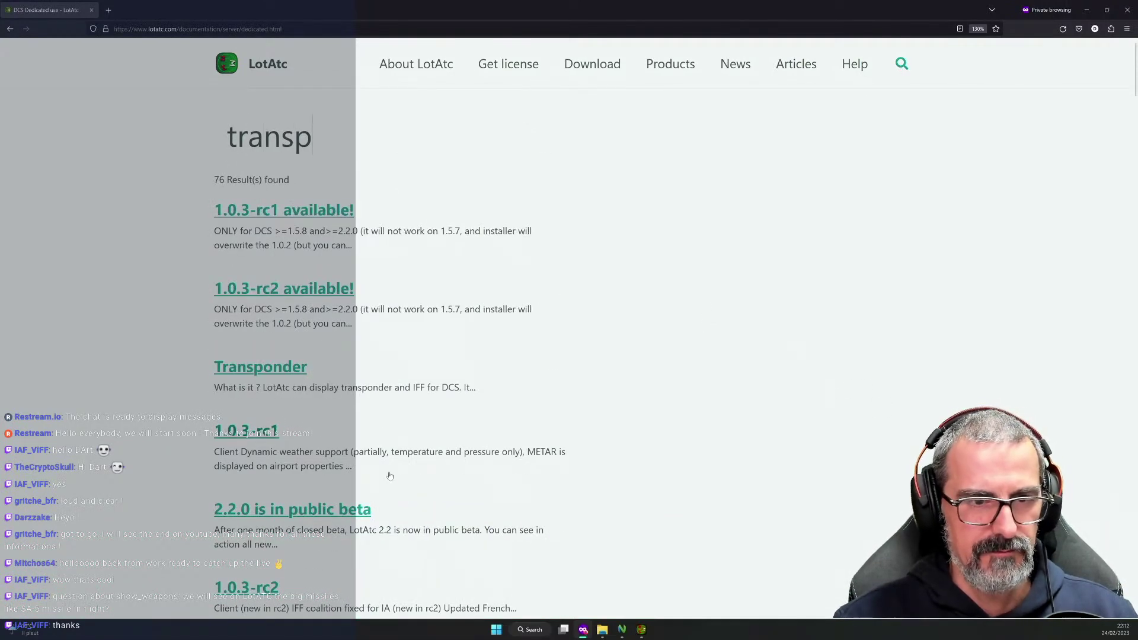
{"action": "left_click", "coordinate": [298, 374]}
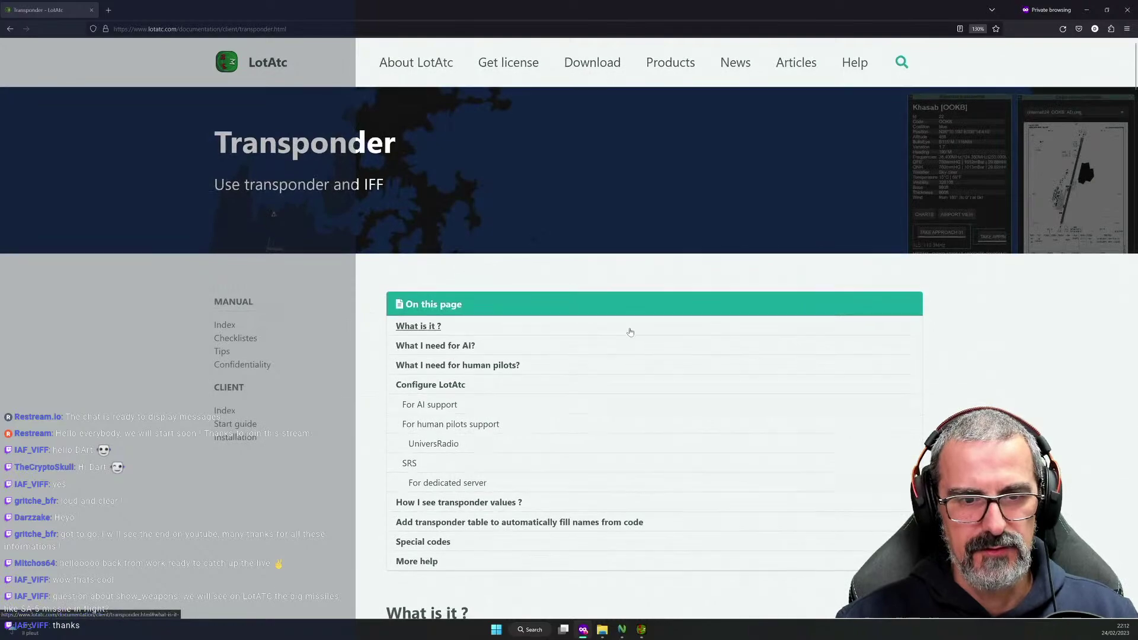
Jump to the section on adding a transponder table to automatically fill names from code, and highlight its heading.
{"action": "scroll", "coordinate": [628, 331], "scroll_direction": "down", "scroll_amount": 3}
{"action": "left_click", "coordinate": [474, 344]}
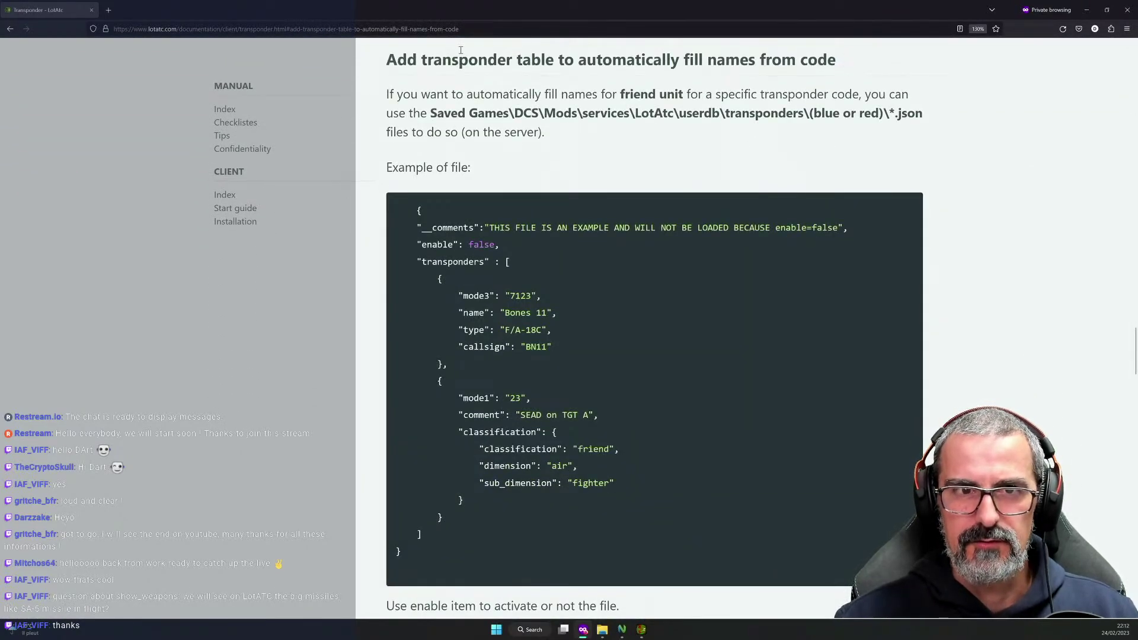
{"action": "left_click_drag", "start_coordinate": [467, 60], "coordinate": [832, 70]}
{"action": "left_click", "coordinate": [564, 218]}
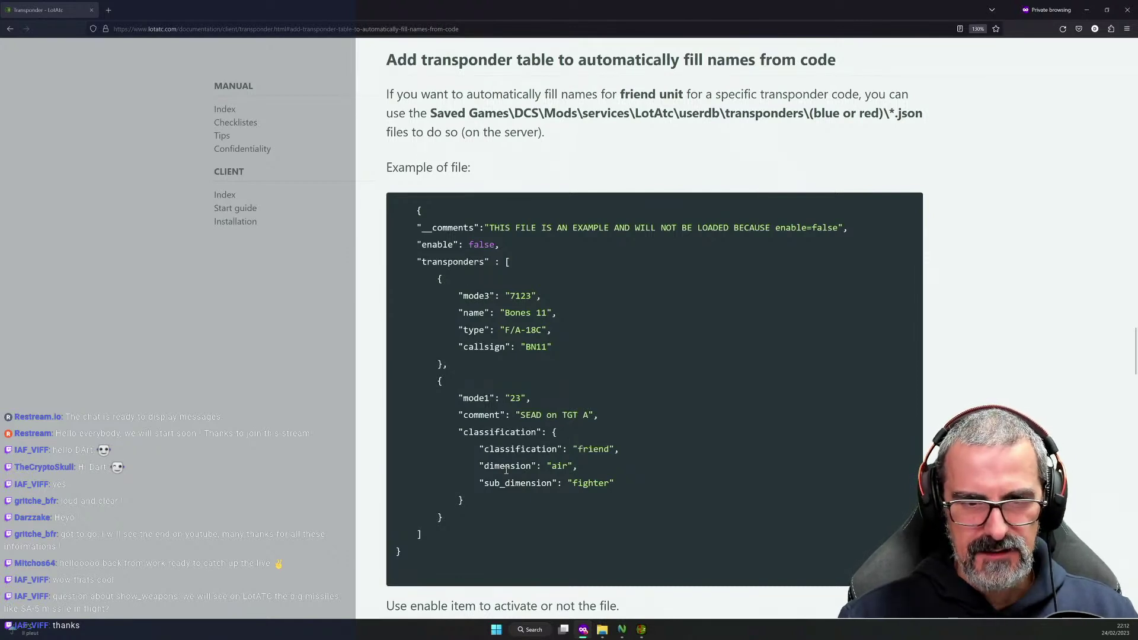
Highlight in turn the mode3 code, name, type and callsign entries of the first transponder in the example file.
{"action": "left_click_drag", "start_coordinate": [453, 295], "coordinate": [563, 305]}
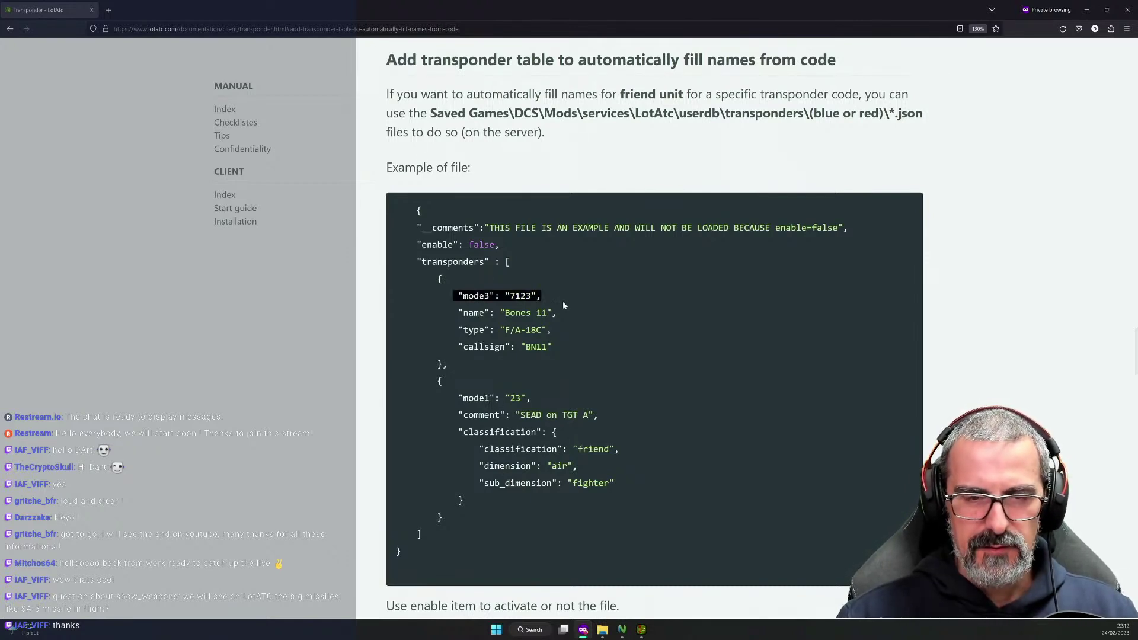
{"action": "double_click", "coordinate": [474, 296]}
{"action": "scroll", "coordinate": [563, 314], "scroll_direction": "down", "scroll_amount": 3}
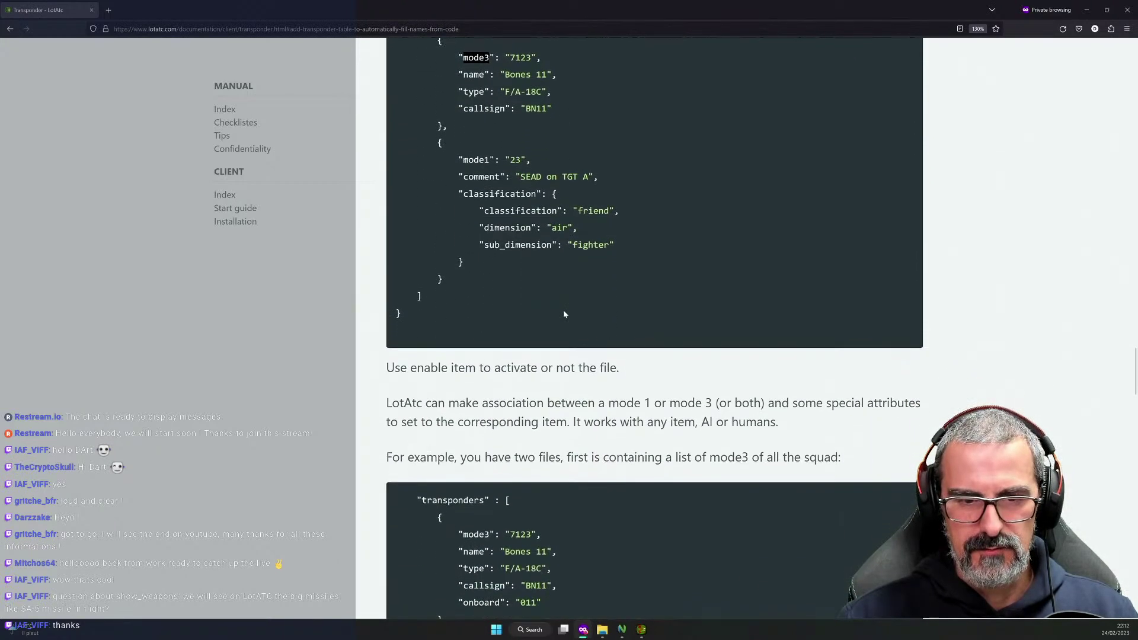
{"action": "scroll", "coordinate": [564, 314], "scroll_direction": "up", "scroll_amount": 3}
{"action": "scroll", "coordinate": [544, 249], "scroll_direction": "up", "scroll_amount": 1}
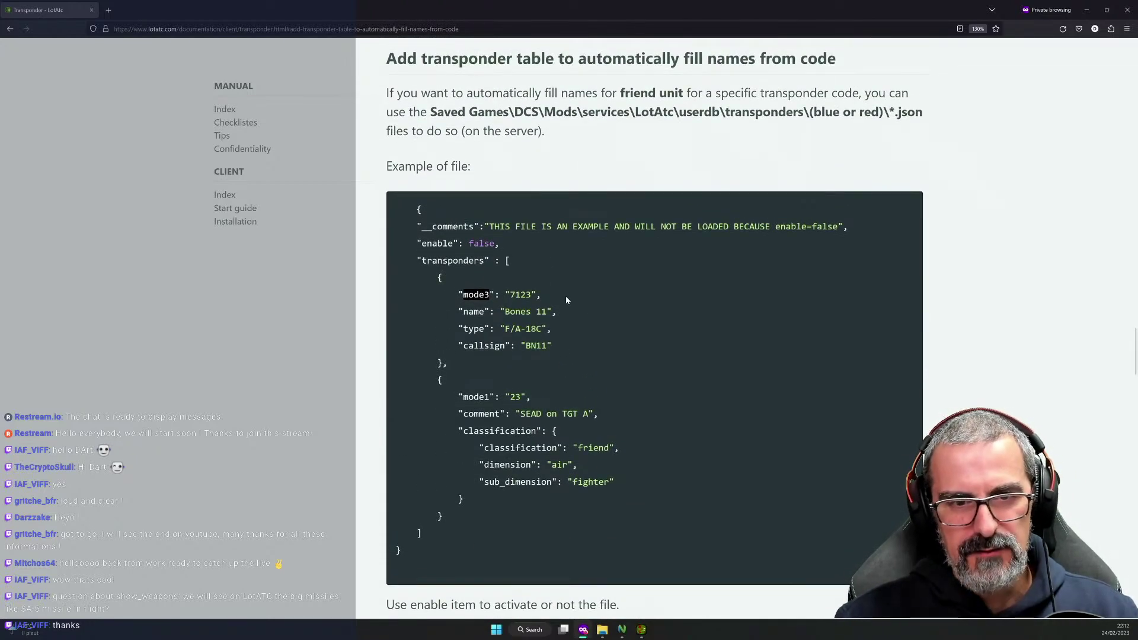
{"action": "double_click", "coordinate": [517, 295]}
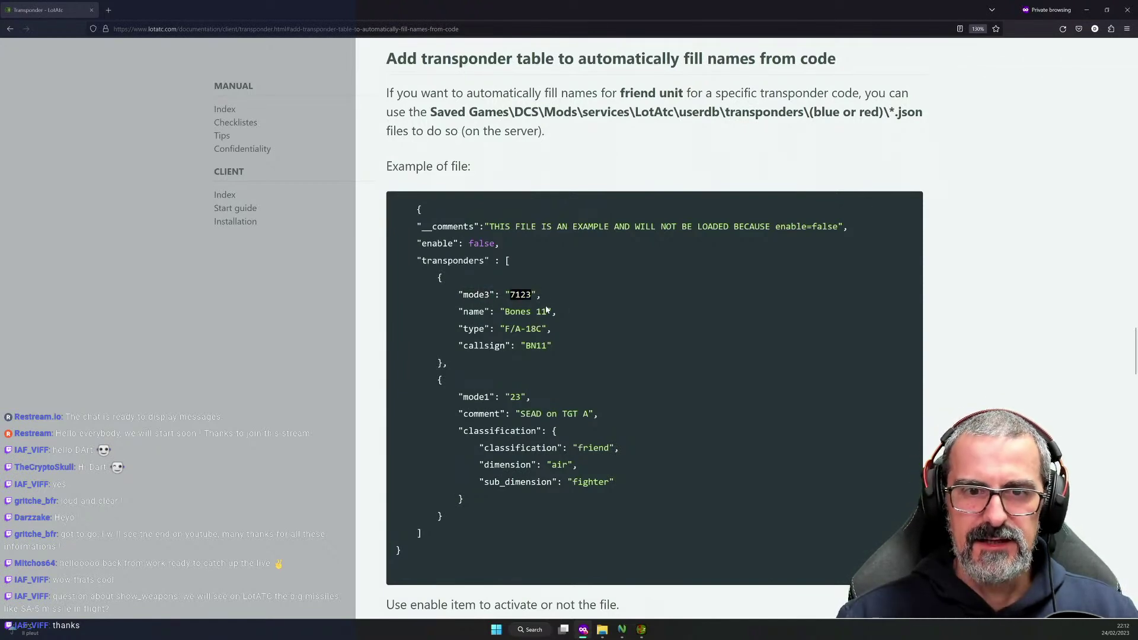
{"action": "left_click_drag", "start_coordinate": [457, 313], "coordinate": [572, 318]}
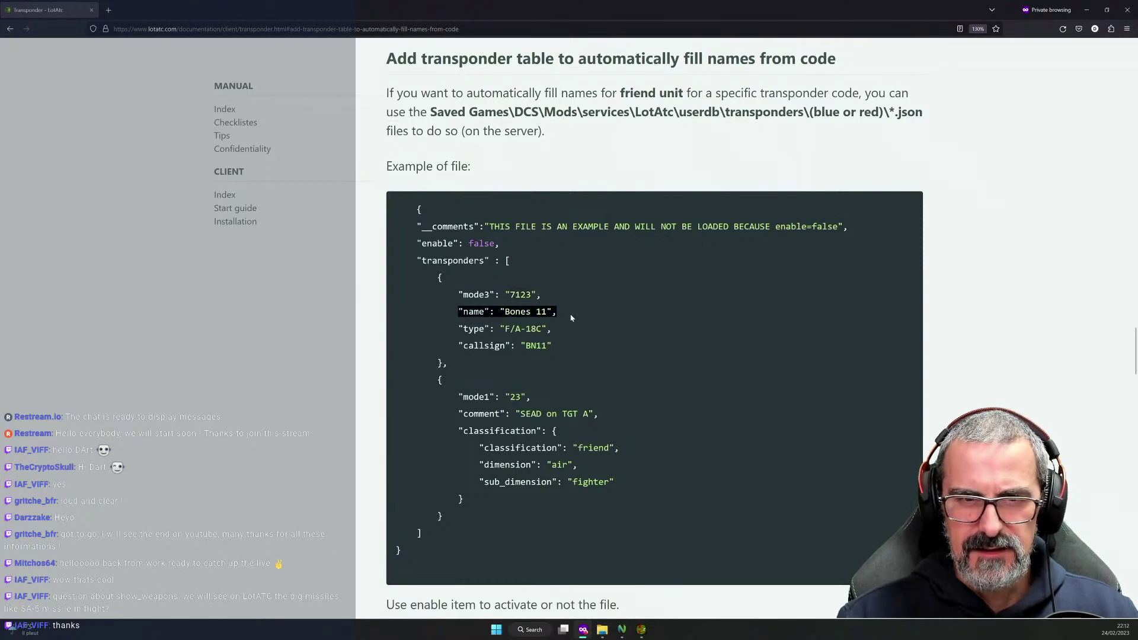
{"action": "left_click_drag", "start_coordinate": [461, 329], "coordinate": [595, 335]}
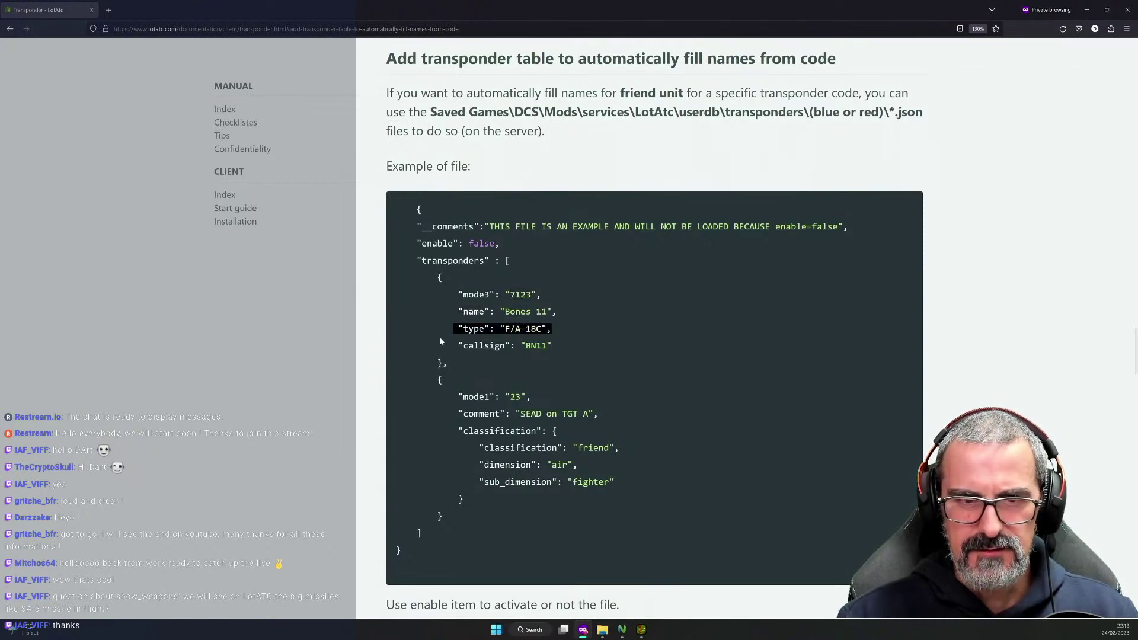
{"action": "left_click_drag", "start_coordinate": [457, 346], "coordinate": [598, 350]}
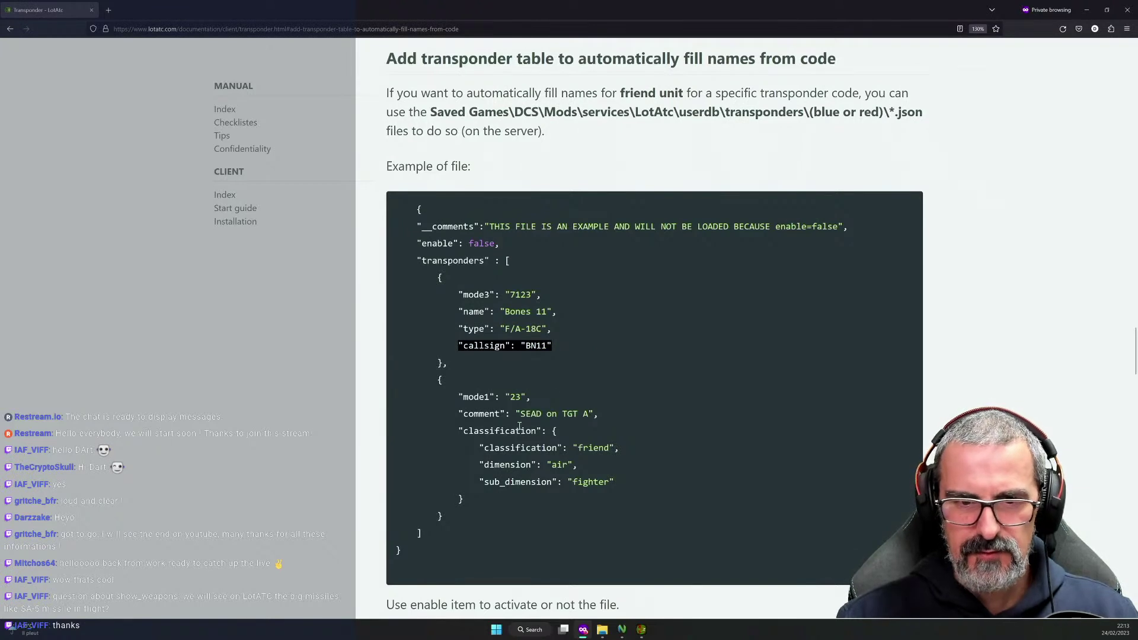
Highlight the classification block in the example's second transponder and point out its dimension and sub_dimension entries.
{"action": "left_click_drag", "start_coordinate": [459, 429], "coordinate": [560, 502]}
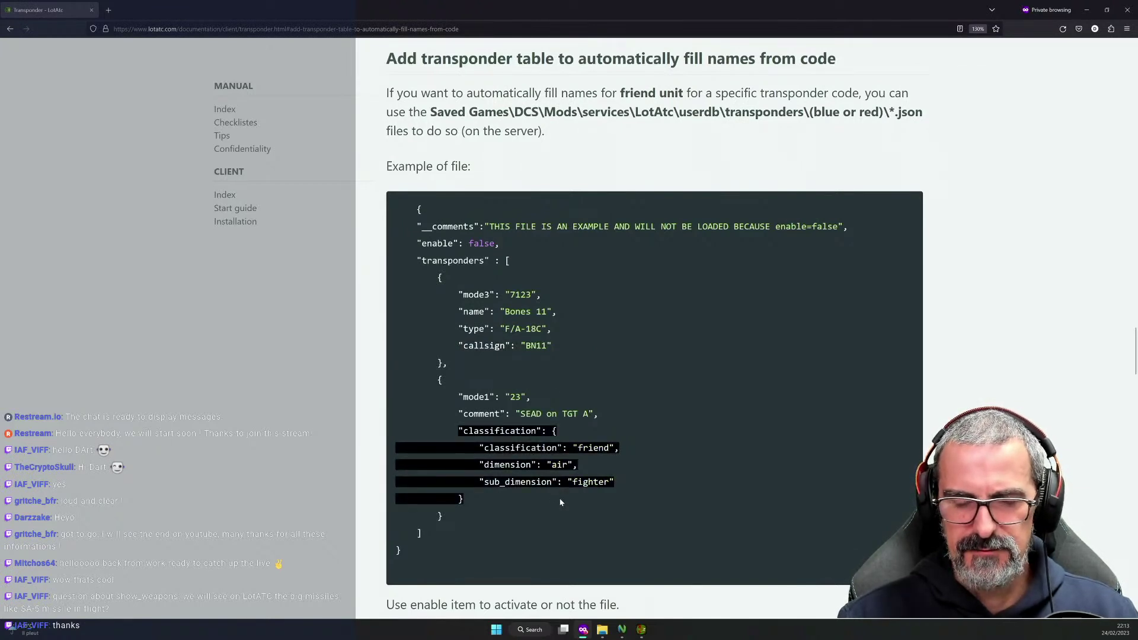
{"action": "left_click", "coordinate": [499, 460]}
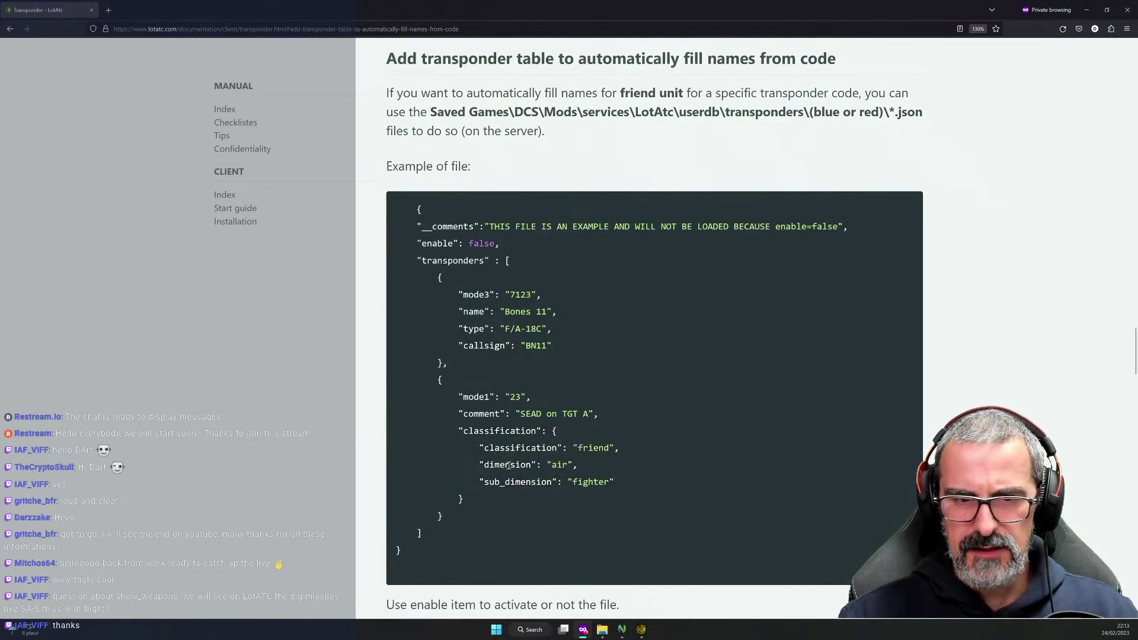
{"action": "double_click", "coordinate": [499, 460]}
{"action": "left_click", "coordinate": [498, 481]}
Look through the squad and mission table examples and the list of properties a transponder match can change.
{"action": "scroll", "coordinate": [540, 477], "scroll_direction": "down", "scroll_amount": 7}
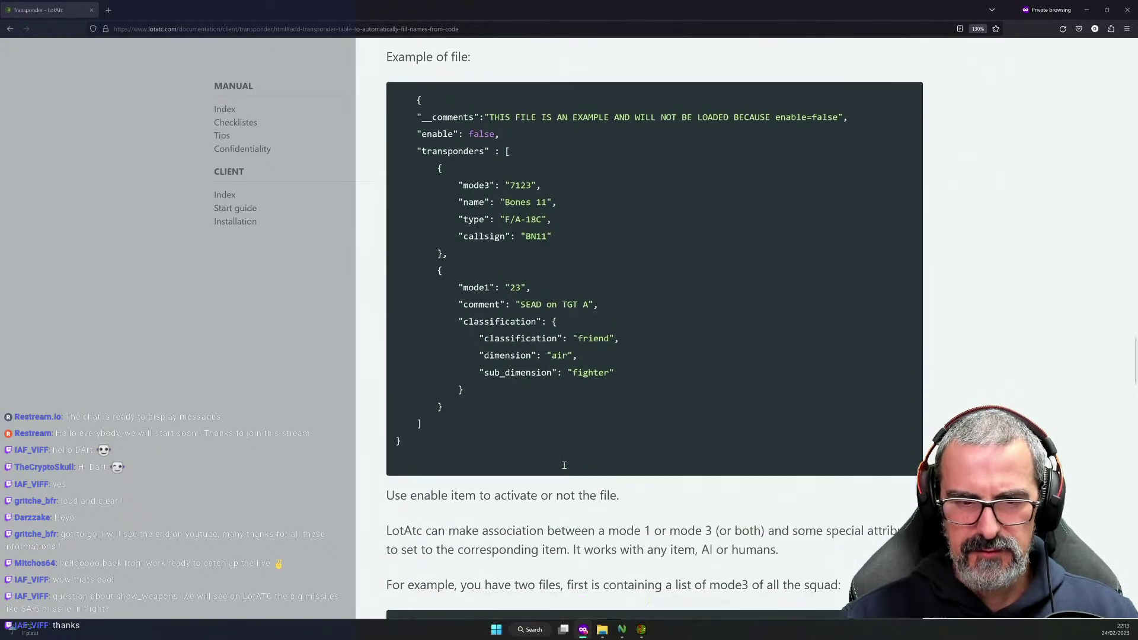
{"action": "scroll", "coordinate": [564, 465], "scroll_direction": "down", "scroll_amount": 12}
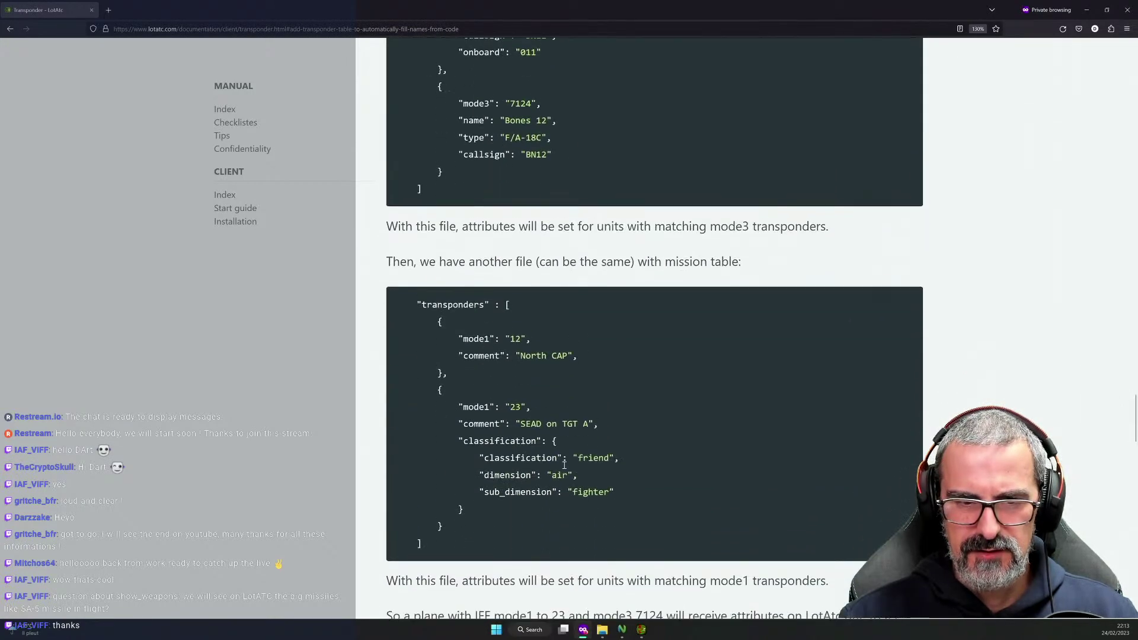
{"action": "scroll", "coordinate": [564, 465], "scroll_direction": "down", "scroll_amount": 5}
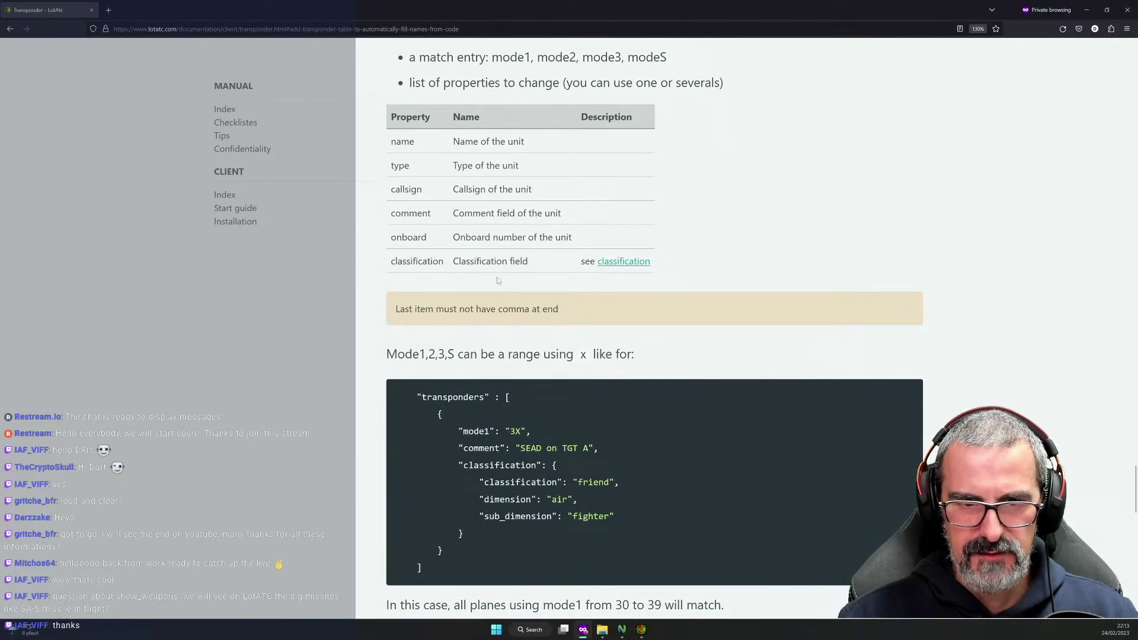
{"action": "scroll", "coordinate": [498, 280], "scroll_direction": "up", "scroll_amount": 13}
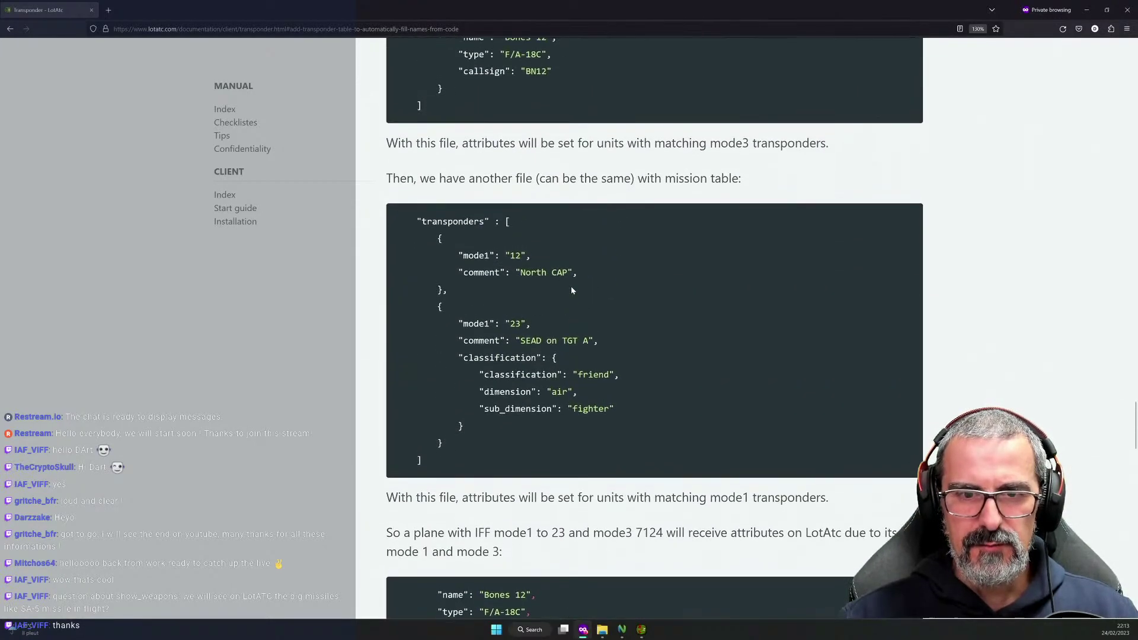
{"action": "scroll", "coordinate": [572, 290], "scroll_direction": "up", "scroll_amount": 6}
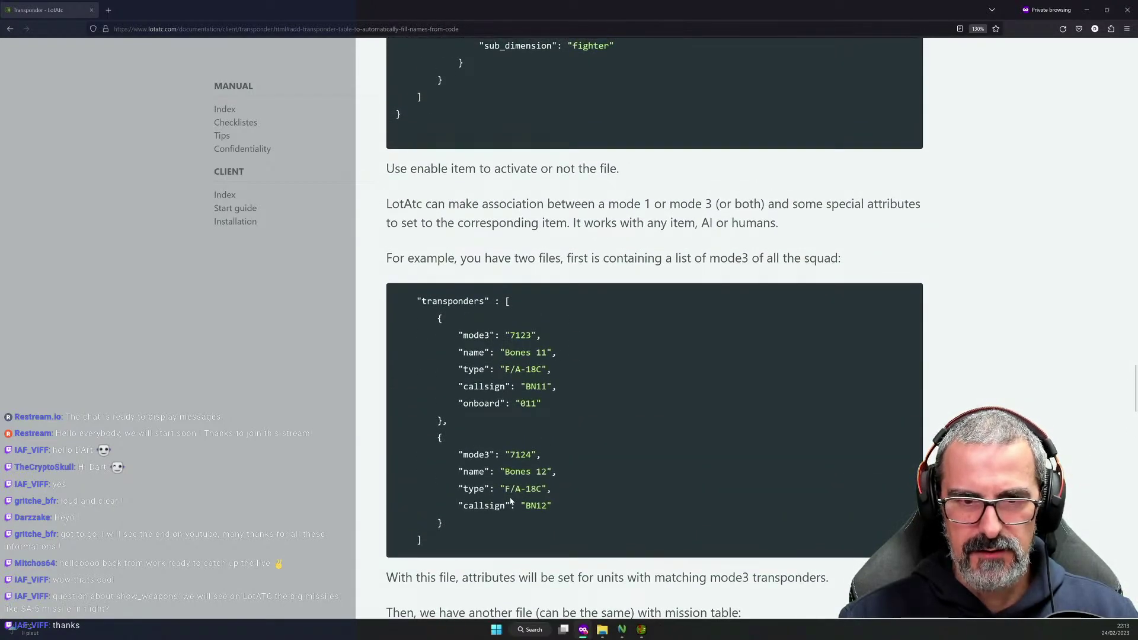
Highlight the mode3 codes in the squad list example and the mode1 entries in the mission table example.
{"action": "scroll", "coordinate": [511, 502], "scroll_direction": "down", "scroll_amount": 1}
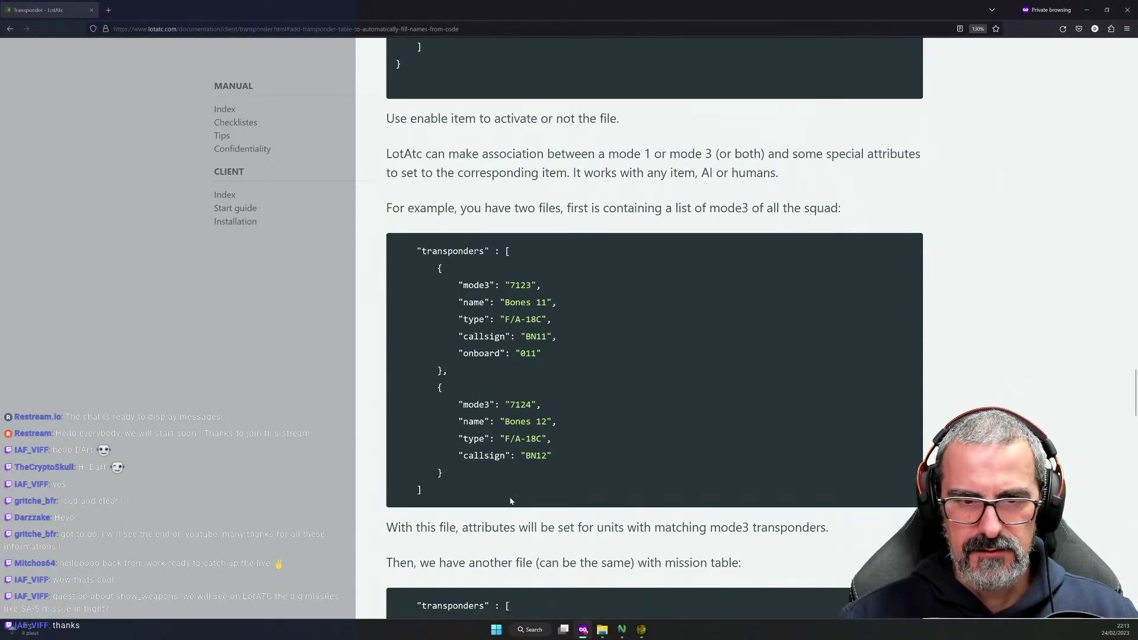
{"action": "double_click", "coordinate": [523, 273]}
{"action": "triple_click", "coordinate": [521, 393]}
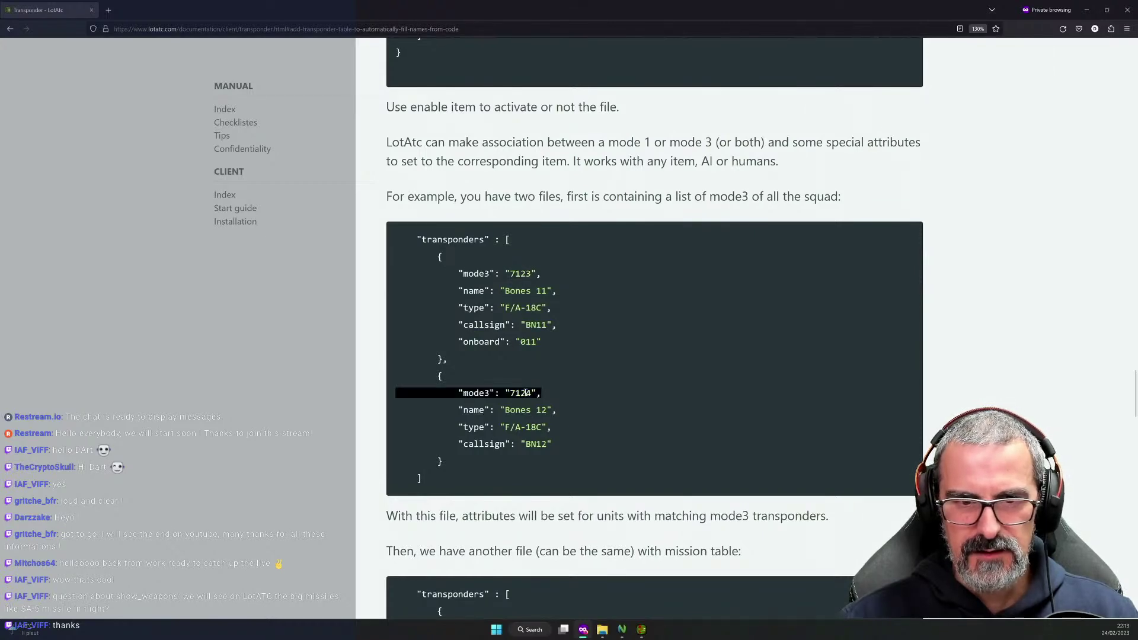
{"action": "scroll", "coordinate": [533, 449], "scroll_direction": "down", "scroll_amount": 5}
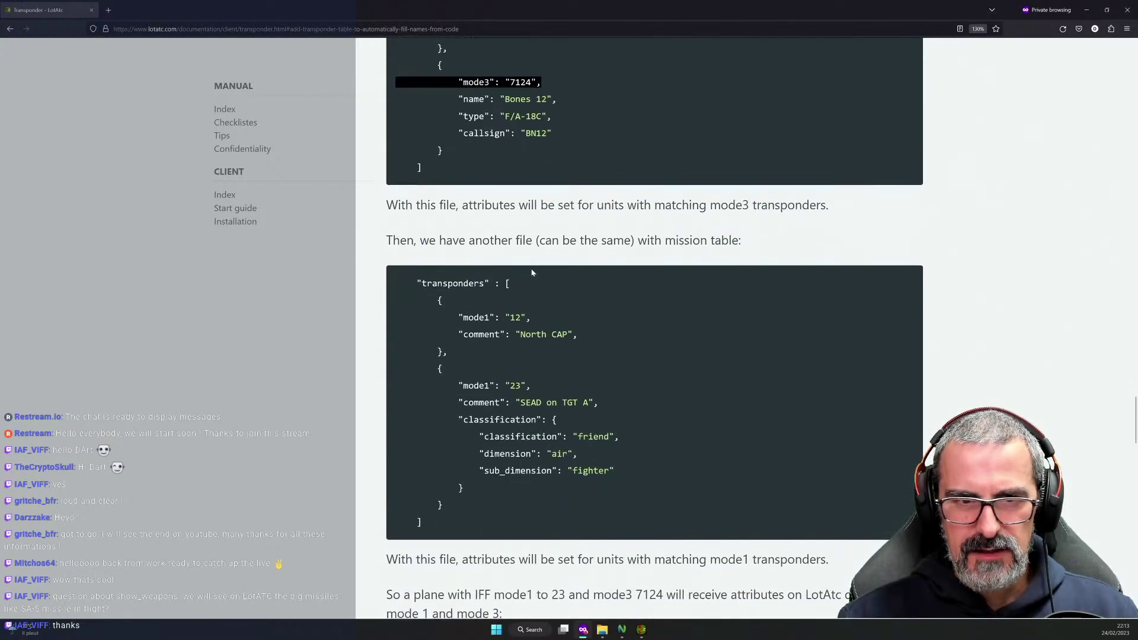
{"action": "double_click", "coordinate": [473, 385]}
{"action": "double_click", "coordinate": [476, 318]}
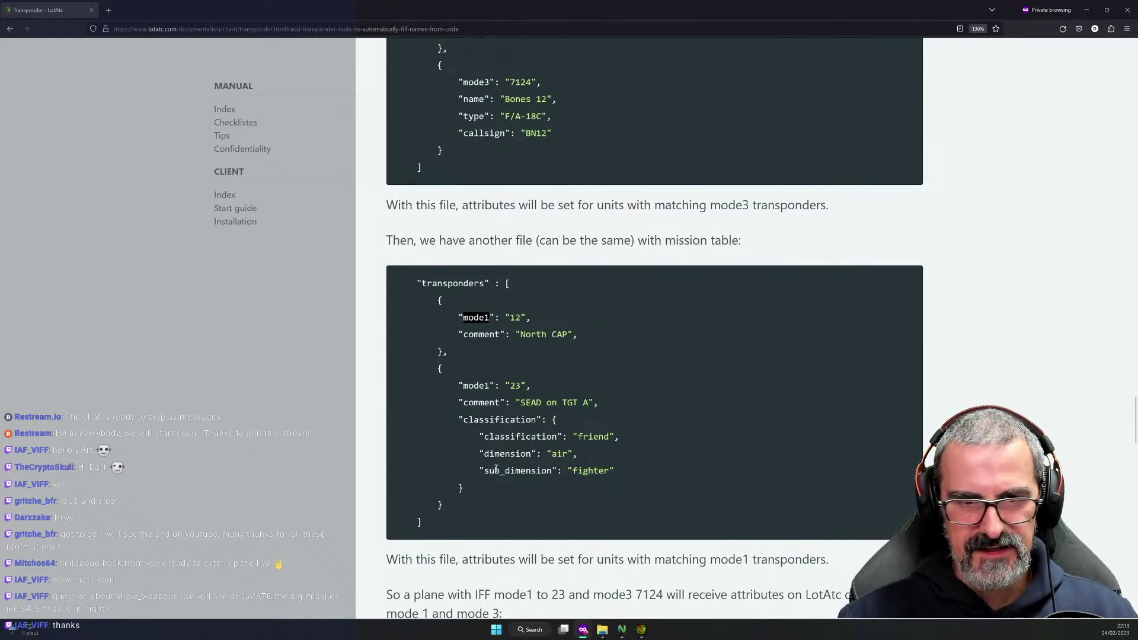
Highlight mode3 code 7123 in the squad list, followed by mode1 code 12 in the mission table.
{"action": "scroll", "coordinate": [573, 412], "scroll_direction": "up", "scroll_amount": 2}
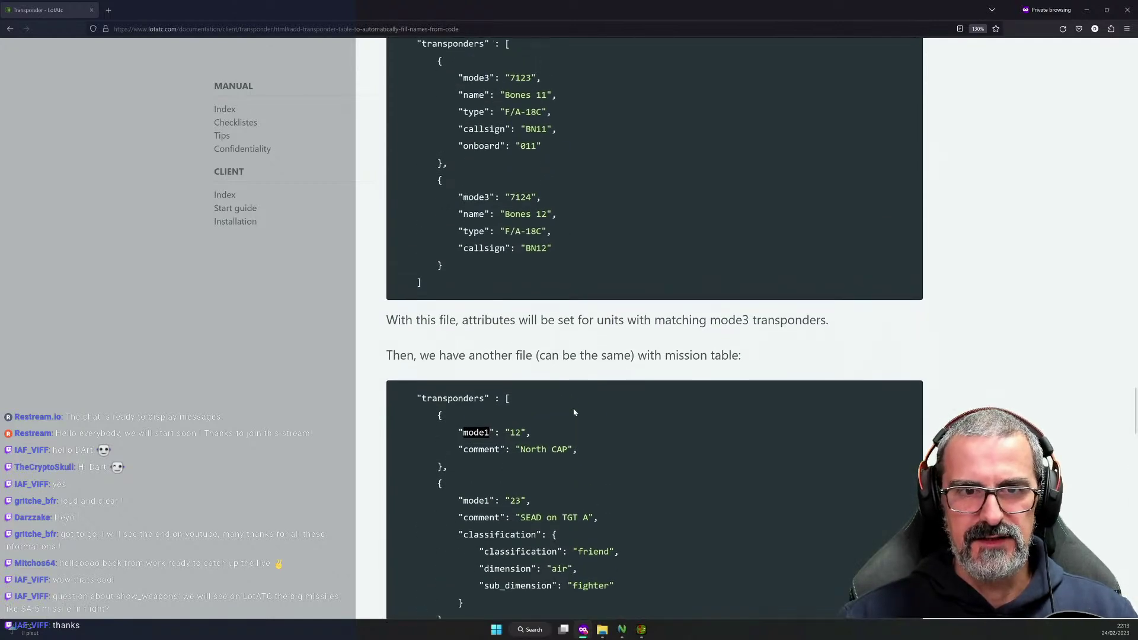
{"action": "double_click", "coordinate": [519, 86]}
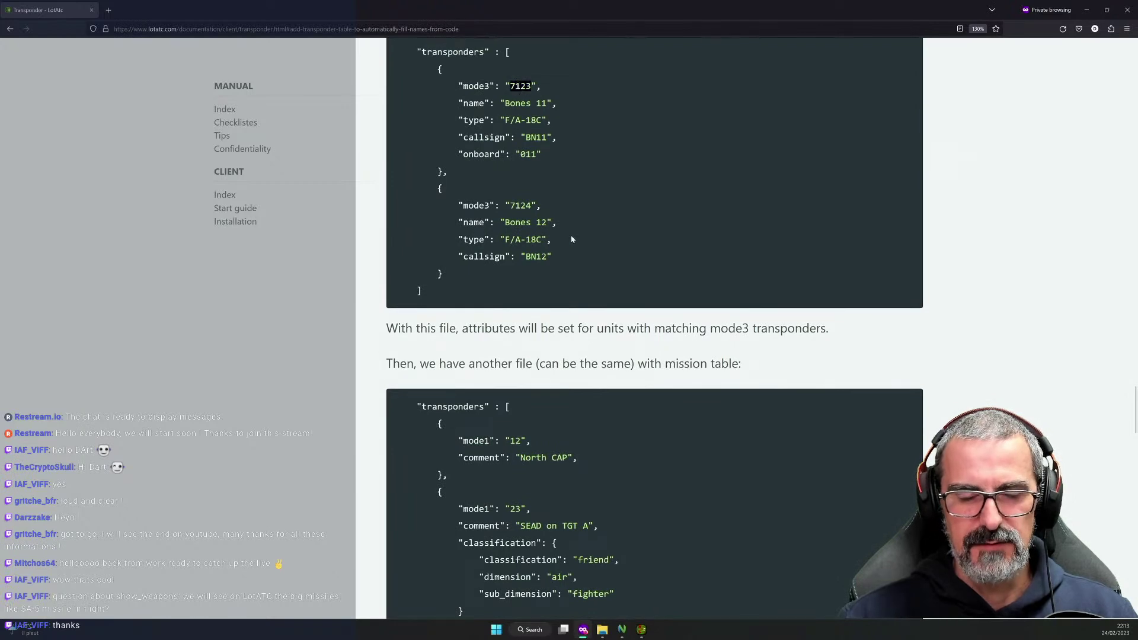
{"action": "double_click", "coordinate": [514, 440]}
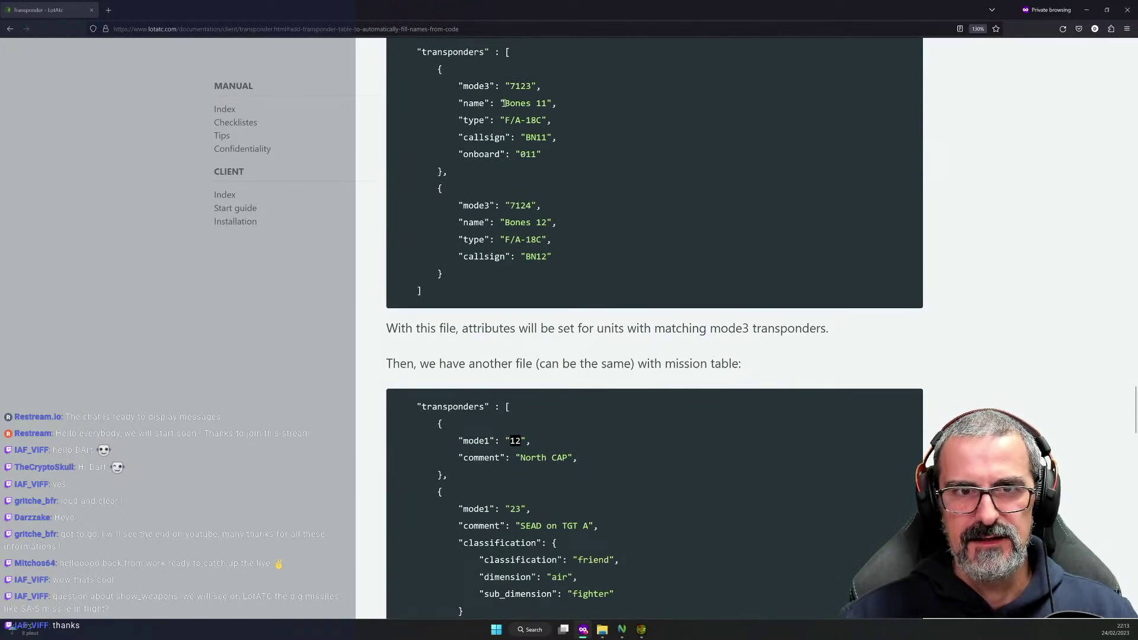
Highlight the name-to-onboard attributes of the first squad entry and the "North CAP" comment in the mission table, clearing the selection at the end.
{"action": "left_click_drag", "start_coordinate": [503, 103], "coordinate": [541, 154]}
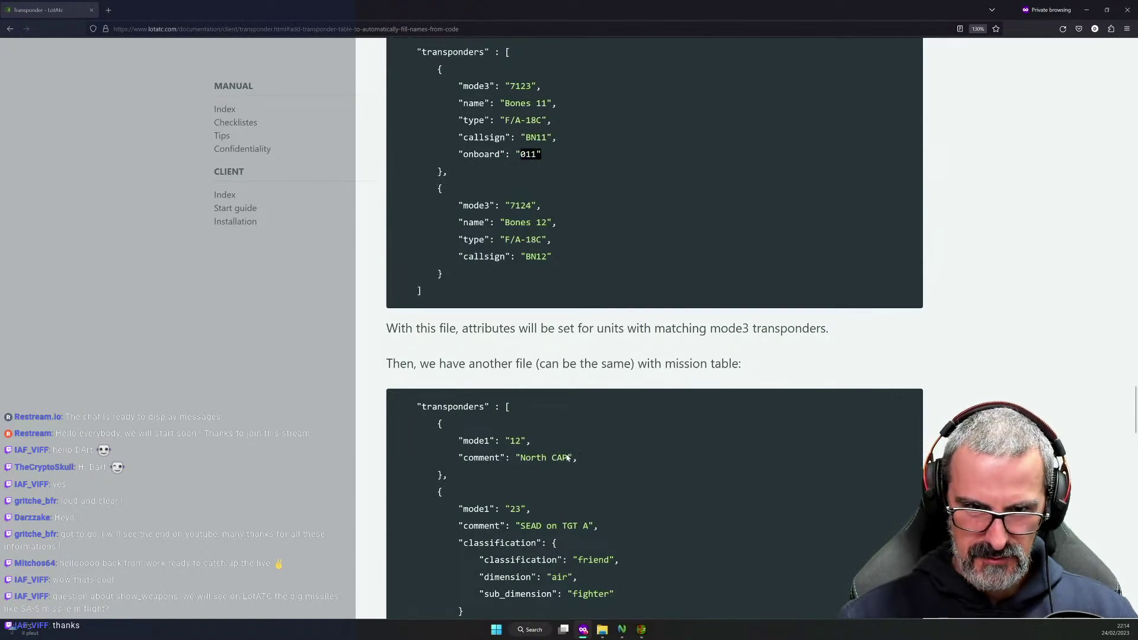
{"action": "left_click_drag", "start_coordinate": [505, 457], "coordinate": [574, 459]}
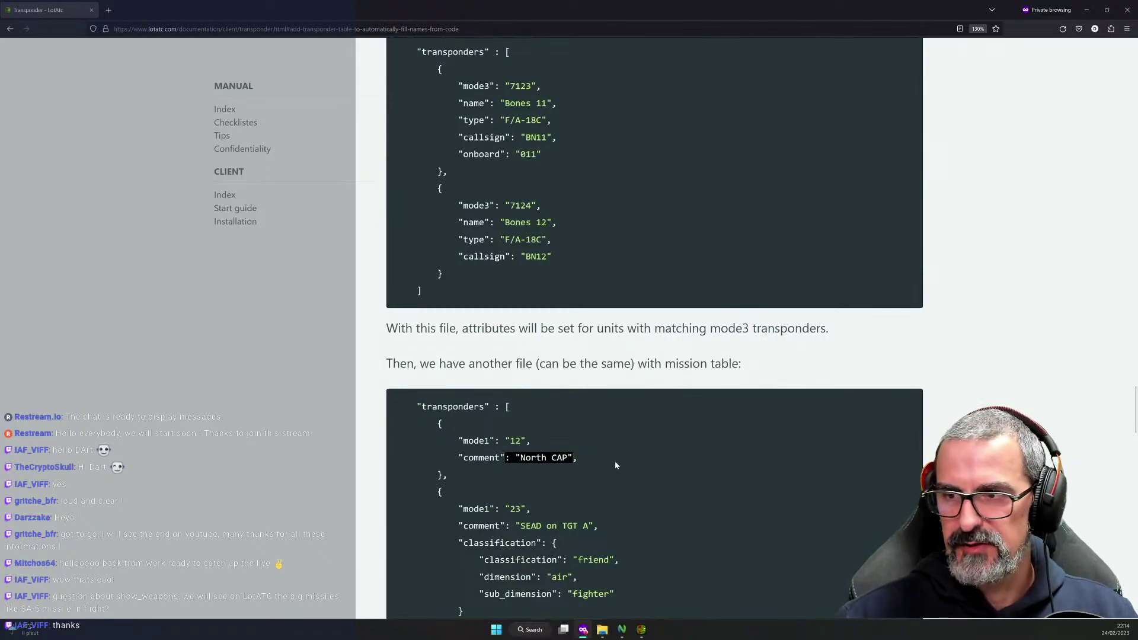
{"action": "scroll", "coordinate": [614, 460], "scroll_direction": "down", "scroll_amount": 2}
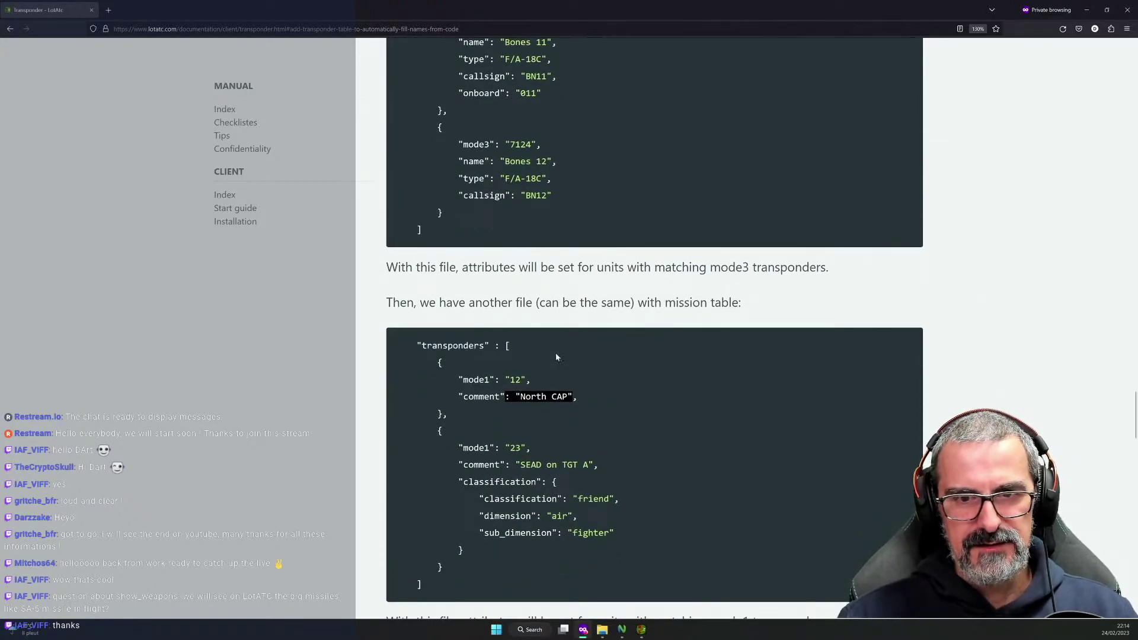
{"action": "left_click", "coordinate": [559, 406]}
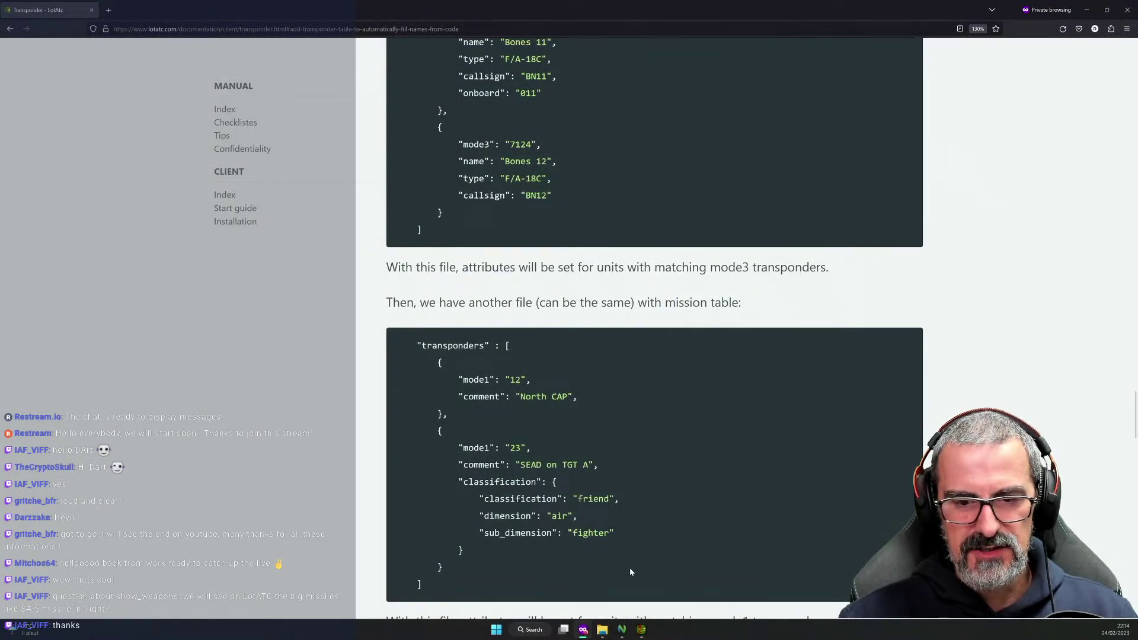
Switch to File Explorer and open the blue subfolder of transponders in the LotAtc Data Server folder.
{"action": "mouse_move", "coordinate": [602, 629]}
{"action": "mouse_move", "coordinate": [621, 590]}
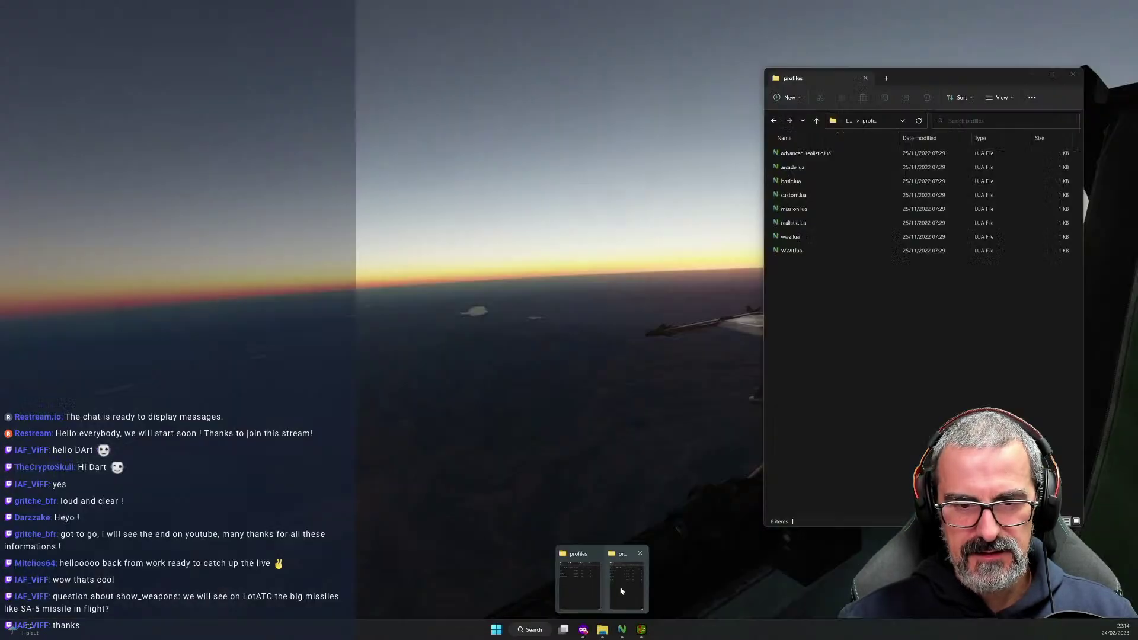
{"action": "left_click", "coordinate": [581, 581]}
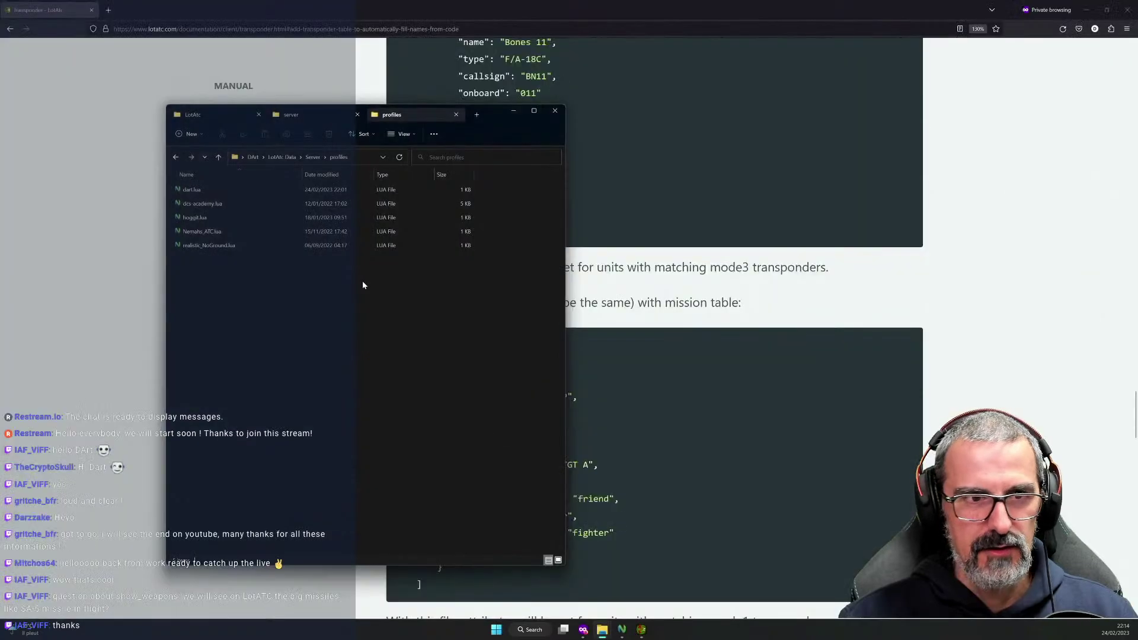
{"action": "left_click", "coordinate": [310, 157]}
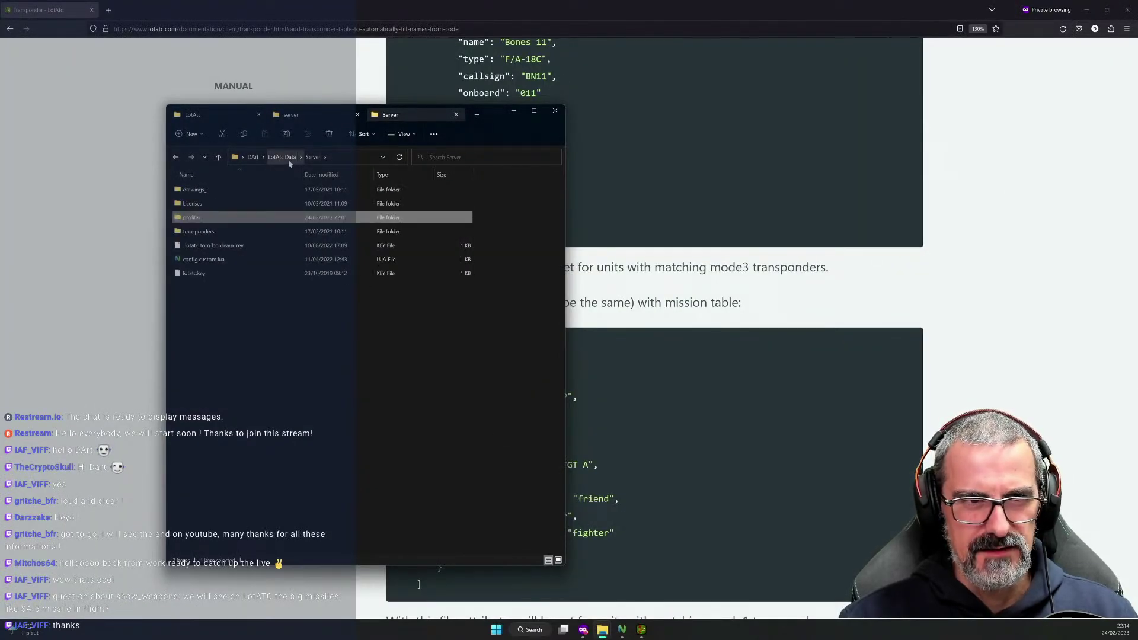
{"action": "double_click", "coordinate": [204, 231]}
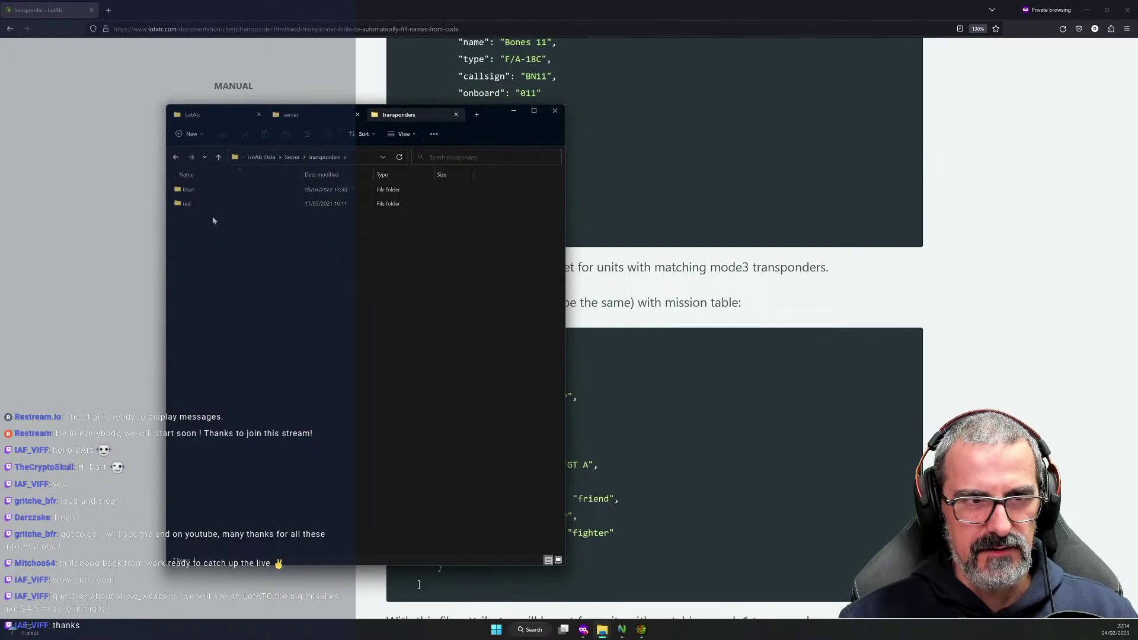
{"action": "double_click", "coordinate": [200, 191]}
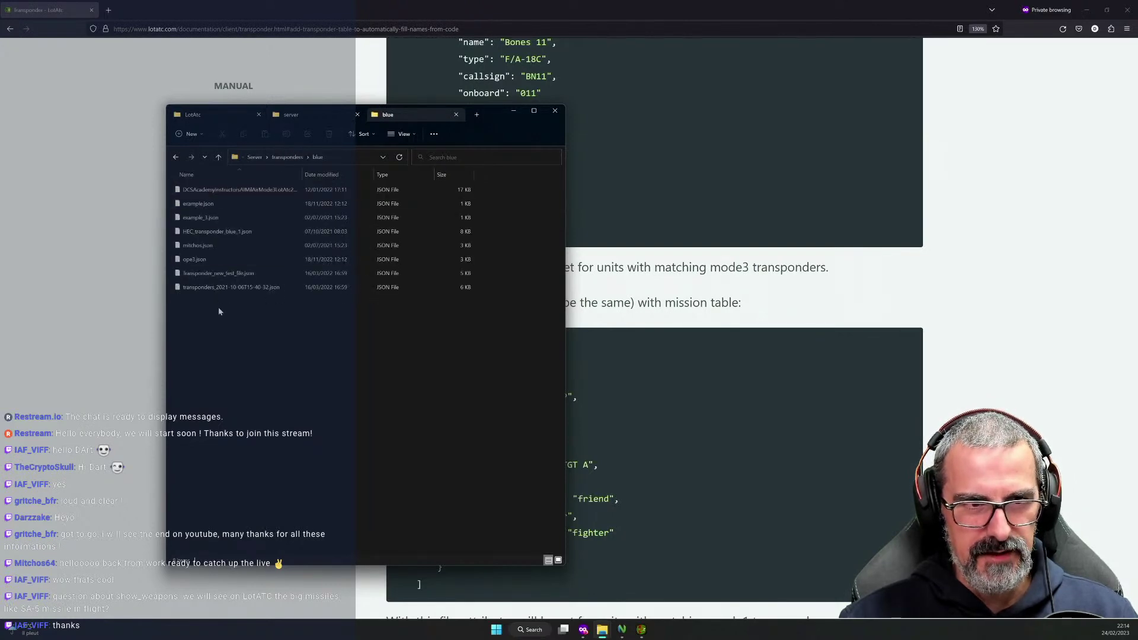
Return to the Server folder and open the blue subfolder of drawings_.
{"action": "left_click", "coordinate": [254, 157]}
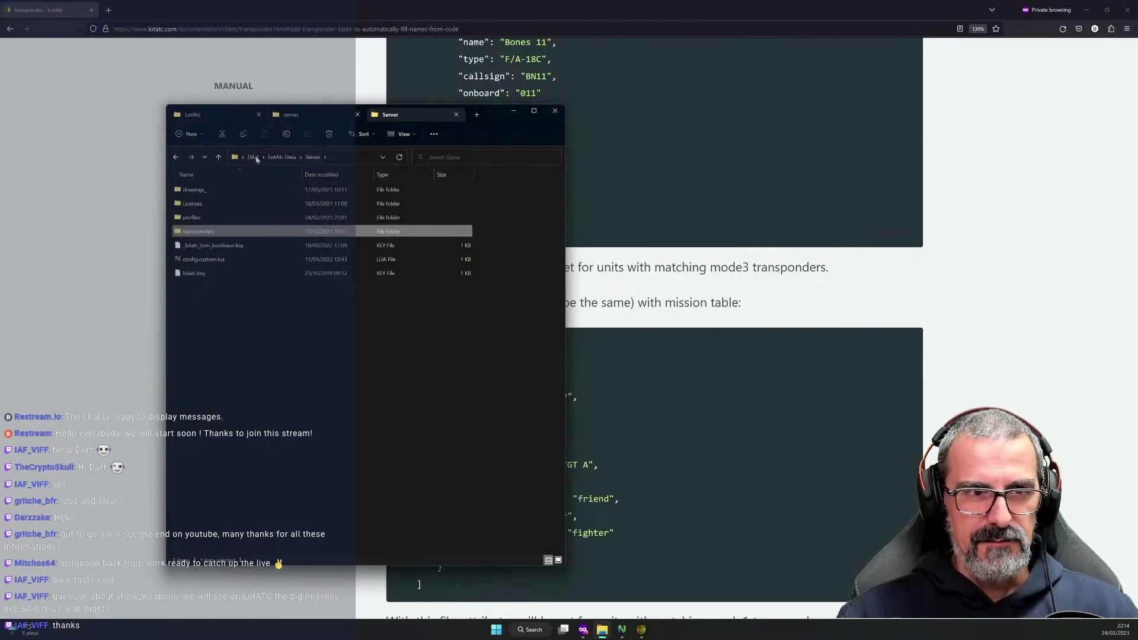
{"action": "double_click", "coordinate": [195, 190]}
{"action": "double_click", "coordinate": [199, 190]}
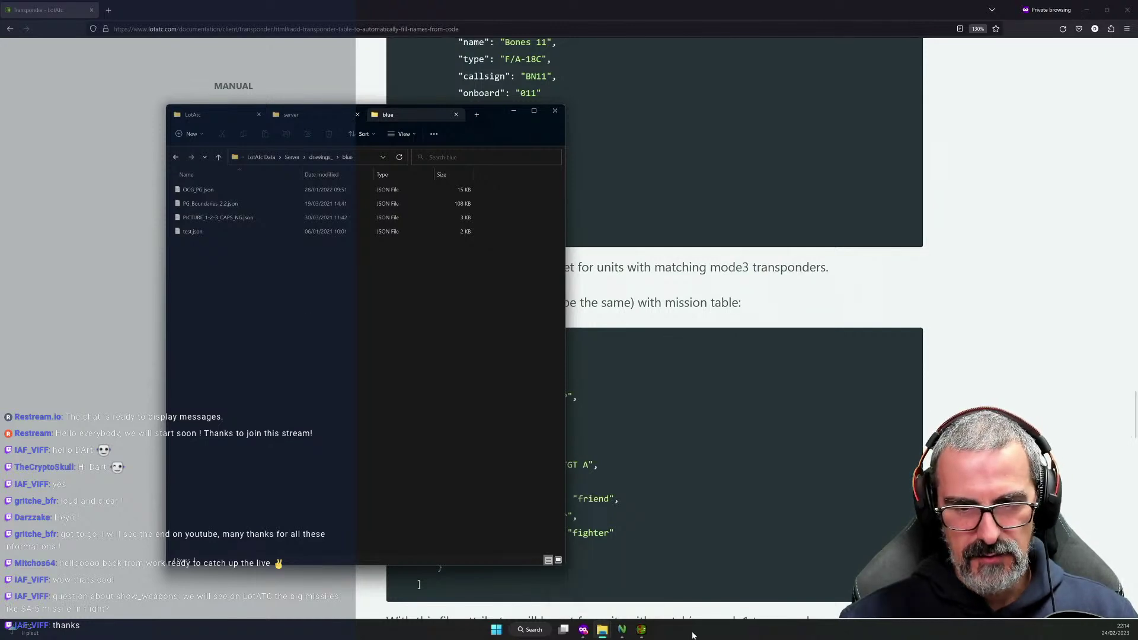
Switch to LotAtc Configurator and look through the Dedicated instance's Common setup, Plugins and Dedicated use settings.
{"action": "left_click", "coordinate": [640, 629]}
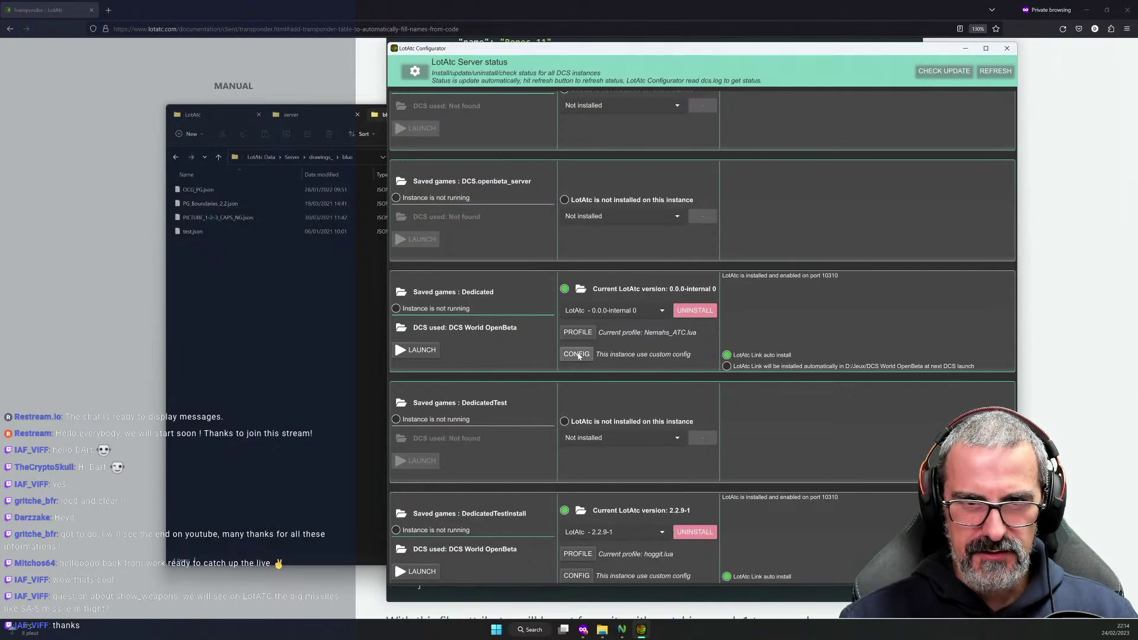
{"action": "left_click", "coordinate": [576, 354]}
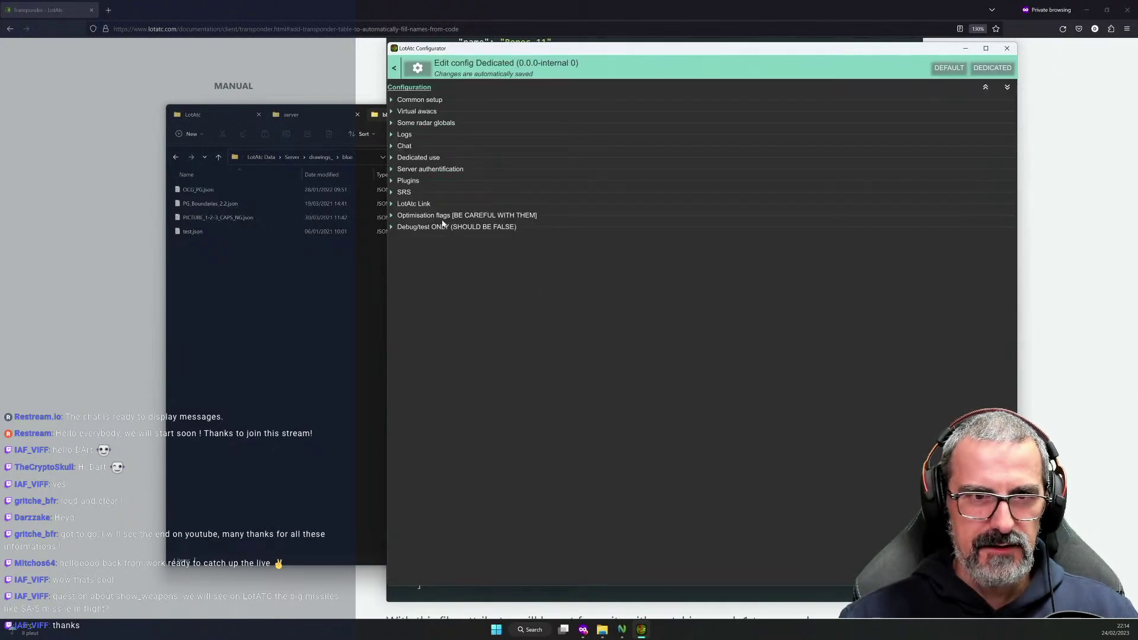
{"action": "left_click", "coordinate": [421, 100]}
{"action": "left_click", "coordinate": [421, 101]}
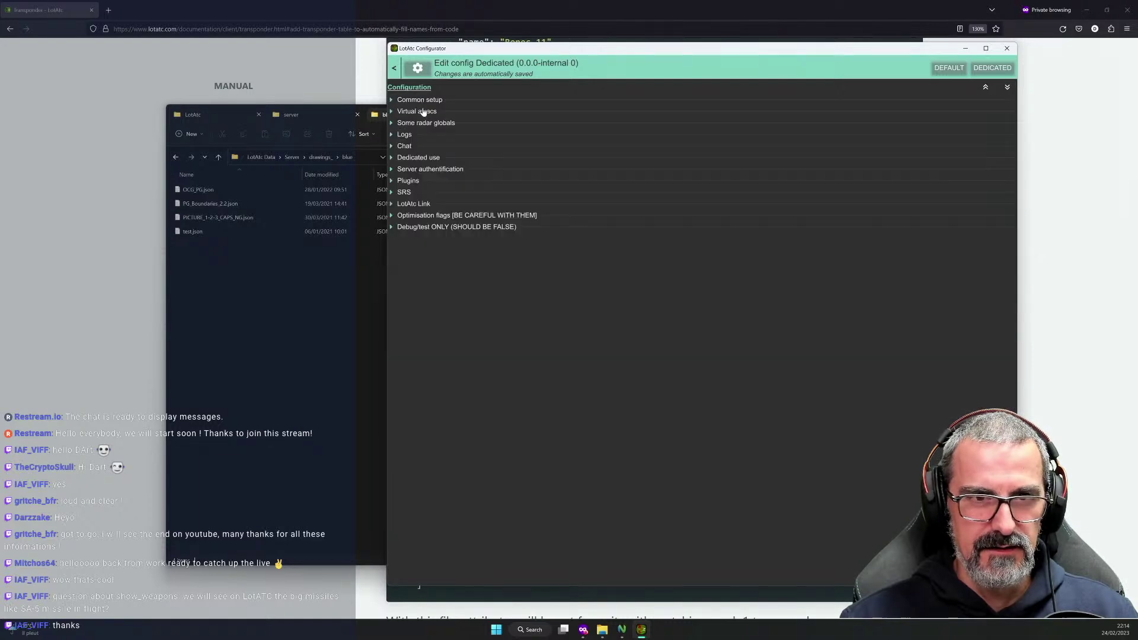
{"action": "left_click", "coordinate": [421, 180]}
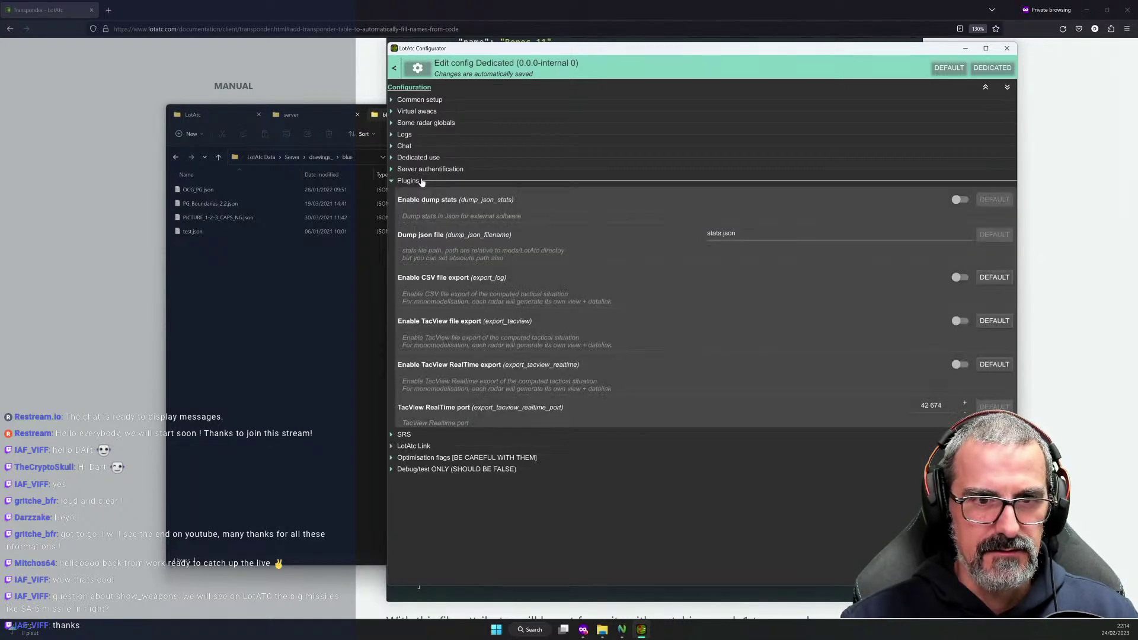
{"action": "left_click", "coordinate": [421, 181]}
{"action": "left_click", "coordinate": [414, 159]}
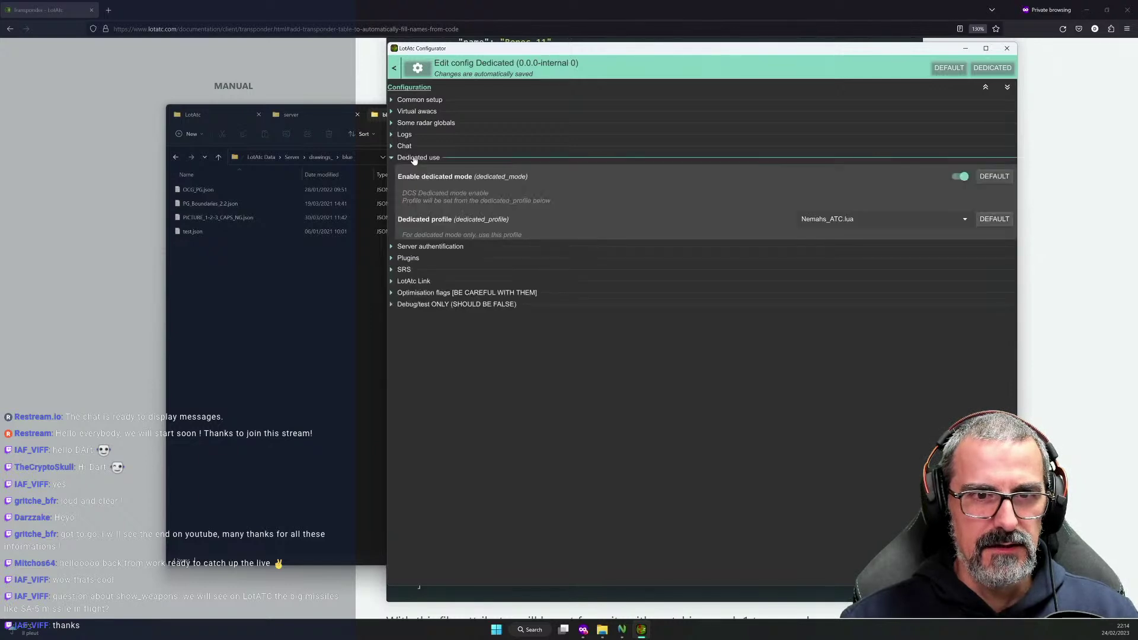
{"action": "left_click", "coordinate": [414, 159]}
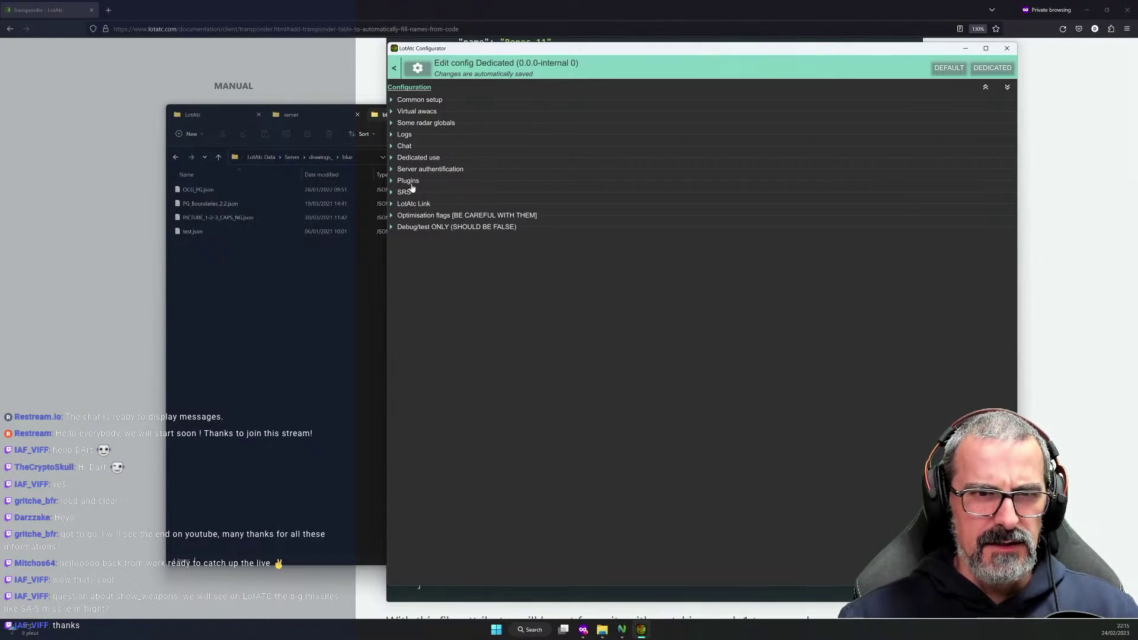
{"action": "left_click", "coordinate": [417, 101]}
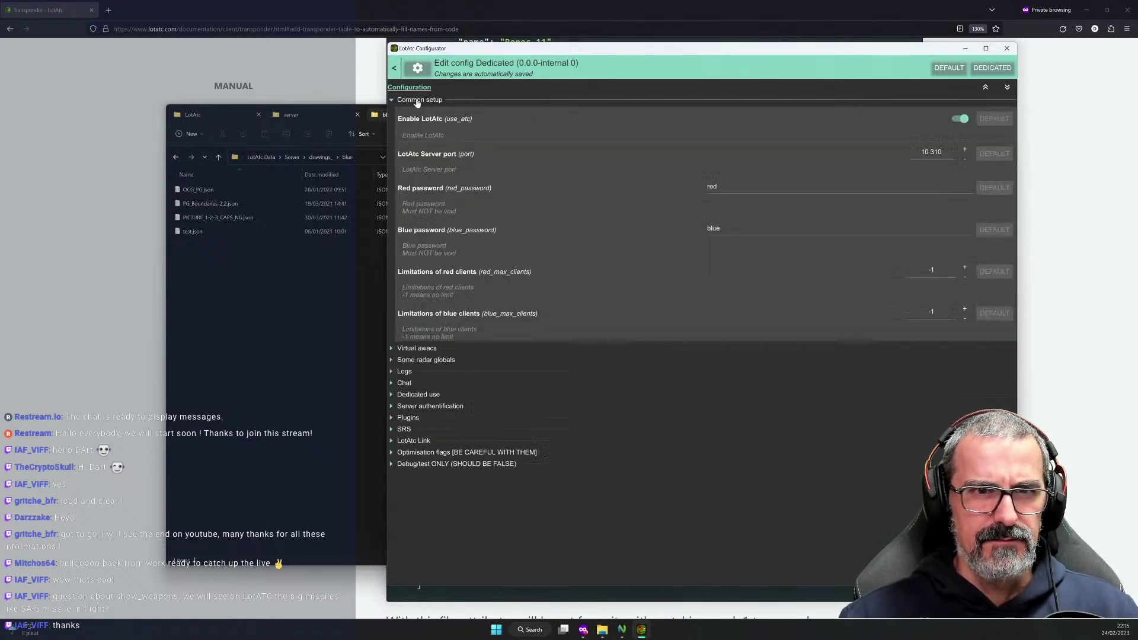
{"action": "left_click", "coordinate": [417, 101]}
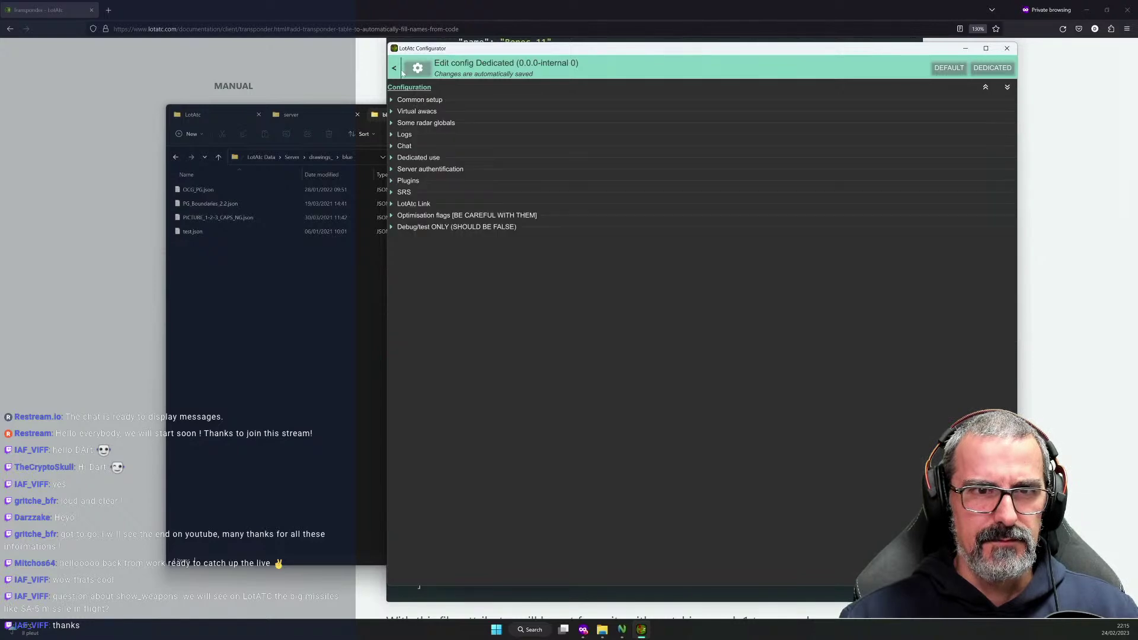
{"action": "left_click", "coordinate": [395, 70]}
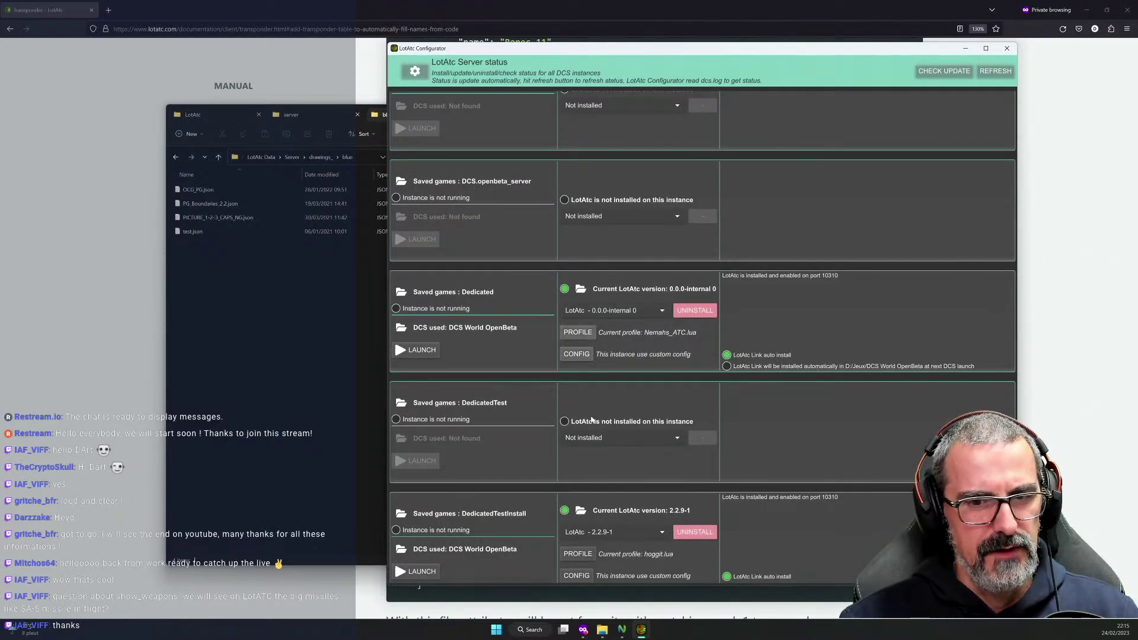
Examine the Dedicated instance's LotAtc Link choices for importing DCS drawings and marks without changing them, and close the configurator.
{"action": "left_click", "coordinate": [577, 354]}
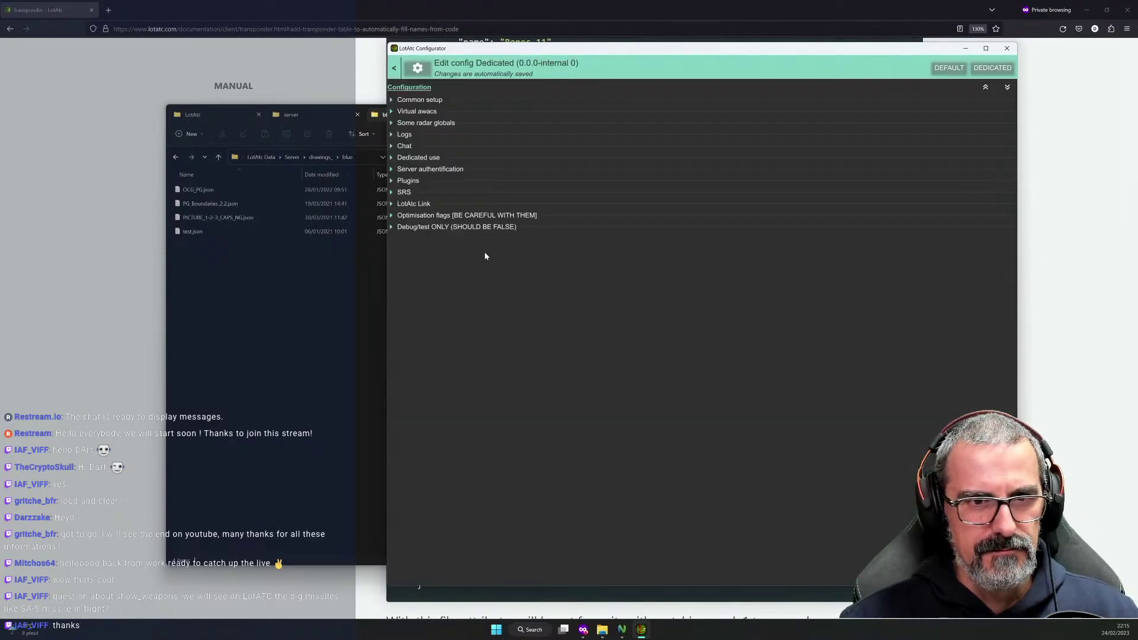
{"action": "left_click", "coordinate": [407, 205]}
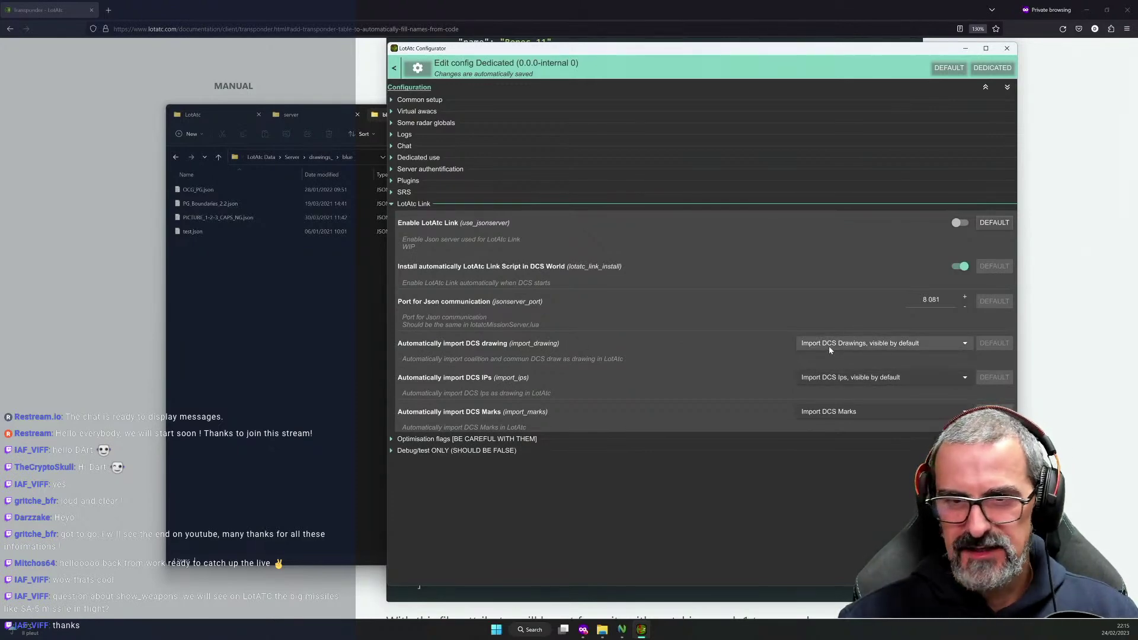
{"action": "left_click", "coordinate": [864, 349]}
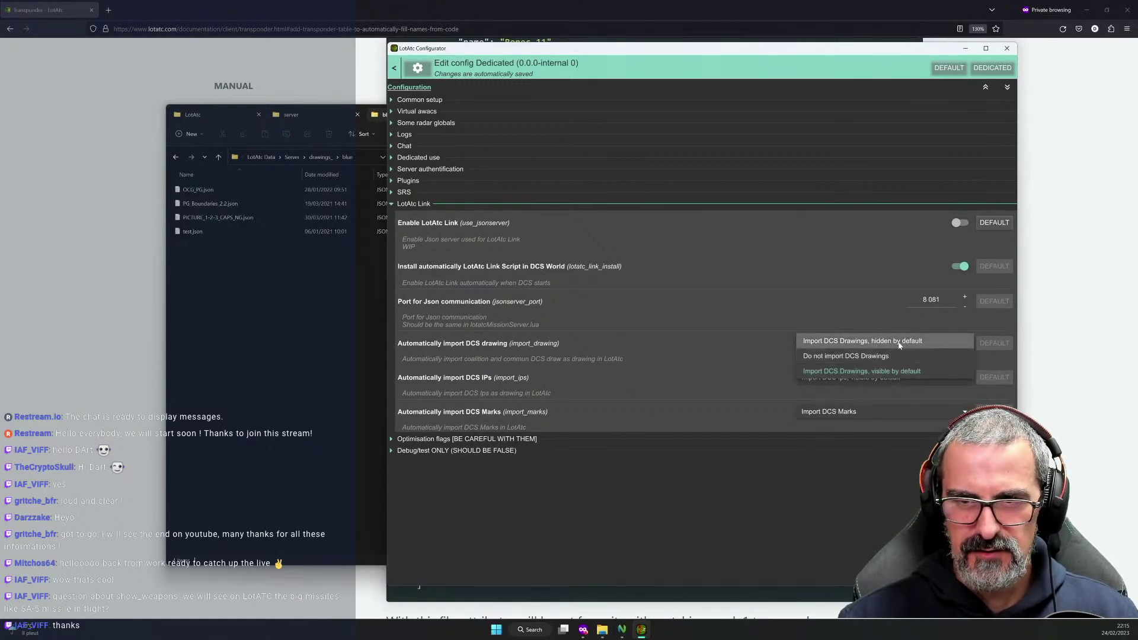
{"action": "left_click", "coordinate": [724, 336]}
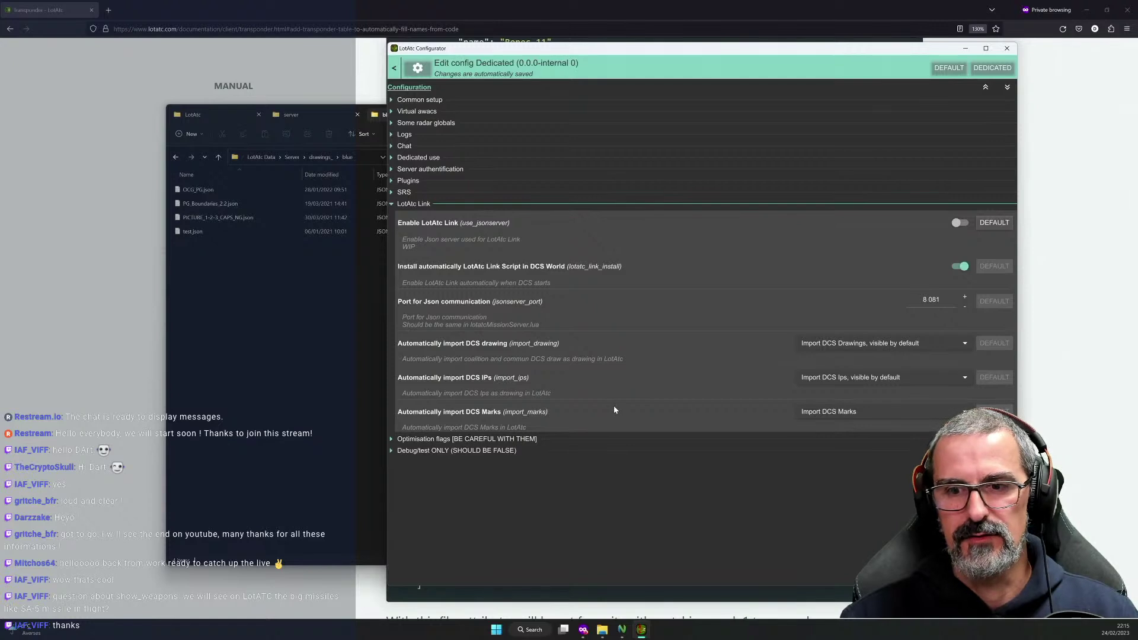
{"action": "left_click", "coordinate": [830, 412]}
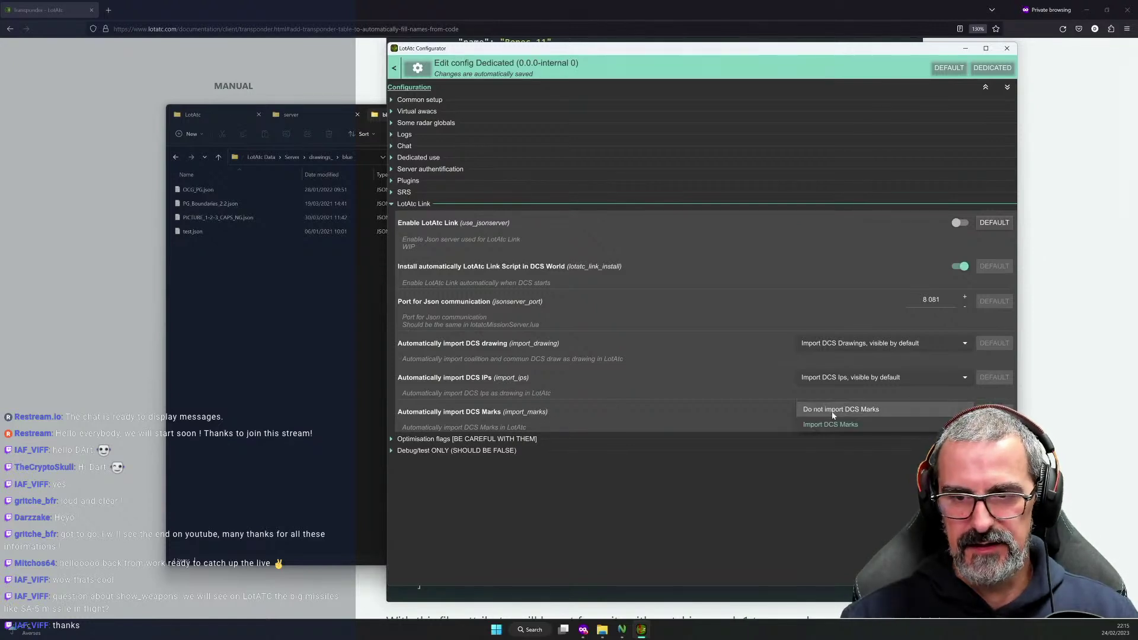
{"action": "left_click", "coordinate": [674, 310]}
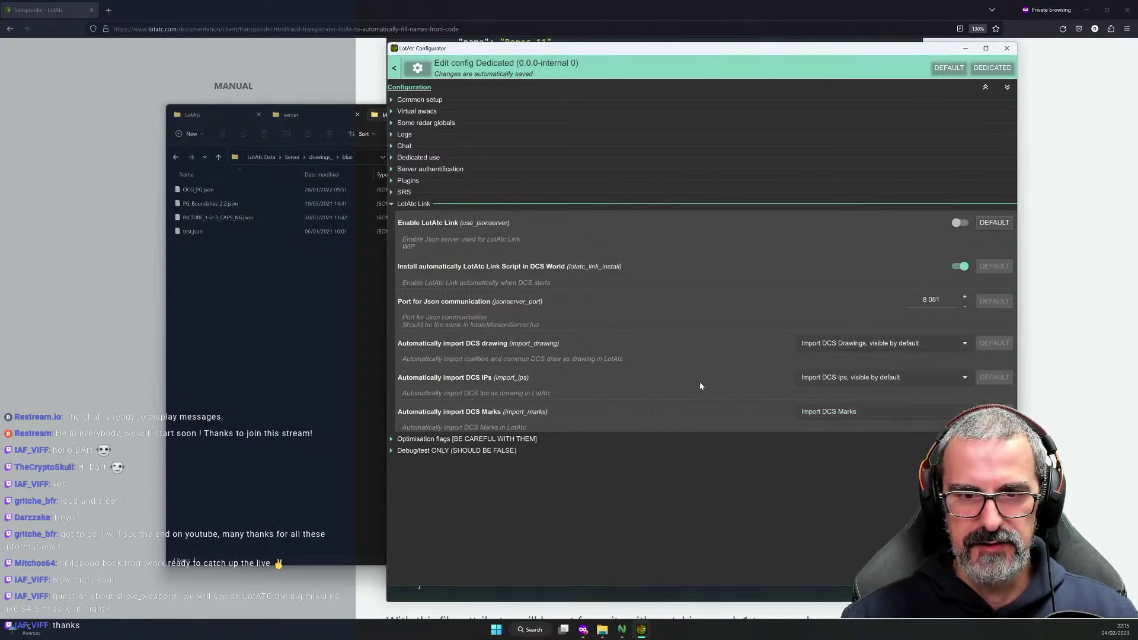
{"action": "left_click", "coordinate": [431, 205]}
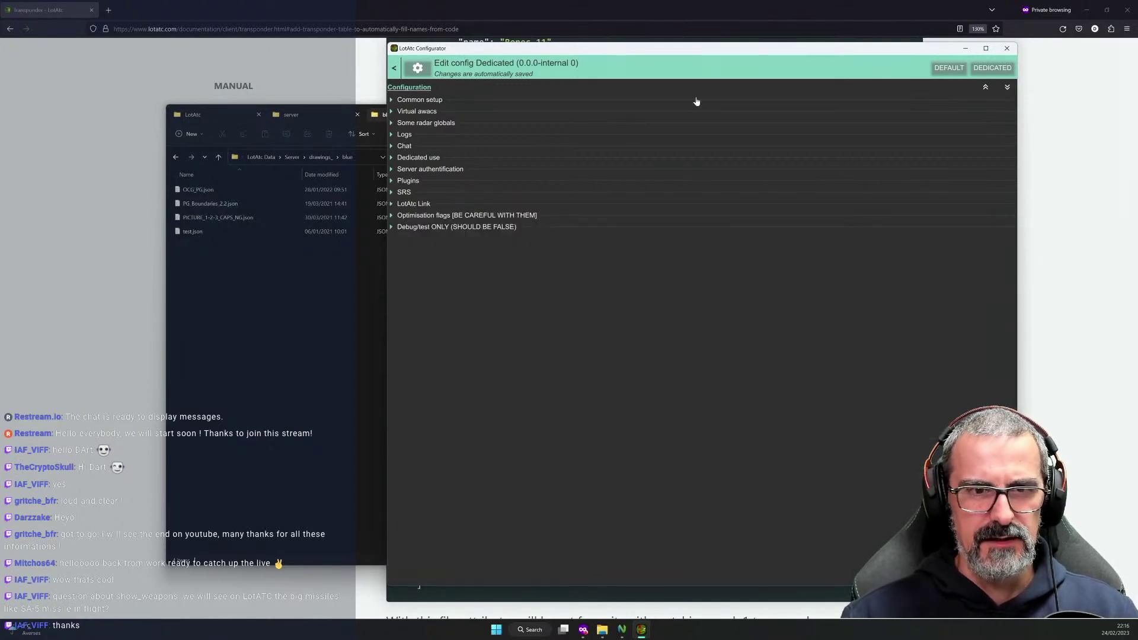
{"action": "left_click", "coordinate": [1008, 51]}
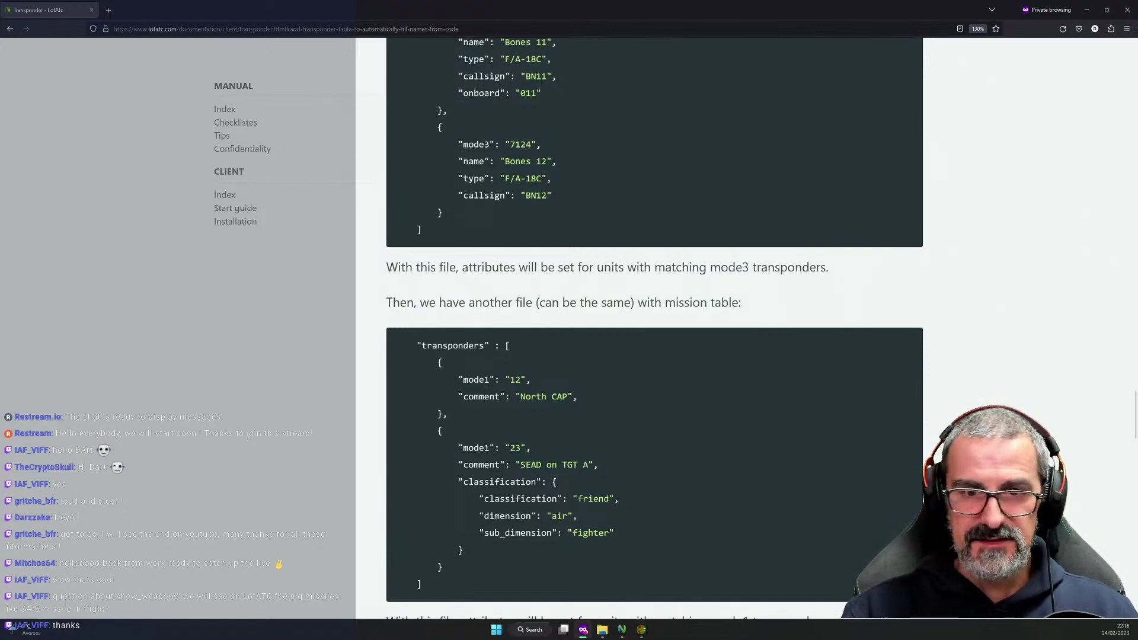
{"action": "scroll", "coordinate": [958, 351], "scroll_direction": "down", "scroll_amount": 1}
{"action": "scroll", "coordinate": [958, 351], "scroll_direction": "up", "scroll_amount": 2}
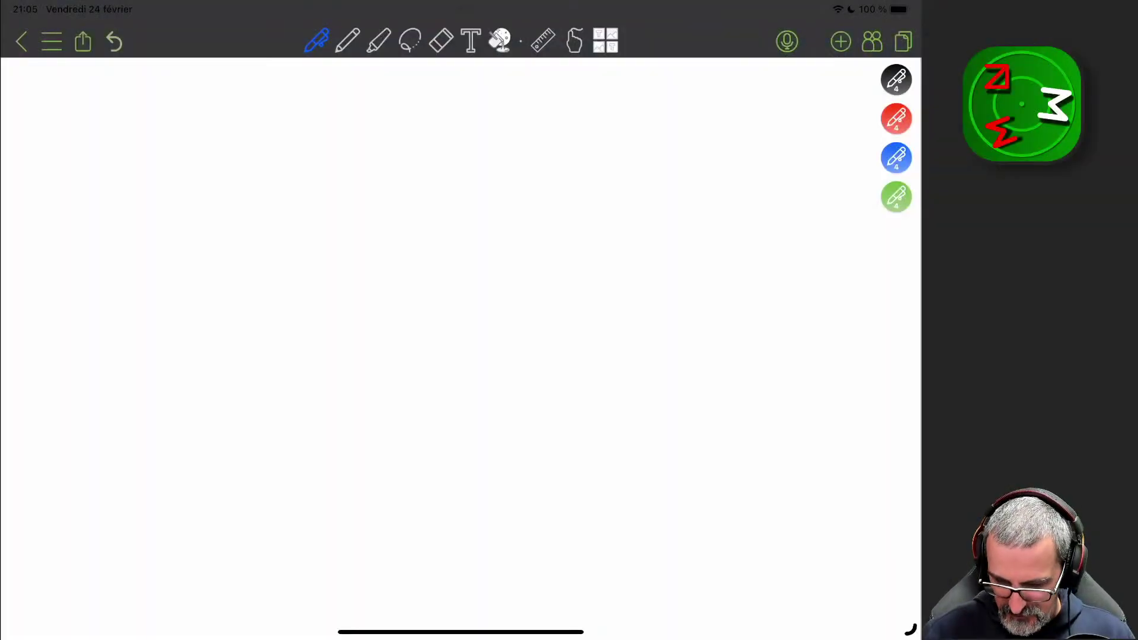
Switch to the blank whiteboard note and handwrite "DCS" in black with "Server" and "Mission" listed beneath it.
{"action": "left_click", "coordinate": [895, 79]}
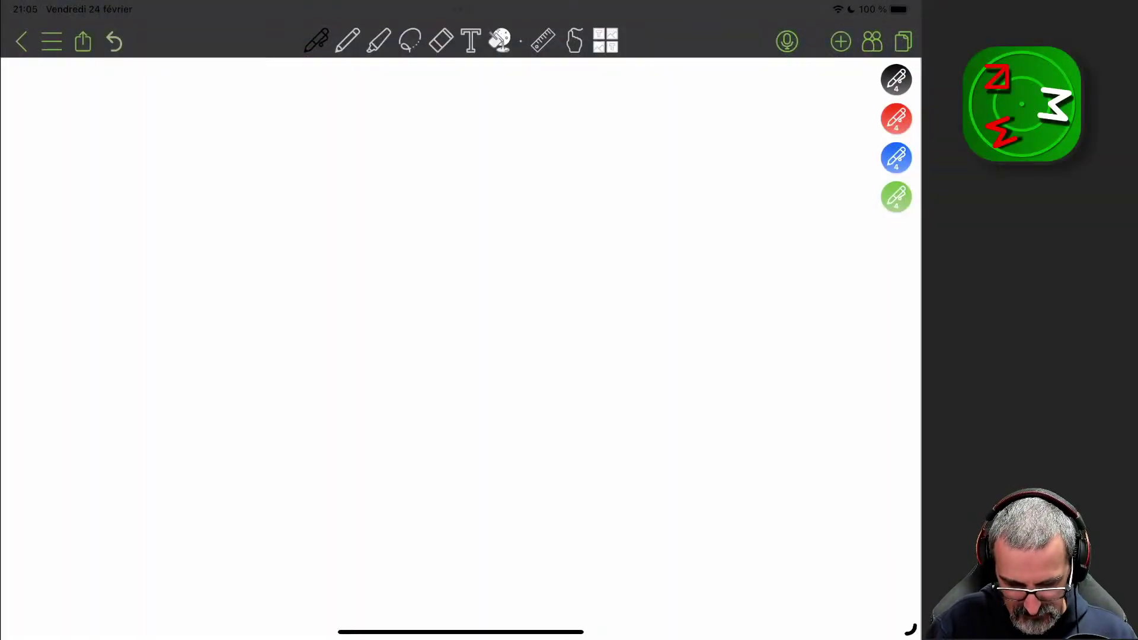
{"action": "left_click_drag", "start_coordinate": [107, 183], "coordinate": [109, 216]}
{"action": "mouse_move", "coordinate": [109, 181]}
{"action": "left_mouse_down"}
{"action": "mouse_move", "coordinate": [110, 216]}
{"action": "mouse_move", "coordinate": [160, 215]}
{"action": "left_mouse_up"}
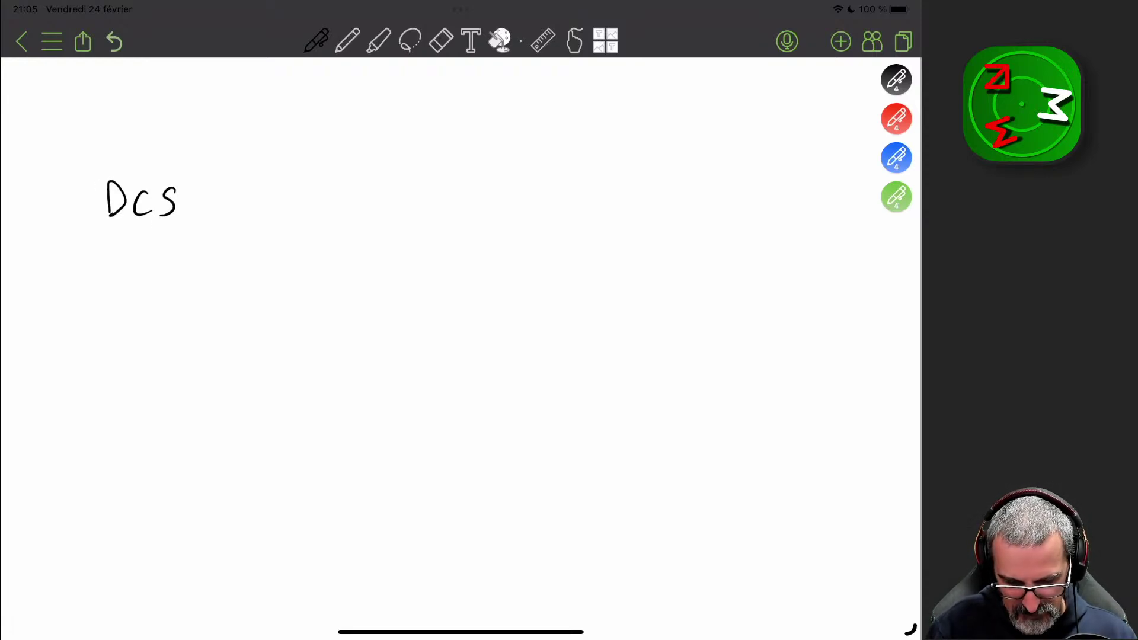
{"action": "mouse_move", "coordinate": [152, 270]}
{"action": "left_mouse_down"}
{"action": "mouse_move", "coordinate": [138, 287]}
{"action": "mouse_move", "coordinate": [163, 288]}
{"action": "left_mouse_up"}
{"action": "mouse_move", "coordinate": [165, 279]}
{"action": "left_mouse_down"}
{"action": "mouse_move", "coordinate": [176, 288]}
{"action": "mouse_move", "coordinate": [195, 275]}
{"action": "mouse_move", "coordinate": [212, 290]}
{"action": "left_mouse_up"}
{"action": "left_click_drag", "start_coordinate": [213, 279], "coordinate": [227, 291]}
{"action": "mouse_move", "coordinate": [153, 324]}
{"action": "left_mouse_down"}
{"action": "mouse_move", "coordinate": [153, 354]}
{"action": "mouse_move", "coordinate": [196, 357]}
{"action": "left_mouse_up"}
{"action": "mouse_move", "coordinate": [210, 343]}
{"action": "left_mouse_down"}
{"action": "mouse_move", "coordinate": [202, 358]}
{"action": "mouse_move", "coordinate": [238, 351]}
{"action": "mouse_move", "coordinate": [255, 363]}
{"action": "left_mouse_up"}
{"action": "left_click", "coordinate": [220, 338]}
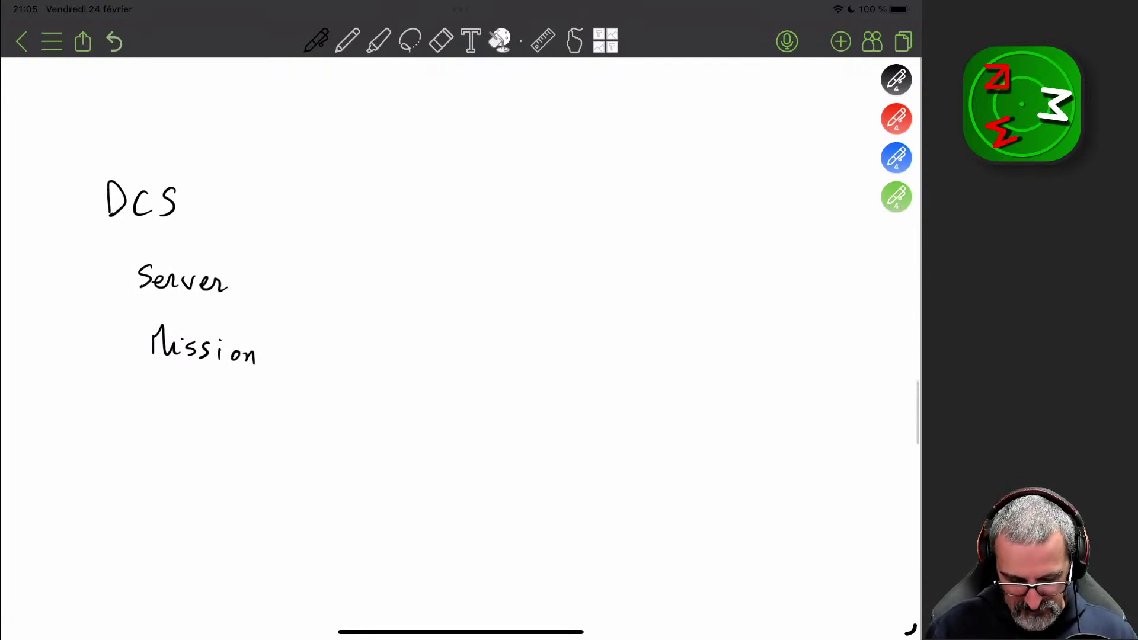
Draw boxes around Server, Mission and DCS, and connect the DCS box to the two boxes below it.
{"action": "mouse_move", "coordinate": [135, 302]}
{"action": "left_mouse_down"}
{"action": "mouse_move", "coordinate": [234, 253]}
{"action": "mouse_move", "coordinate": [146, 304]}
{"action": "left_mouse_up"}
{"action": "mouse_move", "coordinate": [136, 377]}
{"action": "left_mouse_down"}
{"action": "mouse_move", "coordinate": [127, 325]}
{"action": "mouse_move", "coordinate": [256, 324]}
{"action": "mouse_move", "coordinate": [138, 388]}
{"action": "left_mouse_up"}
{"action": "mouse_move", "coordinate": [95, 153]}
{"action": "left_mouse_down"}
{"action": "mouse_move", "coordinate": [98, 239]}
{"action": "mouse_move", "coordinate": [107, 158]}
{"action": "left_mouse_up"}
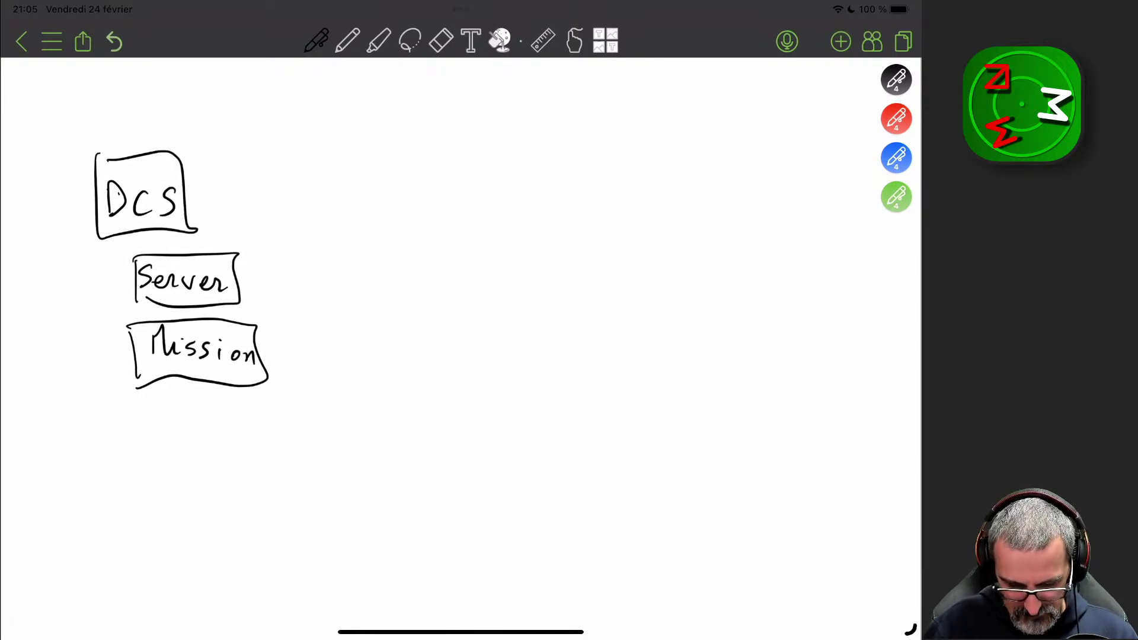
{"action": "mouse_move", "coordinate": [108, 236]}
{"action": "left_mouse_down"}
{"action": "mouse_move", "coordinate": [135, 285]}
{"action": "mouse_move", "coordinate": [135, 373]}
{"action": "left_mouse_up"}
Handwrite "LotAtc Server" in green beside the DCS diagram, box it, and connect it to the Server box.
{"action": "left_click", "coordinate": [896, 196]}
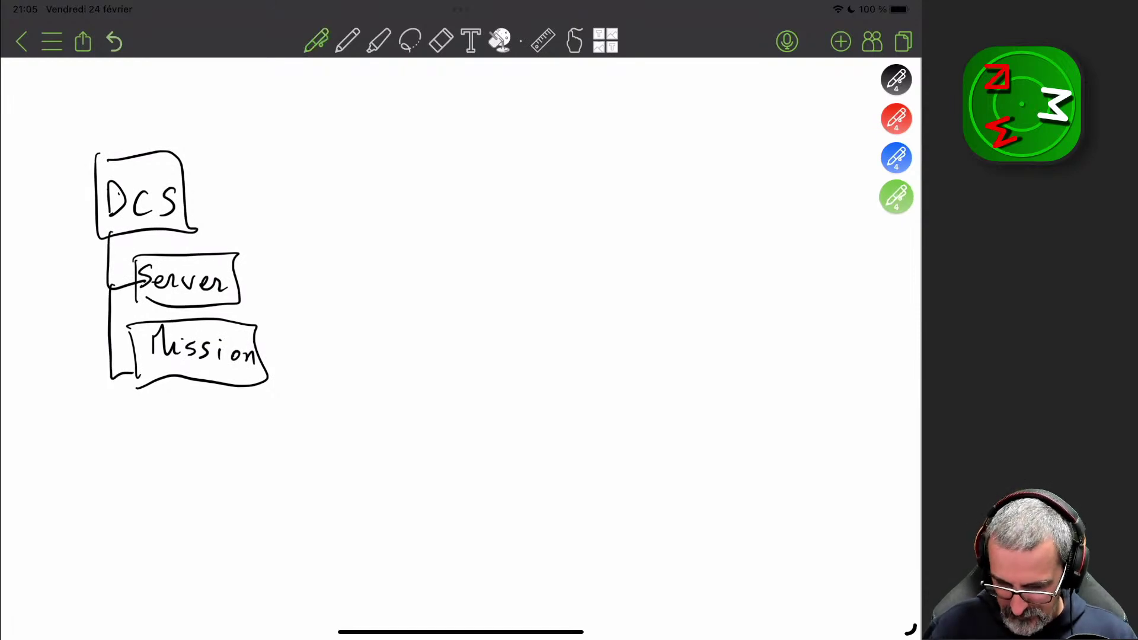
{"action": "mouse_move", "coordinate": [336, 201]}
{"action": "left_mouse_down"}
{"action": "mouse_move", "coordinate": [336, 226]}
{"action": "mouse_move", "coordinate": [354, 227]}
{"action": "left_mouse_up"}
{"action": "left_click_drag", "start_coordinate": [362, 218], "coordinate": [375, 228]}
{"action": "left_click_drag", "start_coordinate": [368, 216], "coordinate": [397, 227]}
{"action": "left_click_drag", "start_coordinate": [388, 217], "coordinate": [422, 225]}
{"action": "mouse_move", "coordinate": [354, 251]}
{"action": "left_mouse_down"}
{"action": "mouse_move", "coordinate": [344, 273]}
{"action": "mouse_move", "coordinate": [384, 261]}
{"action": "left_mouse_up"}
{"action": "mouse_move", "coordinate": [386, 262]}
{"action": "left_mouse_down"}
{"action": "mouse_move", "coordinate": [392, 273]}
{"action": "mouse_move", "coordinate": [400, 259]}
{"action": "left_mouse_up"}
{"action": "left_click_drag", "start_coordinate": [404, 268], "coordinate": [428, 264]}
{"action": "mouse_move", "coordinate": [318, 194]}
{"action": "left_mouse_down"}
{"action": "mouse_move", "coordinate": [416, 295]}
{"action": "mouse_move", "coordinate": [317, 193]}
{"action": "left_mouse_up"}
{"action": "left_click_drag", "start_coordinate": [236, 278], "coordinate": [330, 266]}
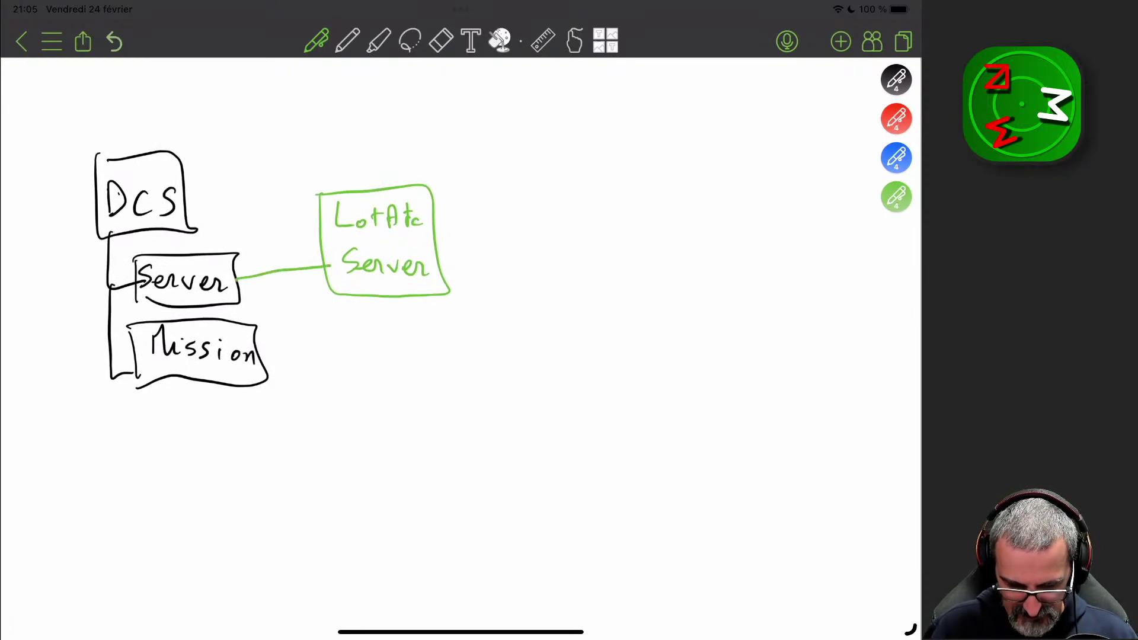
Handwrite "LotAtc Link" in blue below the LotAtc Server box, box it, and connect it to Mission and LotAtc Server.
{"action": "mouse_move", "coordinate": [255, 345]}
{"action": "left_mouse_down"}
{"action": "mouse_move", "coordinate": [321, 291]}
{"action": "mouse_move", "coordinate": [298, 324]}
{"action": "mouse_move", "coordinate": [274, 285]}
{"action": "left_mouse_up"}
{"action": "left_click", "coordinate": [440, 41]}
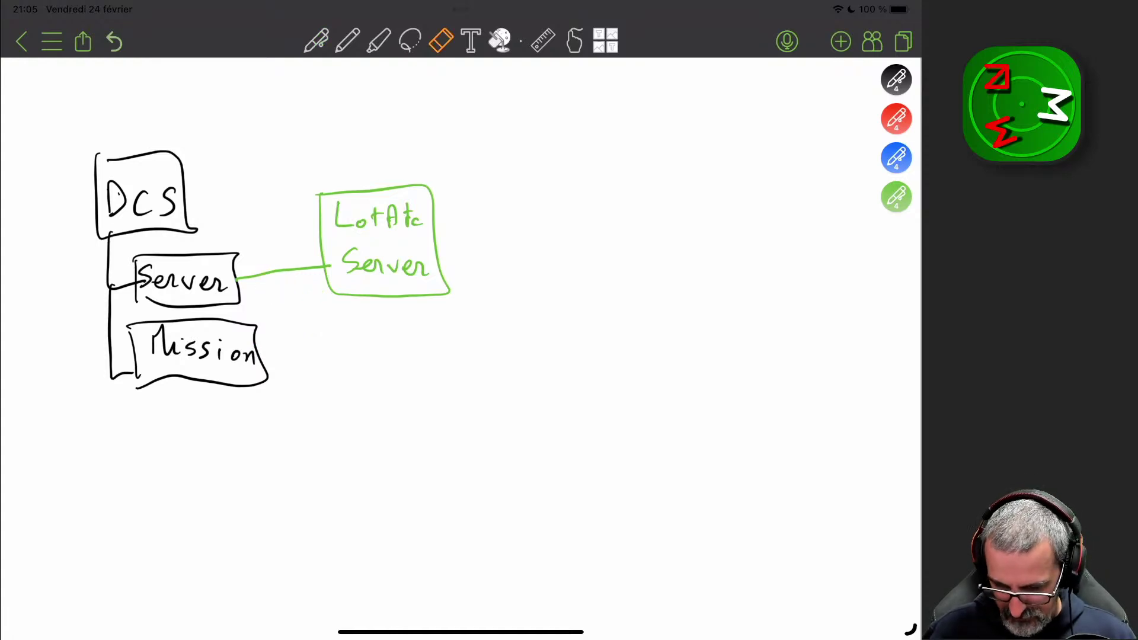
{"action": "left_click", "coordinate": [315, 41]}
{"action": "left_click", "coordinate": [896, 157]}
{"action": "left_click_drag", "start_coordinate": [262, 355], "coordinate": [375, 359]}
{"action": "left_click_drag", "start_coordinate": [382, 296], "coordinate": [392, 354]}
{"action": "left_click_drag", "start_coordinate": [396, 345], "coordinate": [409, 354]}
{"action": "left_click_drag", "start_coordinate": [401, 343], "coordinate": [428, 353]}
{"action": "mouse_move", "coordinate": [419, 346]}
{"action": "left_mouse_down"}
{"action": "mouse_move", "coordinate": [436, 355]}
{"action": "mouse_move", "coordinate": [440, 342]}
{"action": "left_mouse_up"}
{"action": "left_click_drag", "start_coordinate": [450, 346], "coordinate": [475, 356]}
{"action": "left_click_drag", "start_coordinate": [476, 349], "coordinate": [526, 360]}
{"action": "mouse_move", "coordinate": [371, 325]}
{"action": "left_mouse_down"}
{"action": "mouse_move", "coordinate": [468, 369]}
{"action": "mouse_move", "coordinate": [537, 349]}
{"action": "mouse_move", "coordinate": [411, 318]}
{"action": "mouse_move", "coordinate": [360, 322]}
{"action": "left_mouse_up"}
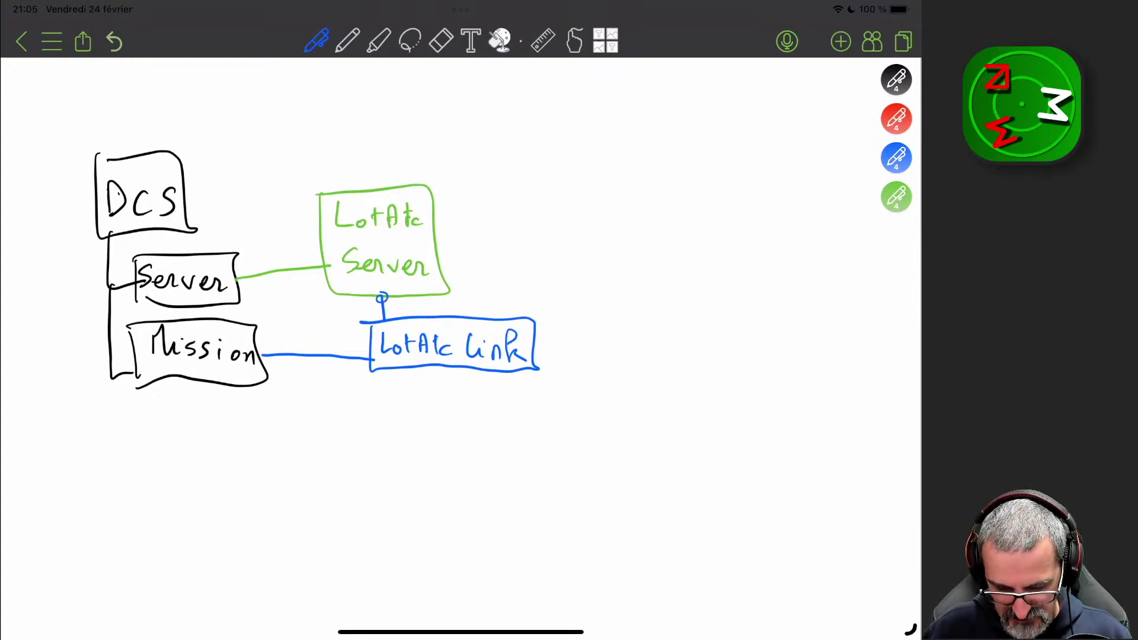
Mark the ends of the blue connectors between Mission, LotAtc Link and LotAtc Server with filled blue dots.
{"action": "left_click_drag", "start_coordinate": [375, 298], "coordinate": [379, 293]}
{"action": "left_click_drag", "start_coordinate": [362, 356], "coordinate": [365, 352]}
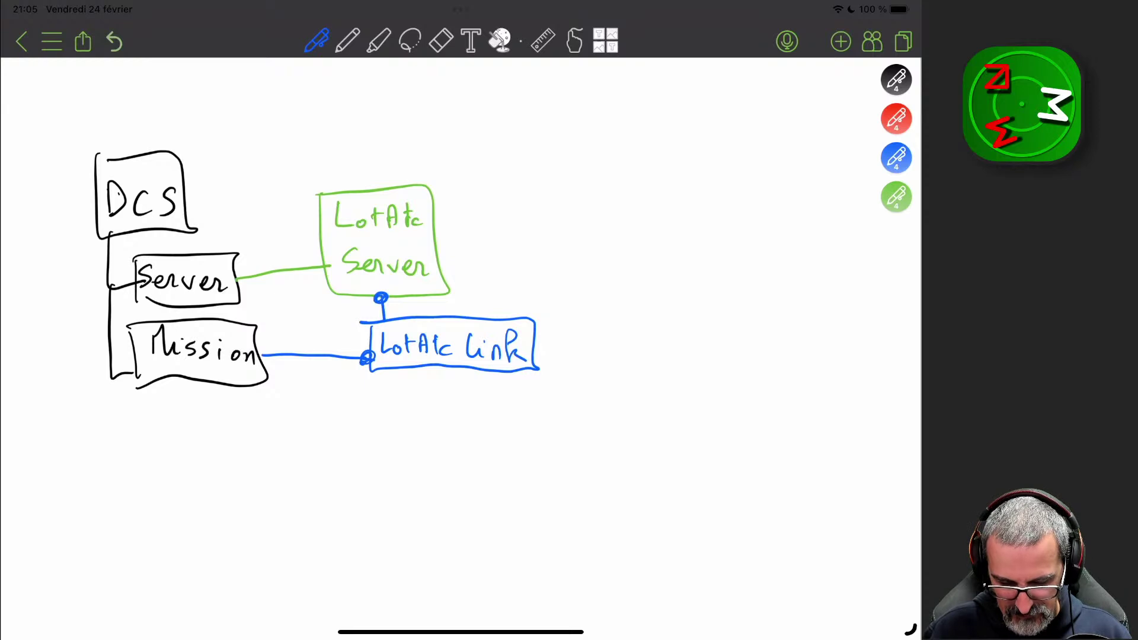
{"action": "left_click_drag", "start_coordinate": [265, 353], "coordinate": [268, 356]}
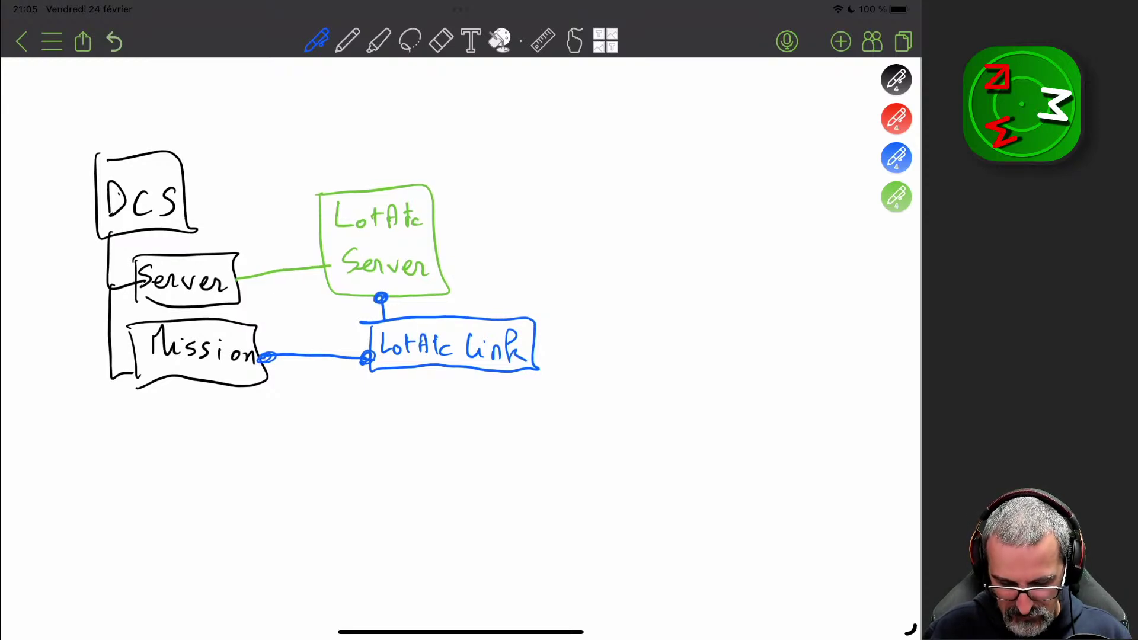
{"action": "left_click_drag", "start_coordinate": [381, 319], "coordinate": [384, 321]}
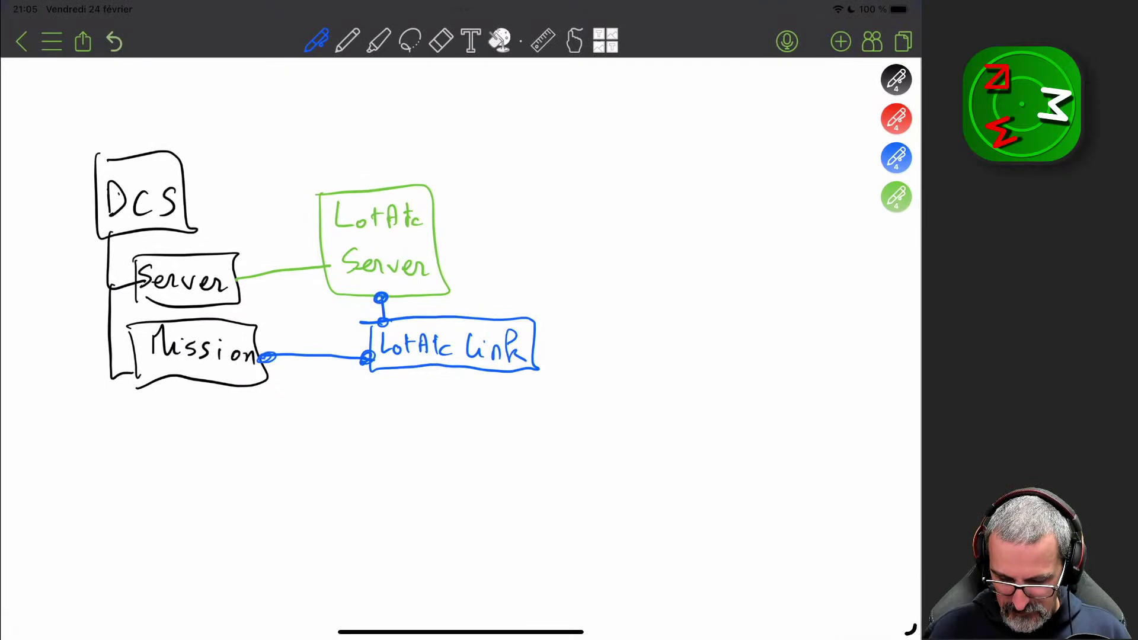
Draw a blue arrow out of the LotAtc Link box and handwrite "datalink" and "drawing/marks" beside it.
{"action": "left_click_drag", "start_coordinate": [546, 336], "coordinate": [596, 309]}
{"action": "left_click_drag", "start_coordinate": [583, 306], "coordinate": [588, 323]}
{"action": "mouse_move", "coordinate": [637, 265]}
{"action": "left_mouse_down"}
{"action": "mouse_move", "coordinate": [632, 252]}
{"action": "mouse_move", "coordinate": [635, 276]}
{"action": "left_mouse_up"}
{"action": "left_click_drag", "start_coordinate": [652, 268], "coordinate": [663, 276]}
{"action": "left_click_drag", "start_coordinate": [675, 265], "coordinate": [683, 275]}
{"action": "mouse_move", "coordinate": [687, 263]}
{"action": "left_mouse_down"}
{"action": "mouse_move", "coordinate": [693, 243]}
{"action": "mouse_move", "coordinate": [705, 272]}
{"action": "mouse_move", "coordinate": [732, 276]}
{"action": "left_mouse_up"}
{"action": "left_click_drag", "start_coordinate": [643, 304], "coordinate": [633, 314]}
{"action": "mouse_move", "coordinate": [641, 290]}
{"action": "left_mouse_down"}
{"action": "mouse_move", "coordinate": [643, 316]}
{"action": "mouse_move", "coordinate": [668, 307]}
{"action": "mouse_move", "coordinate": [674, 317]}
{"action": "left_mouse_up"}
{"action": "left_click_drag", "start_coordinate": [677, 304], "coordinate": [734, 323]}
{"action": "left_click", "coordinate": [708, 294]}
{"action": "mouse_move", "coordinate": [755, 282]}
{"action": "left_mouse_down"}
{"action": "mouse_move", "coordinate": [757, 313]}
{"action": "mouse_move", "coordinate": [825, 311]}
{"action": "left_mouse_up"}
{"action": "left_click_drag", "start_coordinate": [831, 282], "coordinate": [833, 314]}
{"action": "left_click_drag", "start_coordinate": [844, 297], "coordinate": [835, 311]}
Draw a second blue arrow from the LotAtc Link box and handwrite "airport weather" beside it.
{"action": "left_click_drag", "start_coordinate": [565, 363], "coordinate": [647, 373]}
{"action": "mouse_move", "coordinate": [652, 372]}
{"action": "left_mouse_down"}
{"action": "mouse_move", "coordinate": [662, 362]}
{"action": "mouse_move", "coordinate": [672, 393]}
{"action": "left_mouse_up"}
{"action": "left_click_drag", "start_coordinate": [672, 364], "coordinate": [691, 374]}
{"action": "mouse_move", "coordinate": [695, 373]}
{"action": "left_mouse_down"}
{"action": "mouse_move", "coordinate": [704, 358]}
{"action": "mouse_move", "coordinate": [711, 373]}
{"action": "left_mouse_up"}
{"action": "mouse_move", "coordinate": [703, 354]}
{"action": "left_mouse_down"}
{"action": "mouse_move", "coordinate": [762, 348]}
{"action": "mouse_move", "coordinate": [791, 361]}
{"action": "left_mouse_up"}
{"action": "mouse_move", "coordinate": [798, 339]}
{"action": "left_mouse_down"}
{"action": "mouse_move", "coordinate": [800, 361]}
{"action": "mouse_move", "coordinate": [817, 337]}
{"action": "left_mouse_up"}
{"action": "mouse_move", "coordinate": [807, 328]}
{"action": "left_mouse_down"}
{"action": "mouse_move", "coordinate": [817, 360]}
{"action": "mouse_move", "coordinate": [826, 355]}
{"action": "left_mouse_up"}
{"action": "left_click_drag", "start_coordinate": [819, 359], "coordinate": [834, 348]}
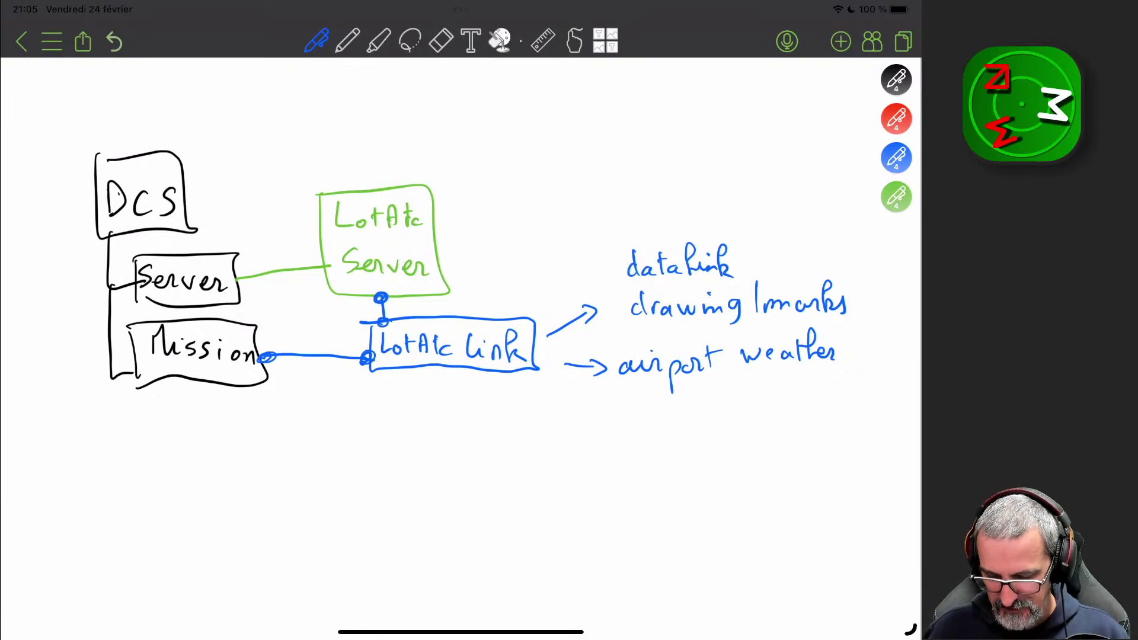
{"action": "left_click_drag", "start_coordinate": [591, 359], "coordinate": [592, 374]}
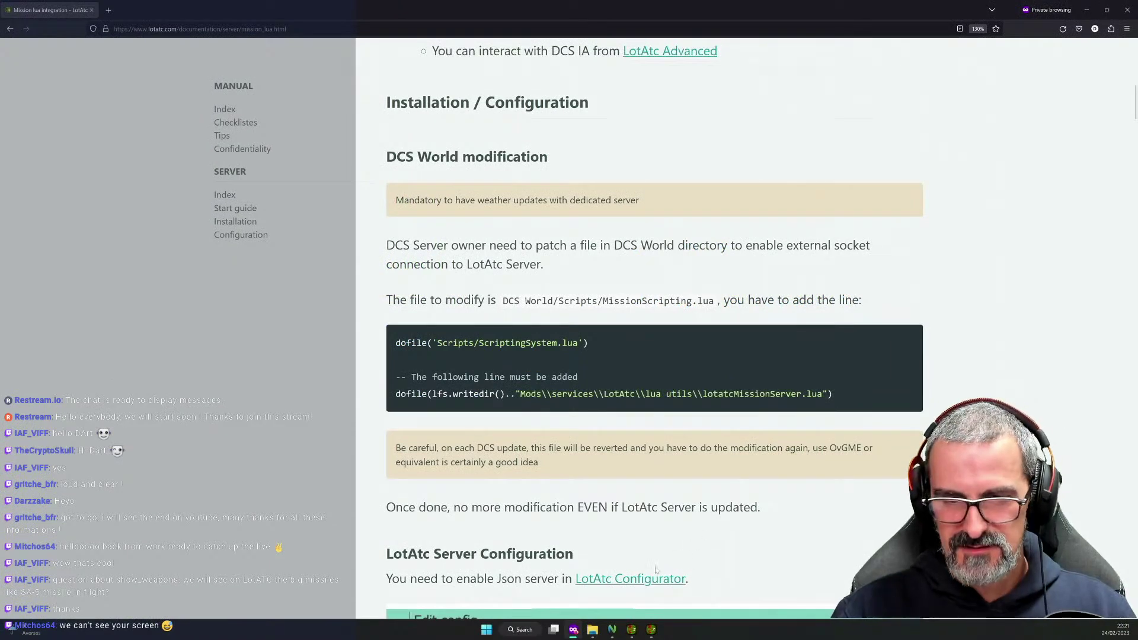
Examine the configurator's LotAtc Link script options and highlight the documentation's dofile line required in MissionScripting.lua.
{"action": "left_click", "coordinate": [651, 632]}
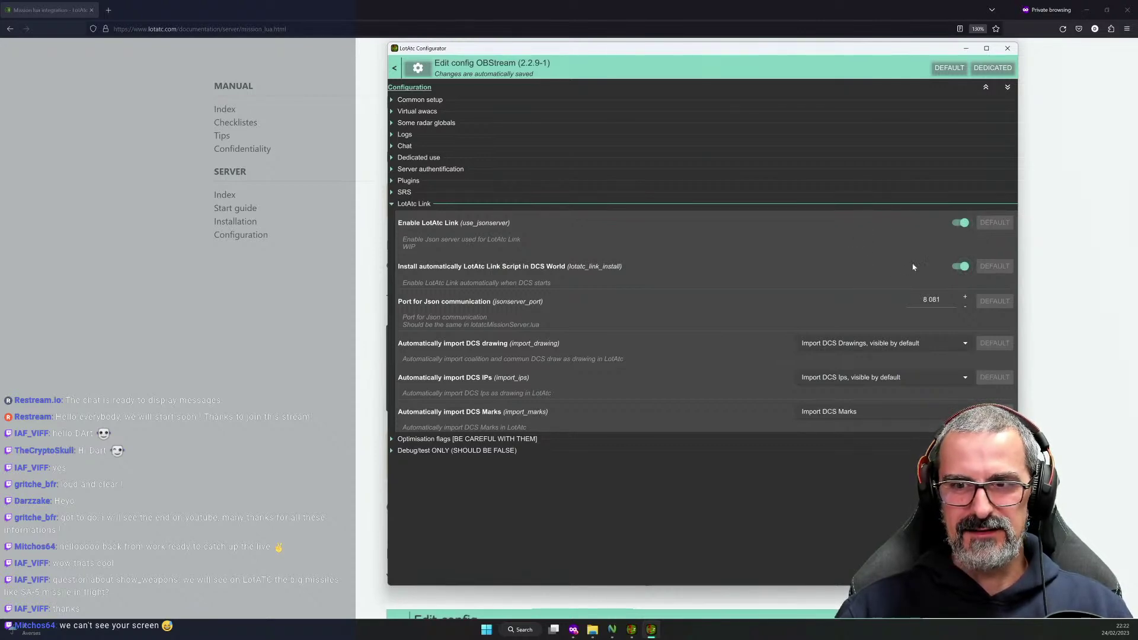
{"action": "key", "text": "alt+Tab"}
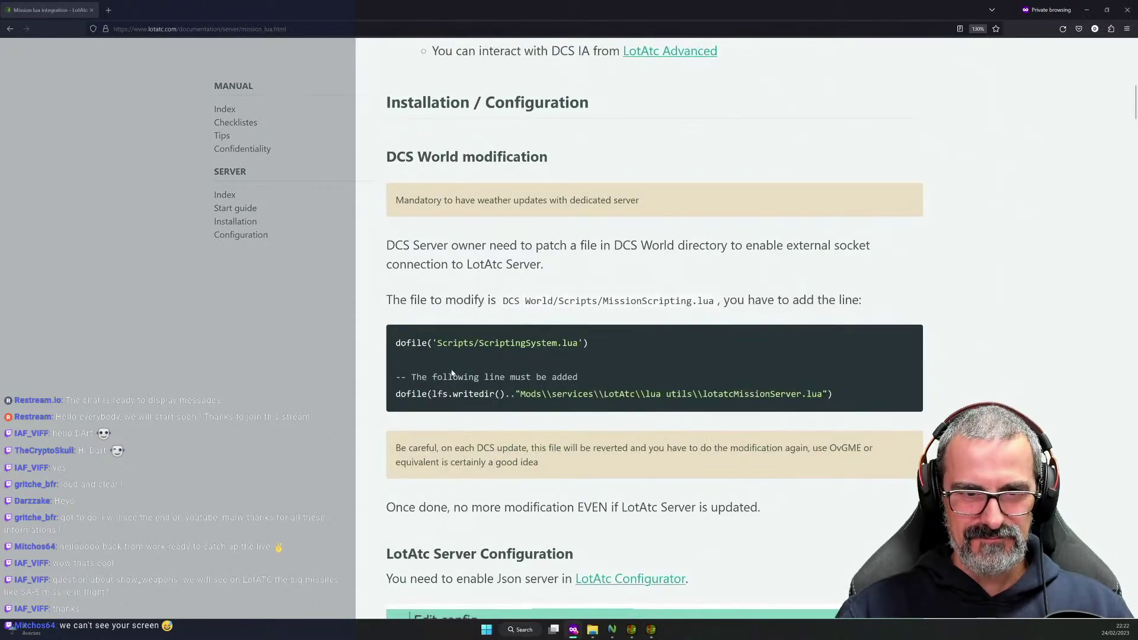
{"action": "left_click_drag", "start_coordinate": [394, 375], "coordinate": [902, 396]}
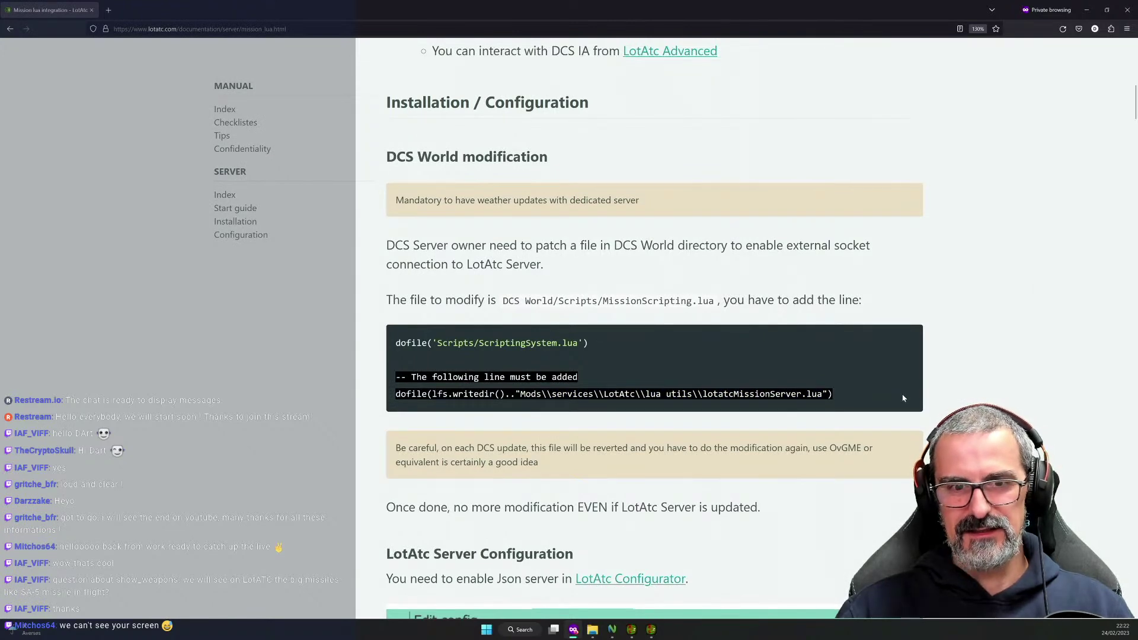
{"action": "left_click", "coordinate": [867, 385]}
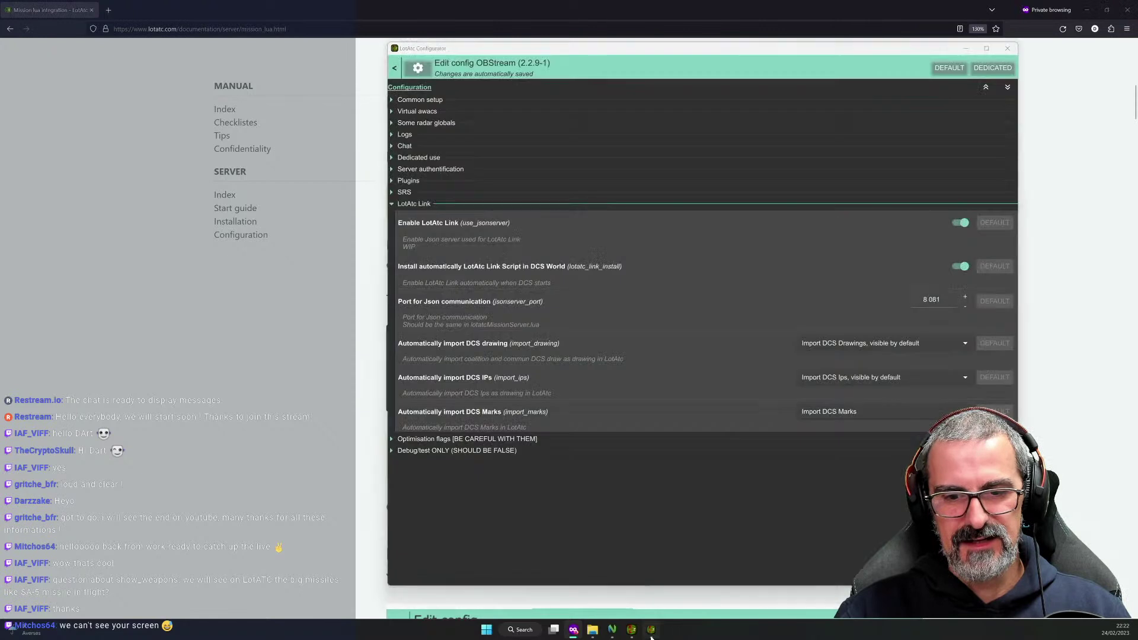
Switch back to LotAtc Configurator, collapse the LotAtc Link settings and expand Server authentication for the OBStream config.
{"action": "left_click", "coordinate": [659, 629]}
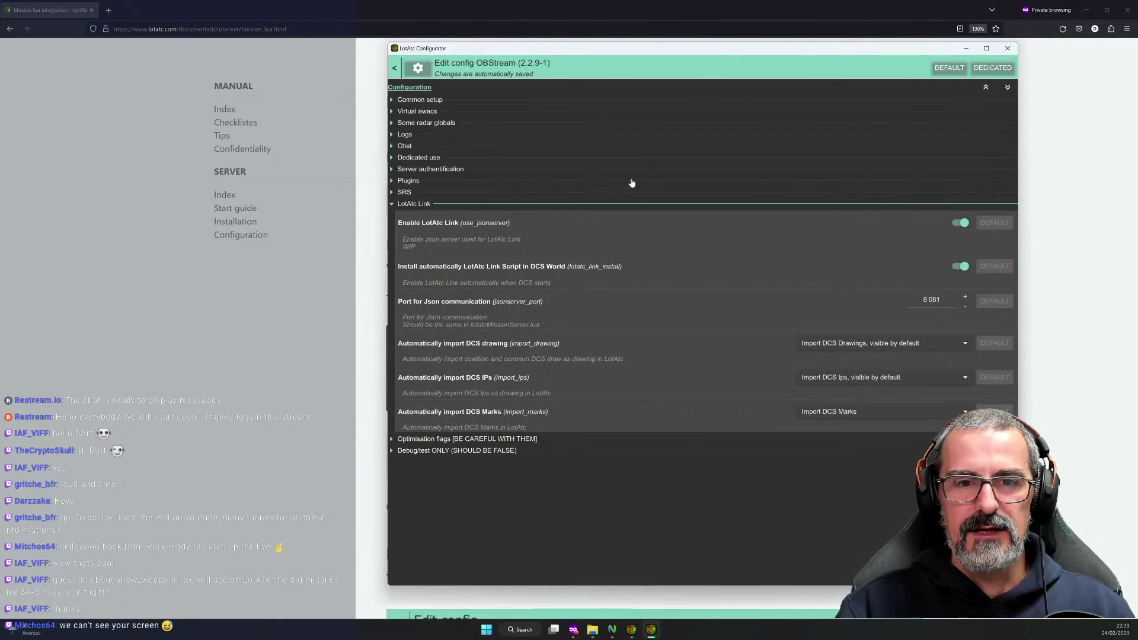
{"action": "left_click", "coordinate": [525, 208]}
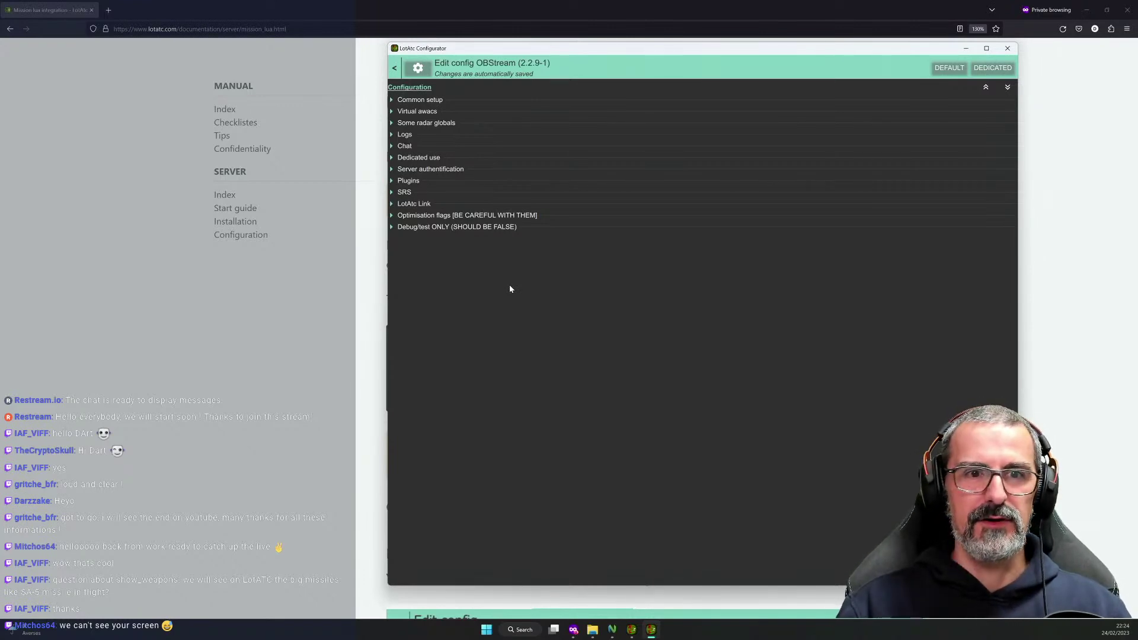
{"action": "left_click", "coordinate": [461, 170]}
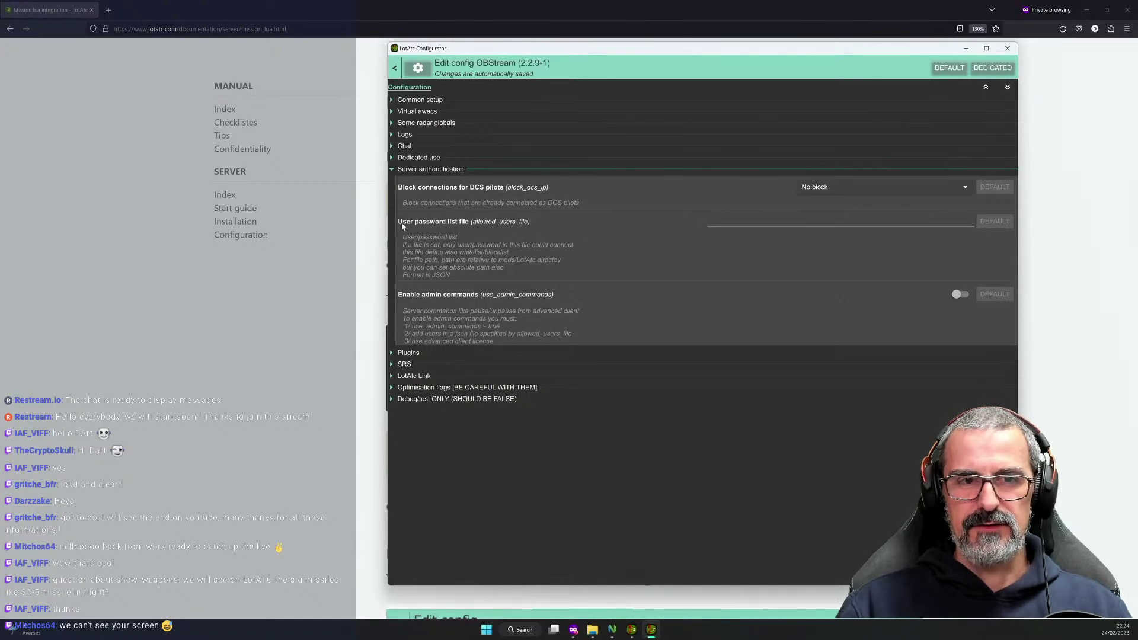
{"action": "left_click", "coordinate": [774, 221]}
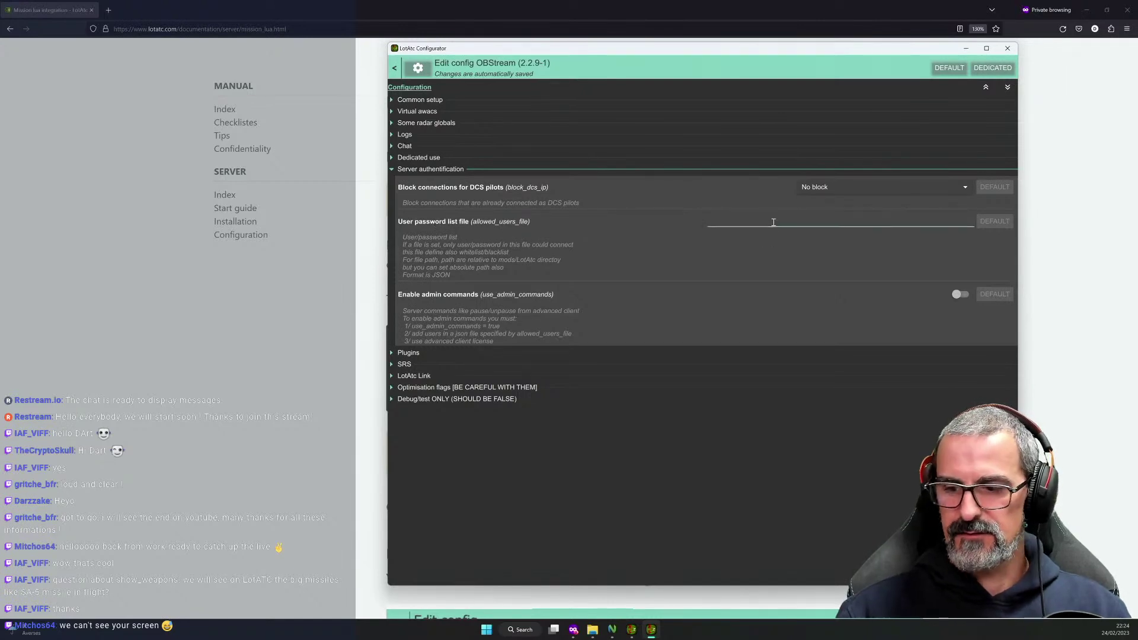
{"action": "type", "text": "ese"}
{"action": "key", "text": "BackSpace"}
{"action": "key", "text": "BackSpace"}
{"action": "key", "text": "BackSpace"}
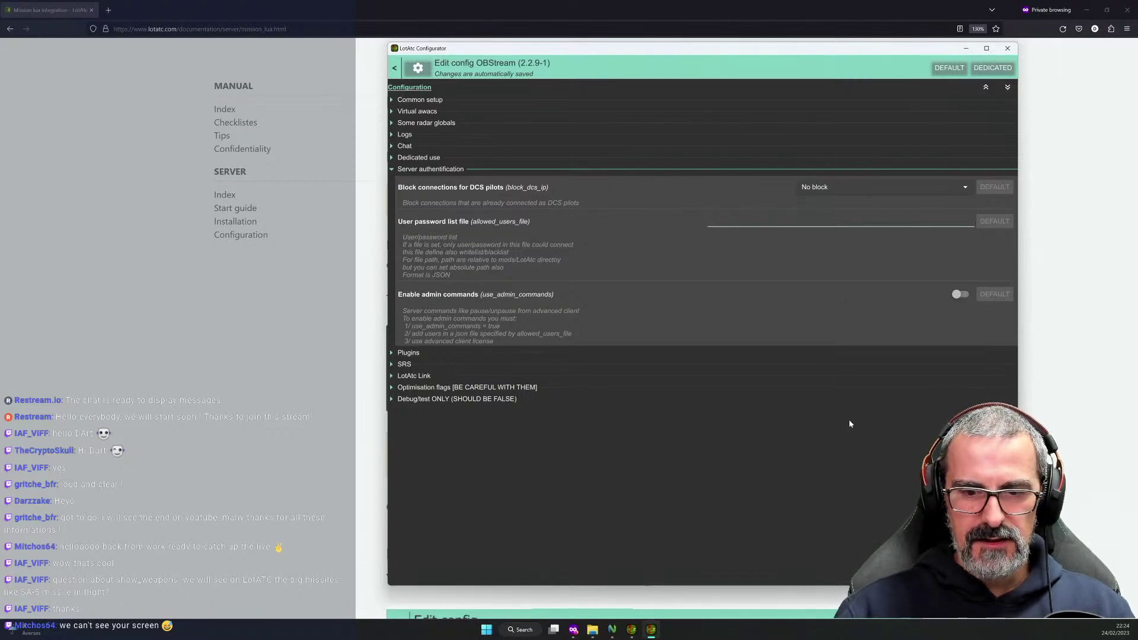
In File Explorer, duplicate user_list.example.json in the OBStream instance's Mods\services\LotAtc folder.
{"action": "left_click", "coordinate": [592, 630]}
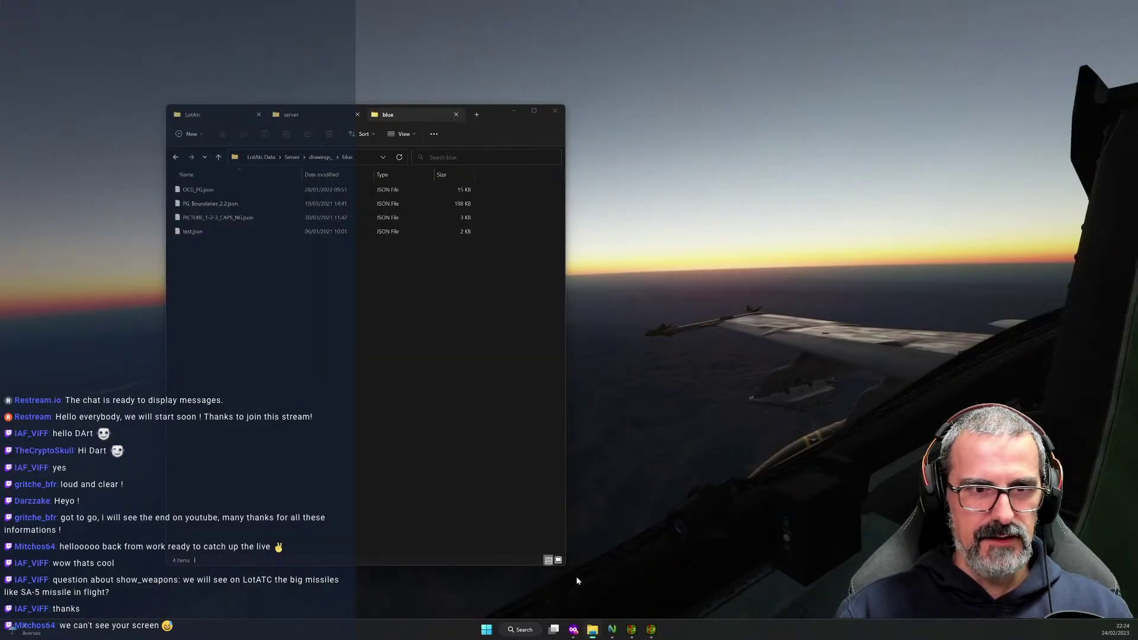
{"action": "left_click", "coordinate": [576, 576]}
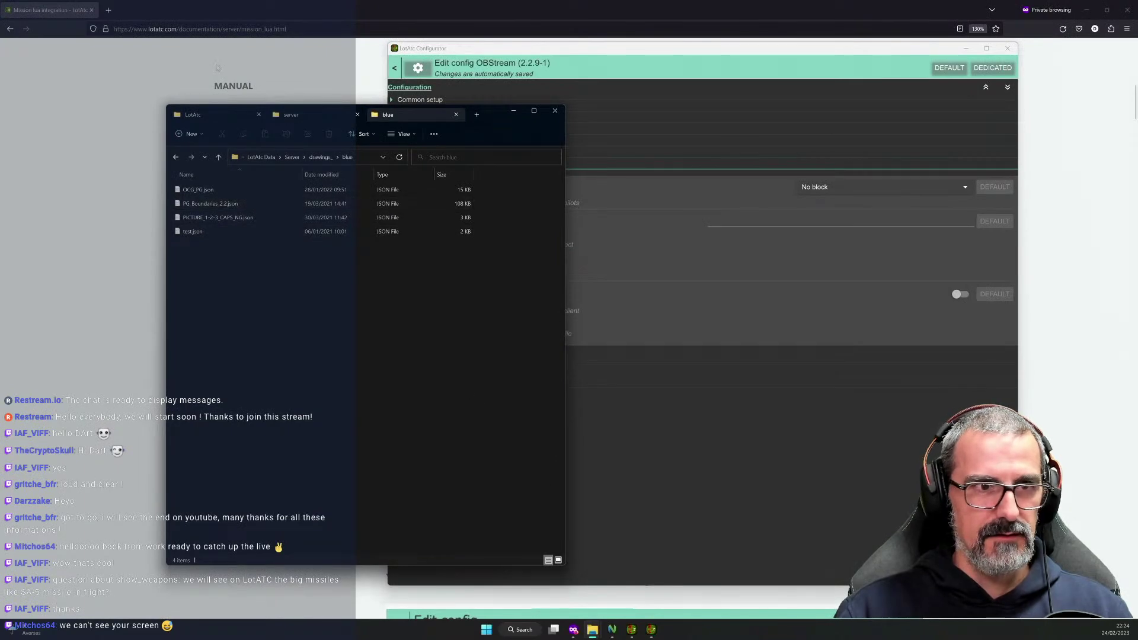
{"action": "left_click", "coordinate": [212, 114]}
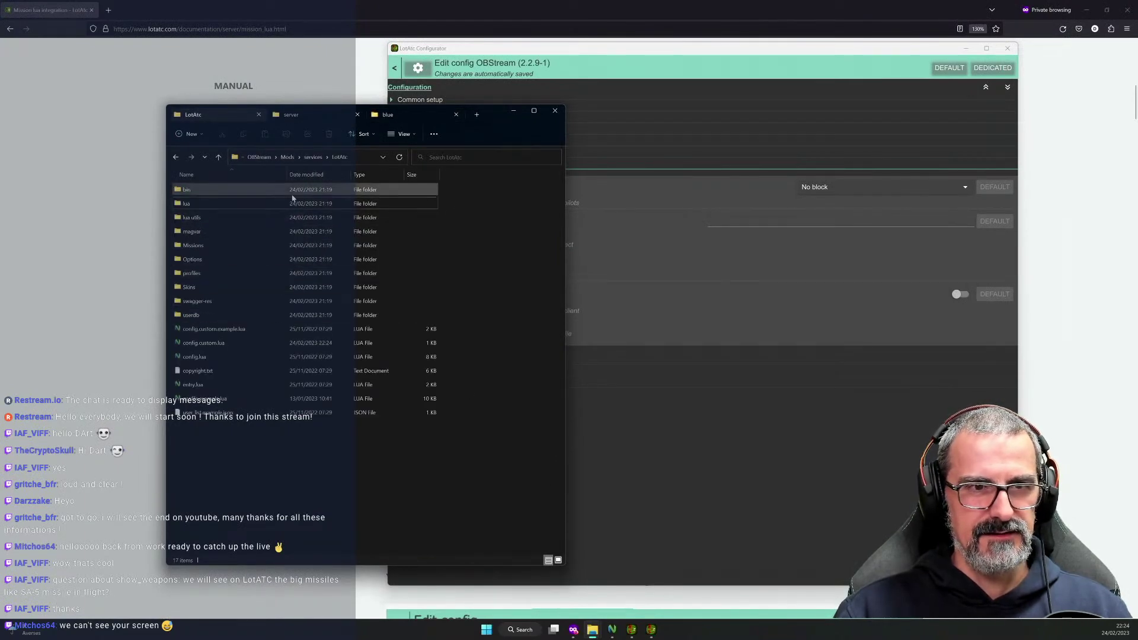
{"action": "left_click", "coordinate": [327, 157]}
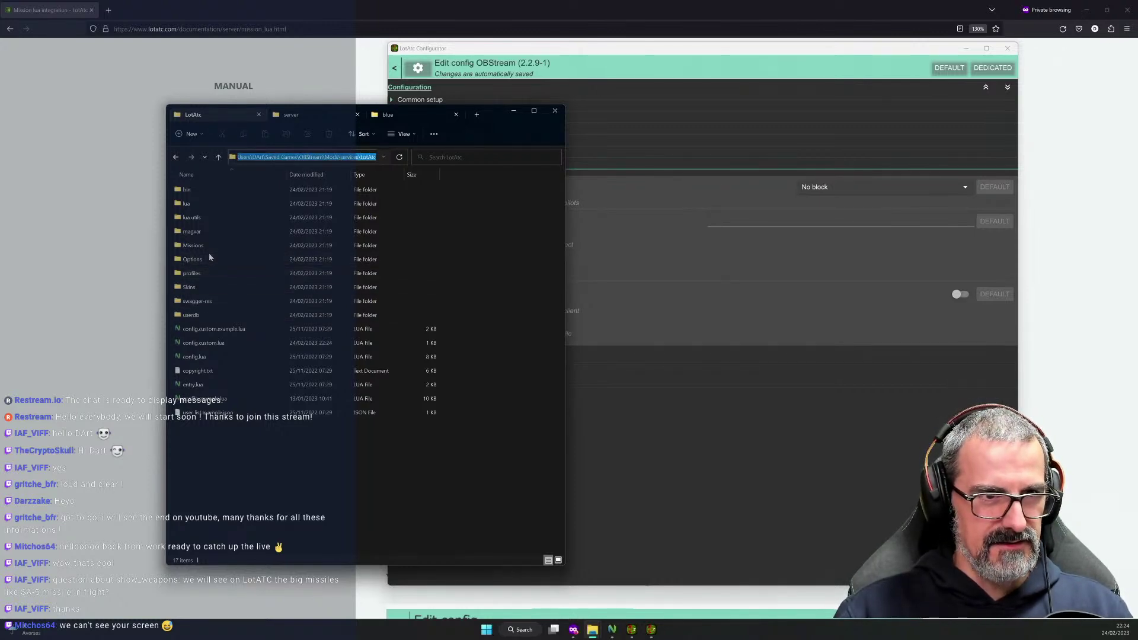
{"action": "left_click", "coordinate": [231, 413]}
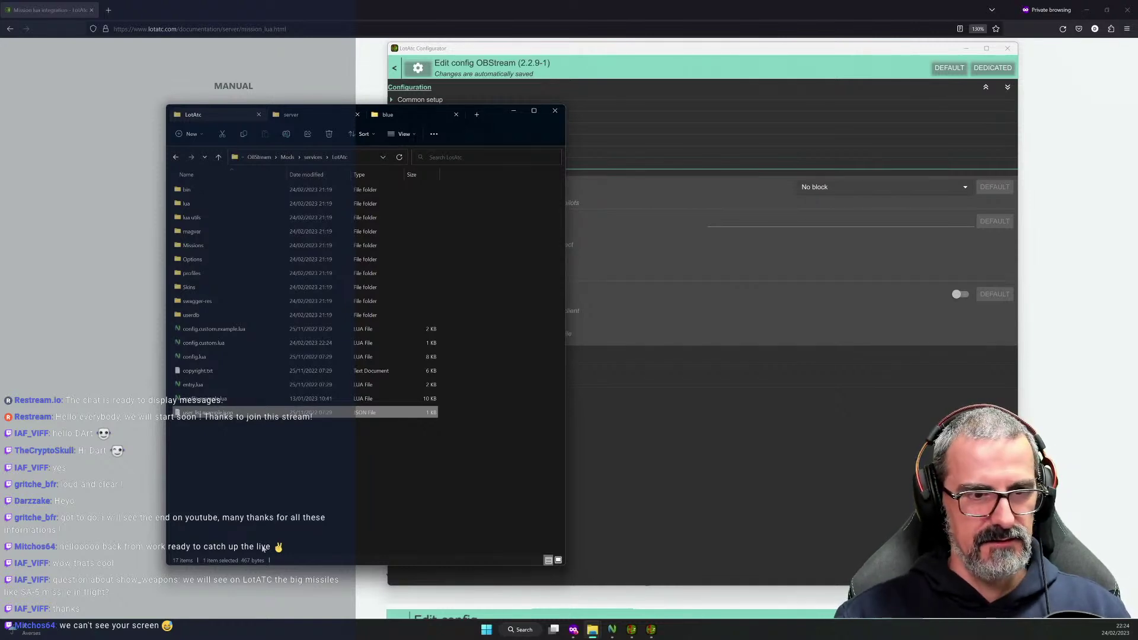
{"action": "key", "text": "ctrl+c"}
{"action": "key", "text": "ctrl+v"}
Rename the copy of the example user list file to user_list.json.
{"action": "key", "text": "F2"}
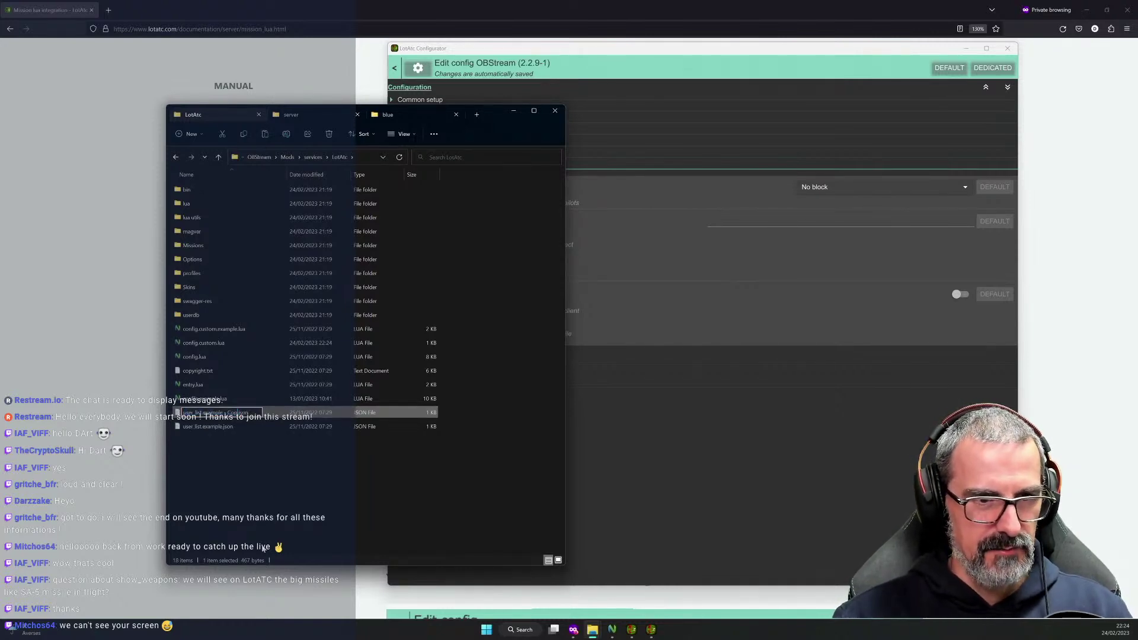
{"action": "key", "text": "BackSpace"}
{"action": "key", "text": "BackSpace"}
{"action": "key", "text": "BackSpace"}
{"action": "key", "text": "BackSpace"}
{"action": "key", "text": "BackSpace"}
{"action": "key", "text": "BackSpace"}
{"action": "key", "text": "BackSpace"}
{"action": "key", "text": "BackSpace"}
{"action": "key", "text": "BackSpace"}
{"action": "key", "text": "BackSpace"}
{"action": "key", "text": "BackSpace"}
{"action": "key", "text": "BackSpace"}
{"action": "key", "text": "BackSpace"}
{"action": "key", "text": "BackSpace"}
{"action": "key", "text": "BackSpace"}
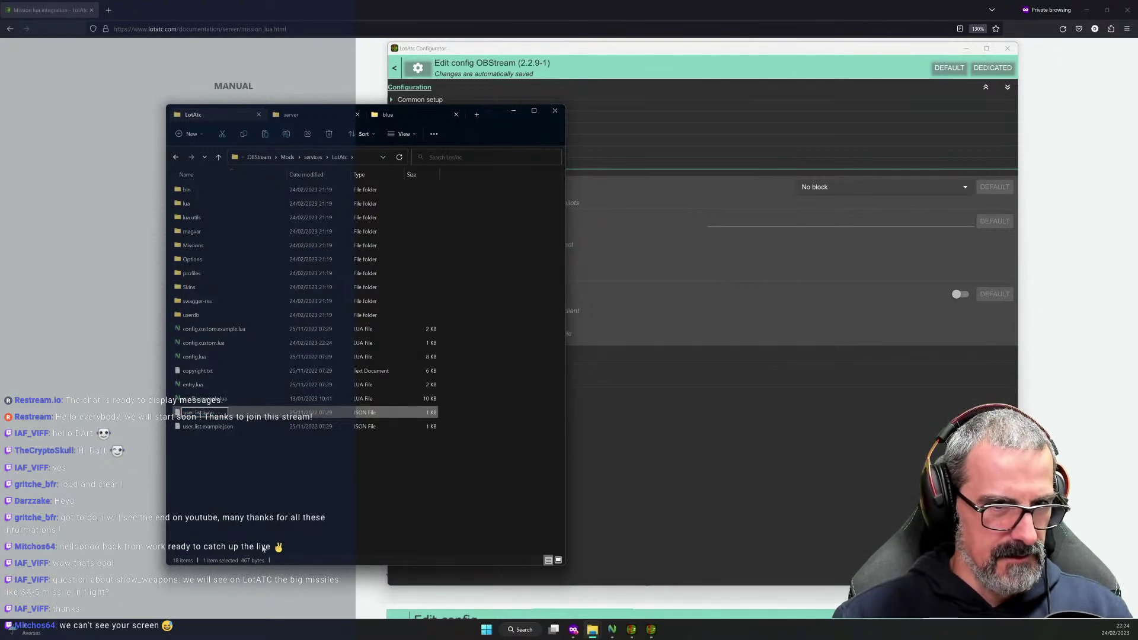
{"action": "key", "text": "Return"}
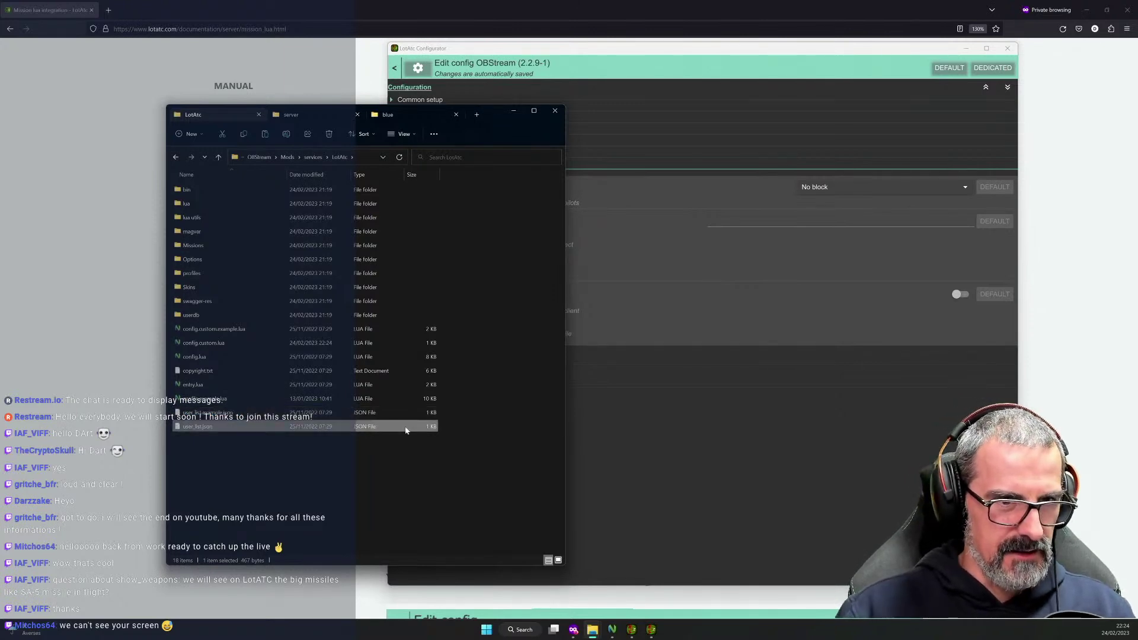
In LotAtc Configurator, set the User password list file to user_list.json and enable admin commands.
{"action": "left_click", "coordinate": [894, 224]}
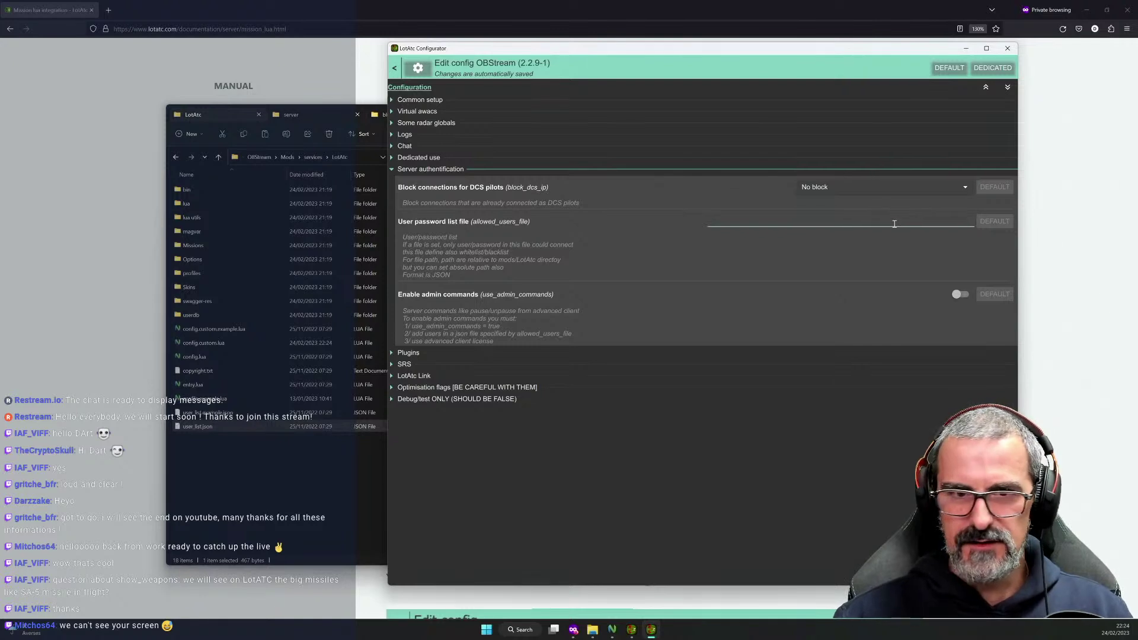
{"action": "type", "text": "user"}
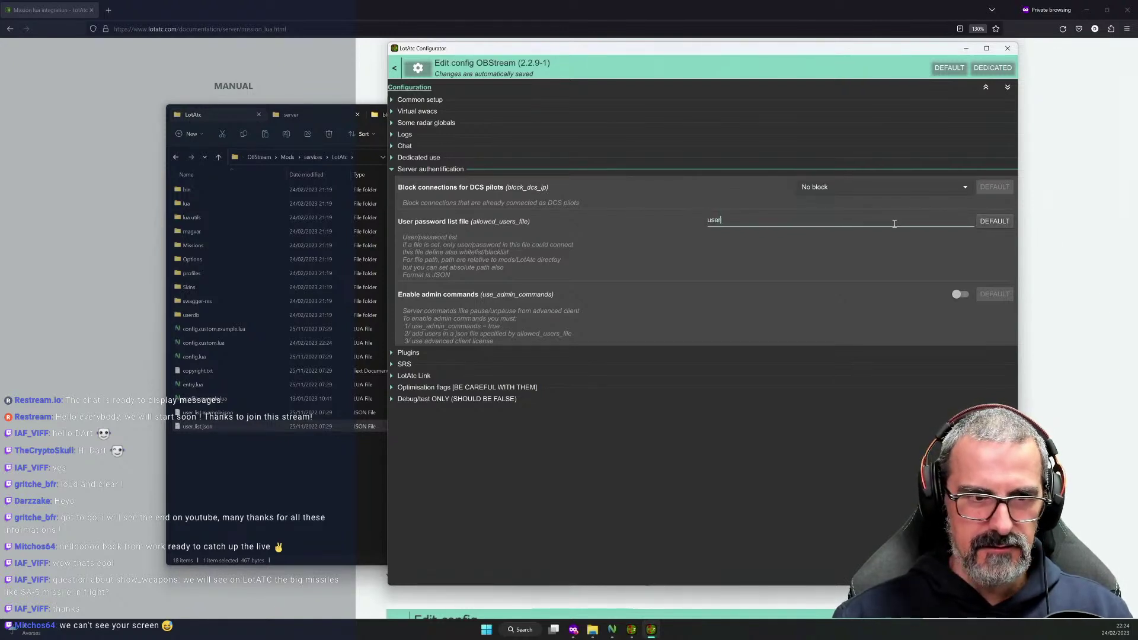
{"action": "type", "text": "_list."}
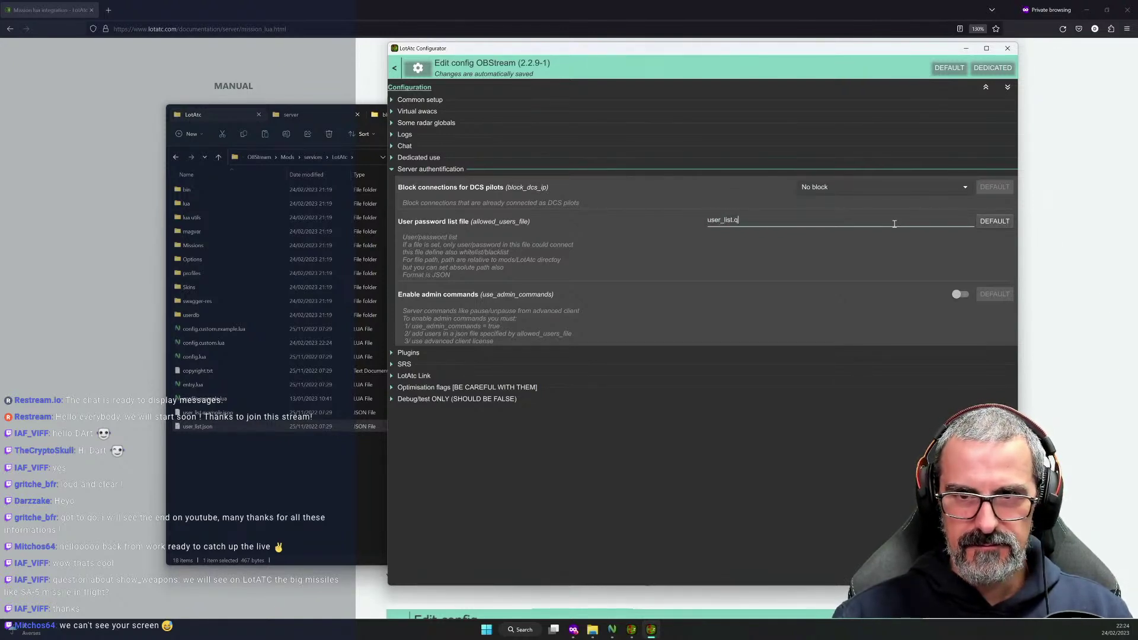
{"action": "type", "text": "json"}
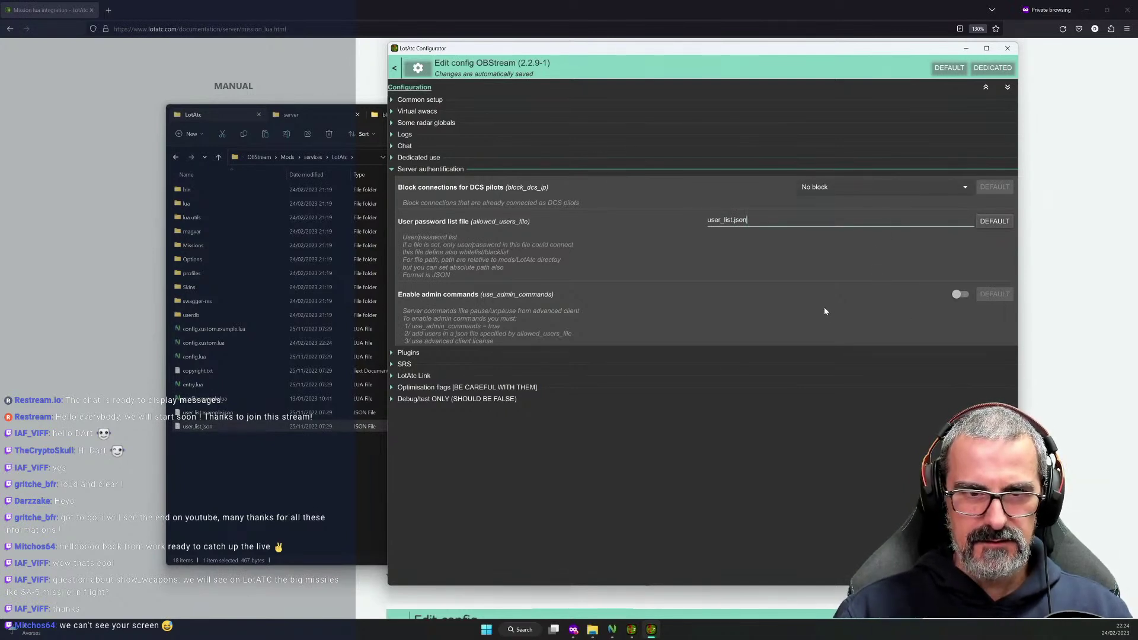
{"action": "left_click", "coordinate": [960, 294]}
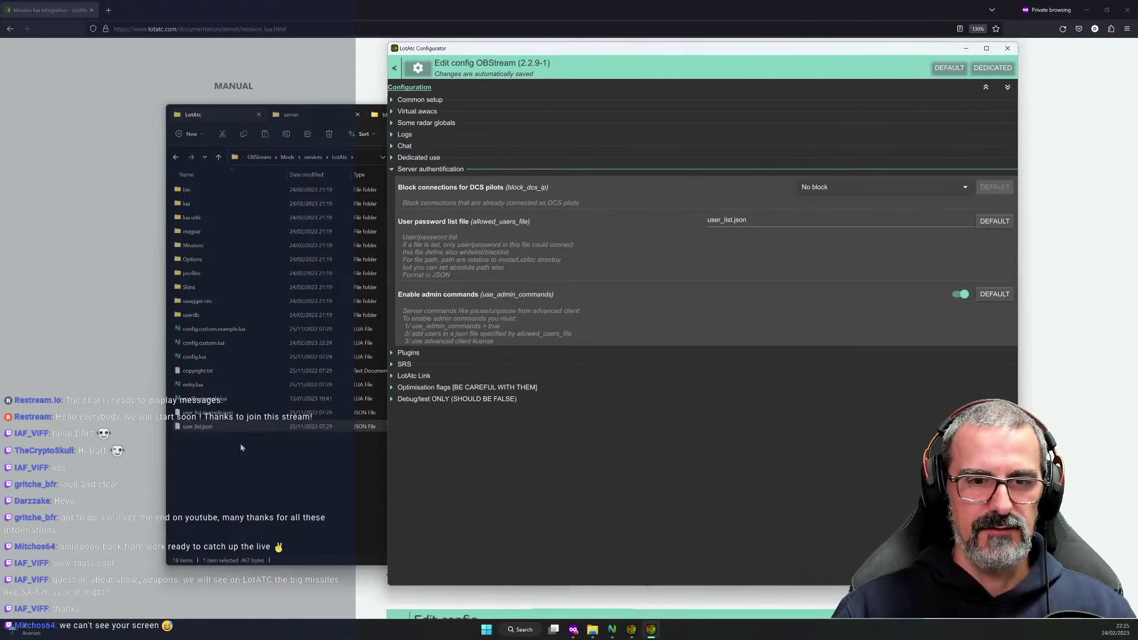
Open user_list.json in Neovide and examine the blue coalition's user entry with its login and permission flags.
{"action": "left_click", "coordinate": [266, 462]}
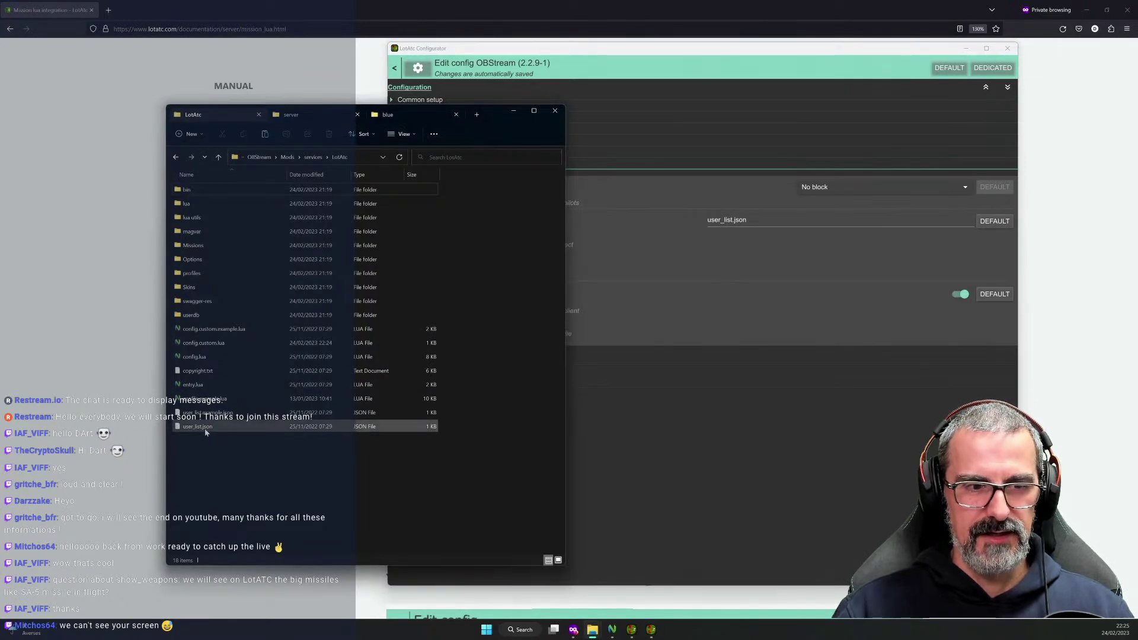
{"action": "left_click", "coordinate": [612, 629]}
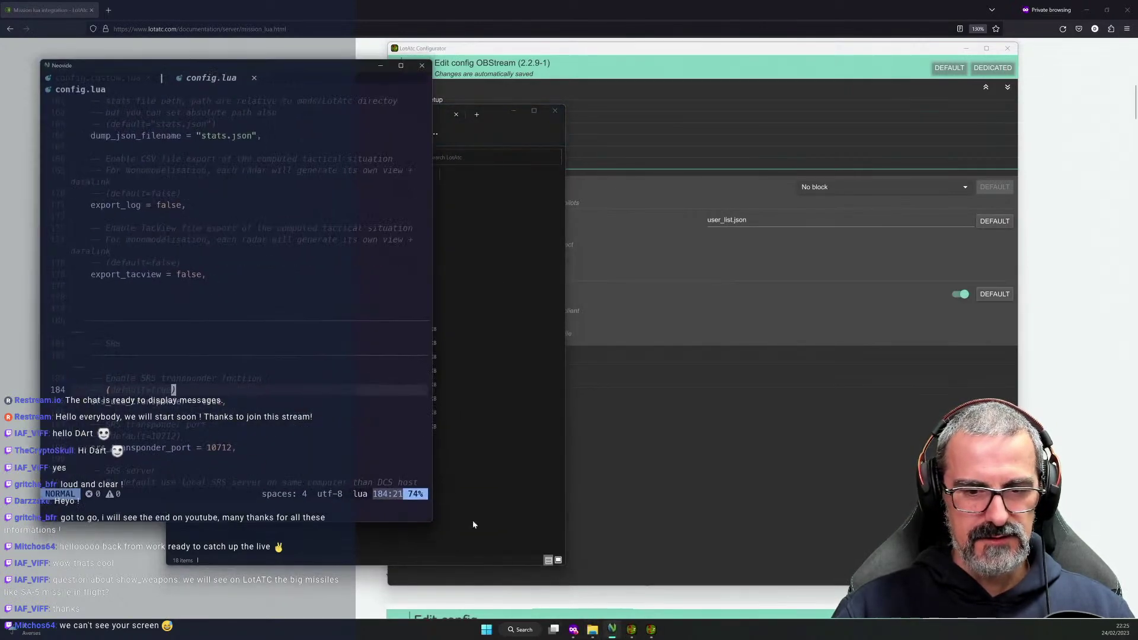
{"action": "left_click", "coordinate": [497, 510]}
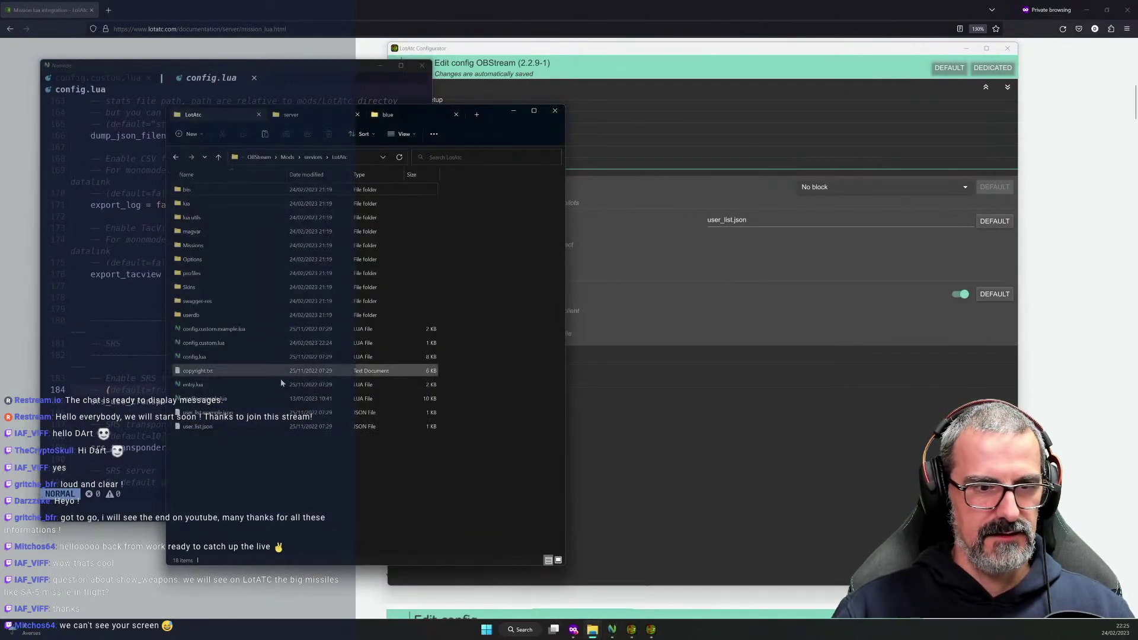
{"action": "left_click", "coordinate": [199, 428]}
{"action": "double_click", "coordinate": [200, 428]}
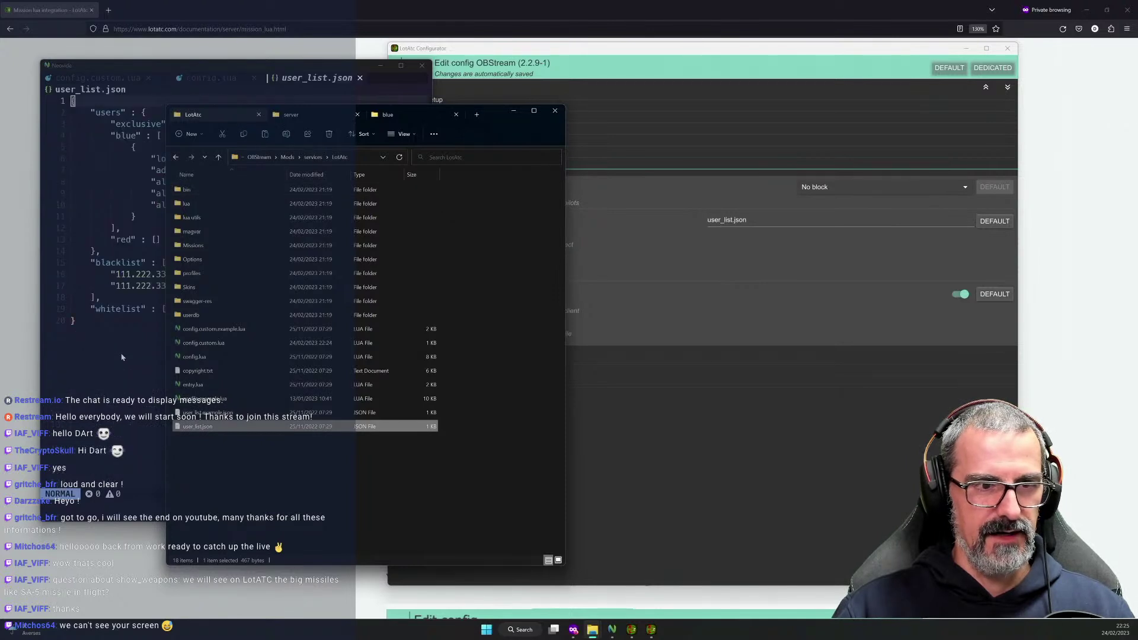
{"action": "left_click", "coordinate": [165, 159]}
{"action": "left_click", "coordinate": [124, 136]}
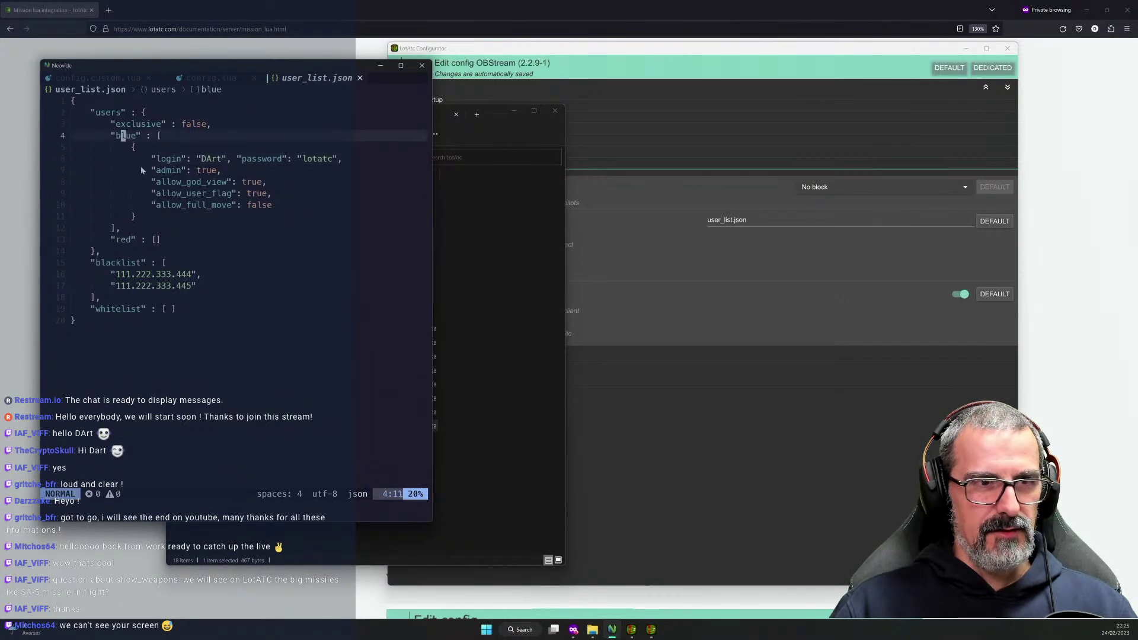
{"action": "left_click", "coordinate": [173, 159]}
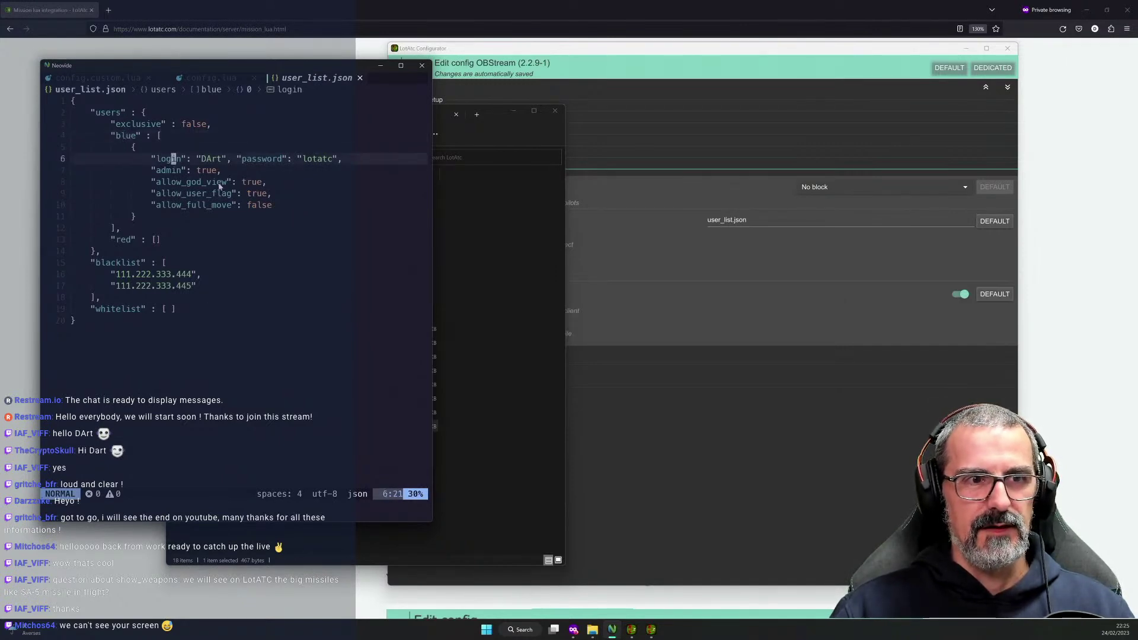
Review the blue user's login, password, admin, allow_god_view, allow_user_flag and allow_full_move entries in user_list.json.
{"action": "left_click", "coordinate": [214, 161]}
{"action": "left_click", "coordinate": [259, 160]}
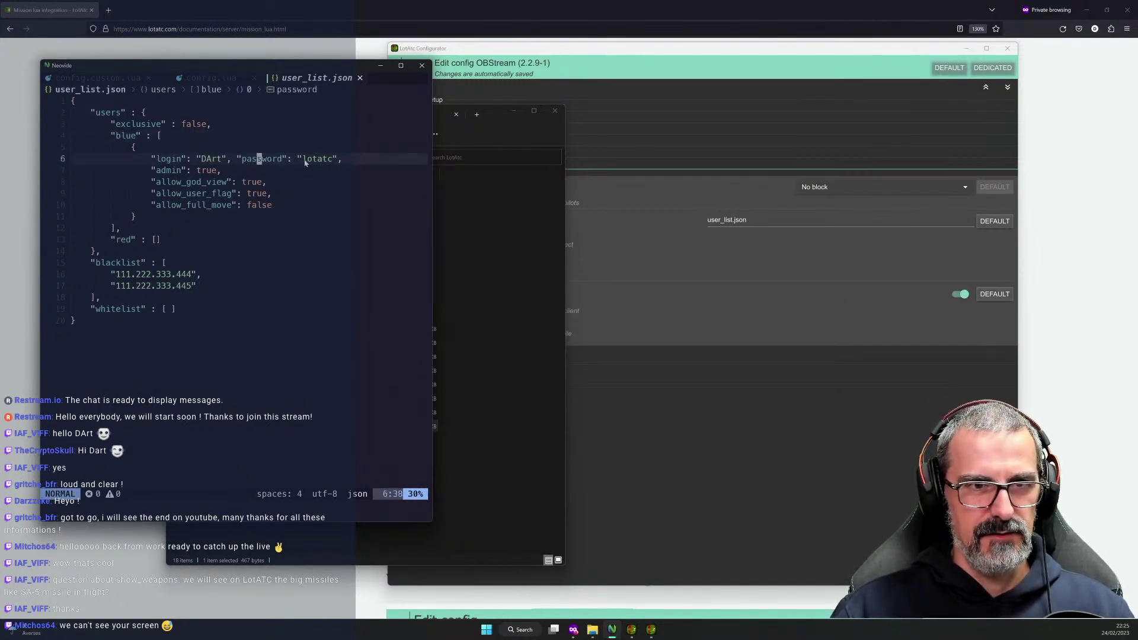
{"action": "left_click", "coordinate": [304, 159]}
{"action": "left_click", "coordinate": [168, 172]}
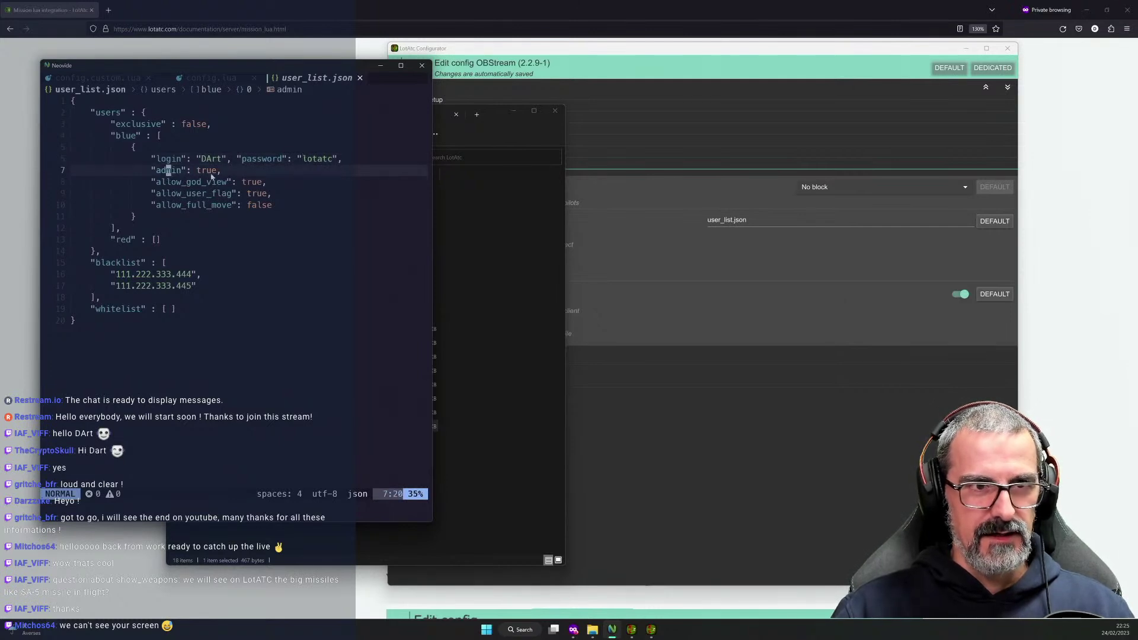
{"action": "left_click", "coordinate": [208, 171]}
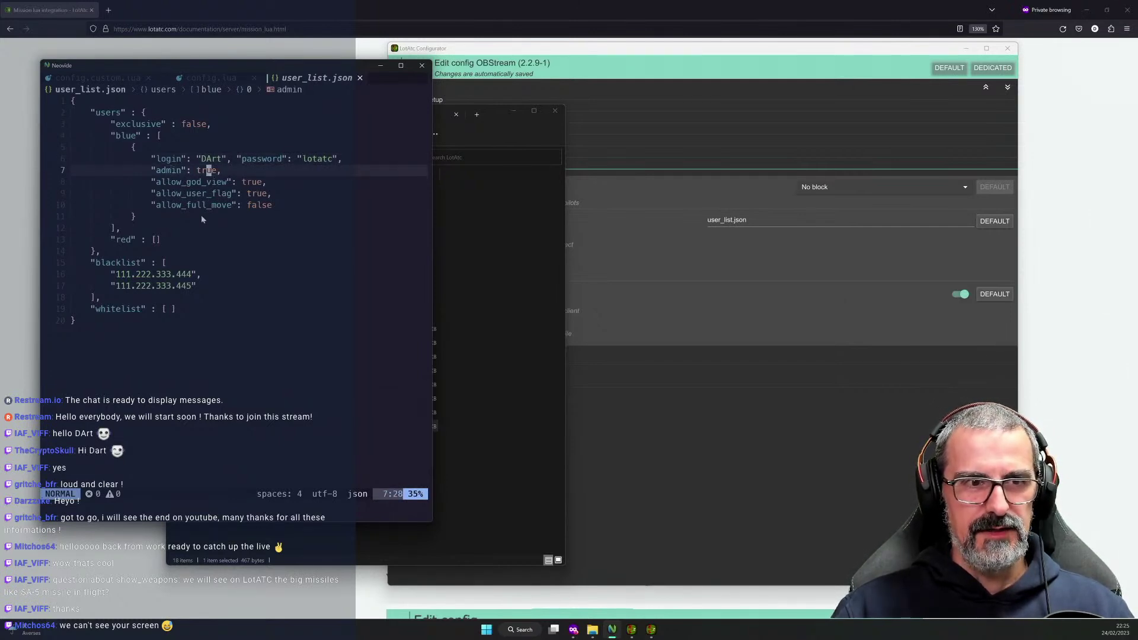
{"action": "left_click", "coordinate": [250, 183]}
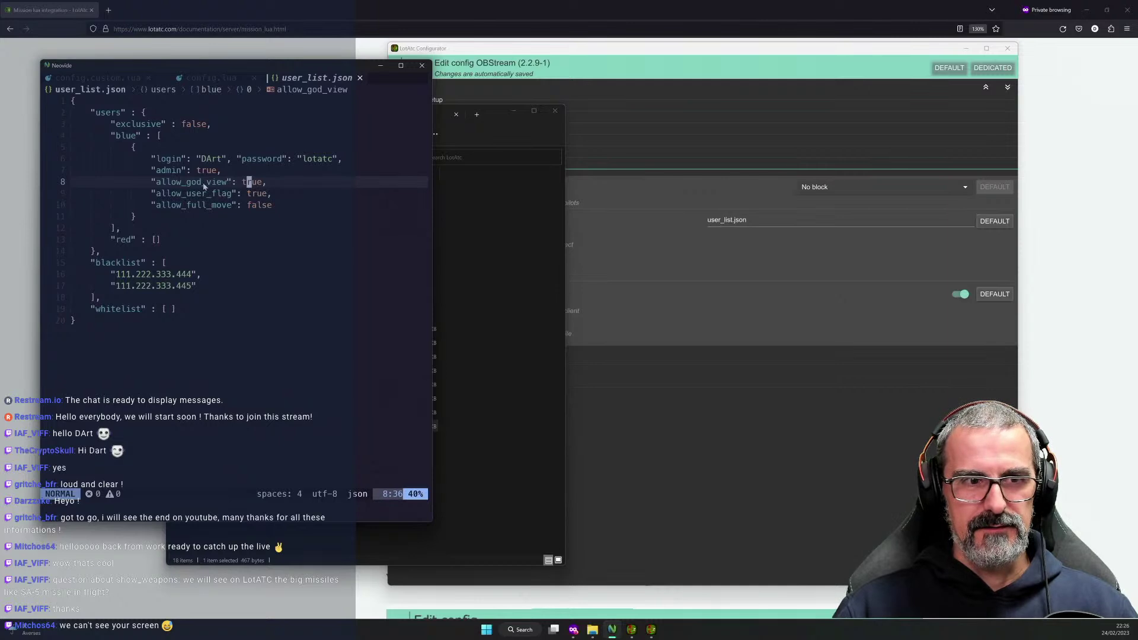
{"action": "double_click", "coordinate": [258, 185]}
{"action": "left_click", "coordinate": [258, 184]}
{"action": "double_click", "coordinate": [257, 183]}
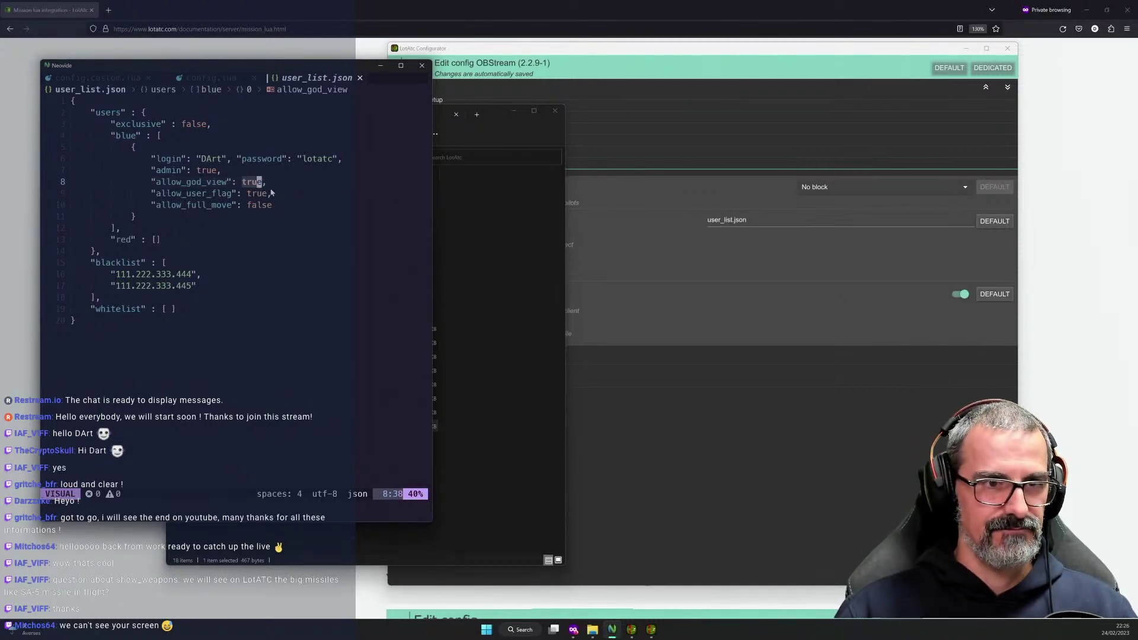
{"action": "left_click", "coordinate": [250, 195]}
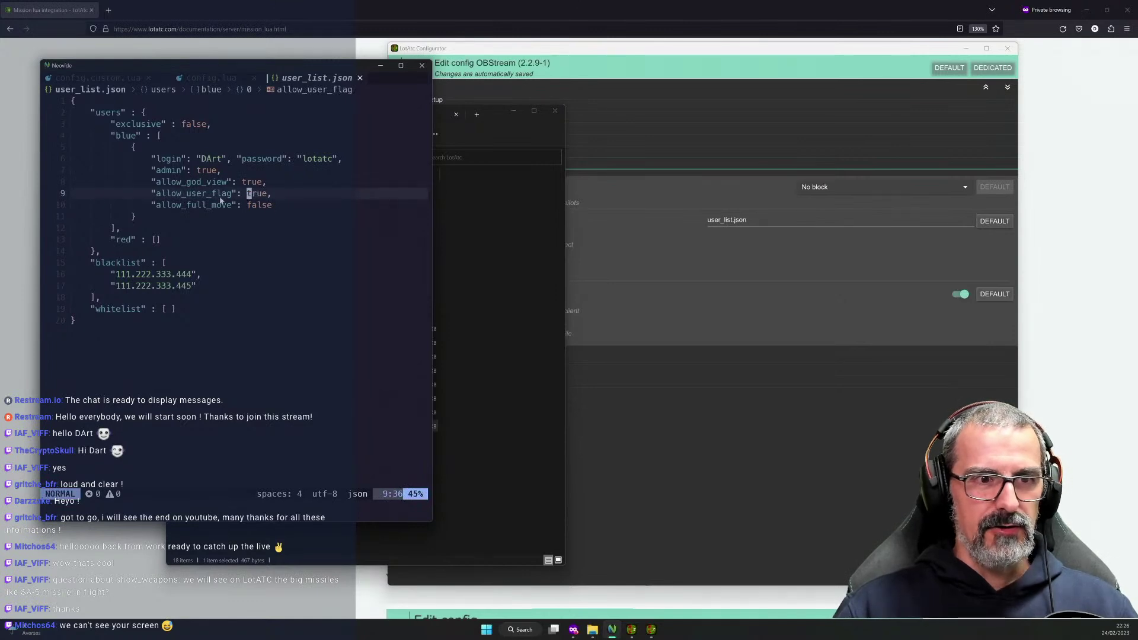
{"action": "left_click", "coordinate": [258, 196]}
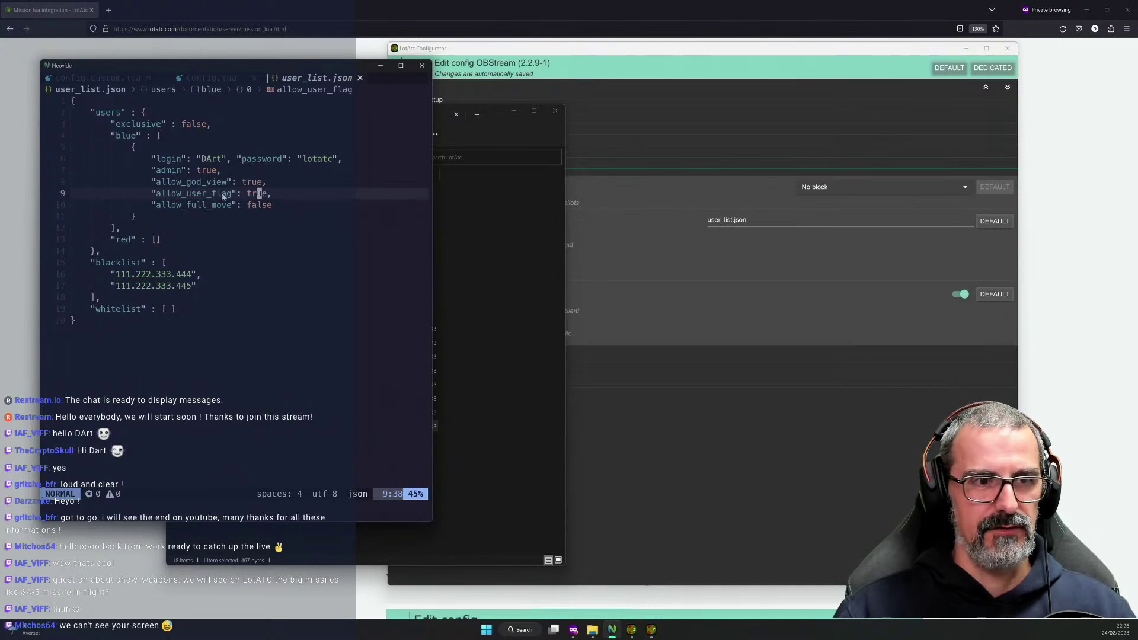
{"action": "left_click", "coordinate": [254, 206]}
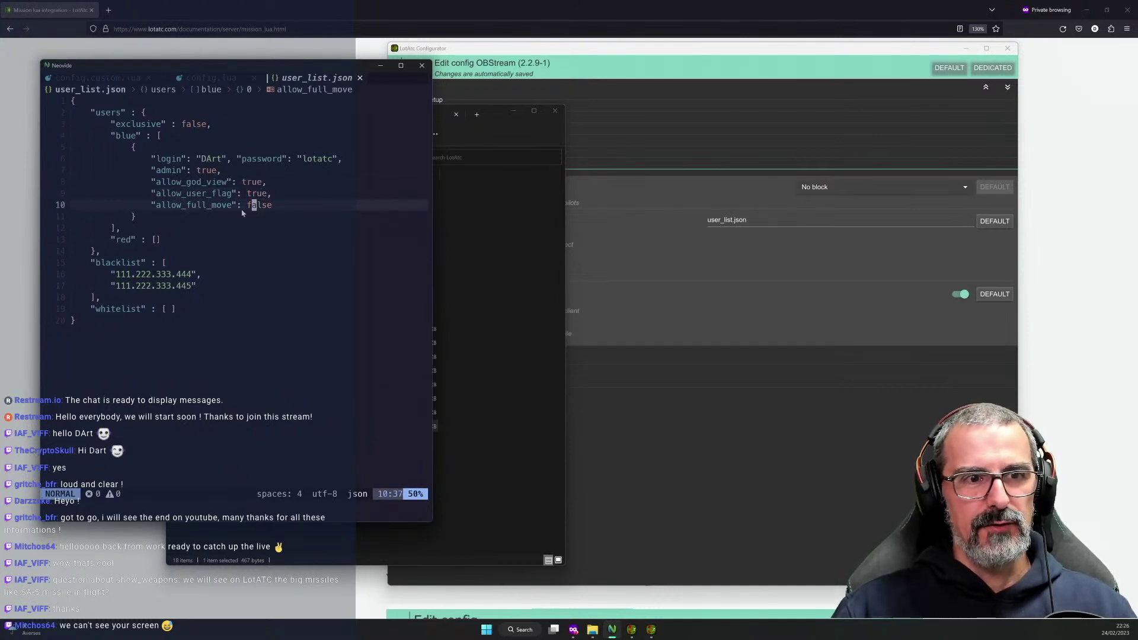
Set the blue user's allow_full_move flag to true and save user_list.json.
{"action": "left_click", "coordinate": [270, 206]}
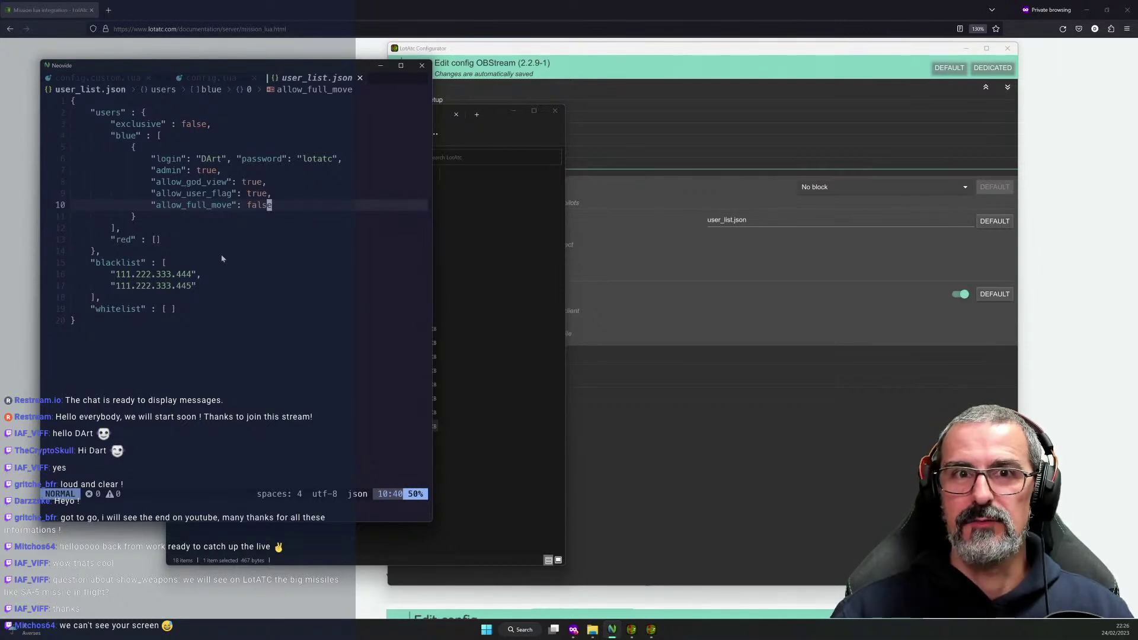
{"action": "key", "text": "h"}
{"action": "key", "text": "h"}
{"action": "key", "text": "h"}
{"action": "key", "text": "h"}
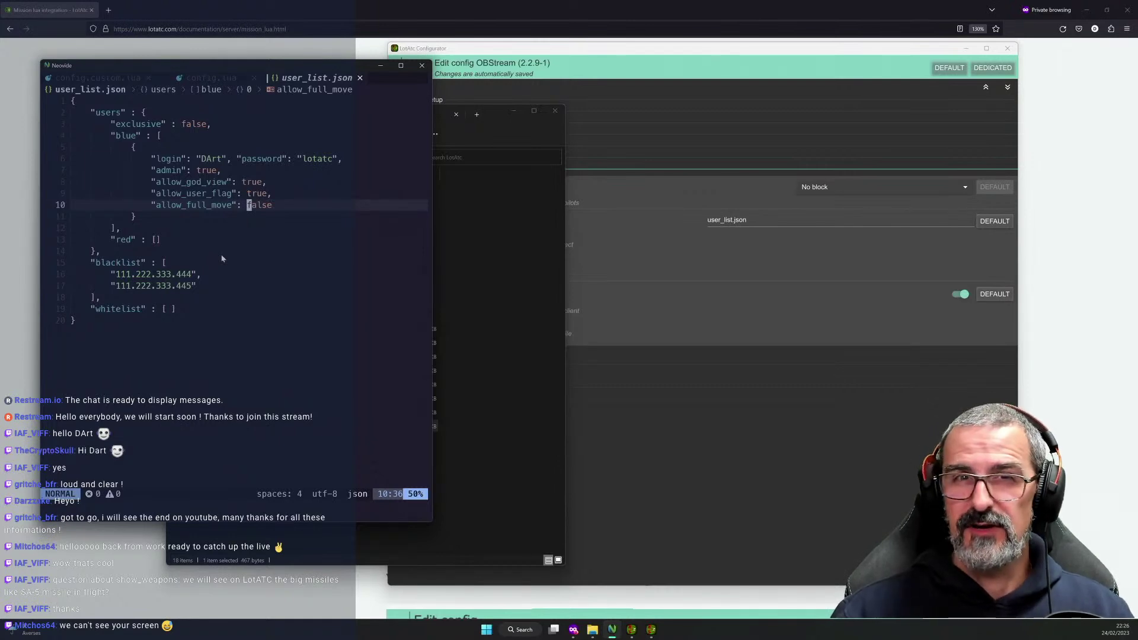
{"action": "type", "text": "cw"}
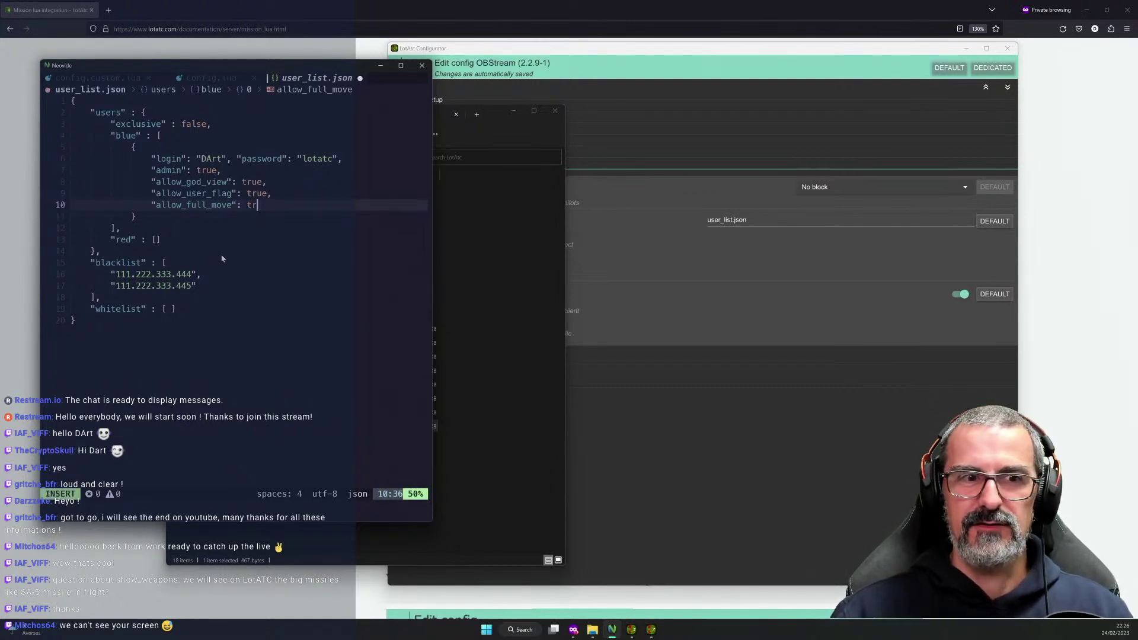
{"action": "type", "text": "true"}
{"action": "key", "text": "Escape"}
{"action": "type", "text": ":w"}
{"action": "key", "text": "Return"}
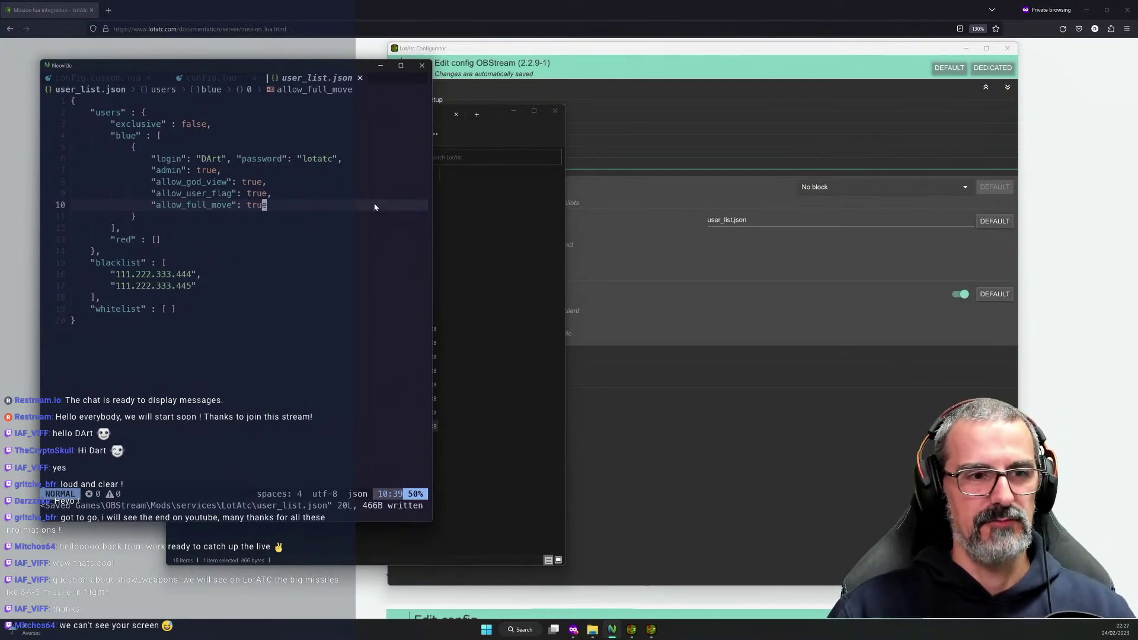
Check user_list.json in File Explorer against OBStream's server authentication settings in LotAtc Configurator, and close the Configurator.
{"action": "left_click", "coordinate": [495, 129]}
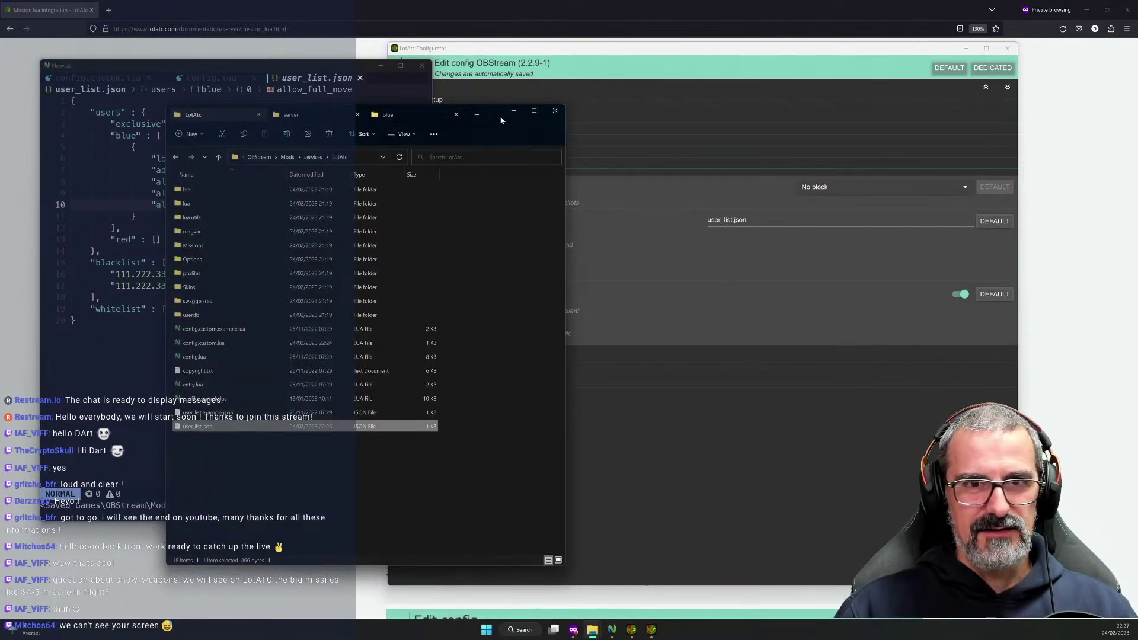
{"action": "left_click_drag", "start_coordinate": [491, 113], "coordinate": [522, 100]}
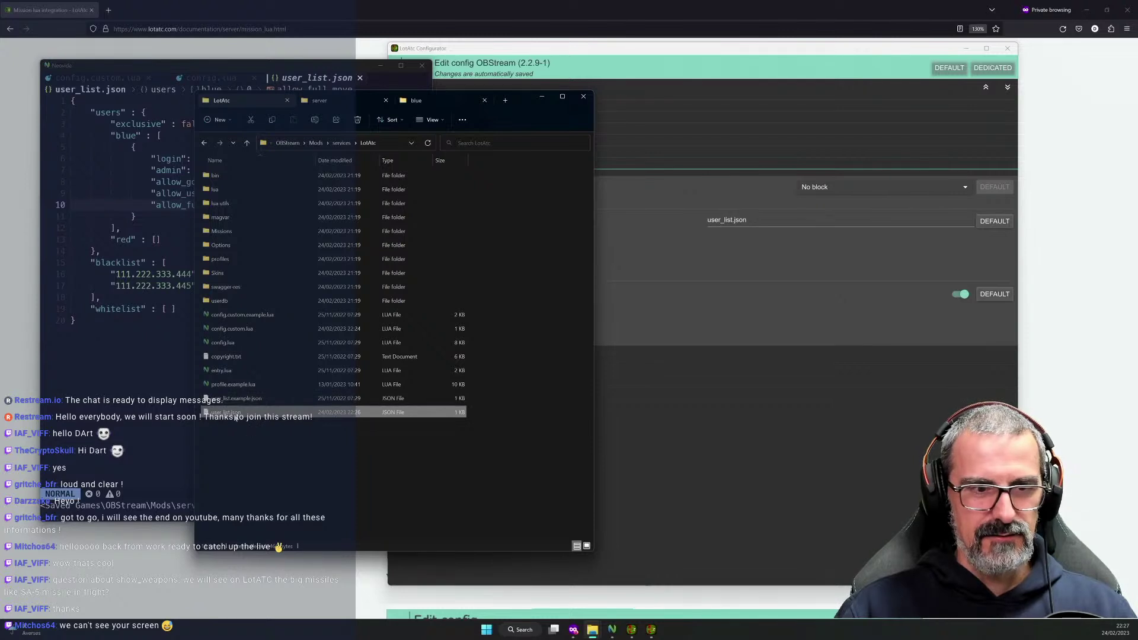
{"action": "left_click", "coordinate": [623, 275]}
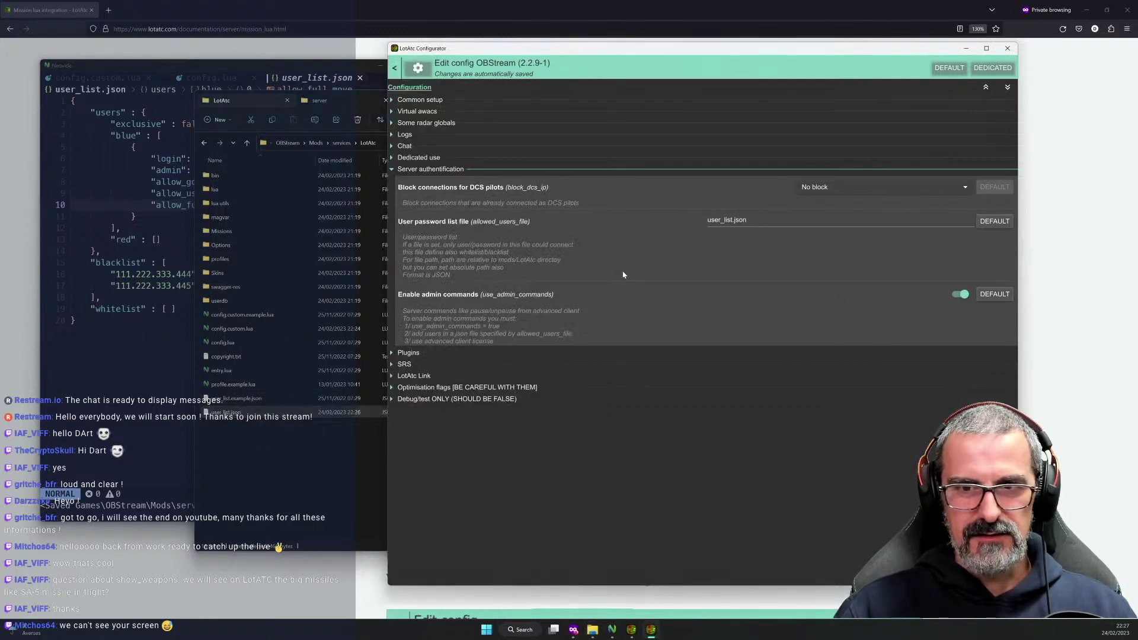
{"action": "left_click", "coordinate": [752, 220]}
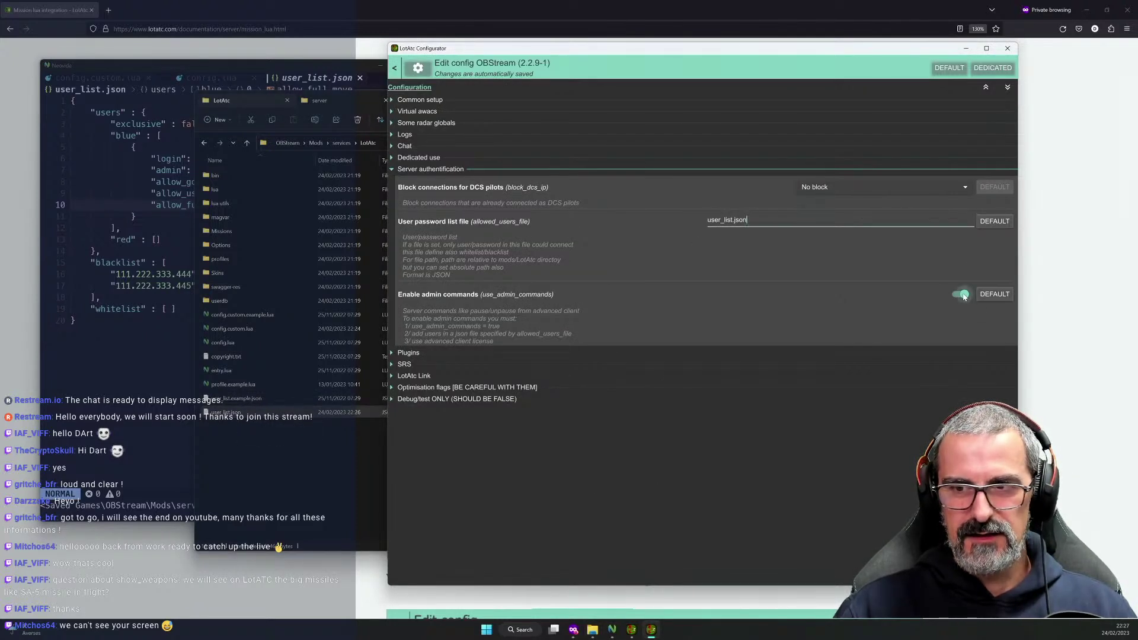
{"action": "left_click", "coordinate": [437, 170]}
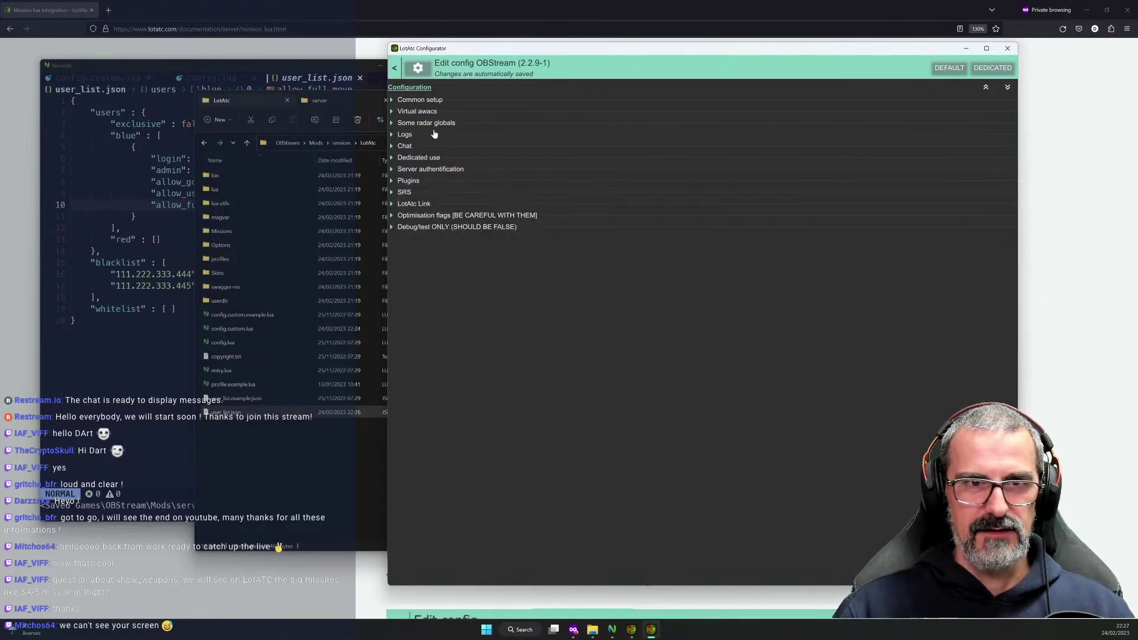
{"action": "left_click", "coordinate": [394, 68]}
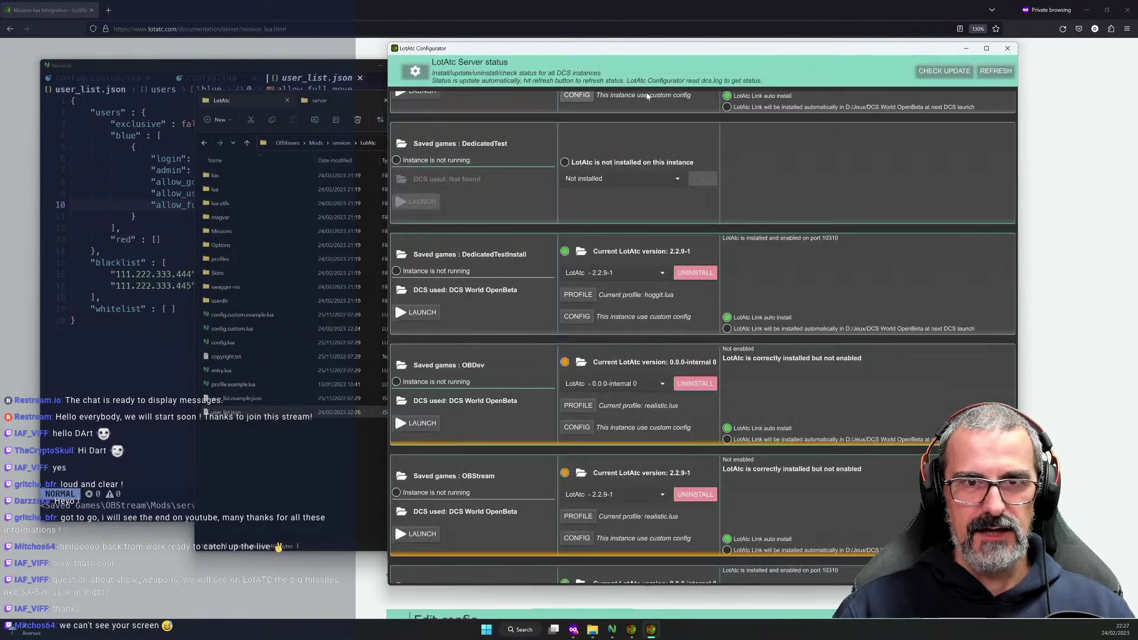
{"action": "left_click", "coordinate": [1006, 48]}
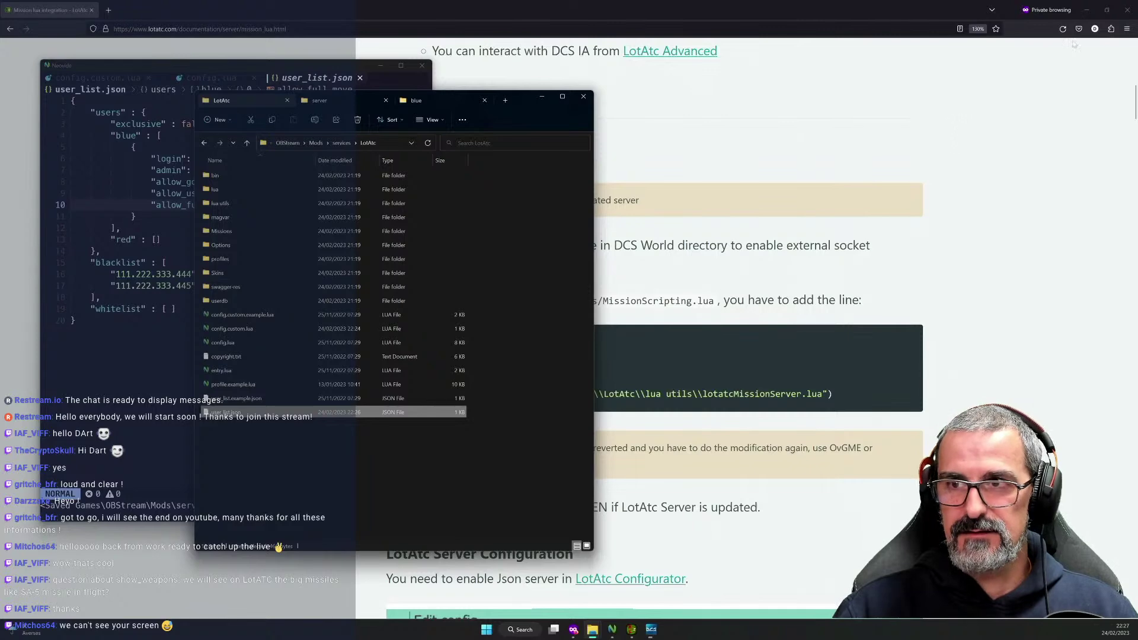
Switch to DCS and fly the Caucasus instant action LotAtc Link Ready Mission from the LotAtc 4 DCS list.
{"action": "left_click", "coordinate": [1098, 14]}
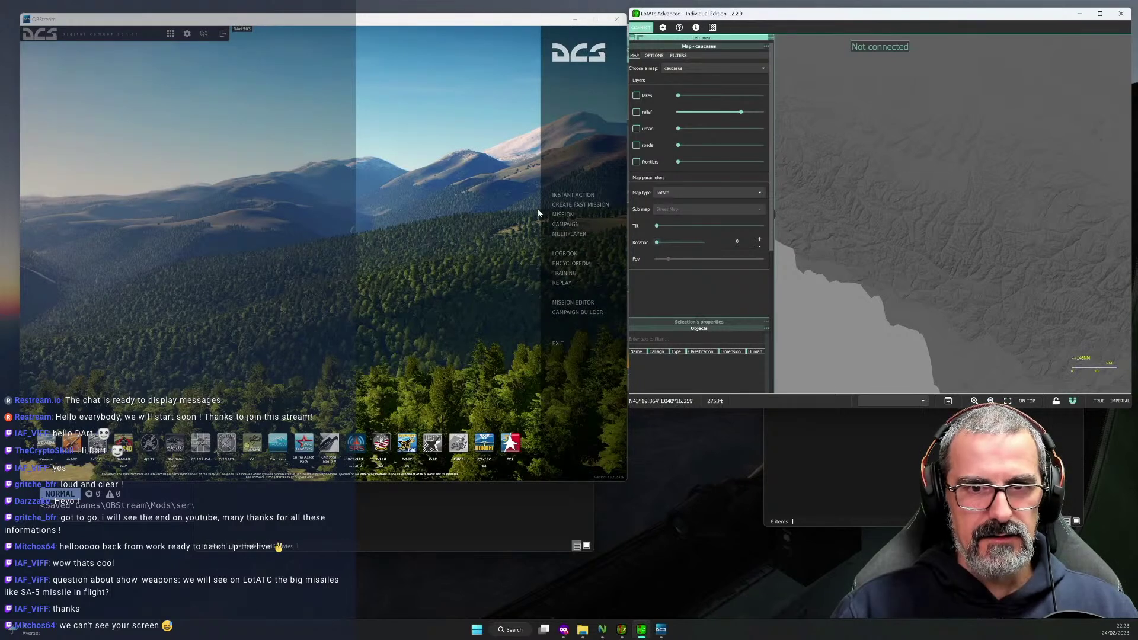
{"action": "left_click", "coordinate": [567, 197]}
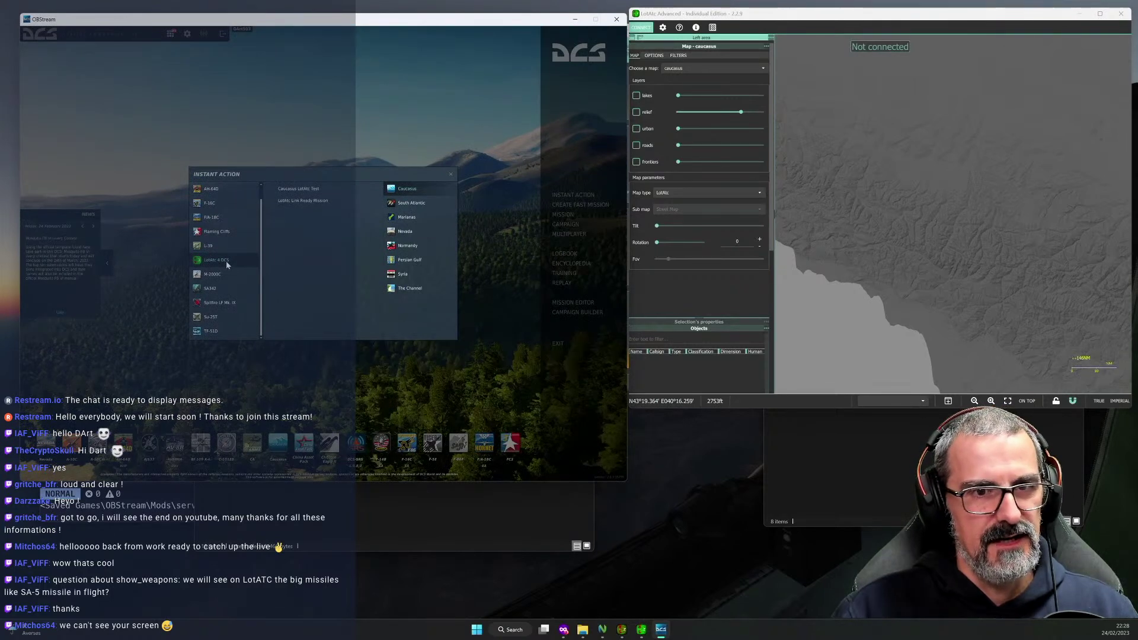
{"action": "left_click", "coordinate": [317, 191]}
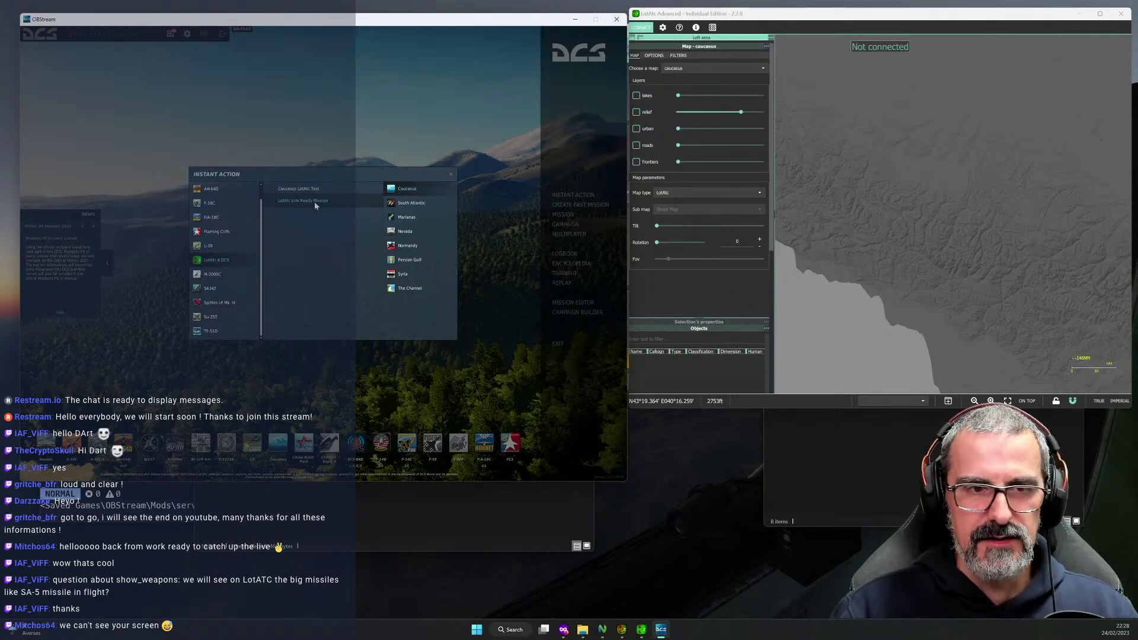
{"action": "double_click", "coordinate": [314, 202]}
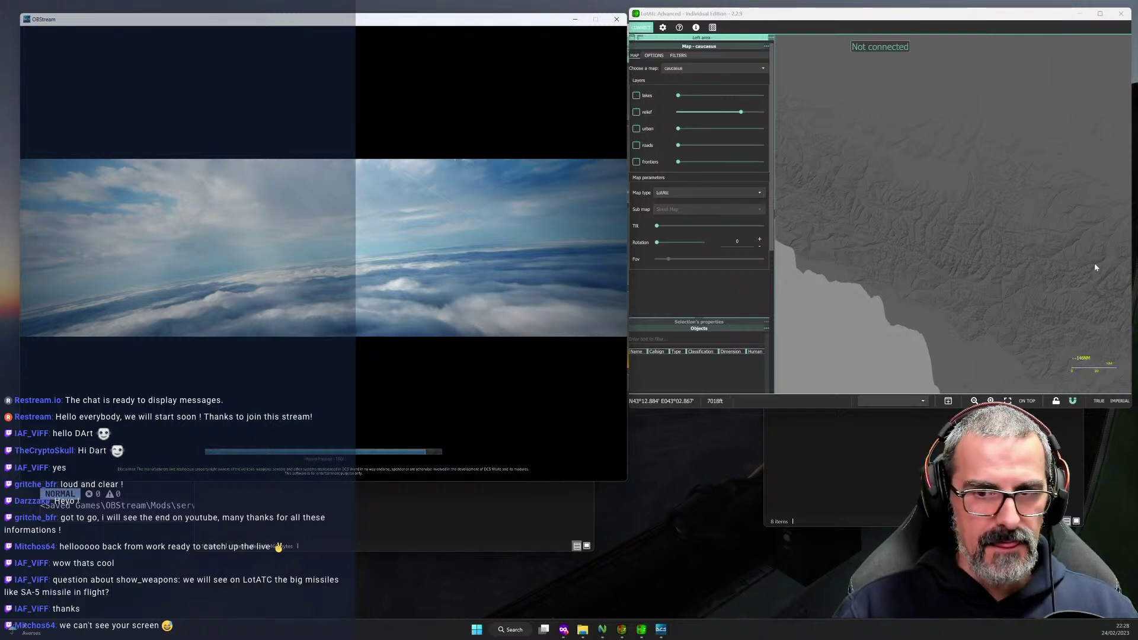
{"action": "left_click", "coordinate": [633, 40]}
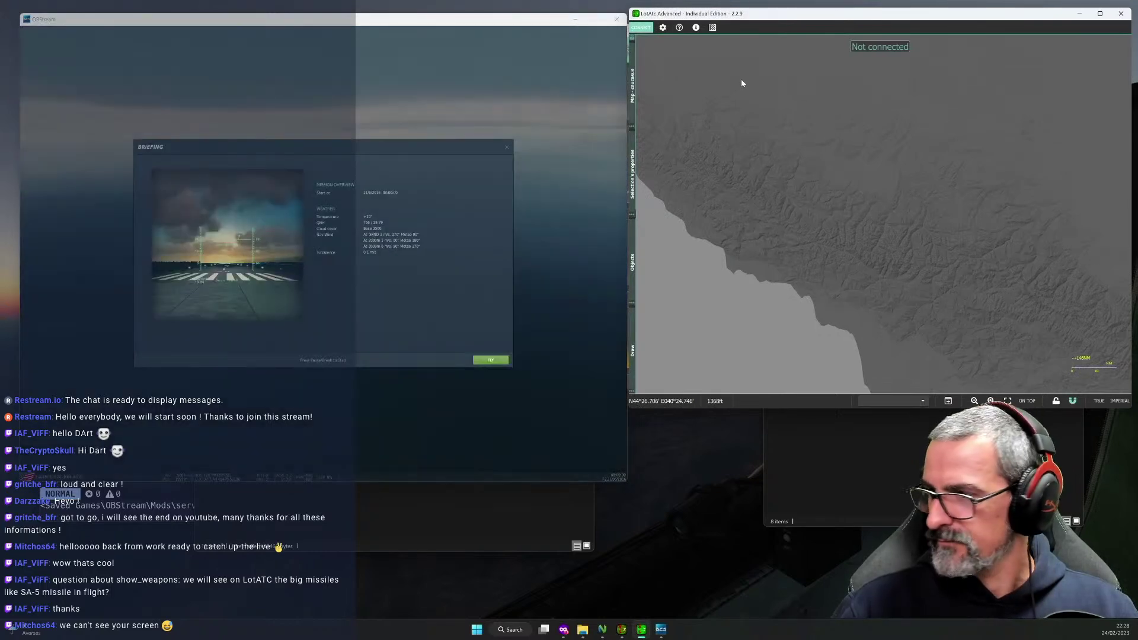
{"action": "left_click", "coordinate": [490, 362]}
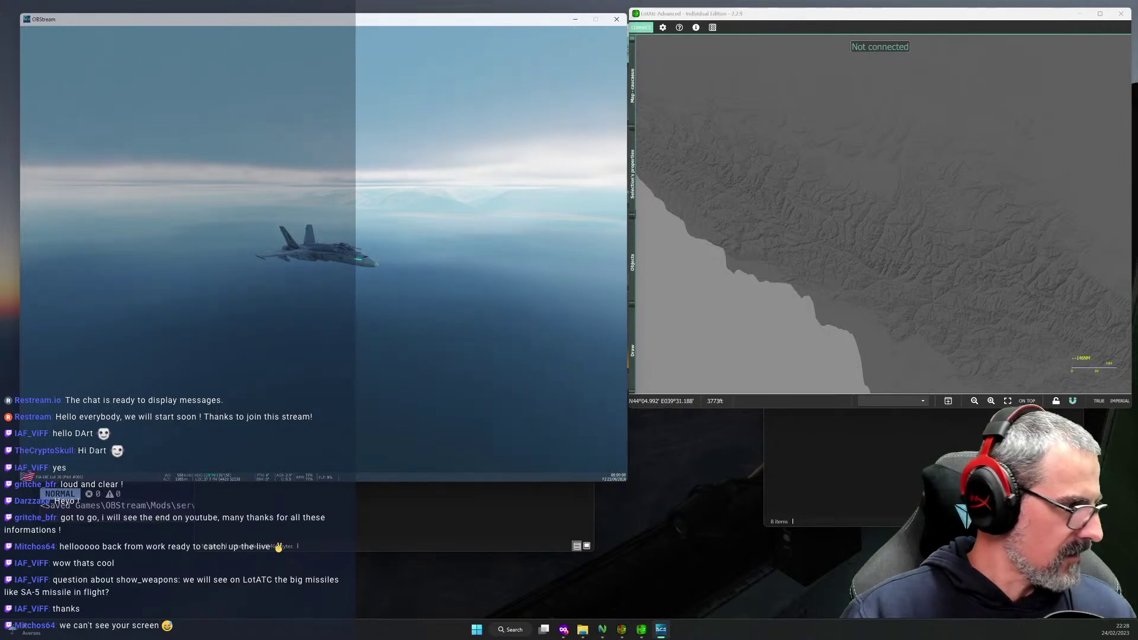
In LotAtc Advanced, connect to 127.0.0.1 with the Blue profile and check the instructor mode and admin commands in the server information.
{"action": "key", "text": "alt+Tab"}
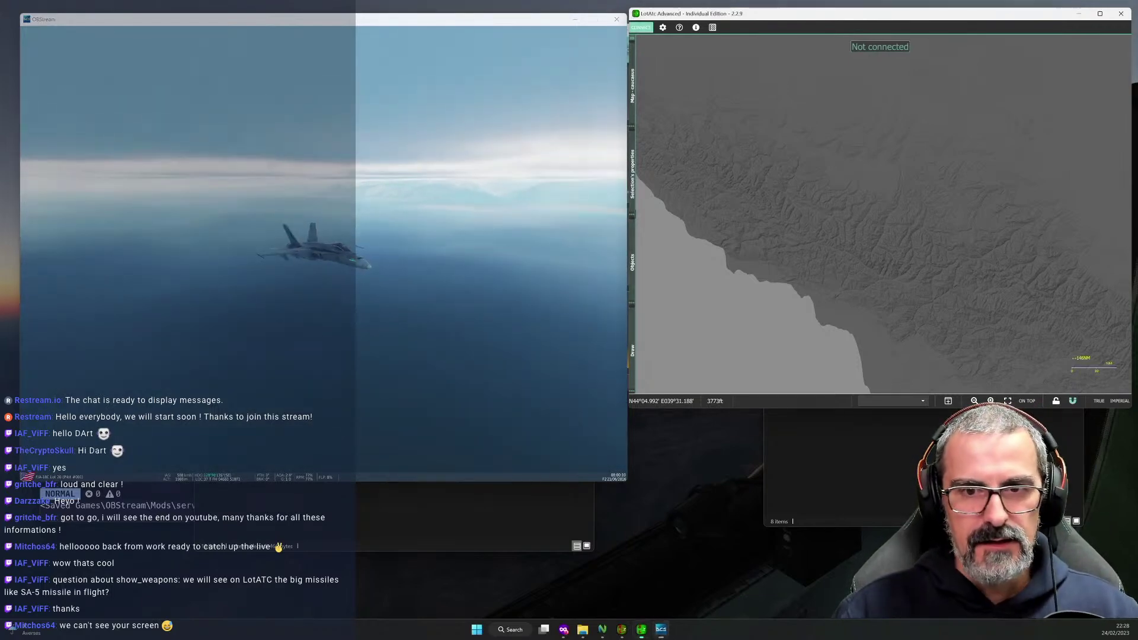
{"action": "left_click", "coordinate": [640, 29]}
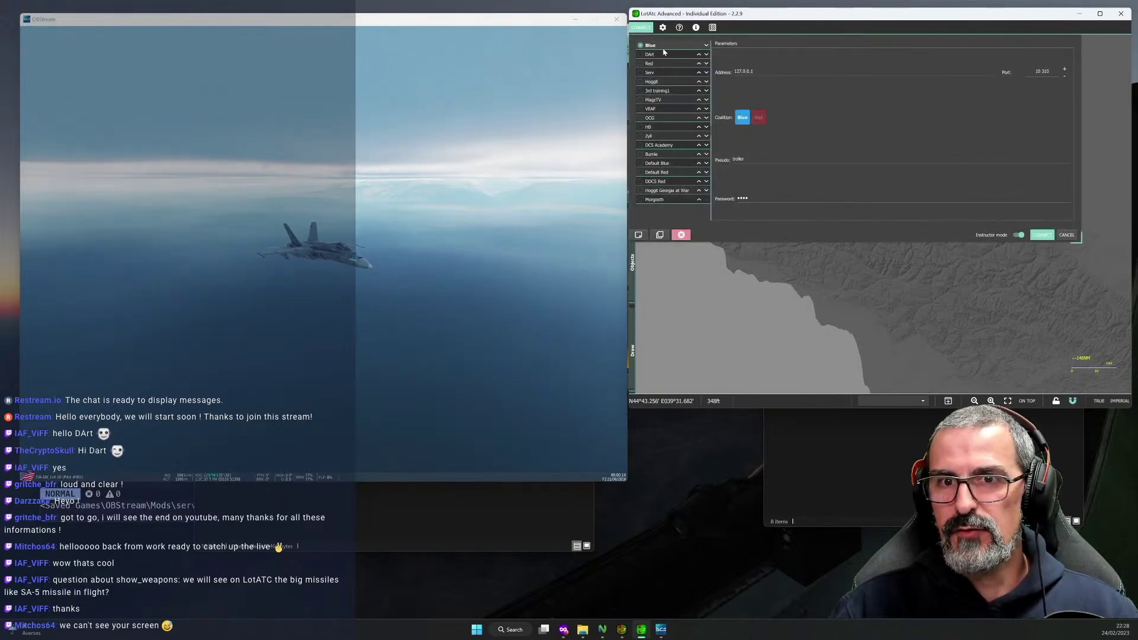
{"action": "left_click", "coordinate": [1042, 235]}
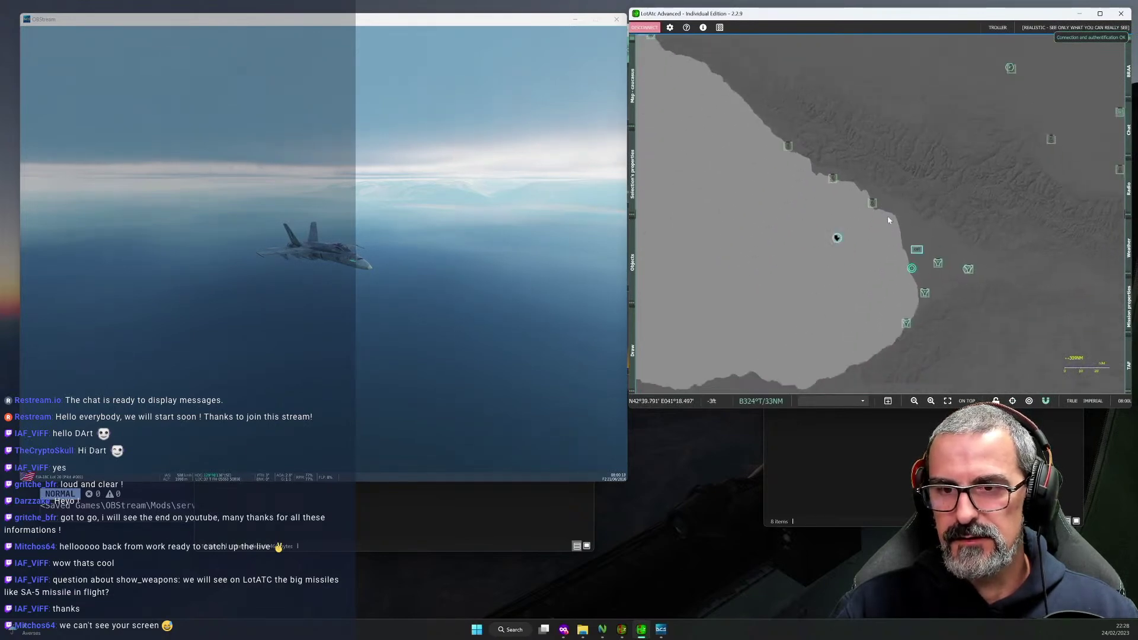
{"action": "scroll", "coordinate": [803, 200], "scroll_direction": "down", "scroll_amount": 2}
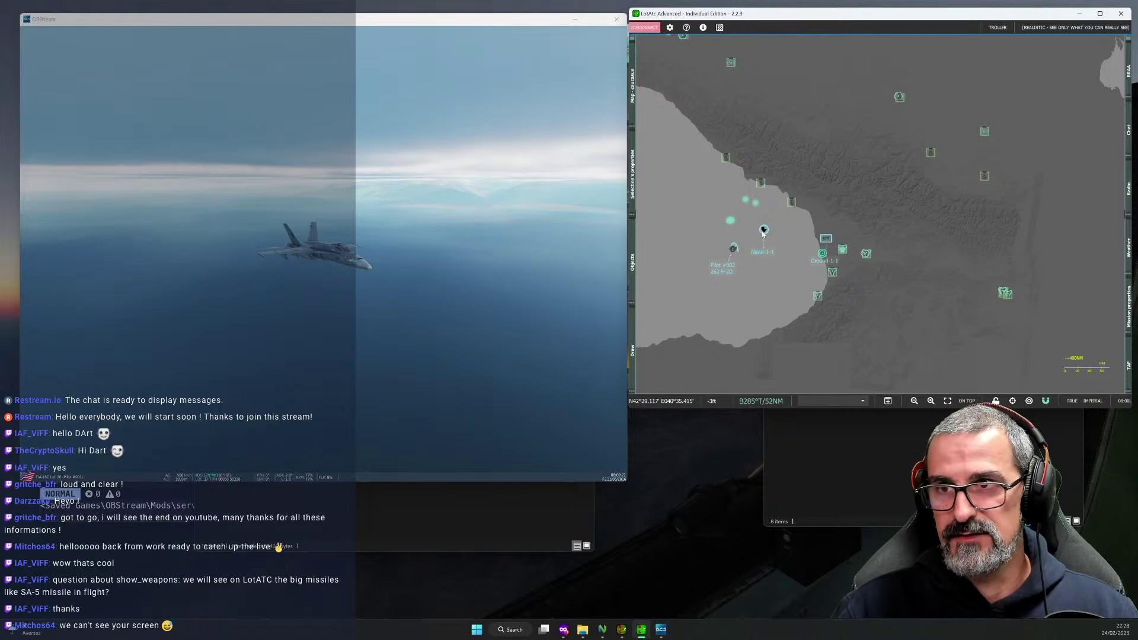
{"action": "left_click", "coordinate": [1040, 27]}
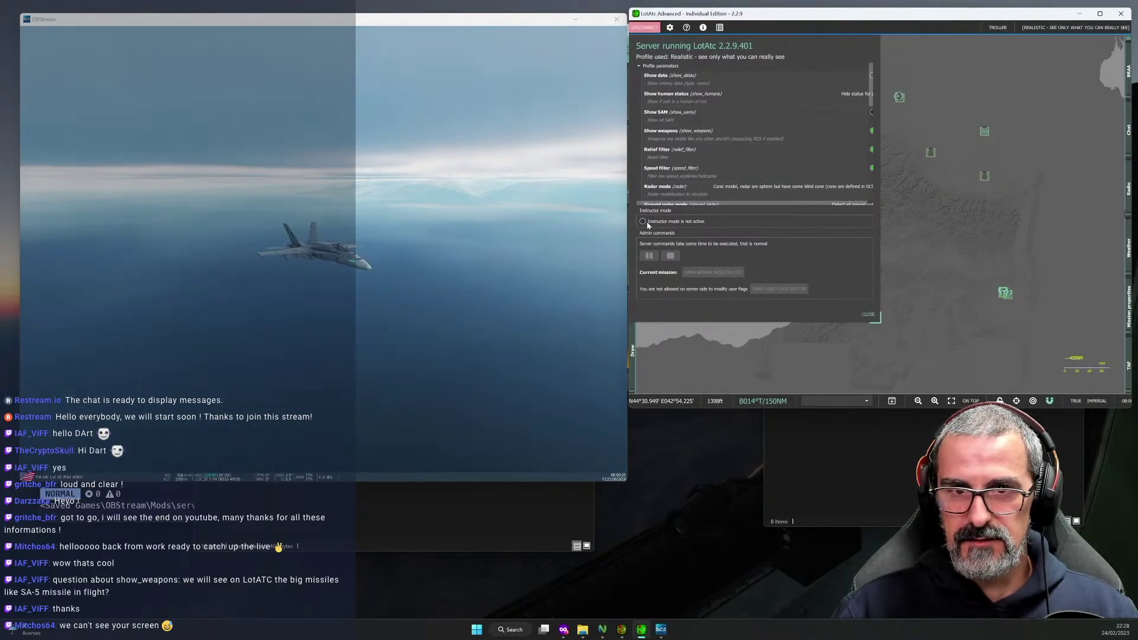
{"action": "left_click", "coordinate": [869, 315]}
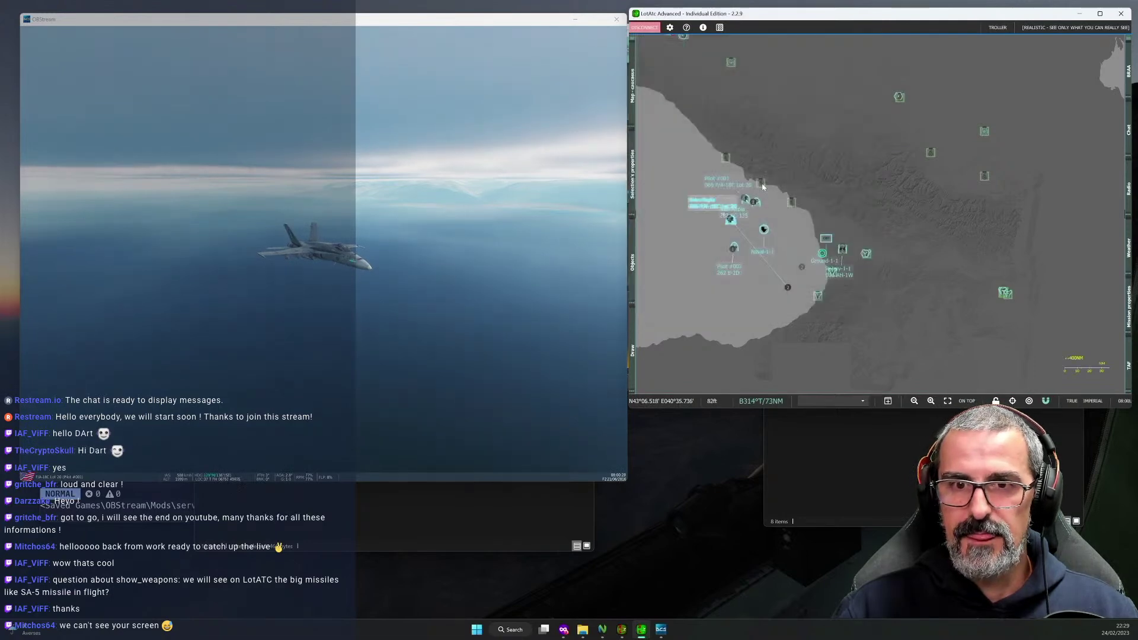
Disconnect and reconnect to the server in instructor mode with the saved blue profile of the user listed in user_list.json.
{"action": "left_click", "coordinate": [644, 28]}
{"action": "left_click", "coordinate": [642, 28]}
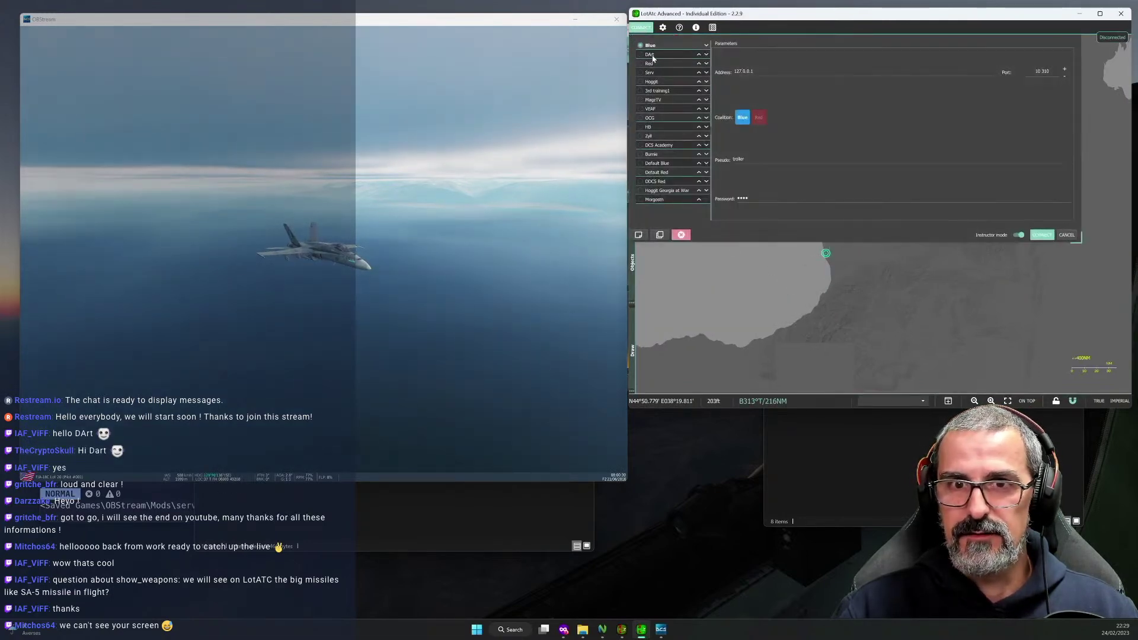
{"action": "left_click", "coordinate": [651, 56]}
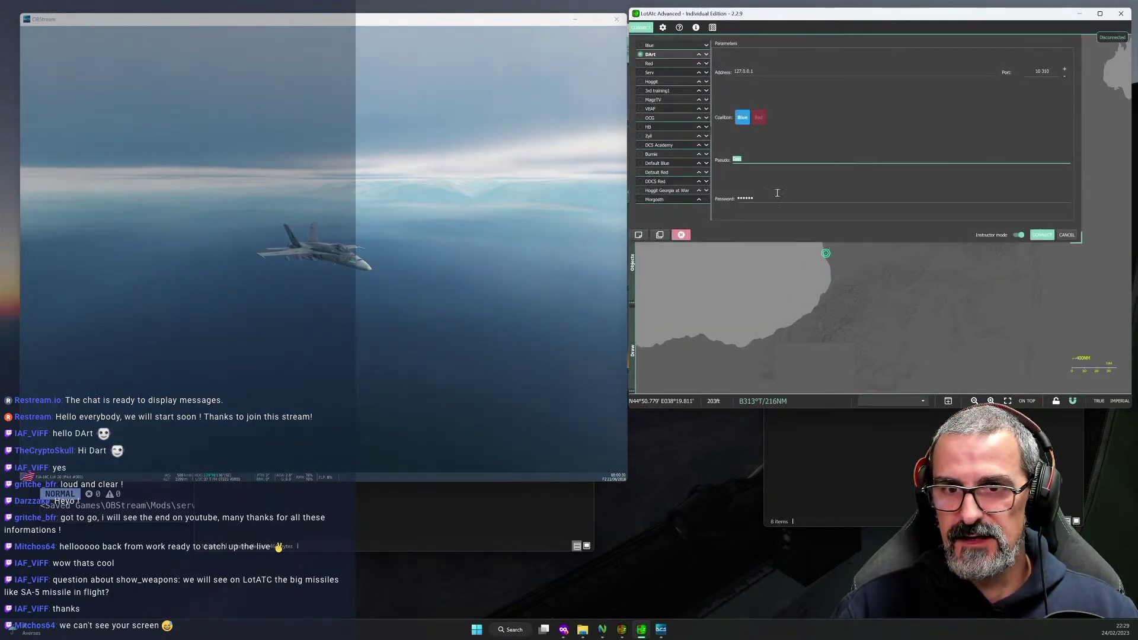
{"action": "left_click", "coordinate": [759, 199]}
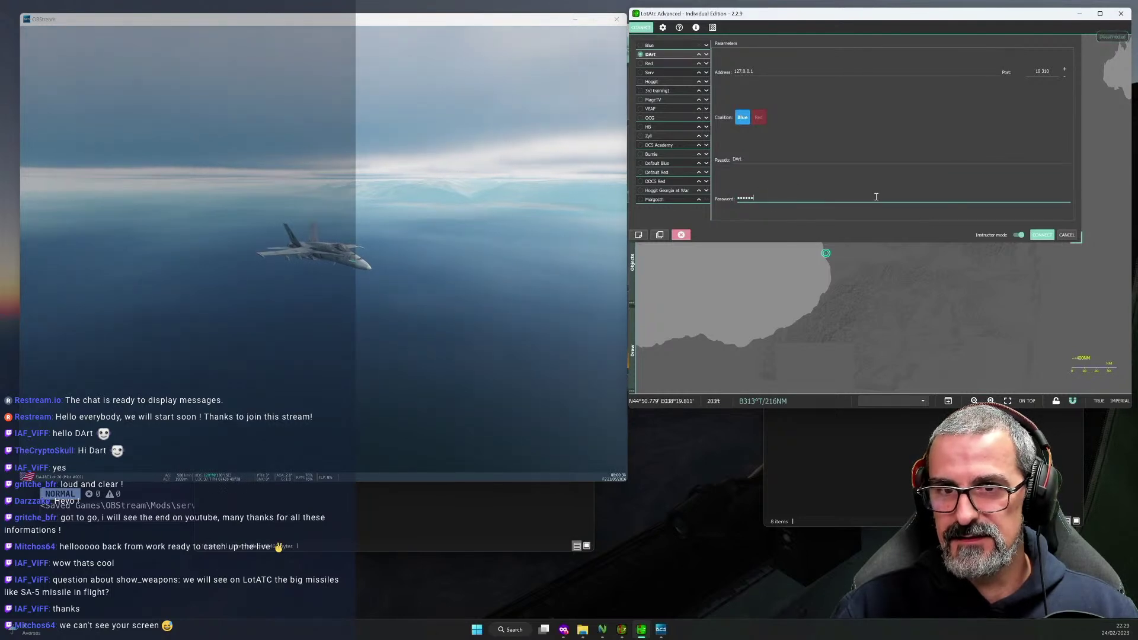
{"action": "left_click", "coordinate": [1041, 235]}
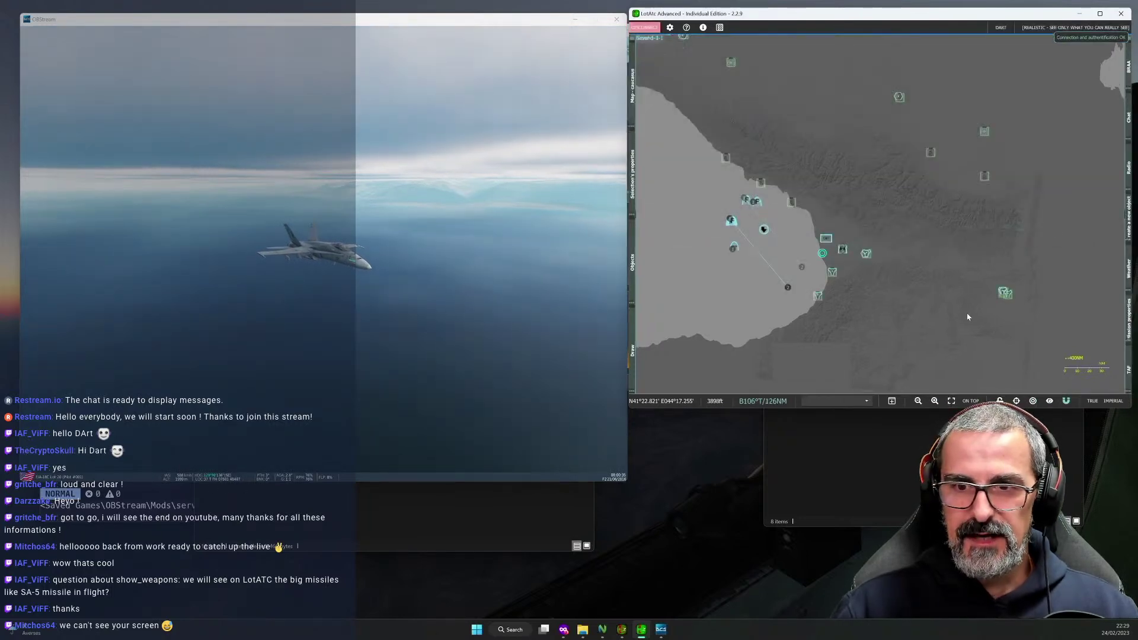
Pause the running mission using the admin commands in the server information, and close the server information.
{"action": "left_click", "coordinate": [1060, 28]}
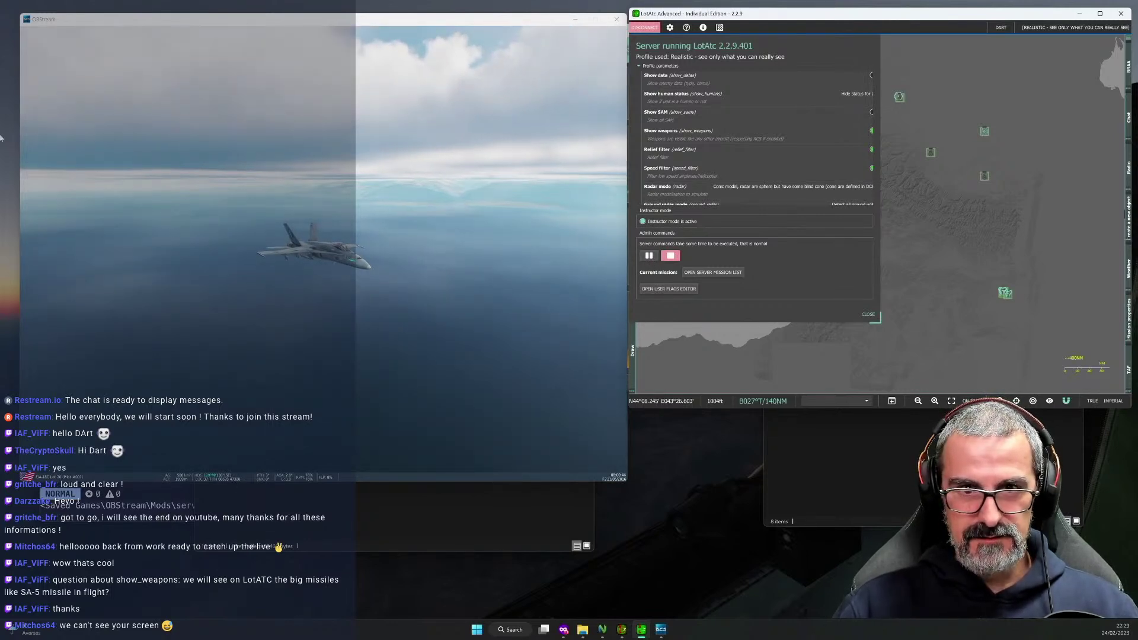
{"action": "left_click", "coordinate": [649, 255]}
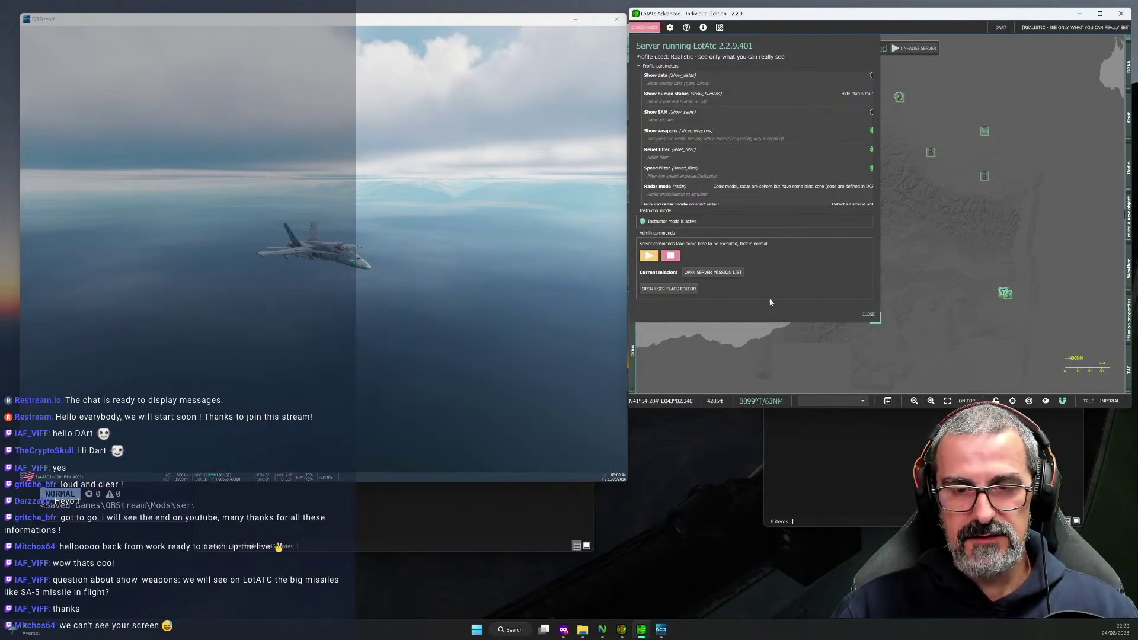
{"action": "left_click", "coordinate": [868, 314]}
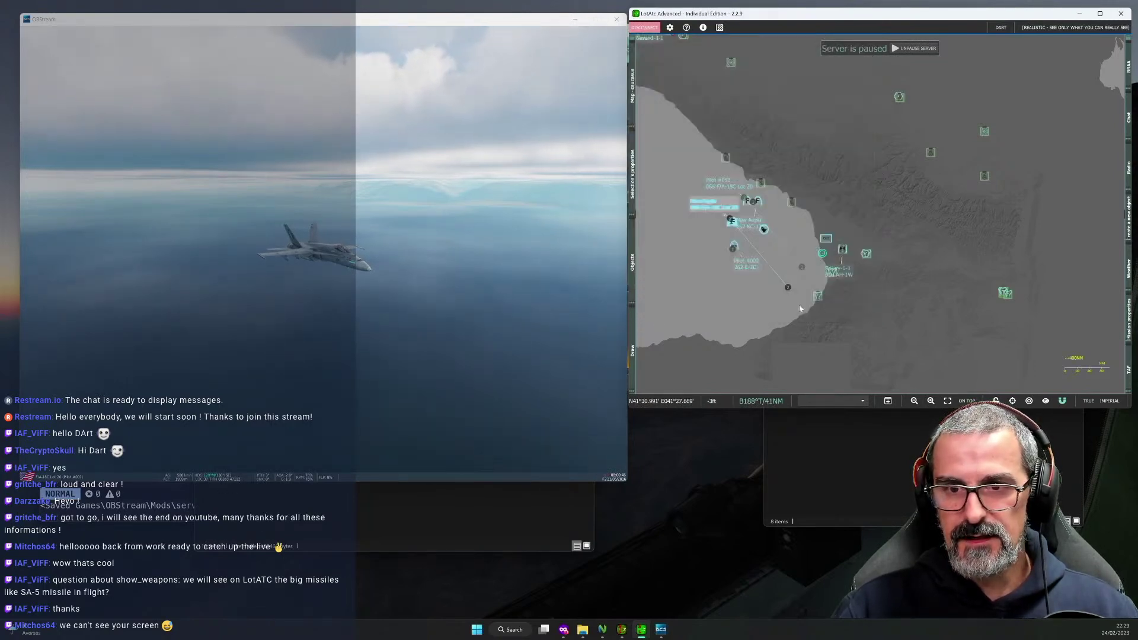
Open the instructor view for the F/A-18C Pilot #001 on the LotAtc map.
{"action": "scroll", "coordinate": [711, 222], "scroll_direction": "up", "scroll_amount": 5}
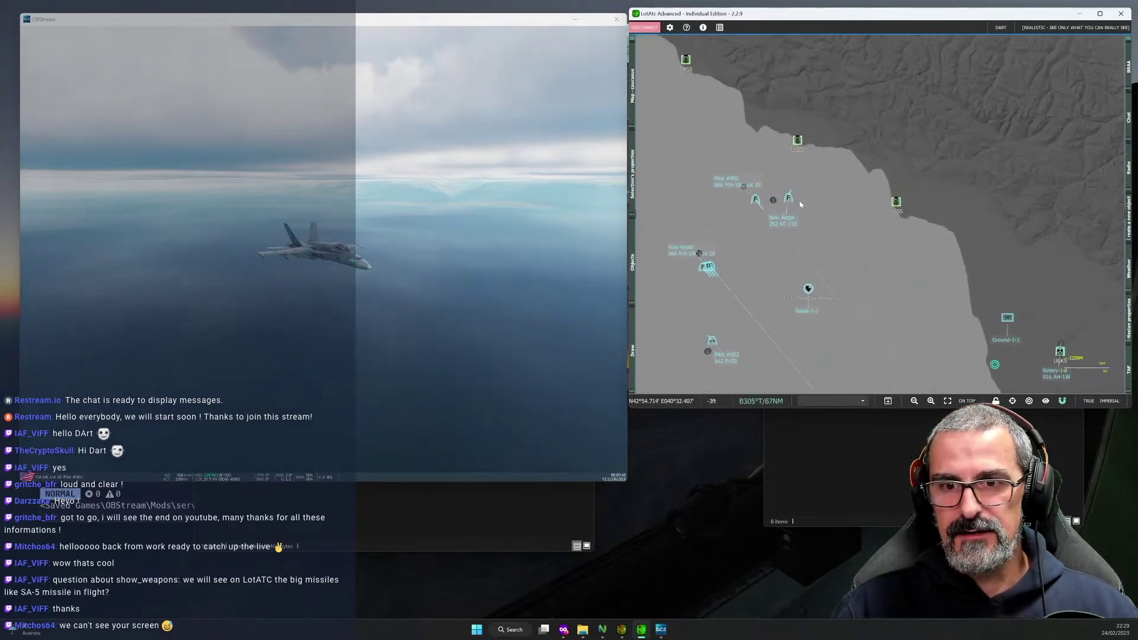
{"action": "scroll", "coordinate": [868, 243], "scroll_direction": "up", "scroll_amount": 1}
{"action": "scroll", "coordinate": [705, 194], "scroll_direction": "up", "scroll_amount": 2}
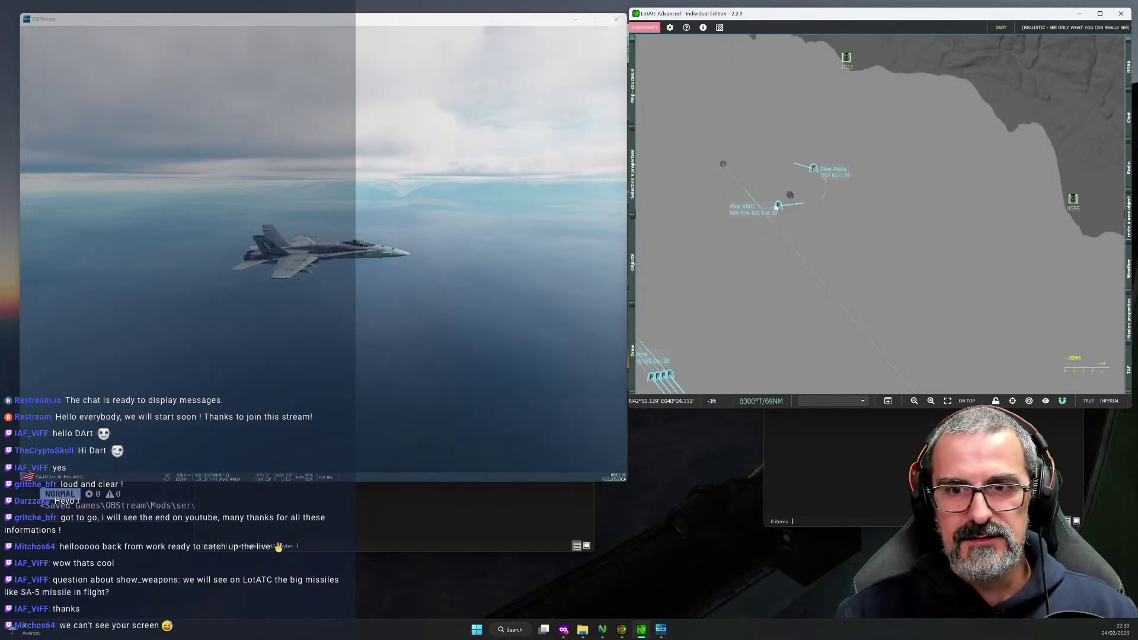
{"action": "mouse_move", "coordinate": [784, 208]}
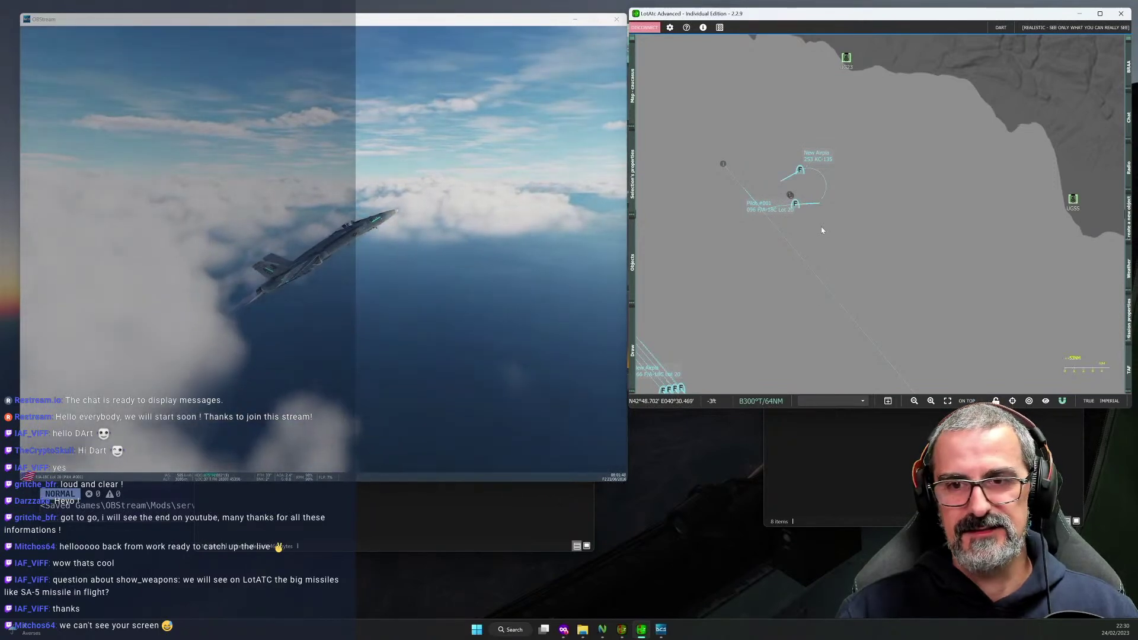
{"action": "scroll", "coordinate": [827, 193], "scroll_direction": "up", "scroll_amount": 3}
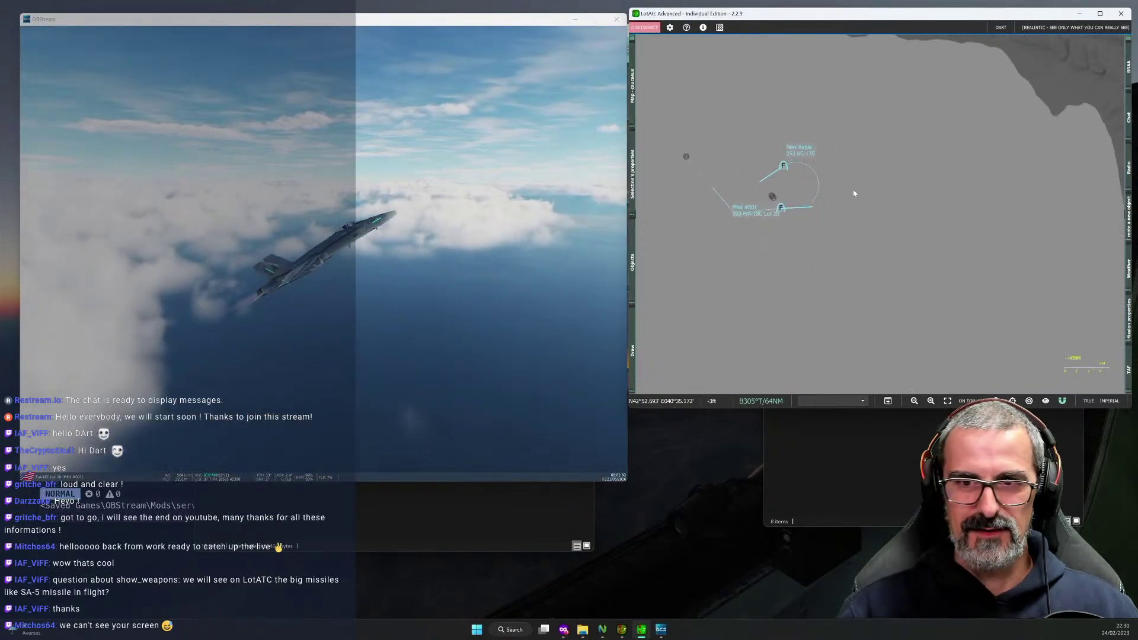
{"action": "scroll", "coordinate": [849, 238], "scroll_direction": "down", "scroll_amount": 1}
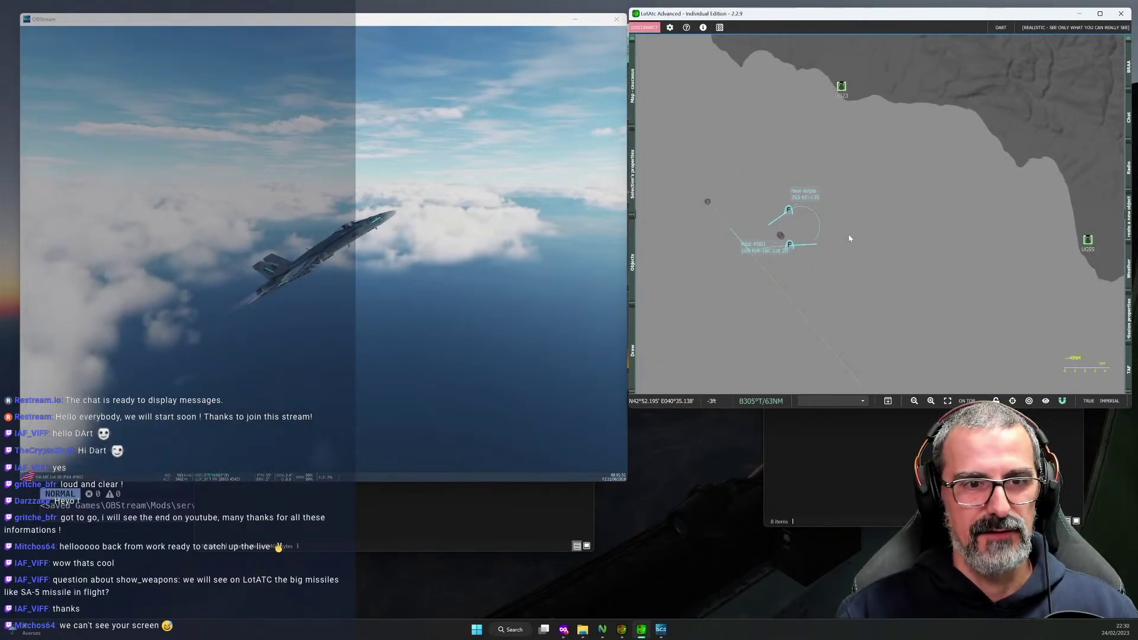
{"action": "scroll", "coordinate": [809, 252], "scroll_direction": "down", "scroll_amount": 2}
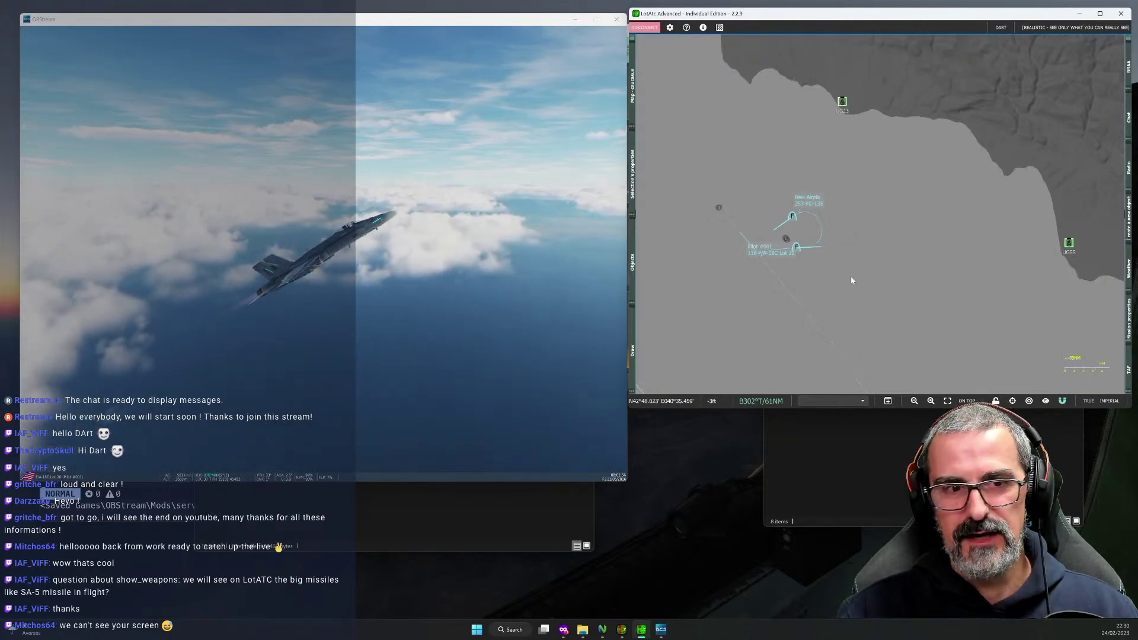
{"action": "right_click", "coordinate": [811, 254]}
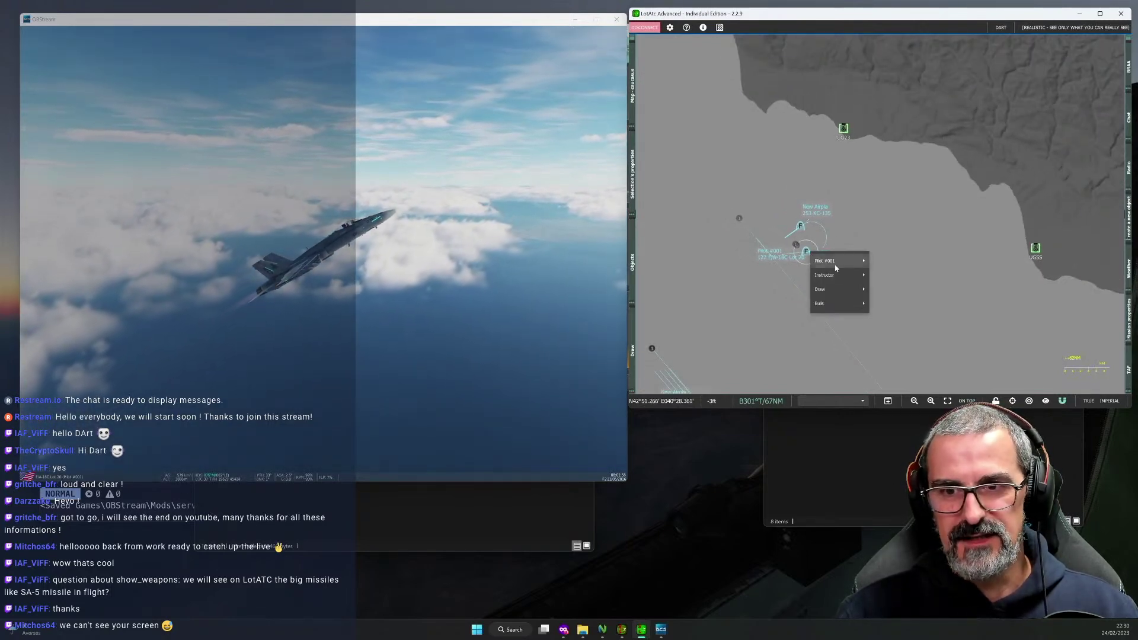
{"action": "mouse_move", "coordinate": [838, 275]}
{"action": "left_click", "coordinate": [901, 276]}
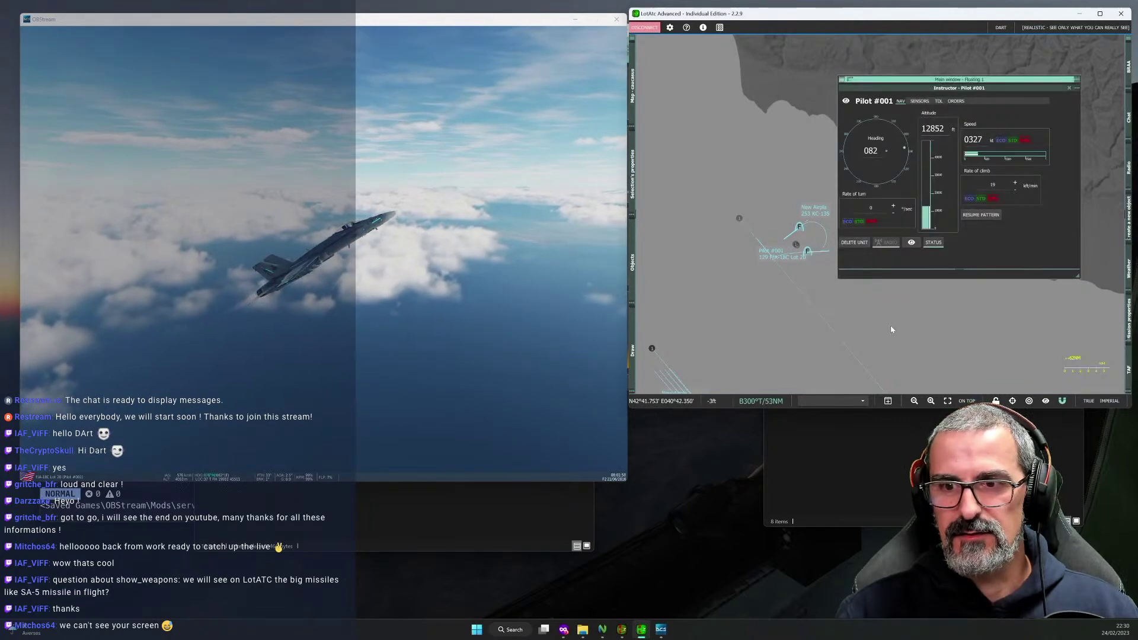
{"action": "left_click_drag", "start_coordinate": [890, 330], "coordinate": [792, 288]}
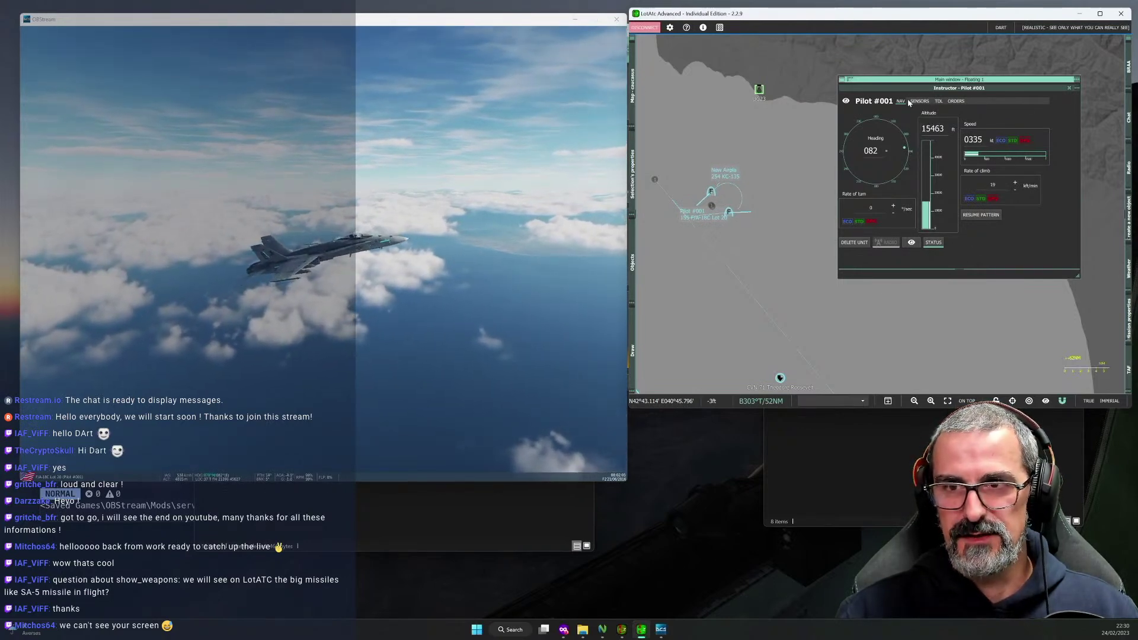
Show the available orders for Pilot #001 and choose Sukhumi-Babushara as the return-to-base airport.
{"action": "left_click", "coordinate": [955, 102]}
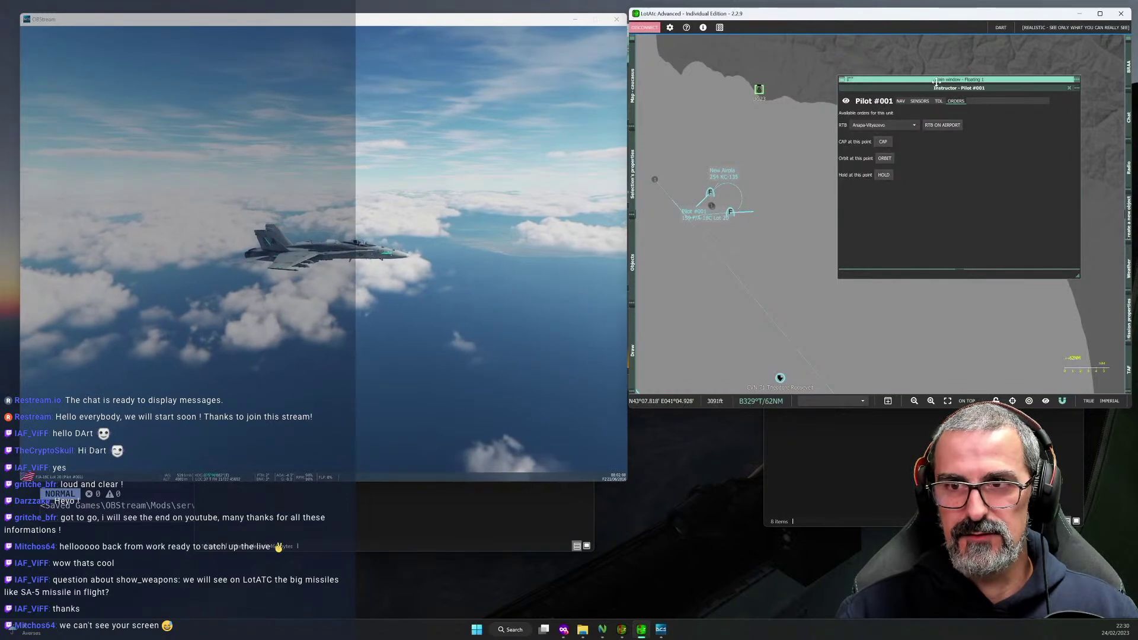
{"action": "left_click_drag", "start_coordinate": [931, 87], "coordinate": [850, 247]}
{"action": "left_click", "coordinate": [812, 284]}
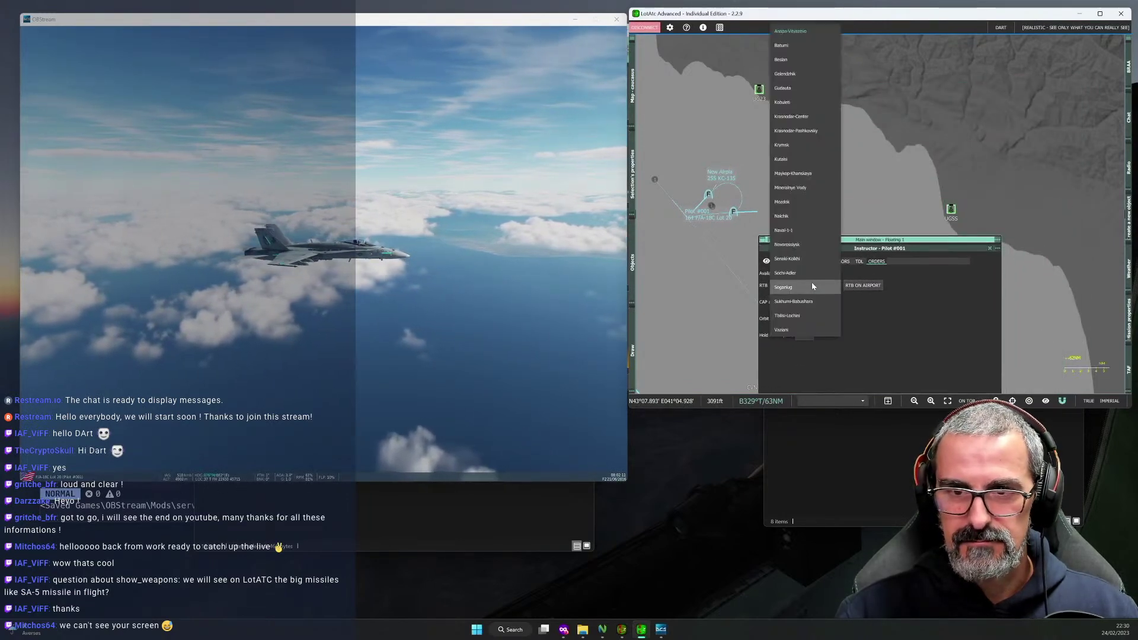
{"action": "left_click", "coordinate": [811, 301]}
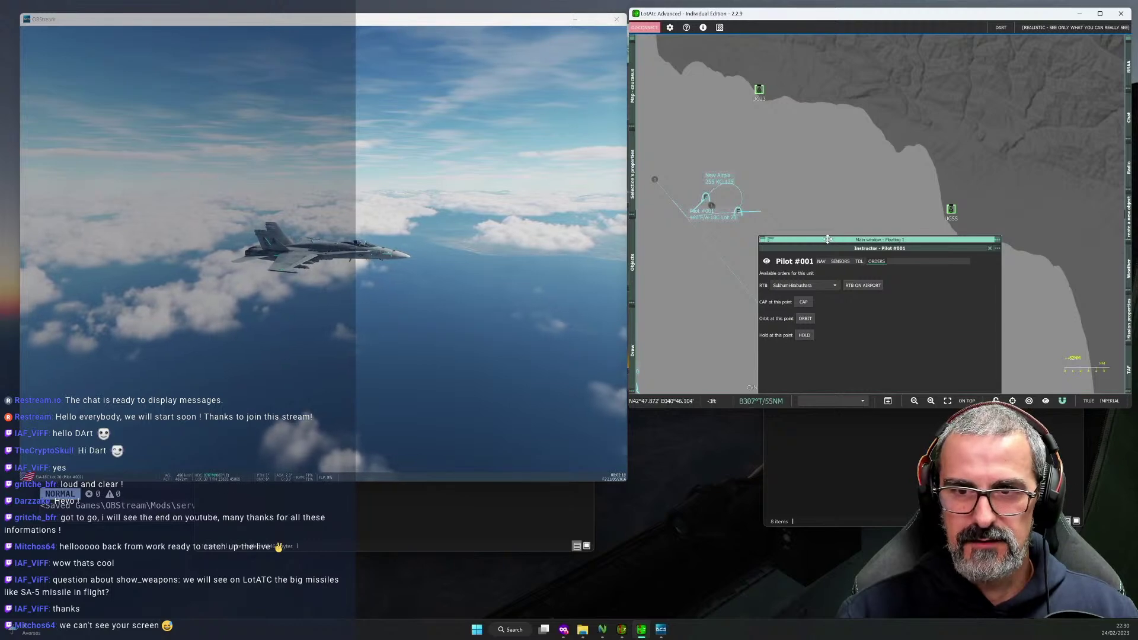
{"action": "mouse_move", "coordinate": [862, 239]}
{"action": "left_mouse_down"}
{"action": "mouse_move", "coordinate": [932, 166]}
{"action": "mouse_move", "coordinate": [922, 113]}
{"action": "left_mouse_up"}
Close Pilot #001's instructor view and open the instructor view for the carrier Naval-1-1.
{"action": "scroll", "coordinate": [758, 322], "scroll_direction": "down", "scroll_amount": 2}
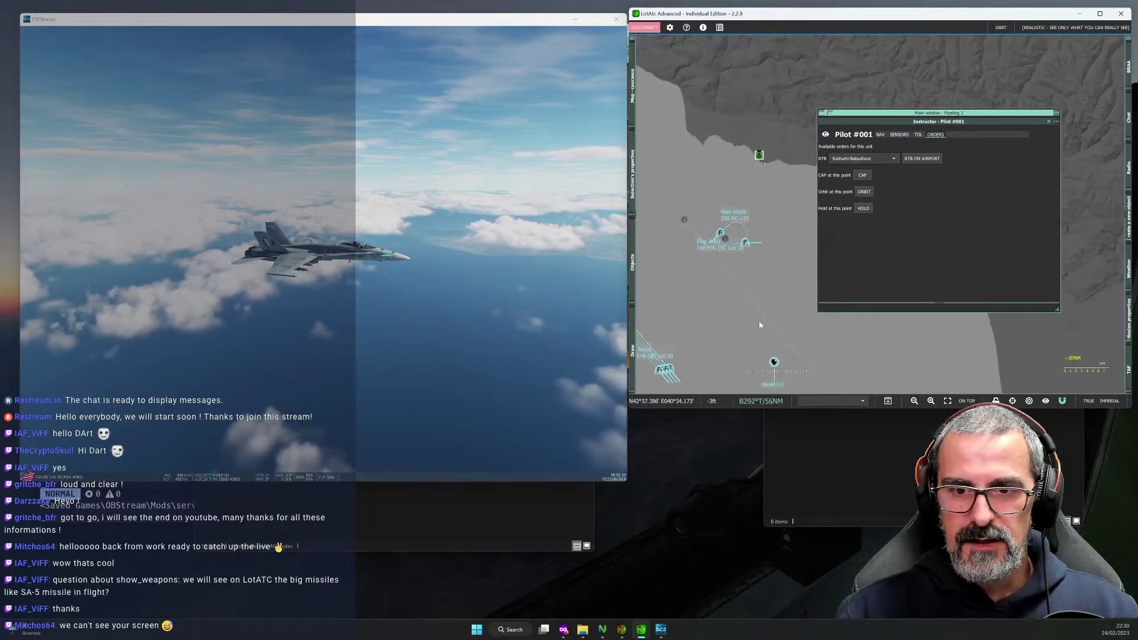
{"action": "left_click_drag", "start_coordinate": [758, 321], "coordinate": [735, 237]}
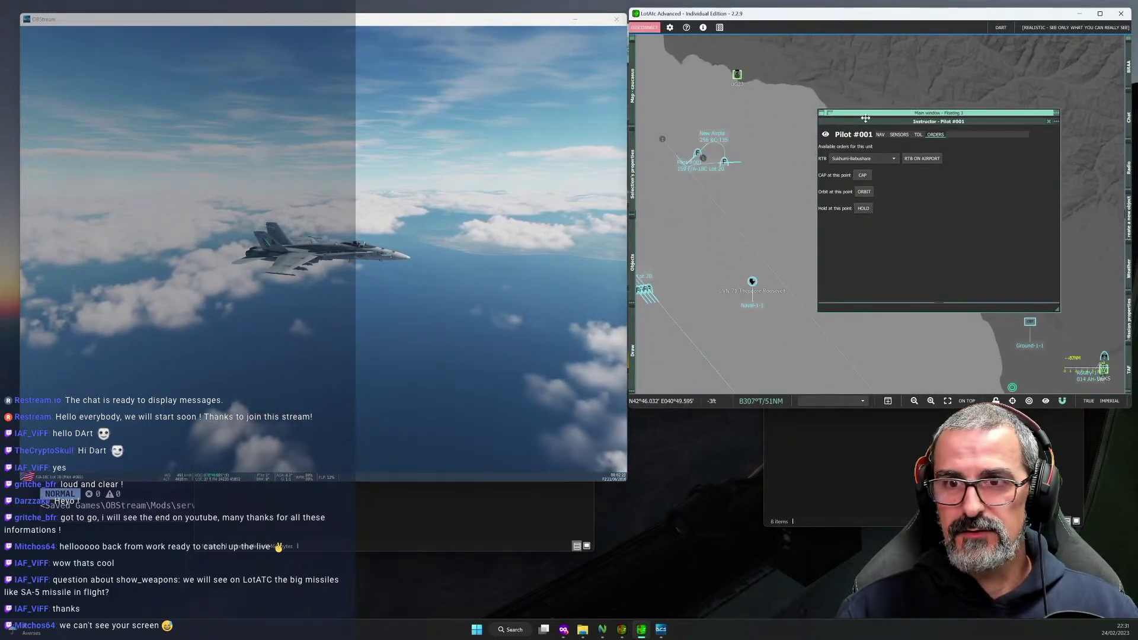
{"action": "mouse_move", "coordinate": [733, 204]}
{"action": "left_mouse_down"}
{"action": "mouse_move", "coordinate": [748, 165]}
{"action": "mouse_move", "coordinate": [699, 148]}
{"action": "left_mouse_up"}
{"action": "left_click_drag", "start_coordinate": [717, 260], "coordinate": [751, 286]}
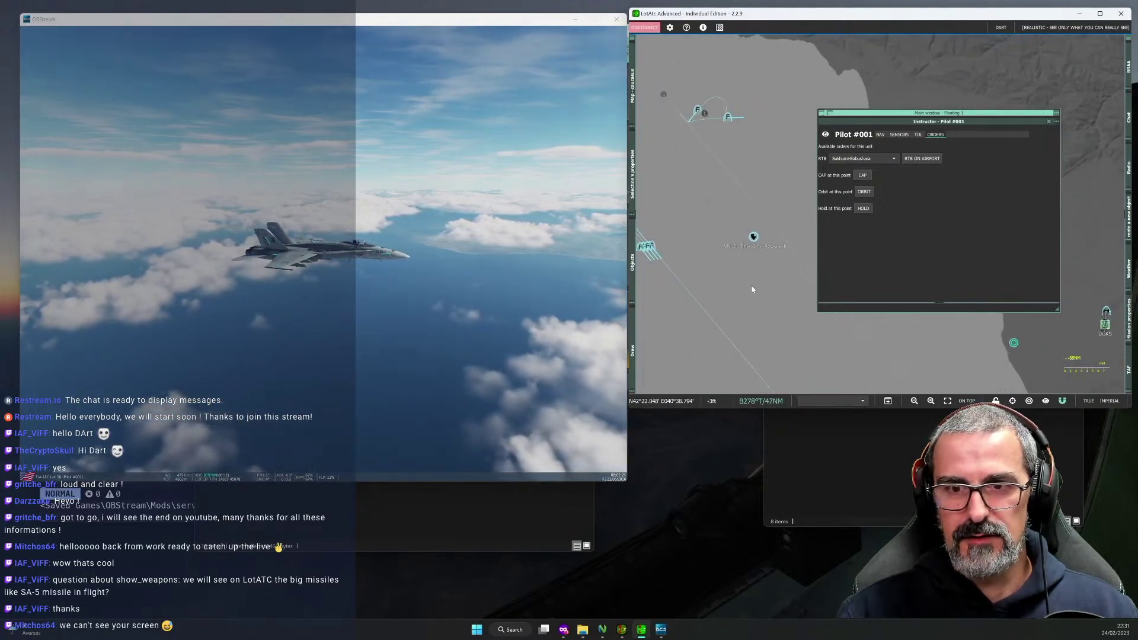
{"action": "left_click", "coordinate": [753, 237]}
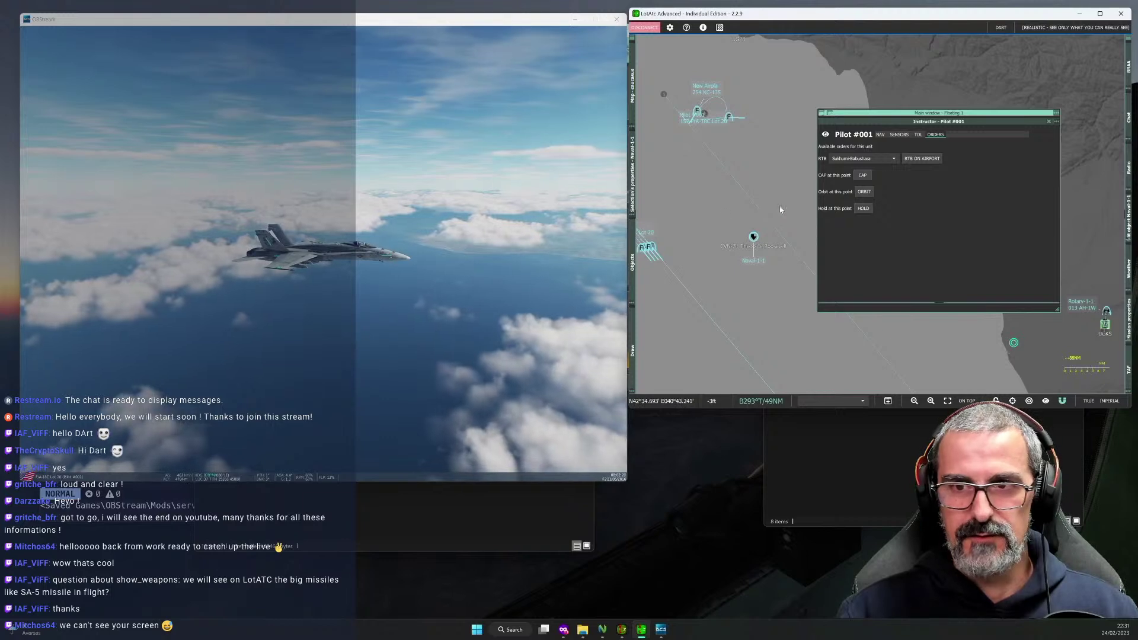
{"action": "left_click", "coordinate": [1049, 124]}
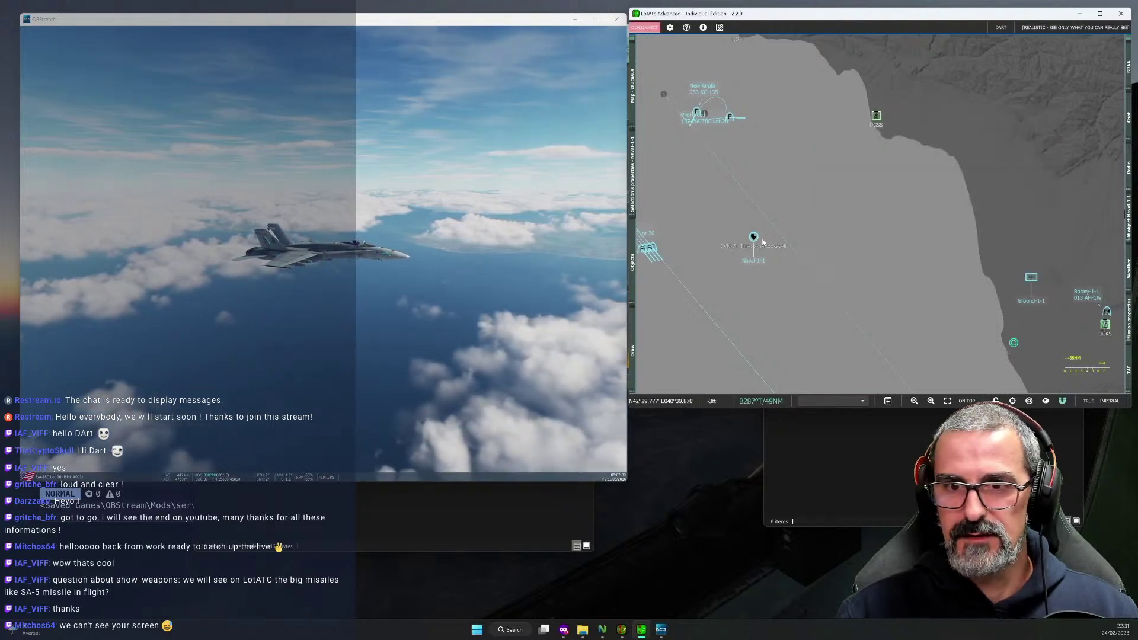
{"action": "right_click", "coordinate": [753, 237]}
{"action": "mouse_move", "coordinate": [778, 262]}
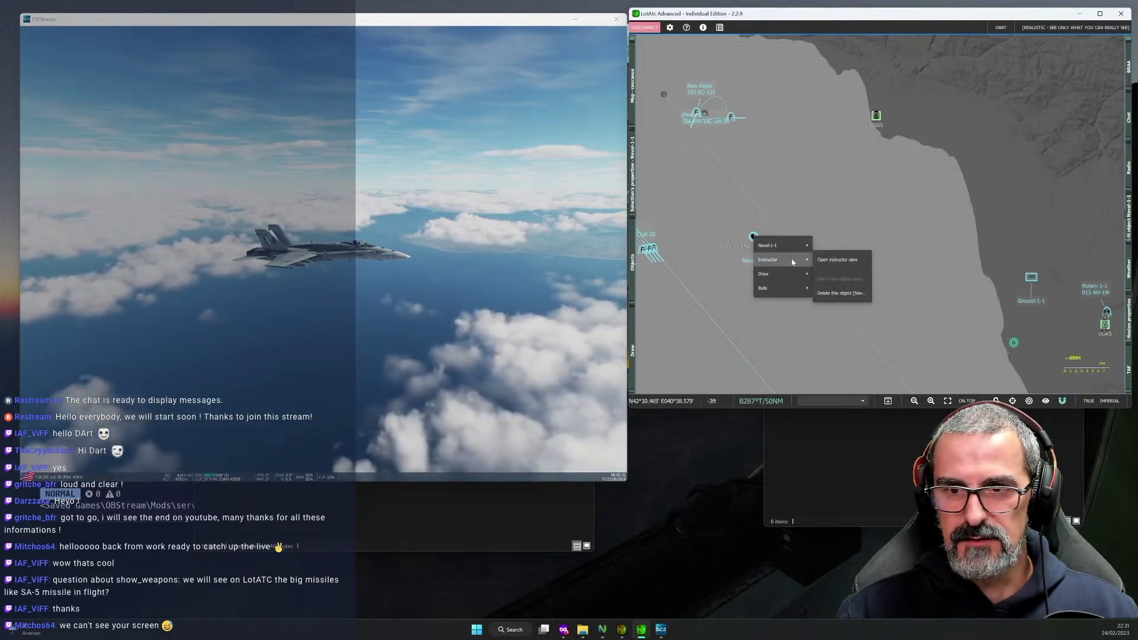
{"action": "left_click", "coordinate": [827, 259]}
Switch to DCS and examine the aircraft carrier from outside alongside its LotAtc instructor view.
{"action": "key", "text": "alt+Tab"}
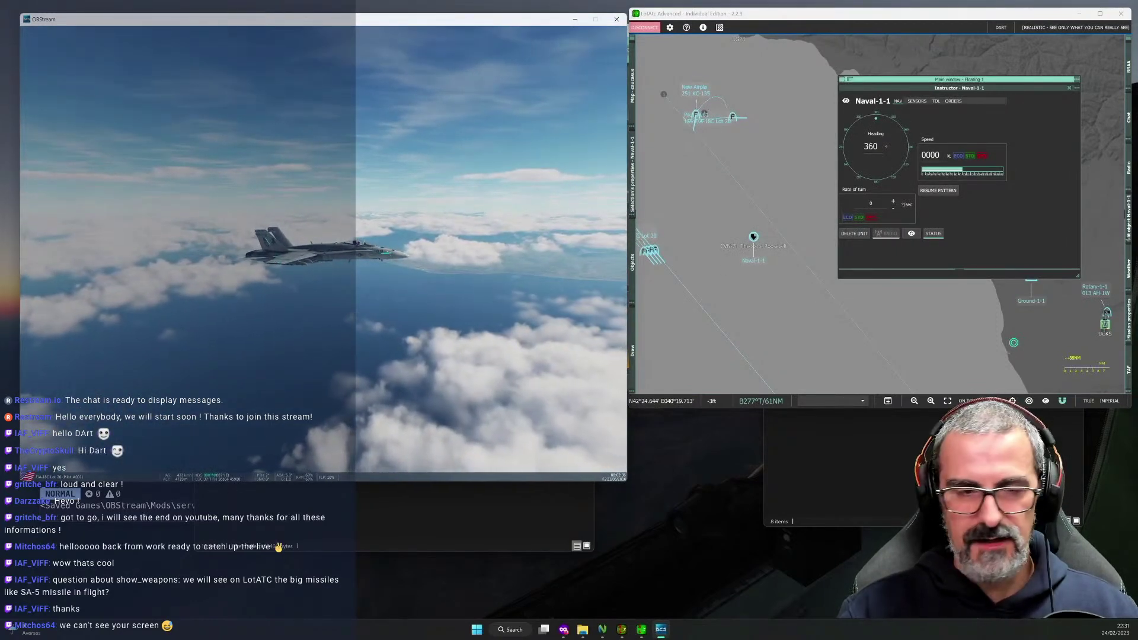
{"action": "key", "text": "F7"}
{"action": "key", "text": "F9"}
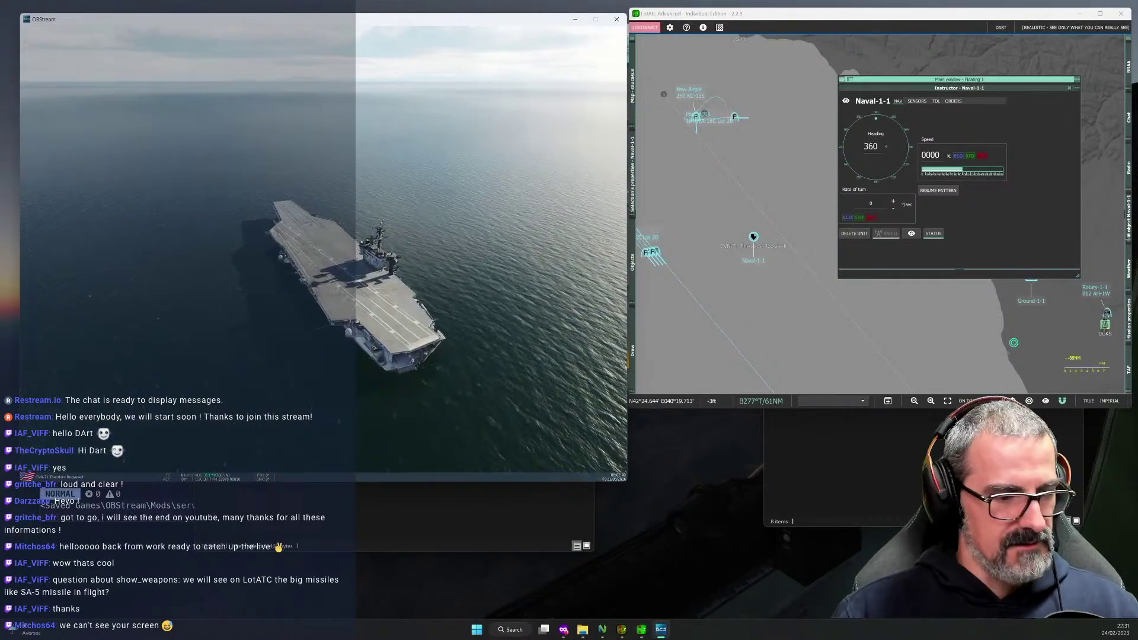
{"action": "key", "text": "alt+Tab"}
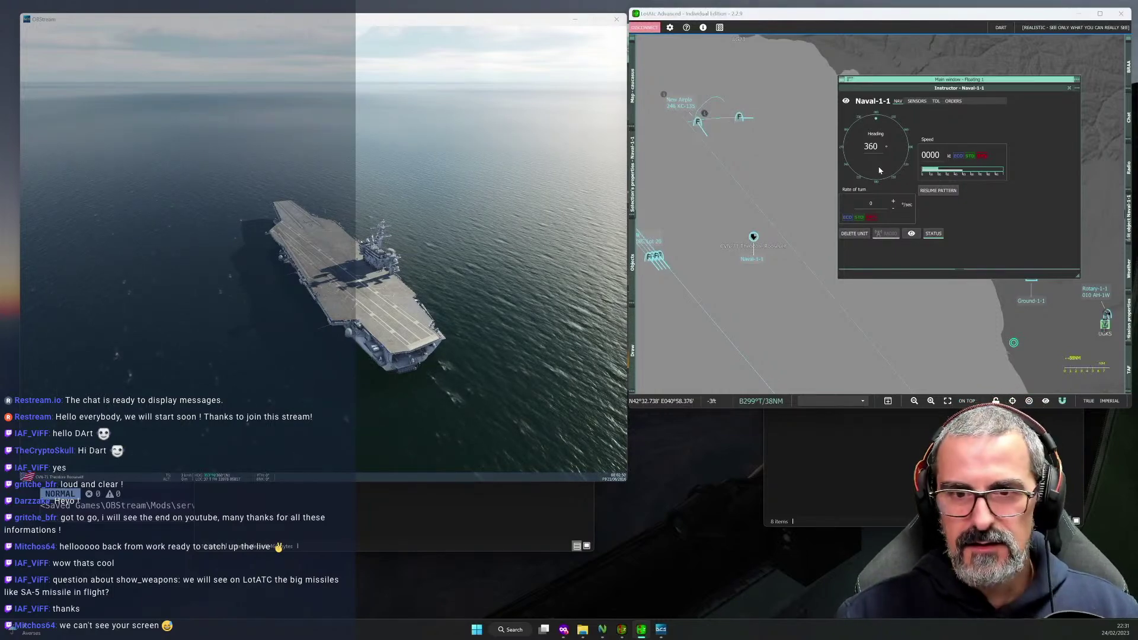
{"action": "left_click", "coordinate": [509, 201]}
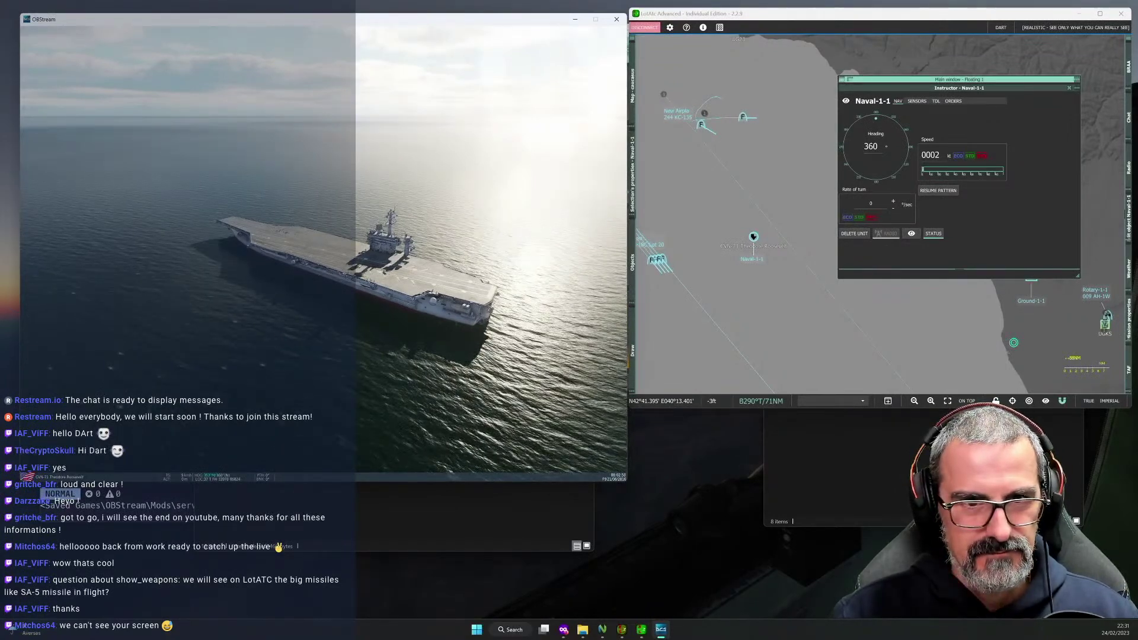
Return to LotAtc and order Naval-1-1 to turn right to a north-northeasterly heading.
{"action": "key", "text": "alt+Tab"}
{"action": "key", "text": "alt+Tab"}
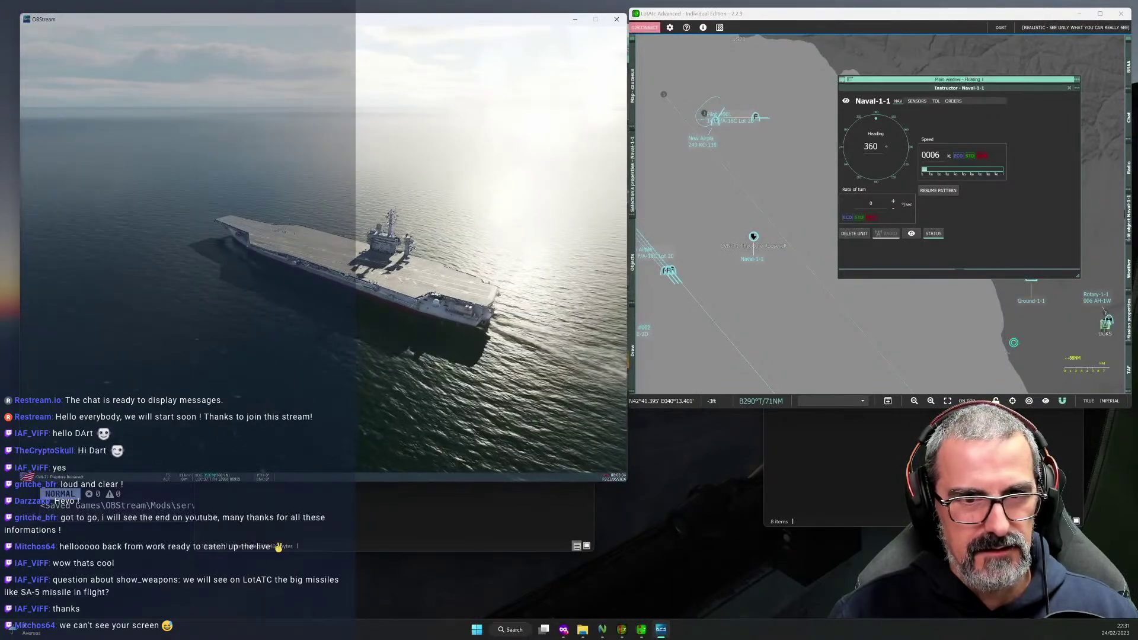
{"action": "left_click", "coordinate": [673, 272]}
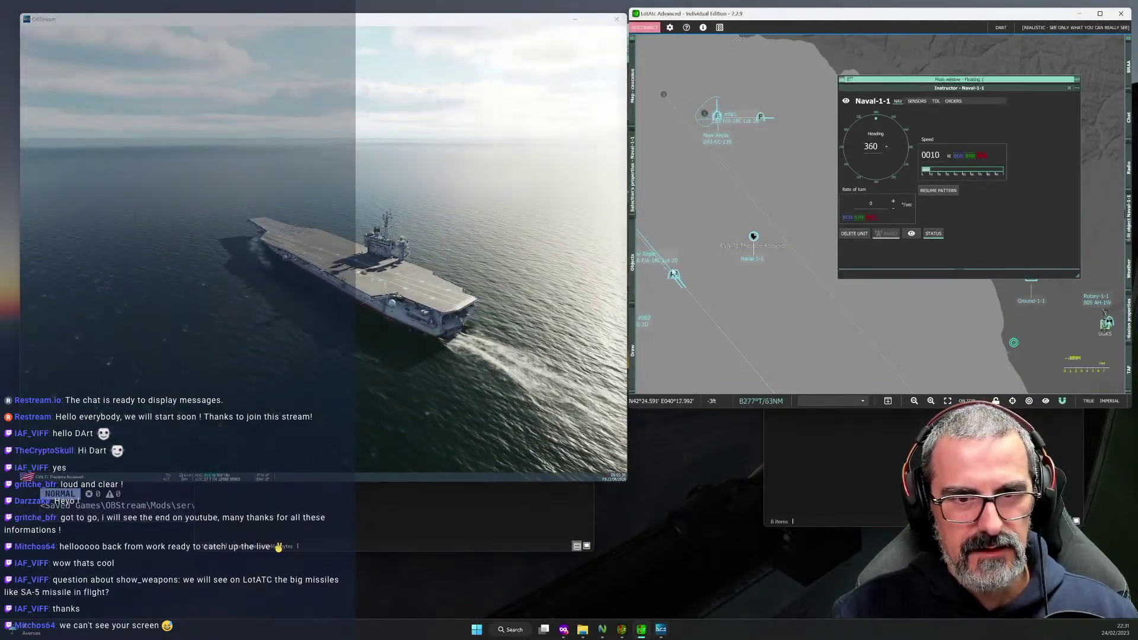
{"action": "left_click", "coordinate": [890, 120]}
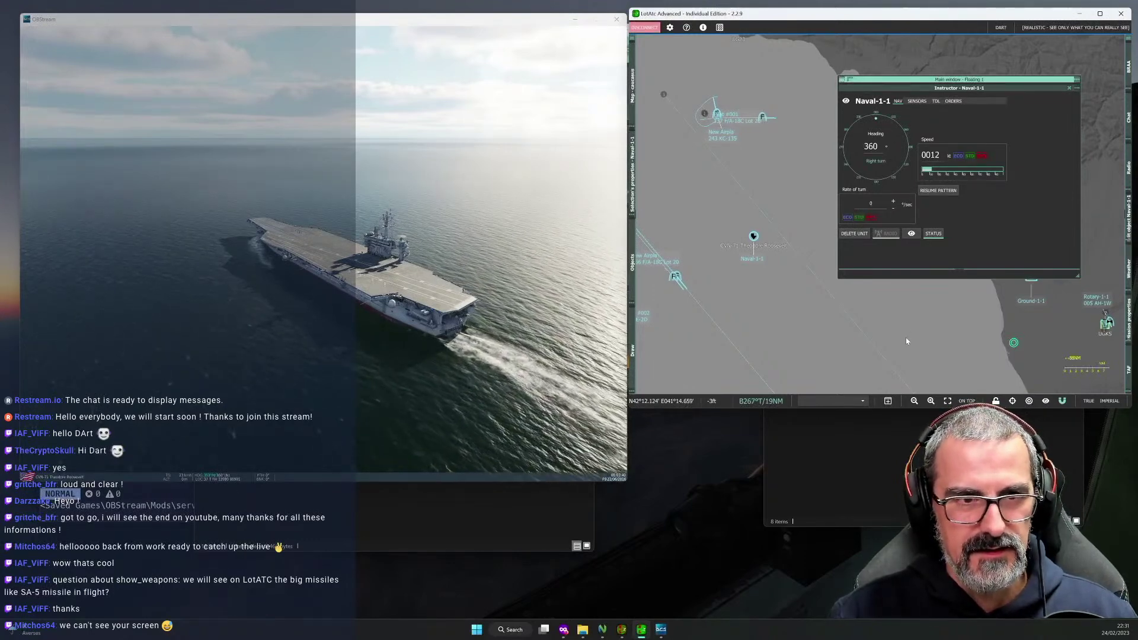
Switch to DCS to view the ground vehicle from outside, and return to LotAtc.
{"action": "left_click_drag", "start_coordinate": [905, 341], "coordinate": [746, 333]}
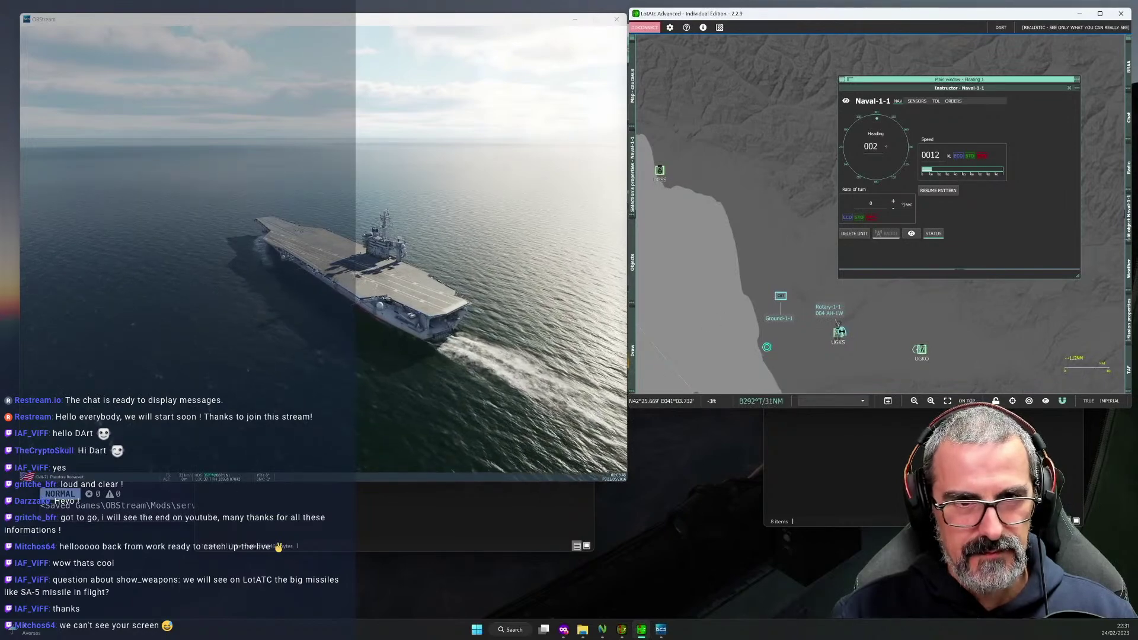
{"action": "key", "text": "alt+Tab"}
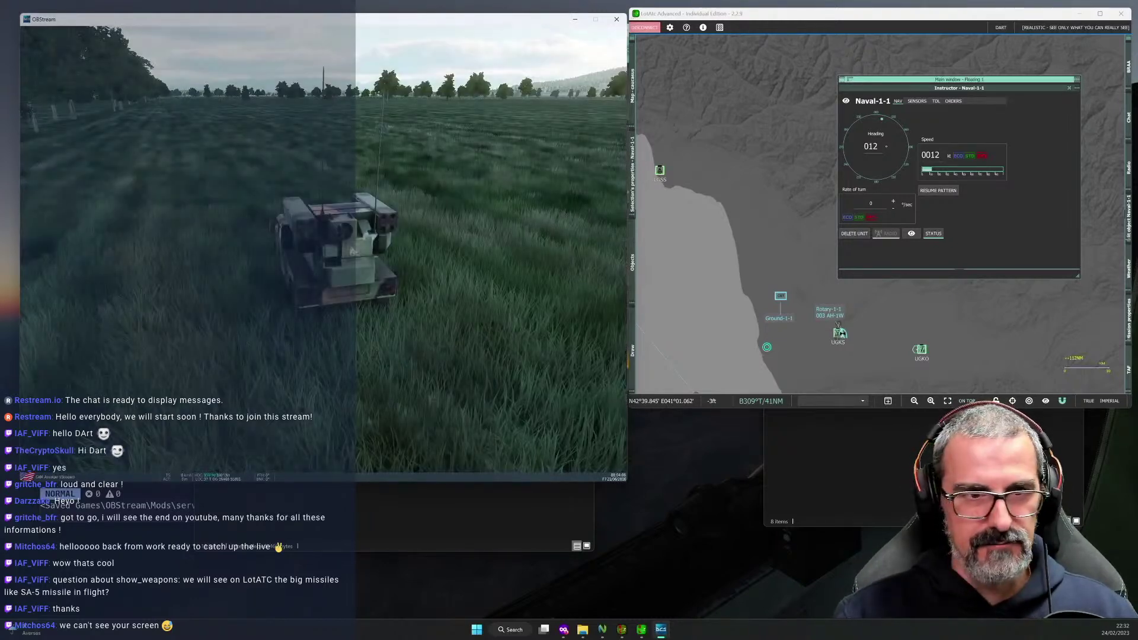
{"action": "scroll", "coordinate": [642, 193], "scroll_direction": "up", "scroll_amount": 2}
{"action": "left_click", "coordinate": [642, 193]}
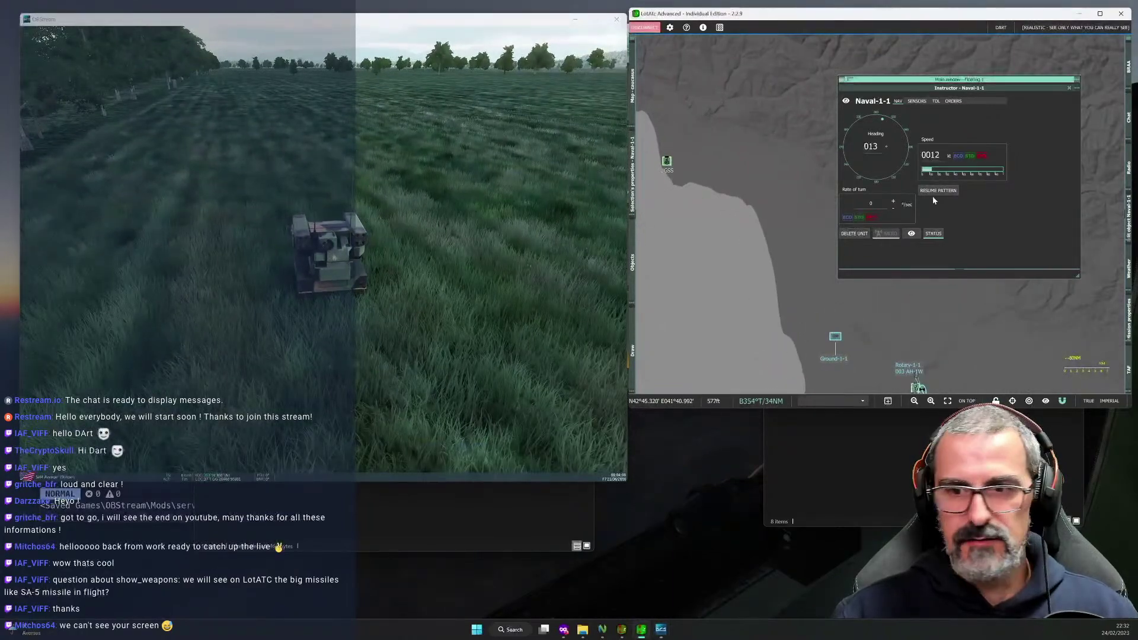
Open the instructor view for the vehicle Ground-1-1 on the LotAtc map.
{"action": "left_click_drag", "start_coordinate": [803, 303], "coordinate": [734, 285]}
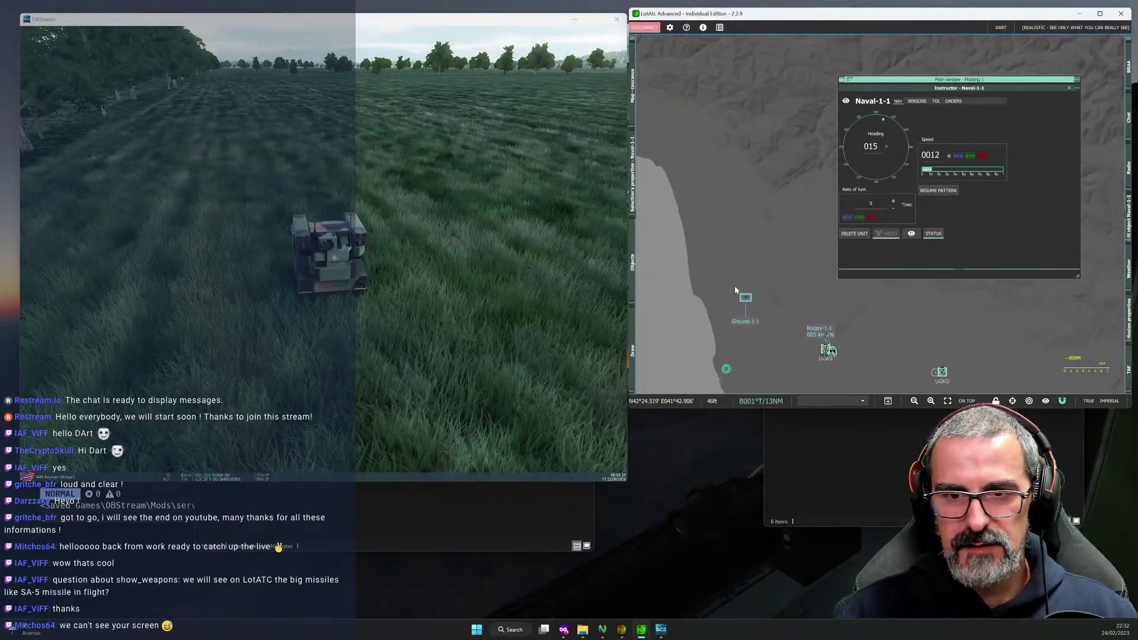
{"action": "scroll", "coordinate": [760, 312], "scroll_direction": "up", "scroll_amount": 1}
{"action": "right_click", "coordinate": [773, 325]}
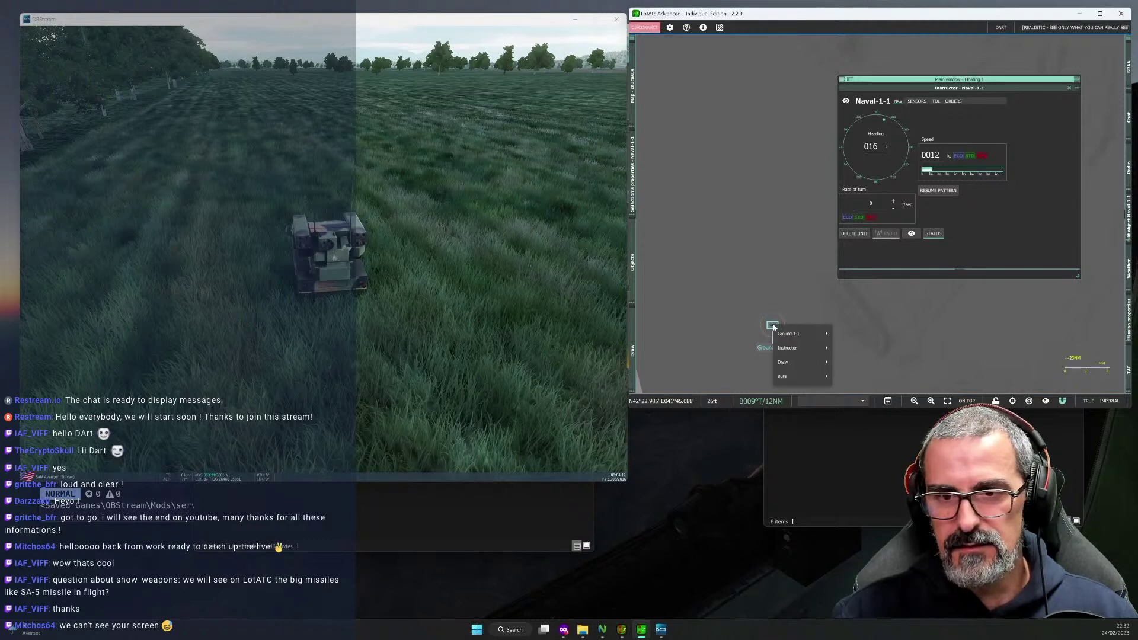
{"action": "mouse_move", "coordinate": [805, 355]}
{"action": "left_click", "coordinate": [856, 348]}
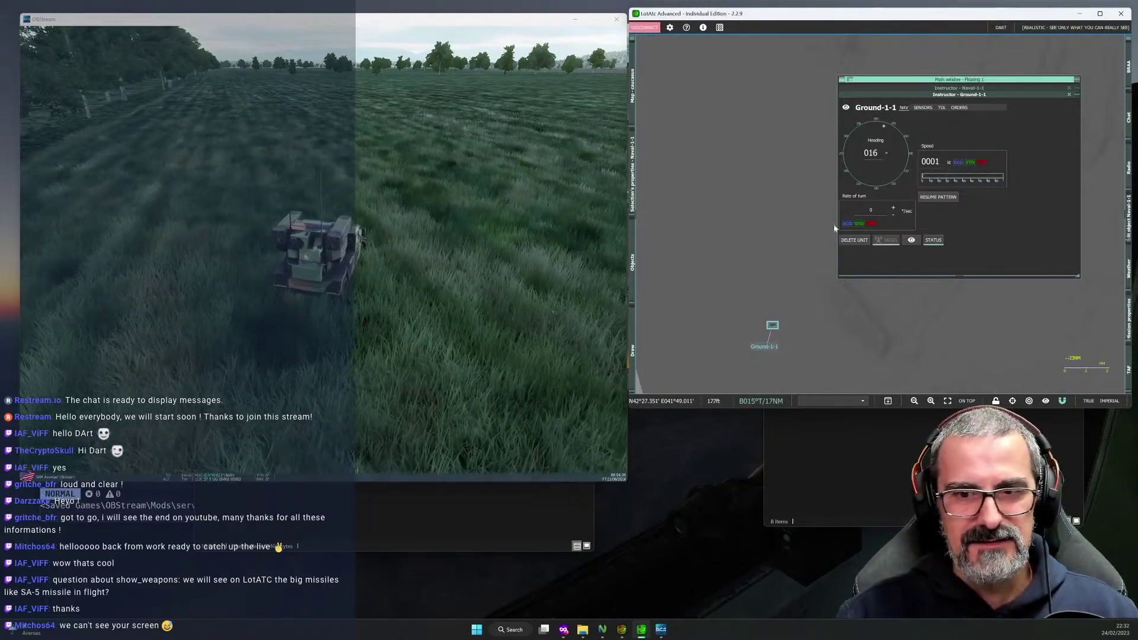
{"action": "scroll", "coordinate": [770, 258], "scroll_direction": "up", "scroll_amount": 5}
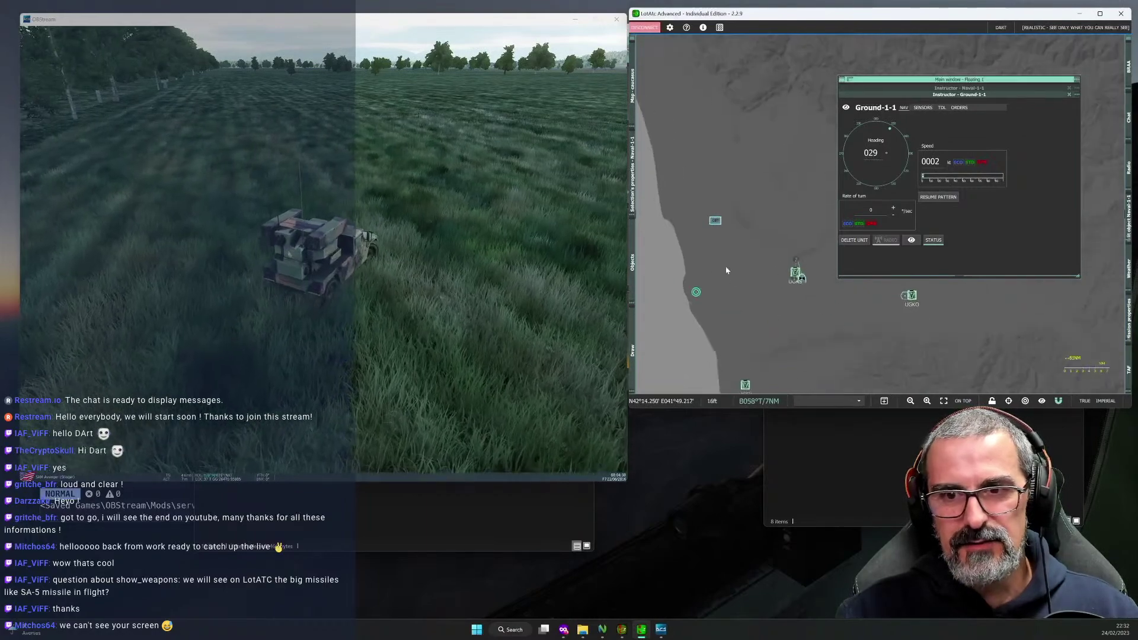
Relocate the carrier Naval-1-1 to the waters just off the eastern coast in LotAtc, and view it from outside in DCS.
{"action": "left_click_drag", "start_coordinate": [726, 270], "coordinate": [682, 196]}
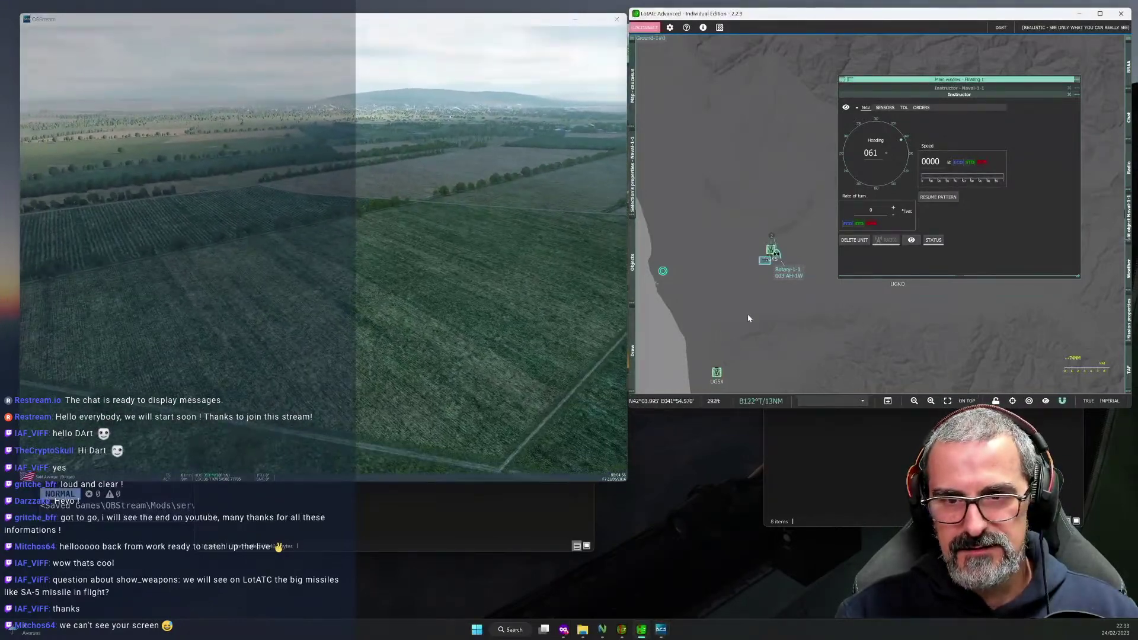
{"action": "scroll", "coordinate": [866, 301], "scroll_direction": "down", "scroll_amount": 4}
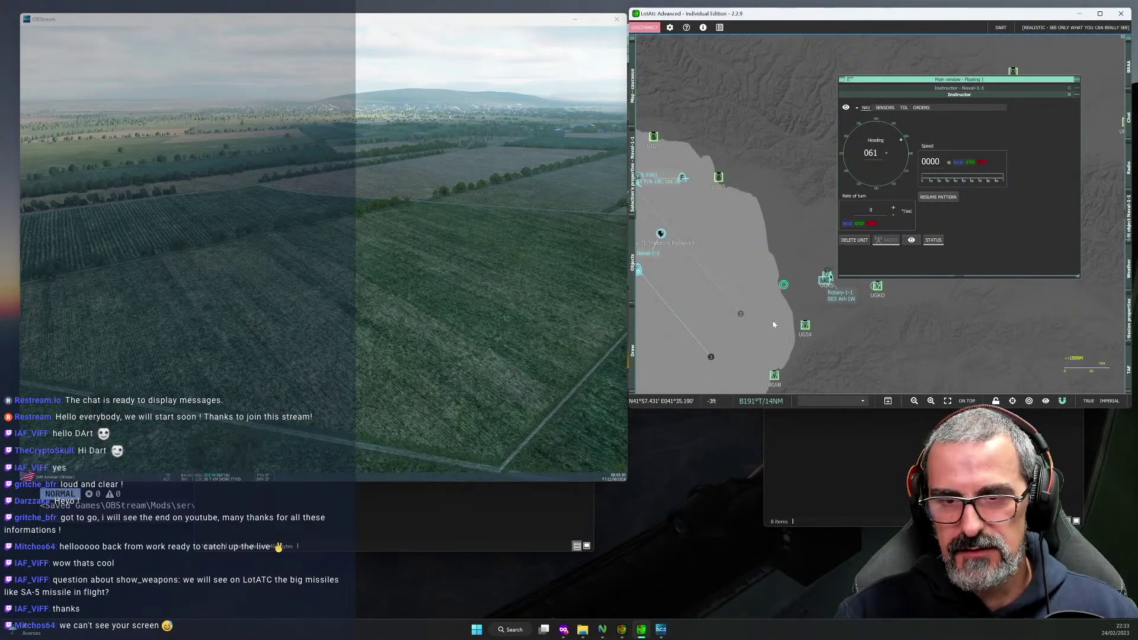
{"action": "key", "text": "alt+Tab"}
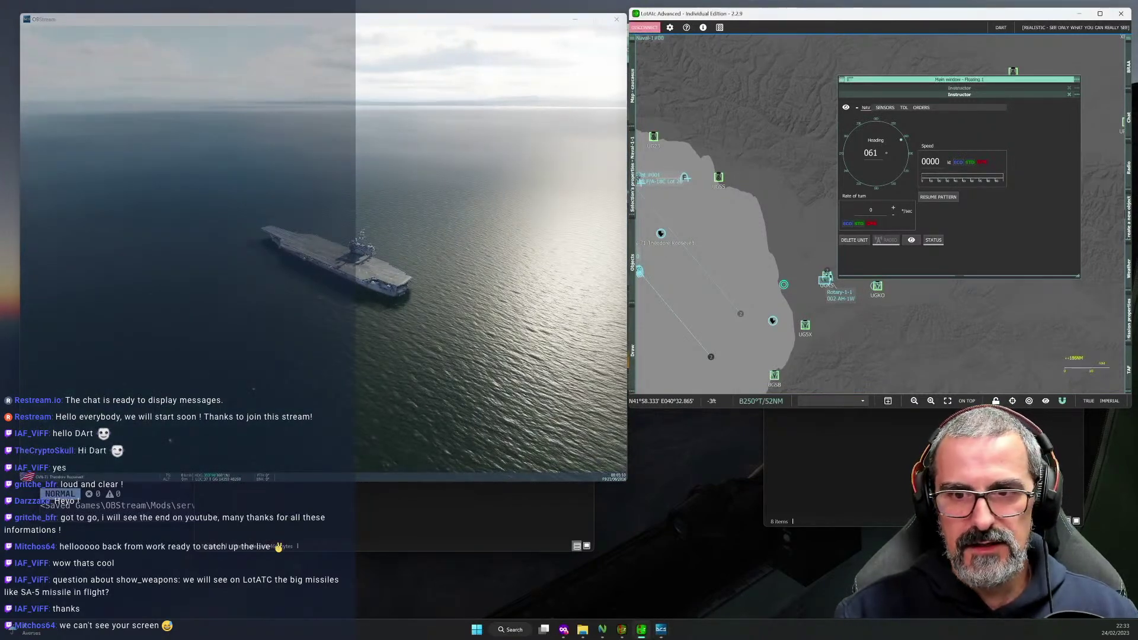
{"action": "left_click", "coordinate": [781, 330]}
{"action": "scroll", "coordinate": [781, 332], "scroll_direction": "up", "scroll_amount": 3}
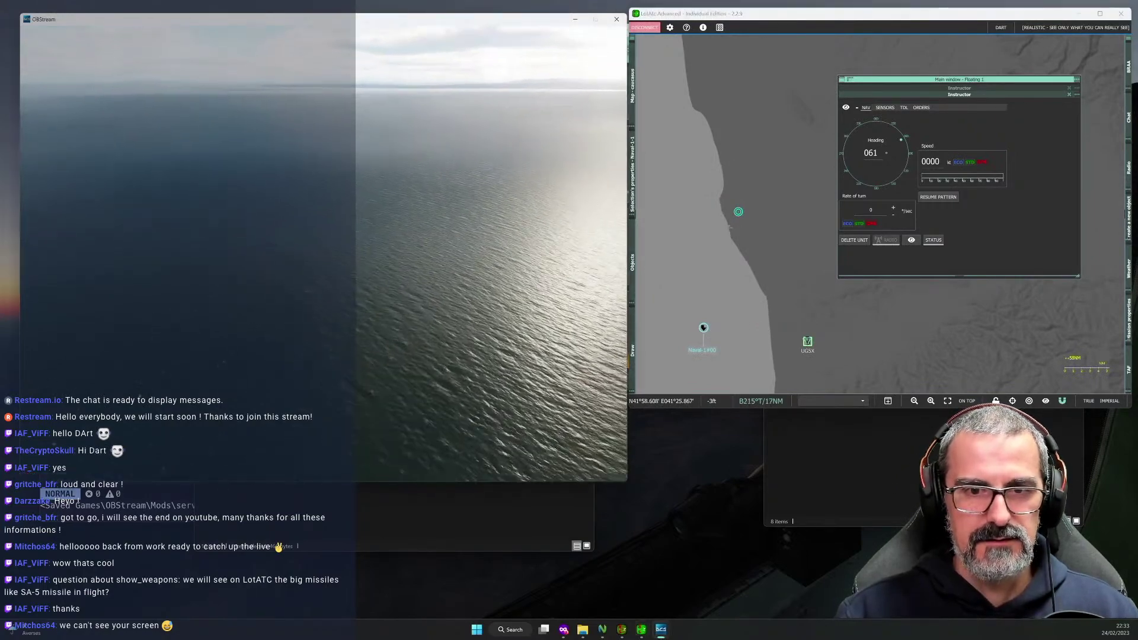
{"action": "key", "text": "alt+Tab"}
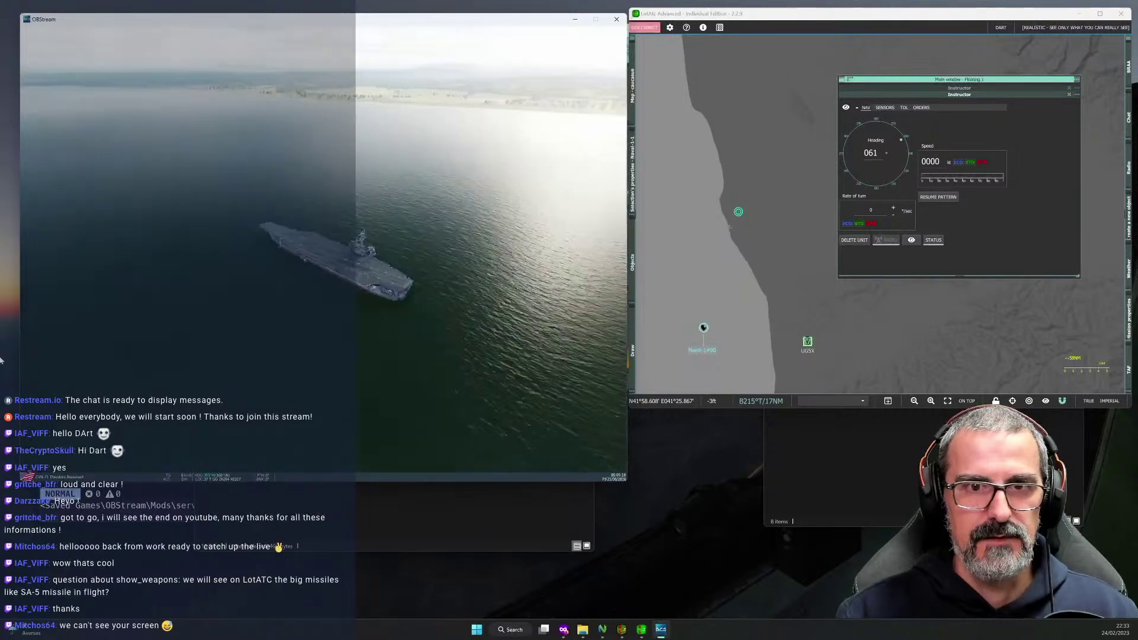
{"action": "key", "text": "alt+Tab"}
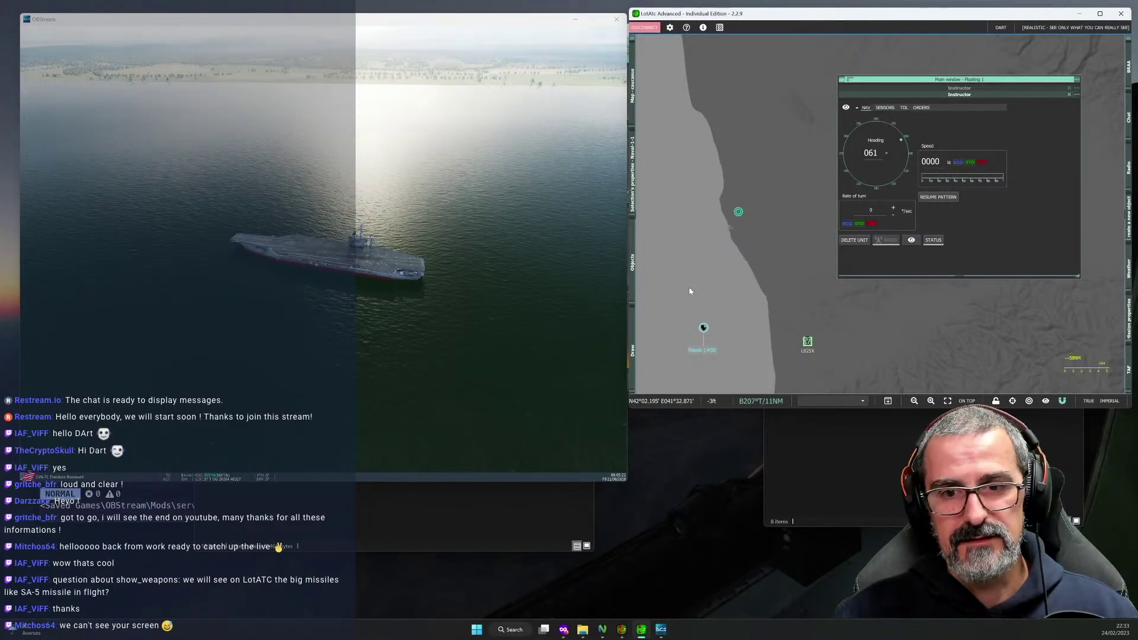
Relocate the carrier Naval-1-1 onto land just east of airfield UG5X in LotAtc, and view it from outside in DCS.
{"action": "scroll", "coordinate": [725, 315], "scroll_direction": "down", "scroll_amount": 5}
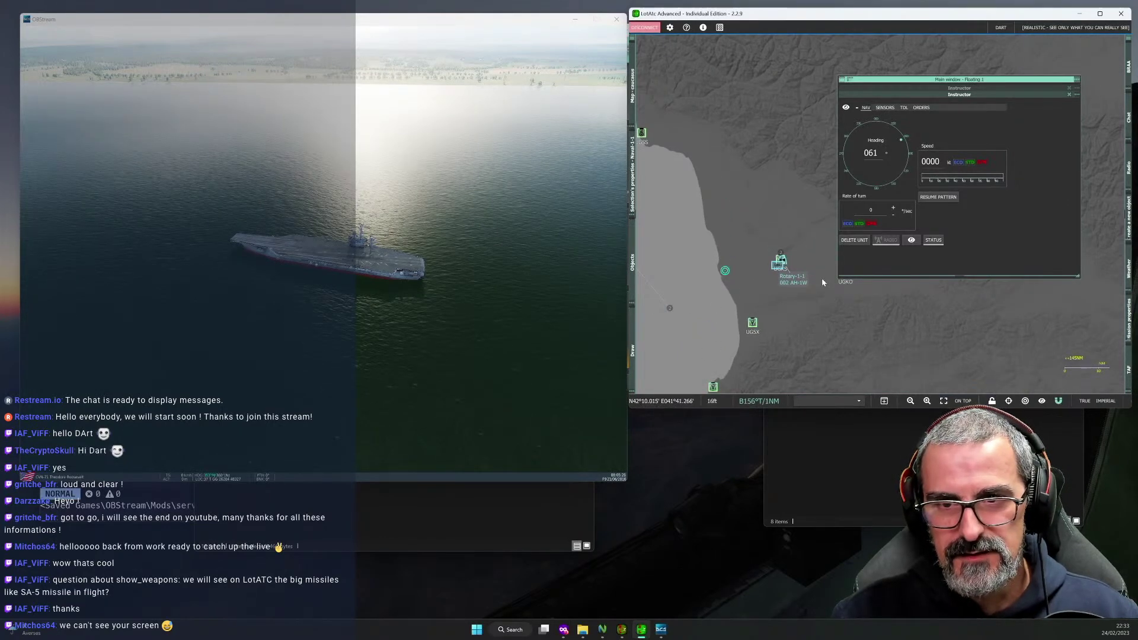
{"action": "scroll", "coordinate": [814, 302], "scroll_direction": "down", "scroll_amount": 2}
{"action": "scroll", "coordinate": [814, 302], "scroll_direction": "up", "scroll_amount": 3}
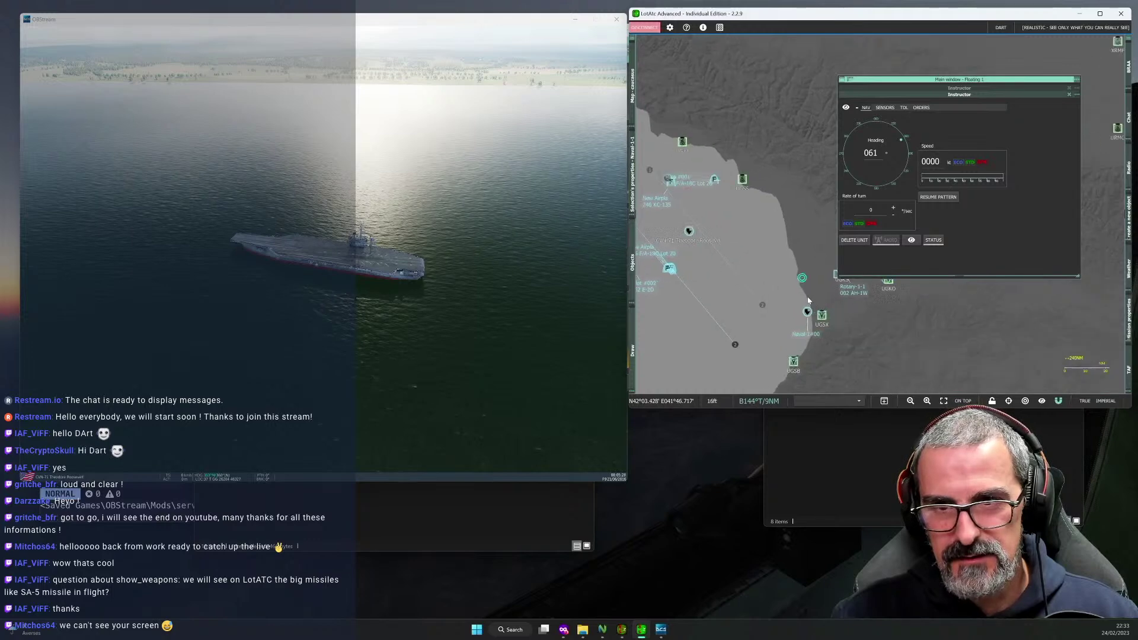
{"action": "left_click_drag", "start_coordinate": [813, 303], "coordinate": [684, 265]}
{"action": "scroll", "coordinate": [686, 271], "scroll_direction": "down", "scroll_amount": 1}
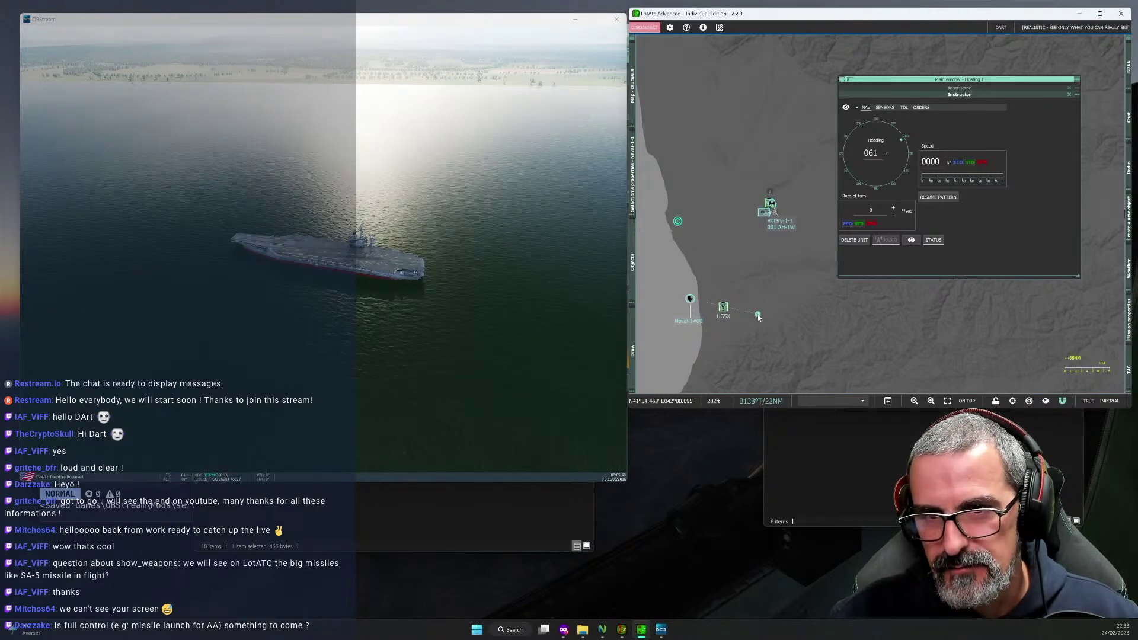
{"action": "left_click", "coordinate": [415, 266]}
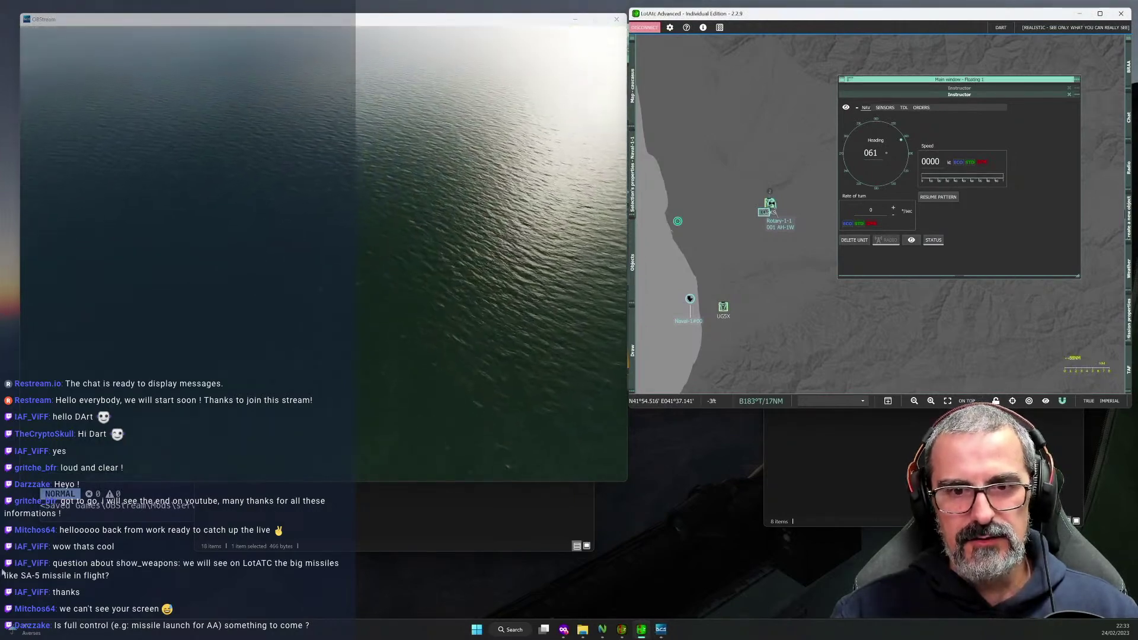
{"action": "key", "text": "alt+Tab"}
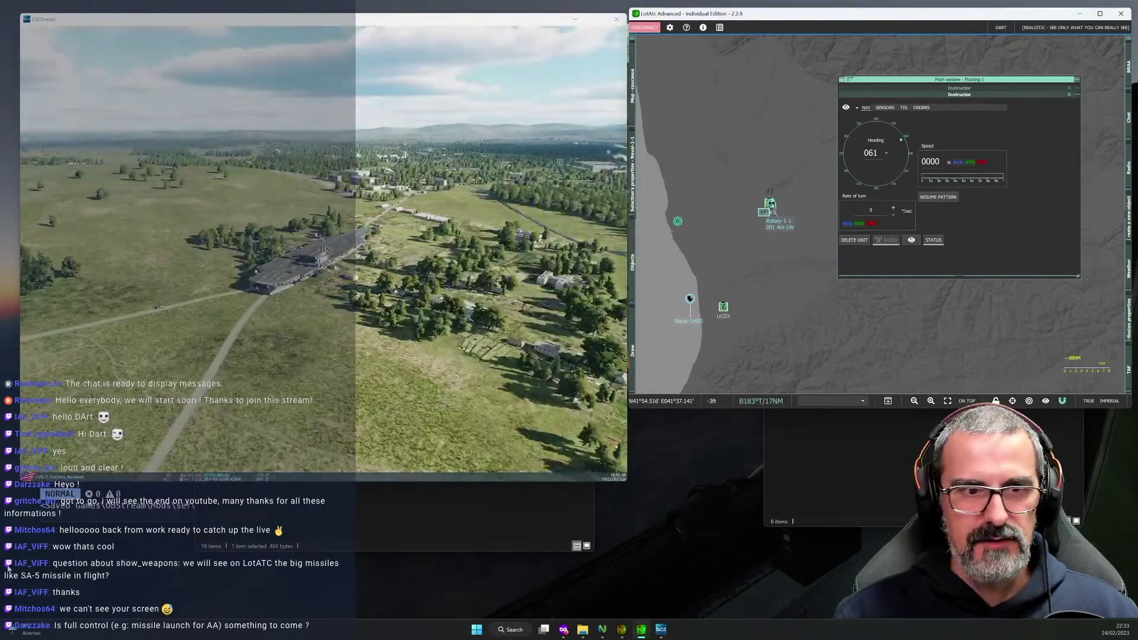
{"action": "left_click_drag", "start_coordinate": [689, 298], "coordinate": [756, 313]}
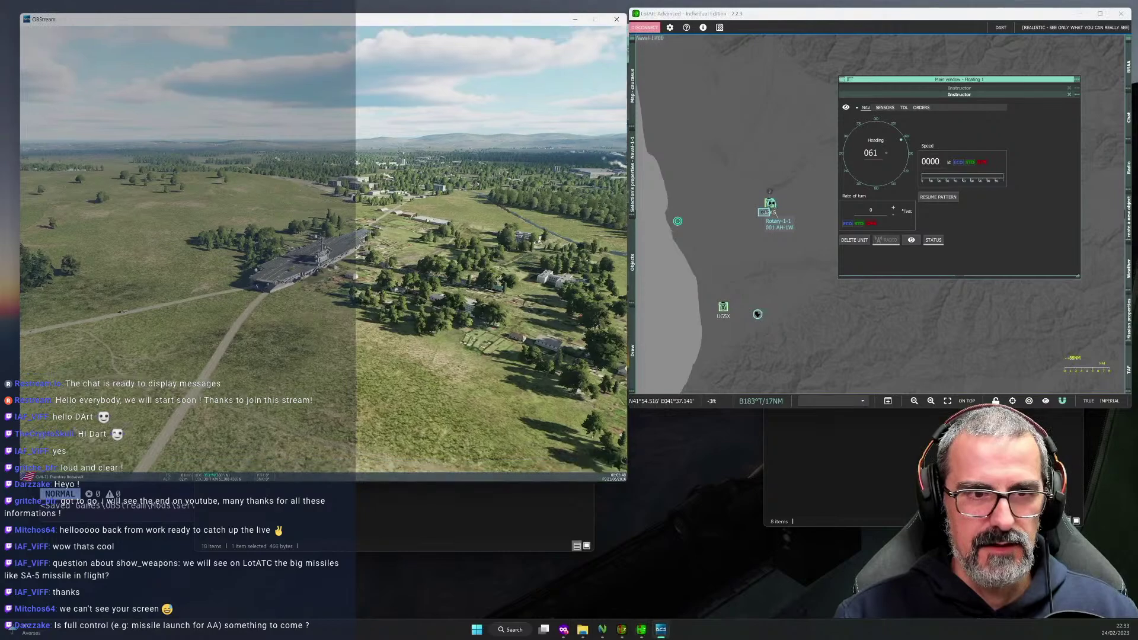
{"action": "key", "text": "alt+Tab"}
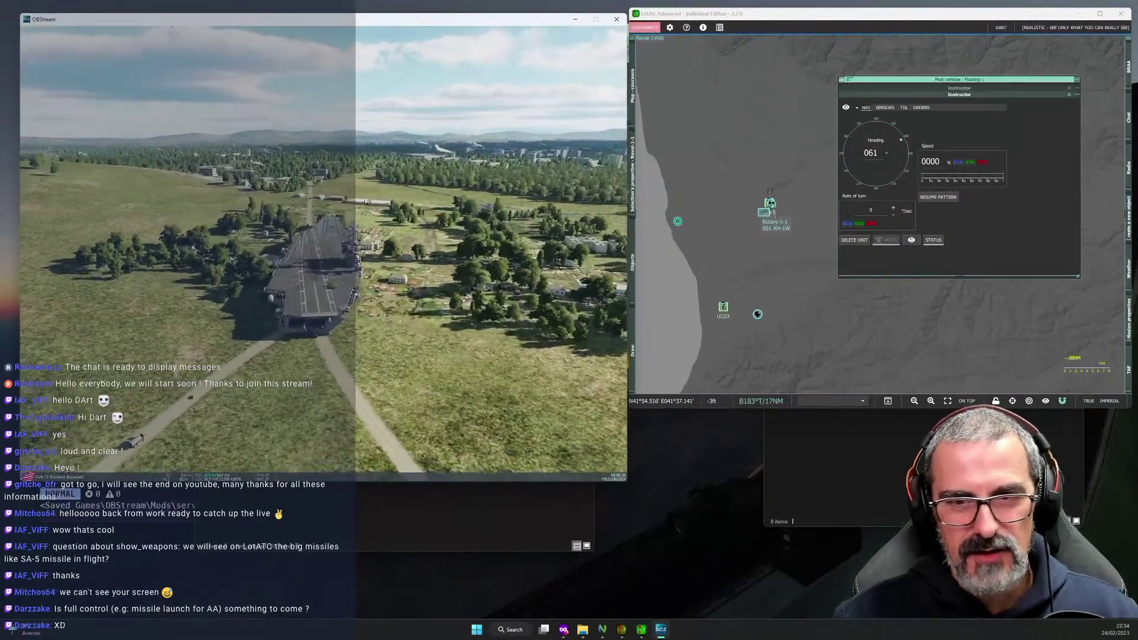
Return to LotAtc, move the floating instructor window clear of the map, and open the instructor view for New Airplane Group-1-1.
{"action": "key", "text": "alt+Tab"}
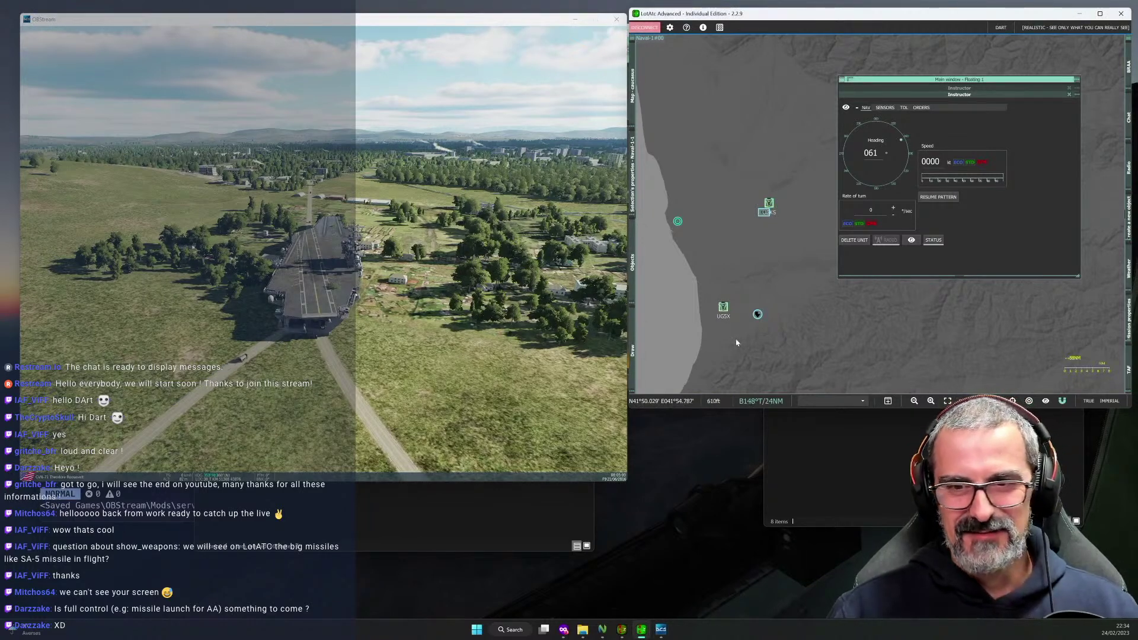
{"action": "scroll", "coordinate": [744, 340], "scroll_direction": "down", "scroll_amount": 5}
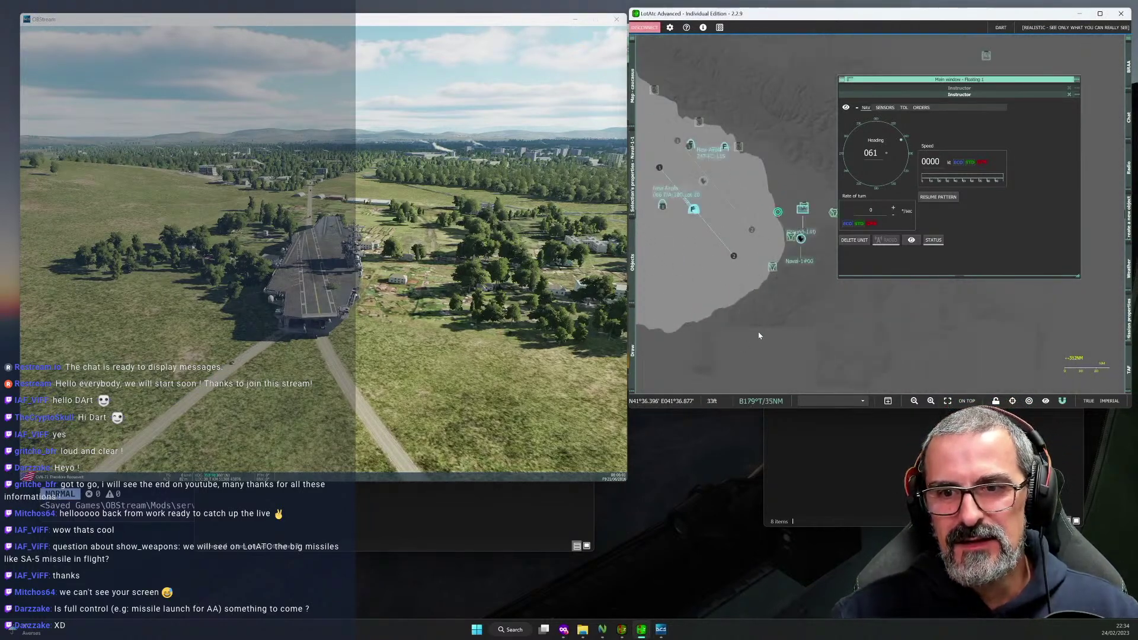
{"action": "left_click_drag", "start_coordinate": [765, 284], "coordinate": [831, 365]}
{"action": "scroll", "coordinate": [831, 365], "scroll_direction": "down", "scroll_amount": 1}
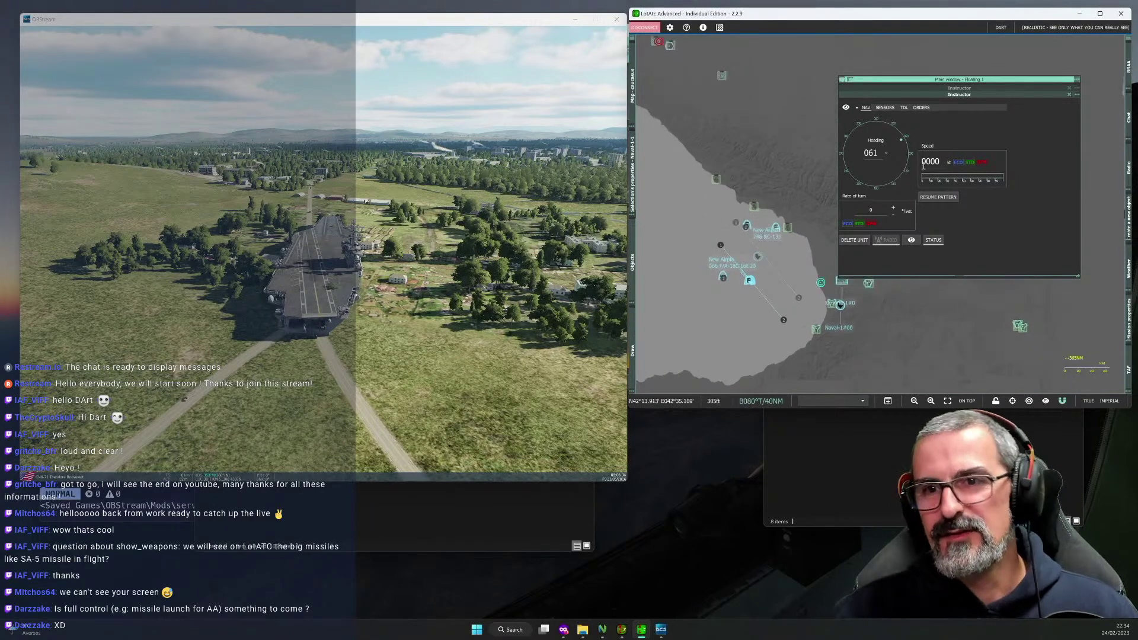
{"action": "left_click_drag", "start_coordinate": [895, 79], "coordinate": [933, 47]}
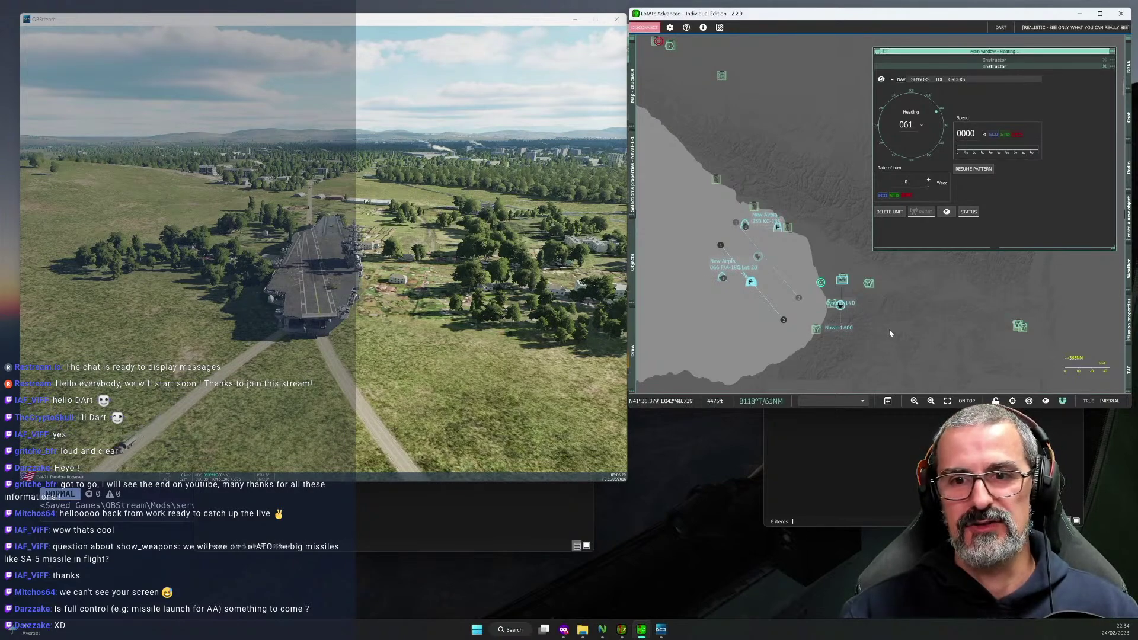
{"action": "scroll", "coordinate": [750, 283], "scroll_direction": "up", "scroll_amount": 5}
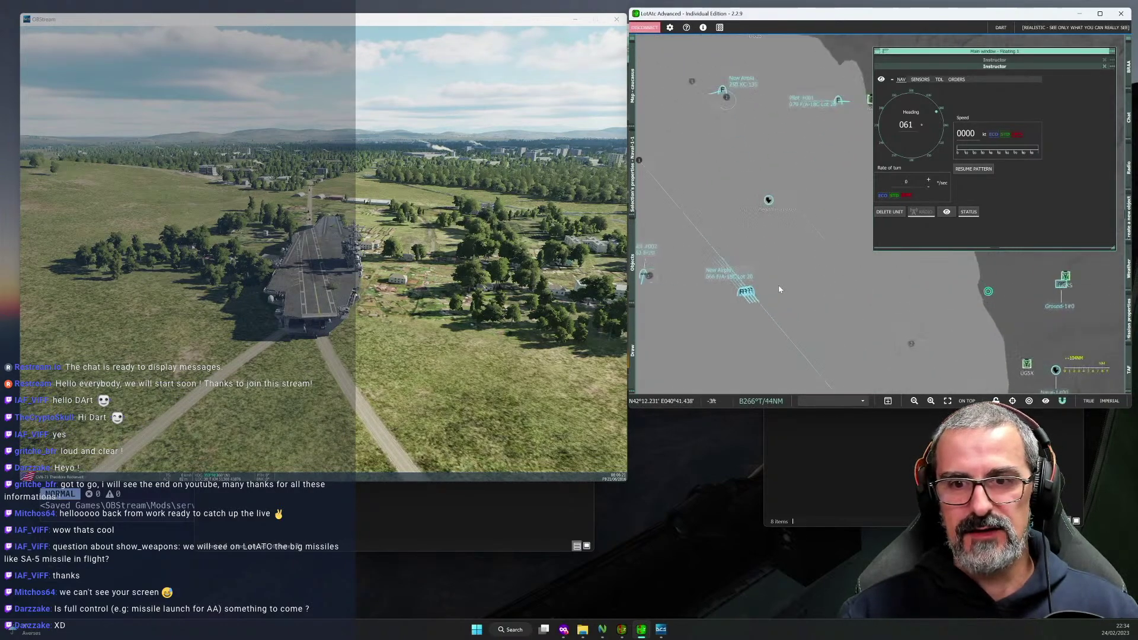
{"action": "scroll", "coordinate": [734, 296], "scroll_direction": "up", "scroll_amount": 2}
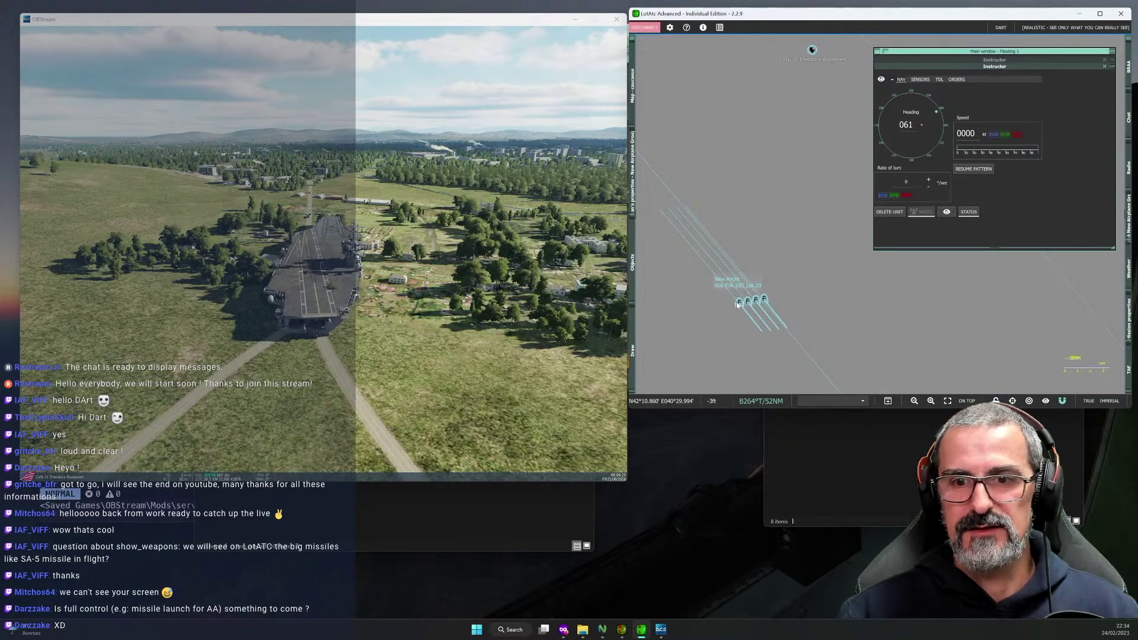
{"action": "right_click", "coordinate": [766, 302]}
{"action": "mouse_move", "coordinate": [799, 309]}
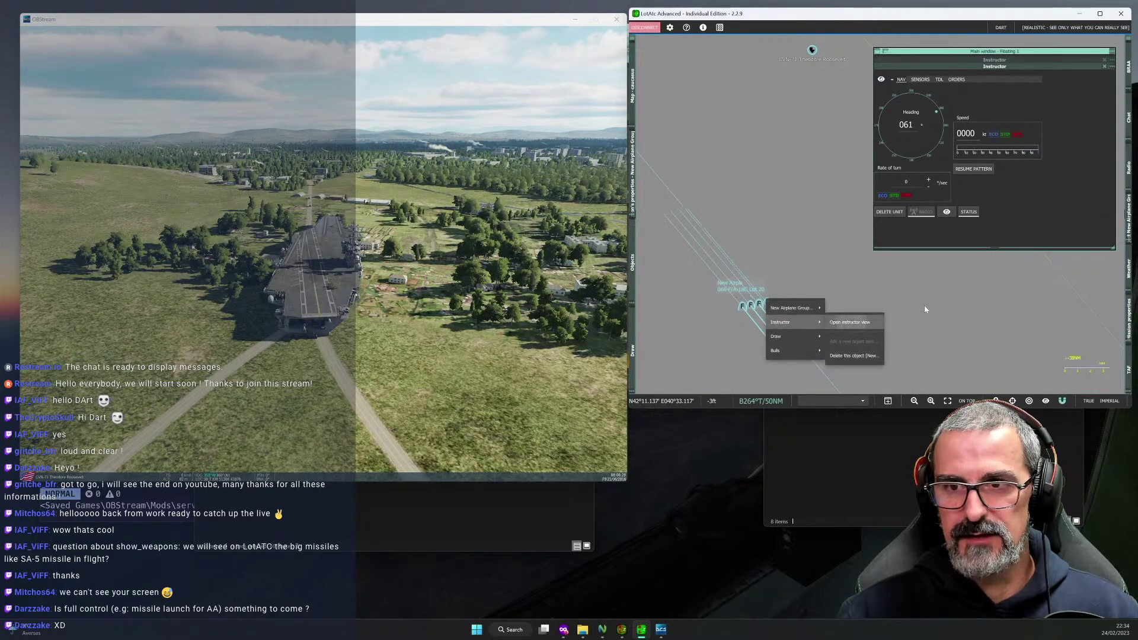
{"action": "left_click", "coordinate": [844, 308]}
Order New Airplane Group-1-1 to turn left to an east-southeasterly heading, and open its available orders.
{"action": "left_click", "coordinate": [939, 136]}
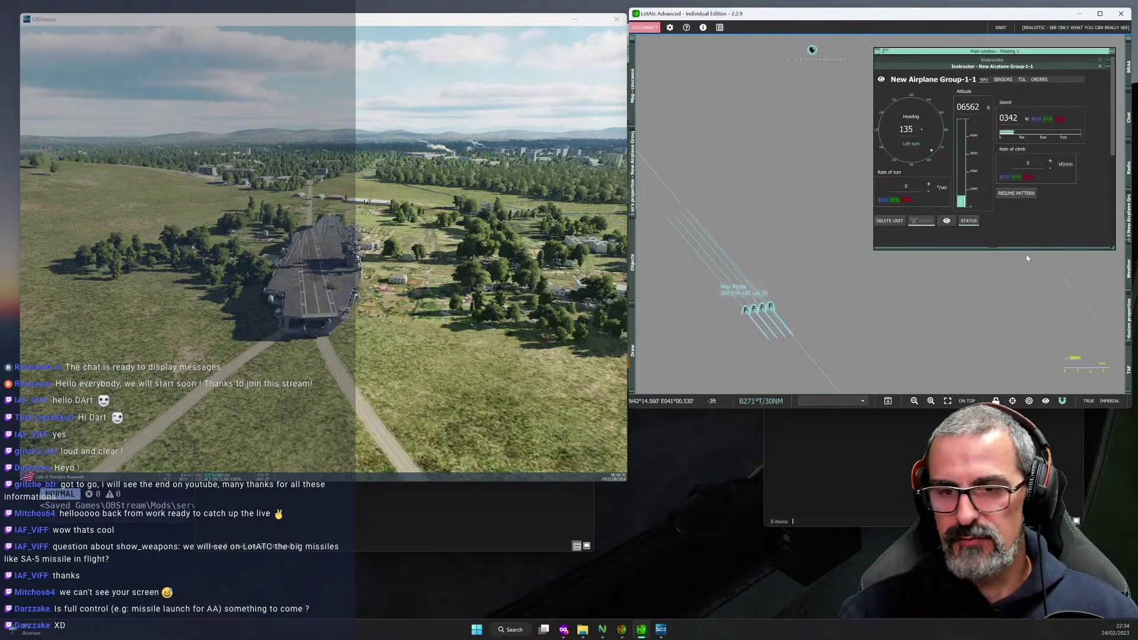
{"action": "scroll", "coordinate": [948, 290], "scroll_direction": "down", "scroll_amount": 1}
{"action": "left_click_drag", "start_coordinate": [954, 309], "coordinate": [889, 279]}
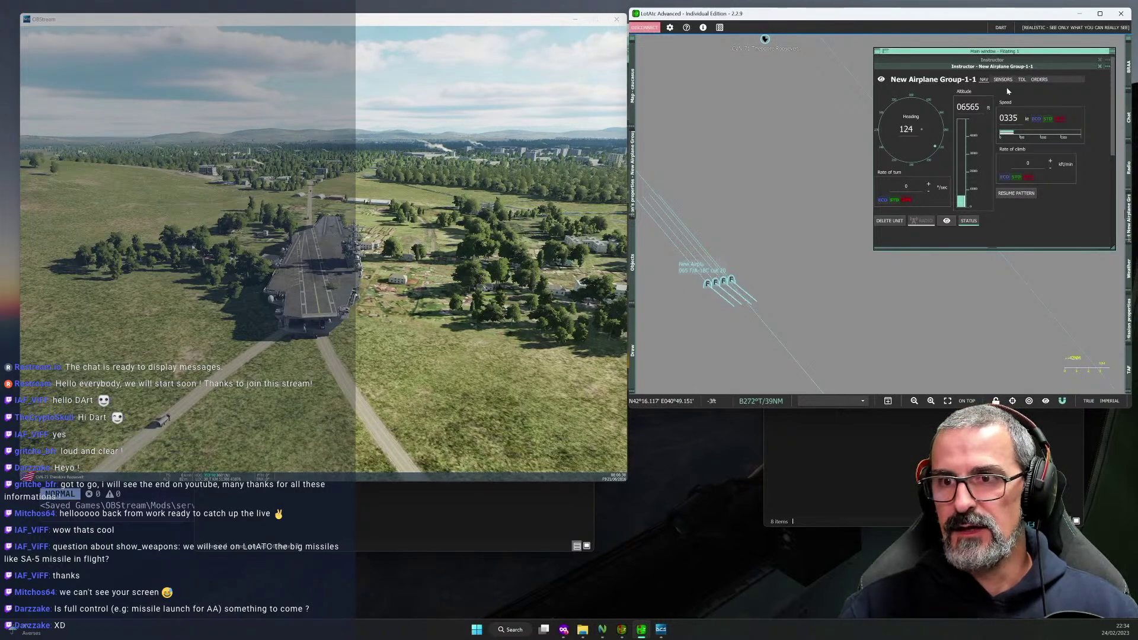
{"action": "left_click", "coordinate": [1037, 79]}
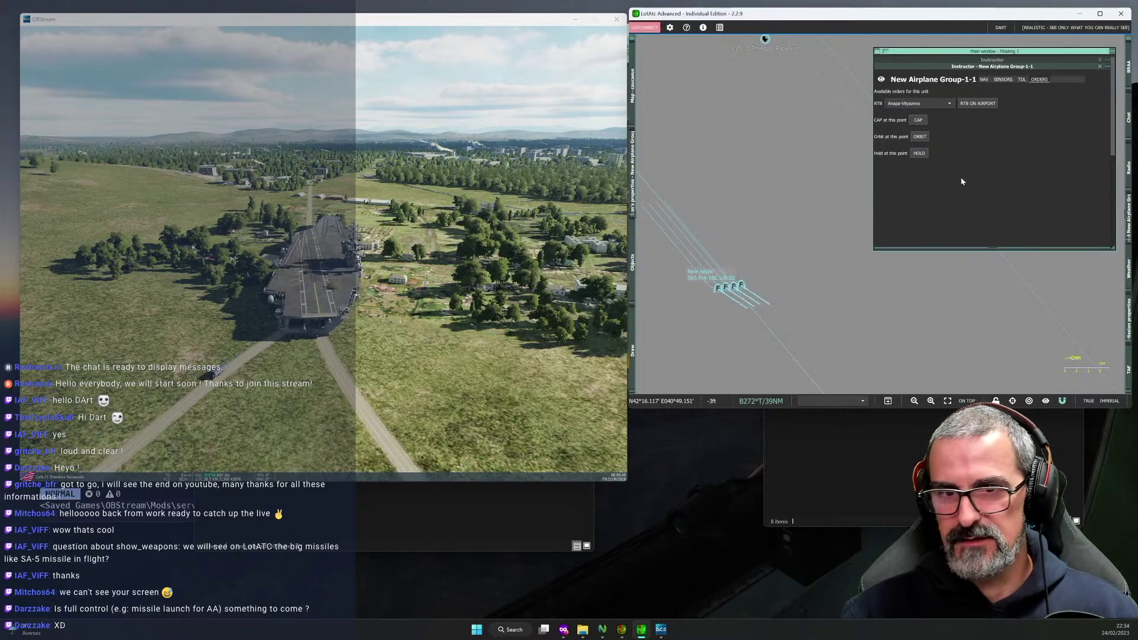
Move the carrier back to sea off the coast, and switch to DCS to show the whole area on its overhead map.
{"action": "scroll", "coordinate": [834, 303], "scroll_direction": "down", "scroll_amount": 3}
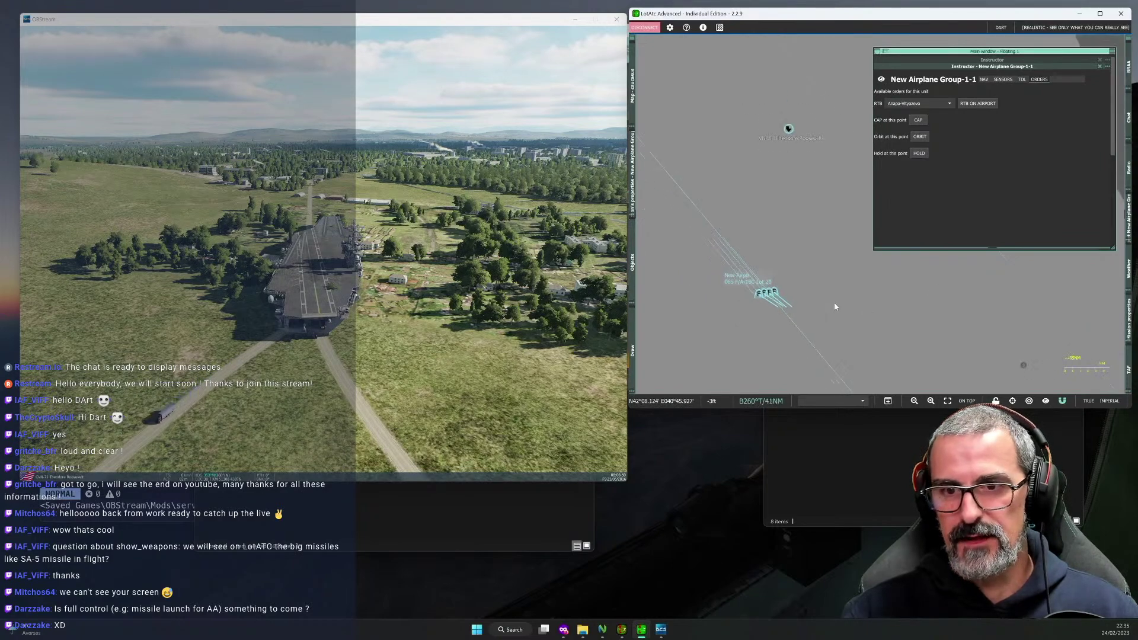
{"action": "scroll", "coordinate": [833, 303], "scroll_direction": "down", "scroll_amount": 2}
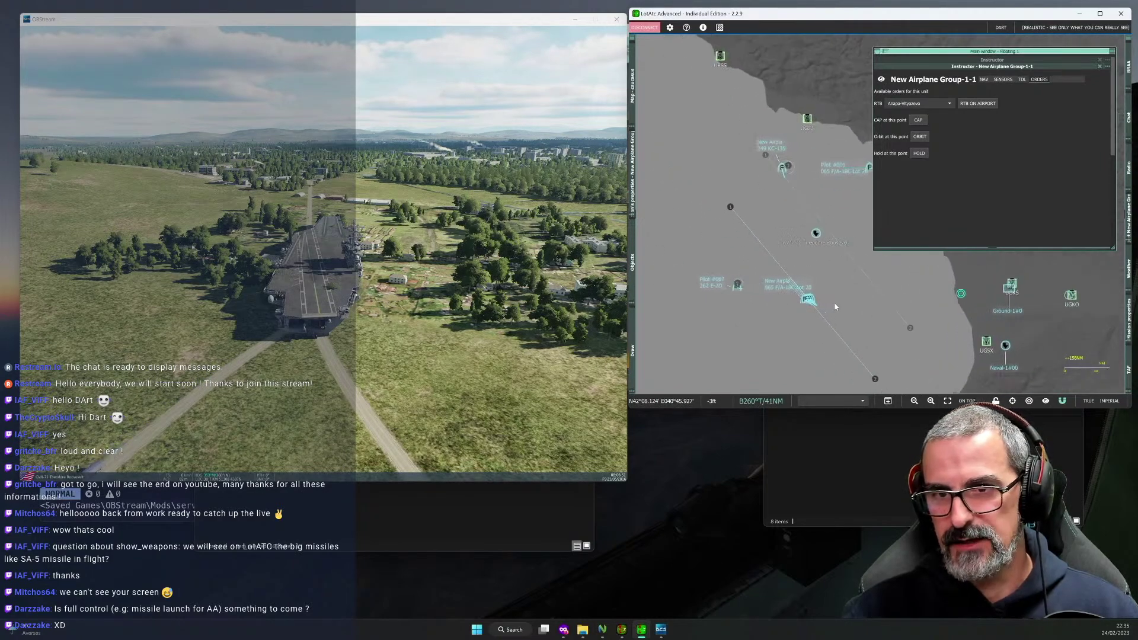
{"action": "left_click_drag", "start_coordinate": [877, 296], "coordinate": [821, 270]}
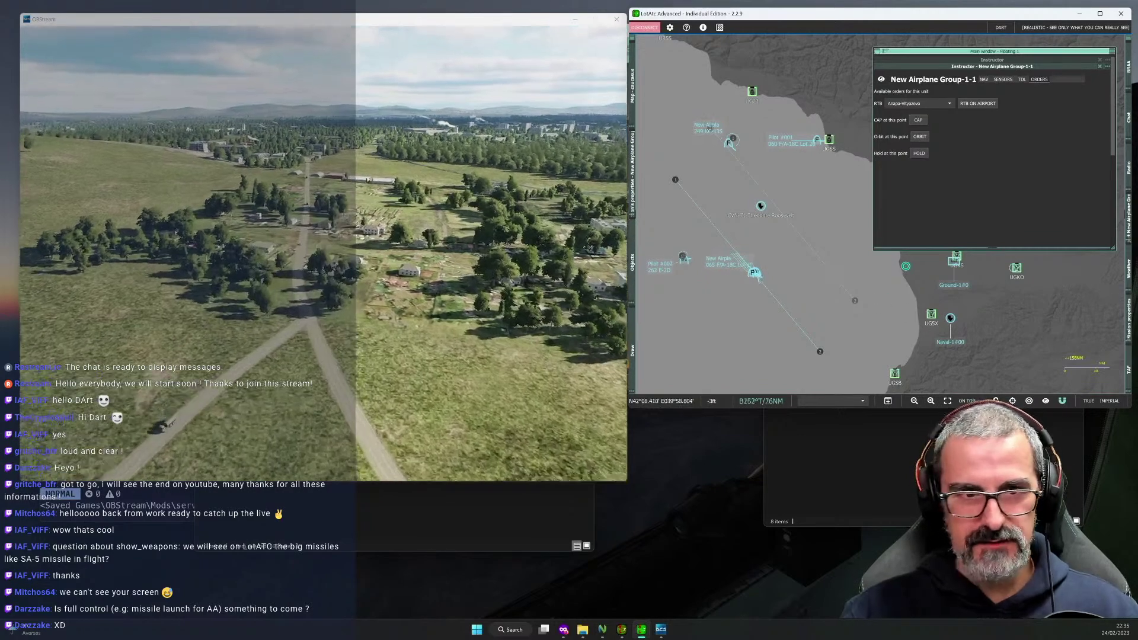
{"action": "left_click", "coordinate": [527, 255]}
{"action": "key", "text": "F10"}
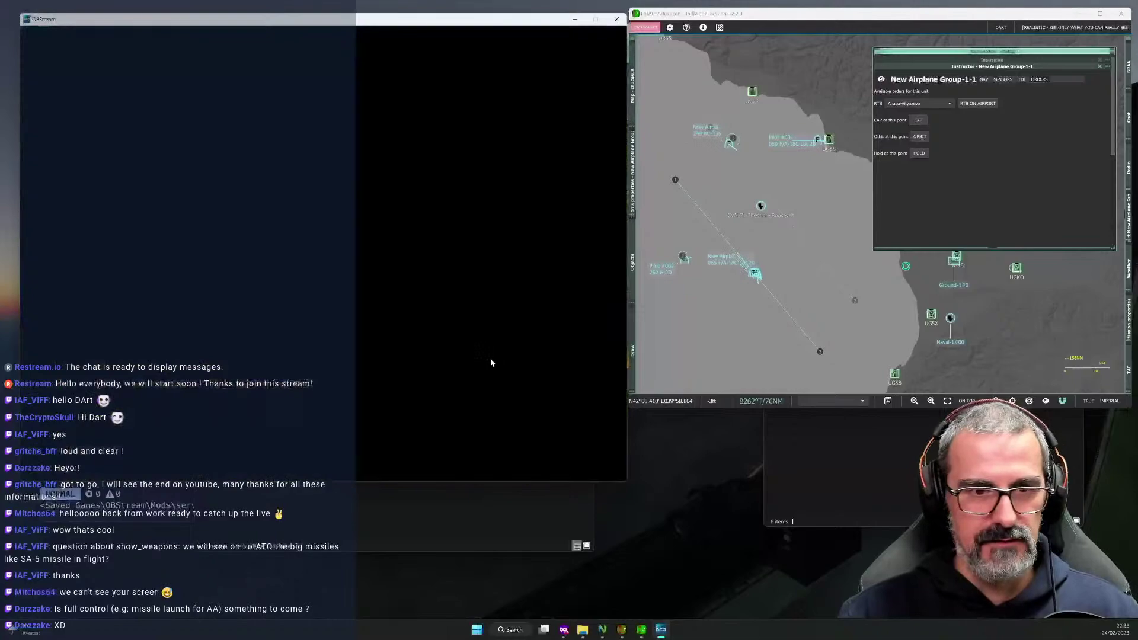
{"action": "scroll", "coordinate": [452, 356], "scroll_direction": "down", "scroll_amount": 3}
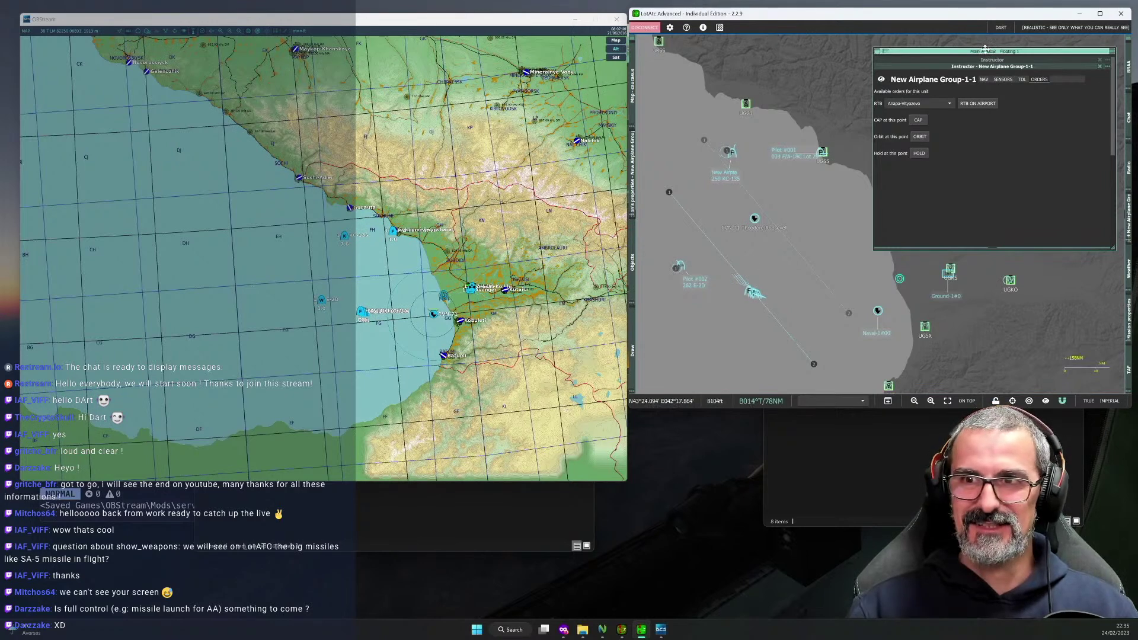
Return to LotAtc and close all instructor views in the floating window to clear the map.
{"action": "left_click", "coordinate": [984, 50]}
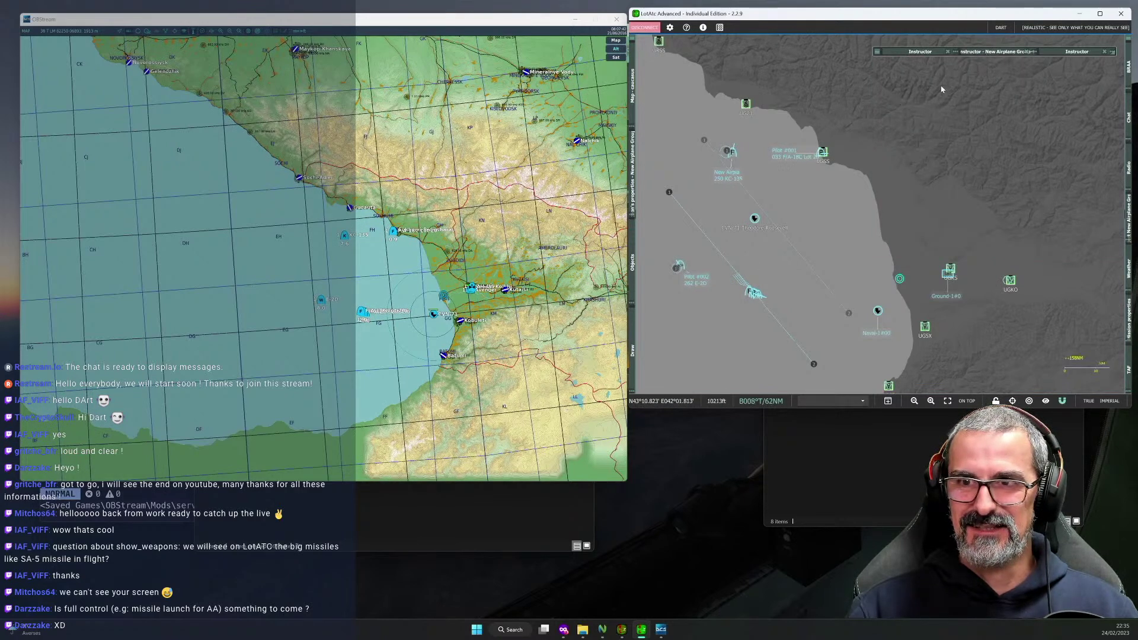
{"action": "left_click", "coordinate": [948, 52]}
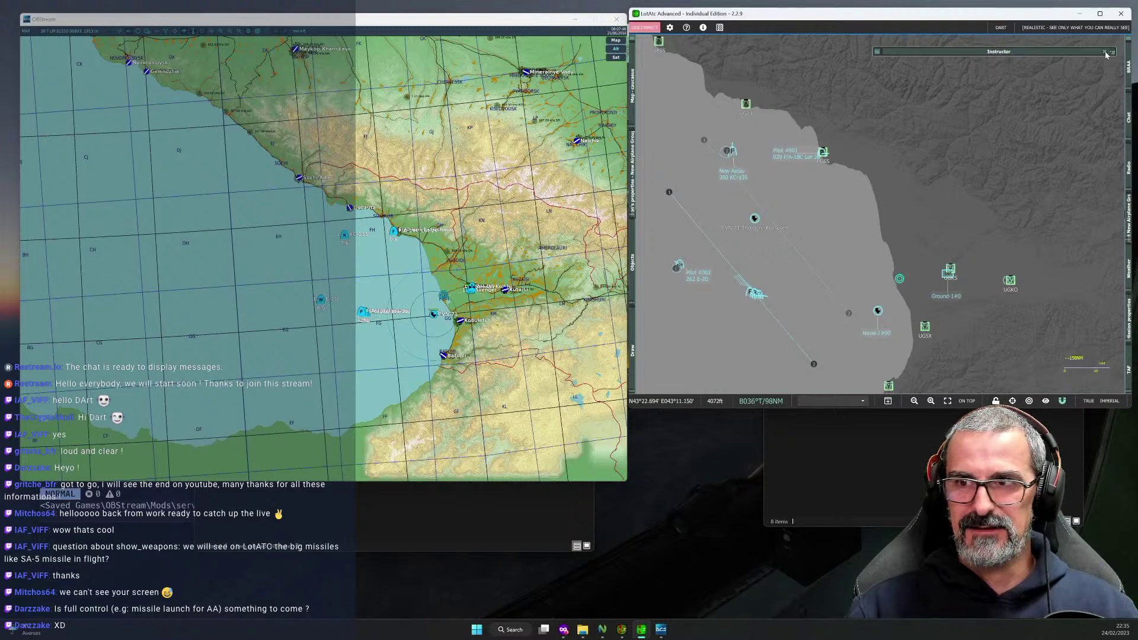
{"action": "left_click_drag", "start_coordinate": [871, 239], "coordinate": [896, 208]}
{"action": "scroll", "coordinate": [895, 207], "scroll_direction": "down", "scroll_amount": 1}
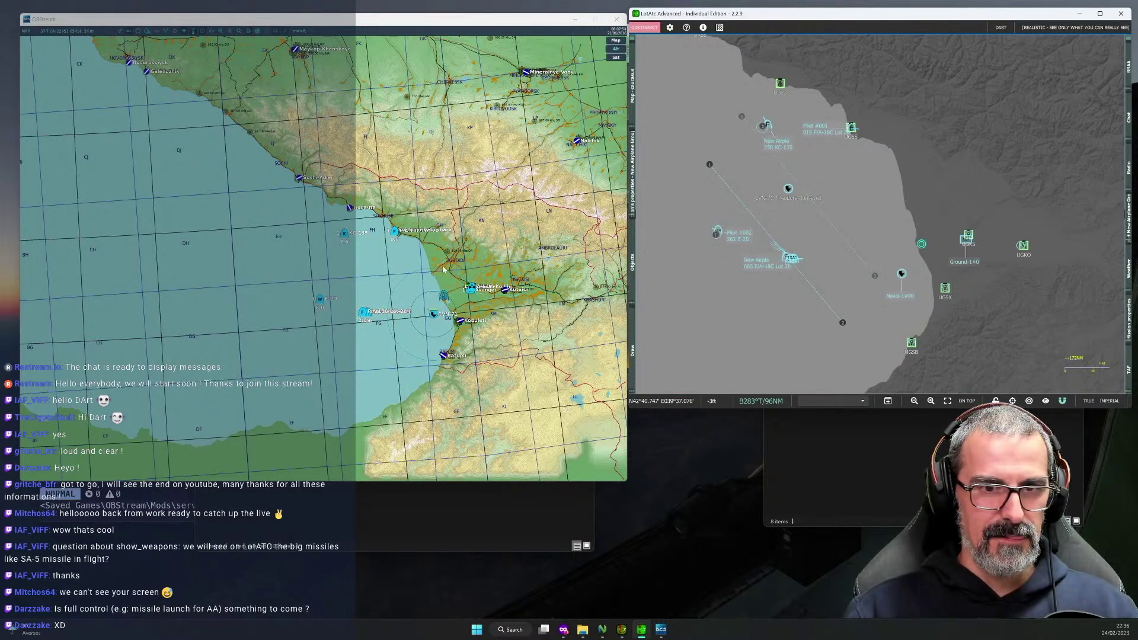
Compare the positions of the aircraft and ships on the DCS overhead map and the LotAtc map.
{"action": "scroll", "coordinate": [443, 266], "scroll_direction": "up", "scroll_amount": 1}
{"action": "scroll", "coordinate": [442, 266], "scroll_direction": "up", "scroll_amount": 1}
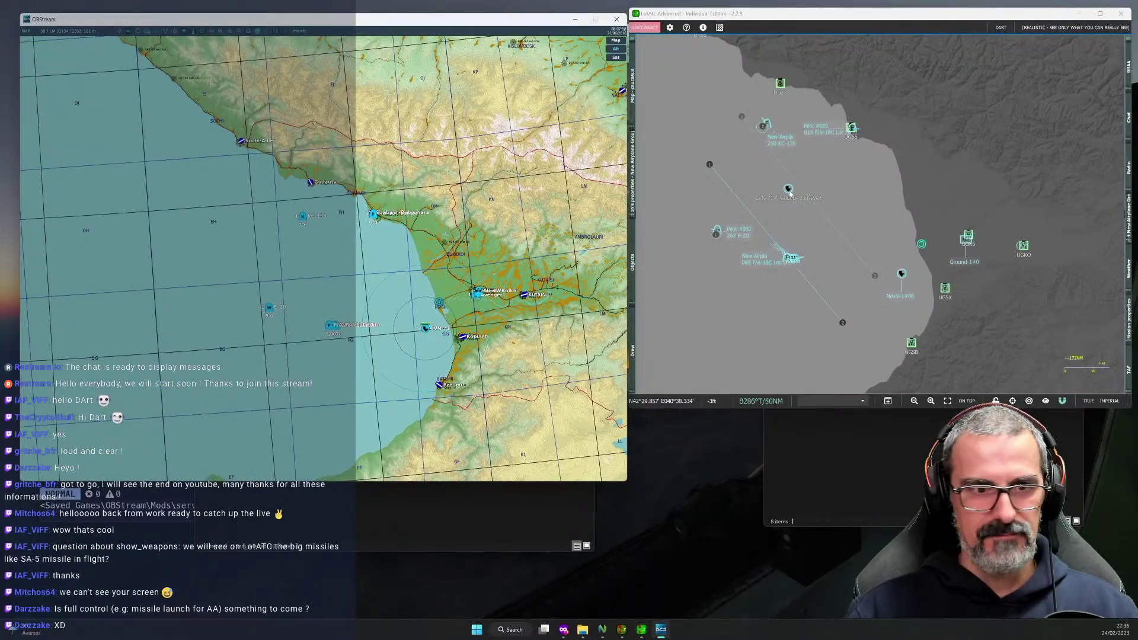
{"action": "scroll", "coordinate": [784, 128], "scroll_direction": "up", "scroll_amount": 1}
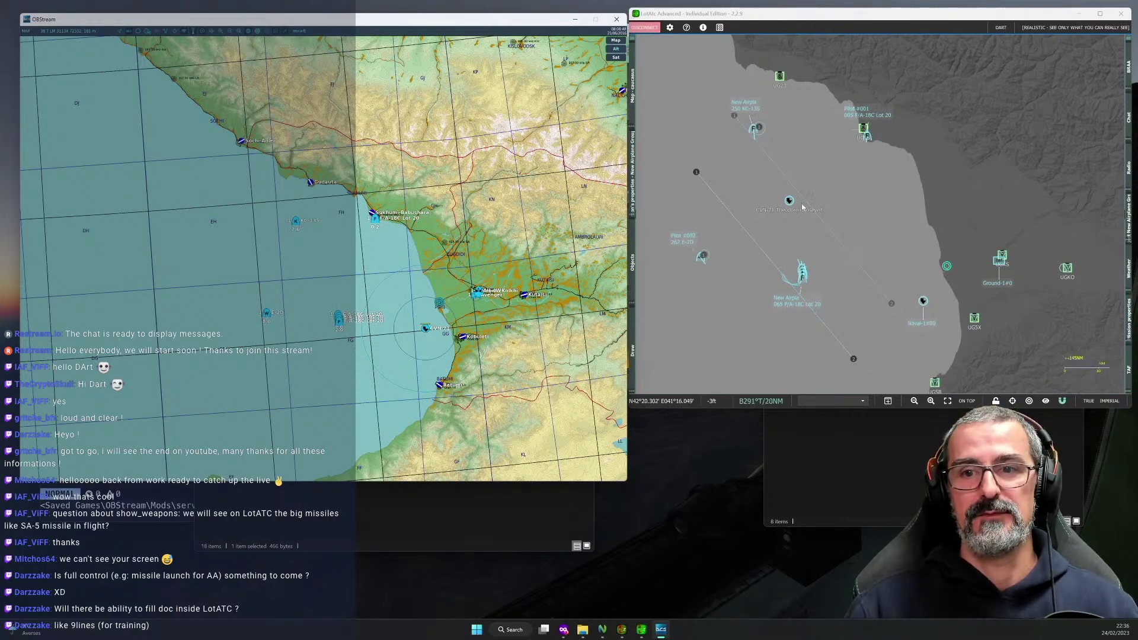
{"action": "key", "text": "ctrl"}
{"action": "key", "text": "ctrl"}
{"action": "scroll", "coordinate": [800, 254], "scroll_direction": "up", "scroll_amount": 1}
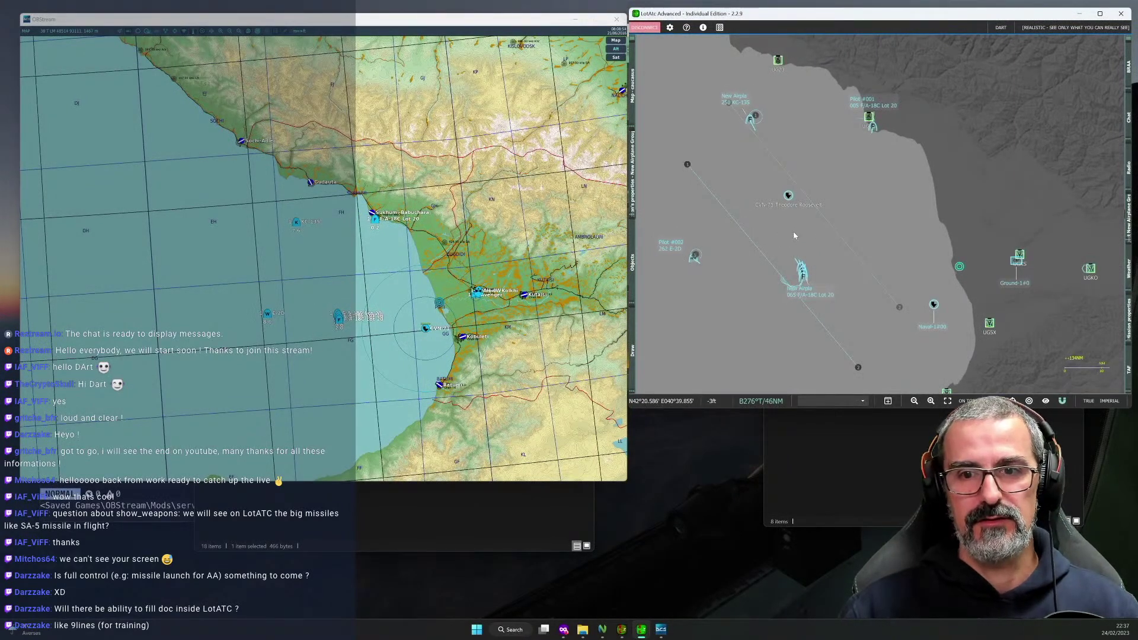
{"action": "left_click_drag", "start_coordinate": [771, 233], "coordinate": [789, 237]}
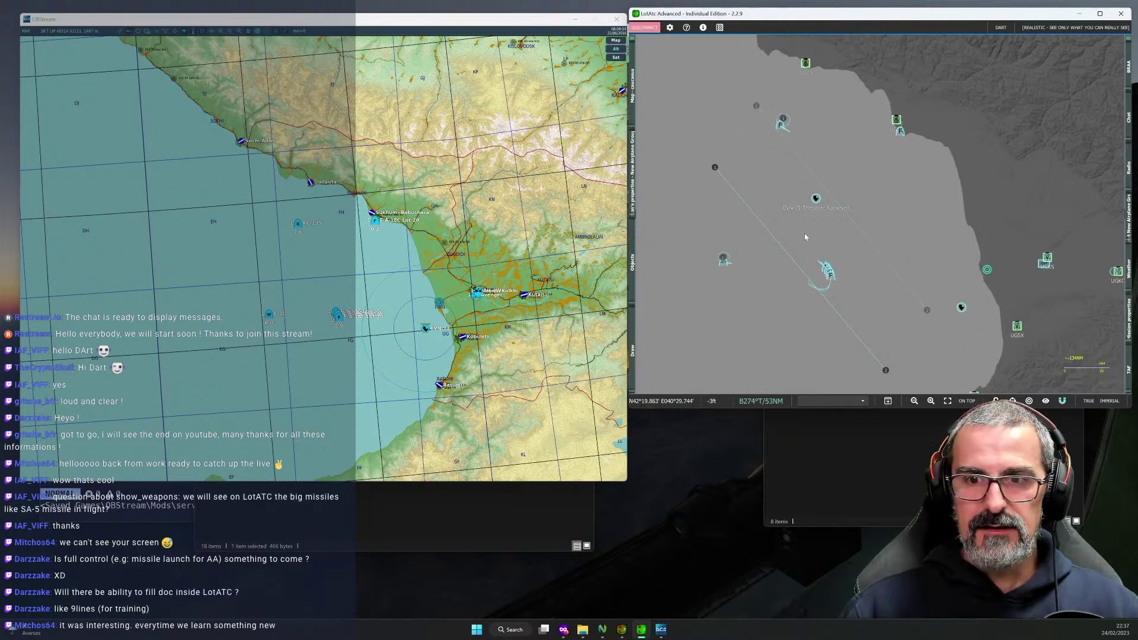
{"action": "left_click_drag", "start_coordinate": [791, 236], "coordinate": [811, 233]}
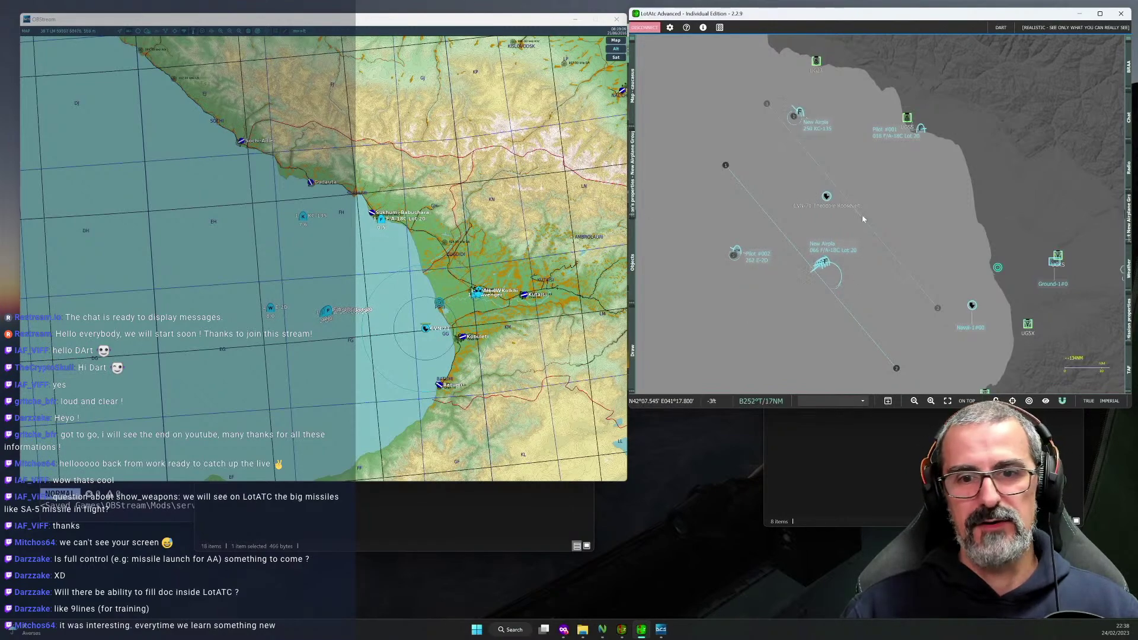
{"action": "key", "text": "ctrl"}
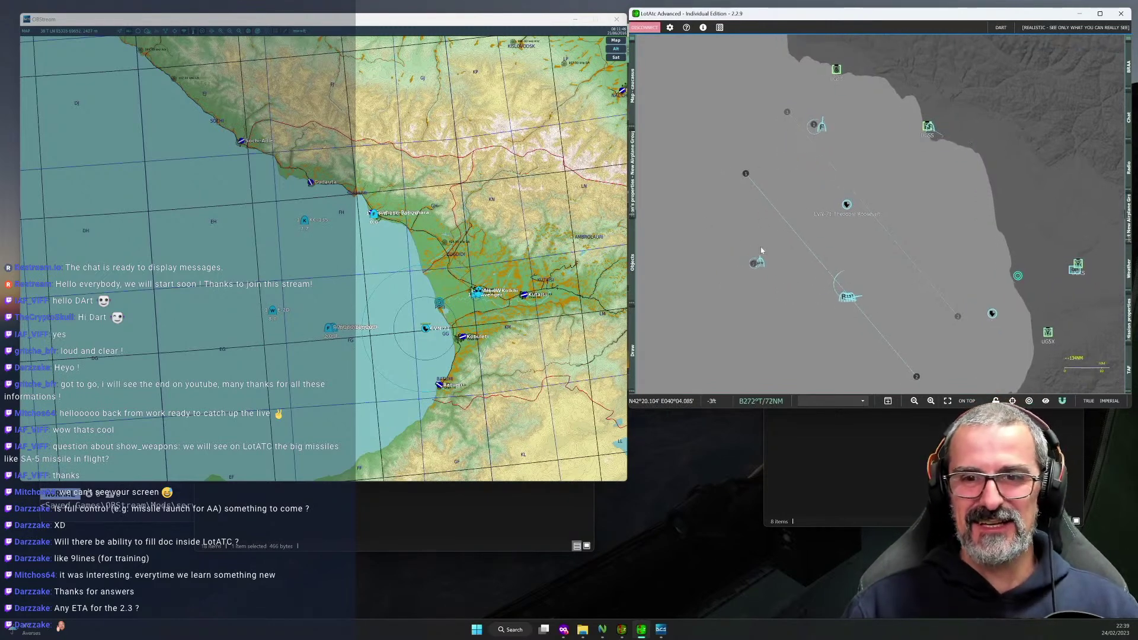
{"action": "scroll", "coordinate": [750, 253], "scroll_direction": "down", "scroll_amount": 1}
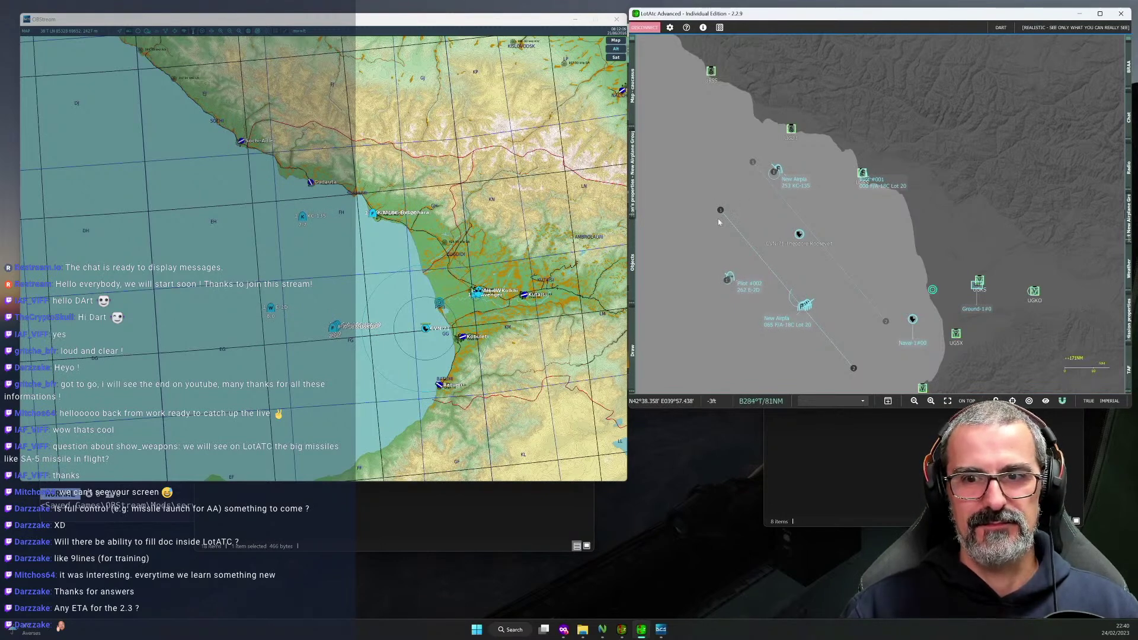
{"action": "left_click_drag", "start_coordinate": [732, 231], "coordinate": [723, 249]}
{"action": "scroll", "coordinate": [723, 249], "scroll_direction": "down", "scroll_amount": 1}
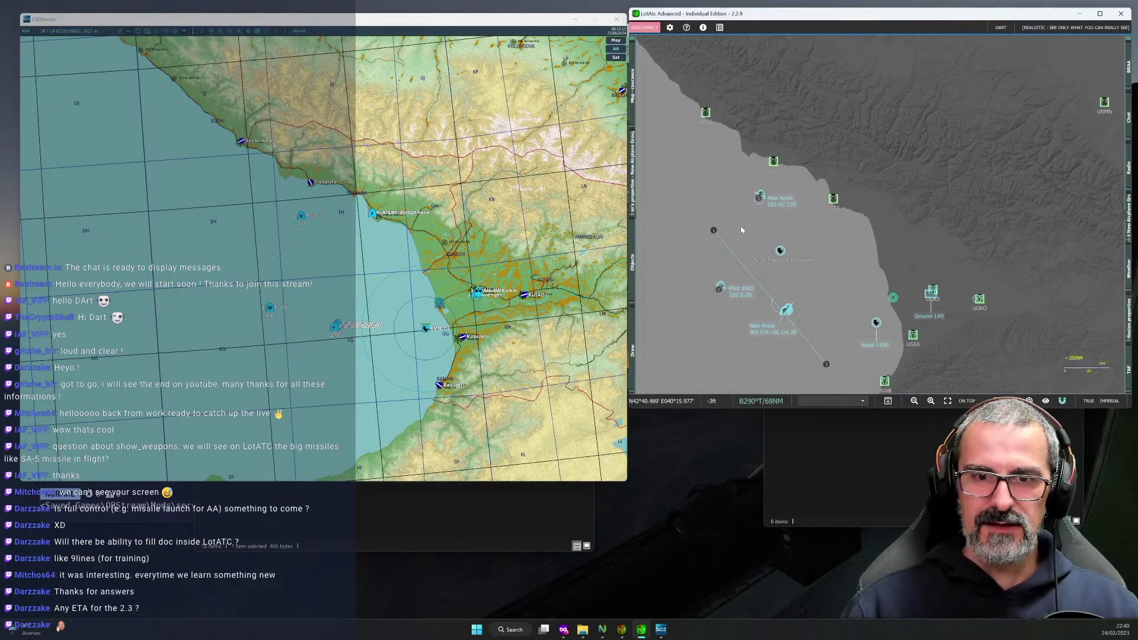
{"action": "left_click_drag", "start_coordinate": [740, 232], "coordinate": [738, 230]}
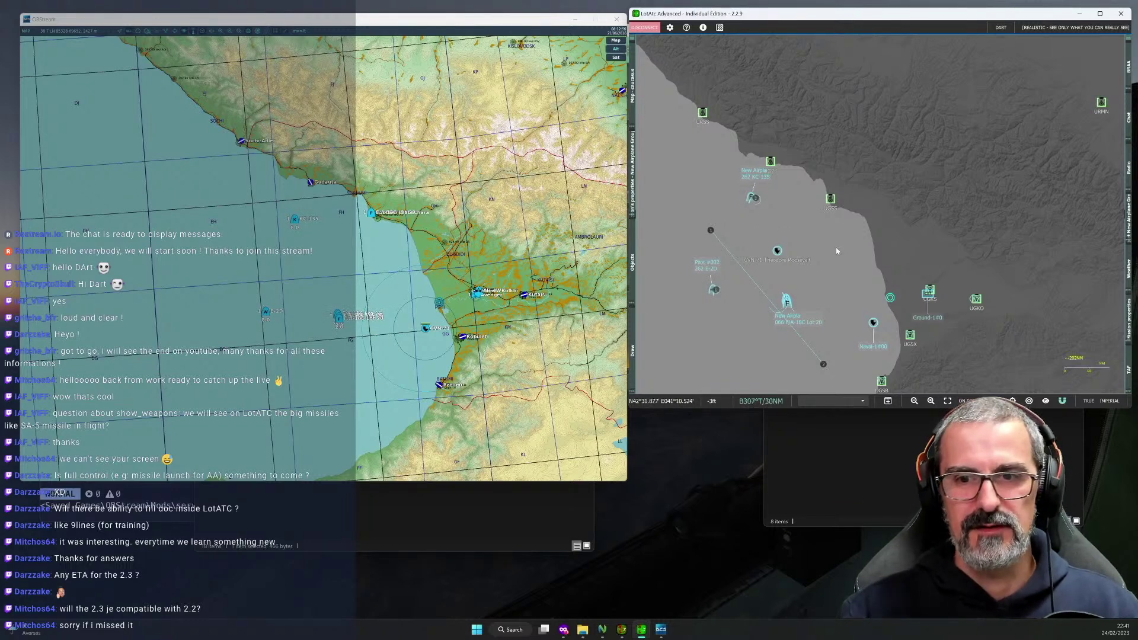
{"action": "left_click_drag", "start_coordinate": [836, 250], "coordinate": [824, 262]}
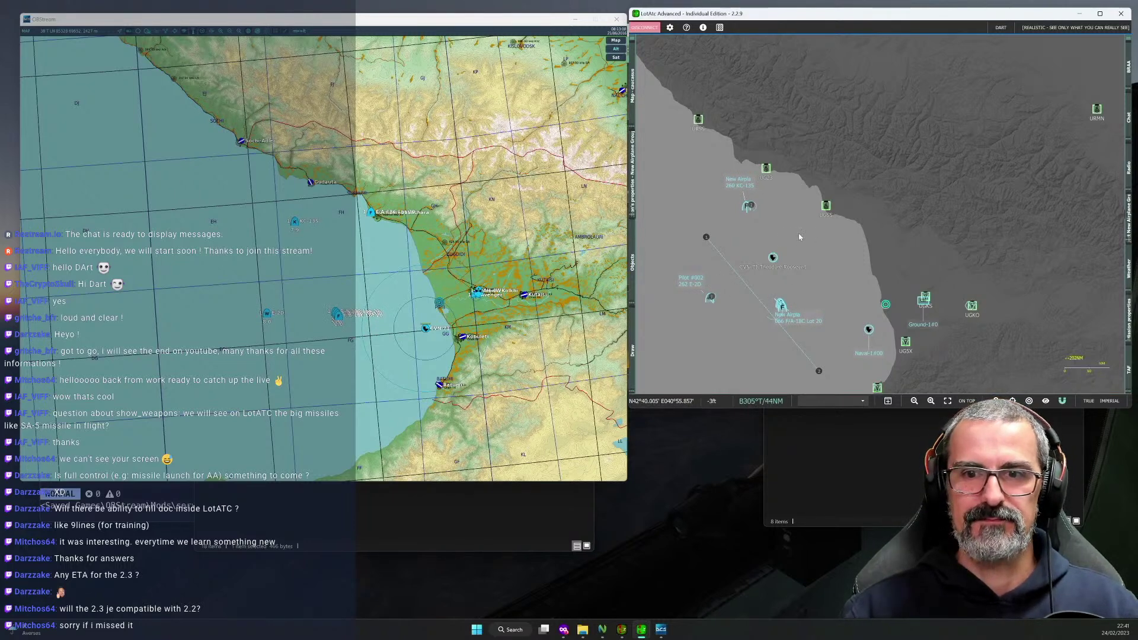
{"action": "left_click_drag", "start_coordinate": [799, 233], "coordinate": [815, 234]}
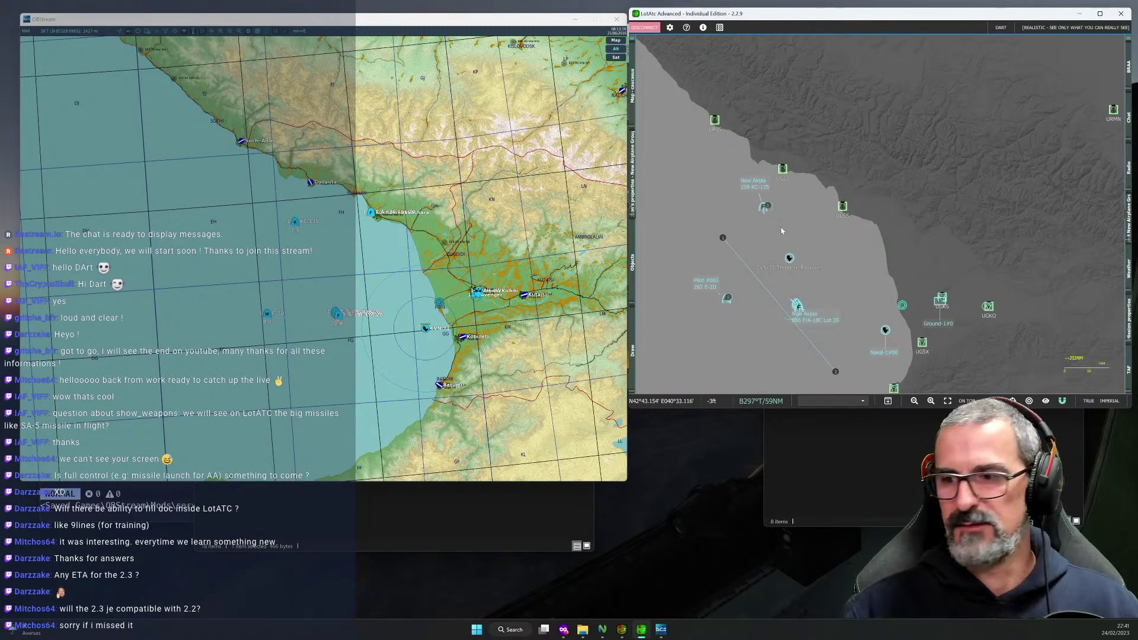